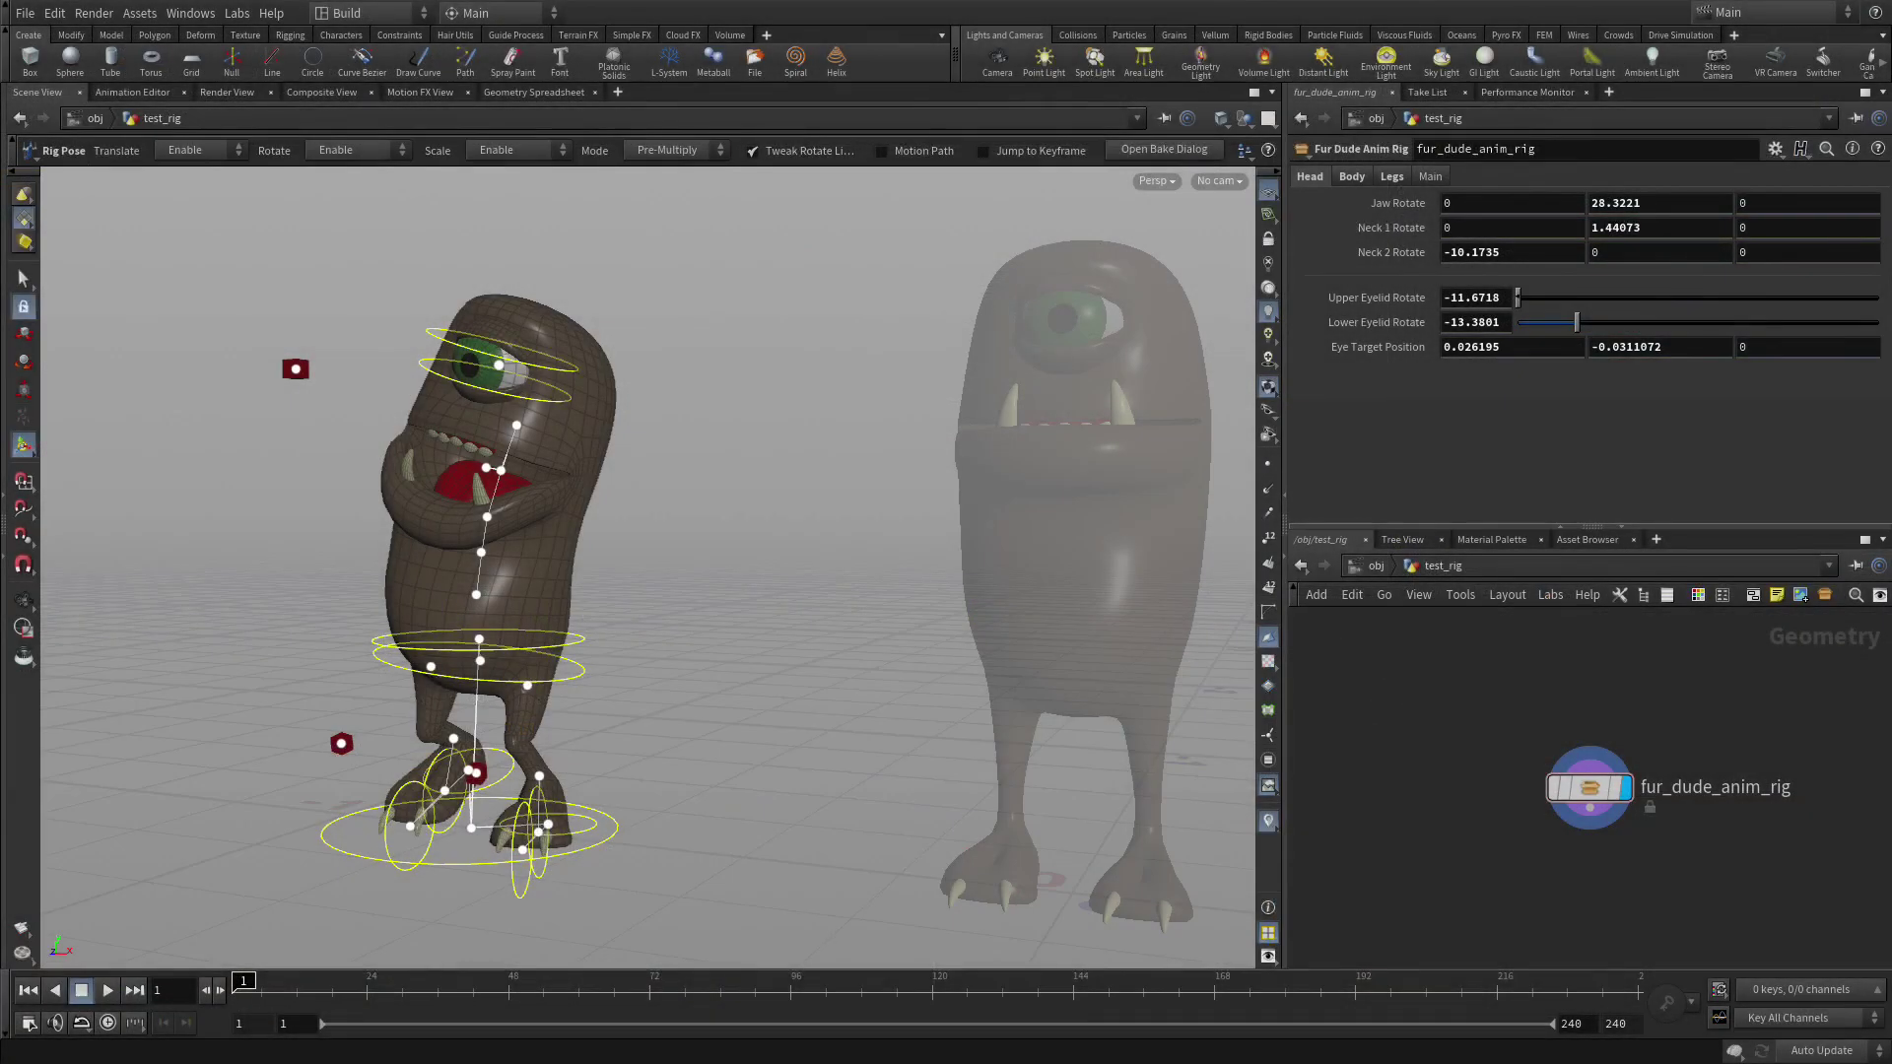
Go up to the object level and turn off the display of furdude_rig and test_rig.
click(1386, 570)
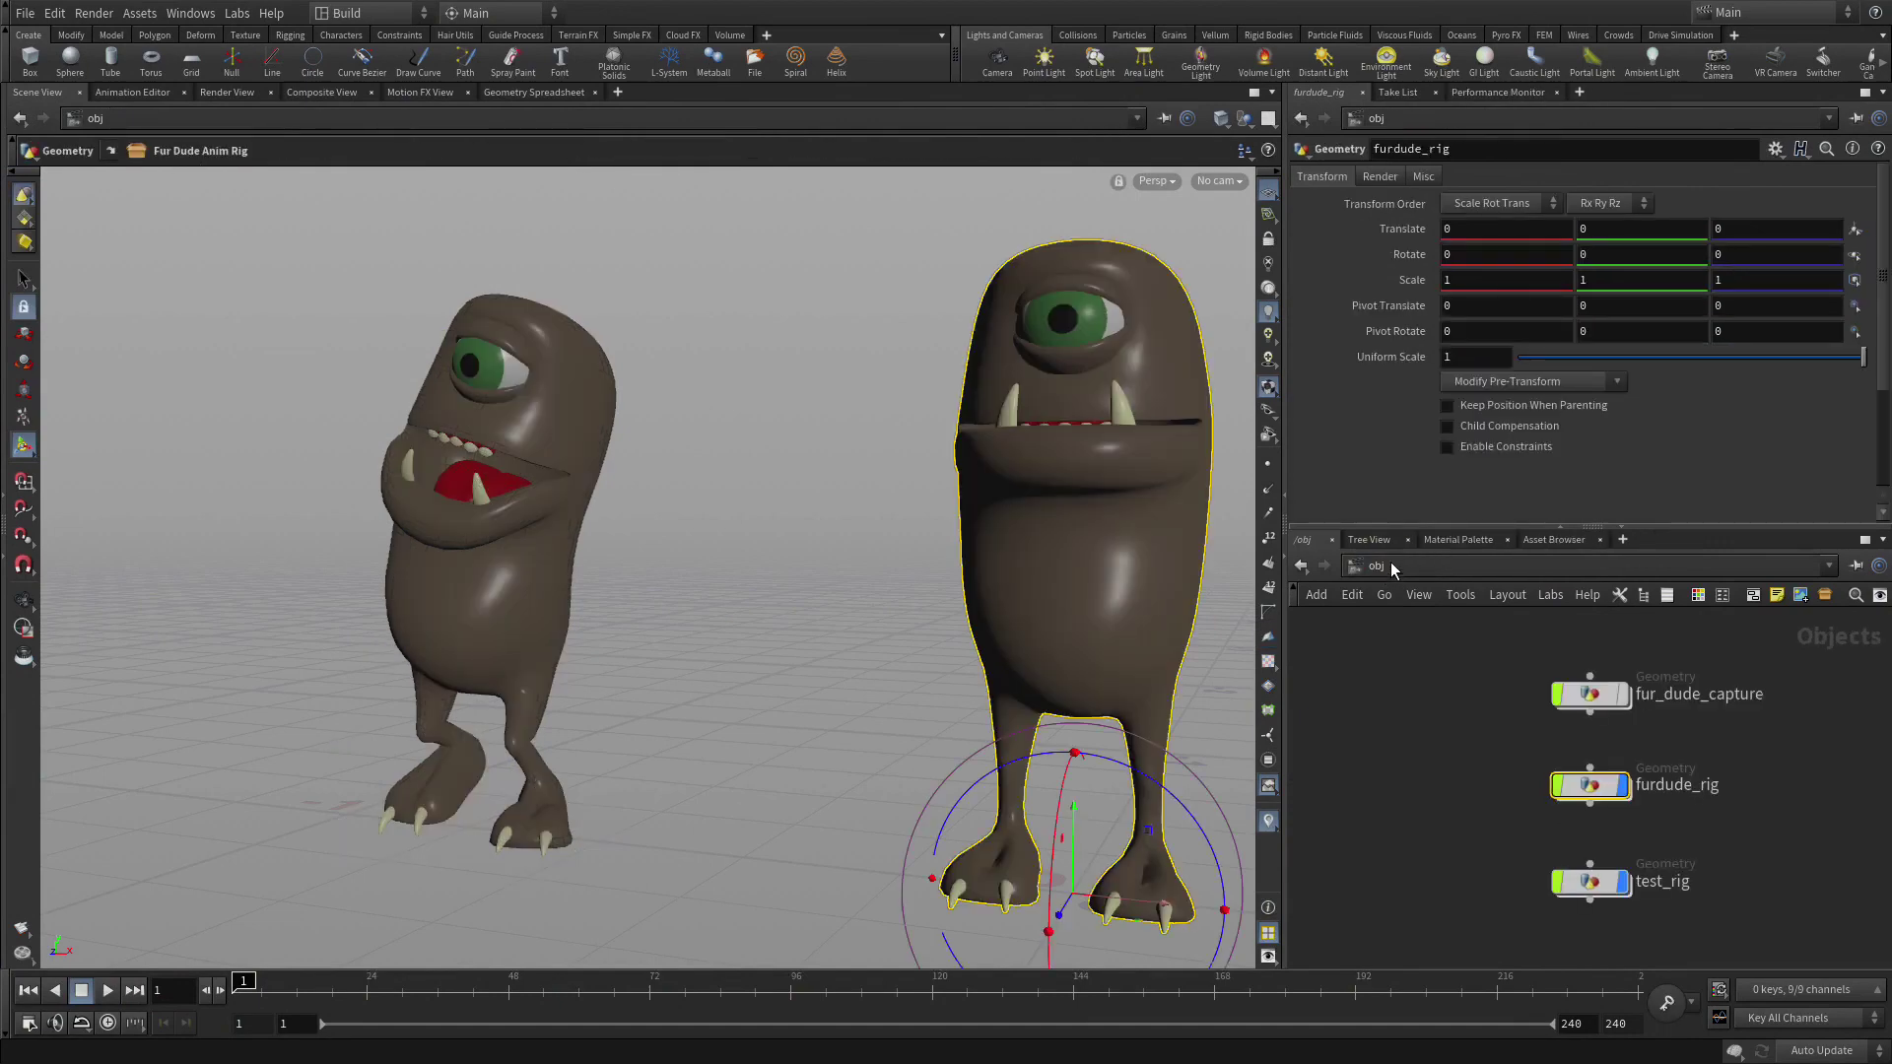
middle_drag(1503, 753, 1399, 675)
click(1519, 706)
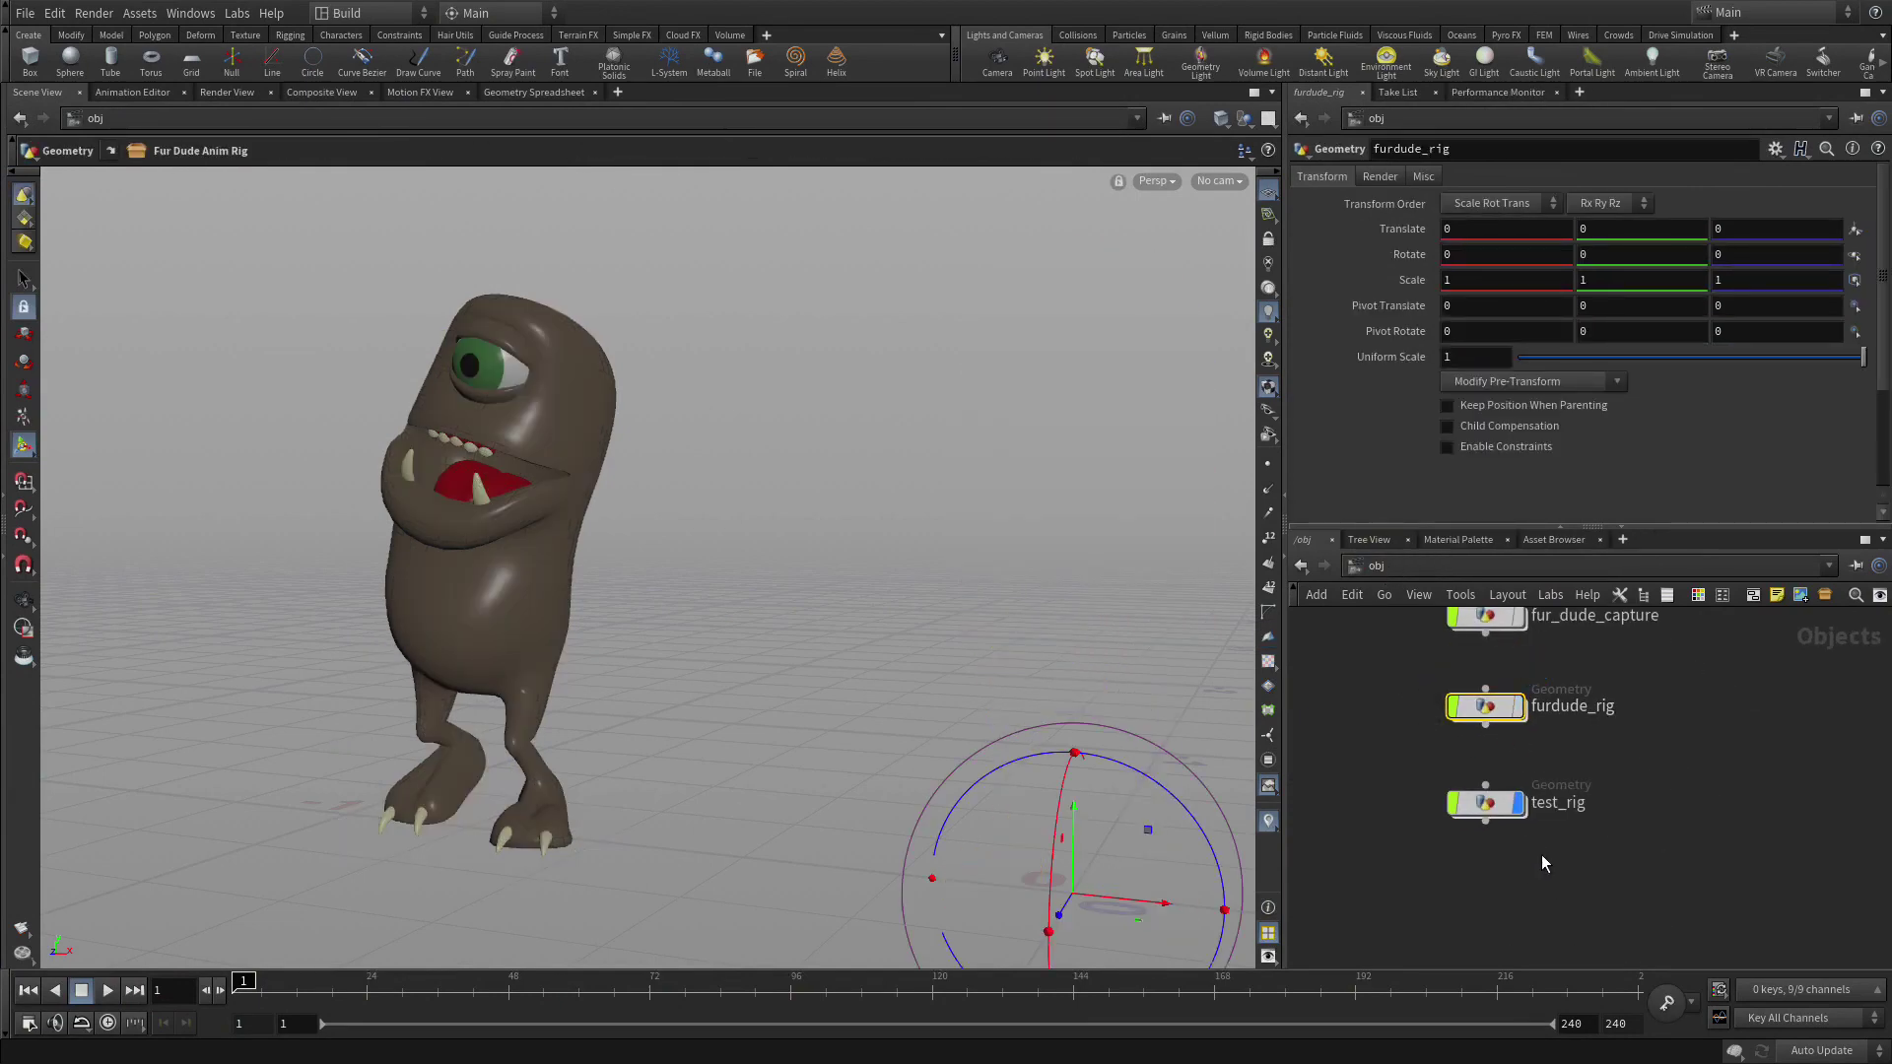
click(1518, 802)
middle_drag(1507, 889, 1481, 781)
Add a Geometry object below test_rig and name it walkcycle.
click(1445, 813)
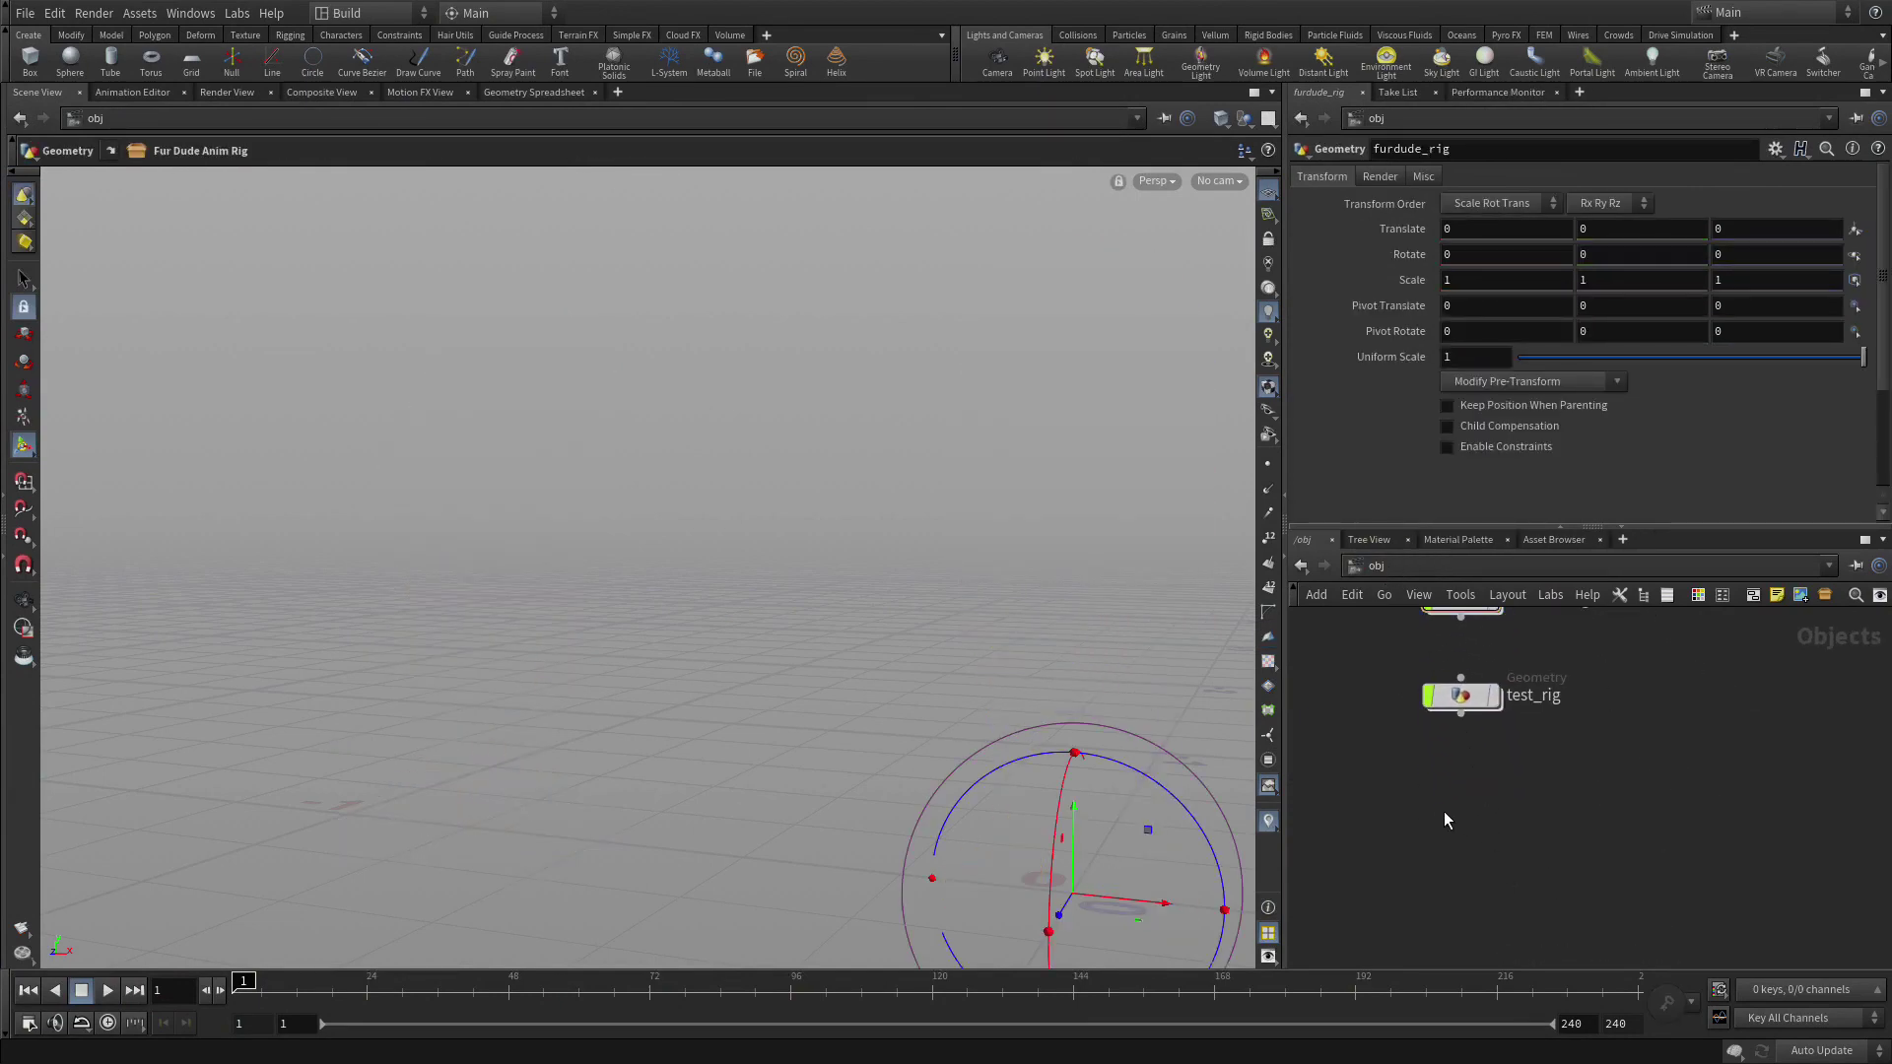
click(24, 280)
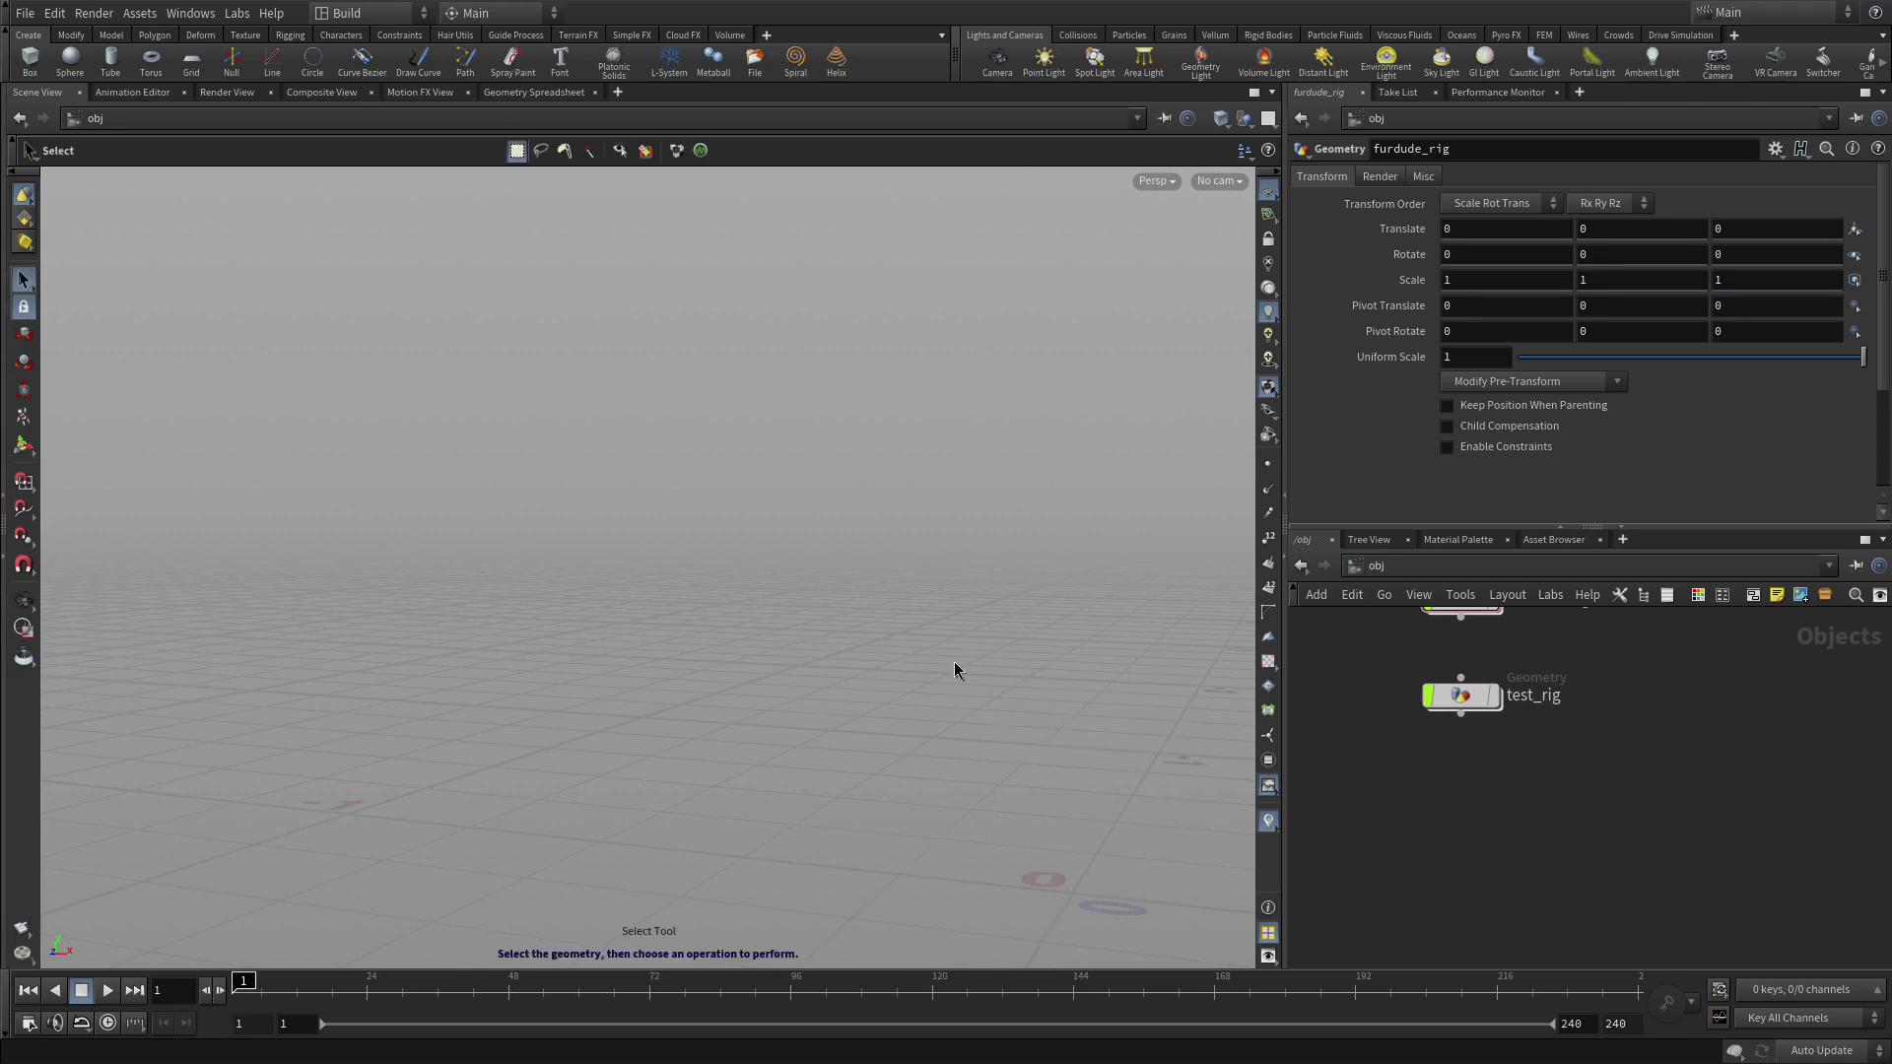
key(Tab)
text(geo)
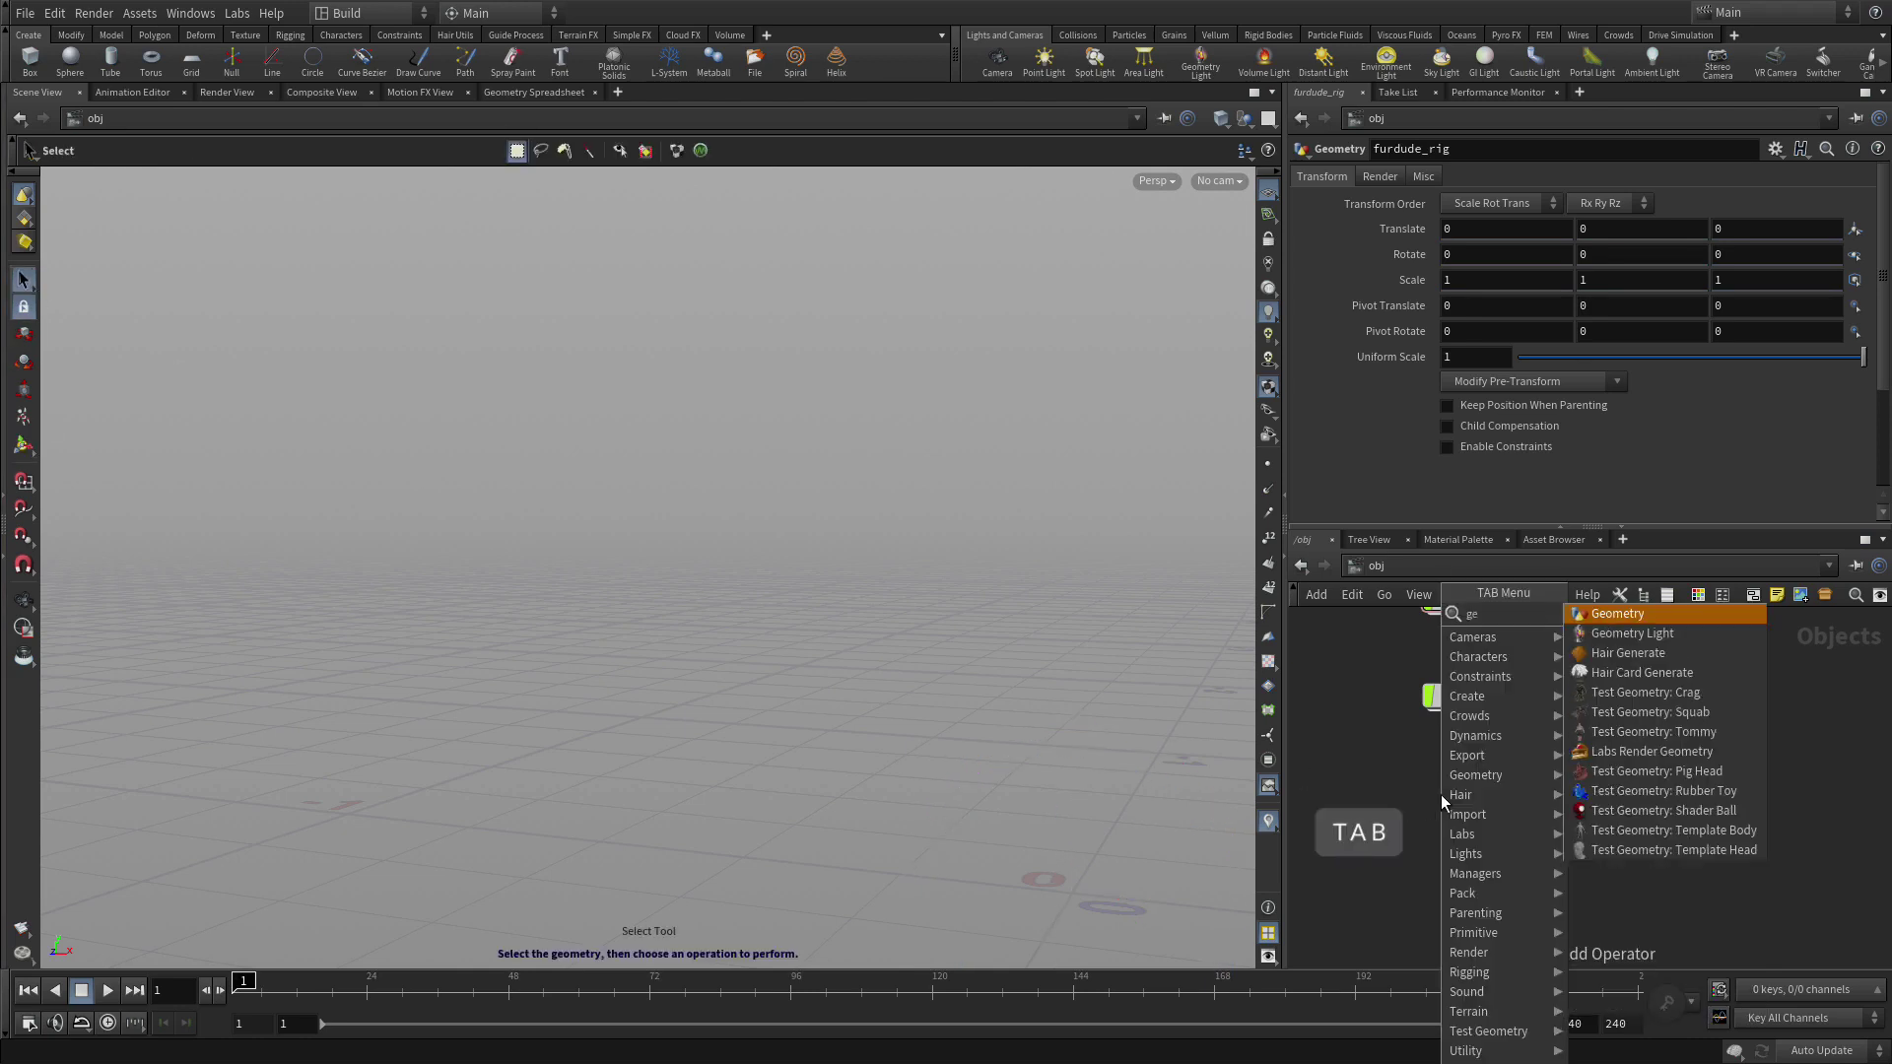
key(Return)
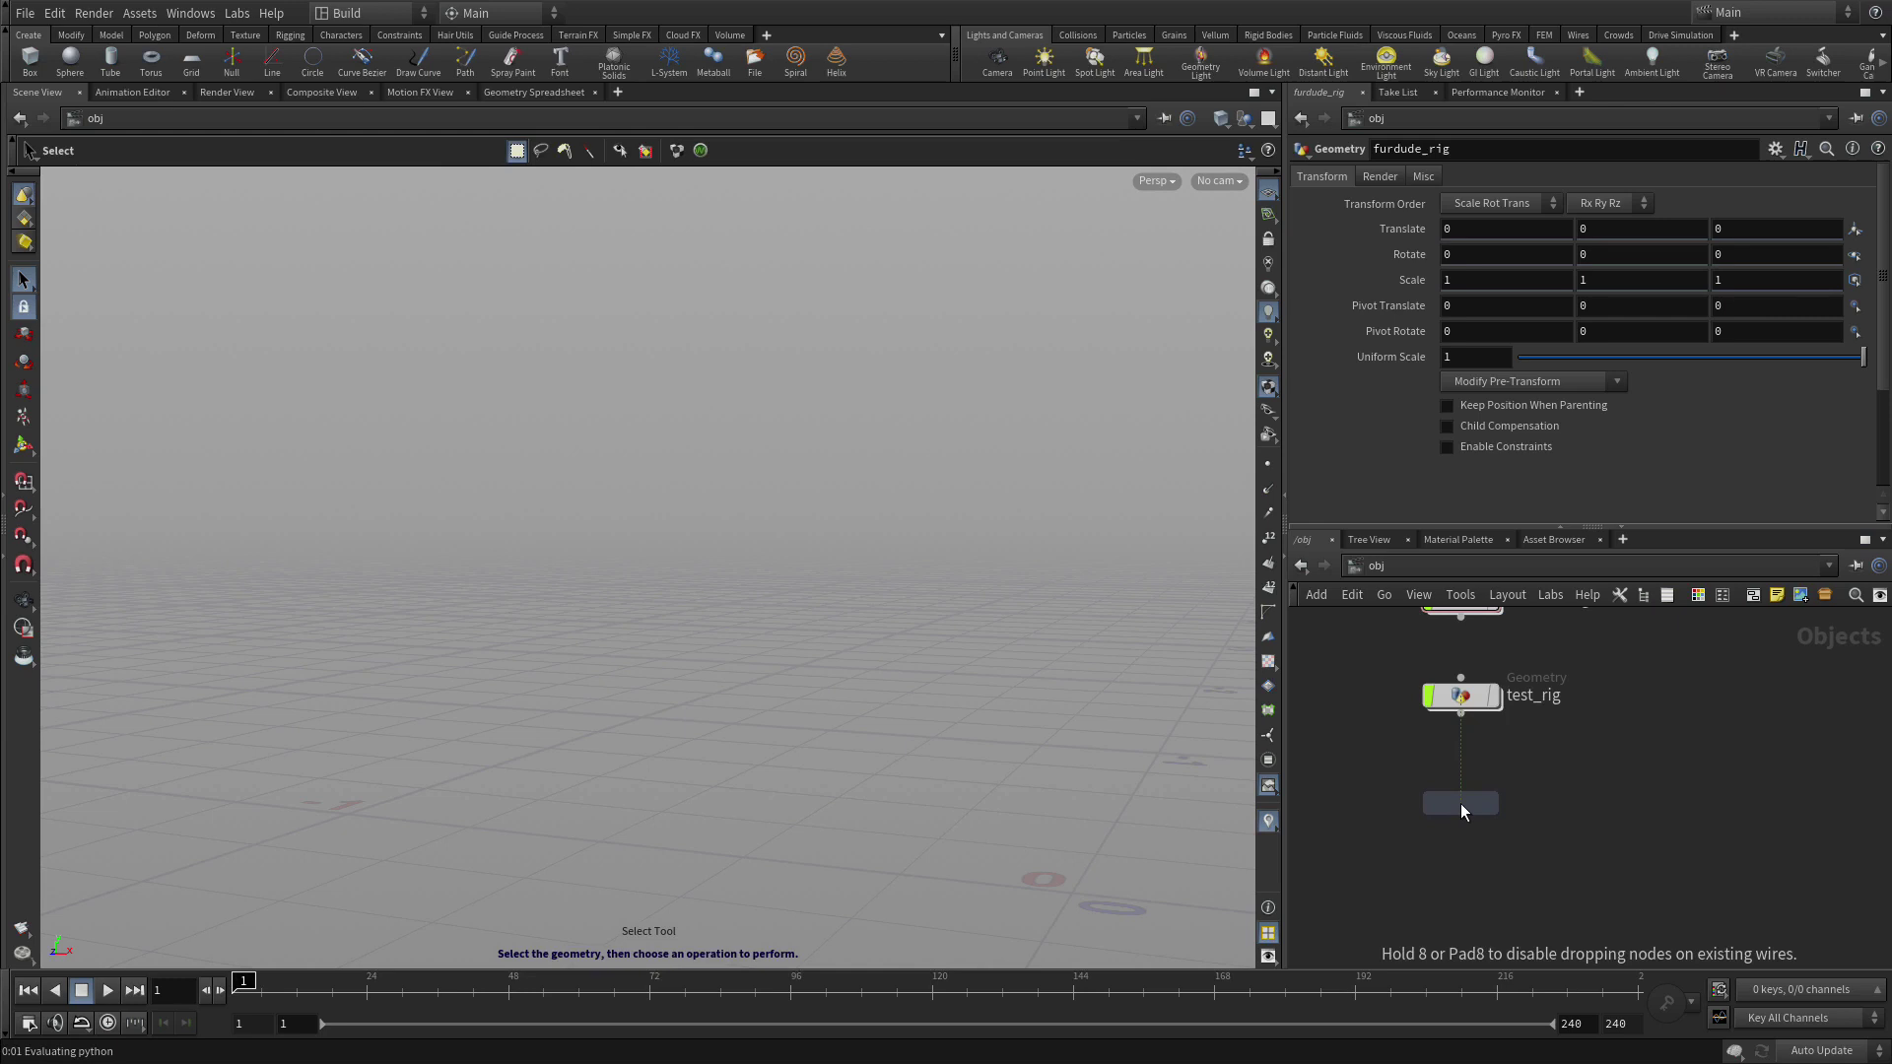
click(1460, 804)
double_click(1527, 805)
text(walkcycle)
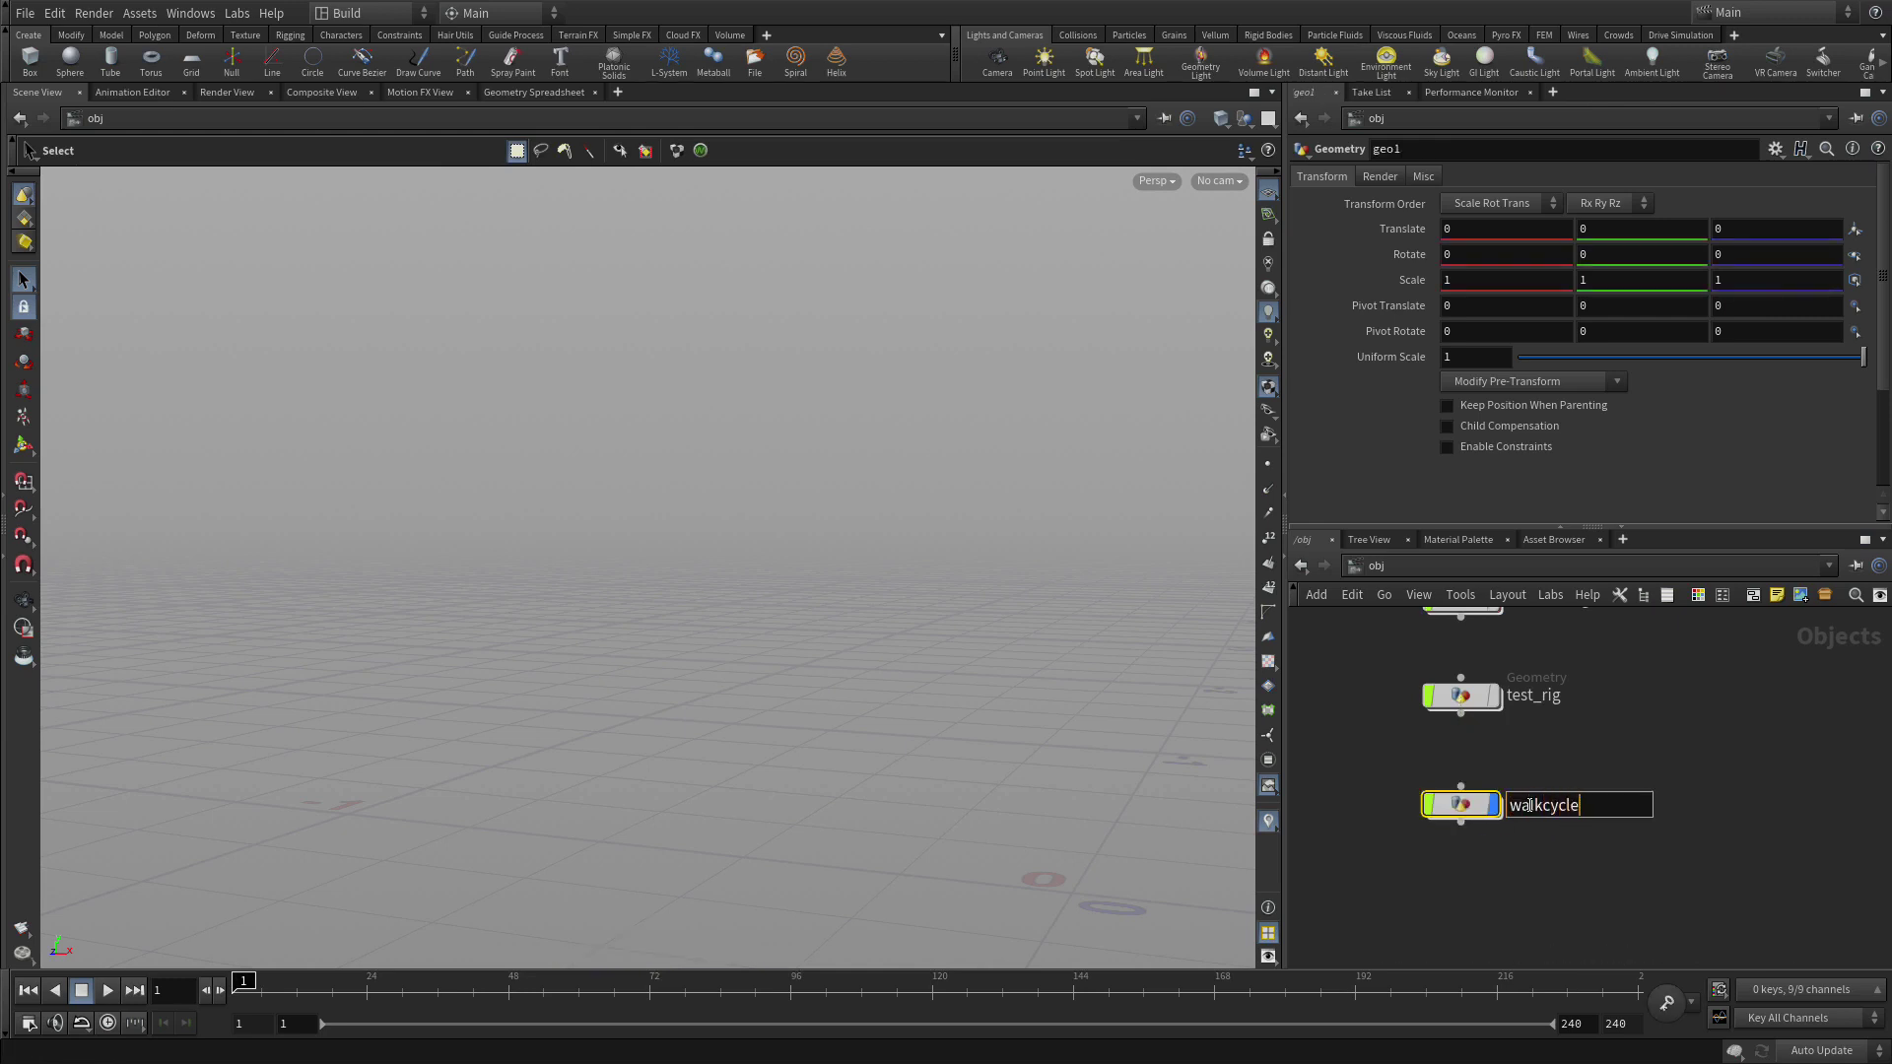
key(Return)
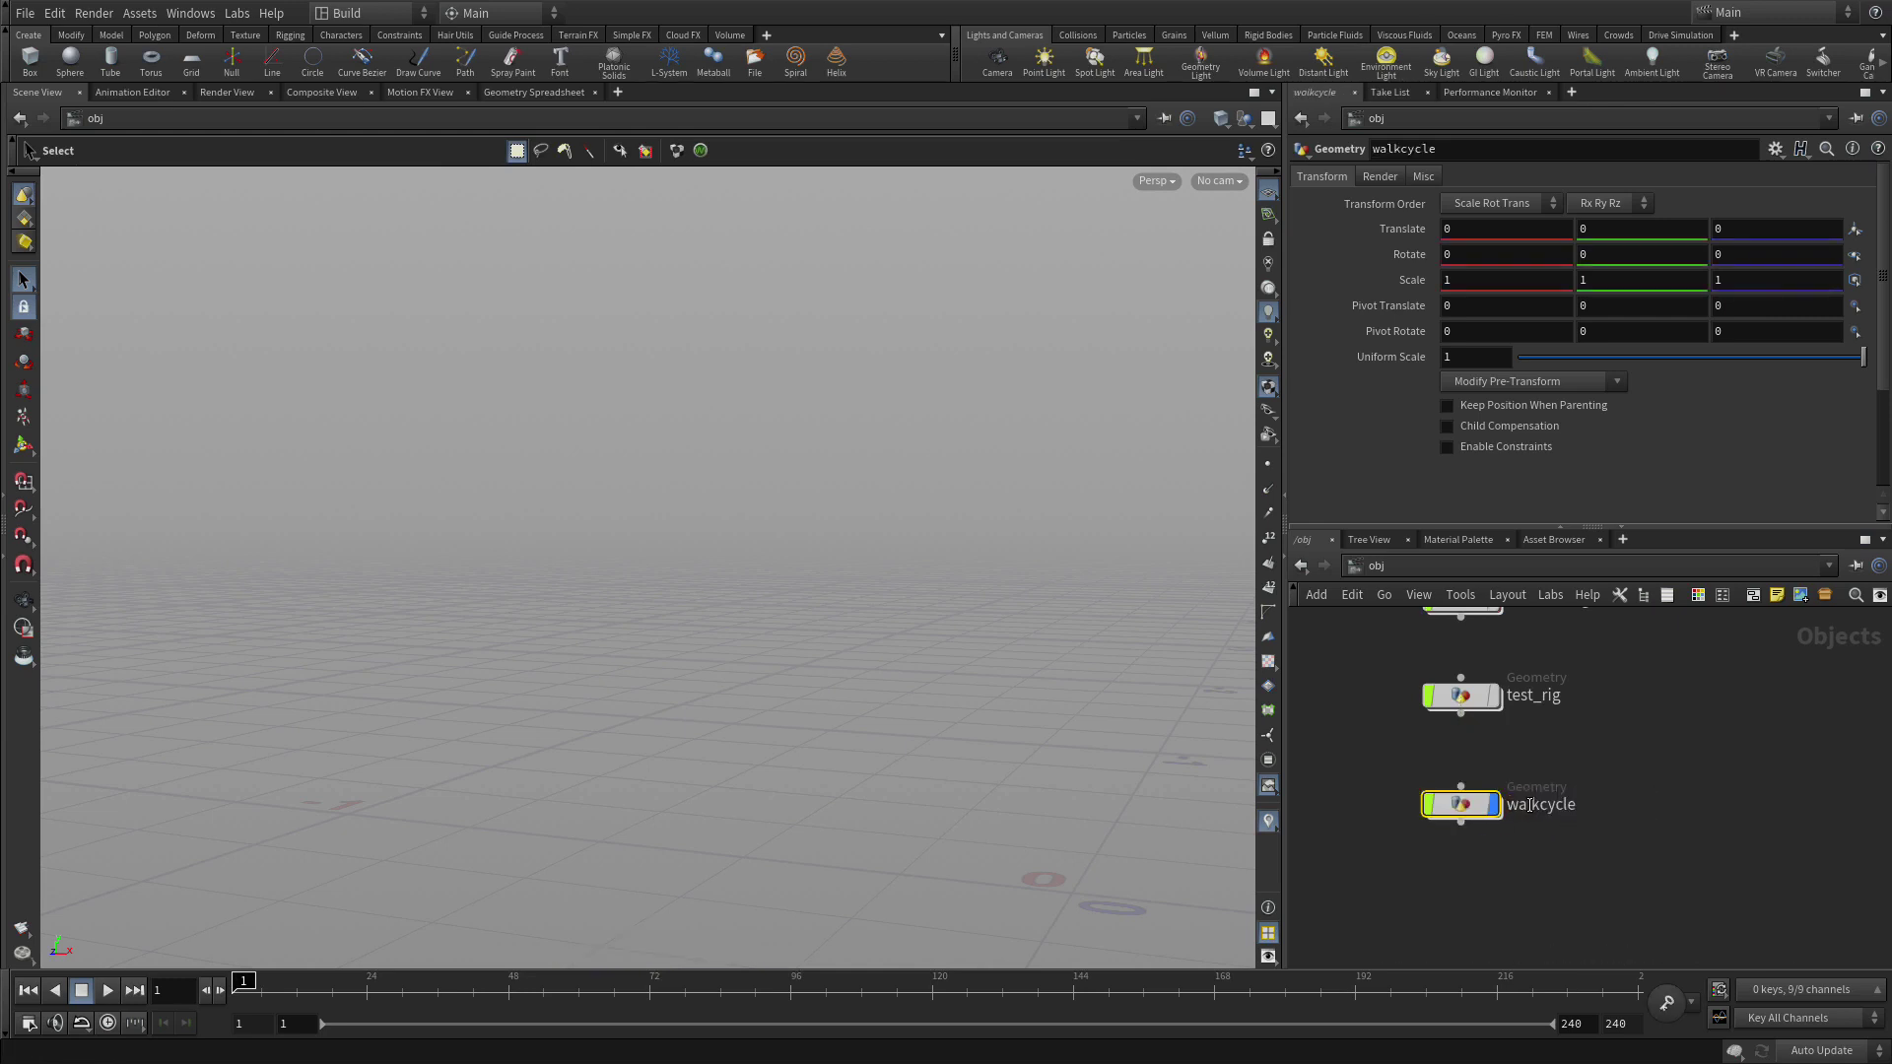
Inside the walkcycle object, add a Fur Dude Anim Rig node.
mouse_move(1461, 806)
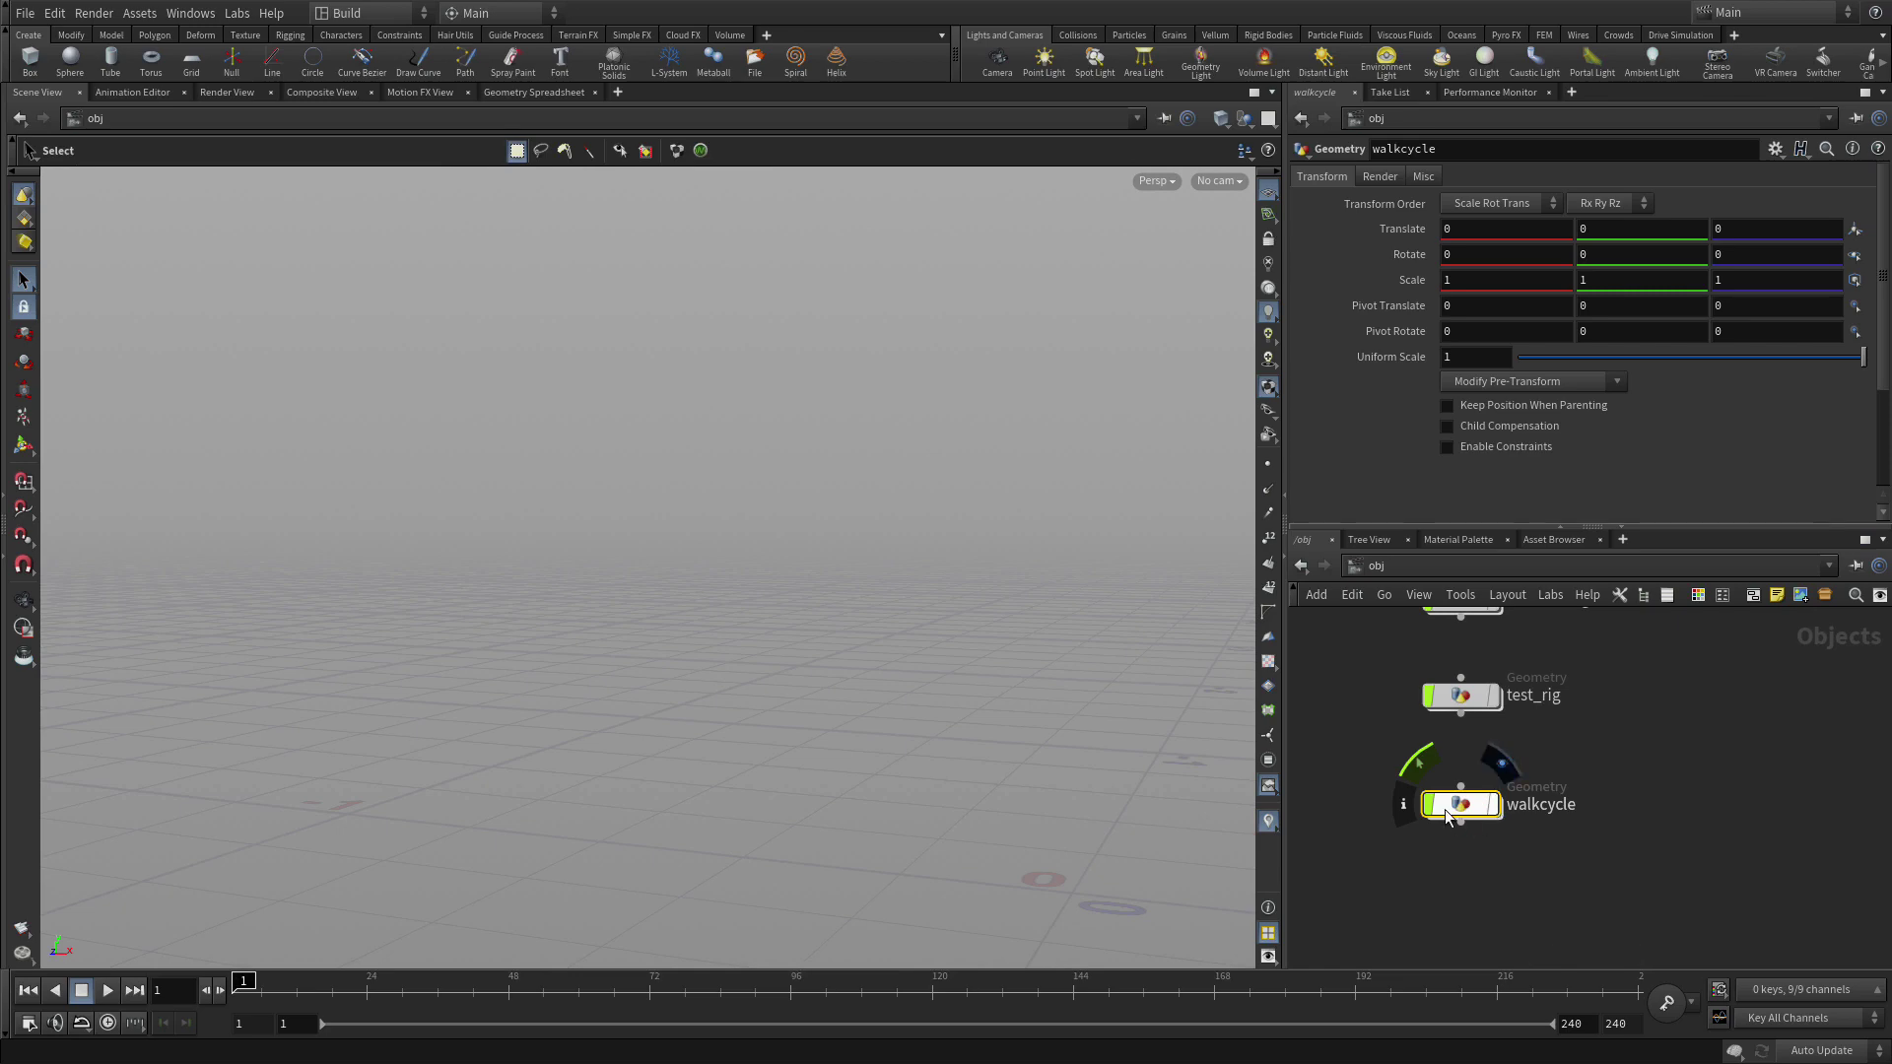
double_click(1461, 806)
key(Tab)
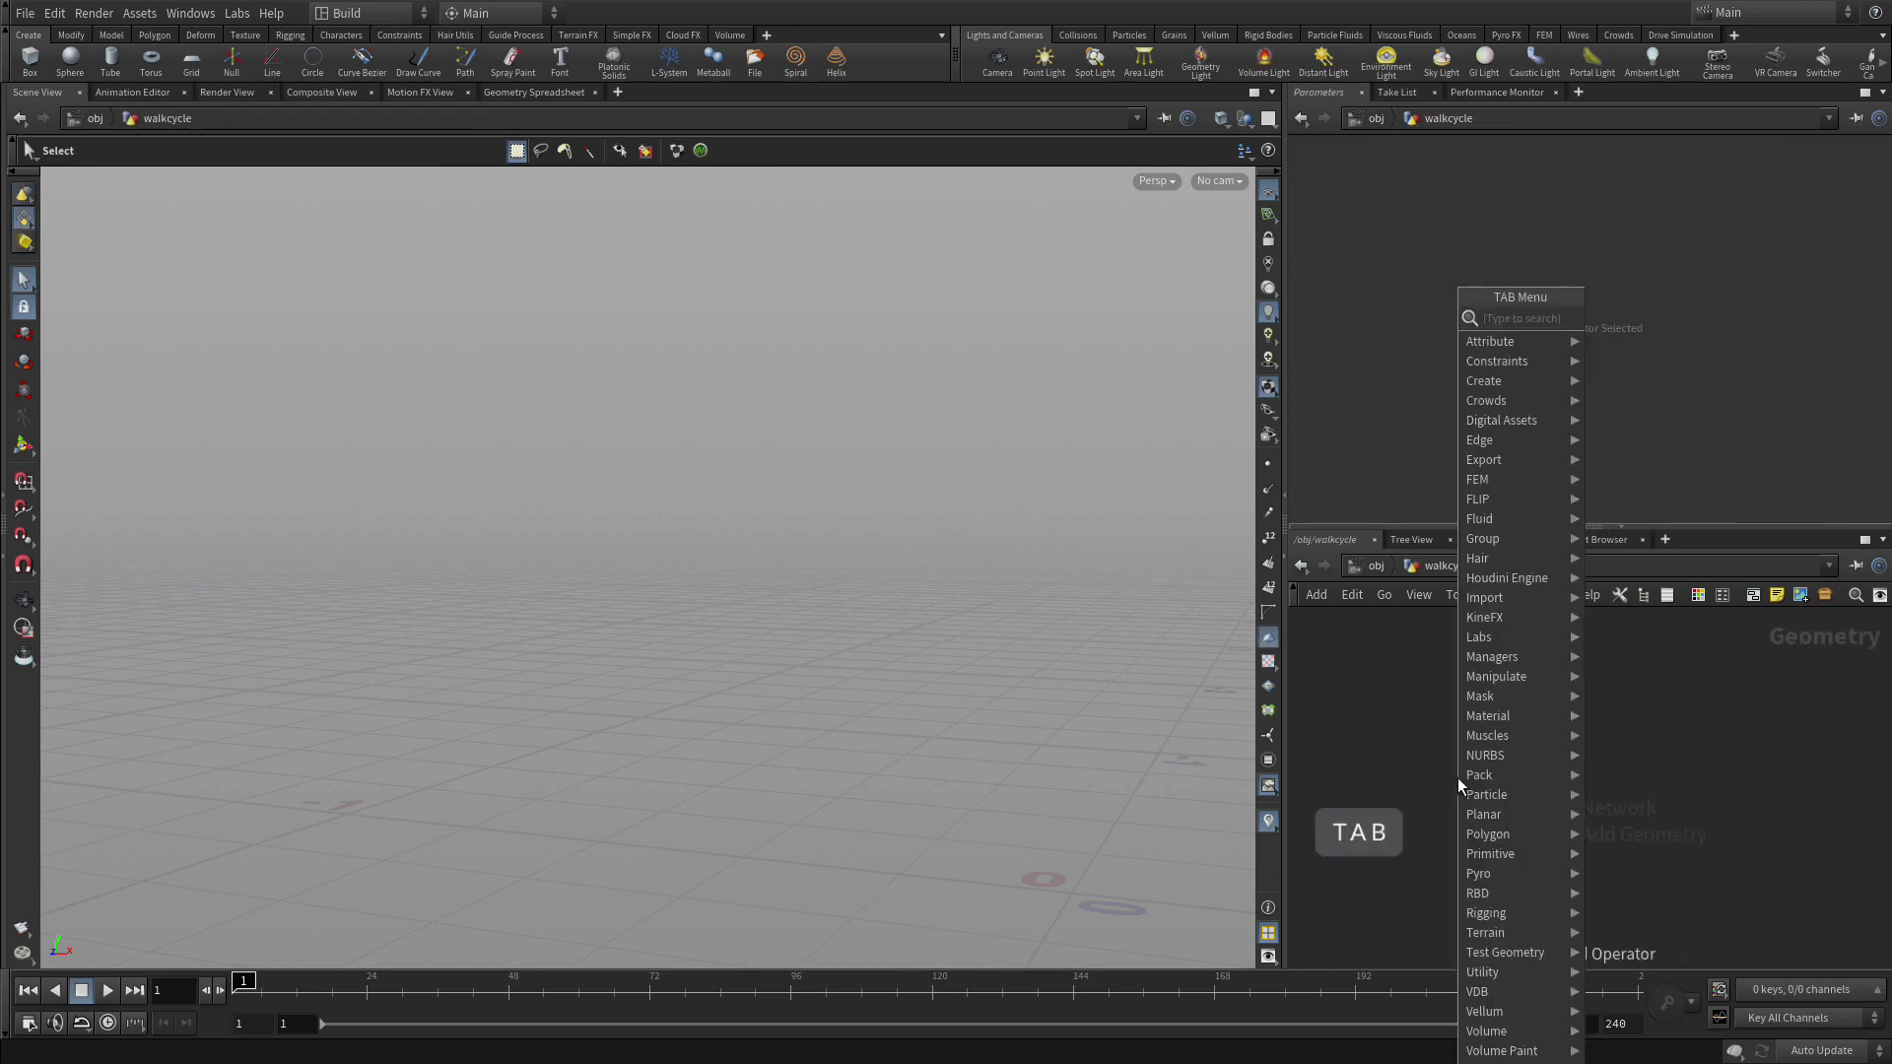
text(fur)
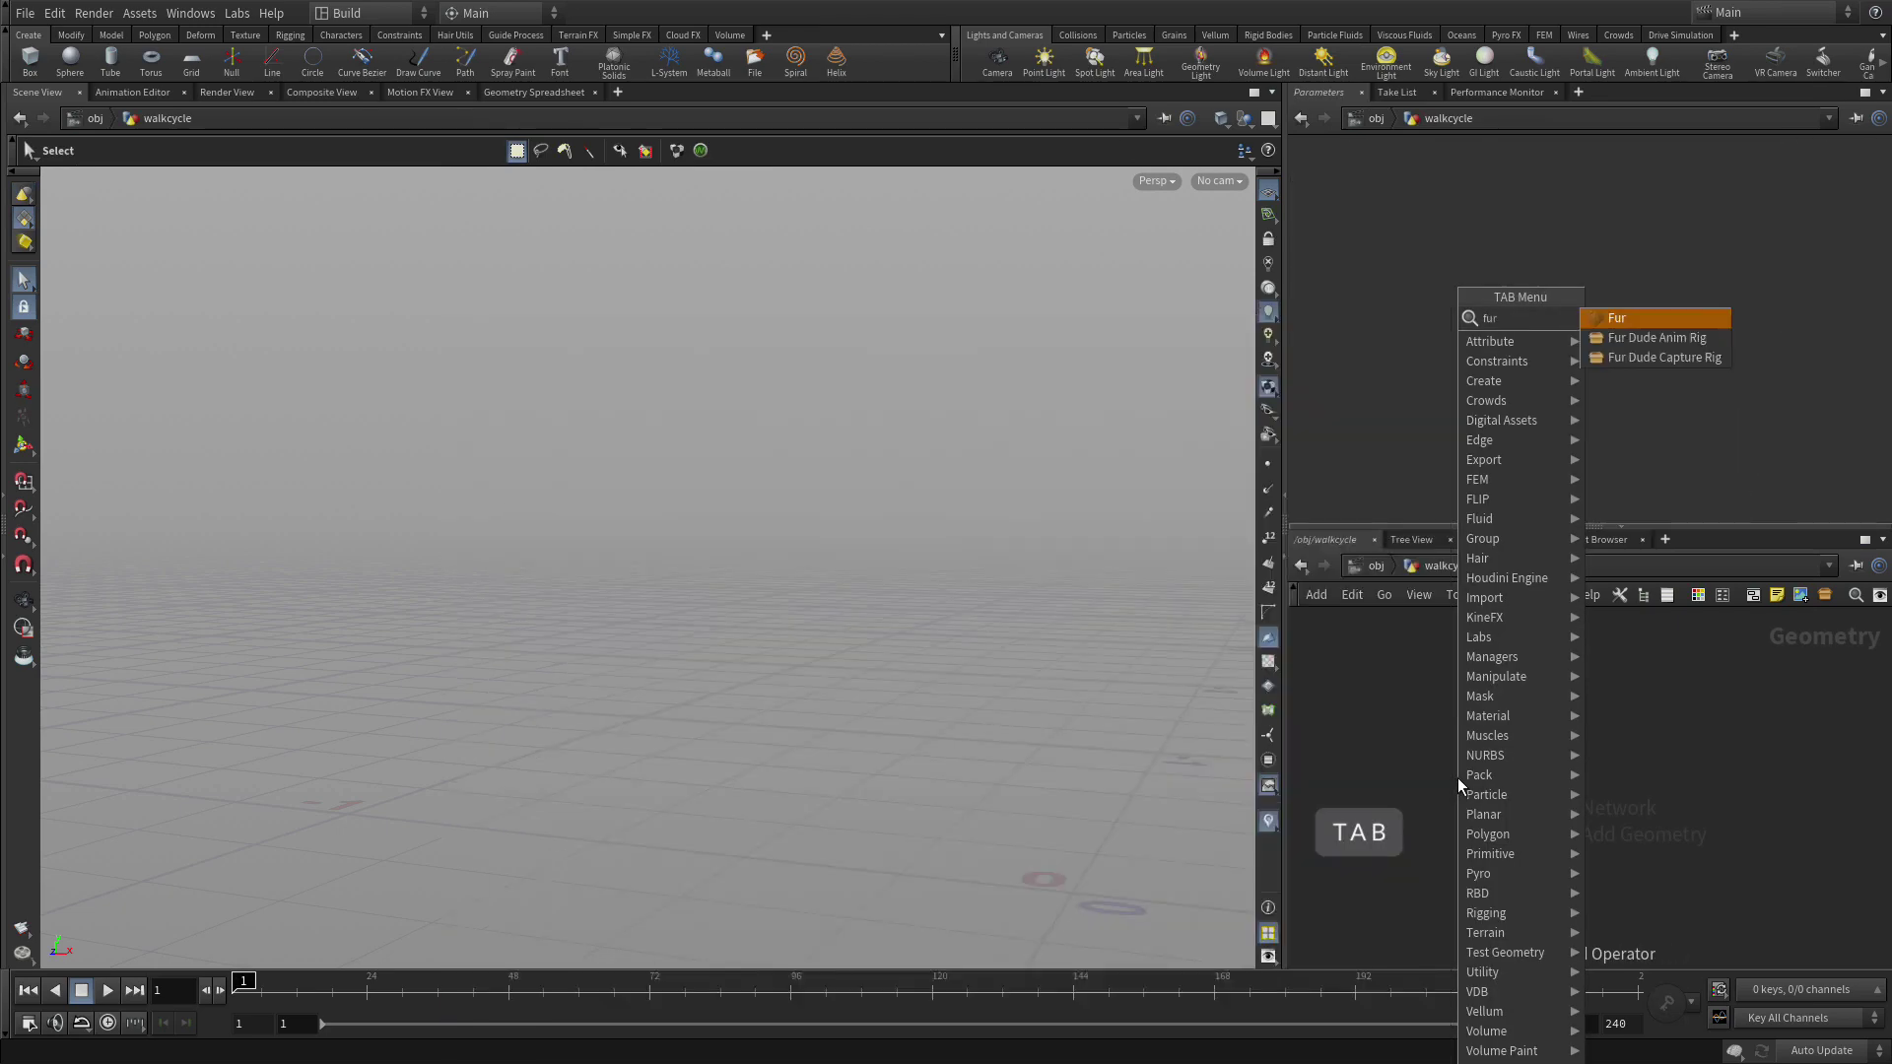
key(Return)
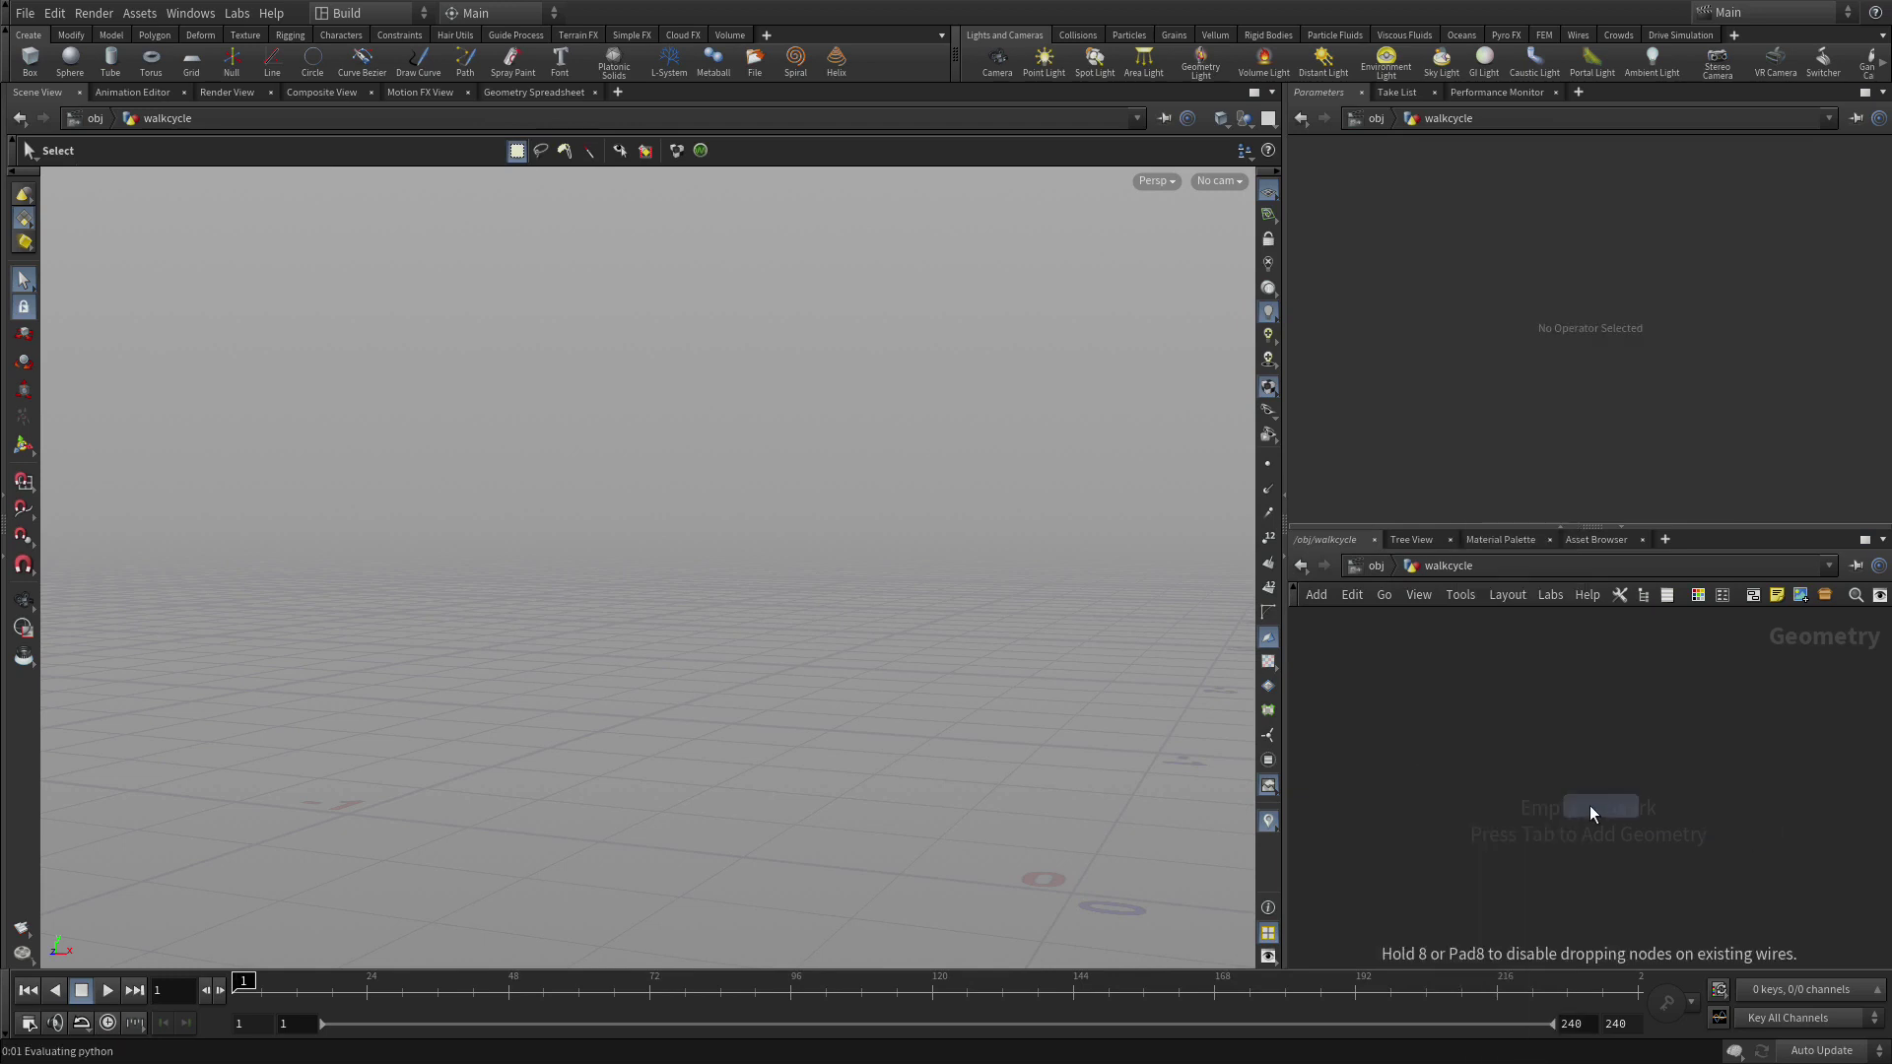
click(1515, 771)
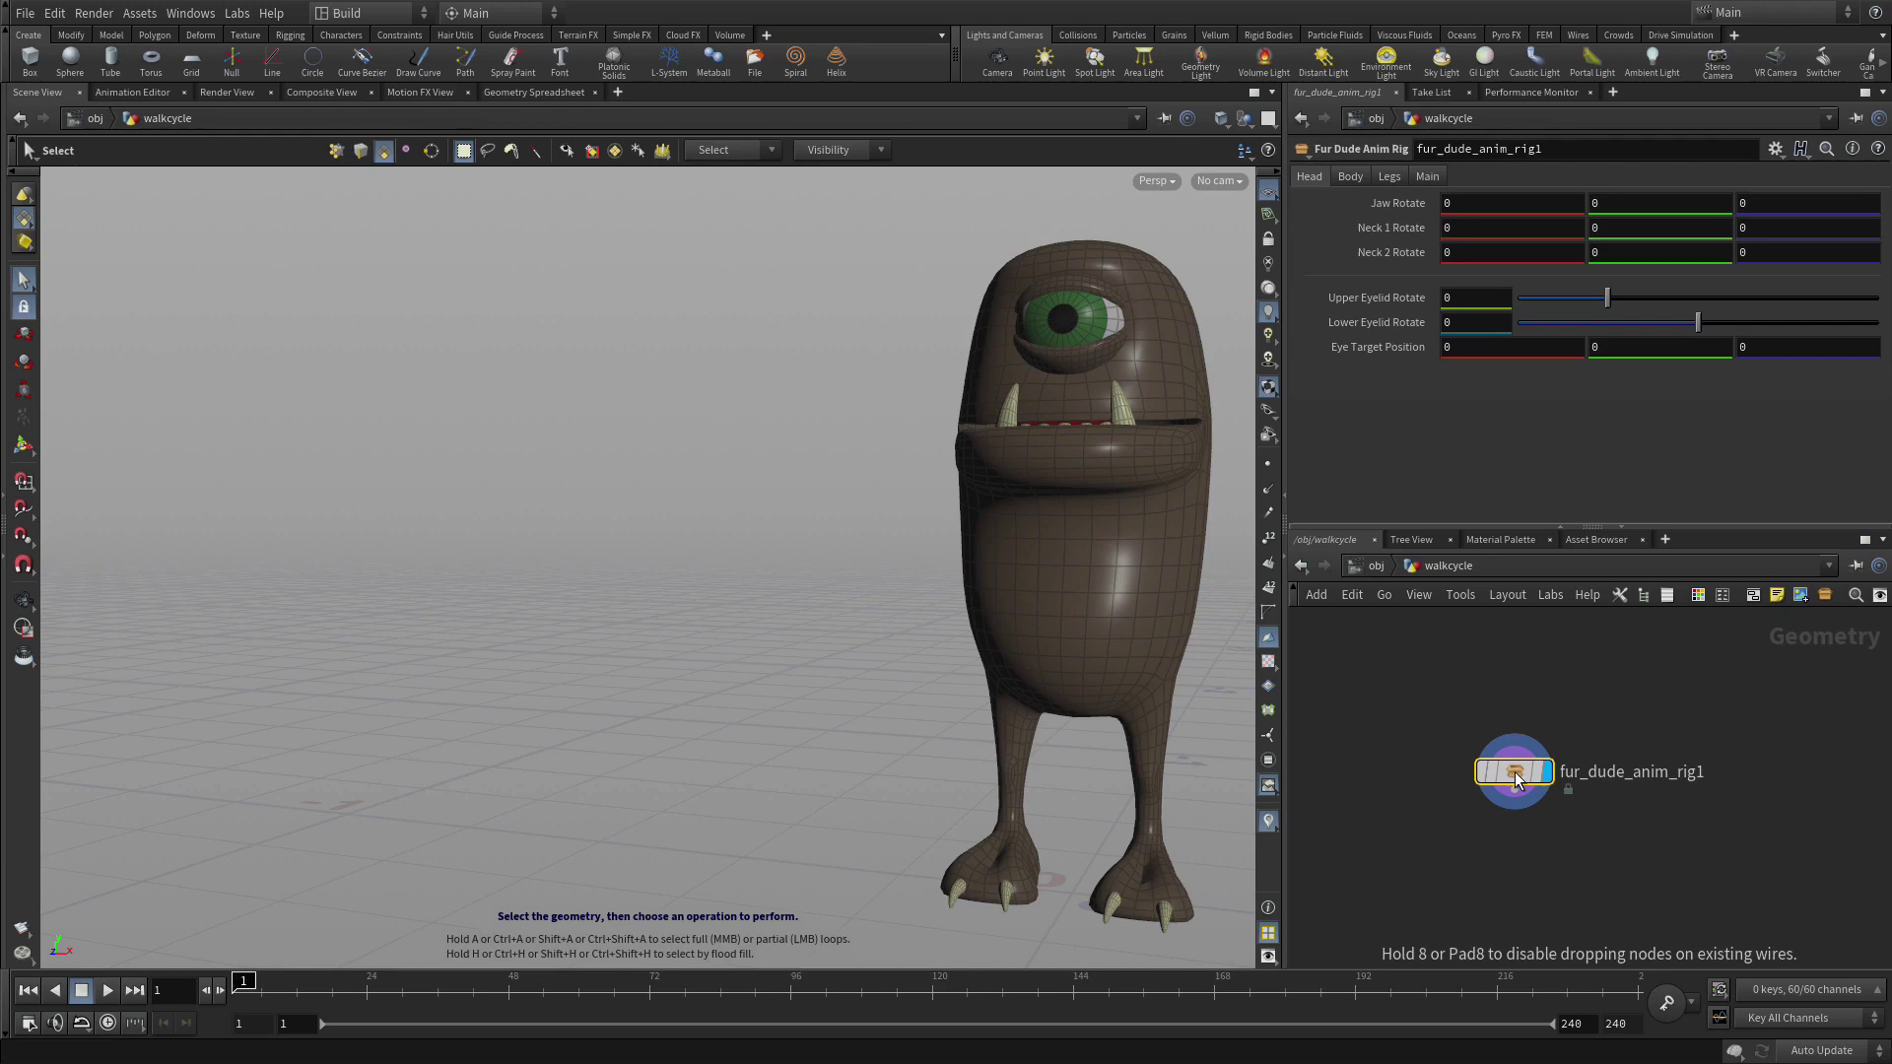
Turn the view to a three-quarter angle on the character and activate the Rig Pose tool to show its controls.
key(Escape)
drag(667, 528, 523, 528)
key(s)
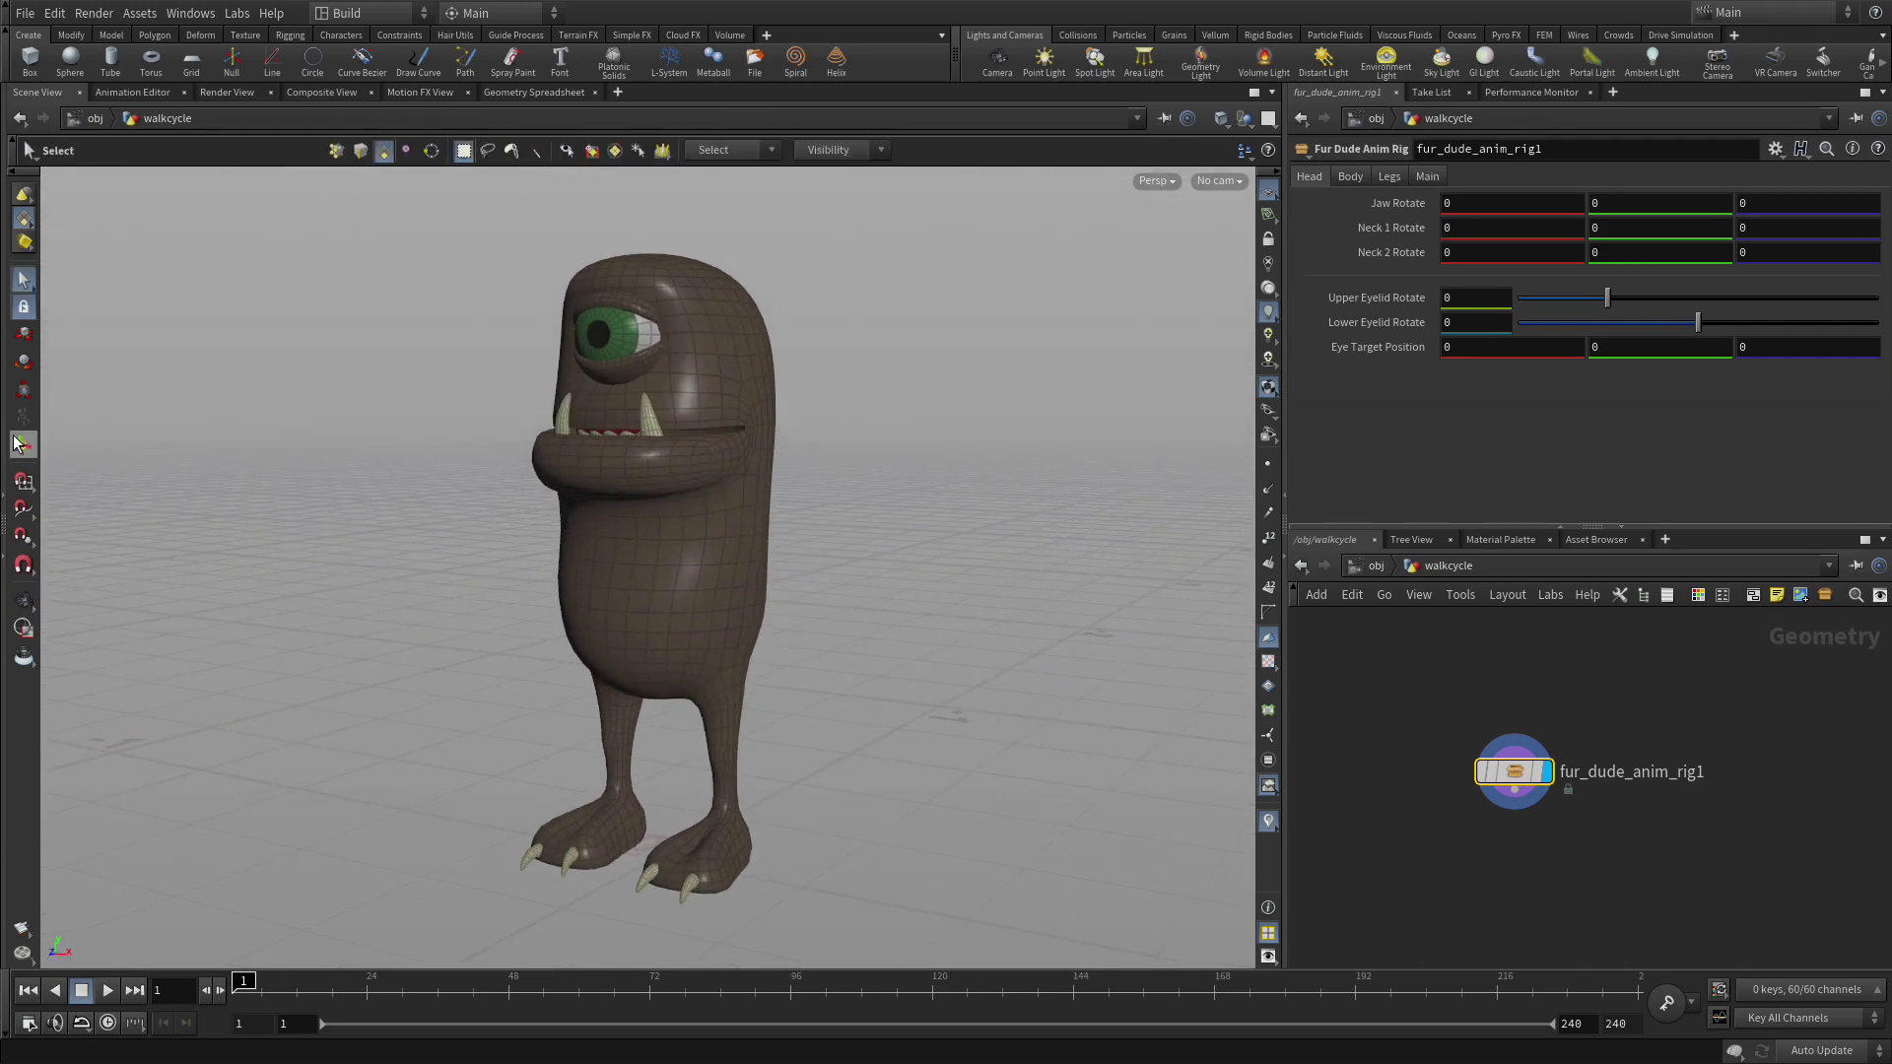
click(20, 444)
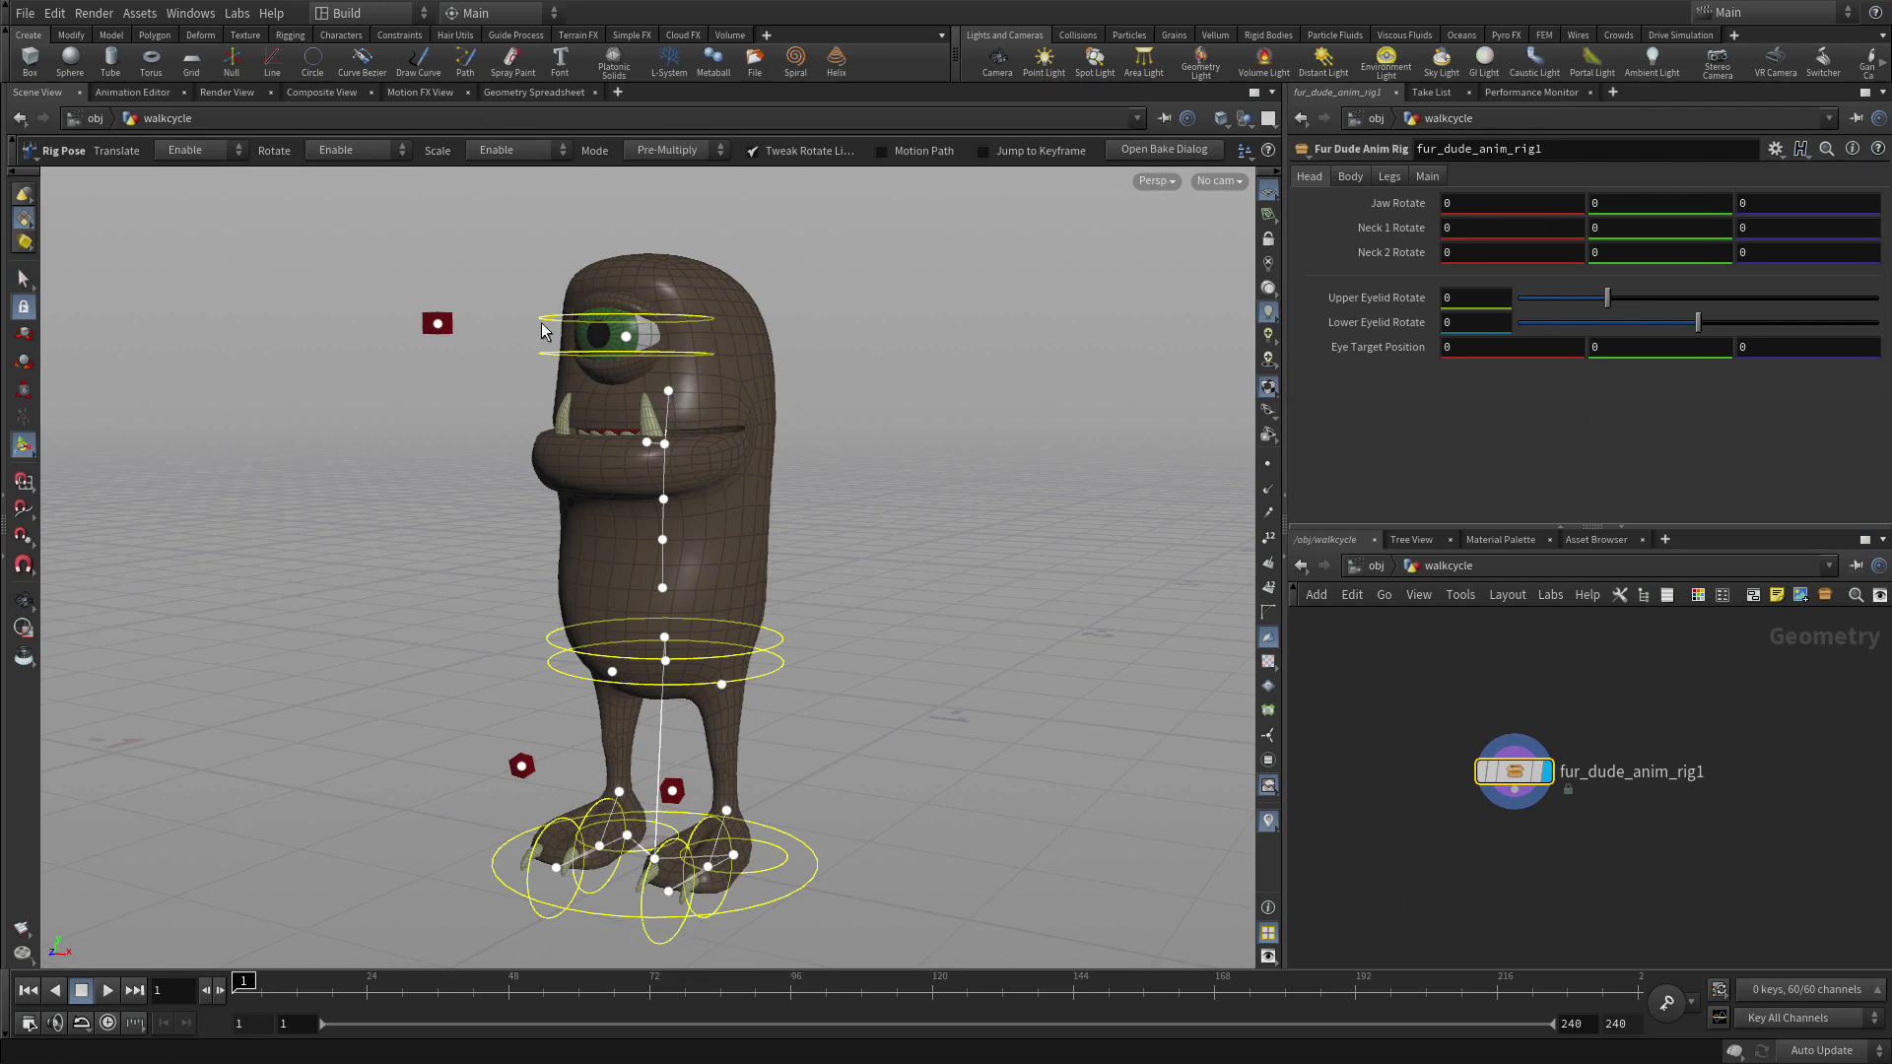
Switch to the Animate desktop and select fur_dude_anim_rig1 inside walkcycle in the scene tree.
click(344, 16)
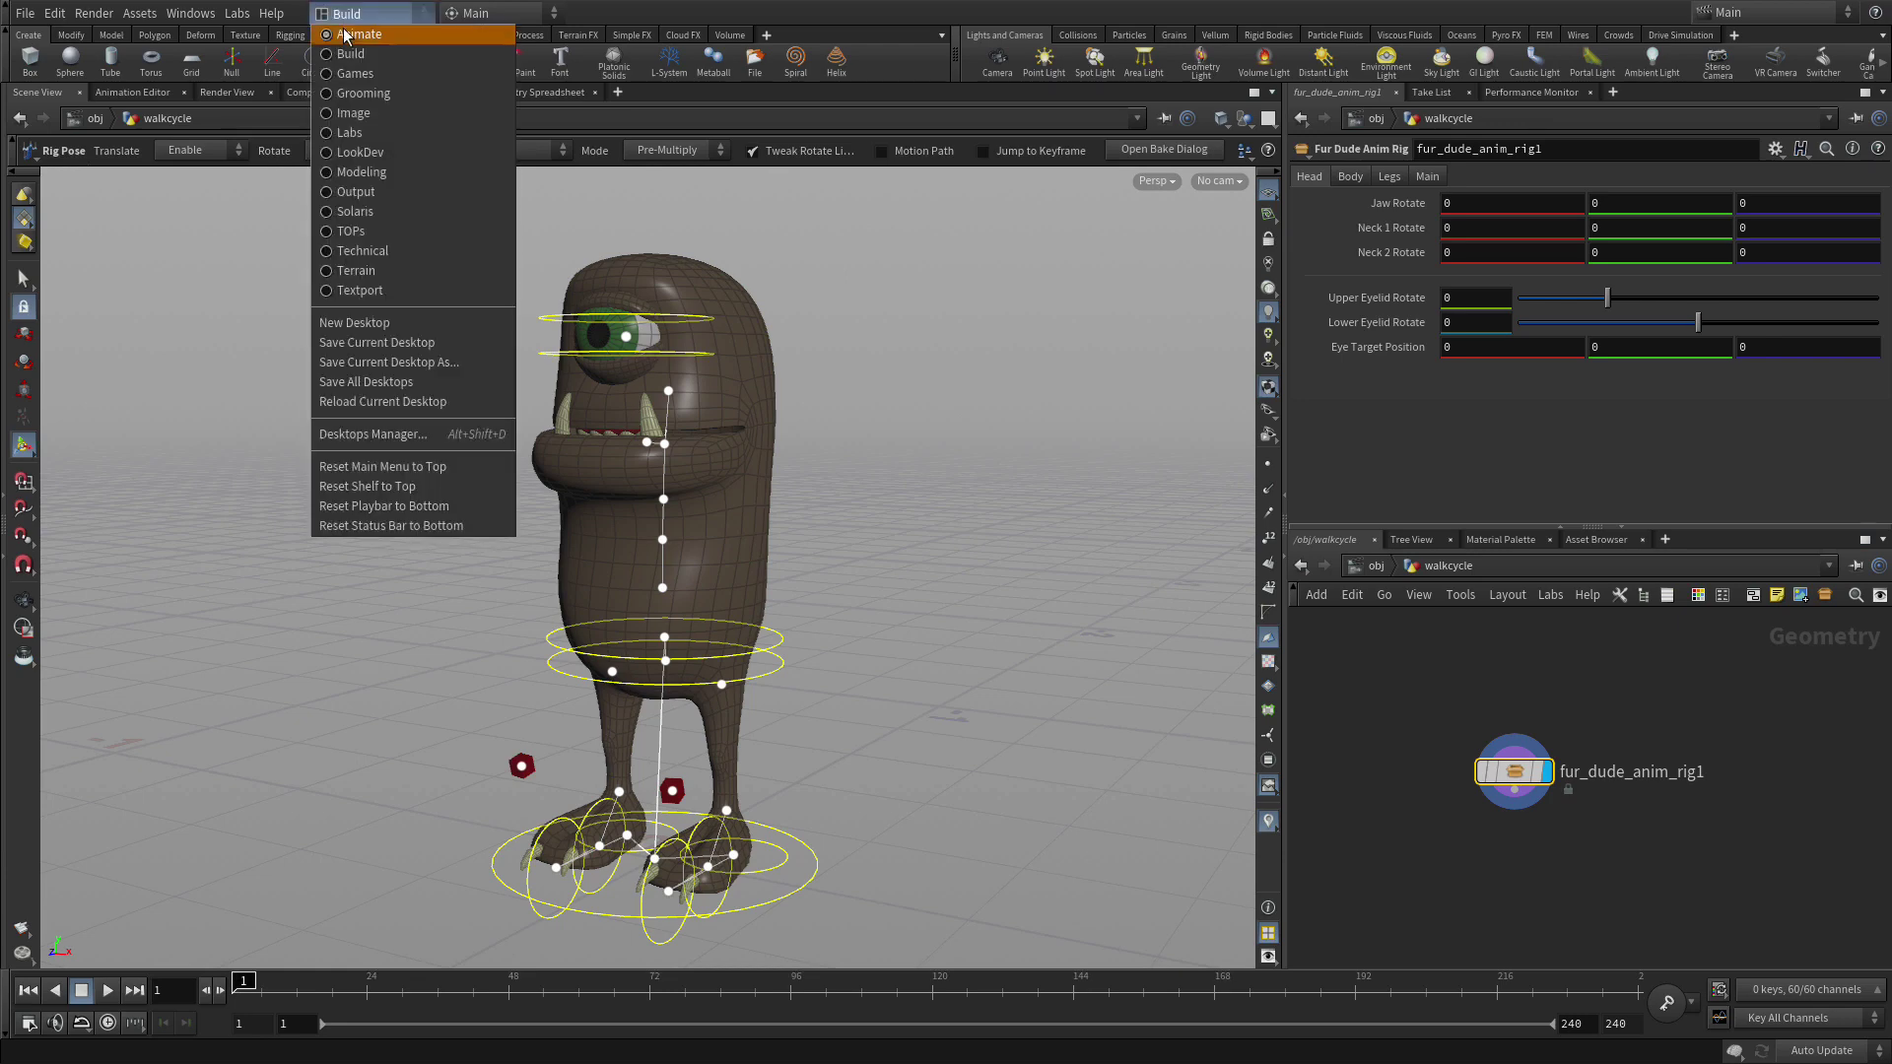
click(347, 35)
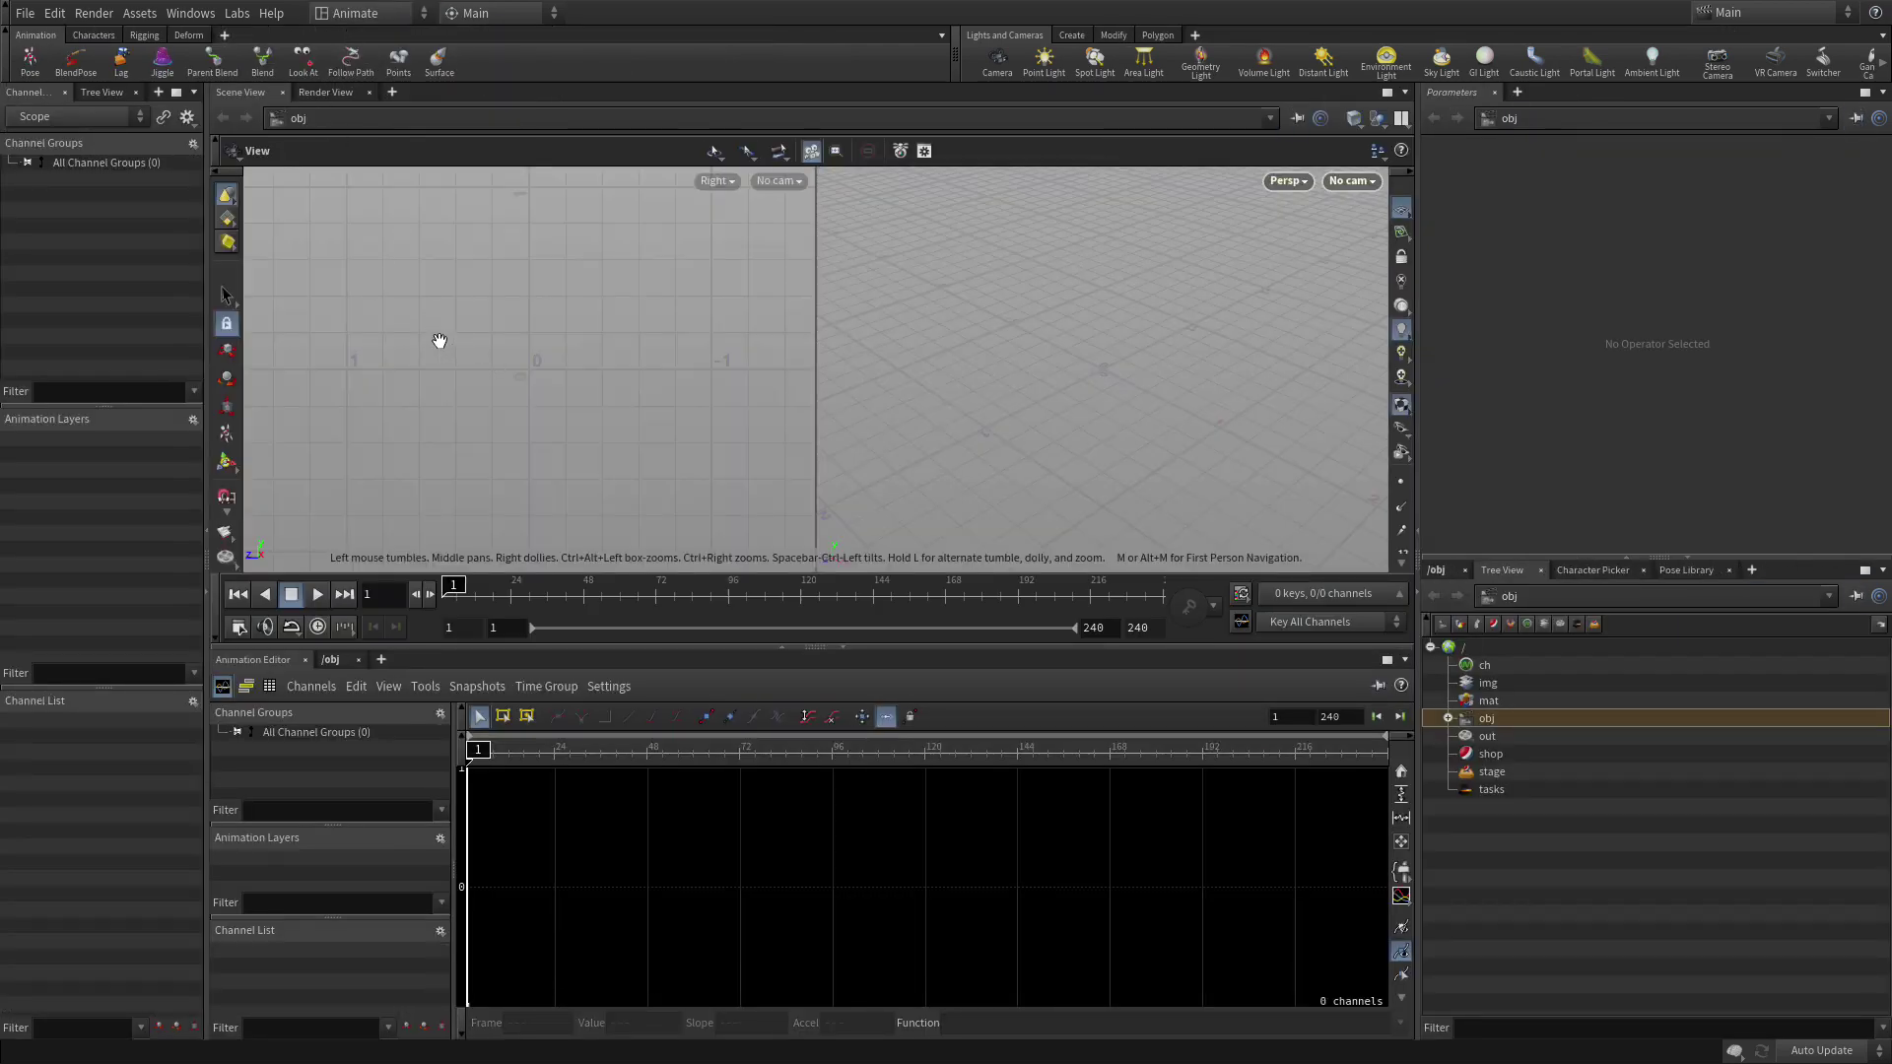
click(1447, 718)
click(1465, 789)
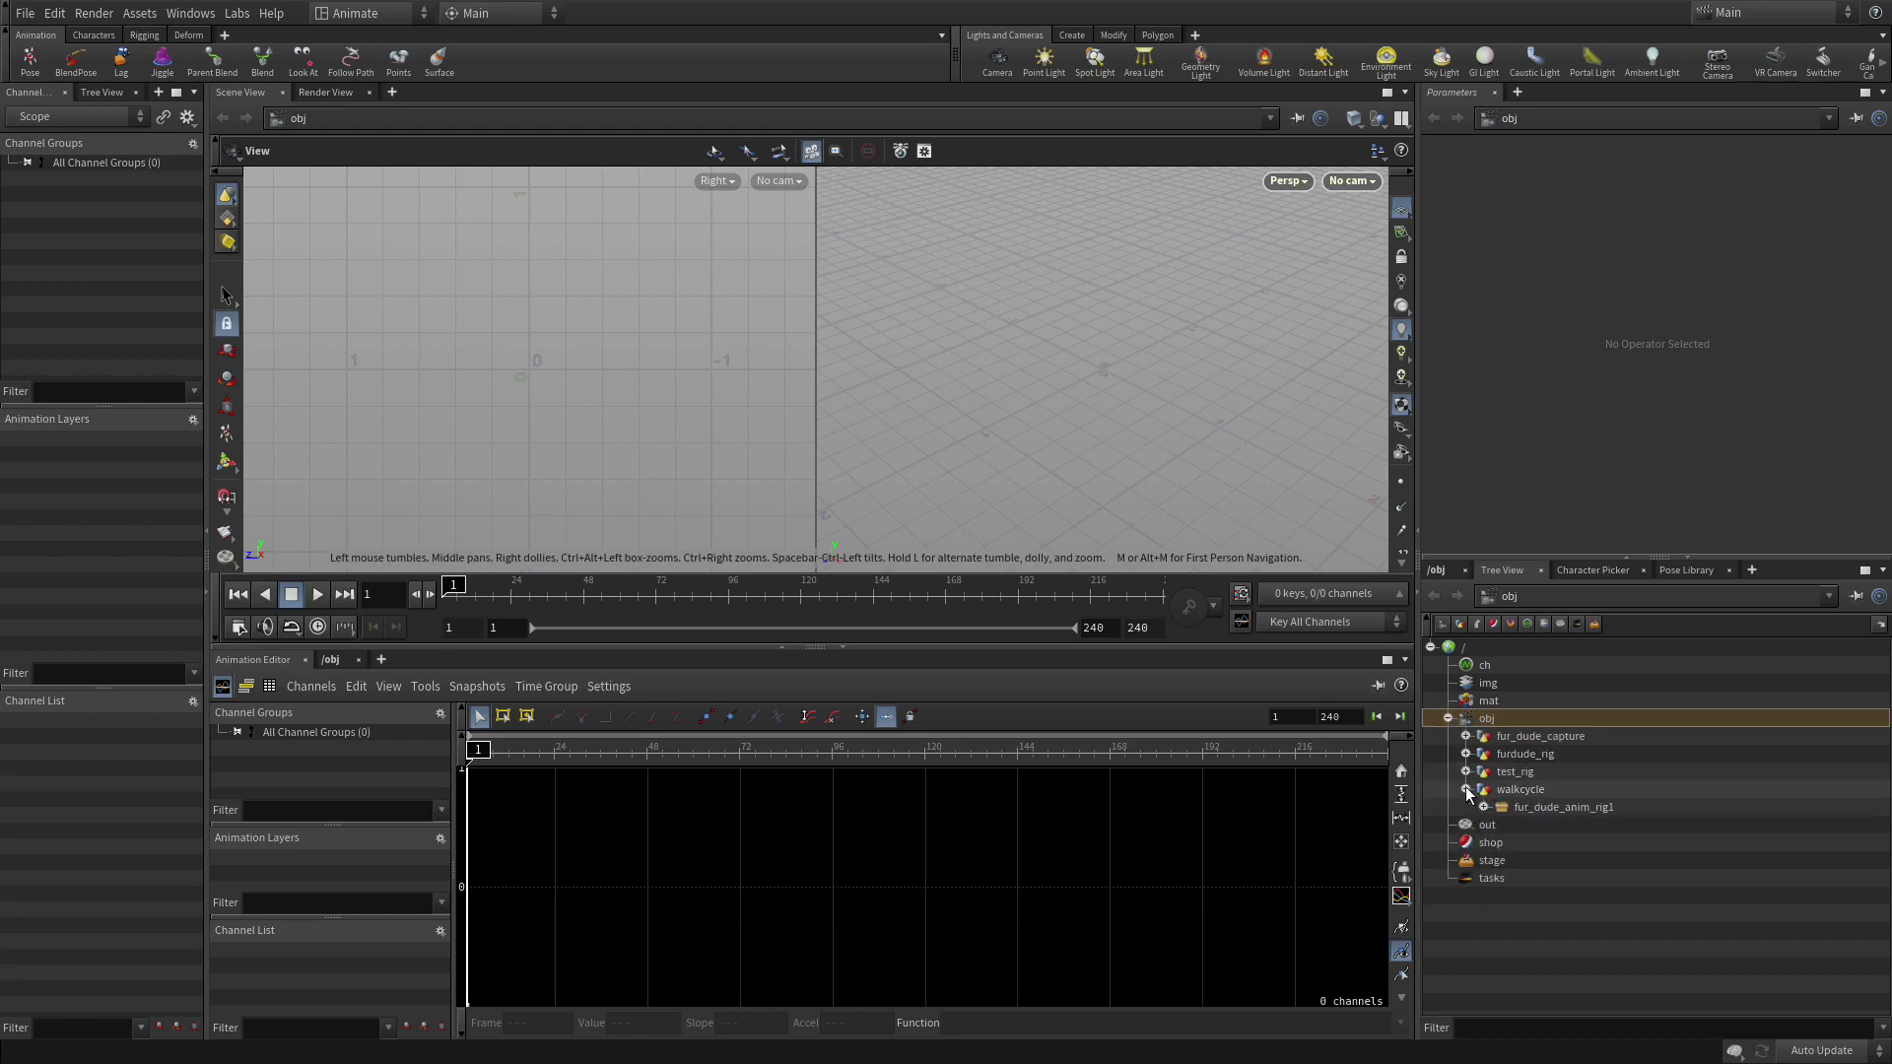
click(1557, 807)
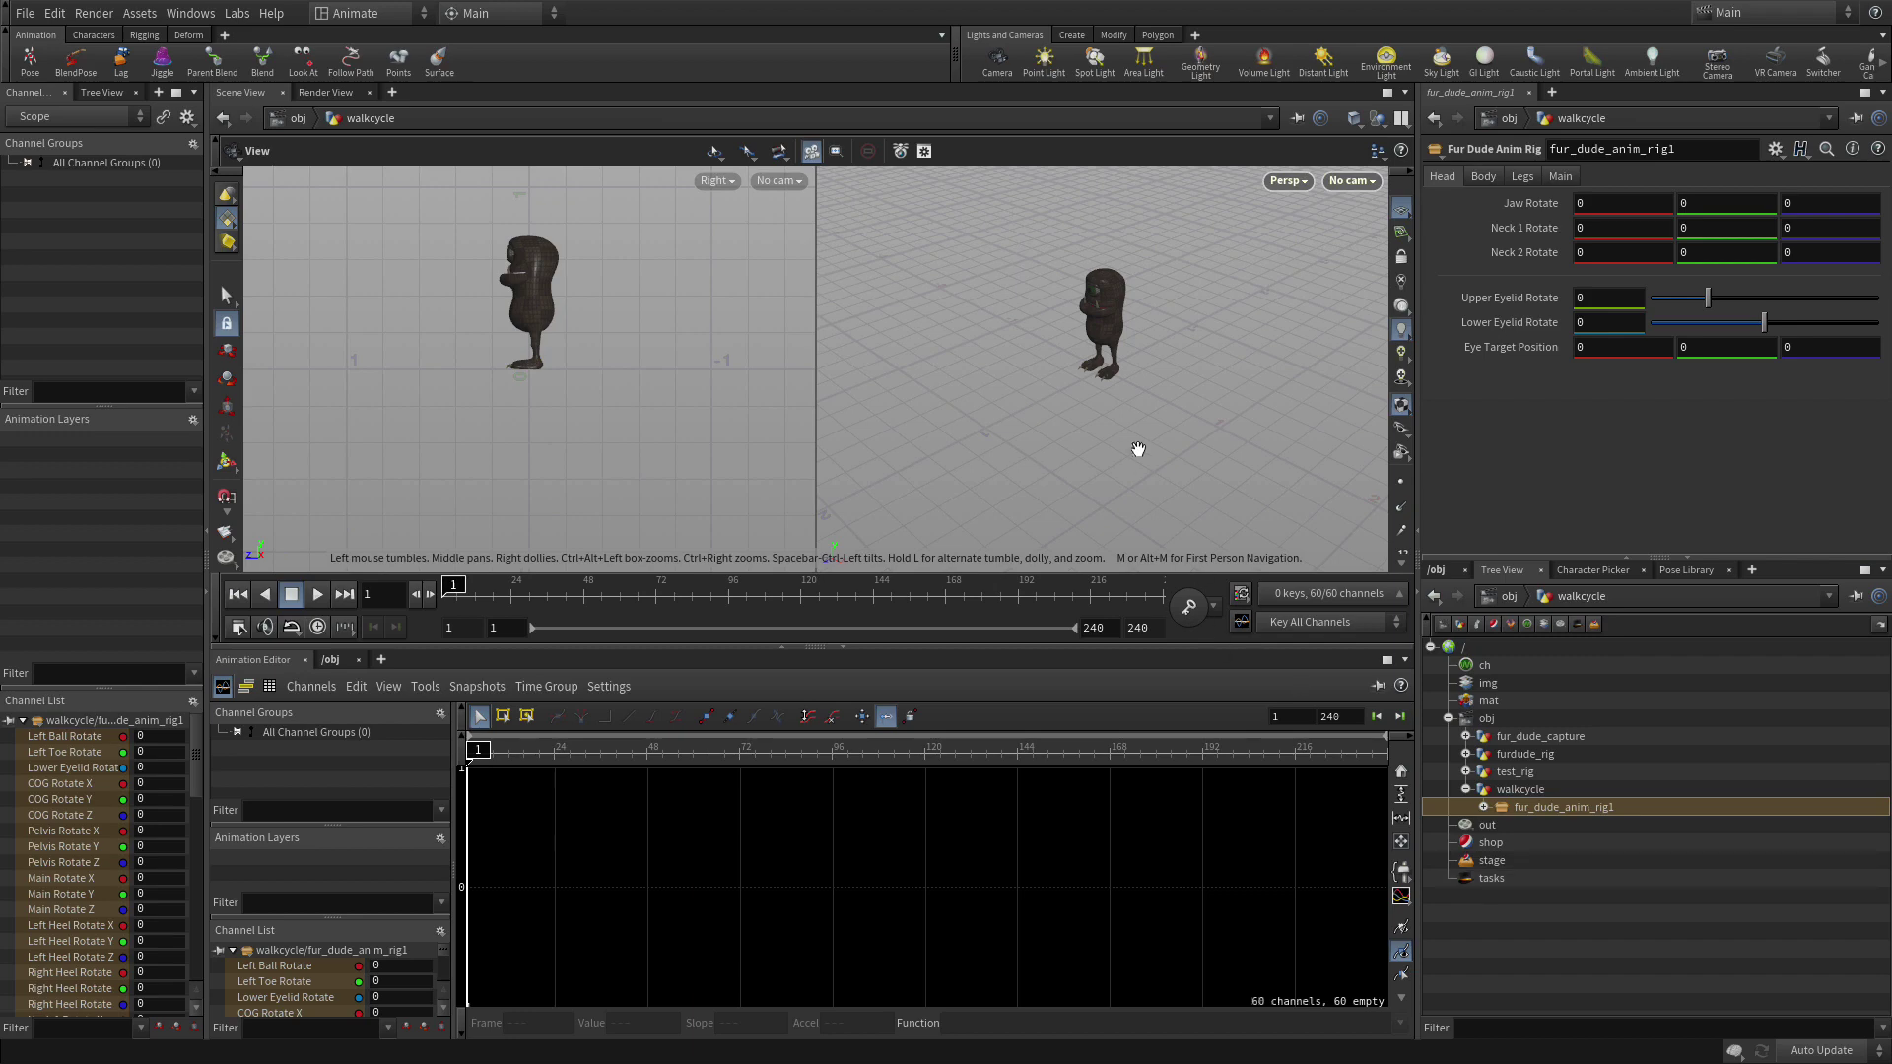
Frame the character in both viewports and turn off the UV texture display.
key(h)
key(h)
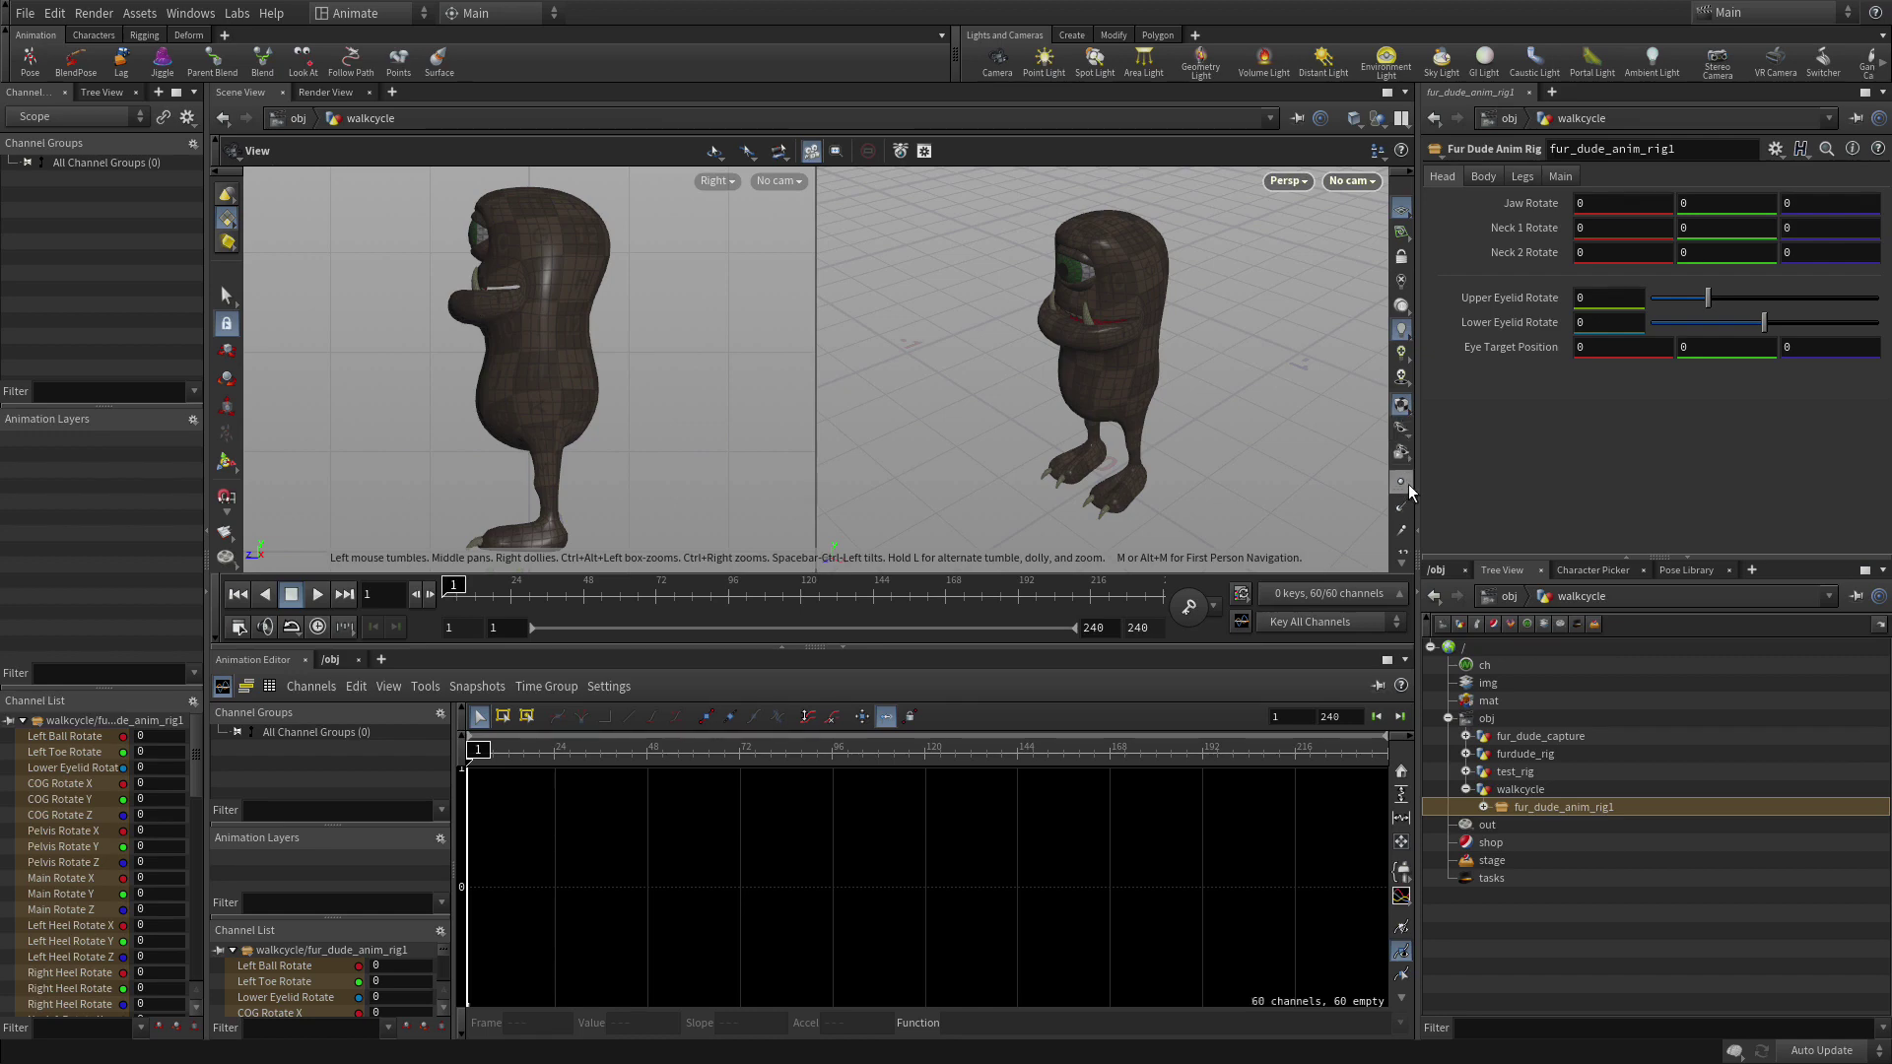
scroll(1409, 491, down, 3)
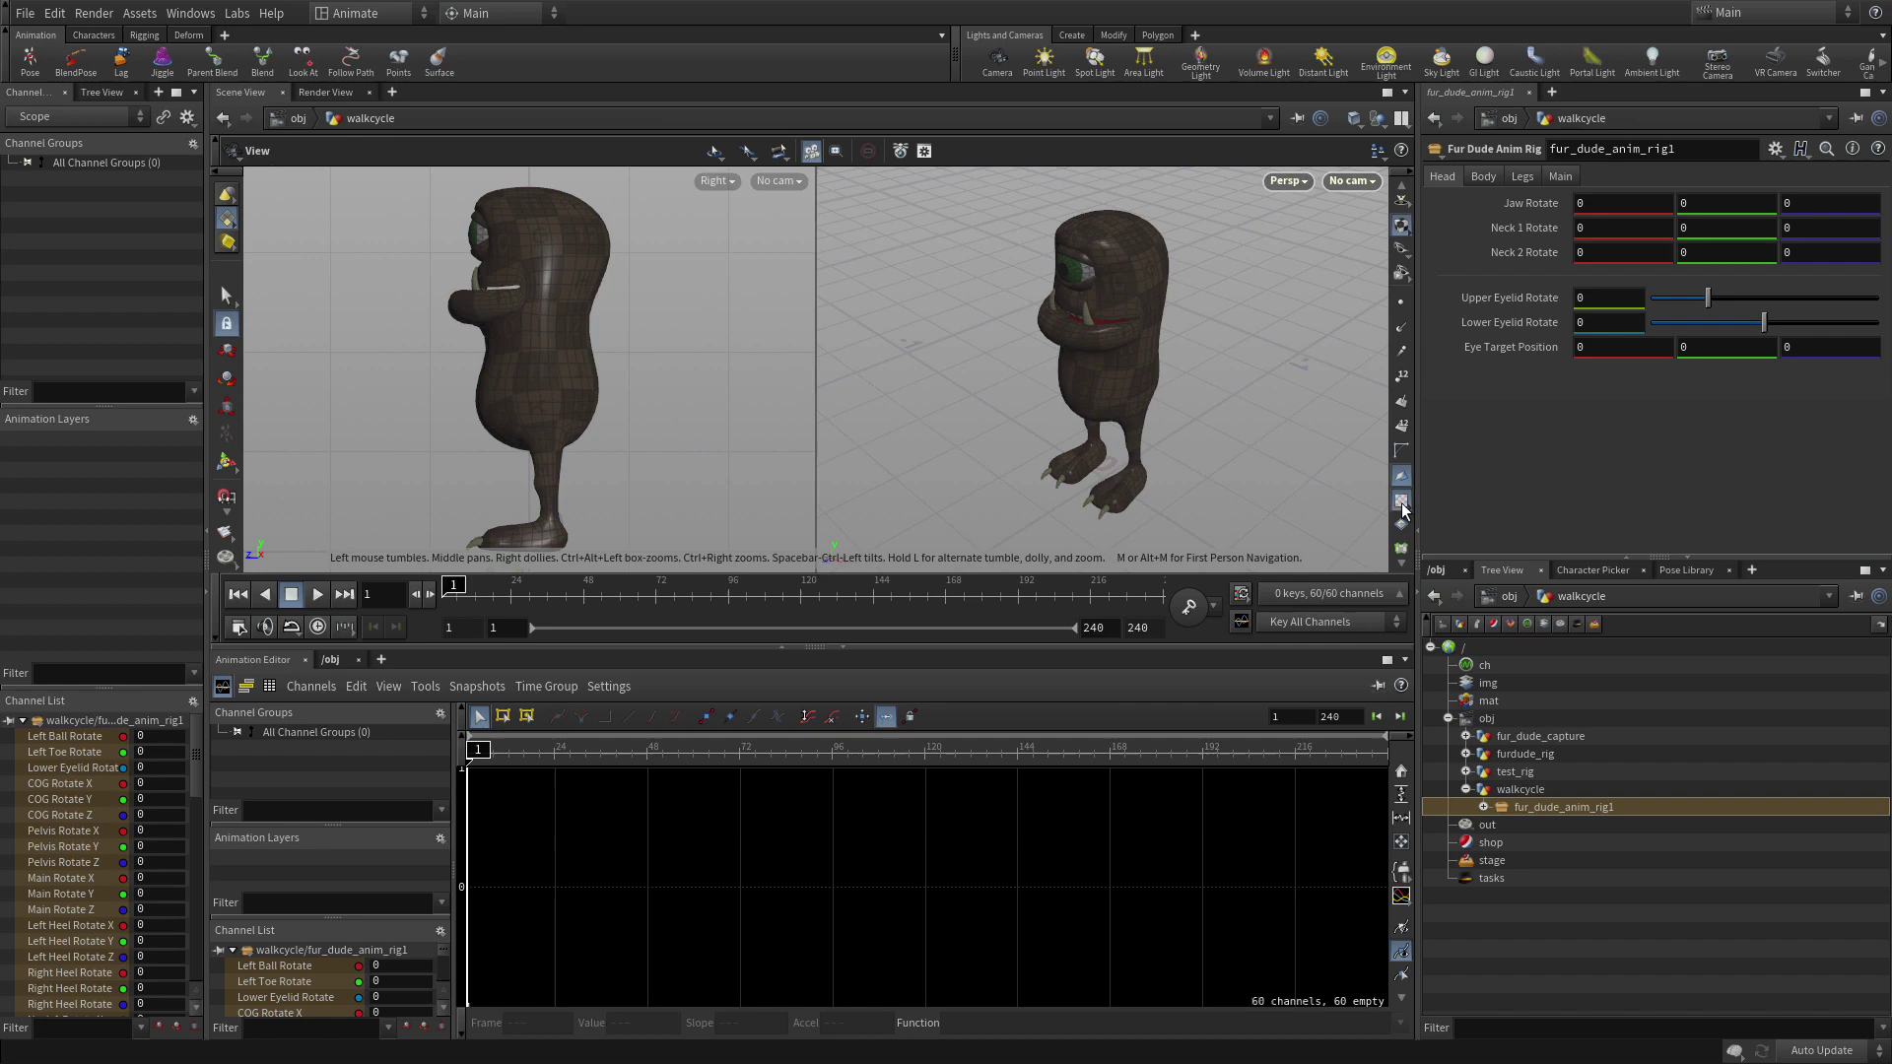
click(1403, 505)
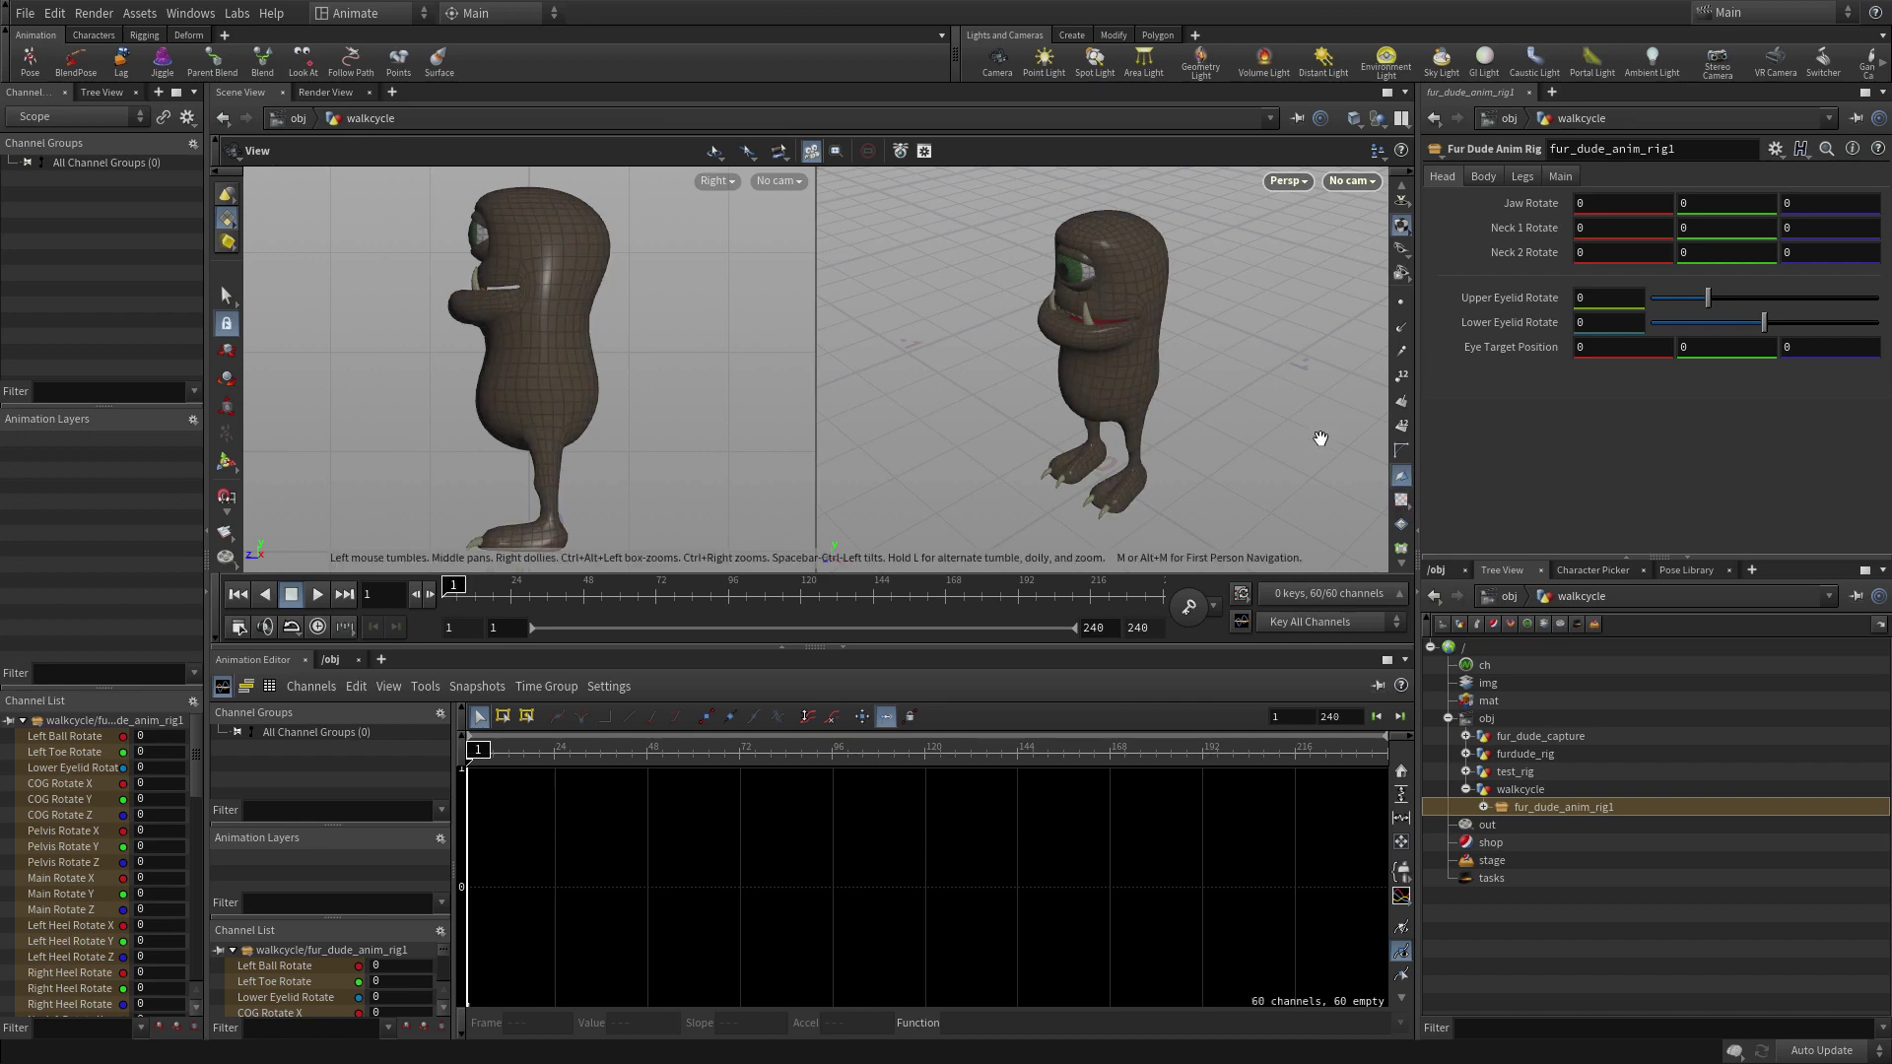
Give the viewports more height, hiding the tool options strip, and activate the Pose tool for the rig.
drag(938, 648, 946, 687)
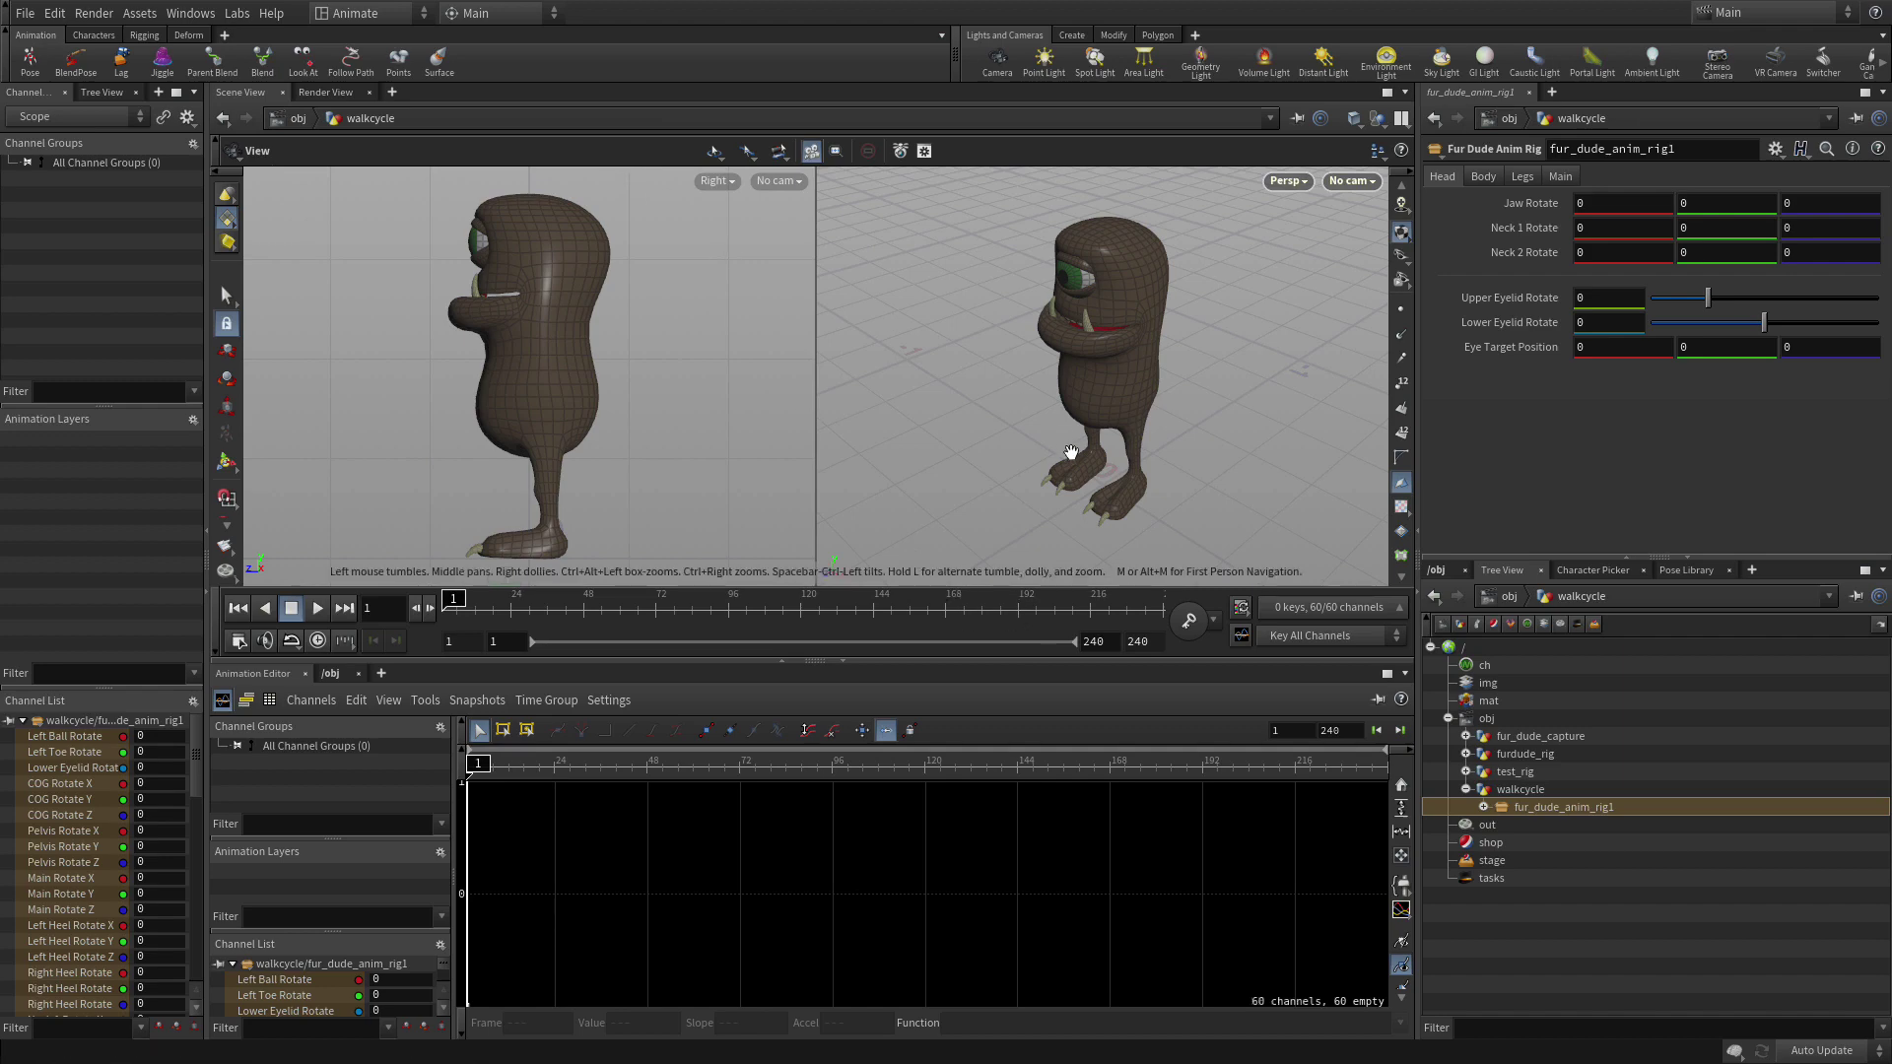
click(216, 143)
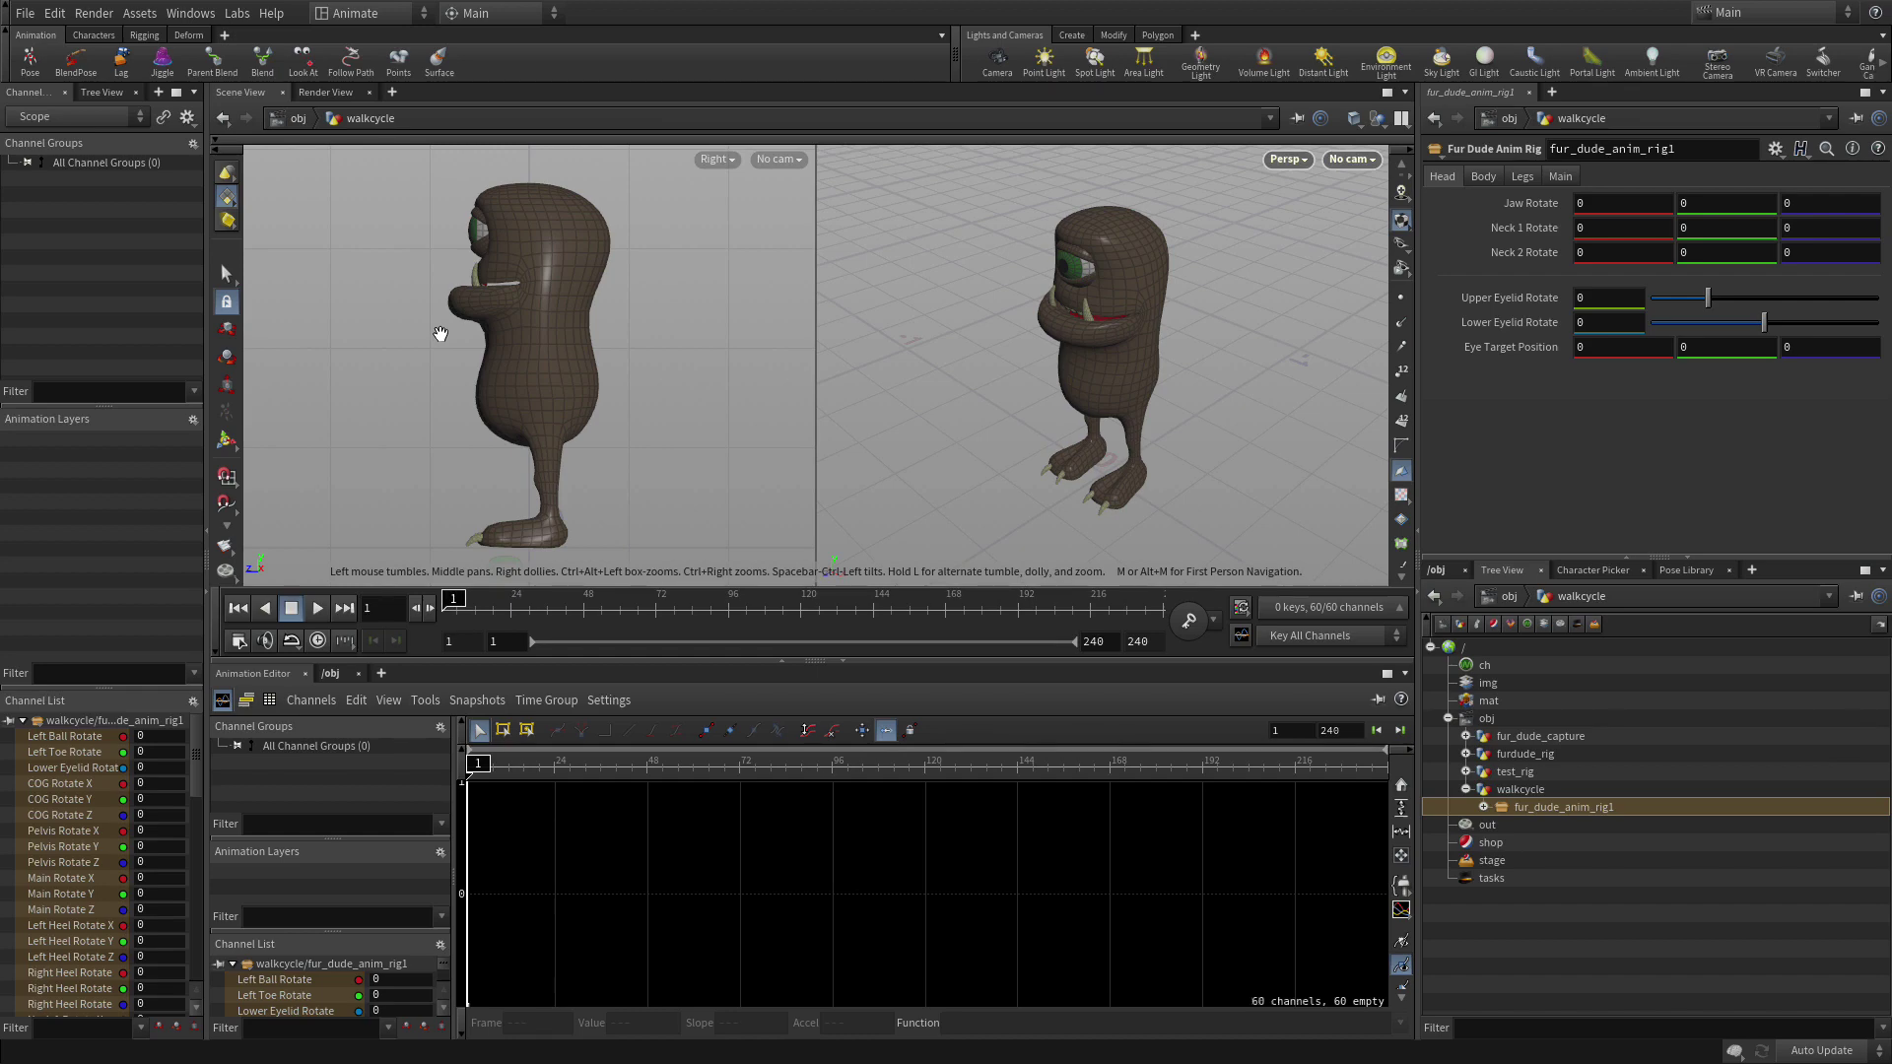
click(227, 441)
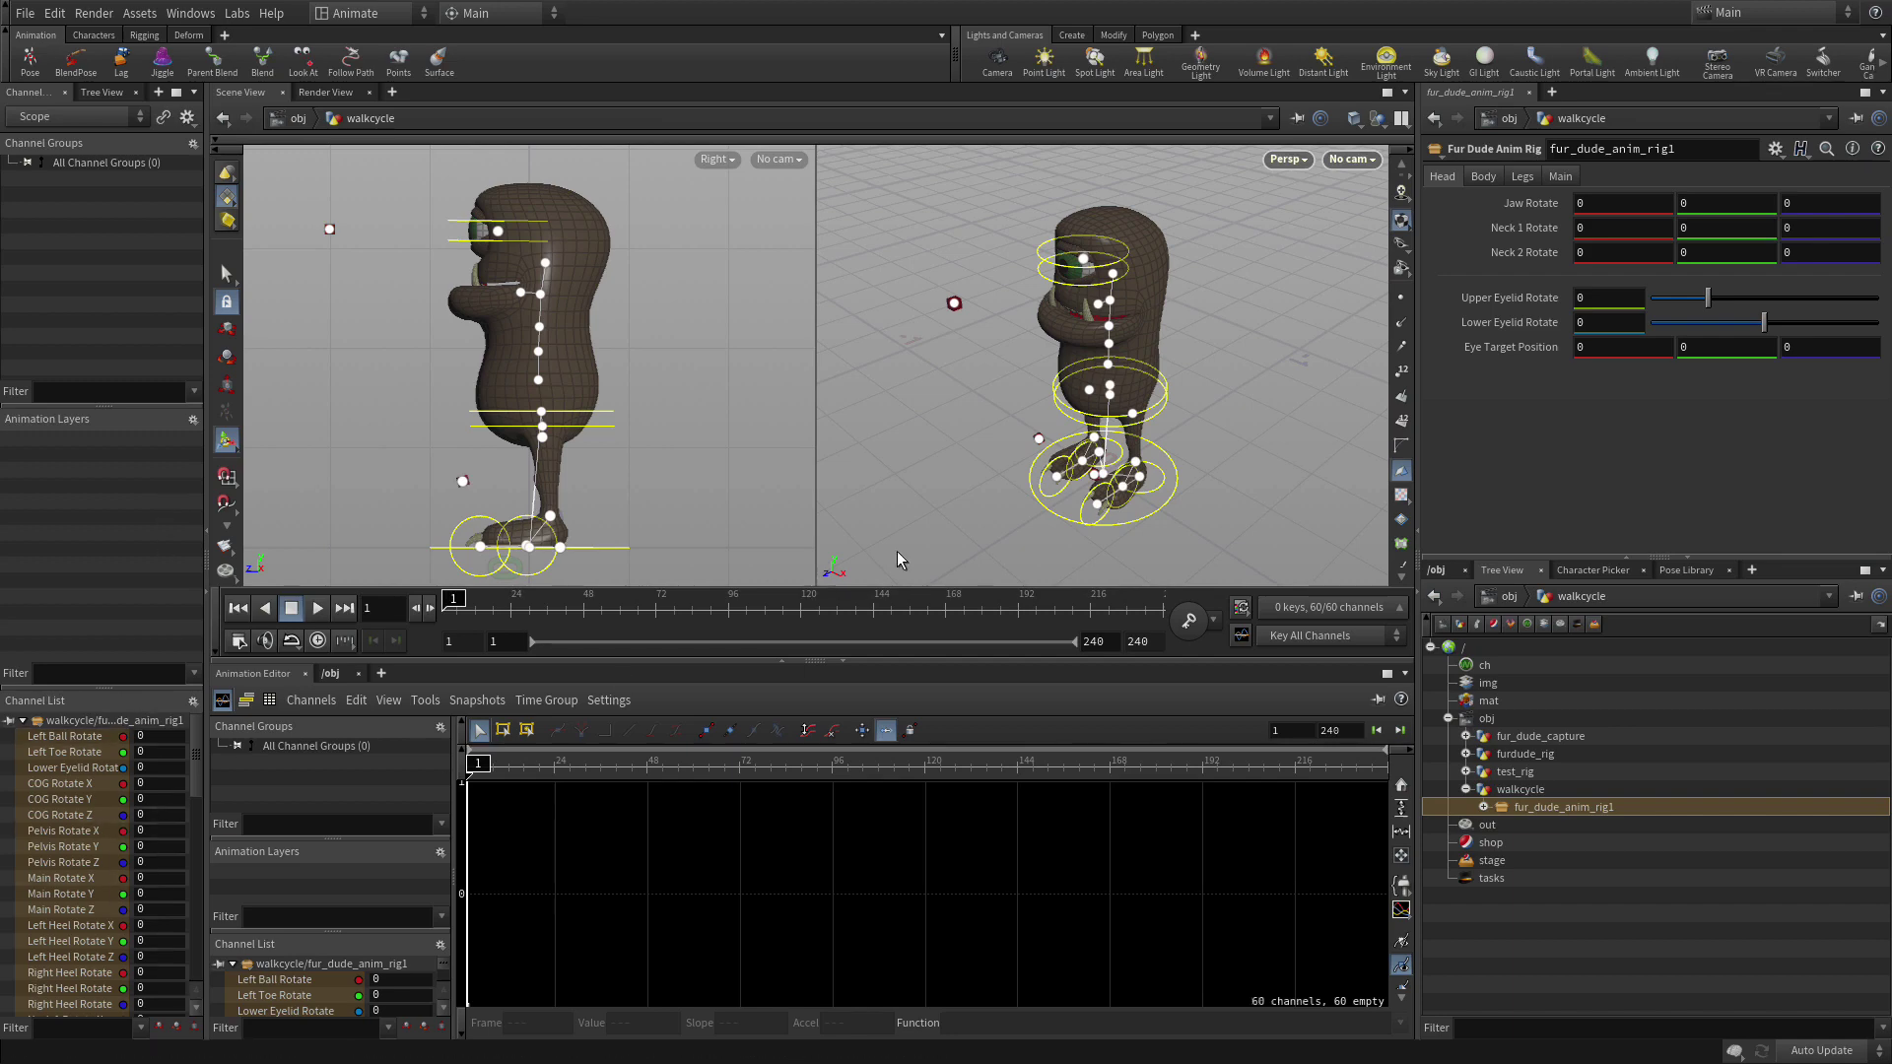
Select the right toe, lower eyelid, eye target and main controls in turn to examine their scoped channels.
click(1055, 478)
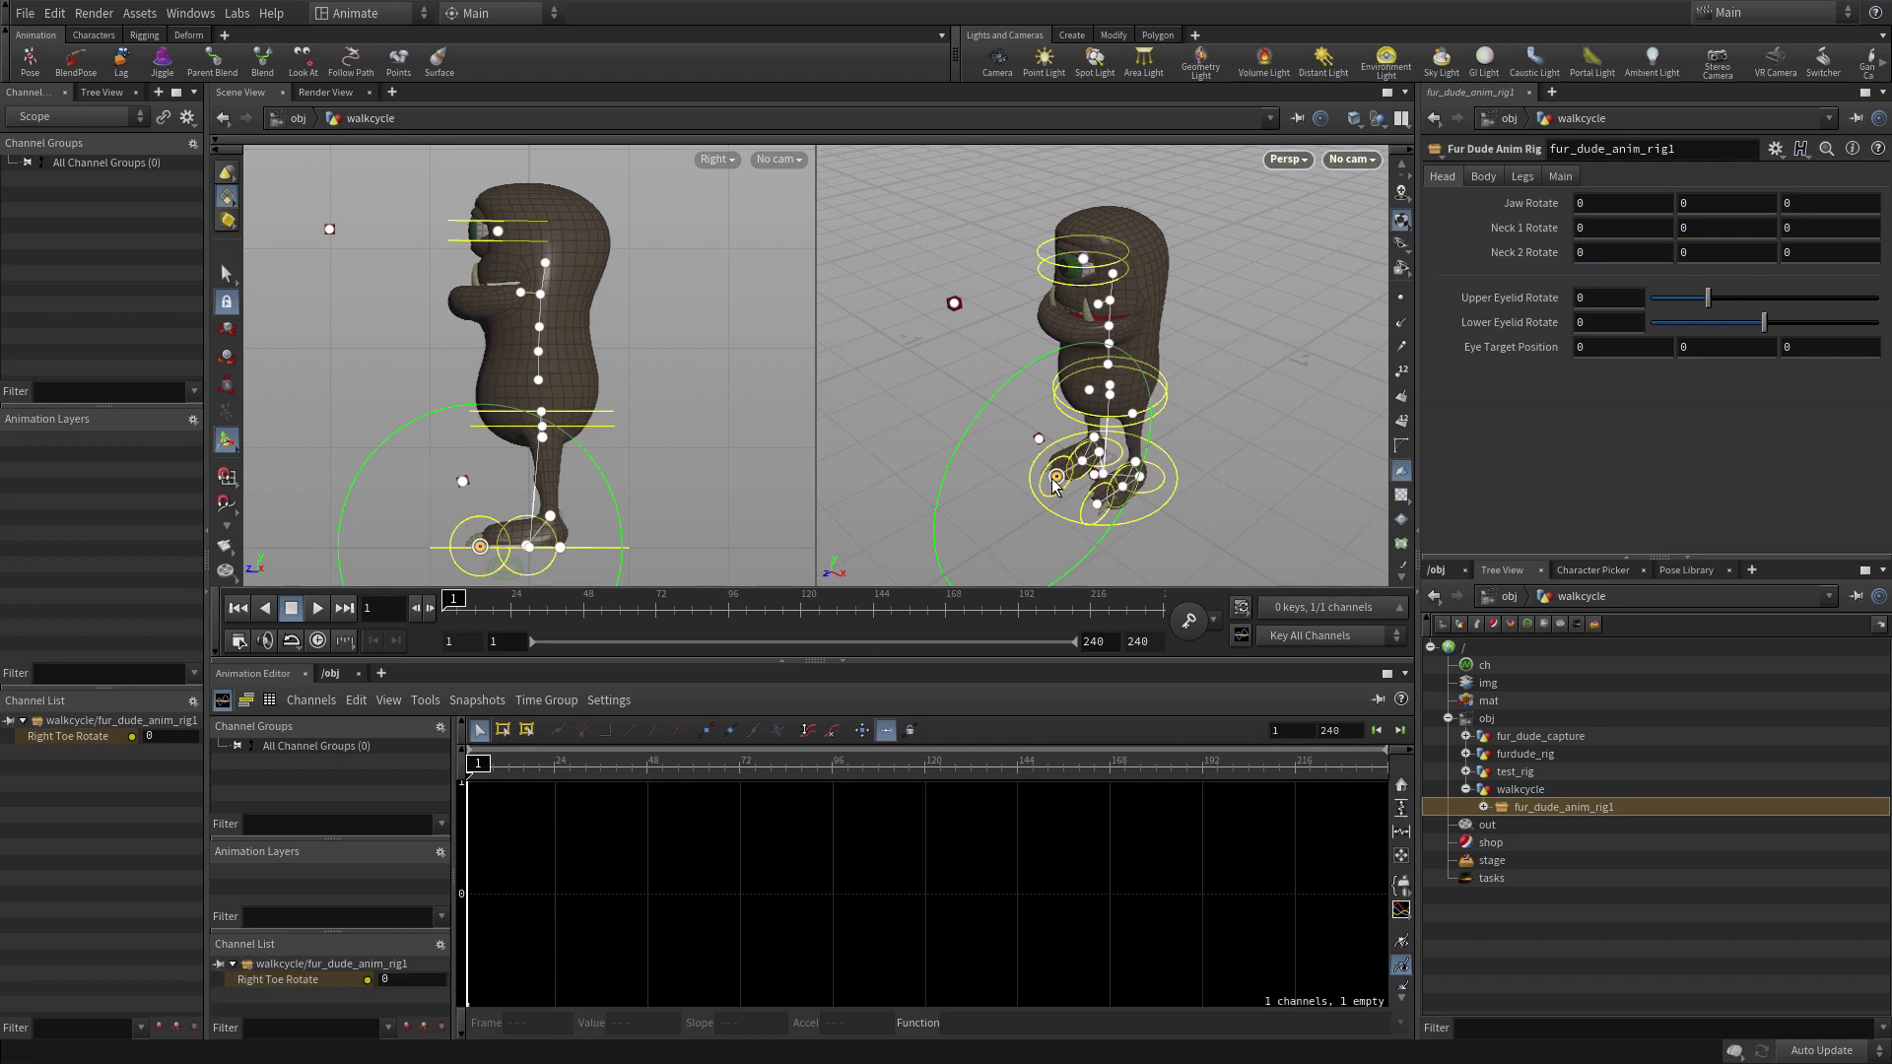
click(1085, 259)
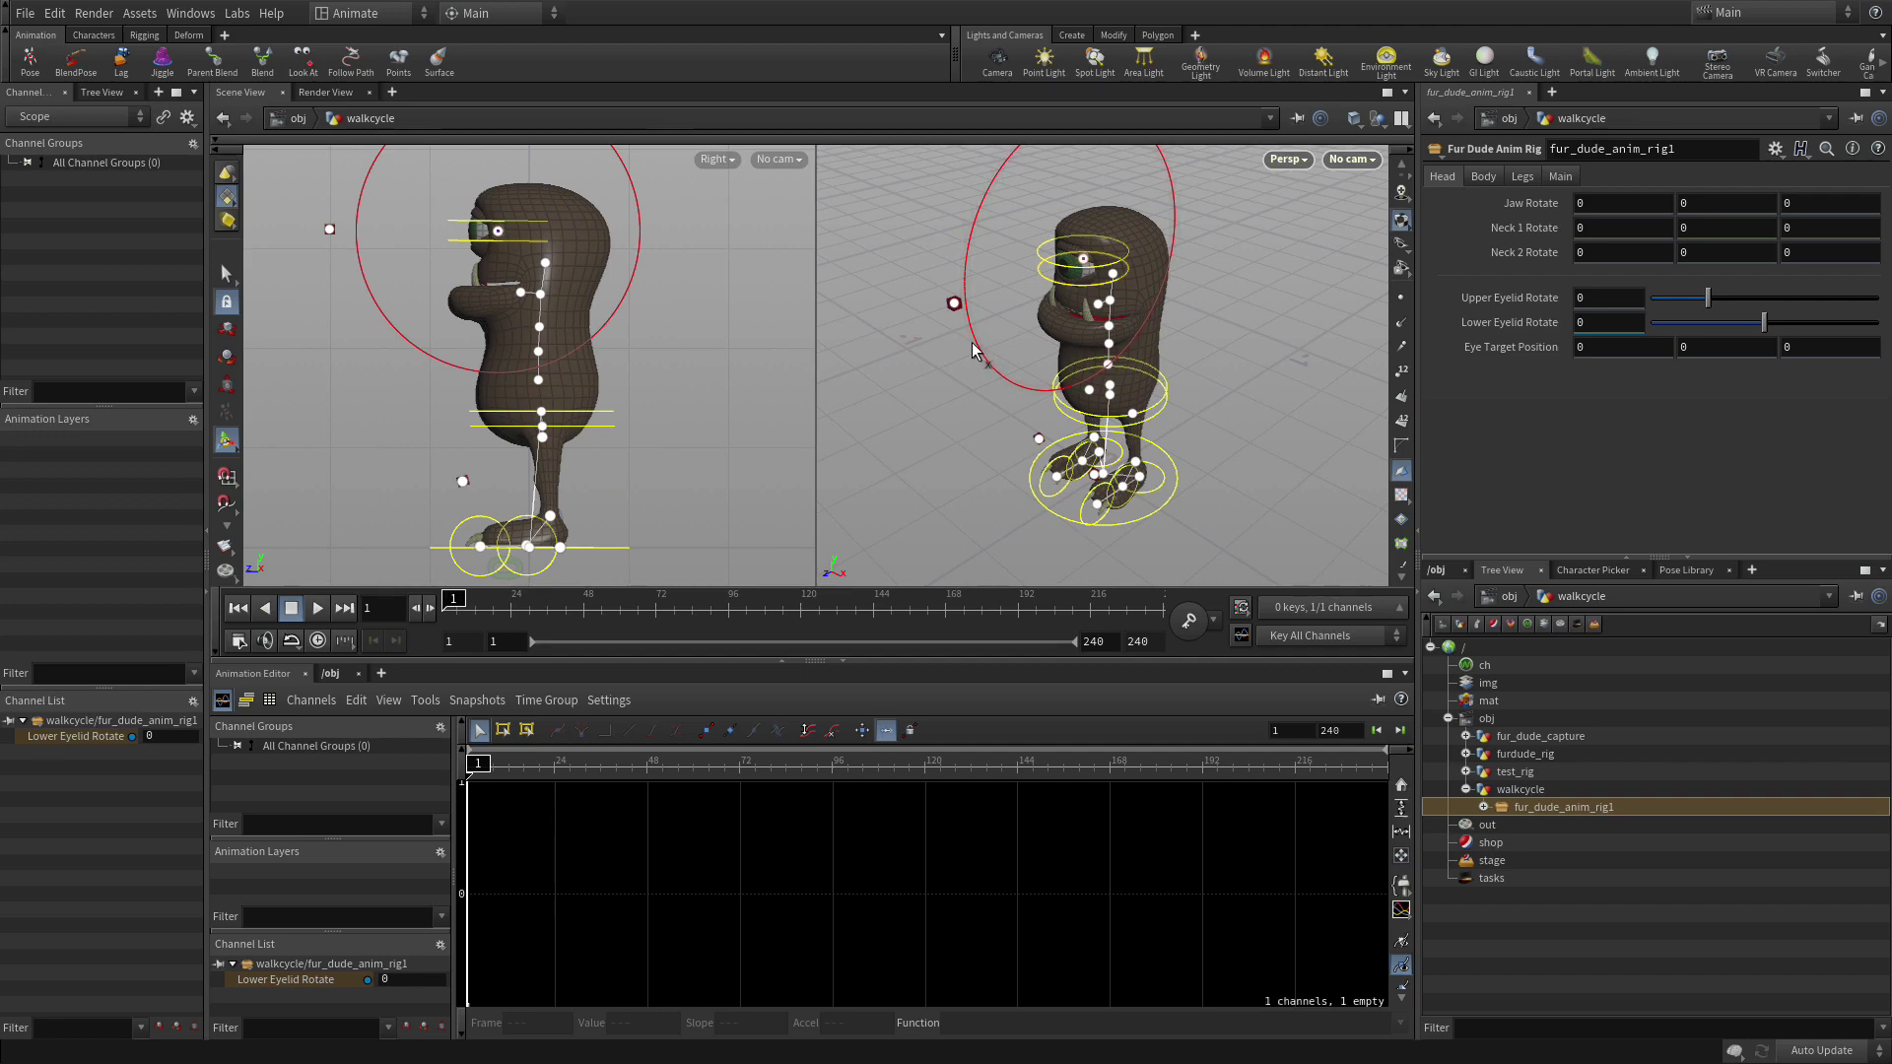
click(953, 305)
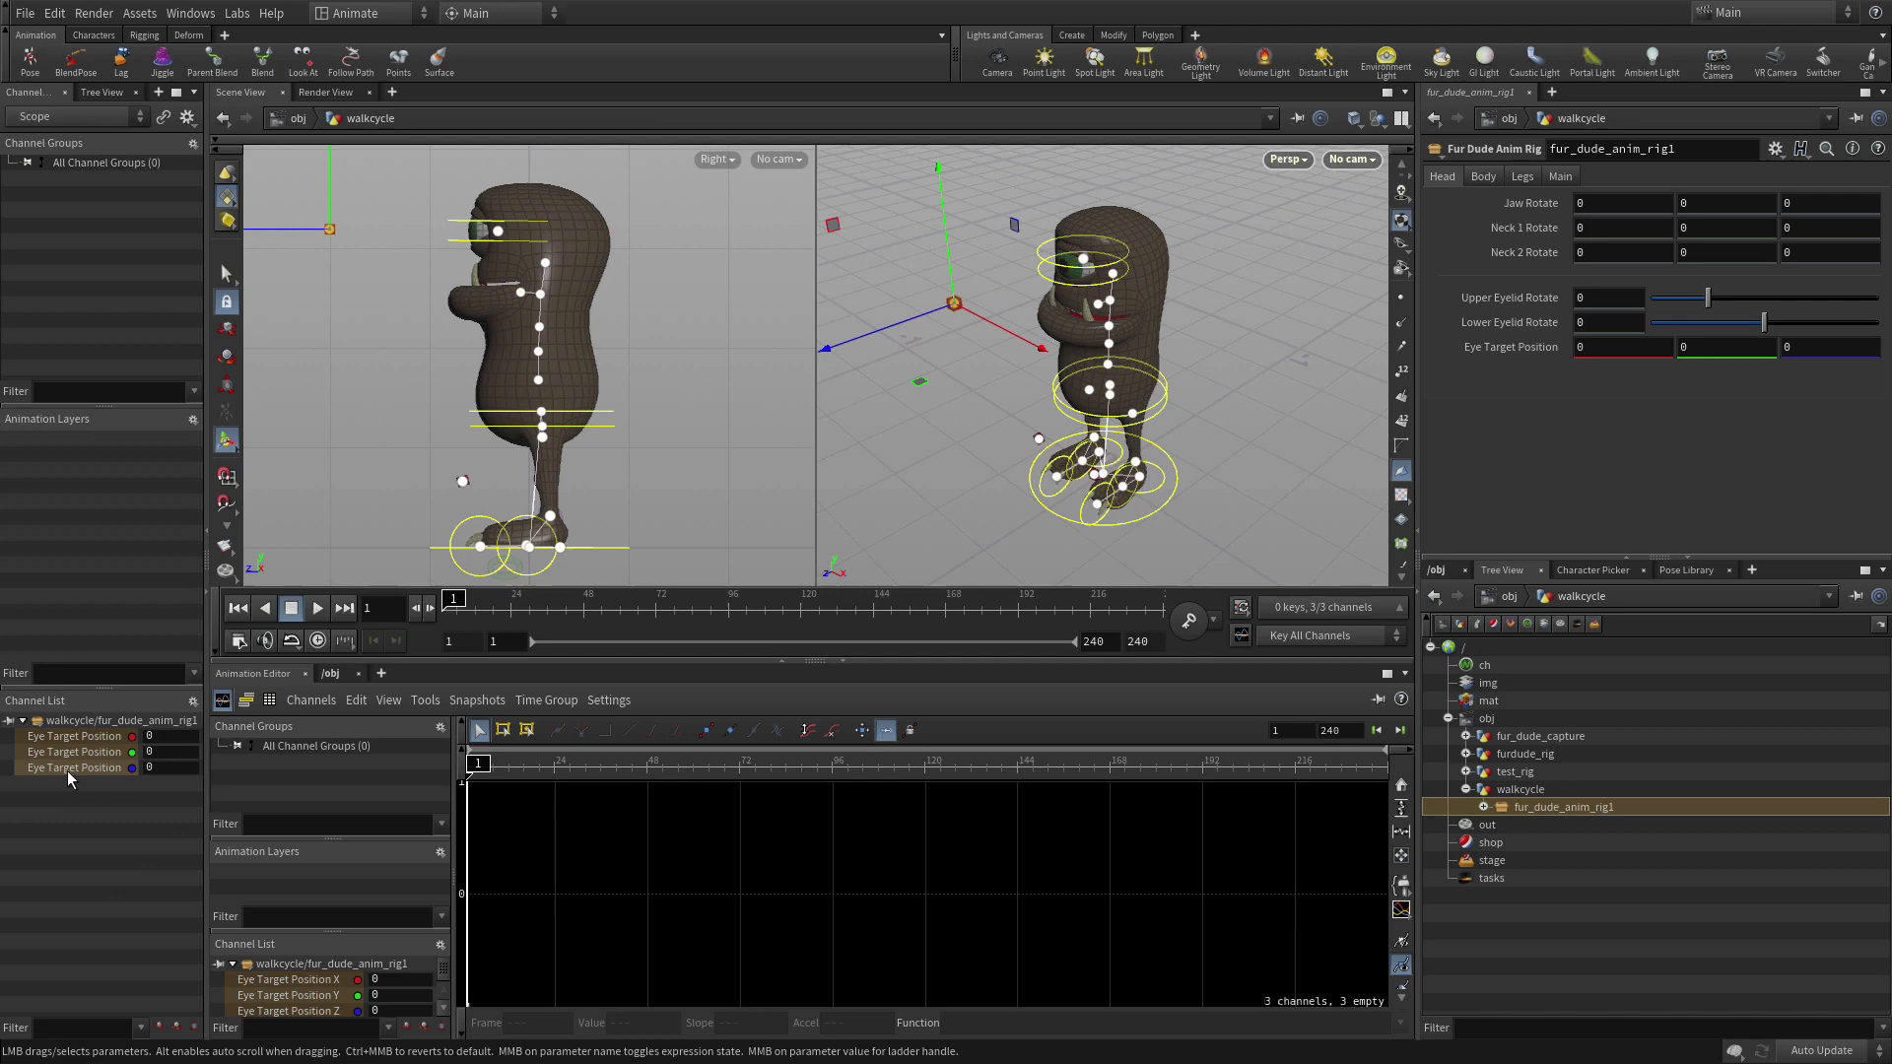
click(1138, 529)
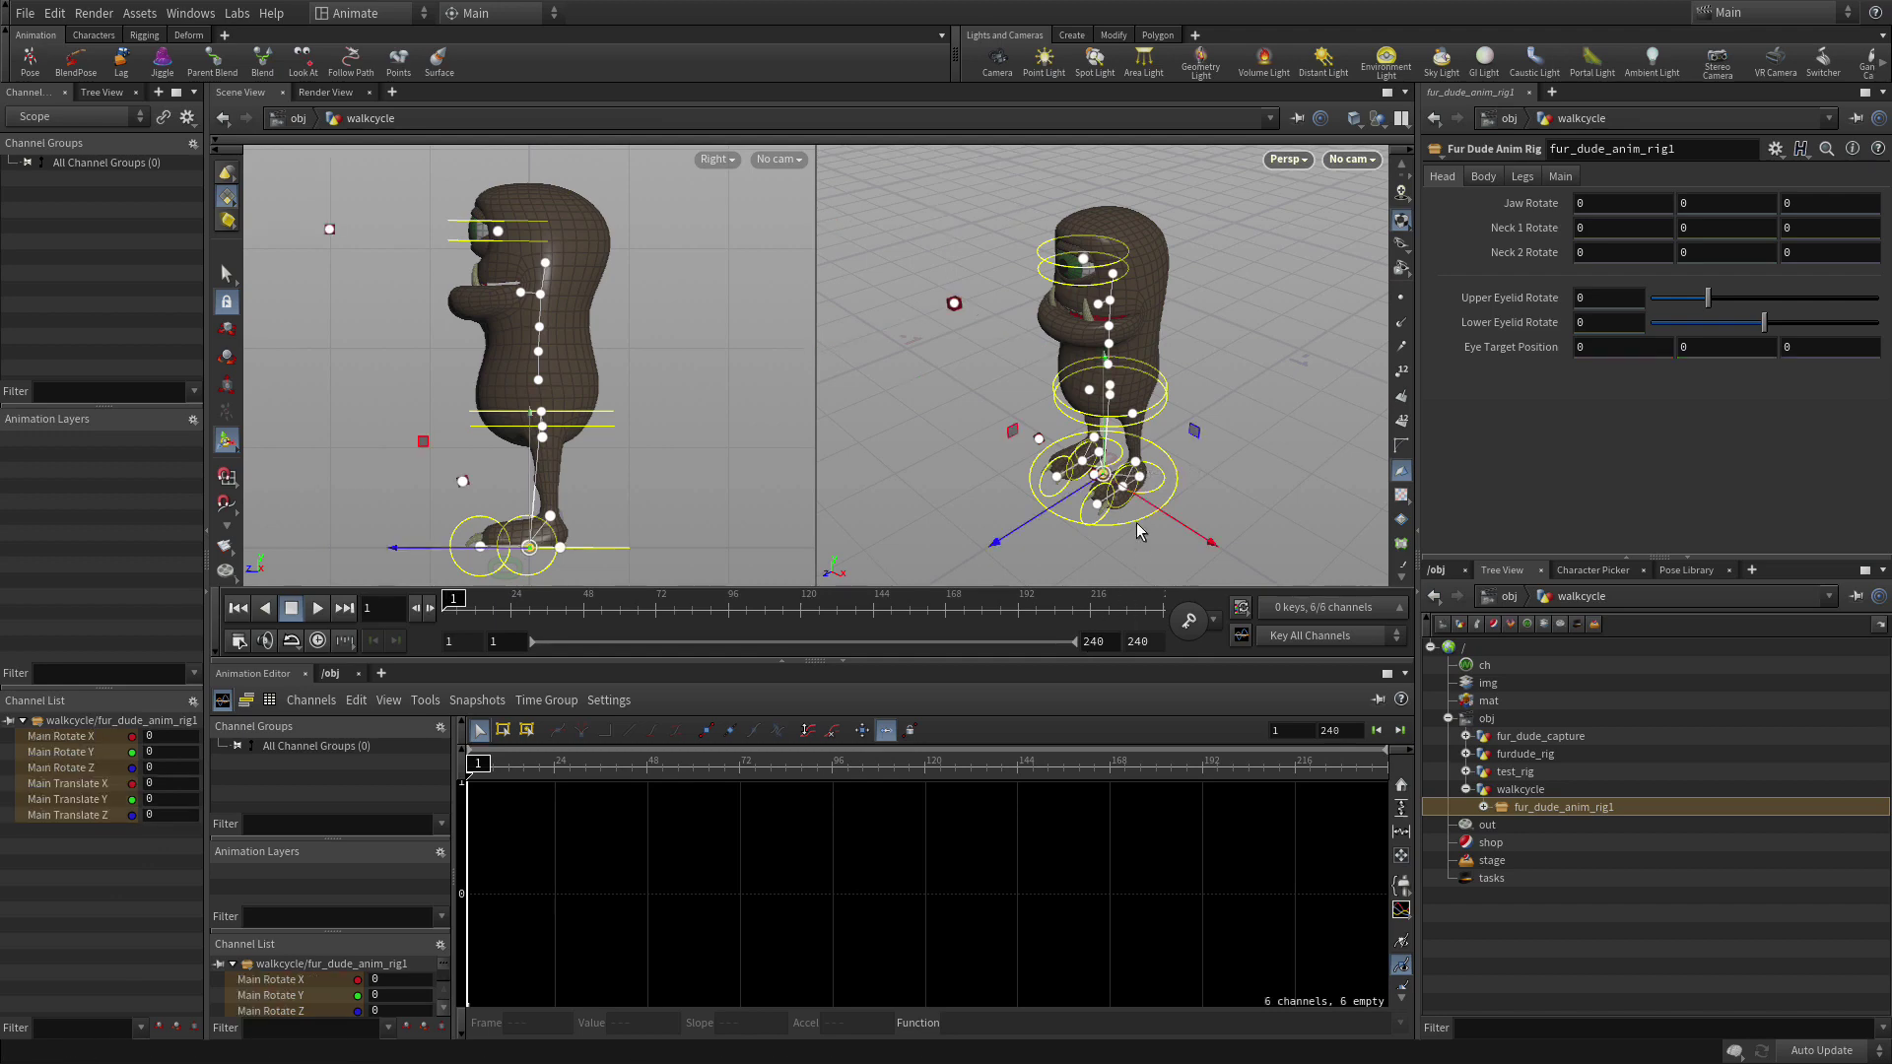
Create nested channel groups from the parameter folders of fur_dude_anim_rig1 and dismiss the notice.
click(1436, 152)
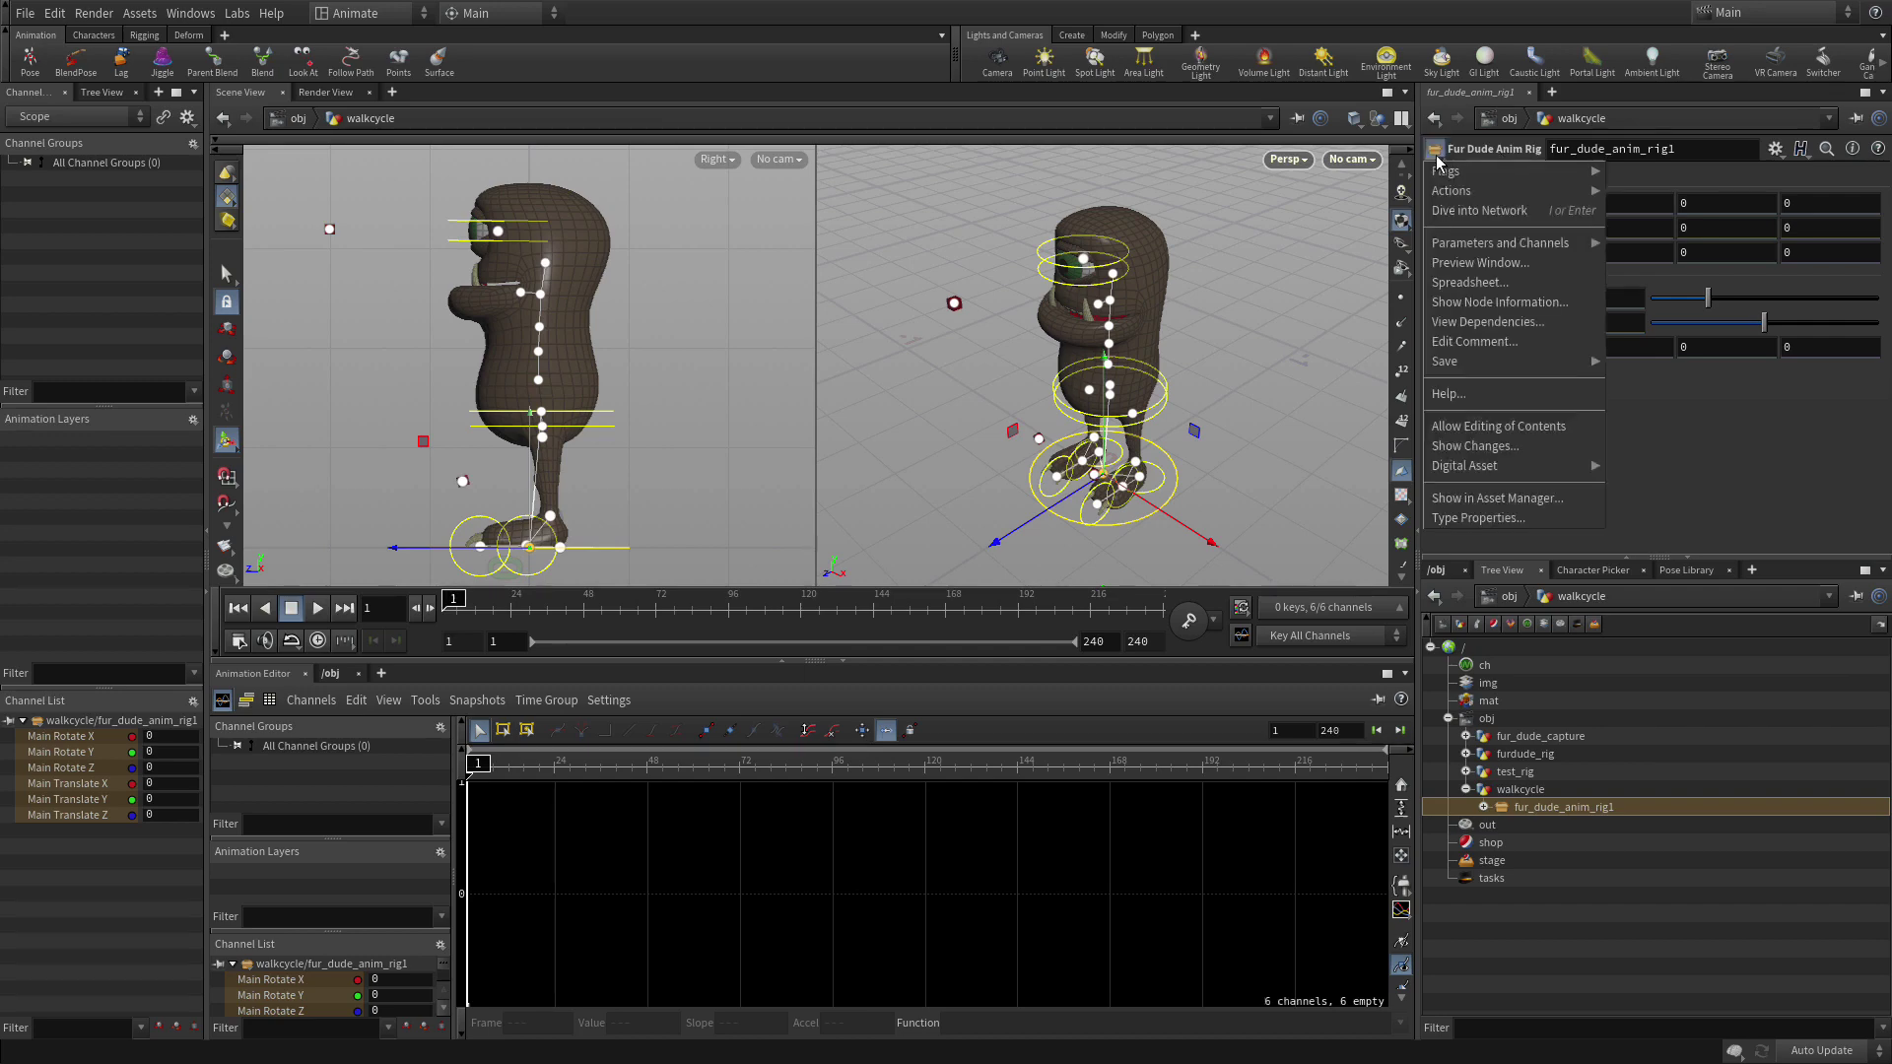
mouse_move(1463, 246)
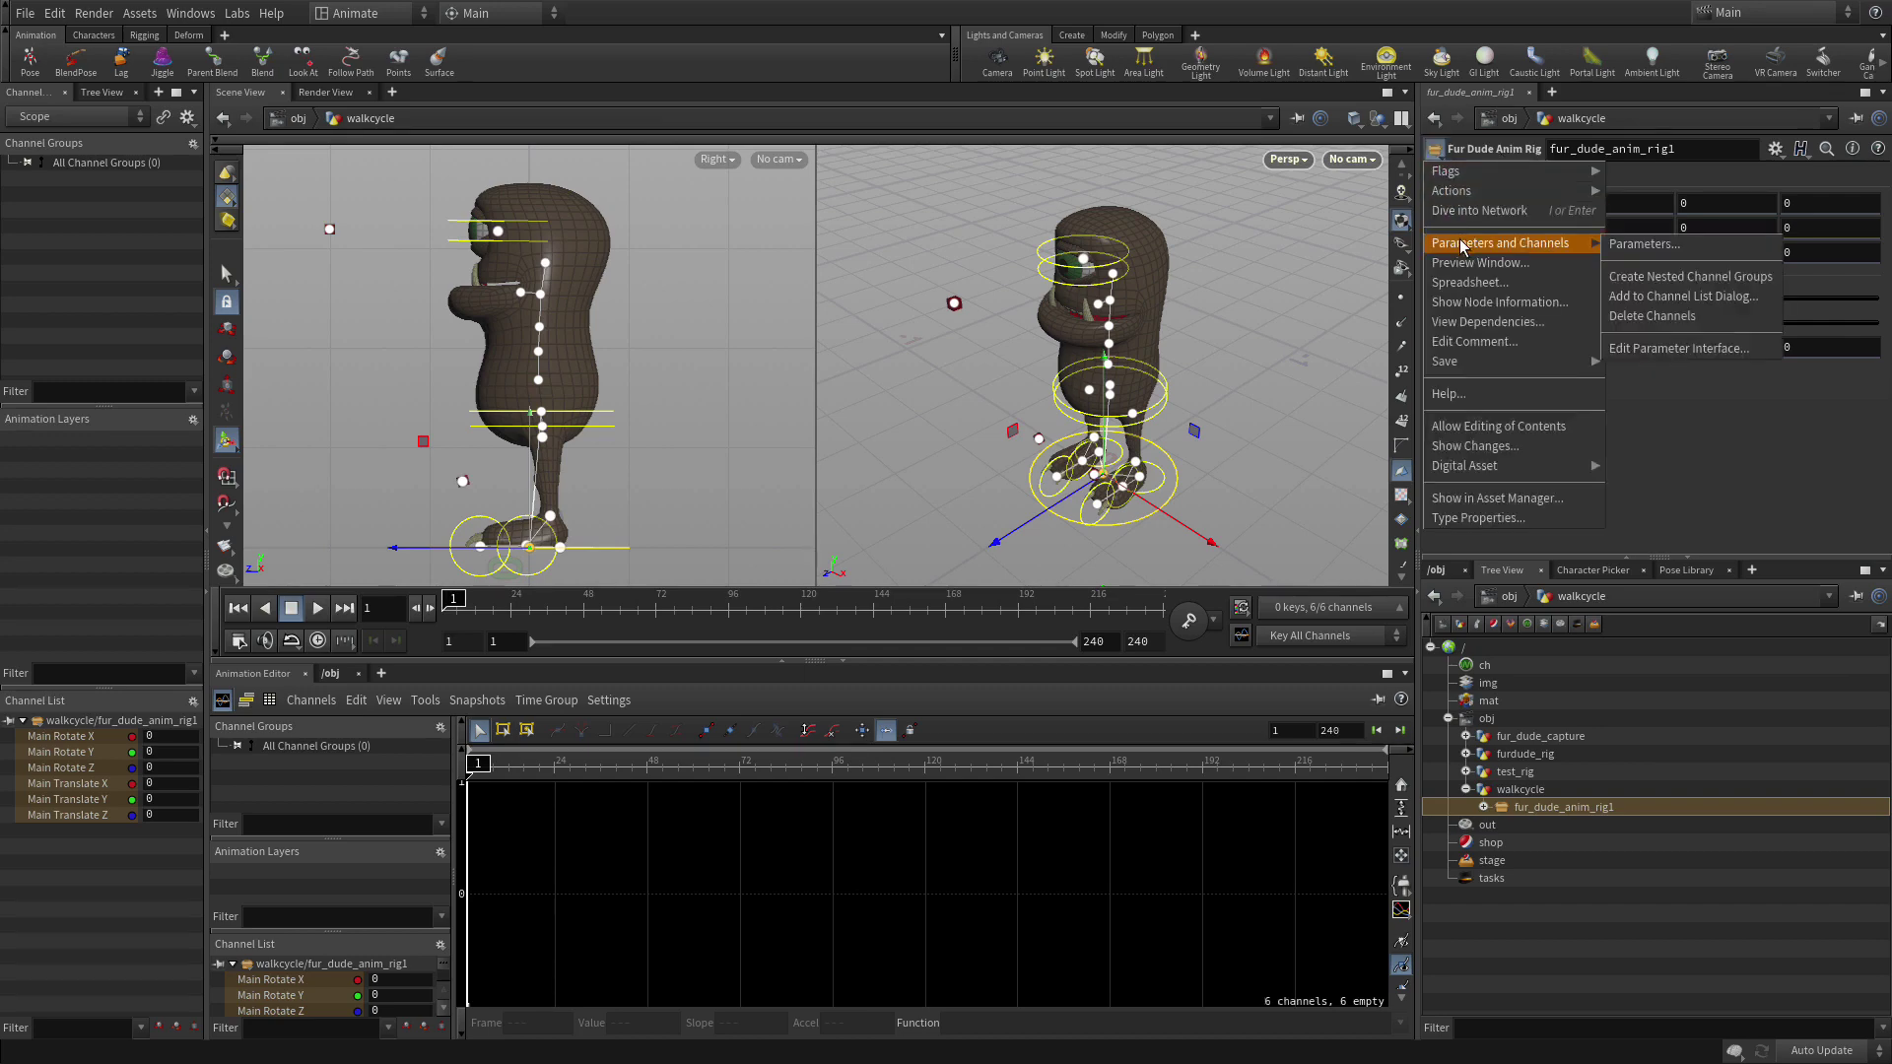
click(1647, 277)
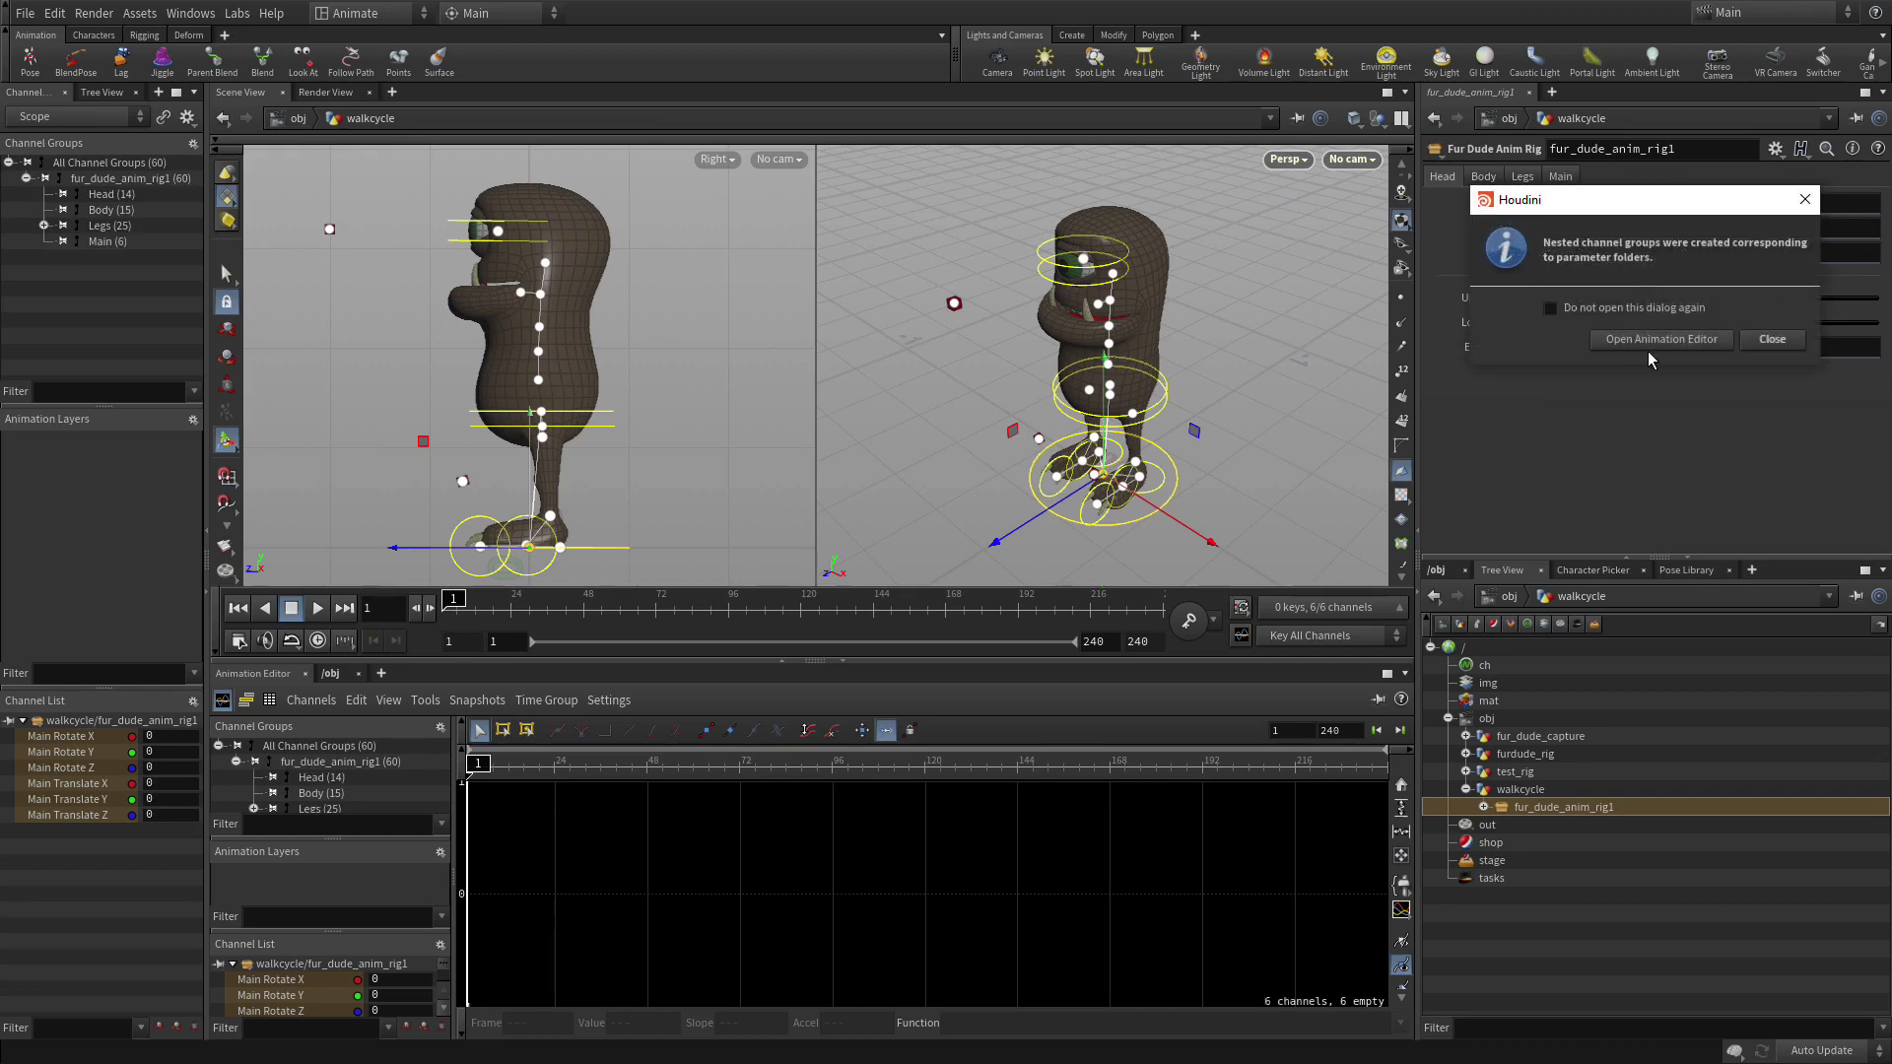
click(1772, 341)
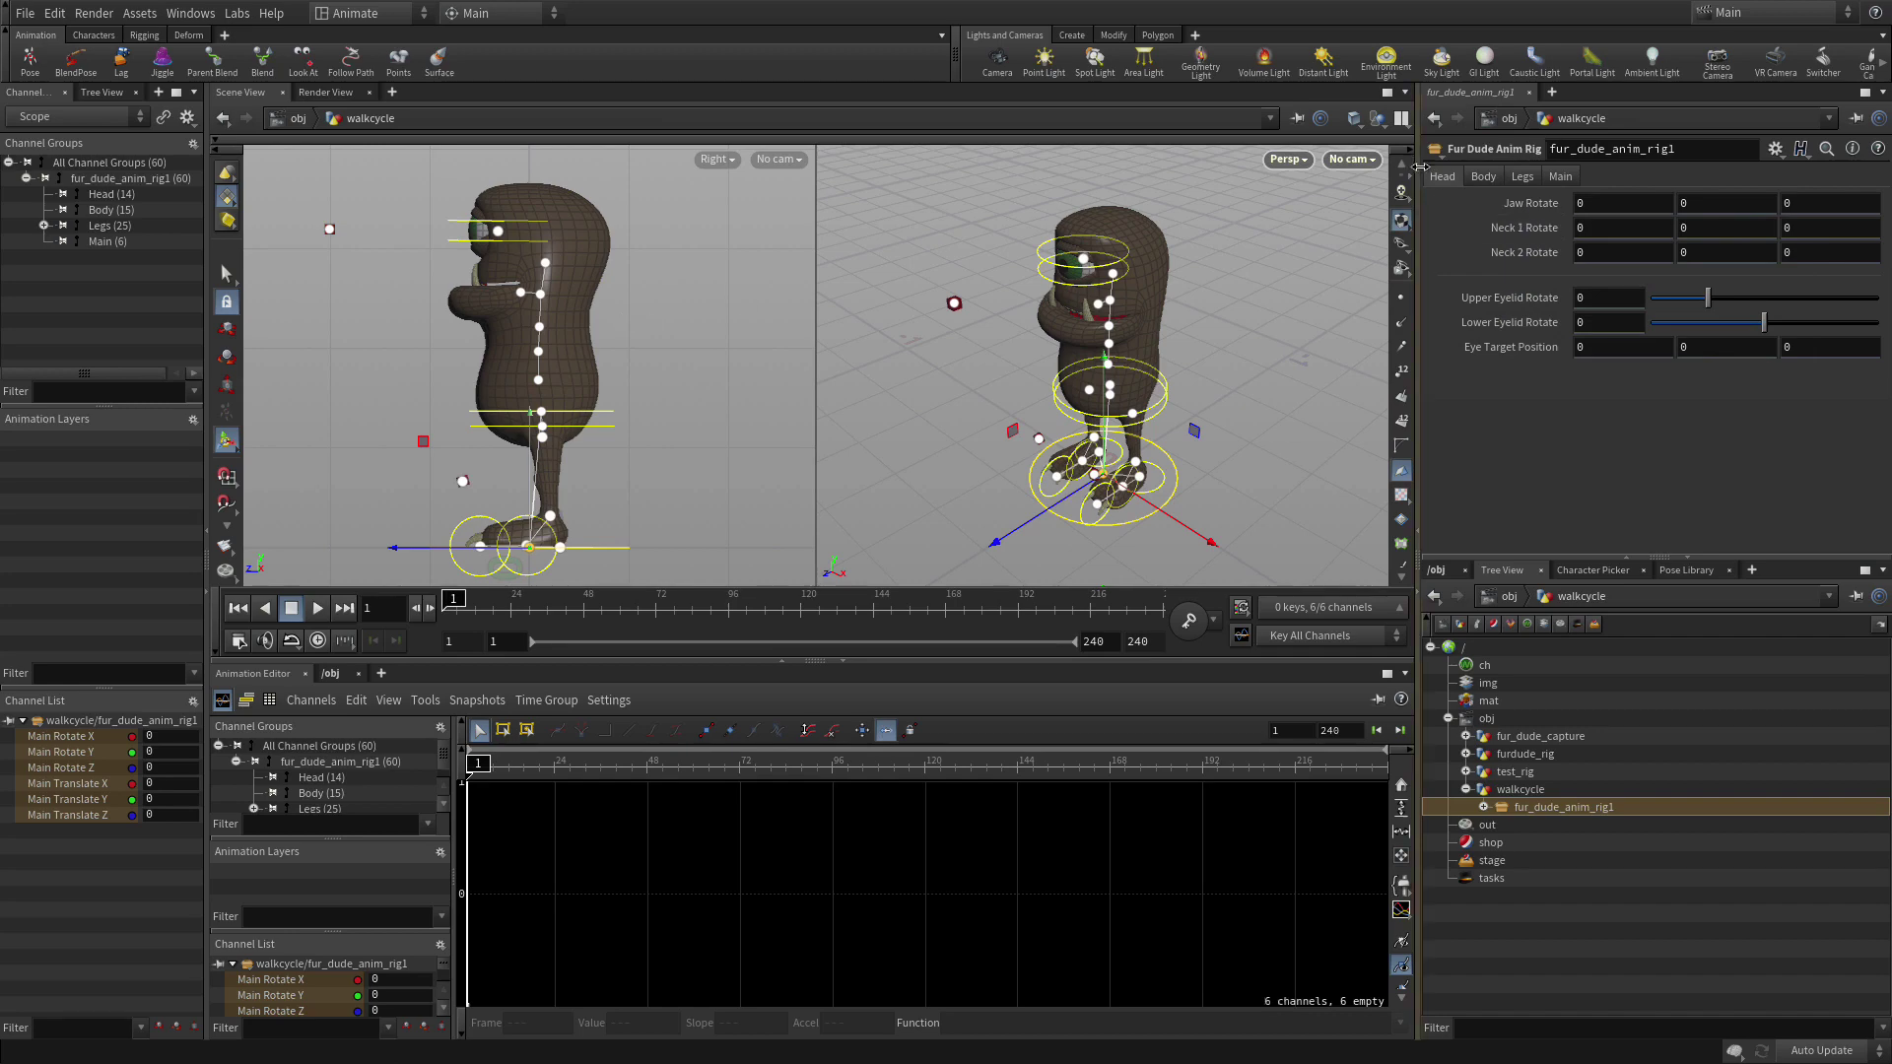
Look through the rig's Body, Legs, Main and Head parameter folders to compare them with the channel groups.
click(1483, 177)
click(1522, 177)
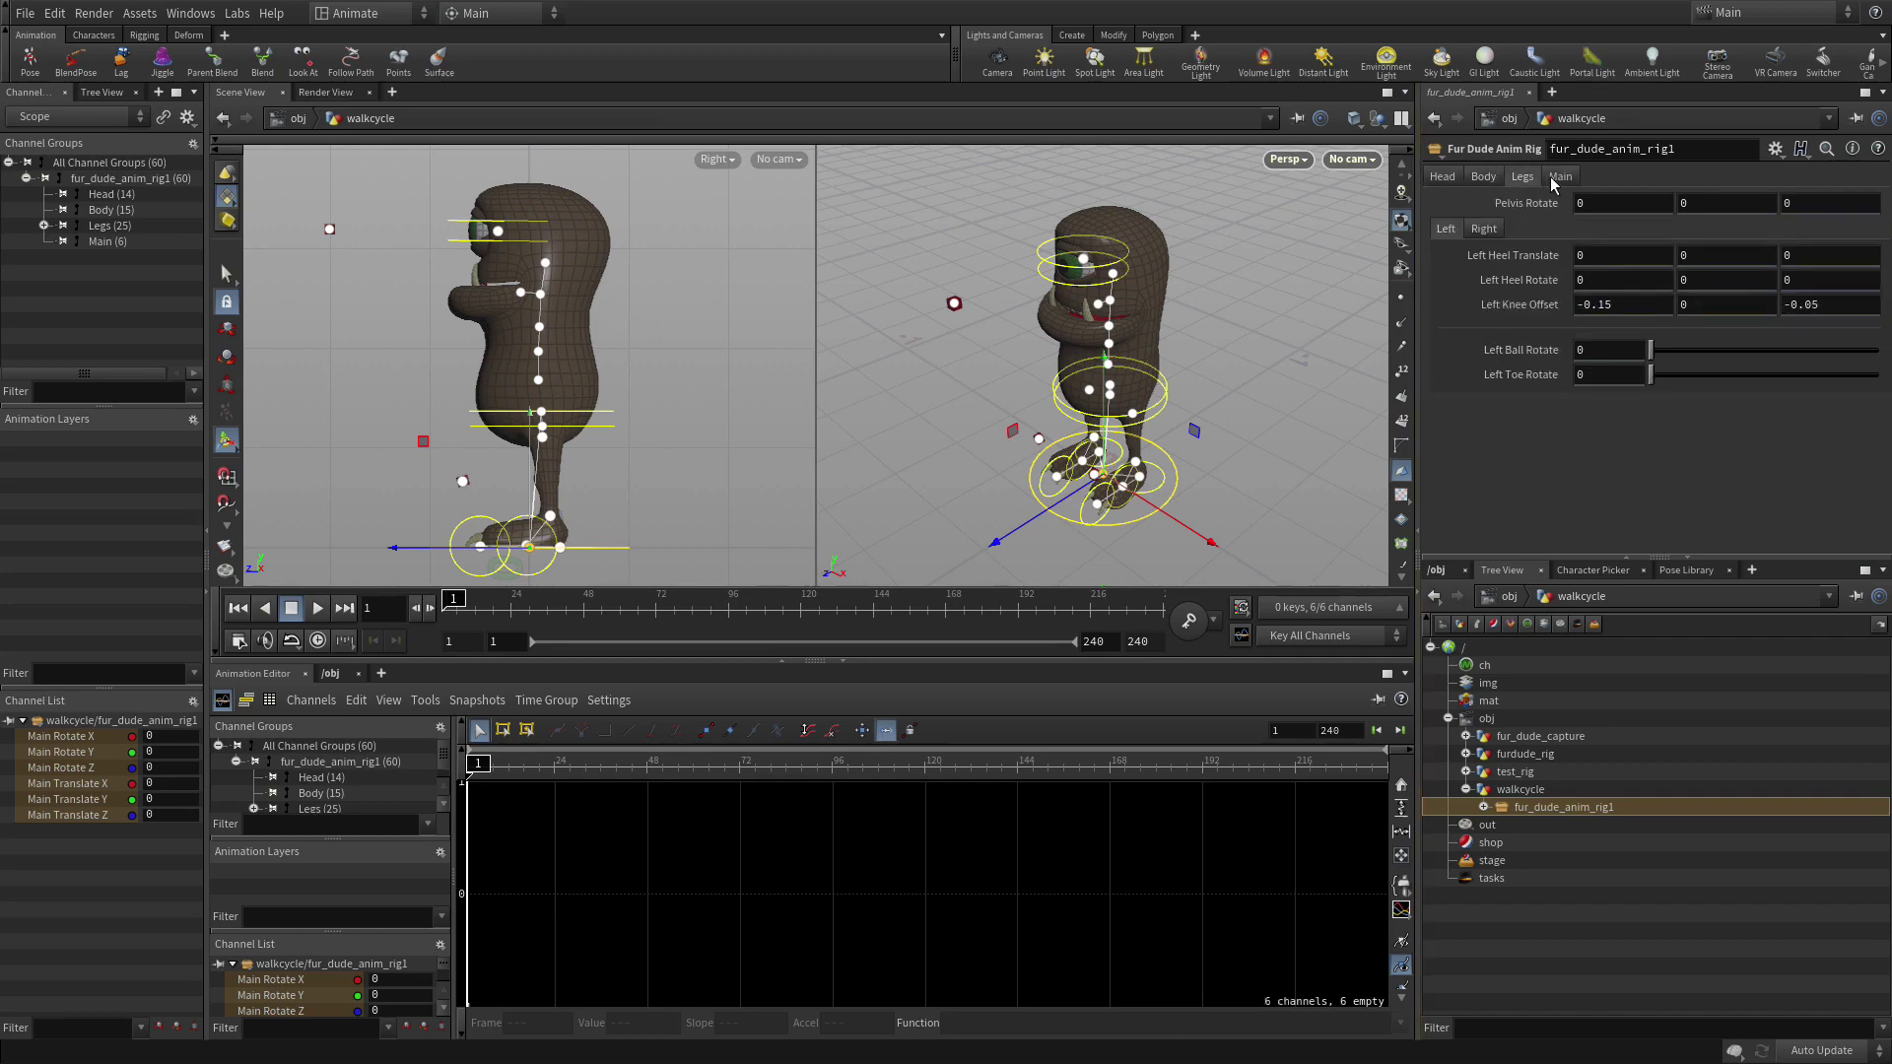
click(1559, 176)
click(1439, 177)
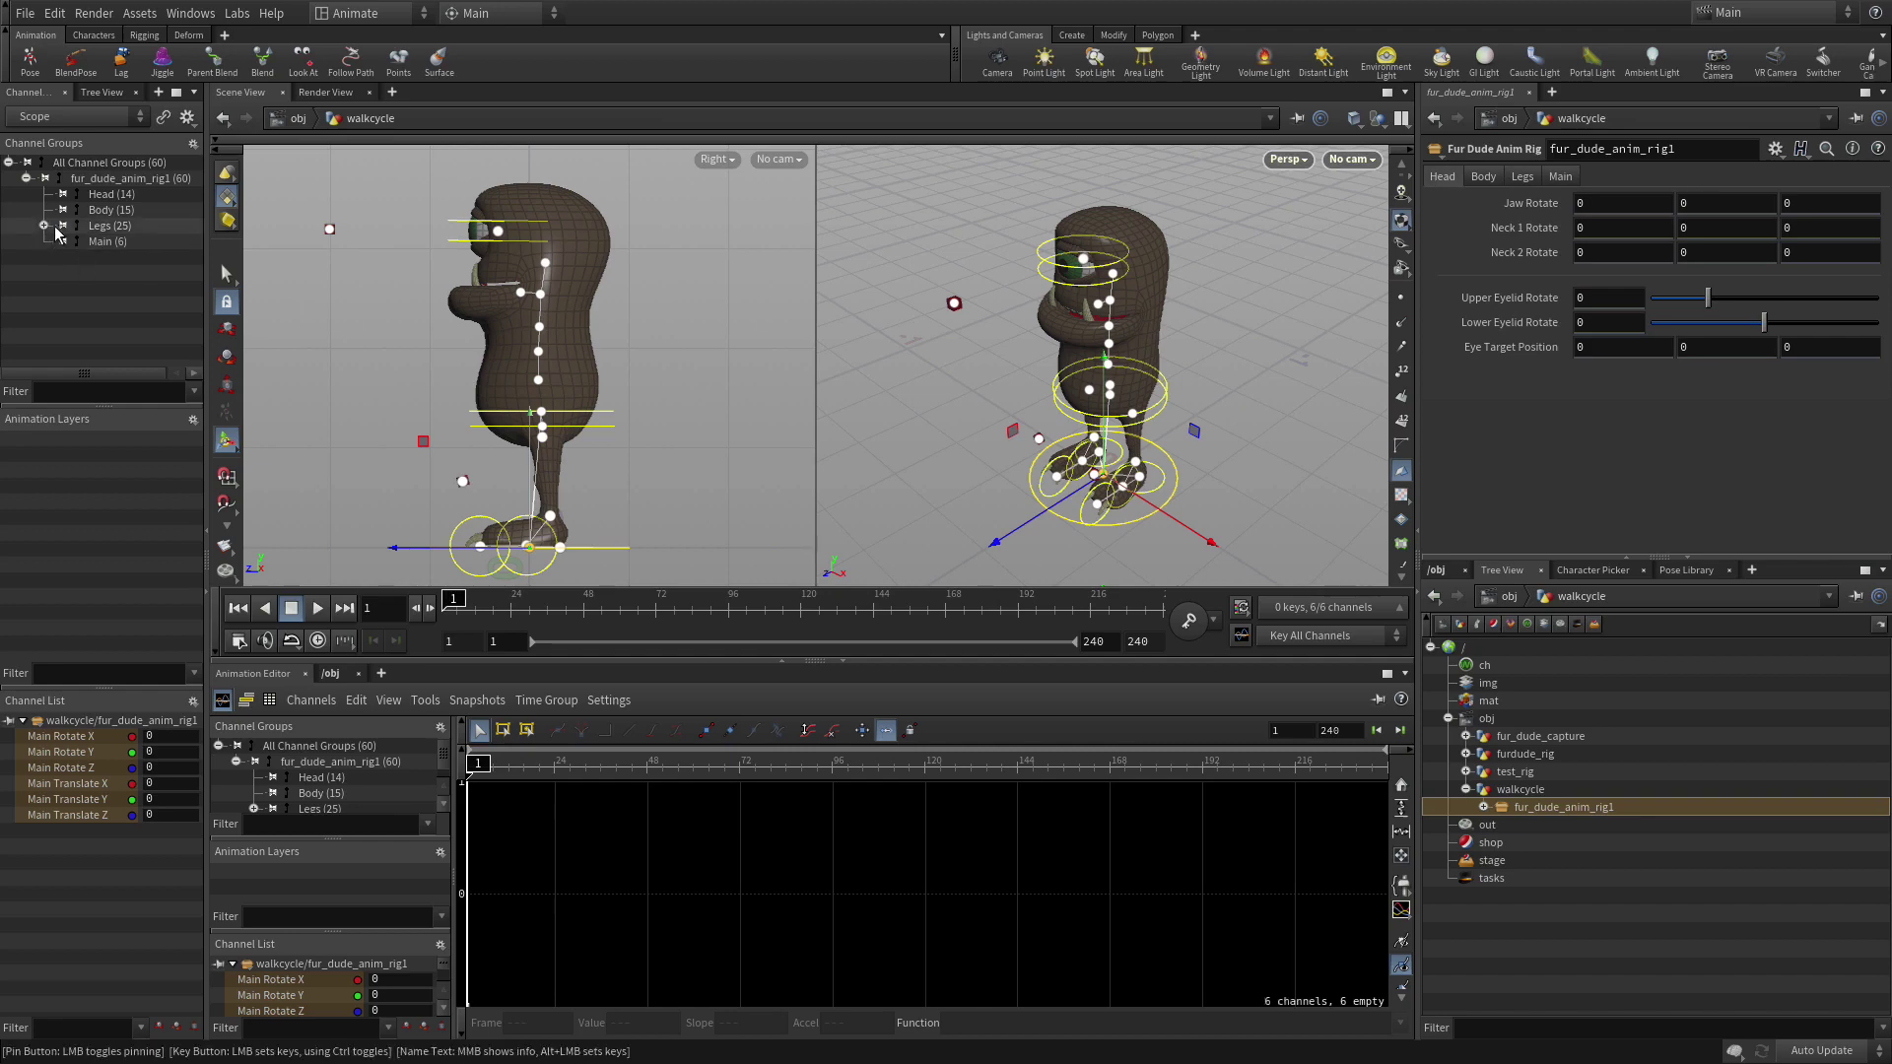
Select the Head, Body and Left, other and Right leg channel groups in turn to examine the channels each one scopes.
click(94, 196)
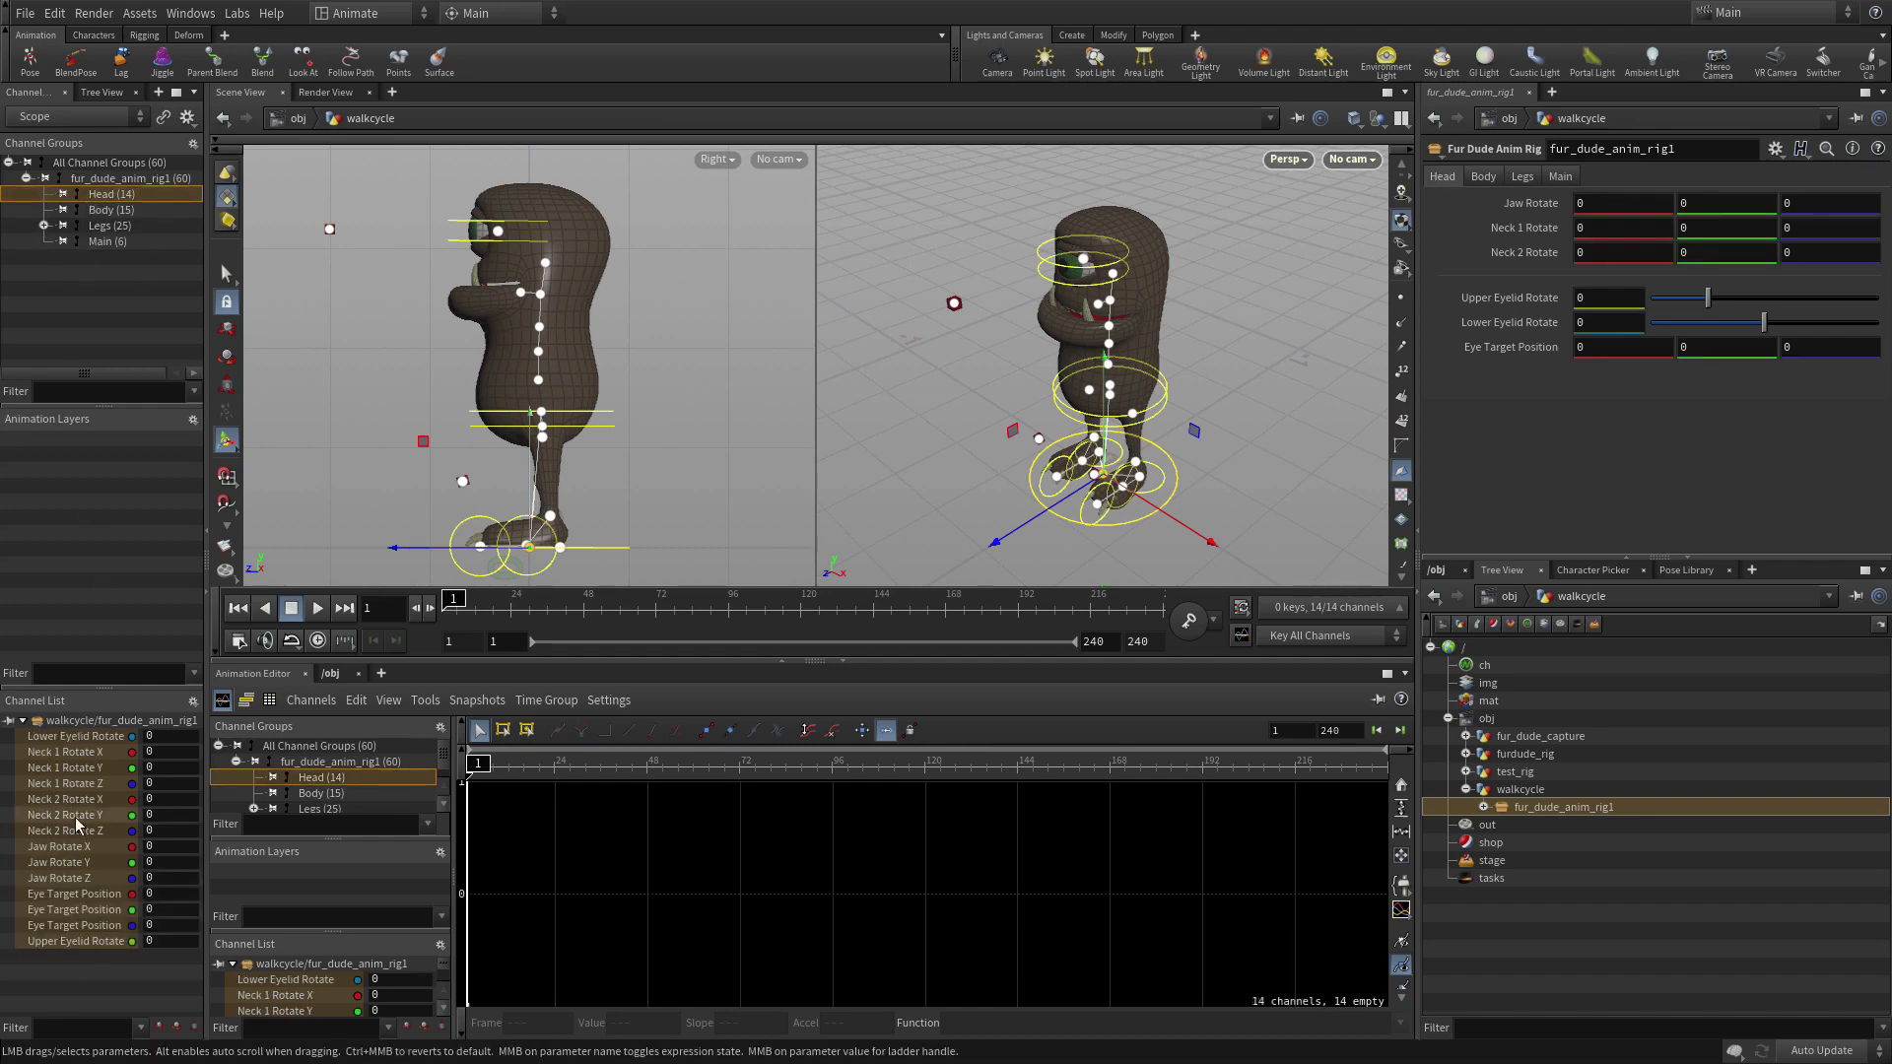
click(101, 210)
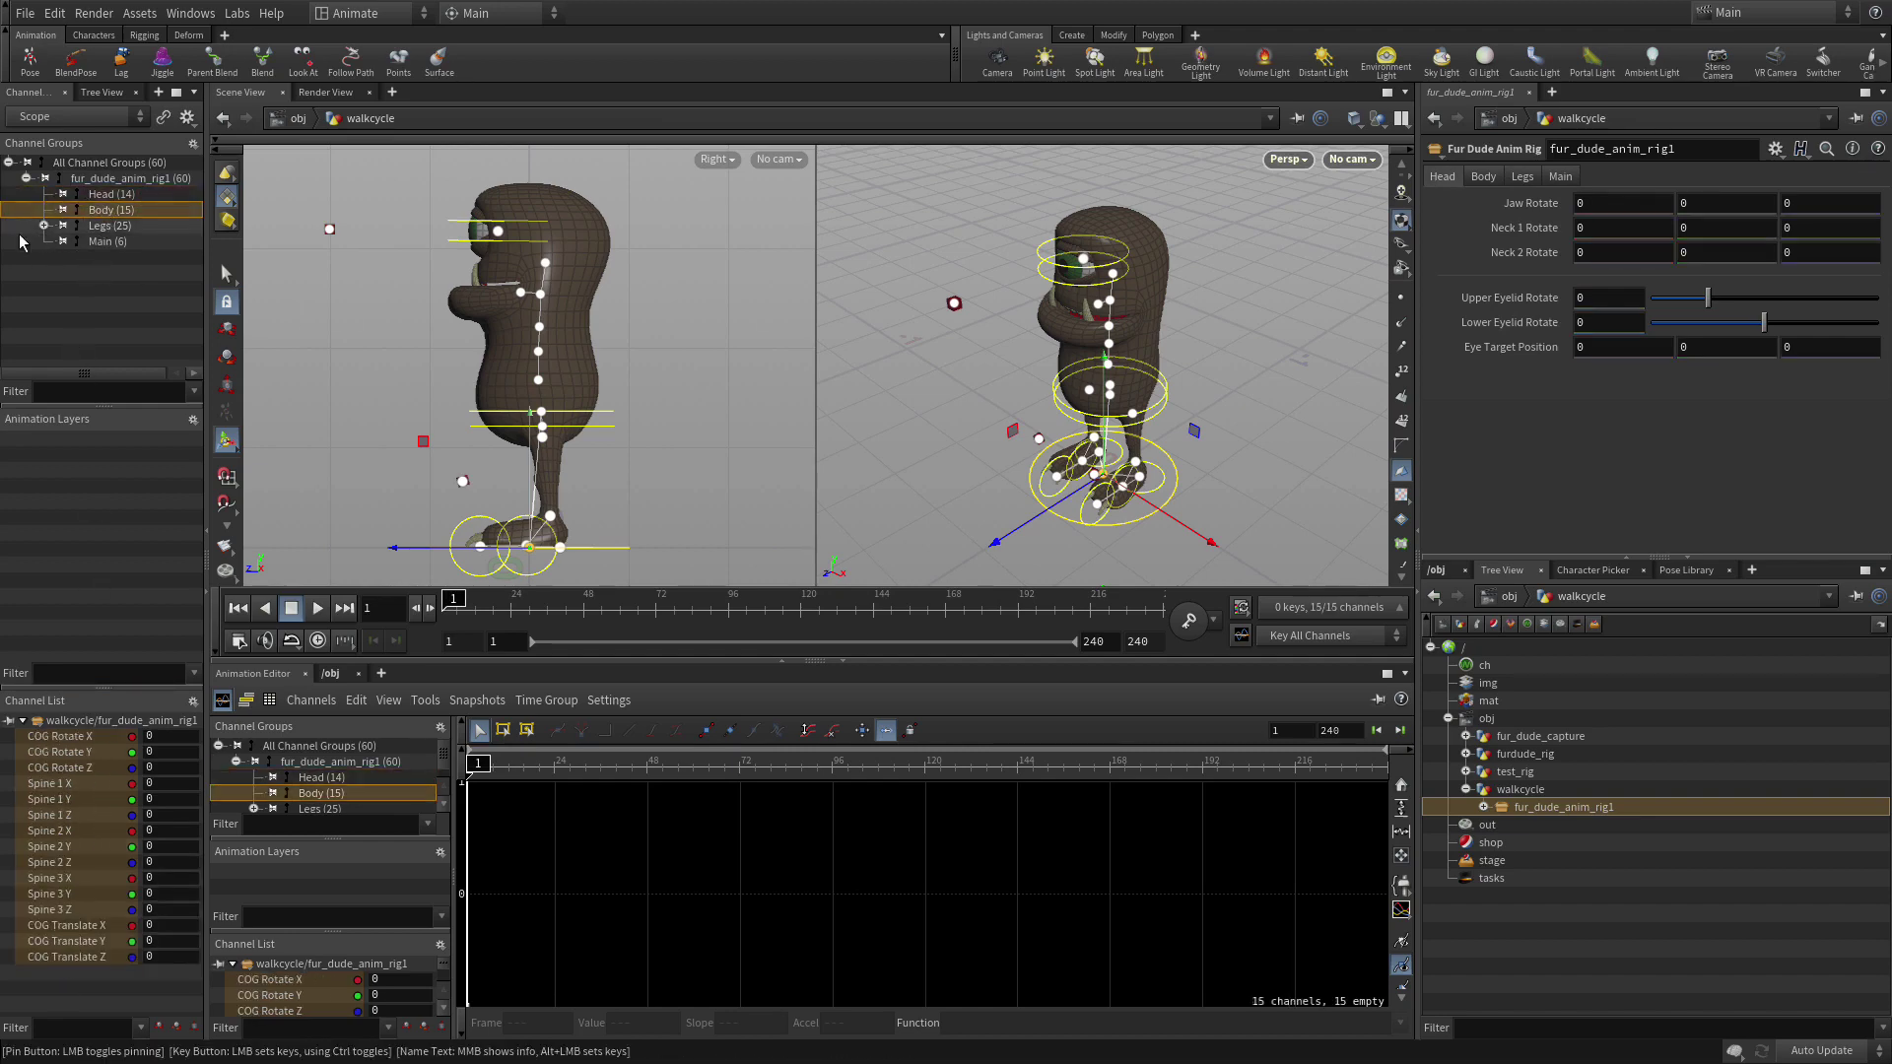
click(43, 226)
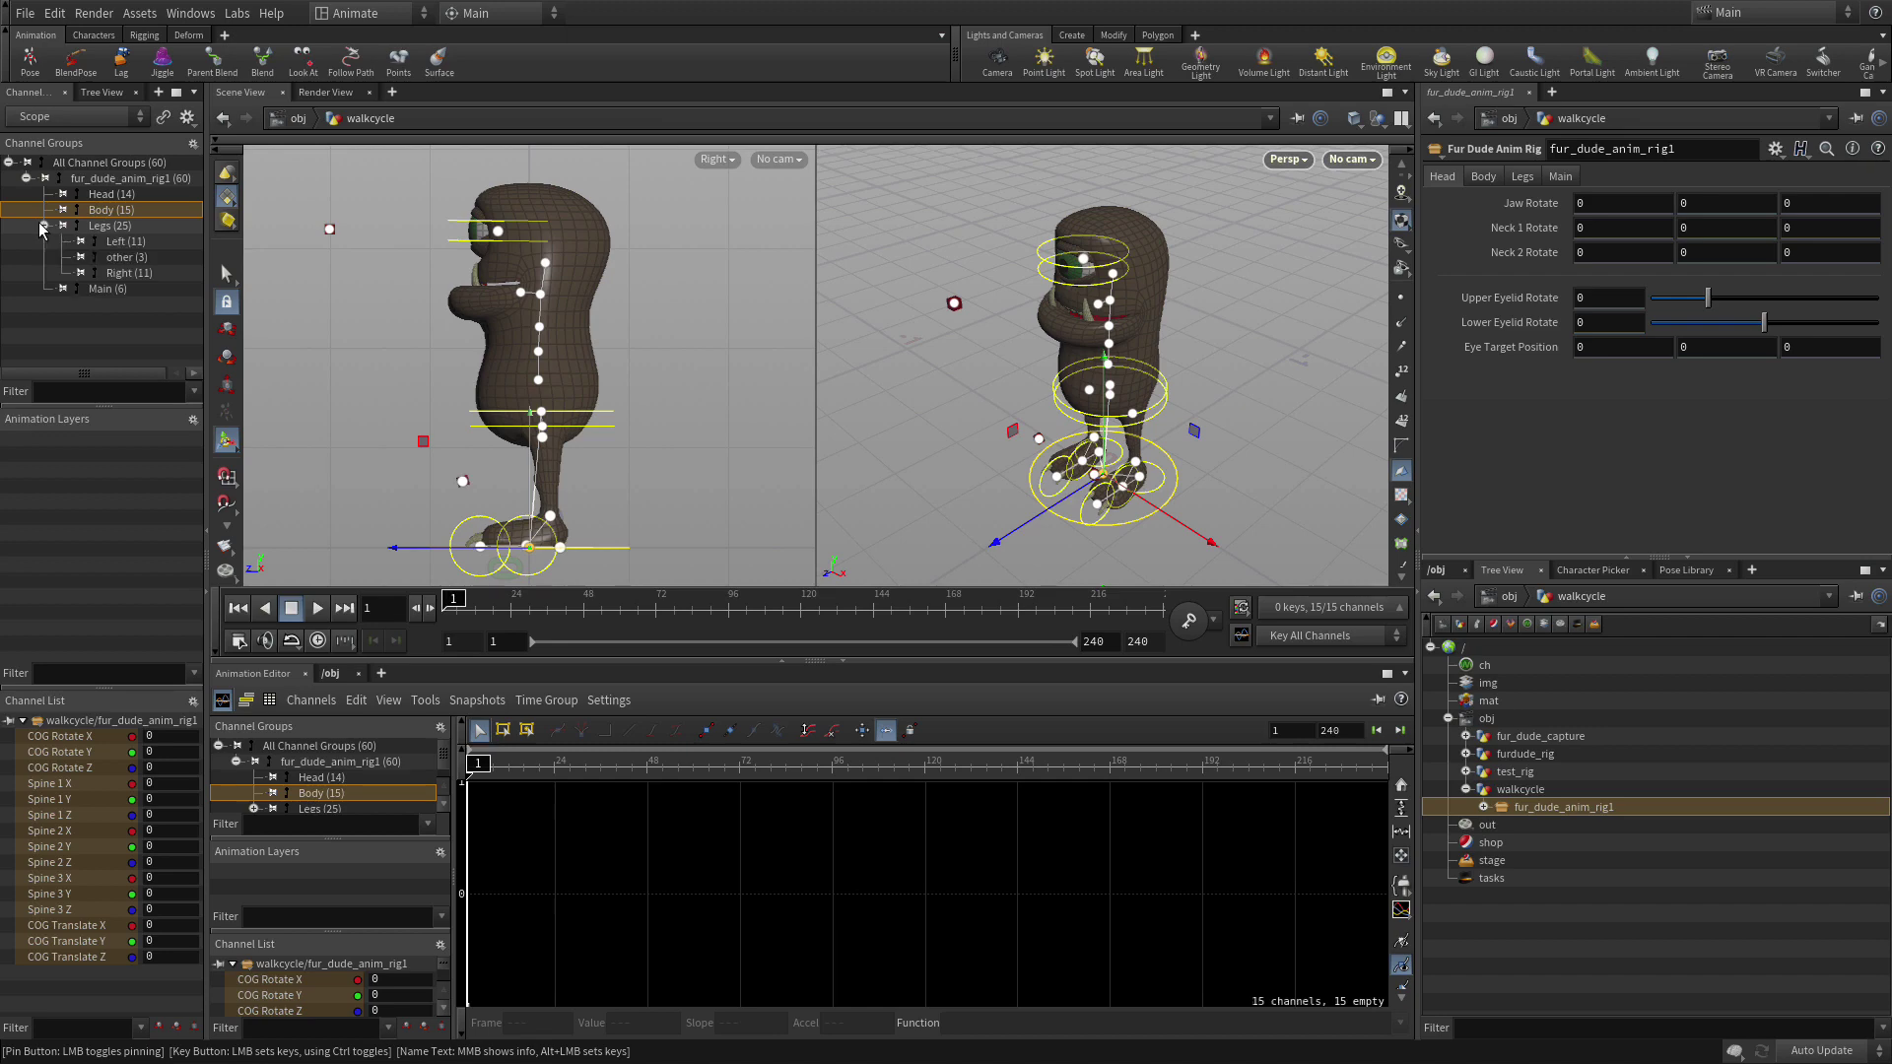
click(120, 257)
click(120, 273)
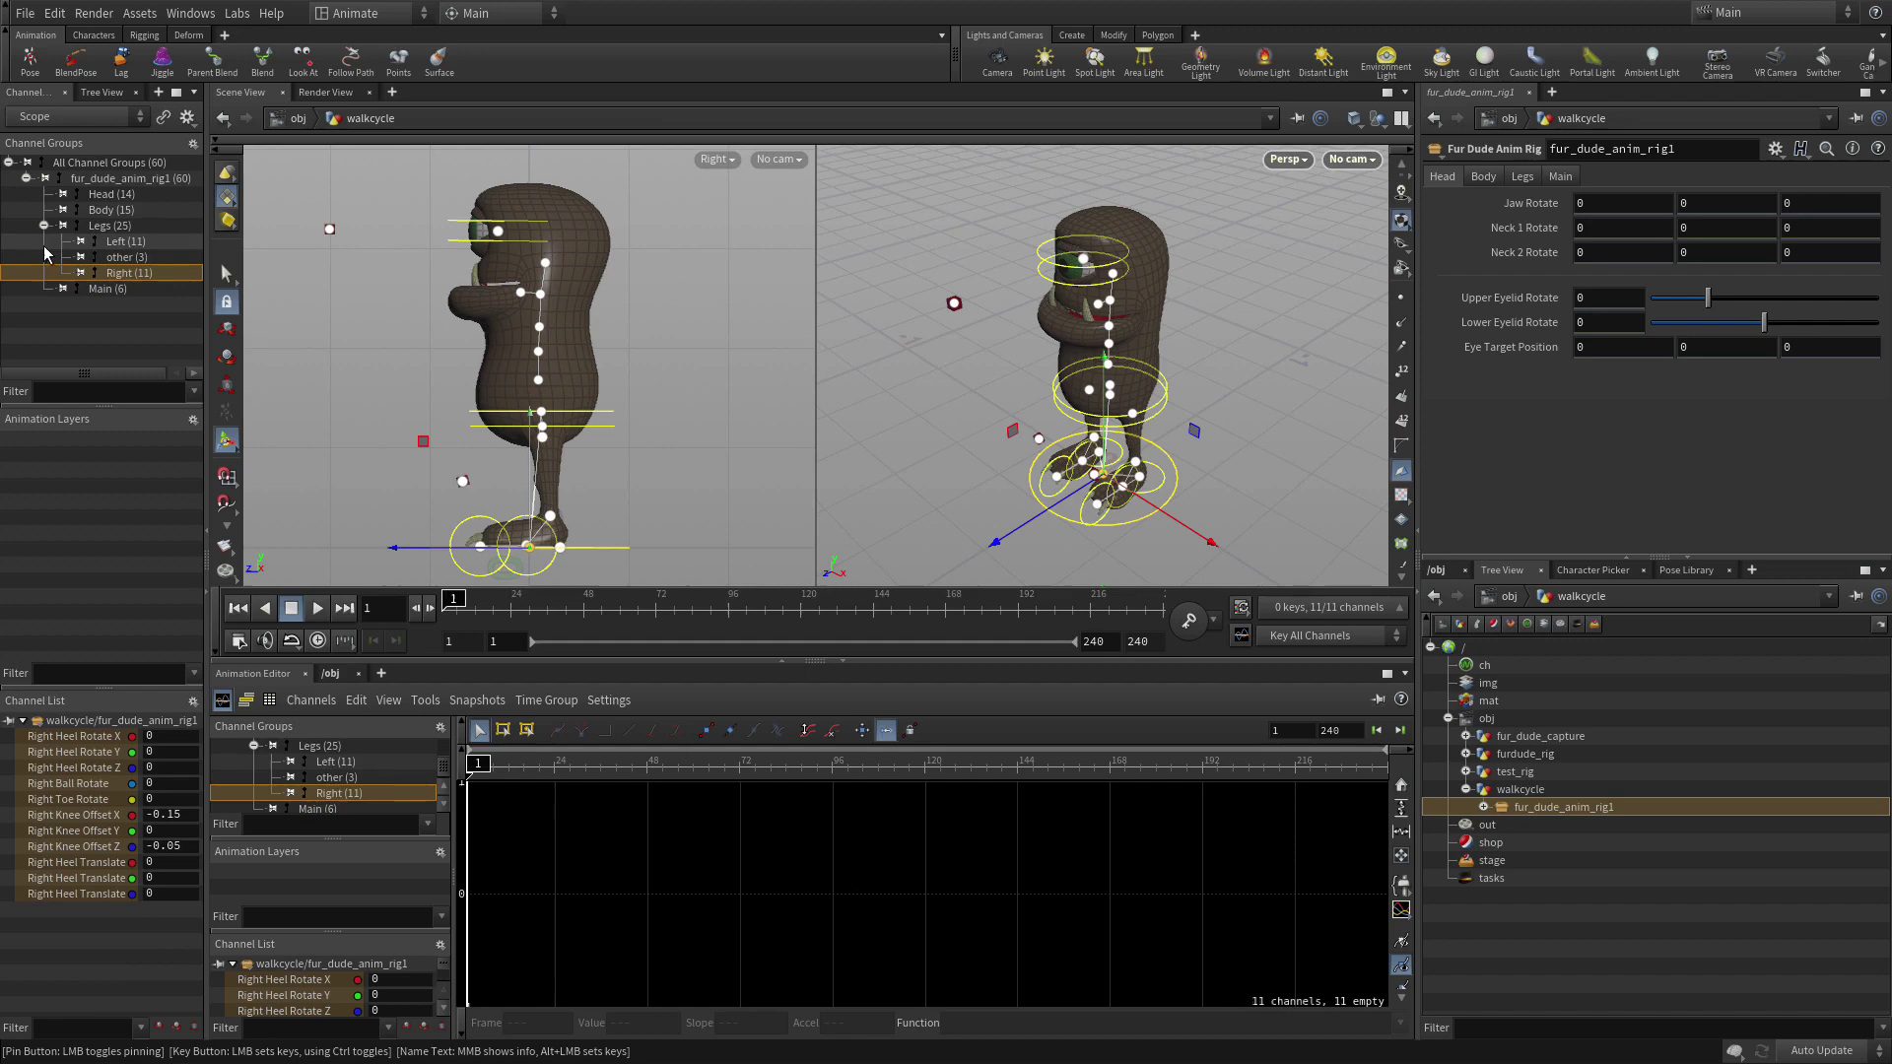
Pin the Legs channel group, clear the control selection, and extend the pinning to the whole fur_dude_anim_rig1 group.
click(62, 226)
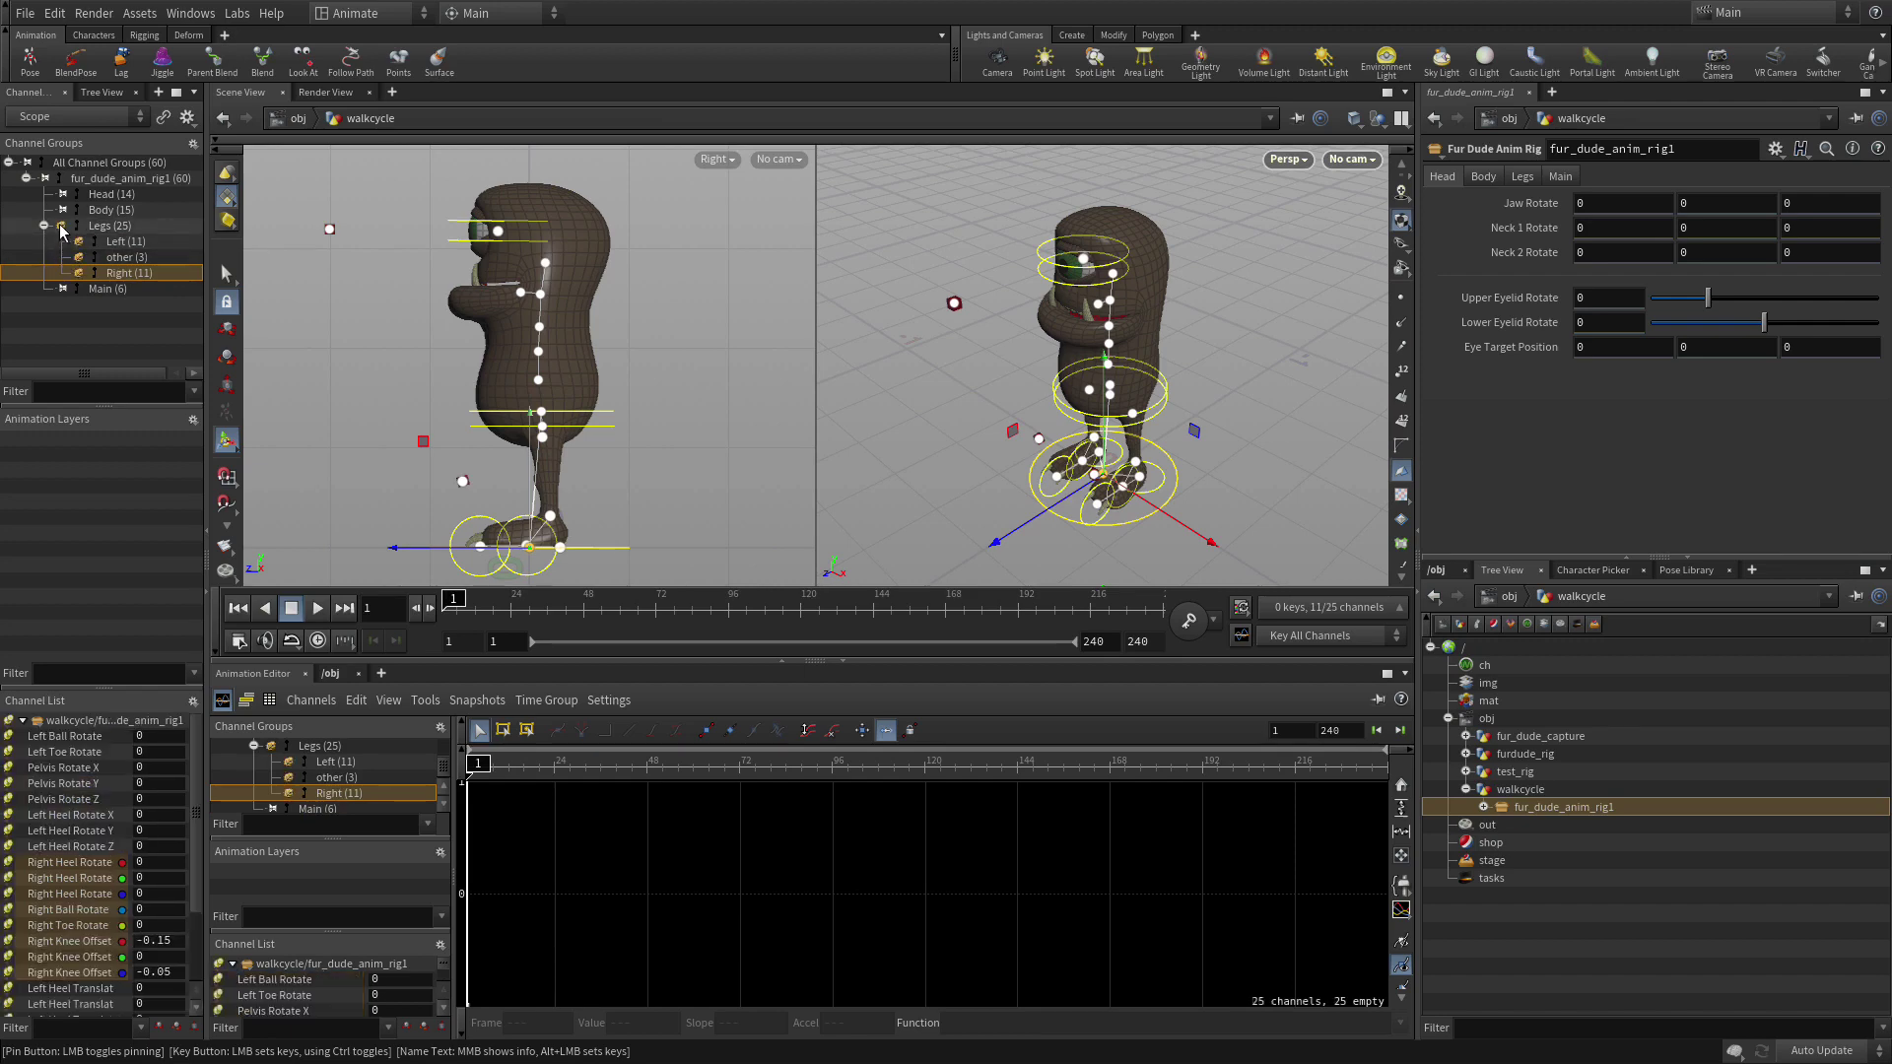
click(754, 430)
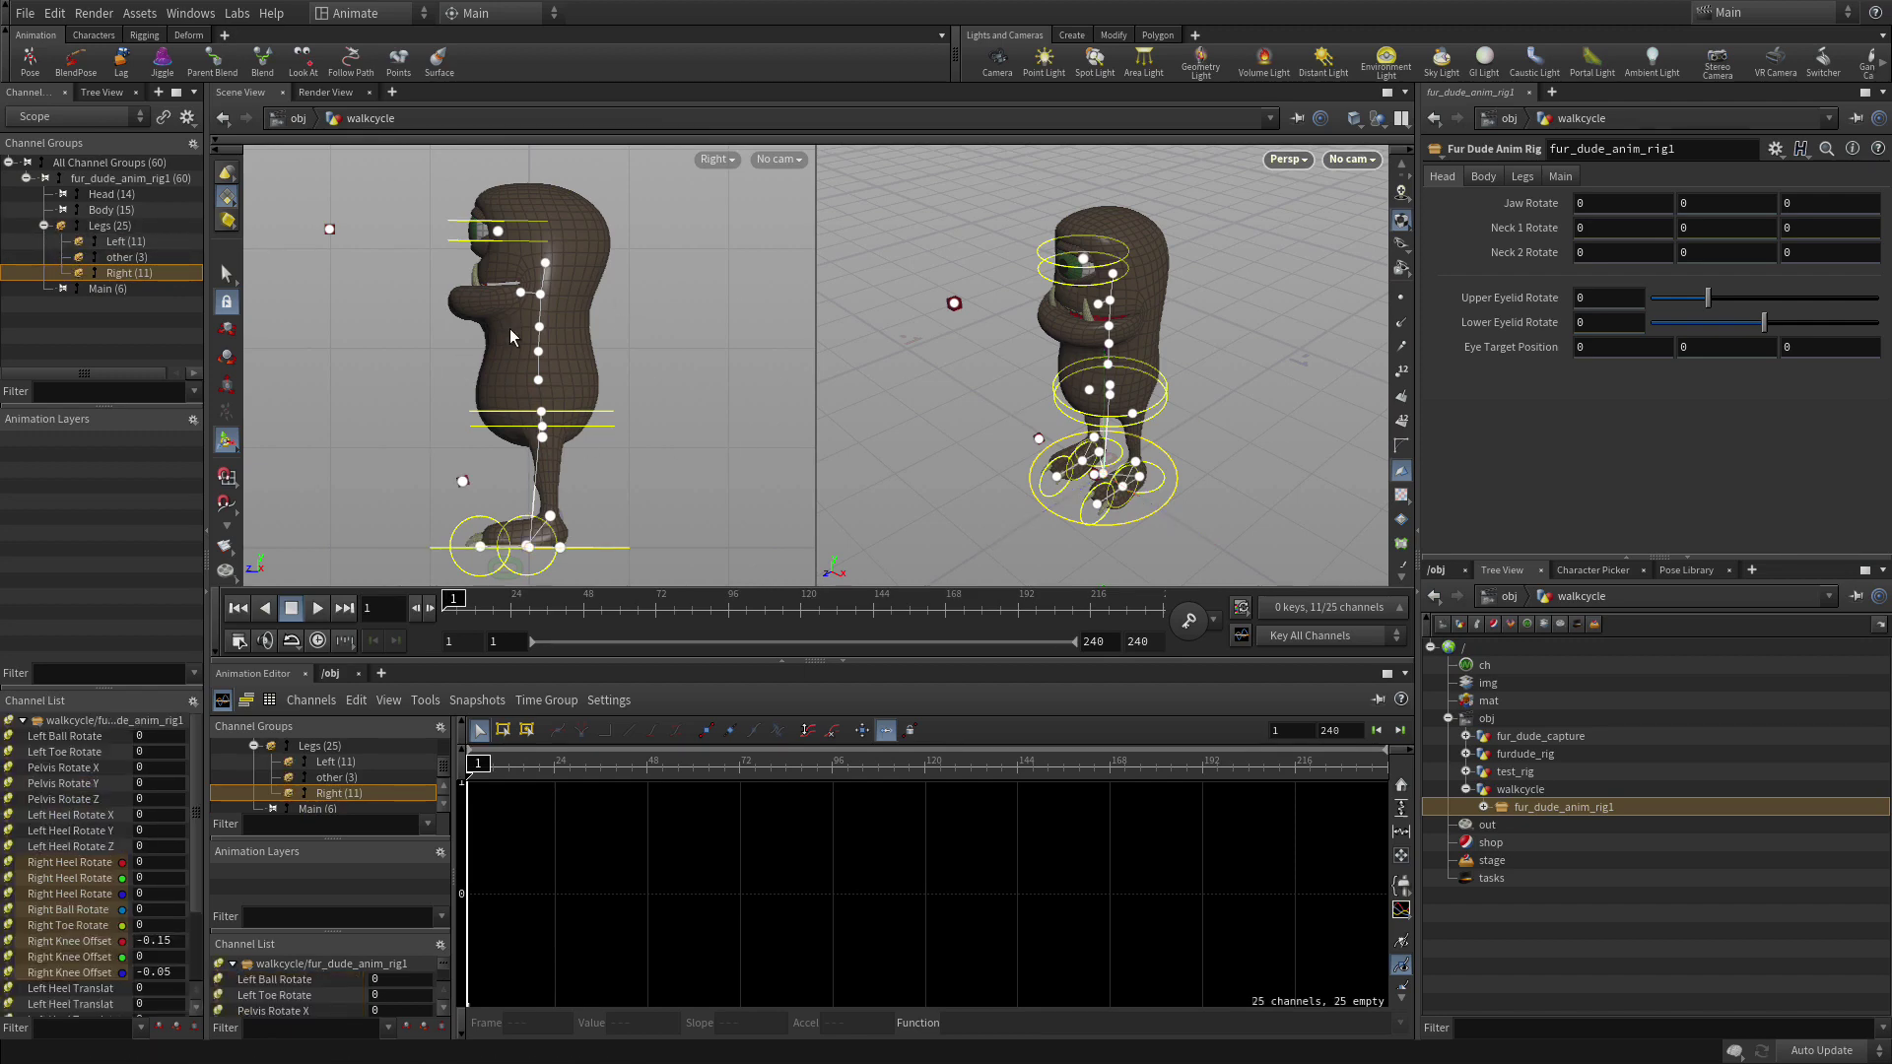
click(44, 179)
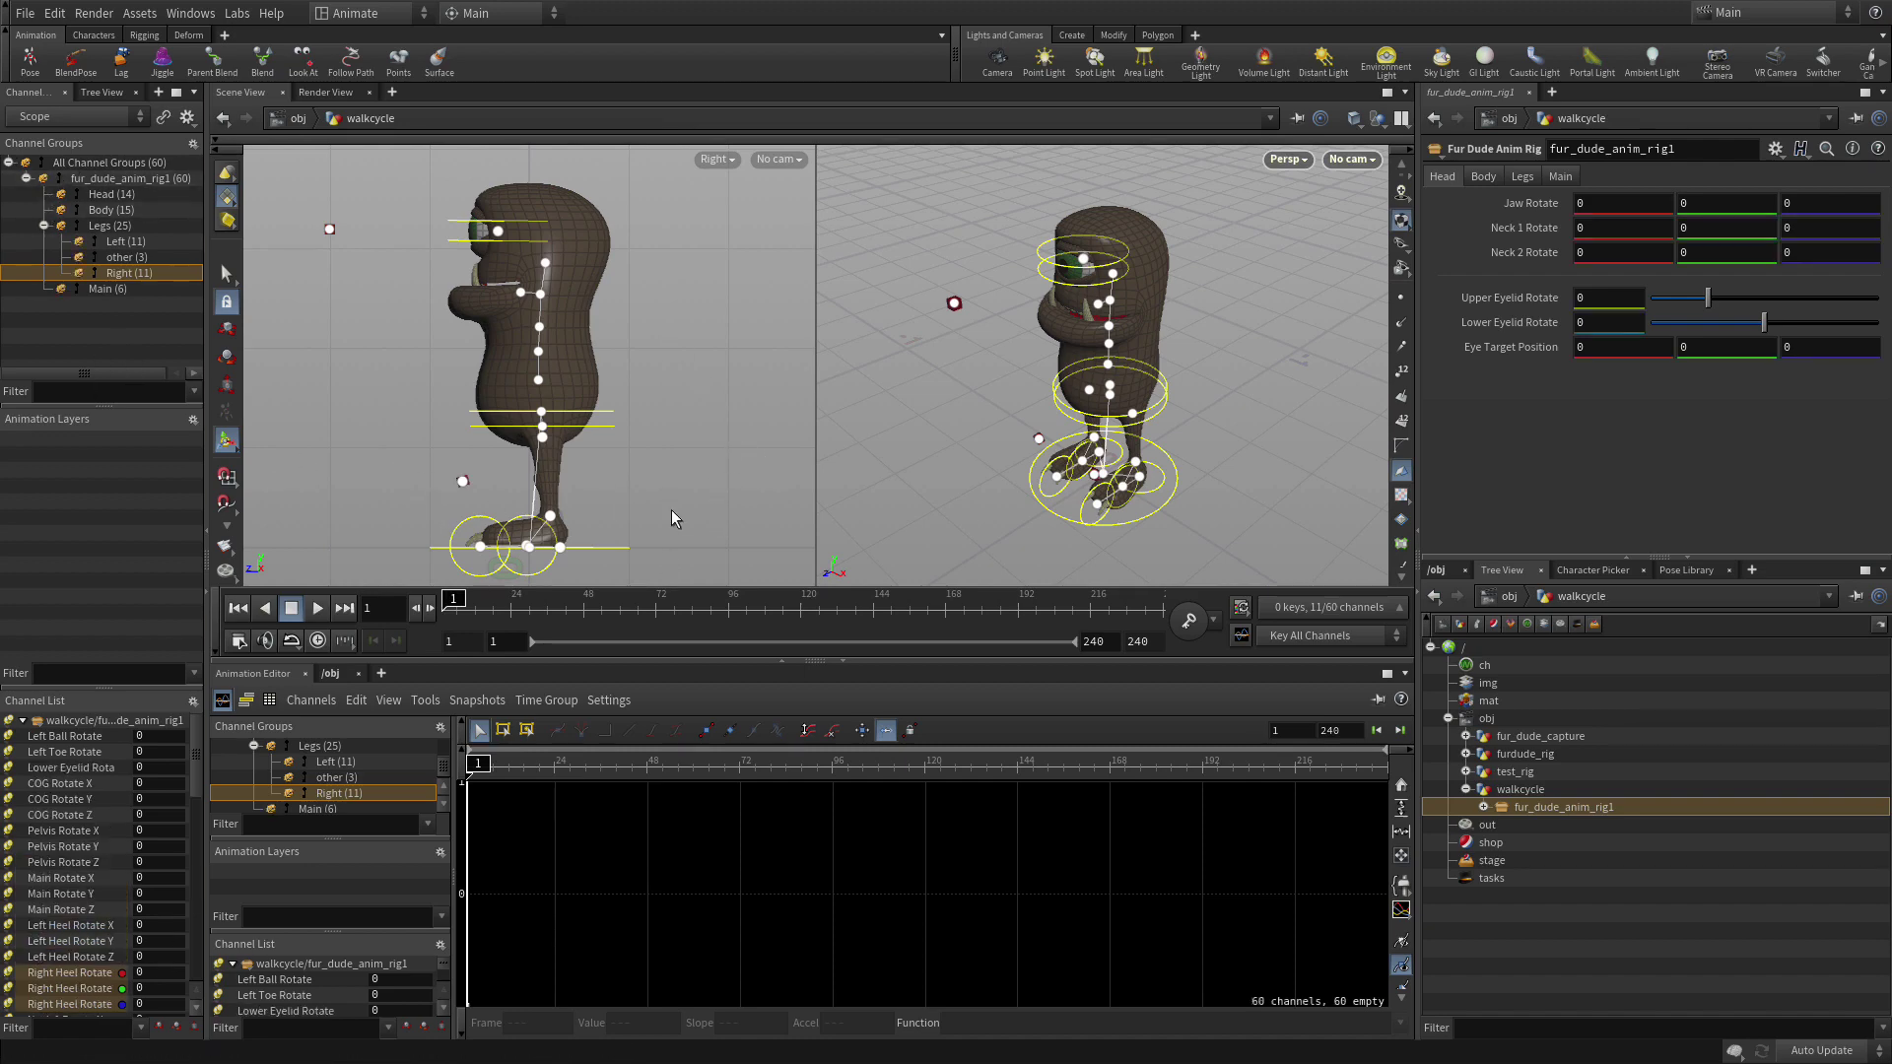
click(1305, 609)
click(118, 180)
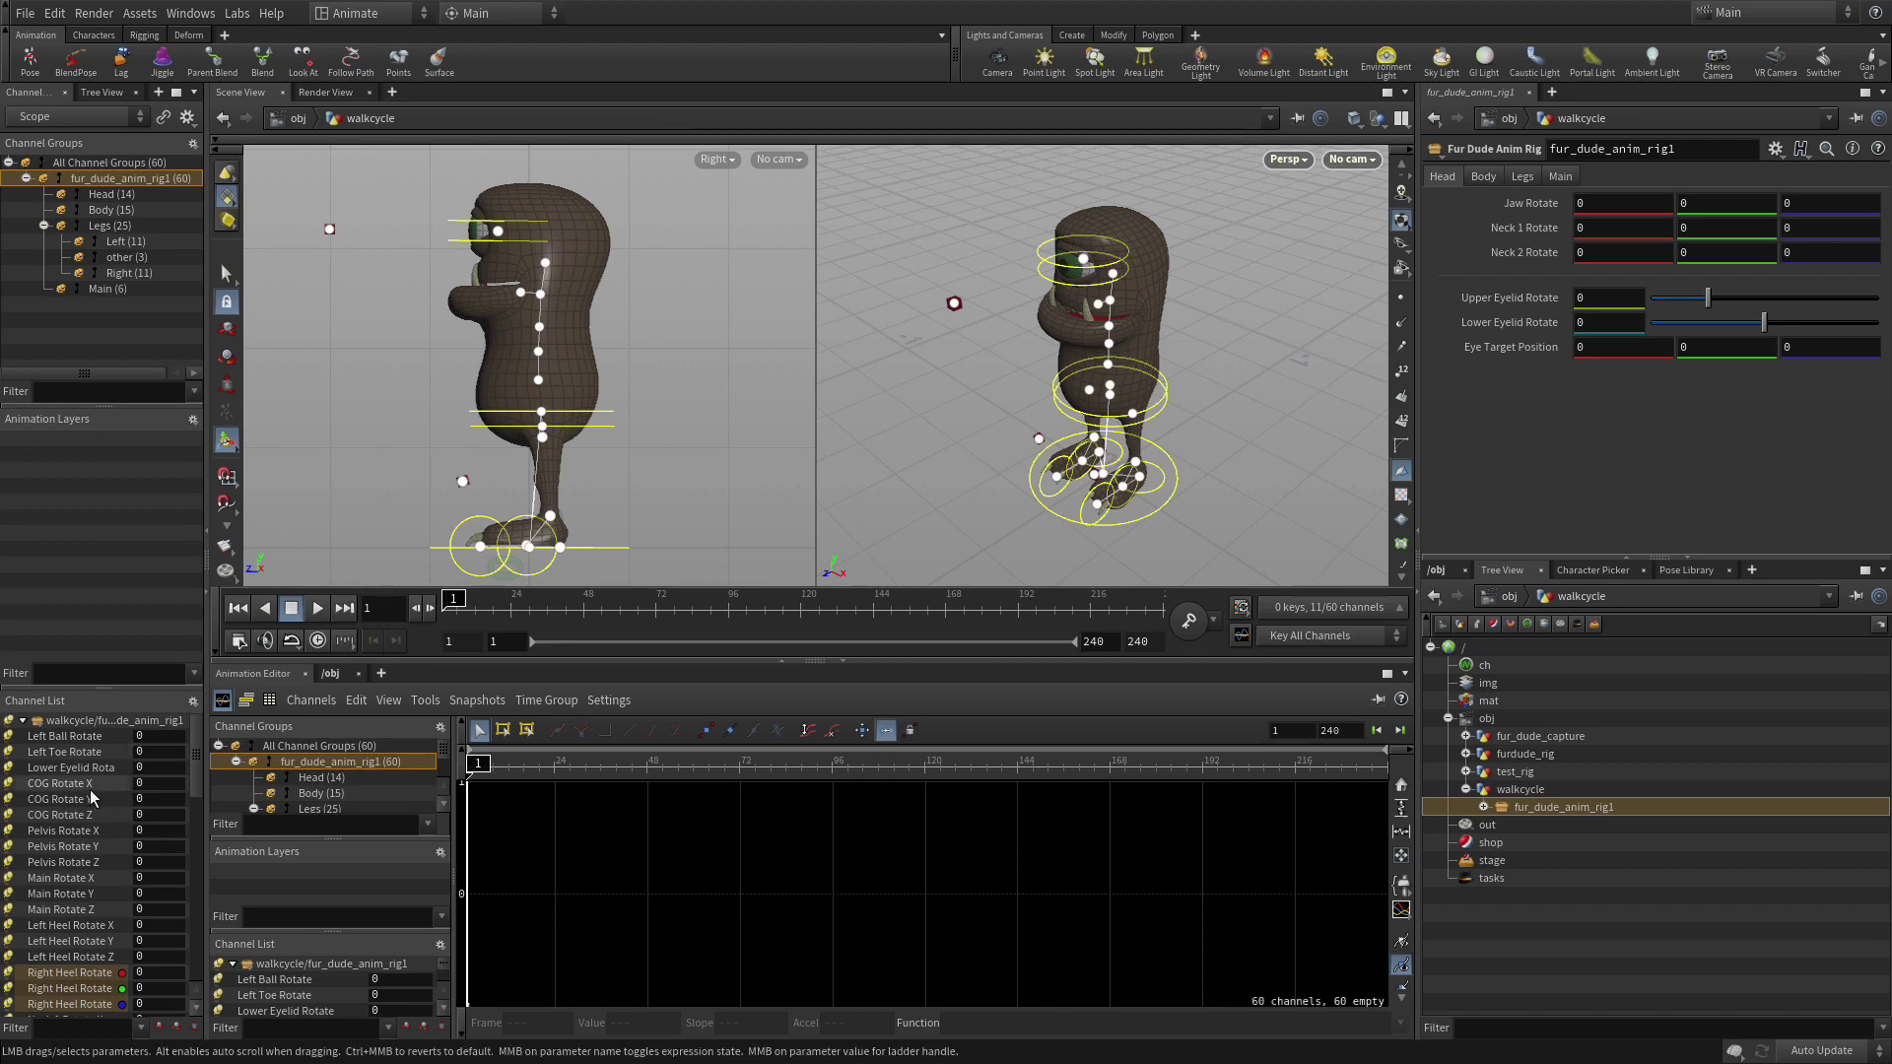
Unpin and re-pin the whole fur_dude_anim_rig1 channel group with nothing else scoped, and keyframe all its channels at frame 1.
click(42, 178)
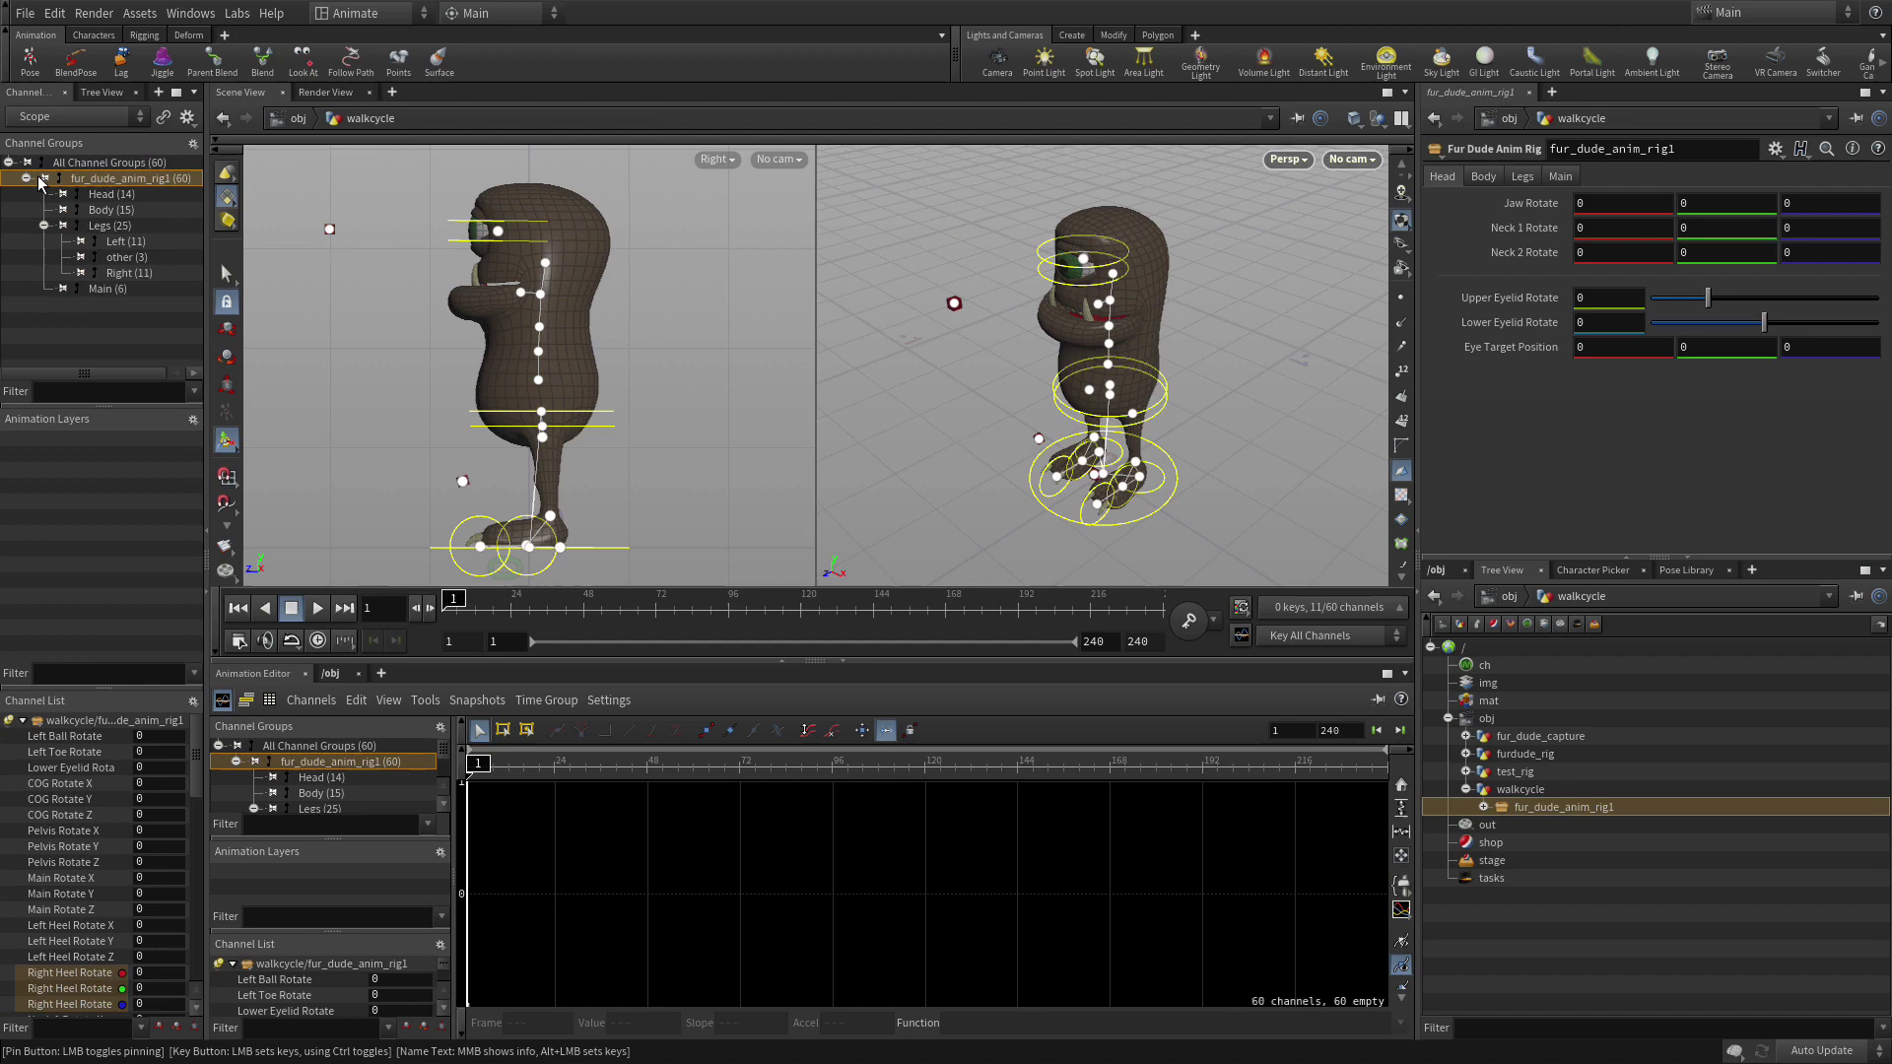
click(94, 323)
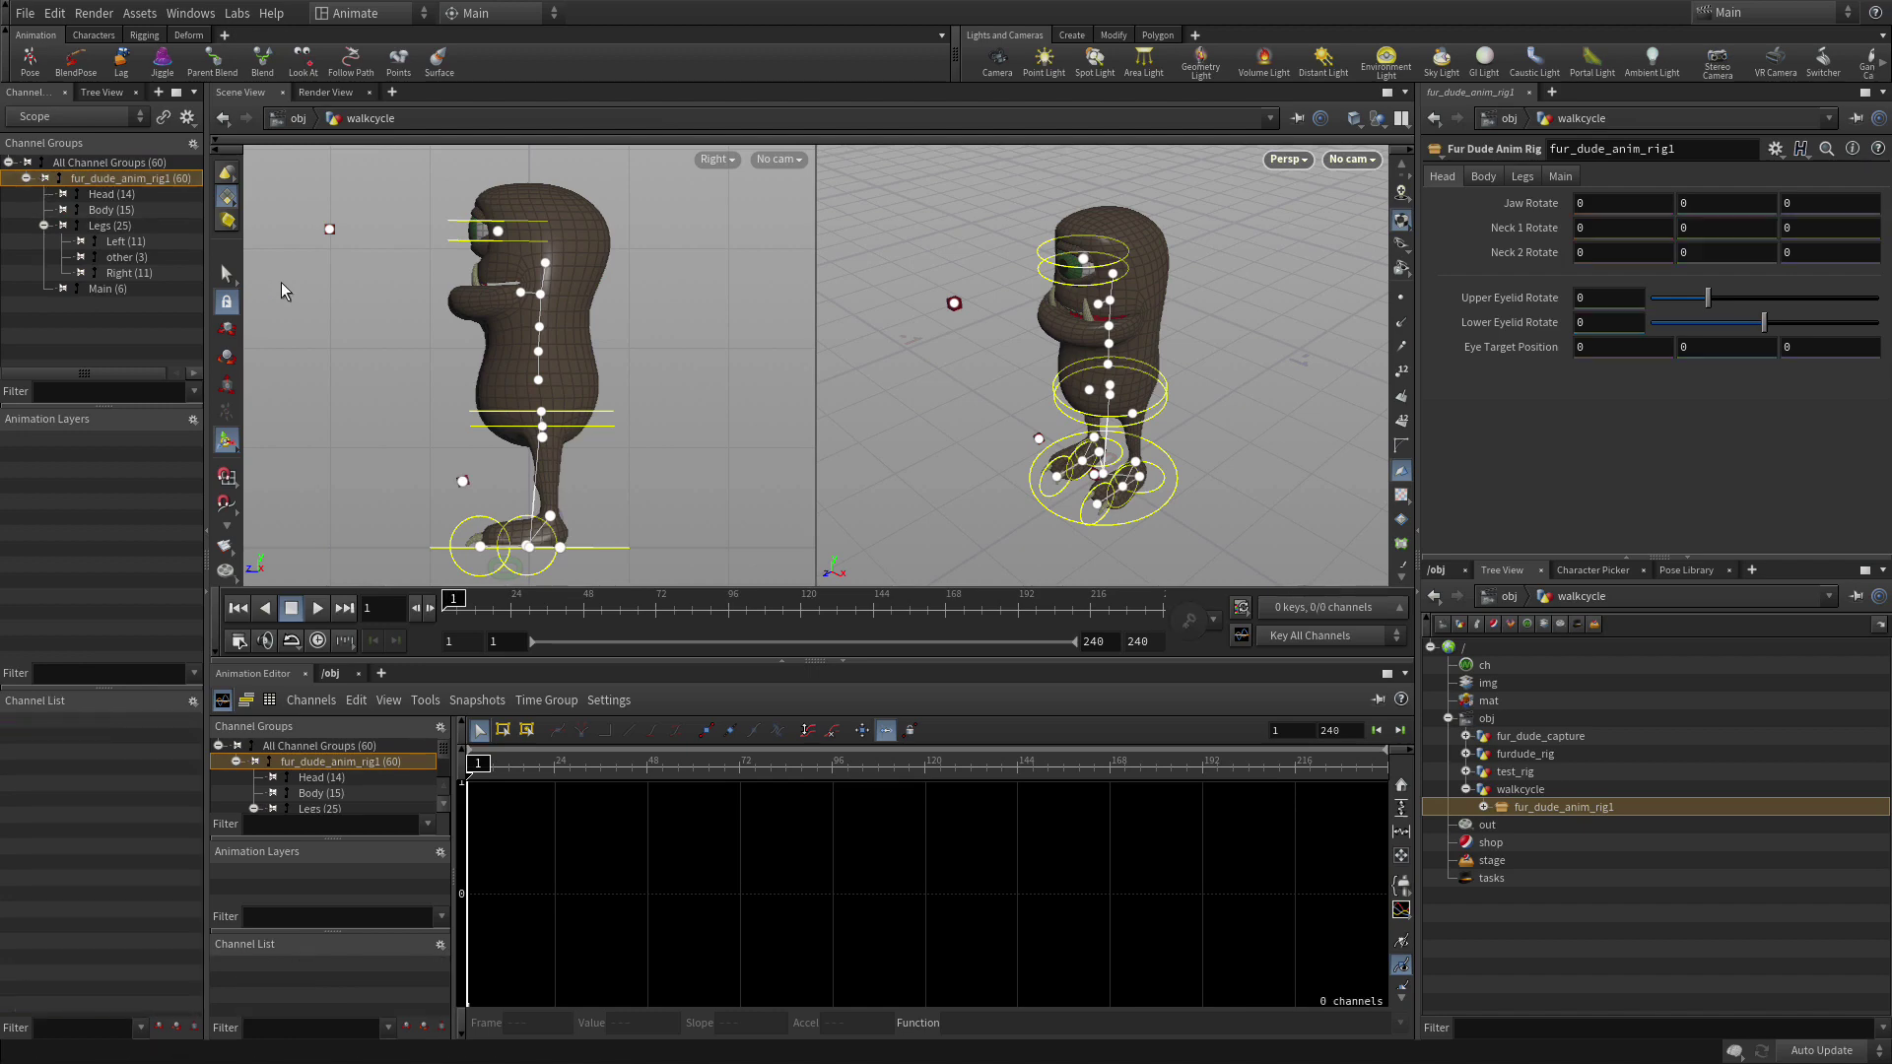
click(42, 178)
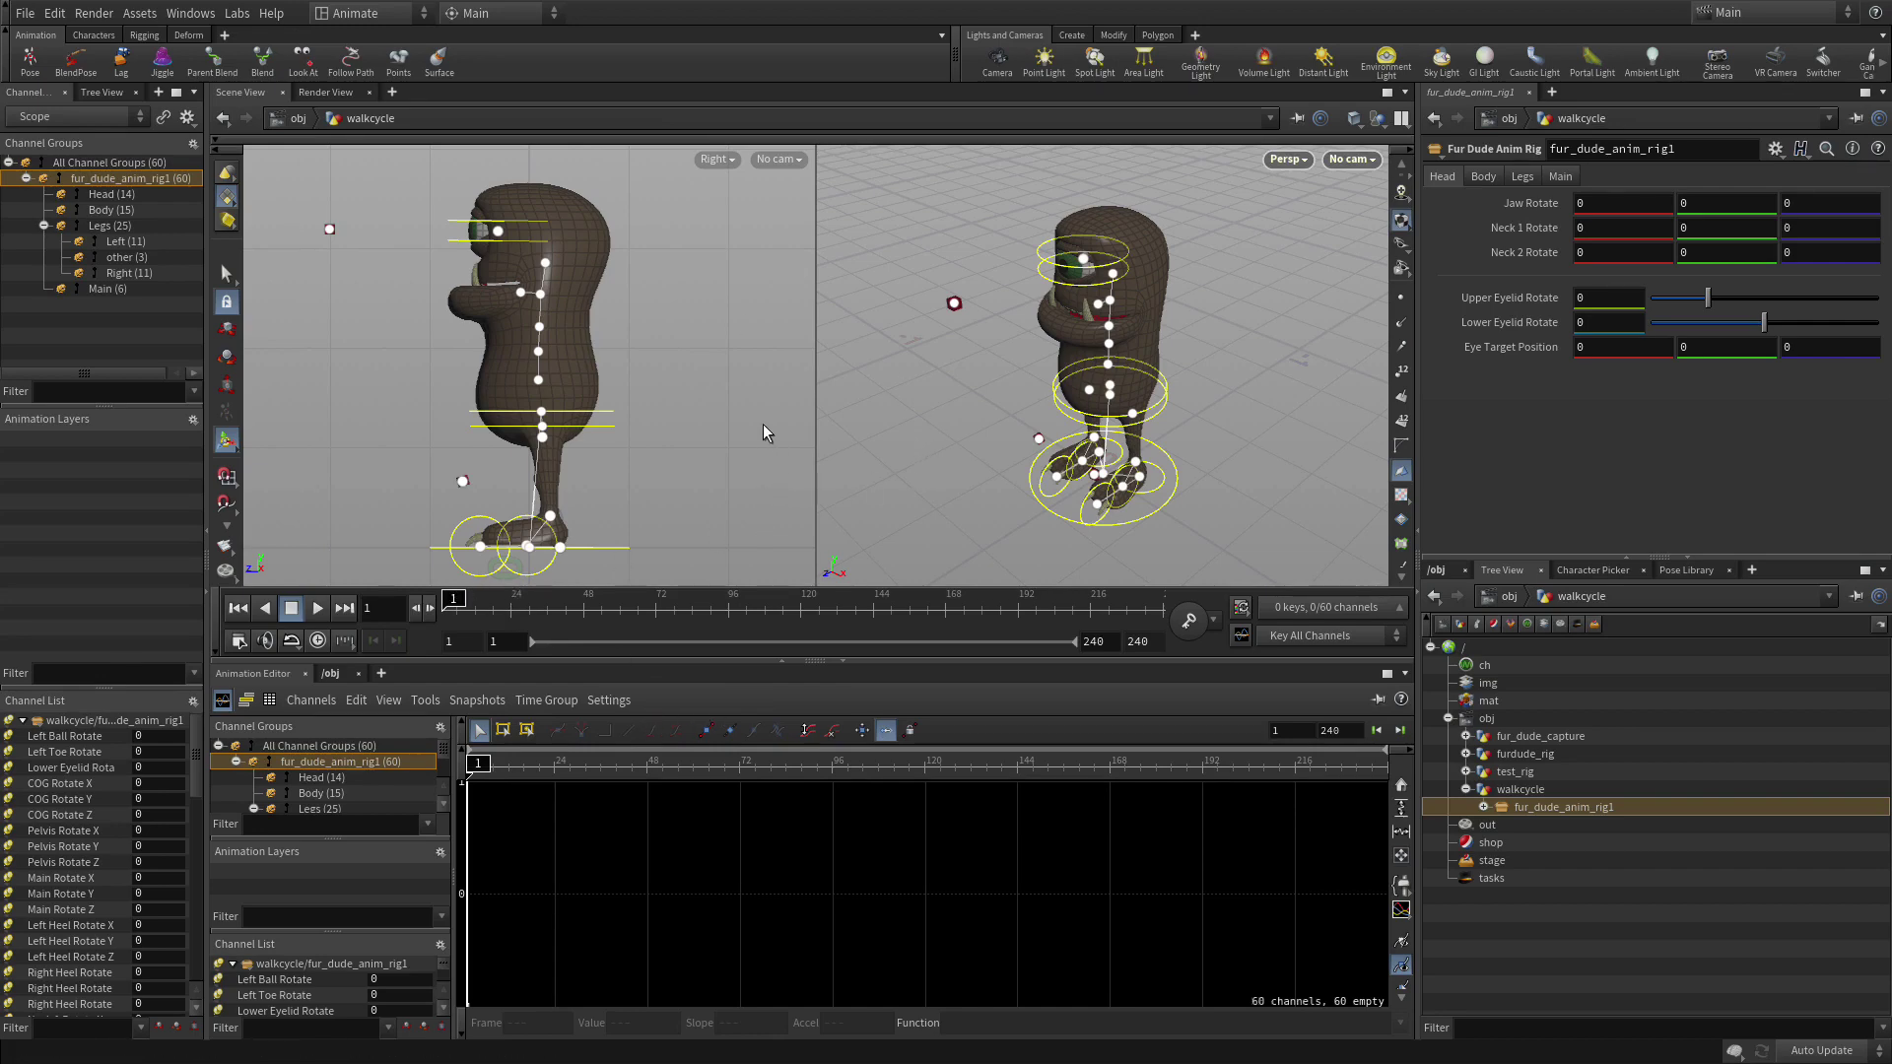
key(k)
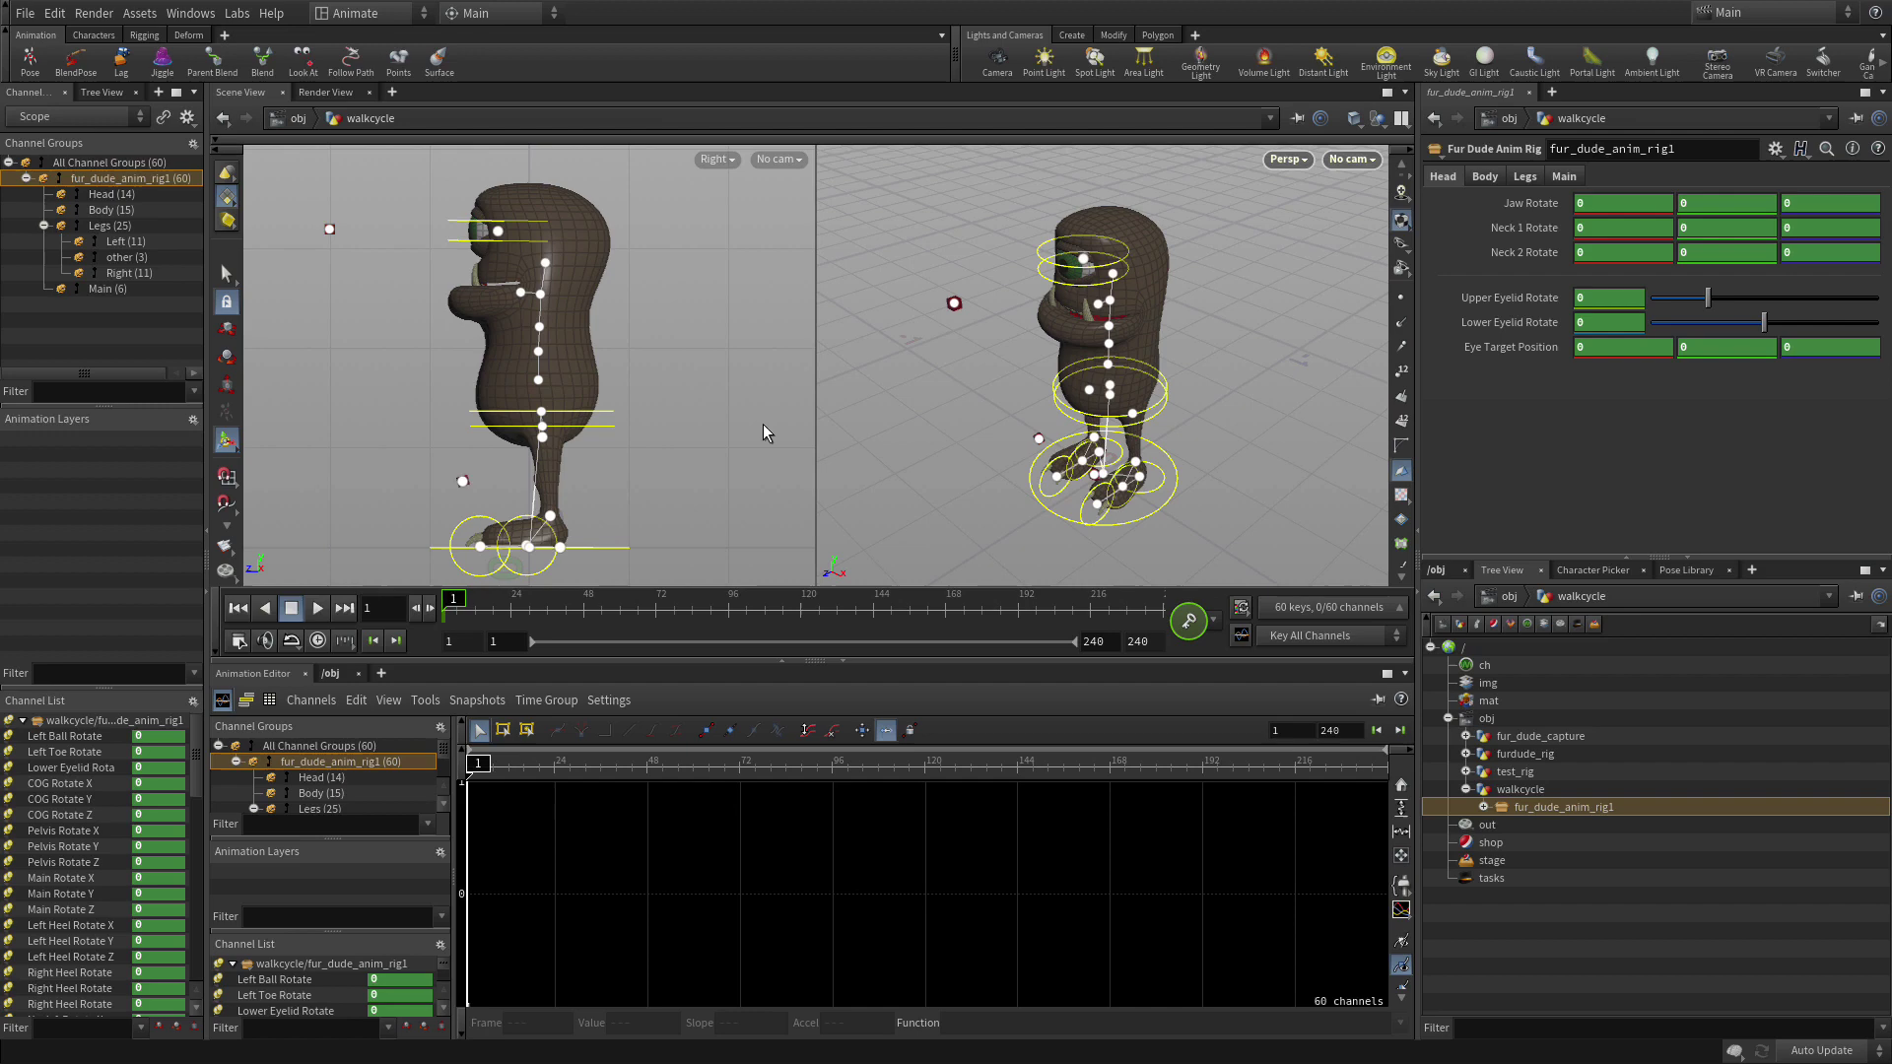
Set the playback range to frames 10 to 50 and move the playhead to frame 10.
click(504, 640)
key(Tab)
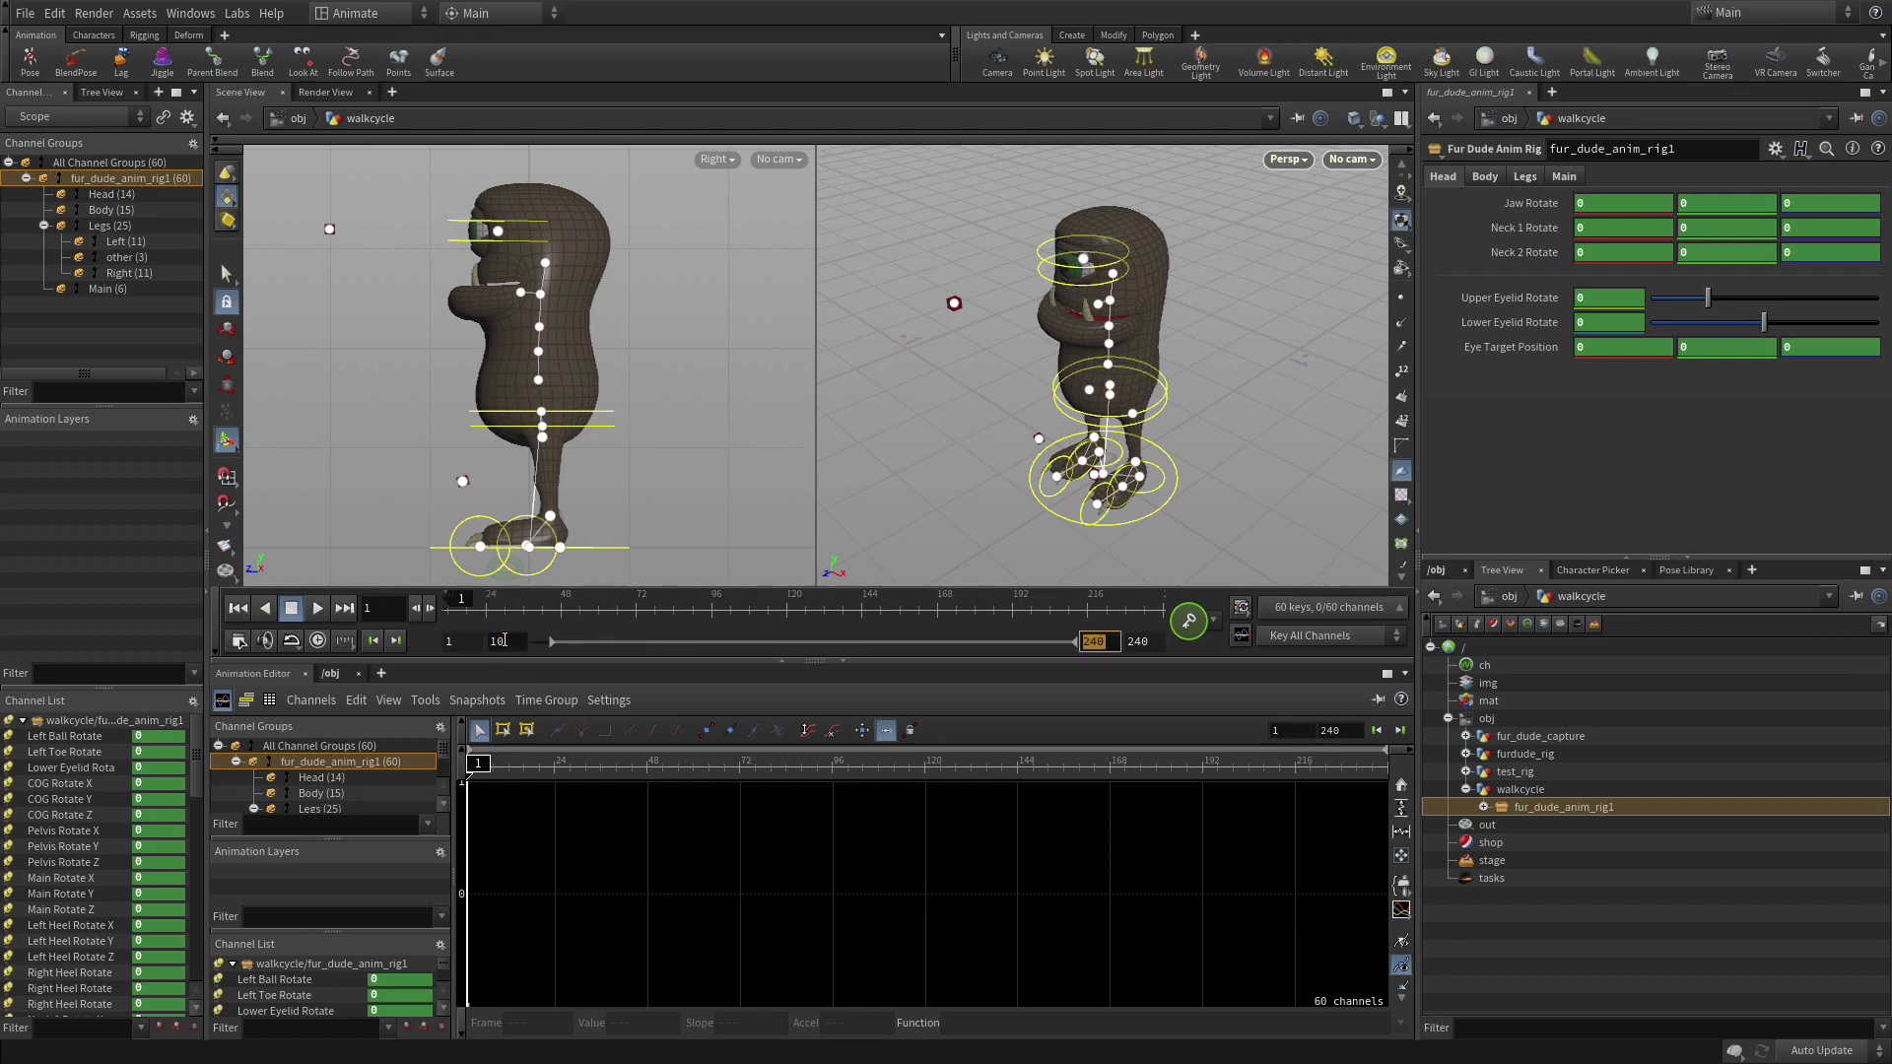
text(50)
key(Tab)
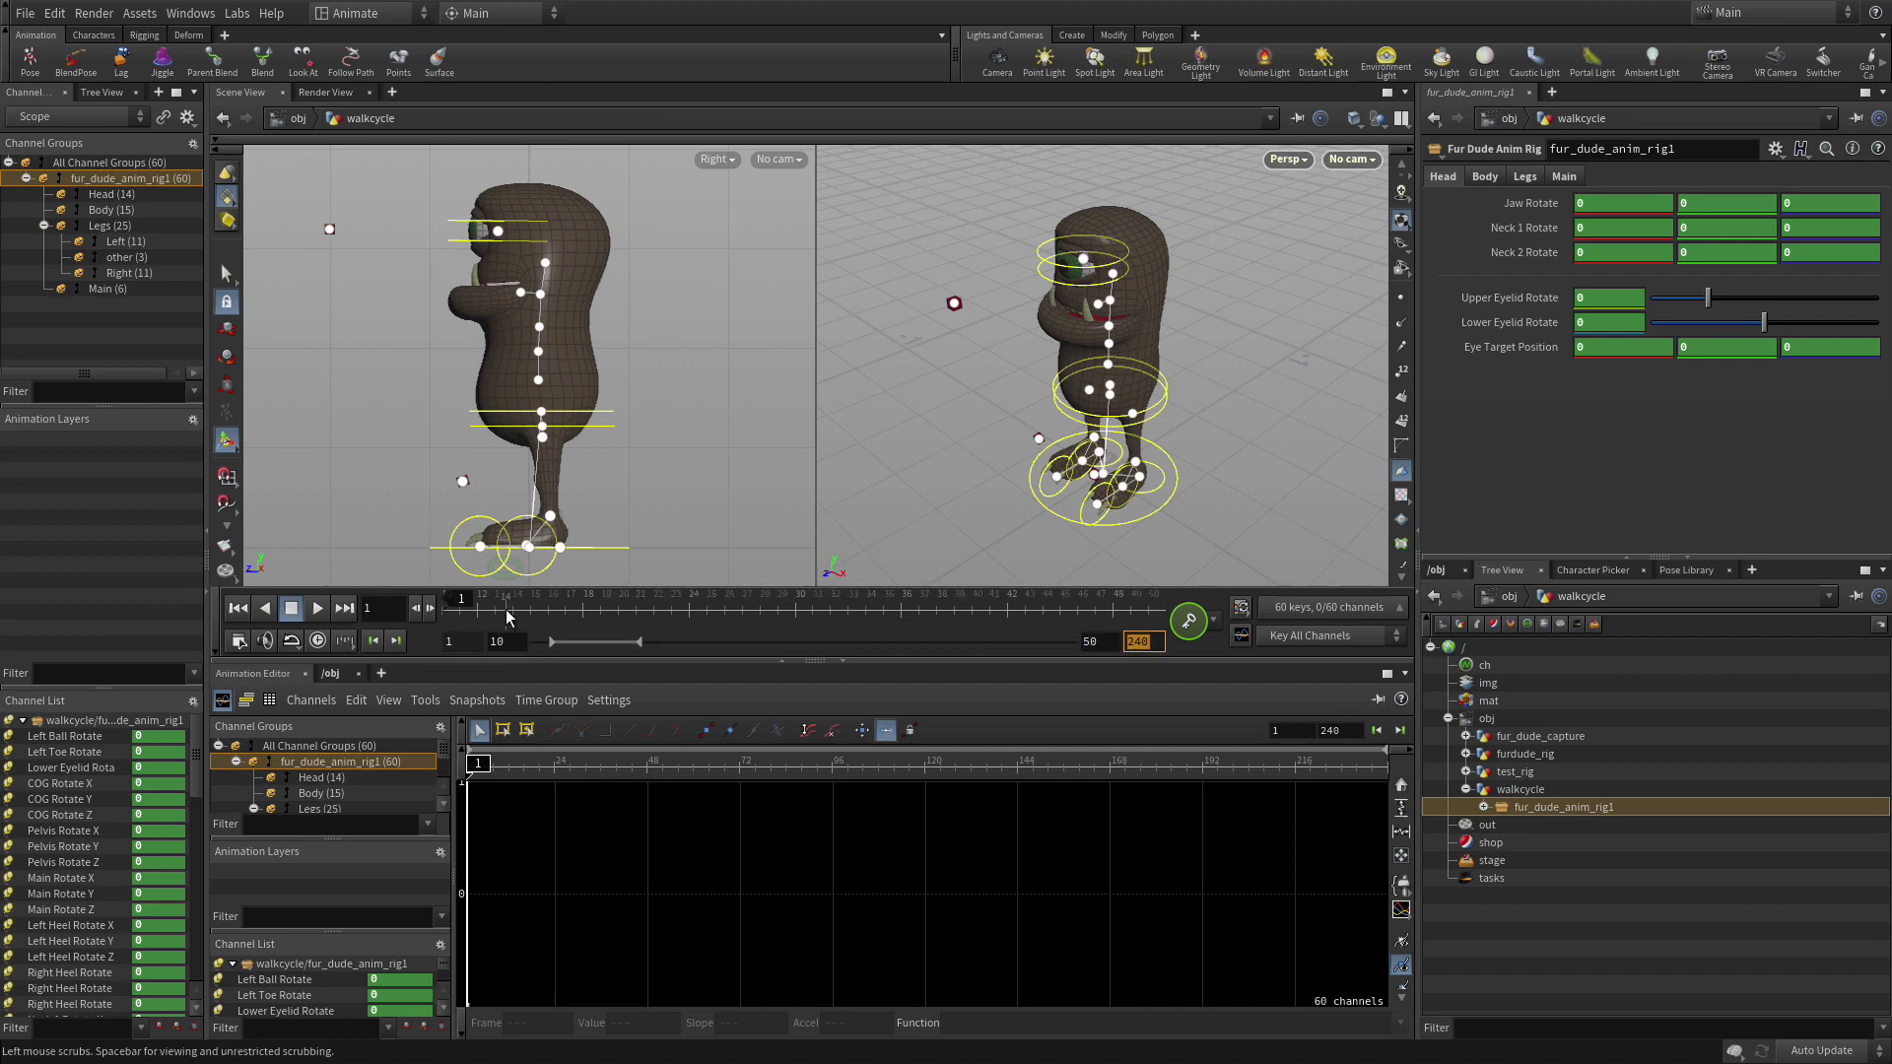
drag(509, 617, 420, 607)
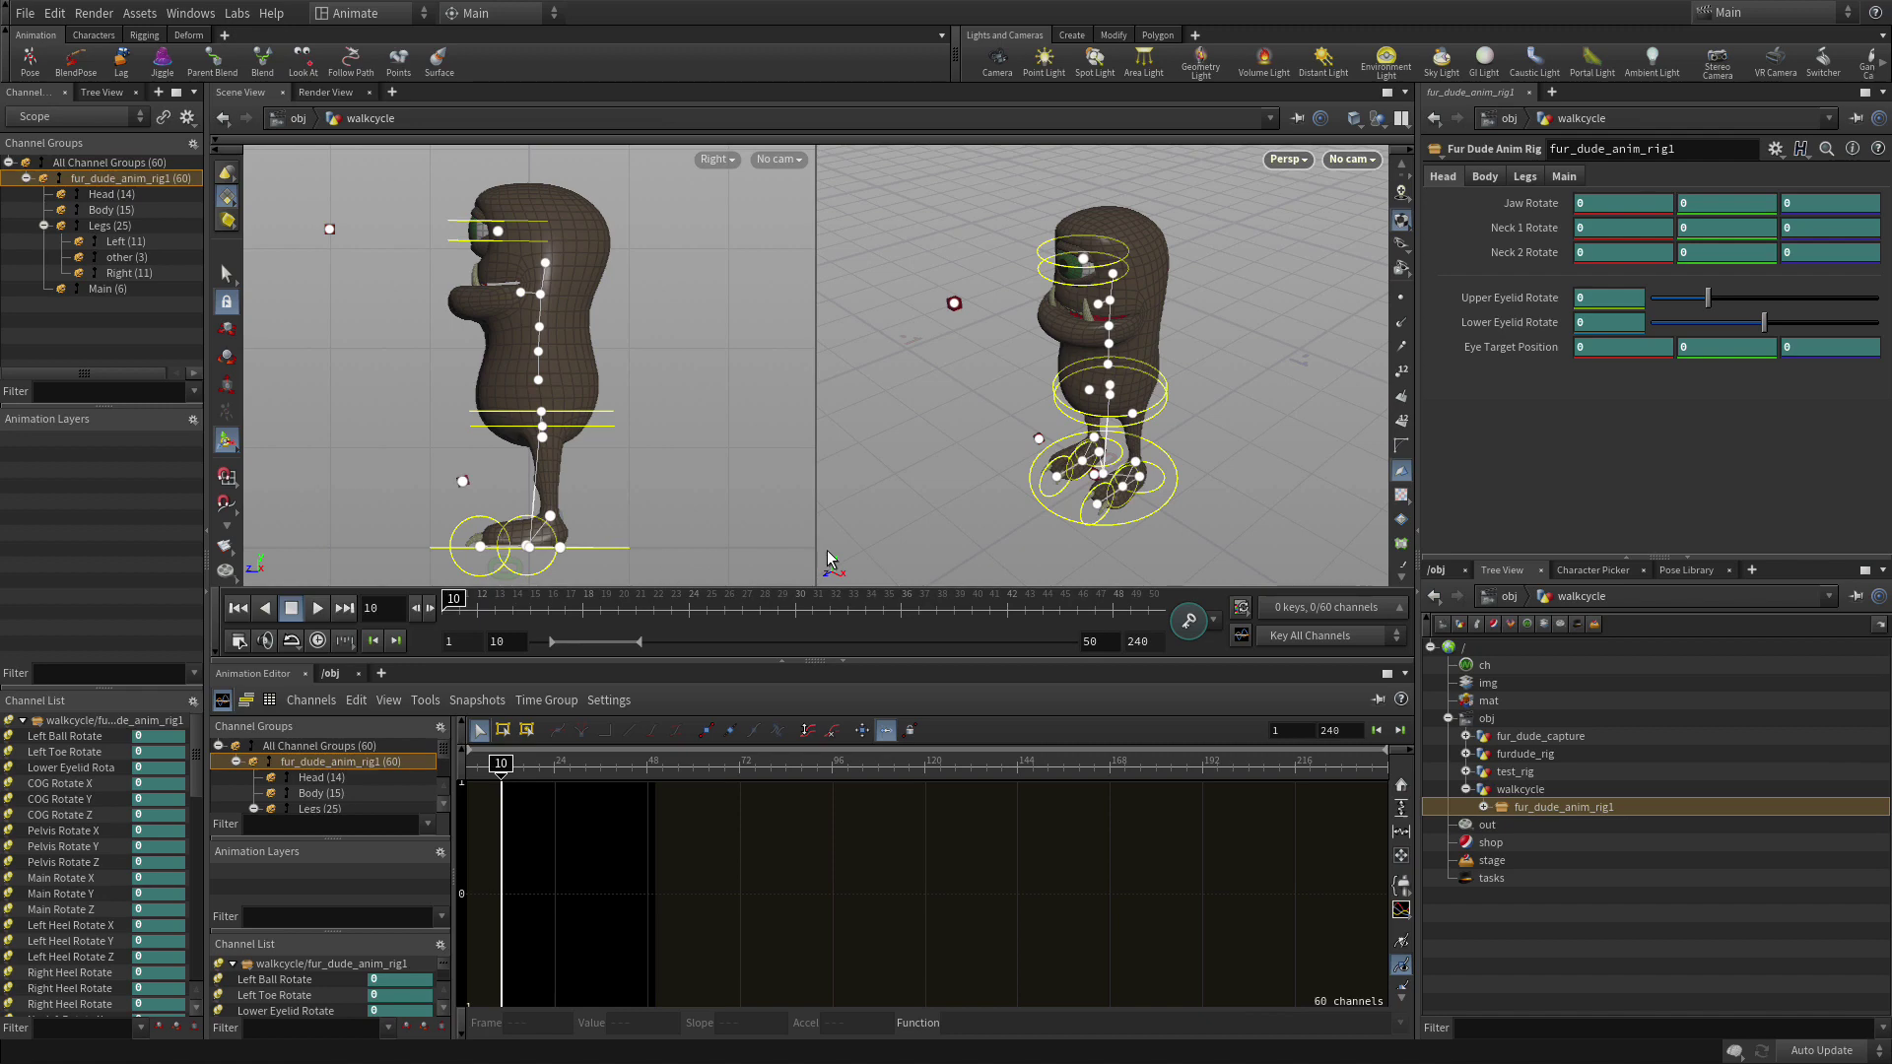
At frame 10, move the left heel forward along Z into a stride, and shift the COG forward and down between the feet.
click(1140, 479)
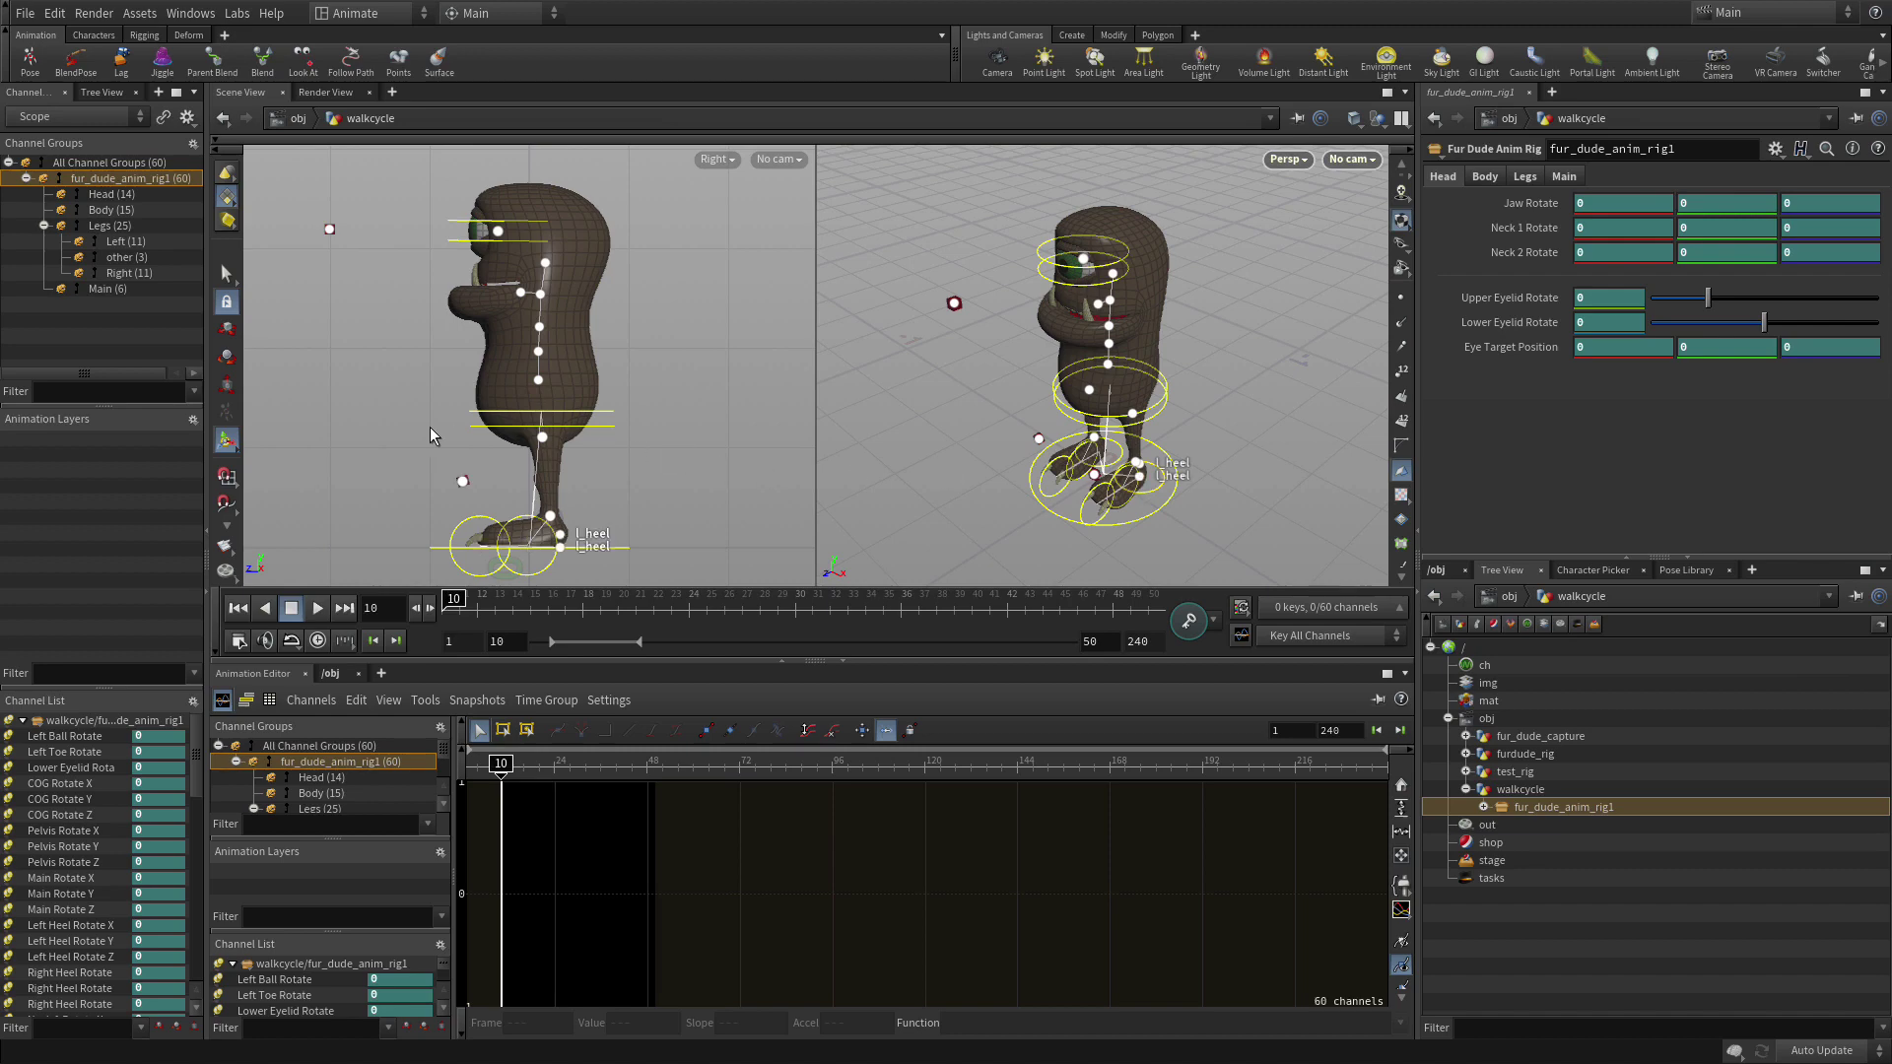
click(1160, 488)
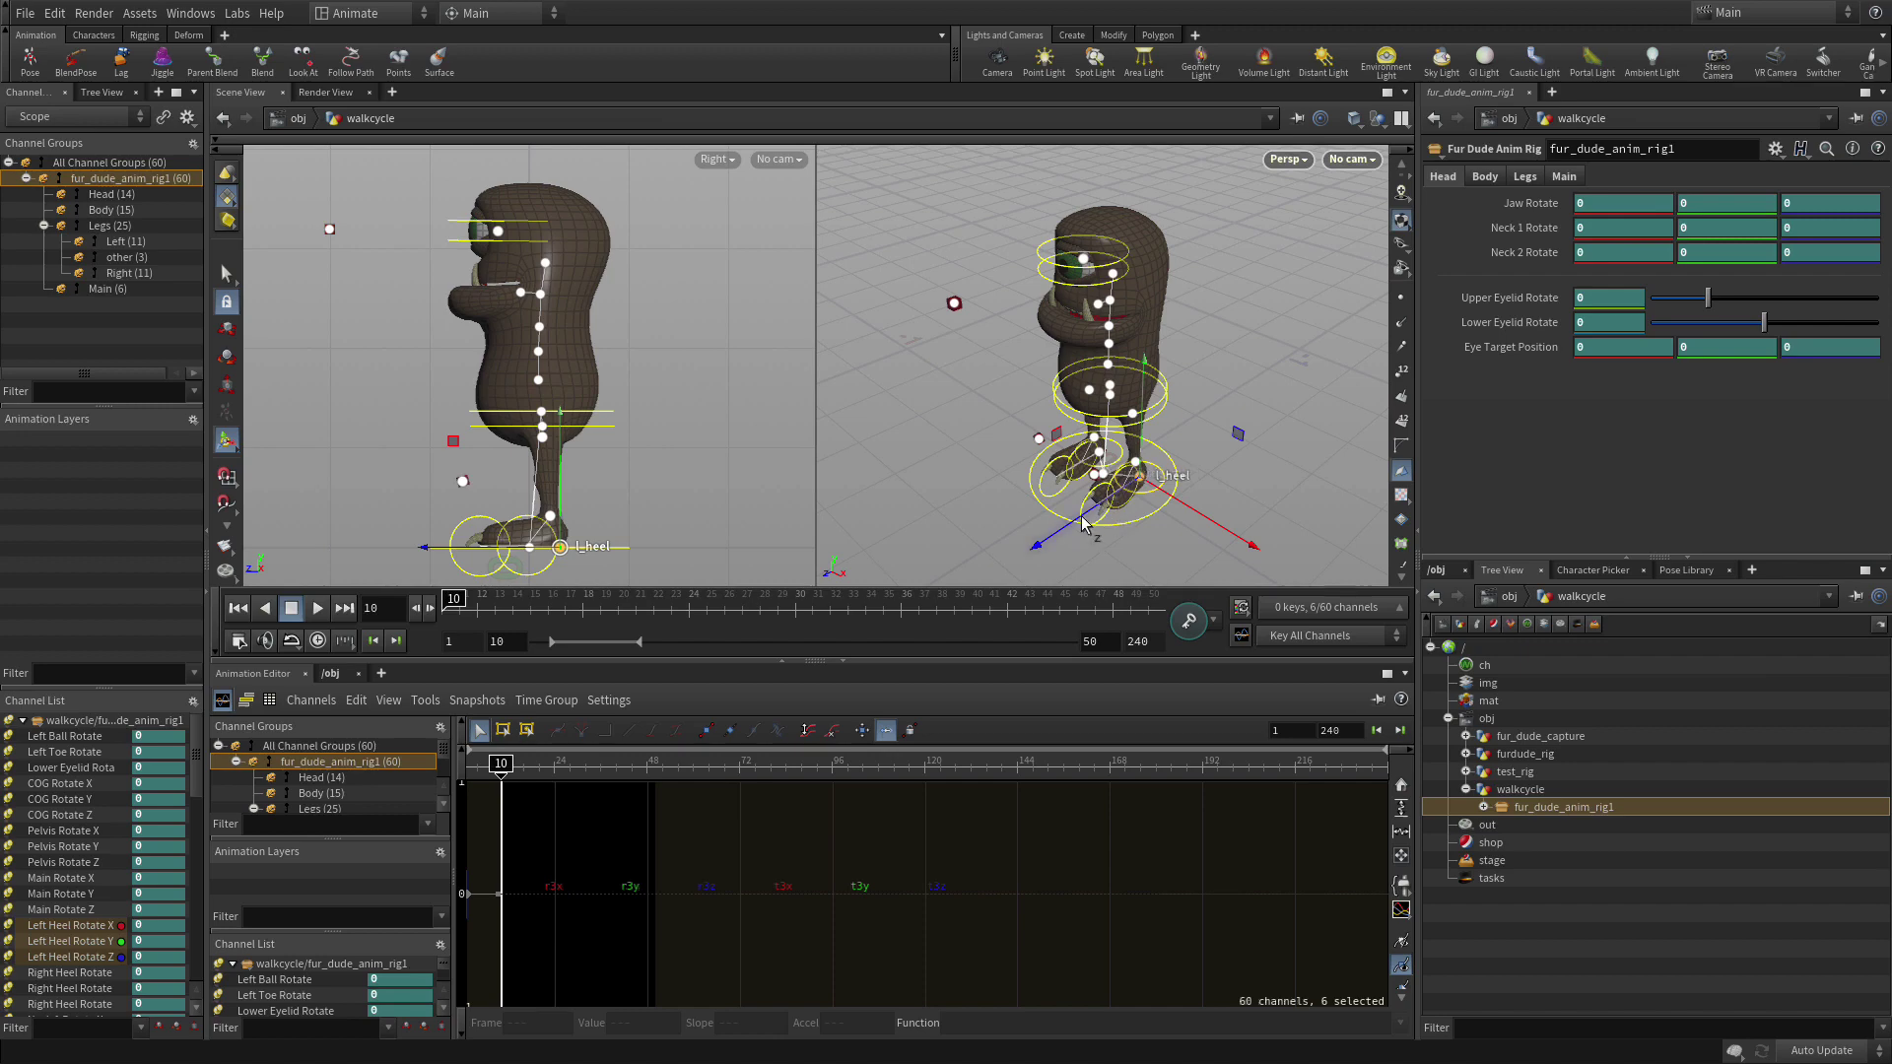
drag(1080, 517, 993, 544)
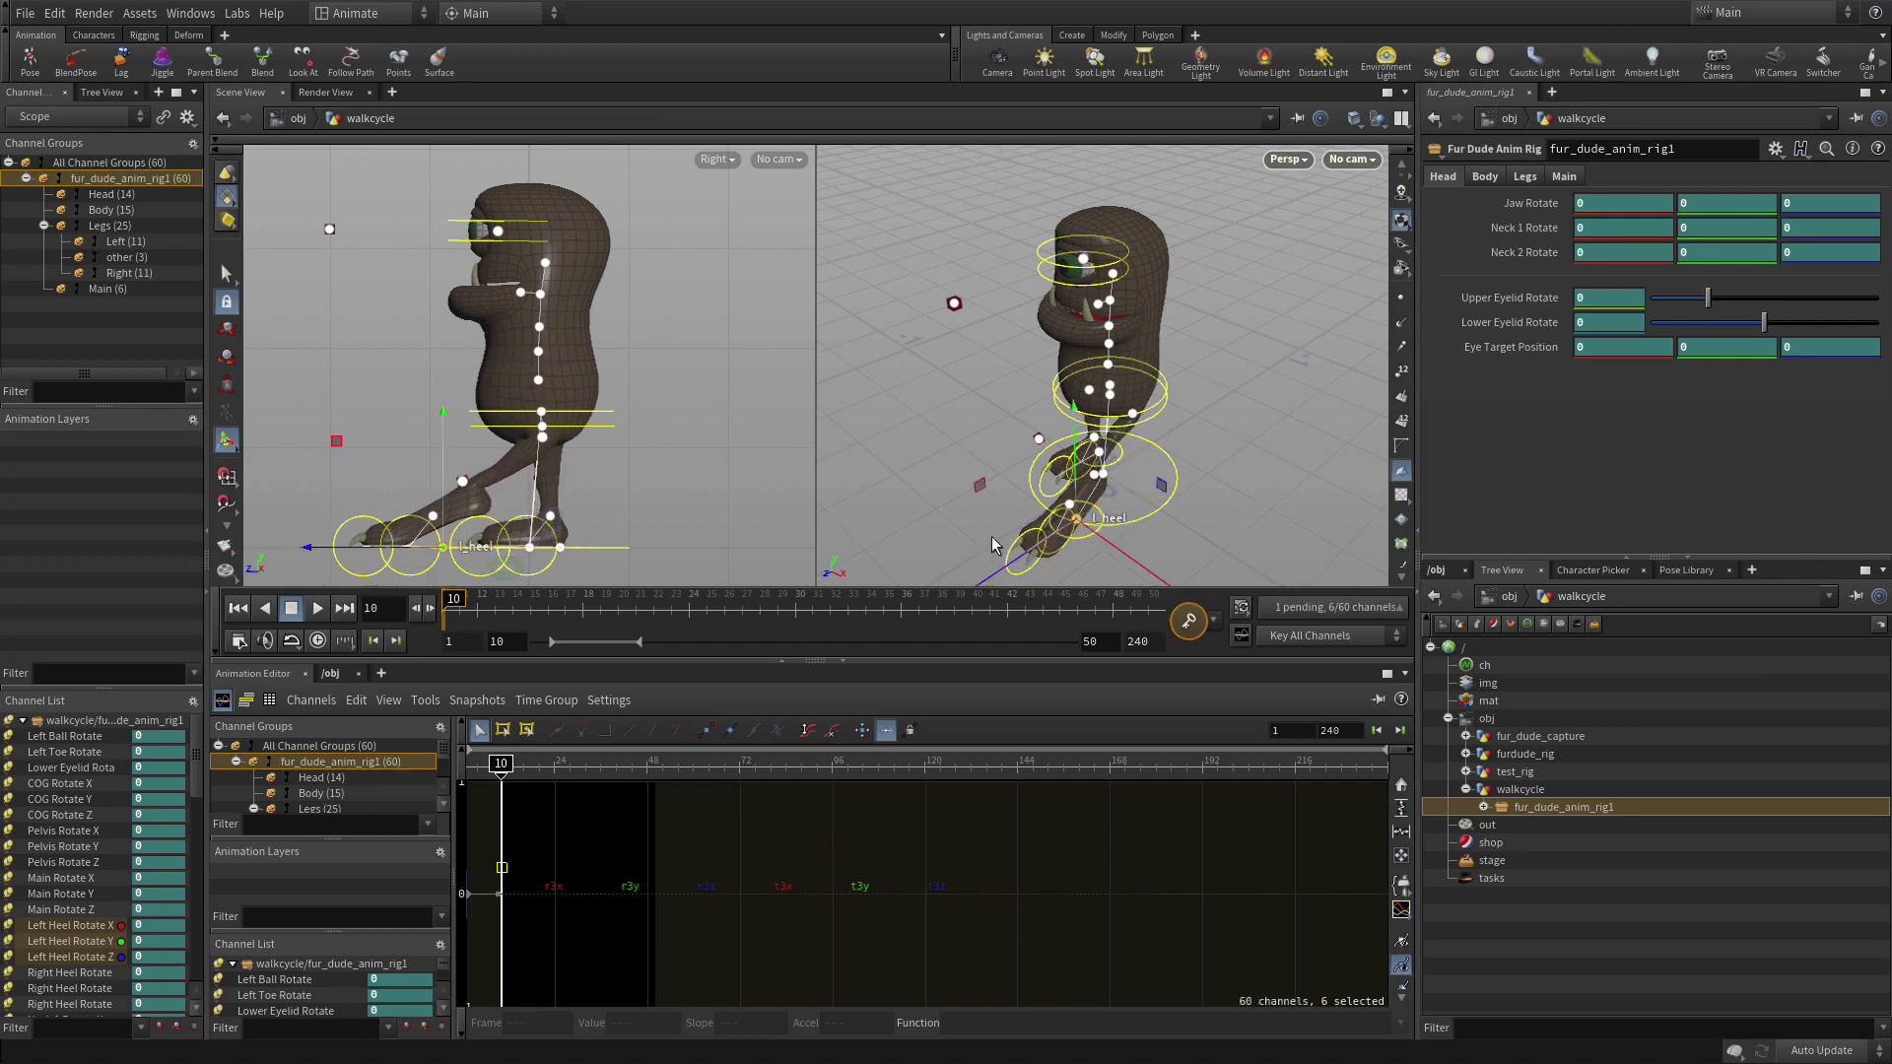
click(544, 418)
drag(438, 417, 376, 422)
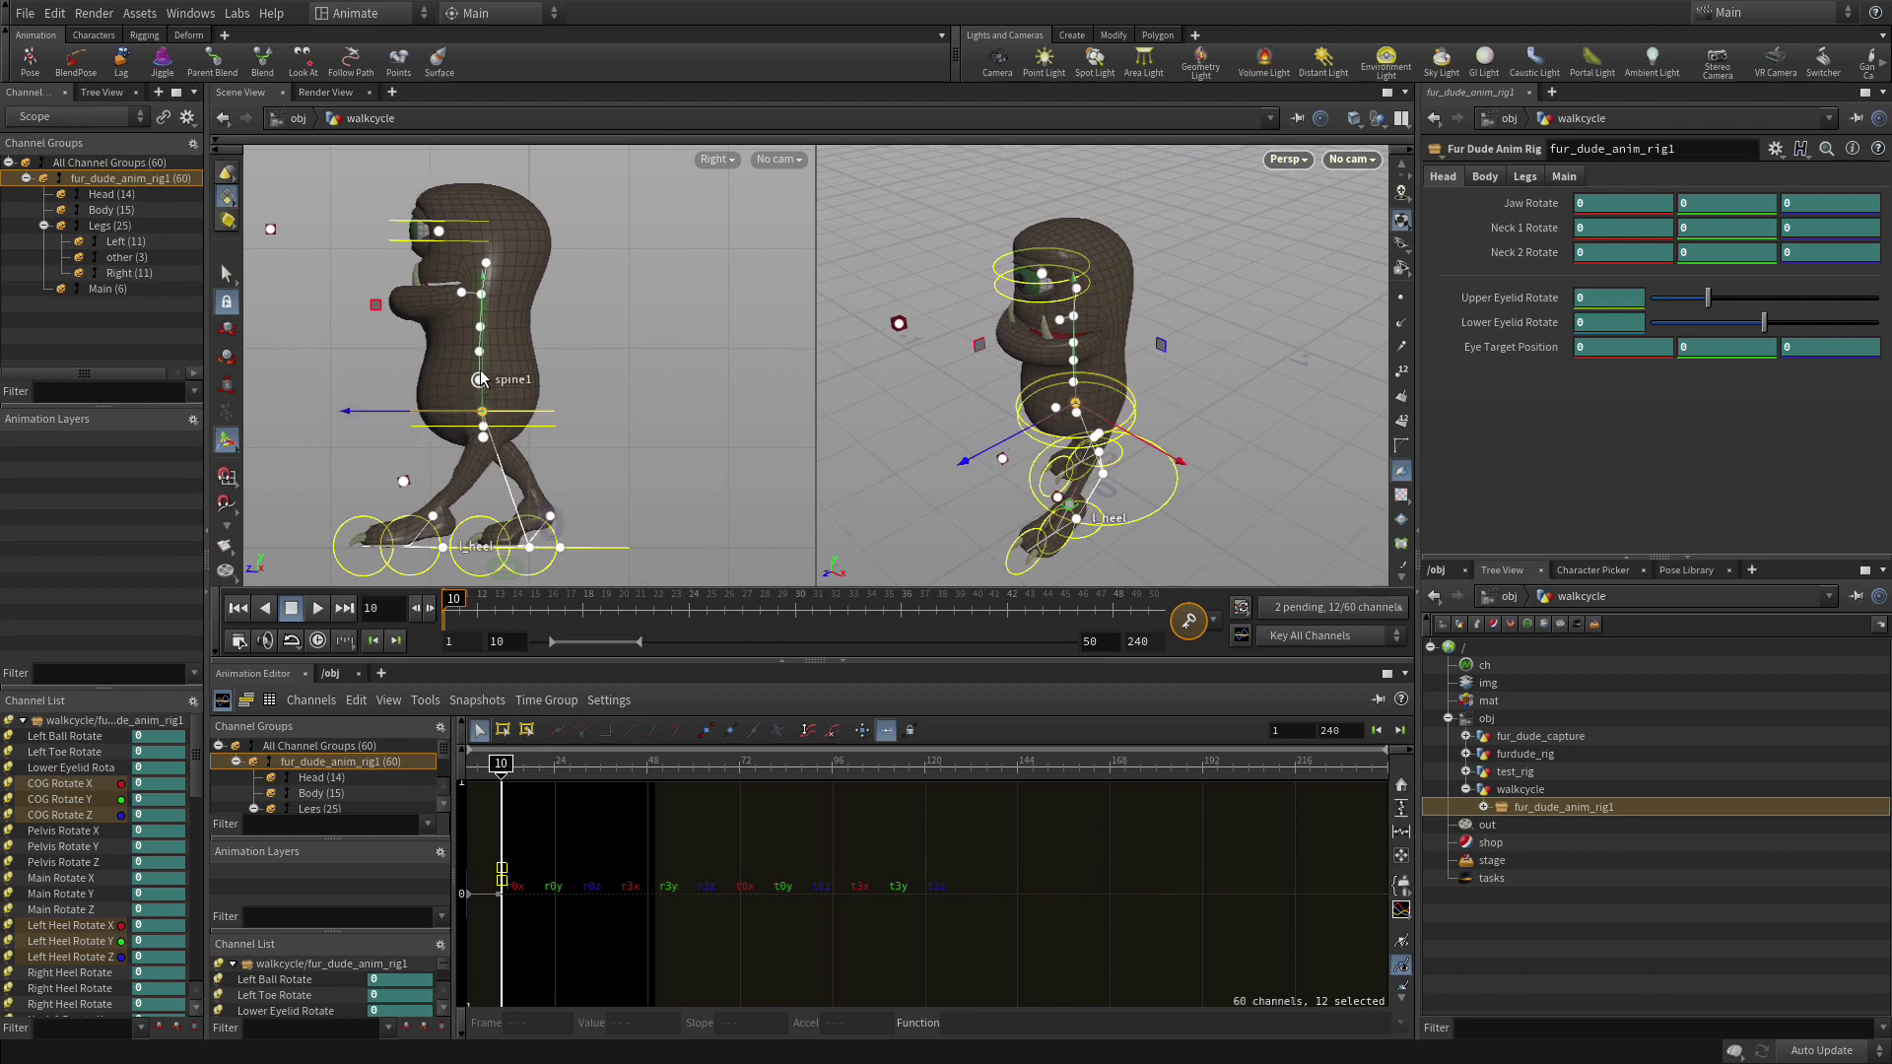
drag(484, 370, 481, 382)
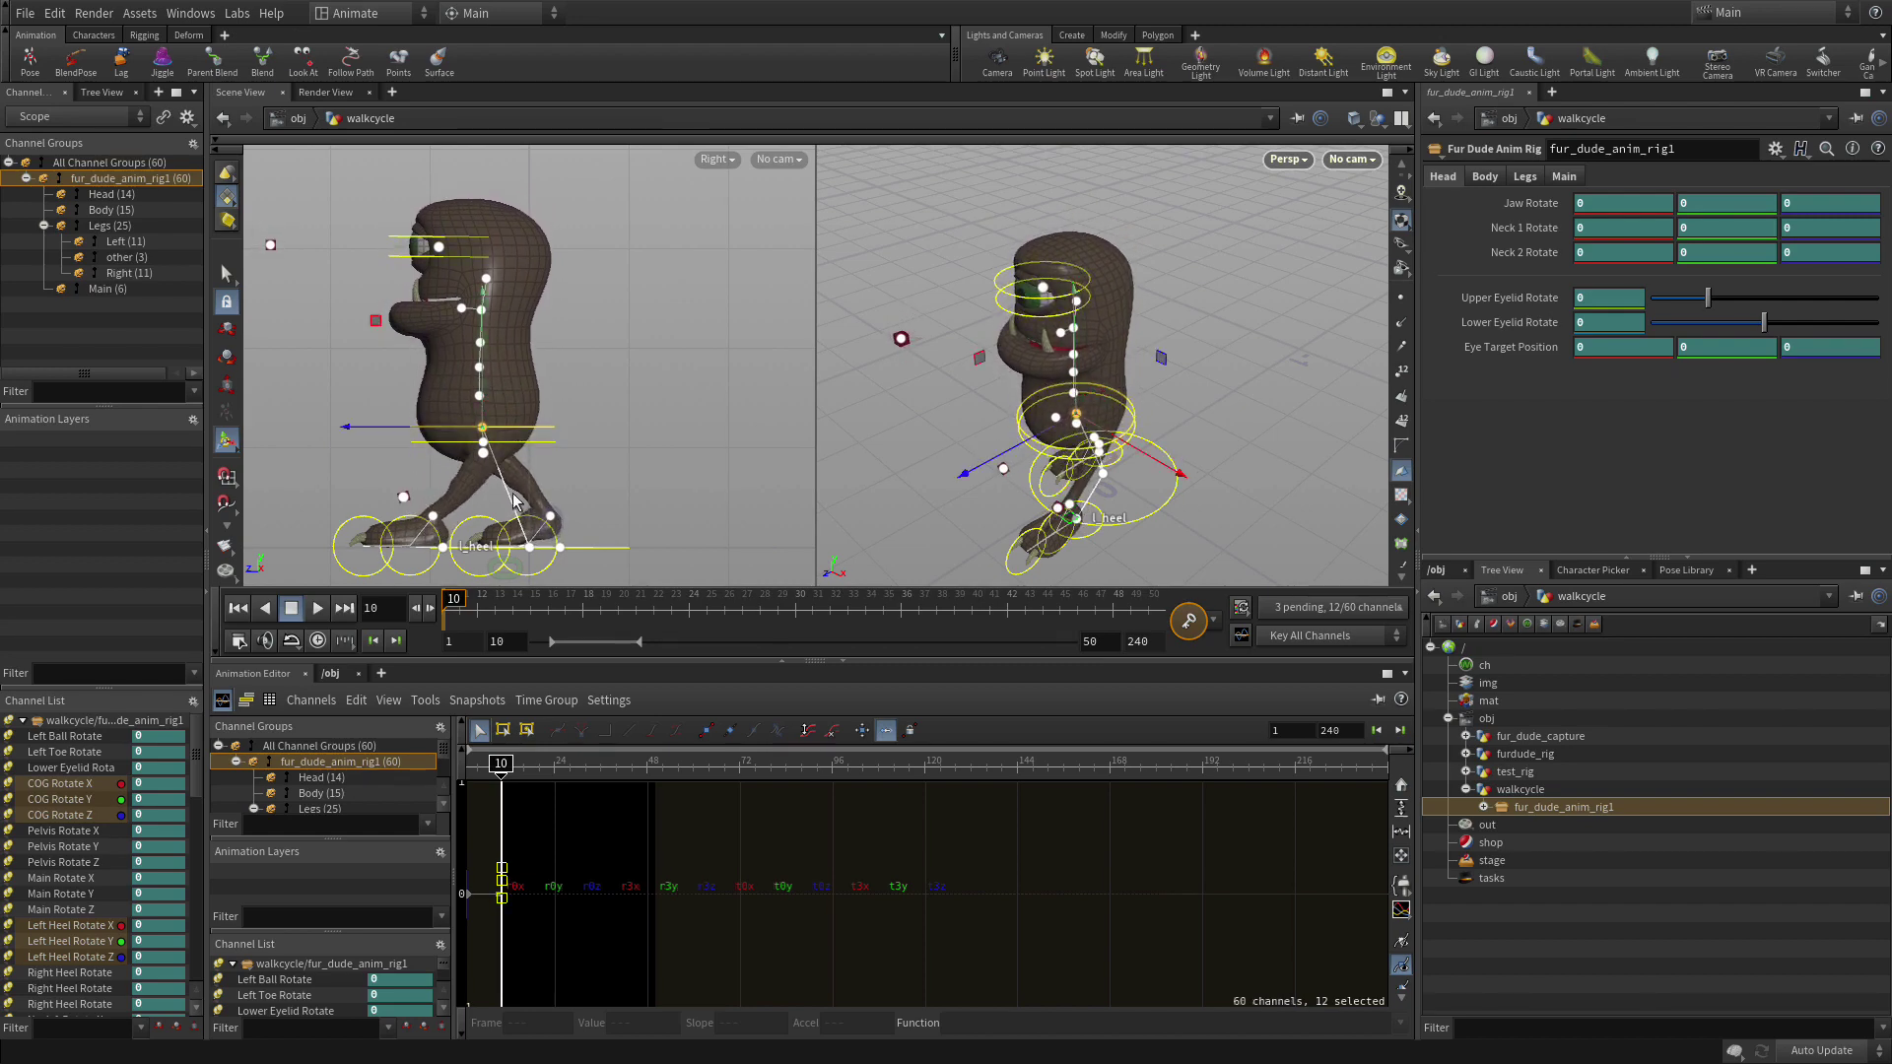
Rotate the right ball to lift the rear heel, and tilt the left heel to about -25° in X so its toes point up.
click(551, 564)
drag(639, 457, 619, 428)
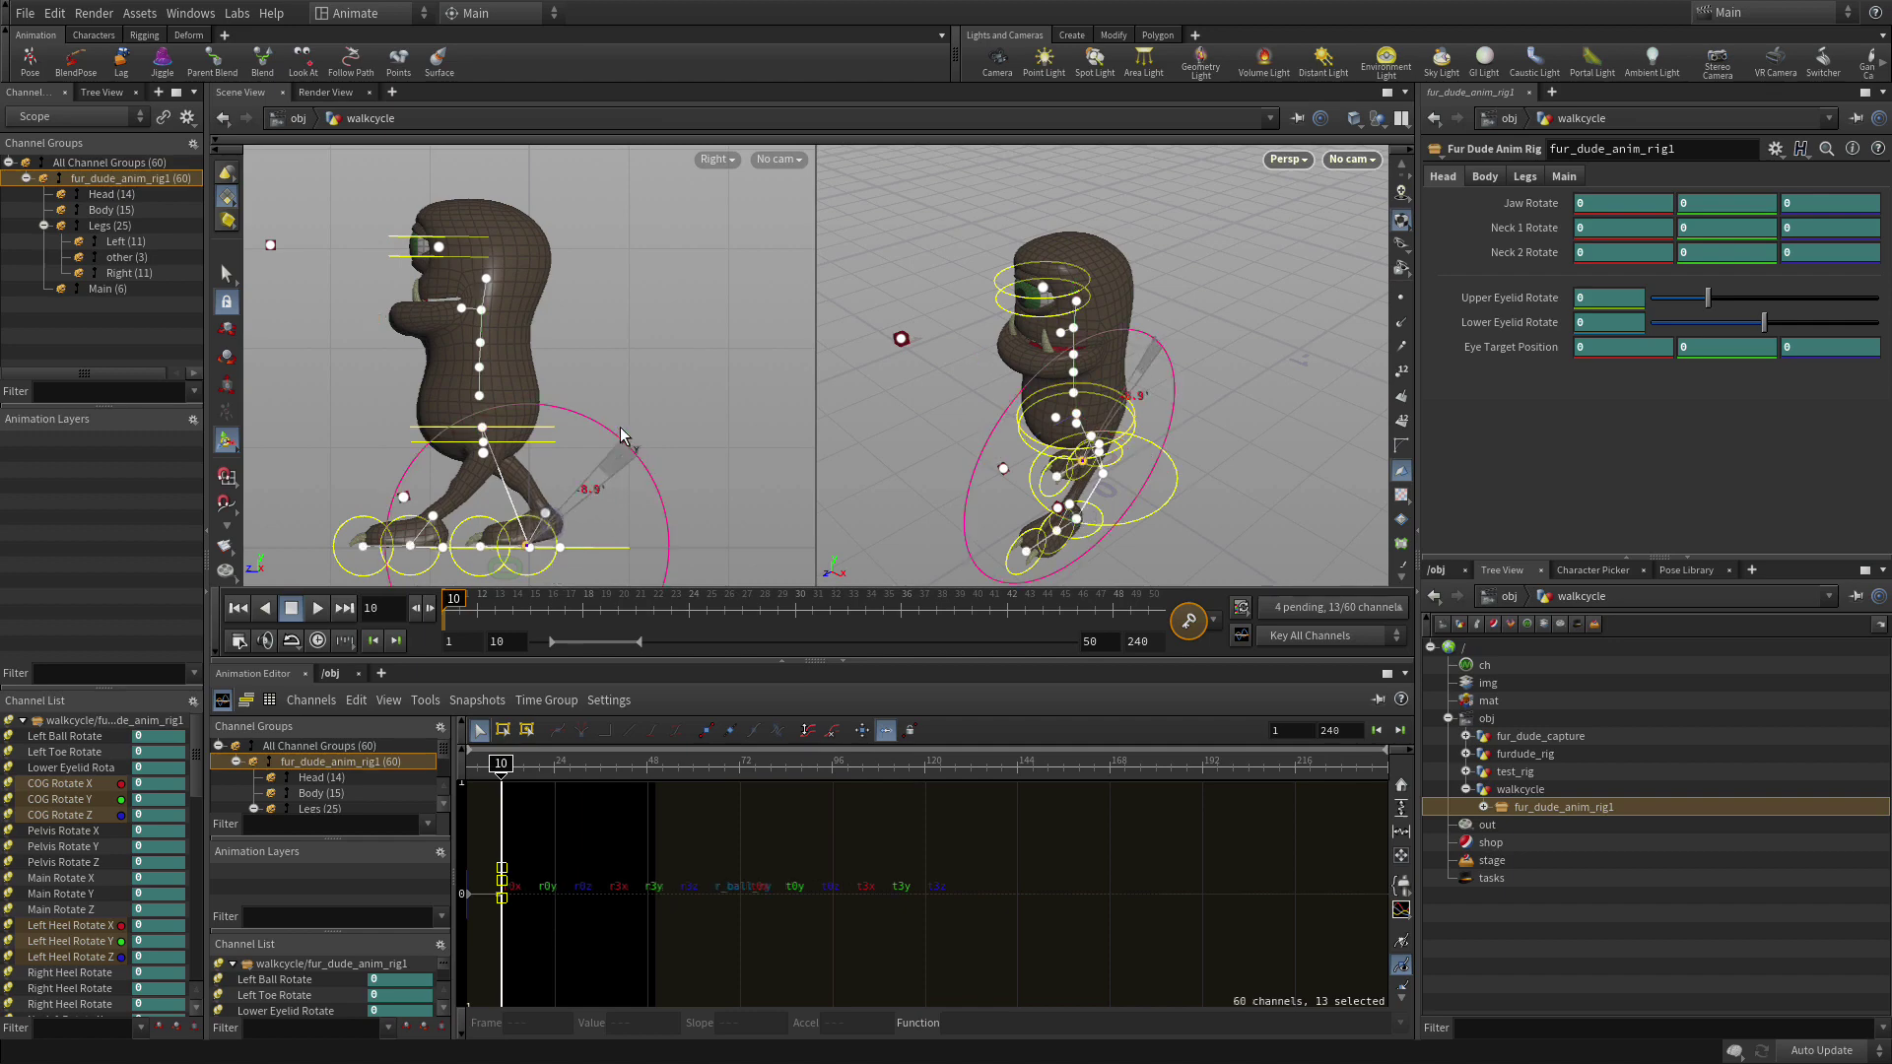
middle_drag(621, 428, 579, 387)
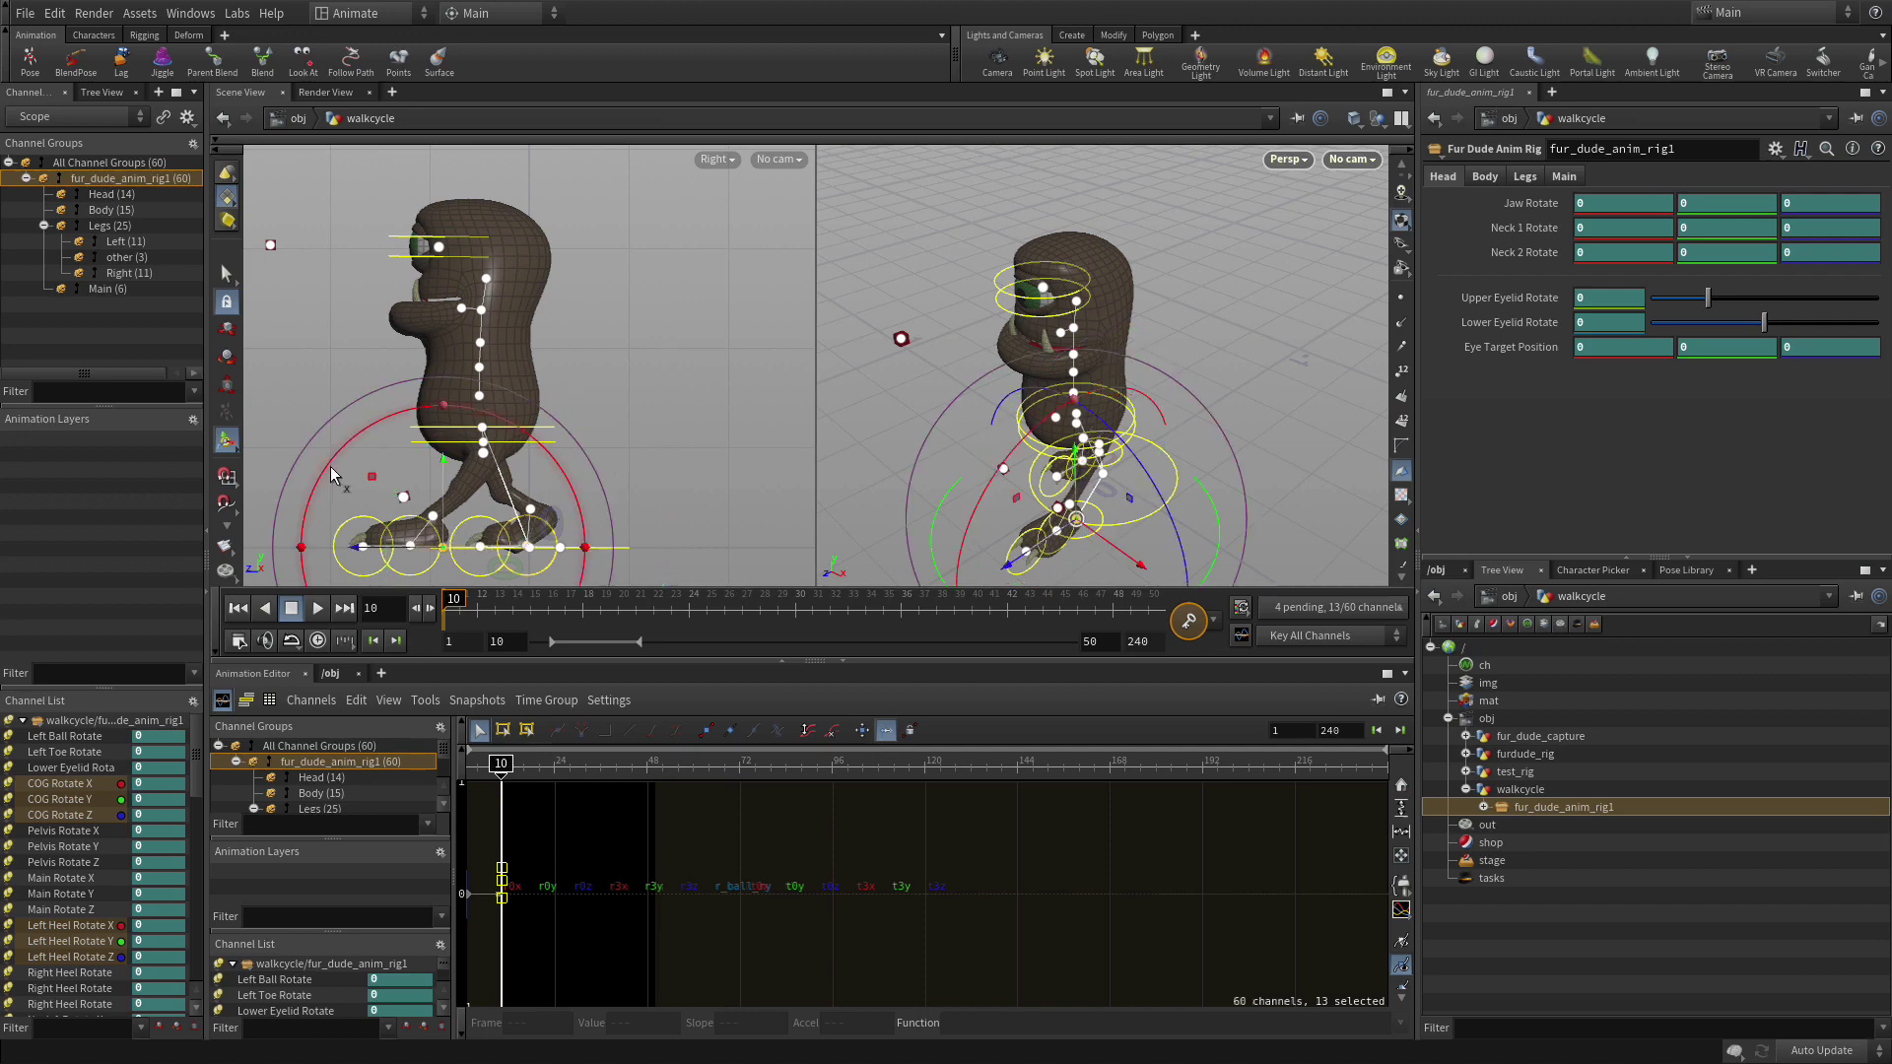
drag(335, 478, 373, 424)
Check the contact pose from the front and side, and keyframe all pinned rig channels at frame 10.
alt+drag(954, 396, 1073, 358)
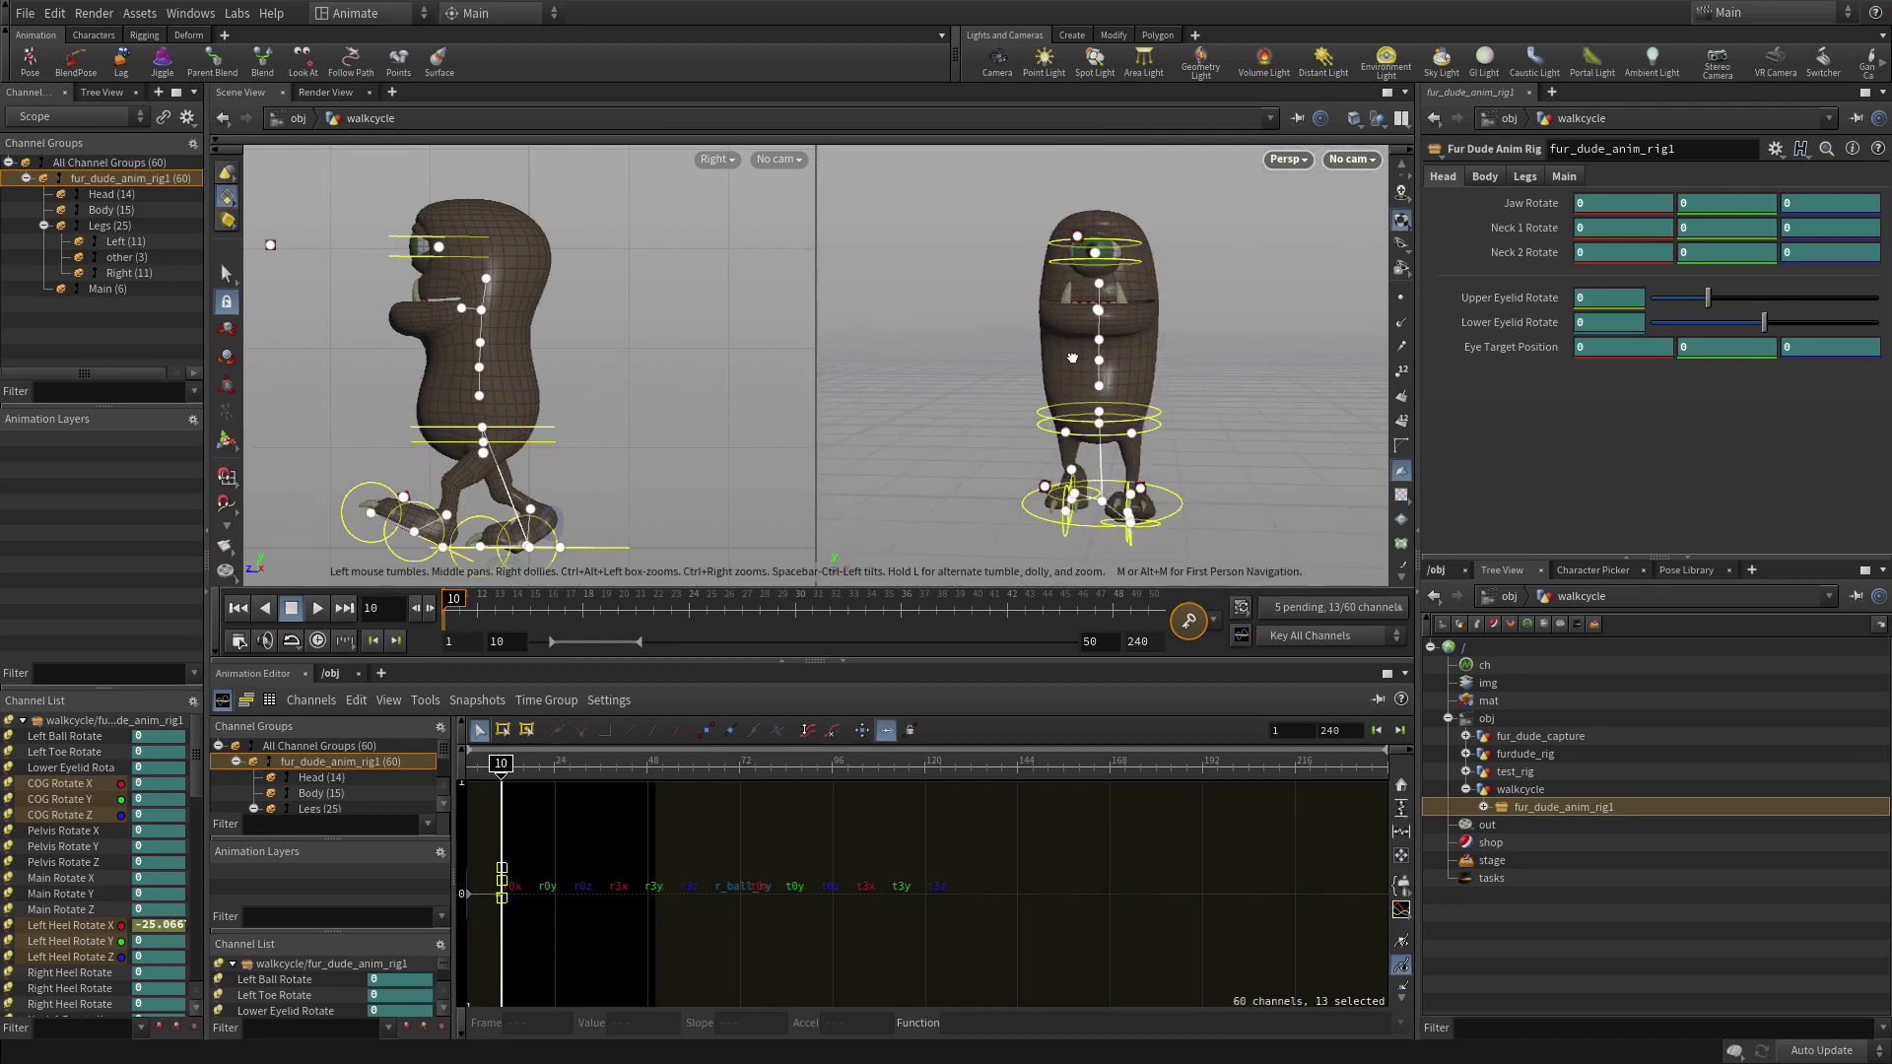
scroll(1263, 421, up, 1)
middle_drag(1260, 411, 1266, 411)
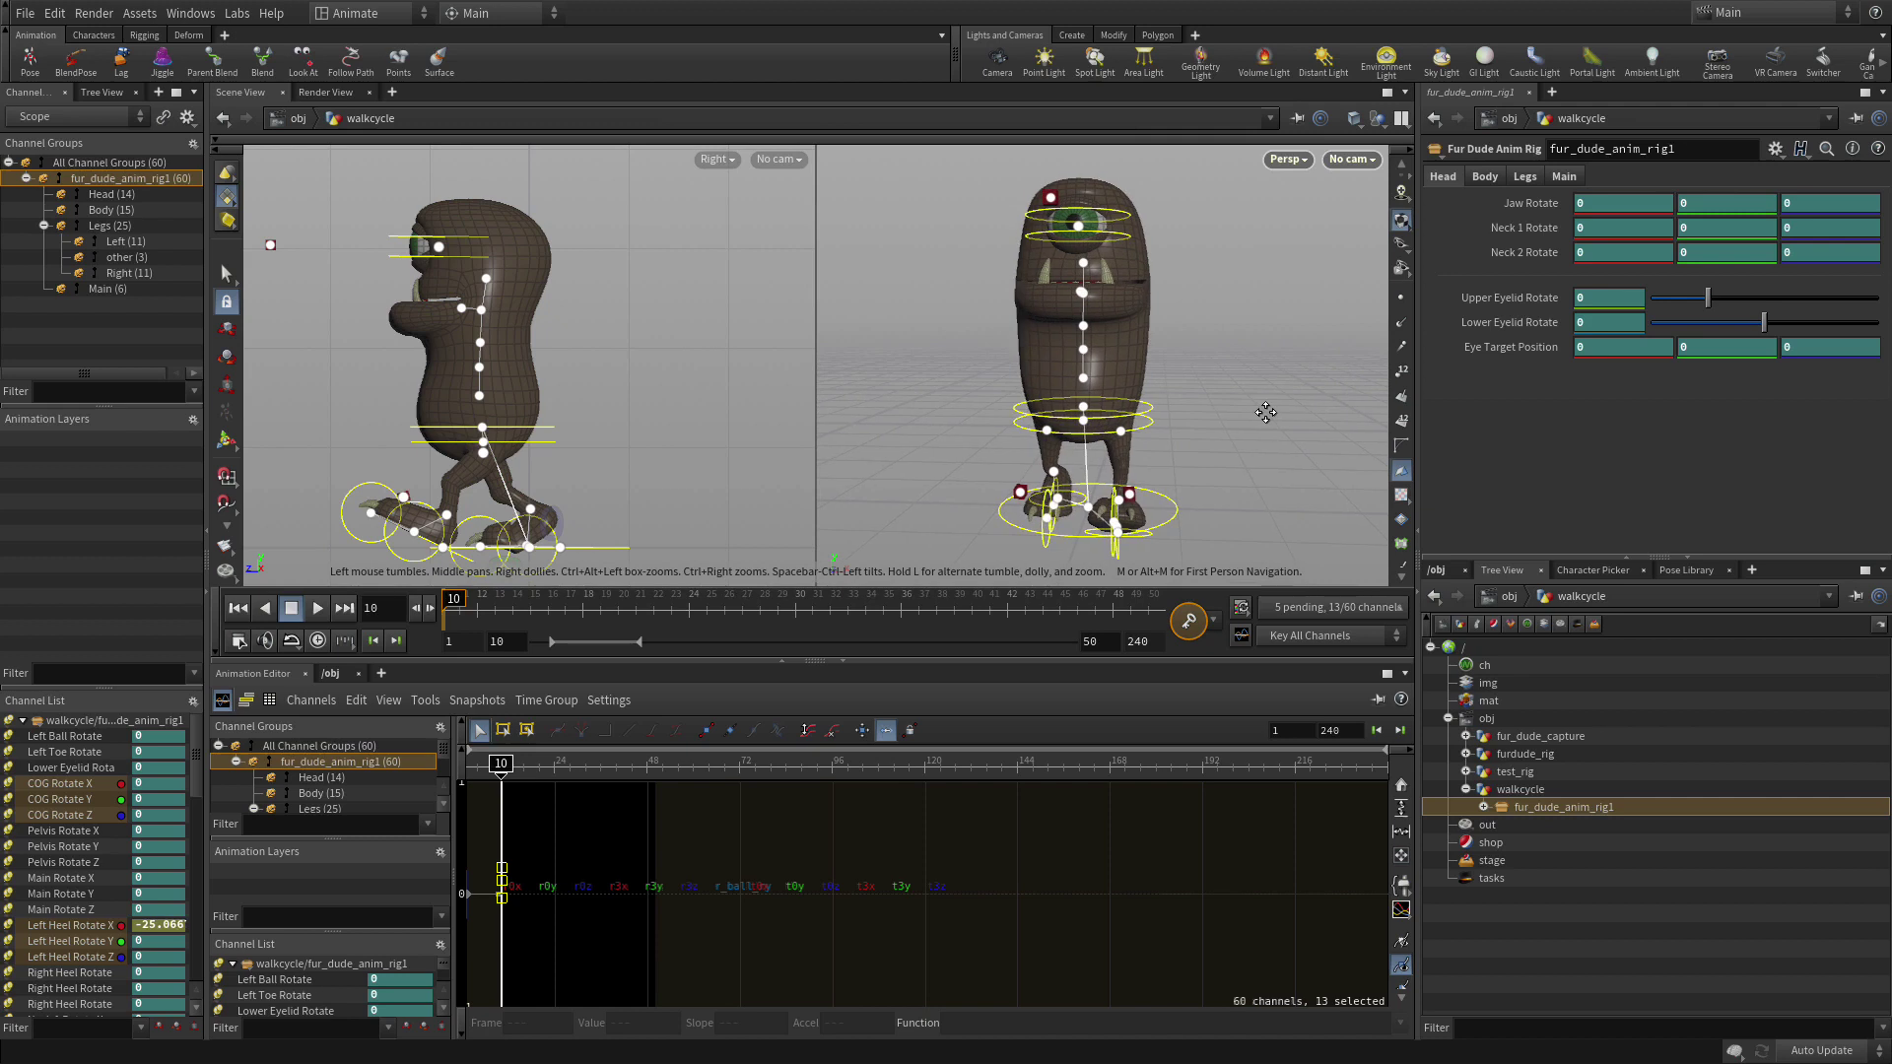
mouse_move(1245, 386)
mouse_down()
mouse_move(1224, 381)
mouse_move(1242, 379)
mouse_up()
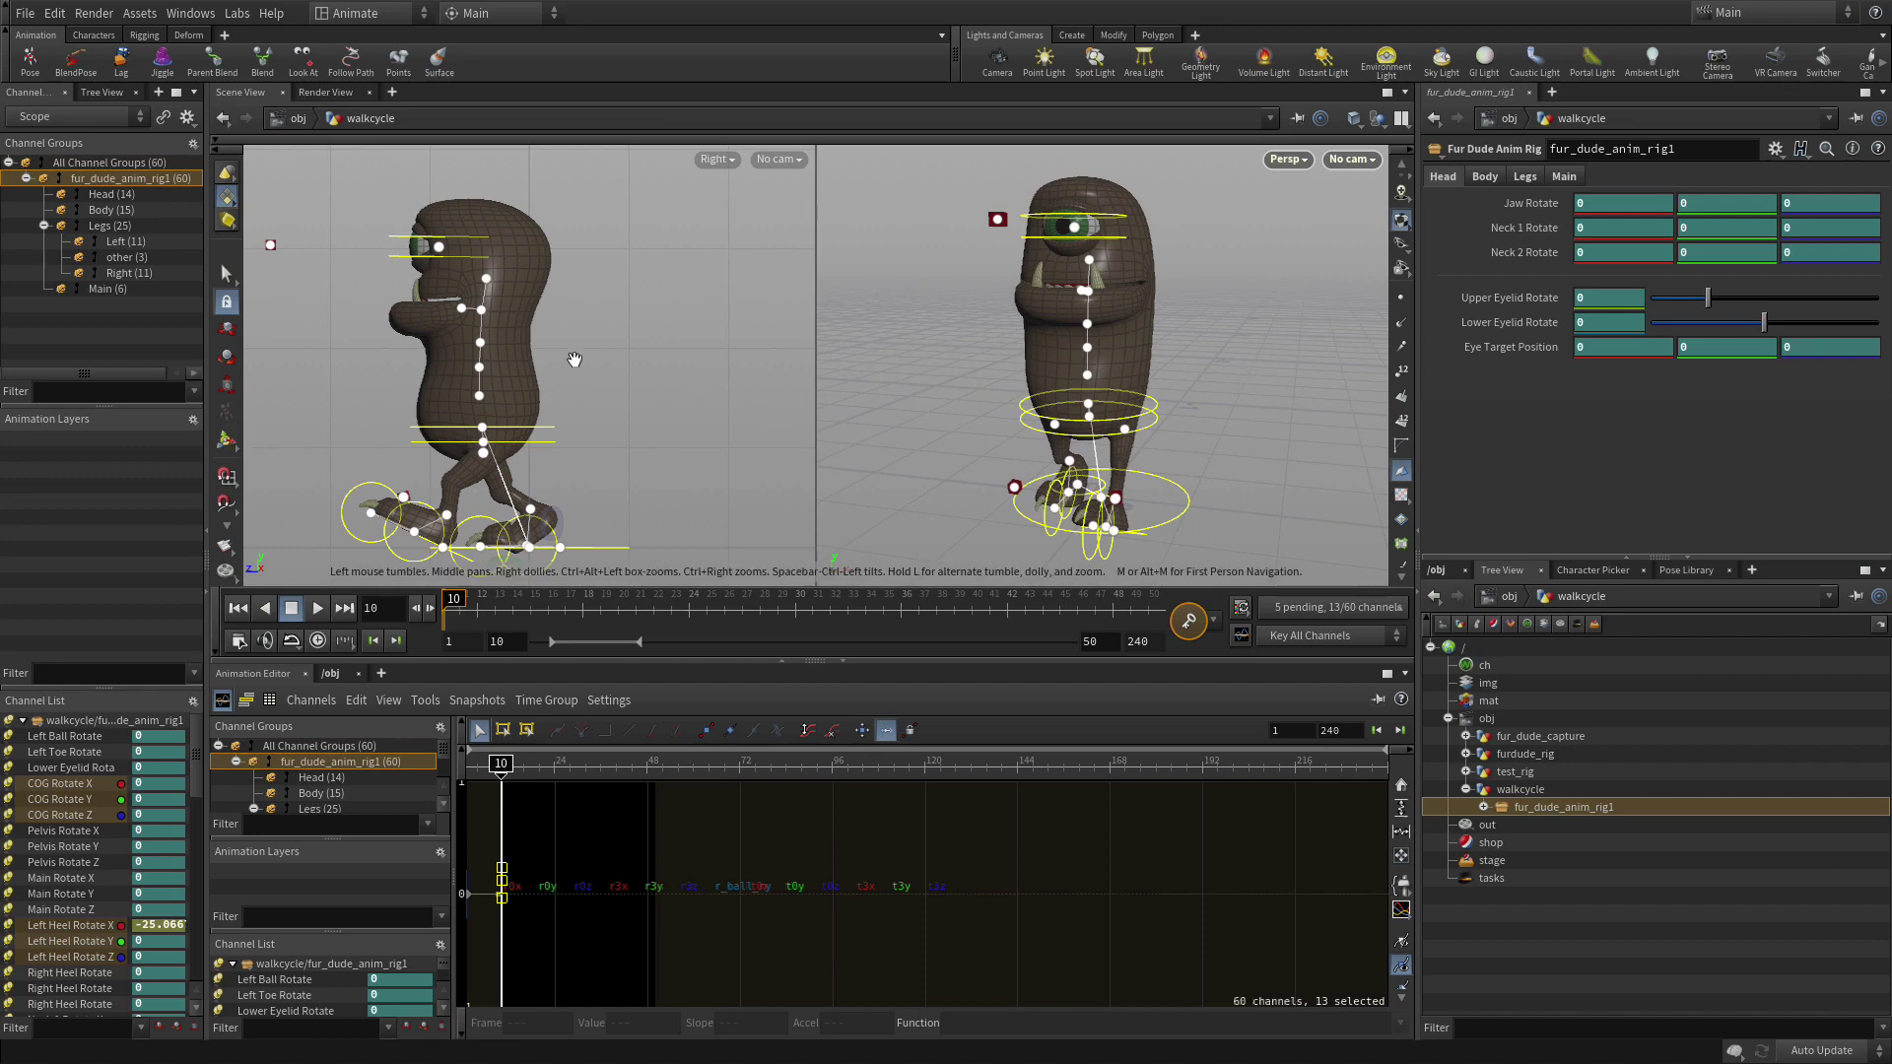
middle_drag(574, 361, 641, 345)
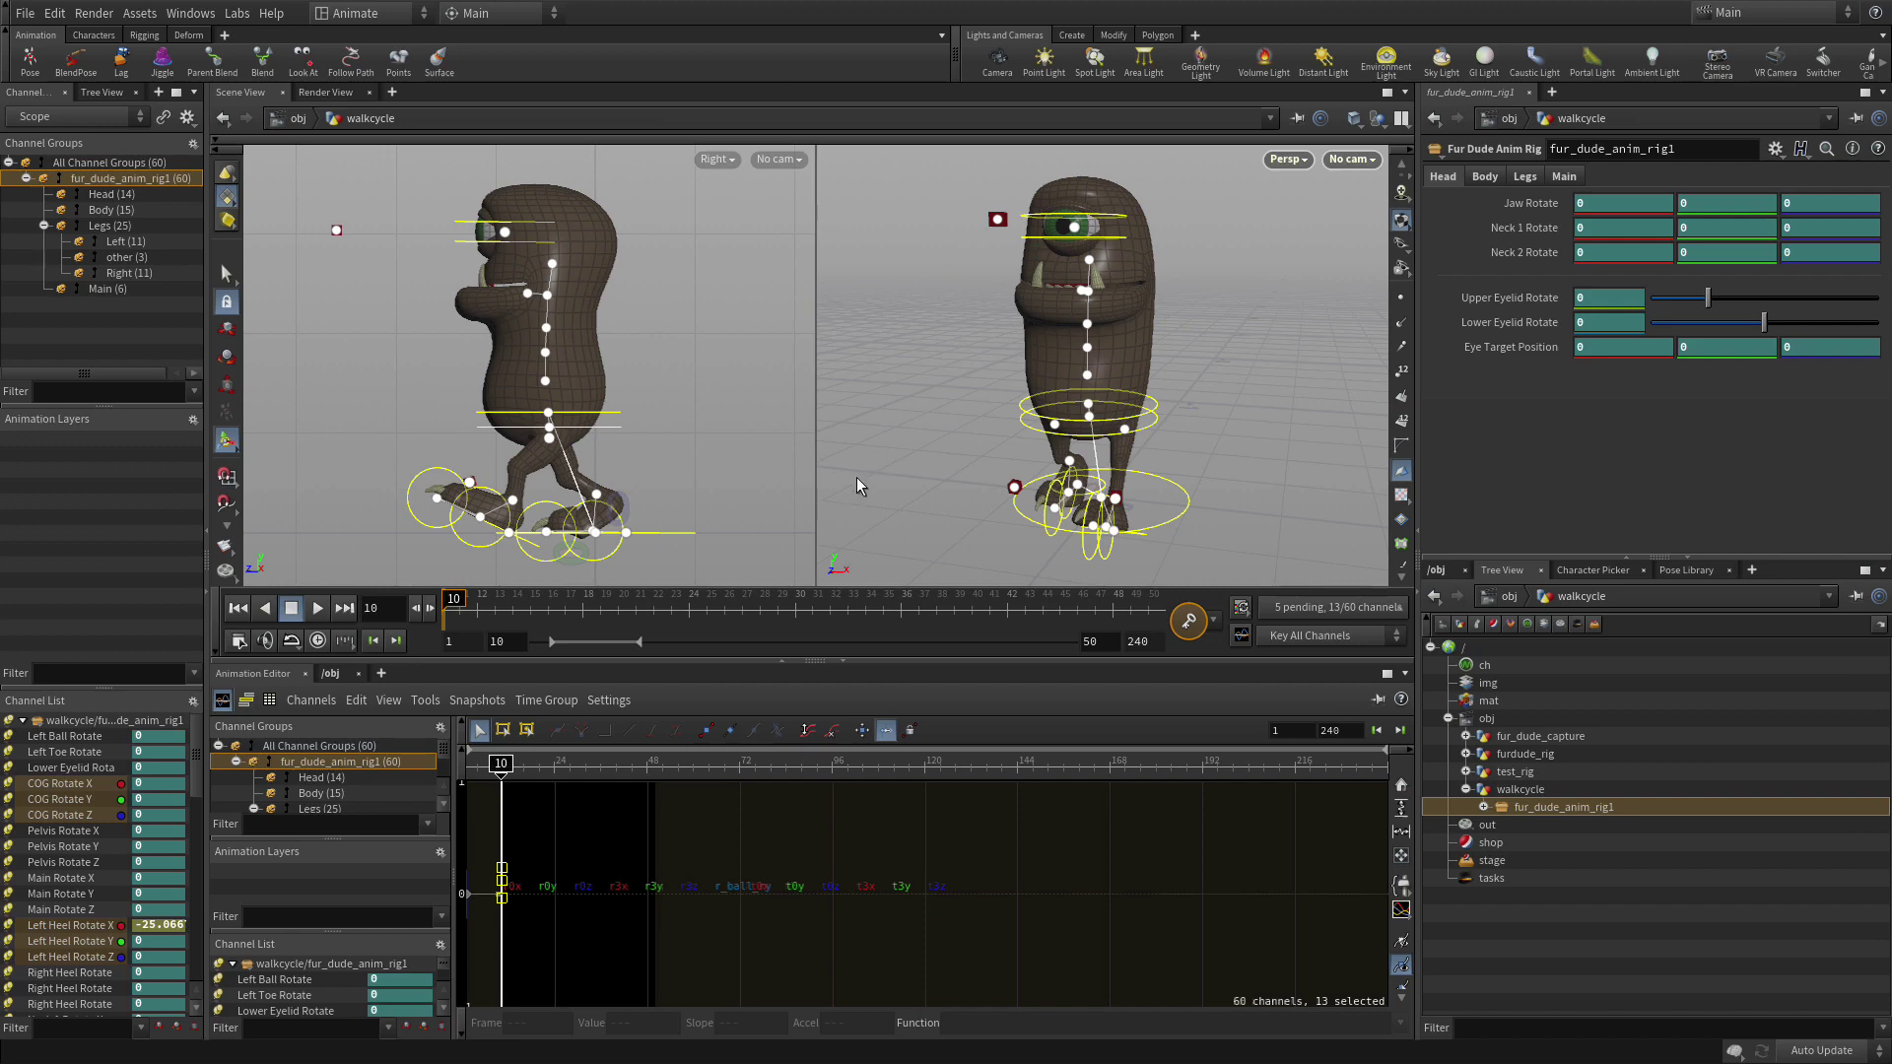
key(k)
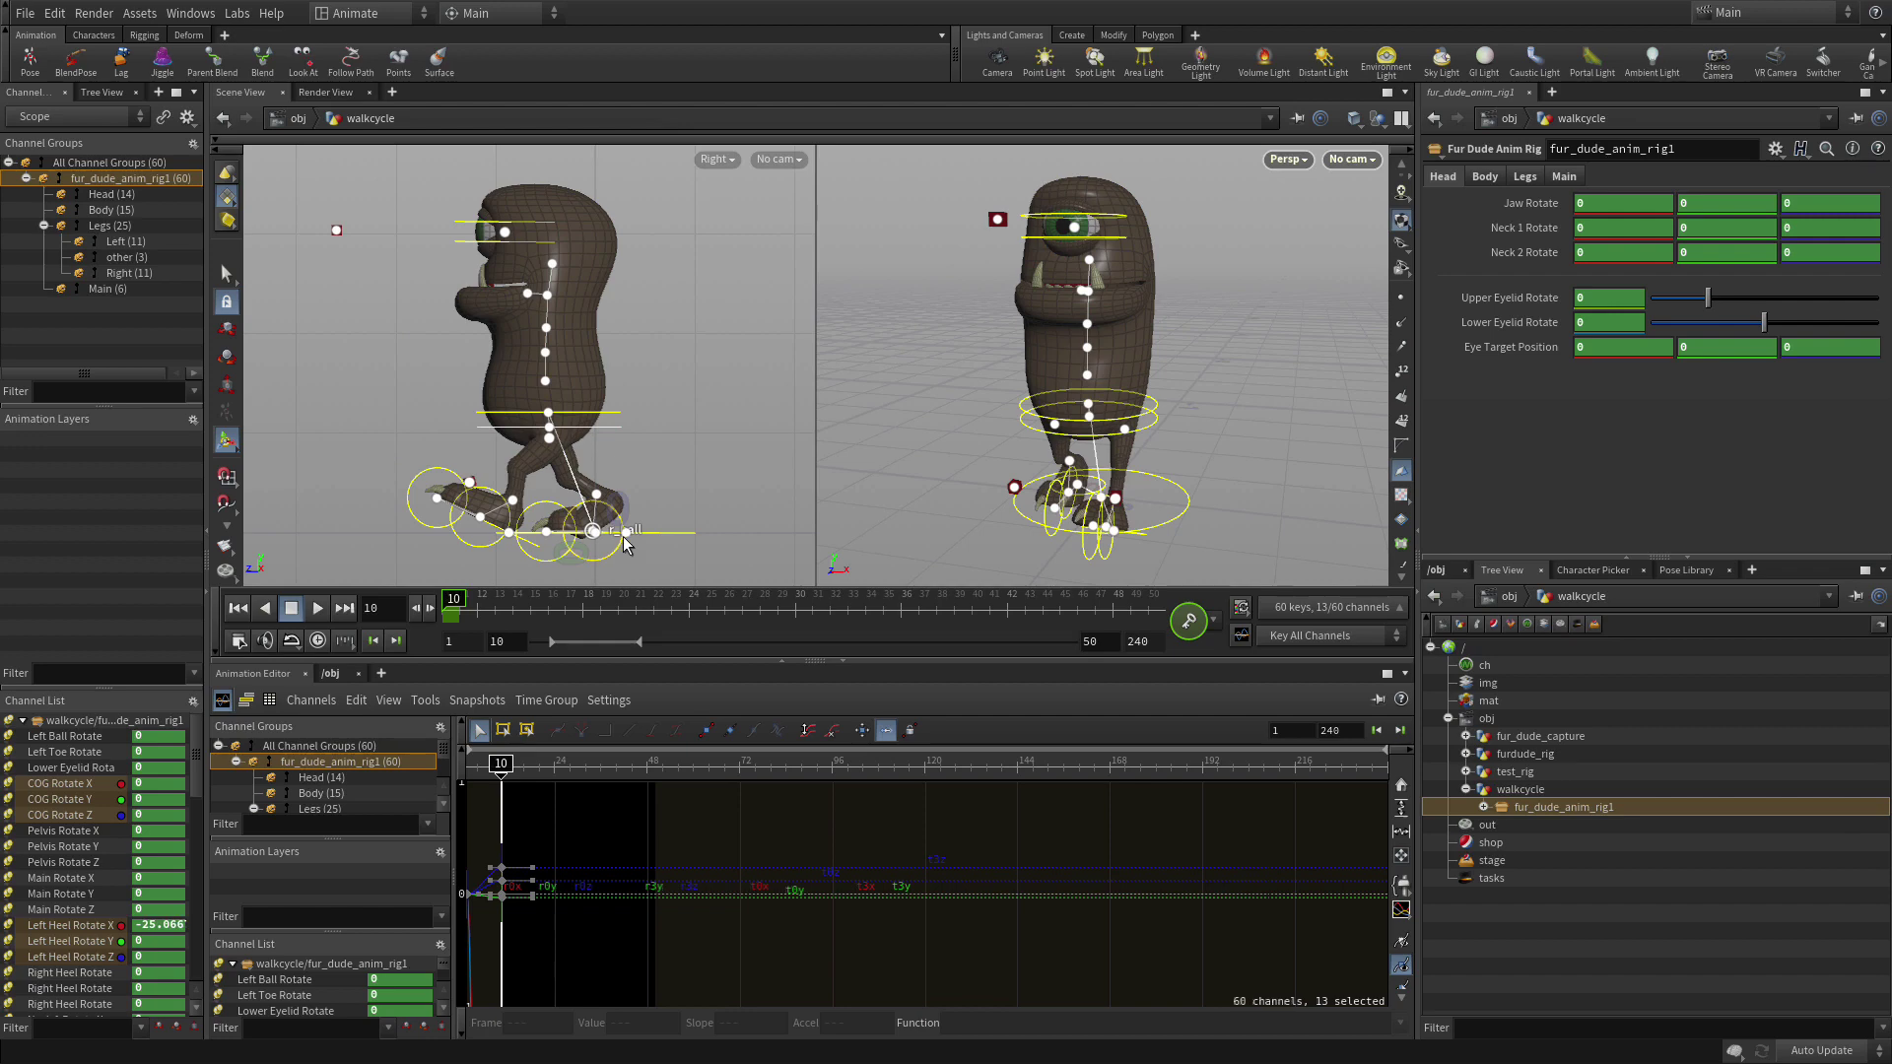
Go to frame 15 and keyframe all pinned rig channels there.
click(510, 603)
drag(510, 605, 530, 604)
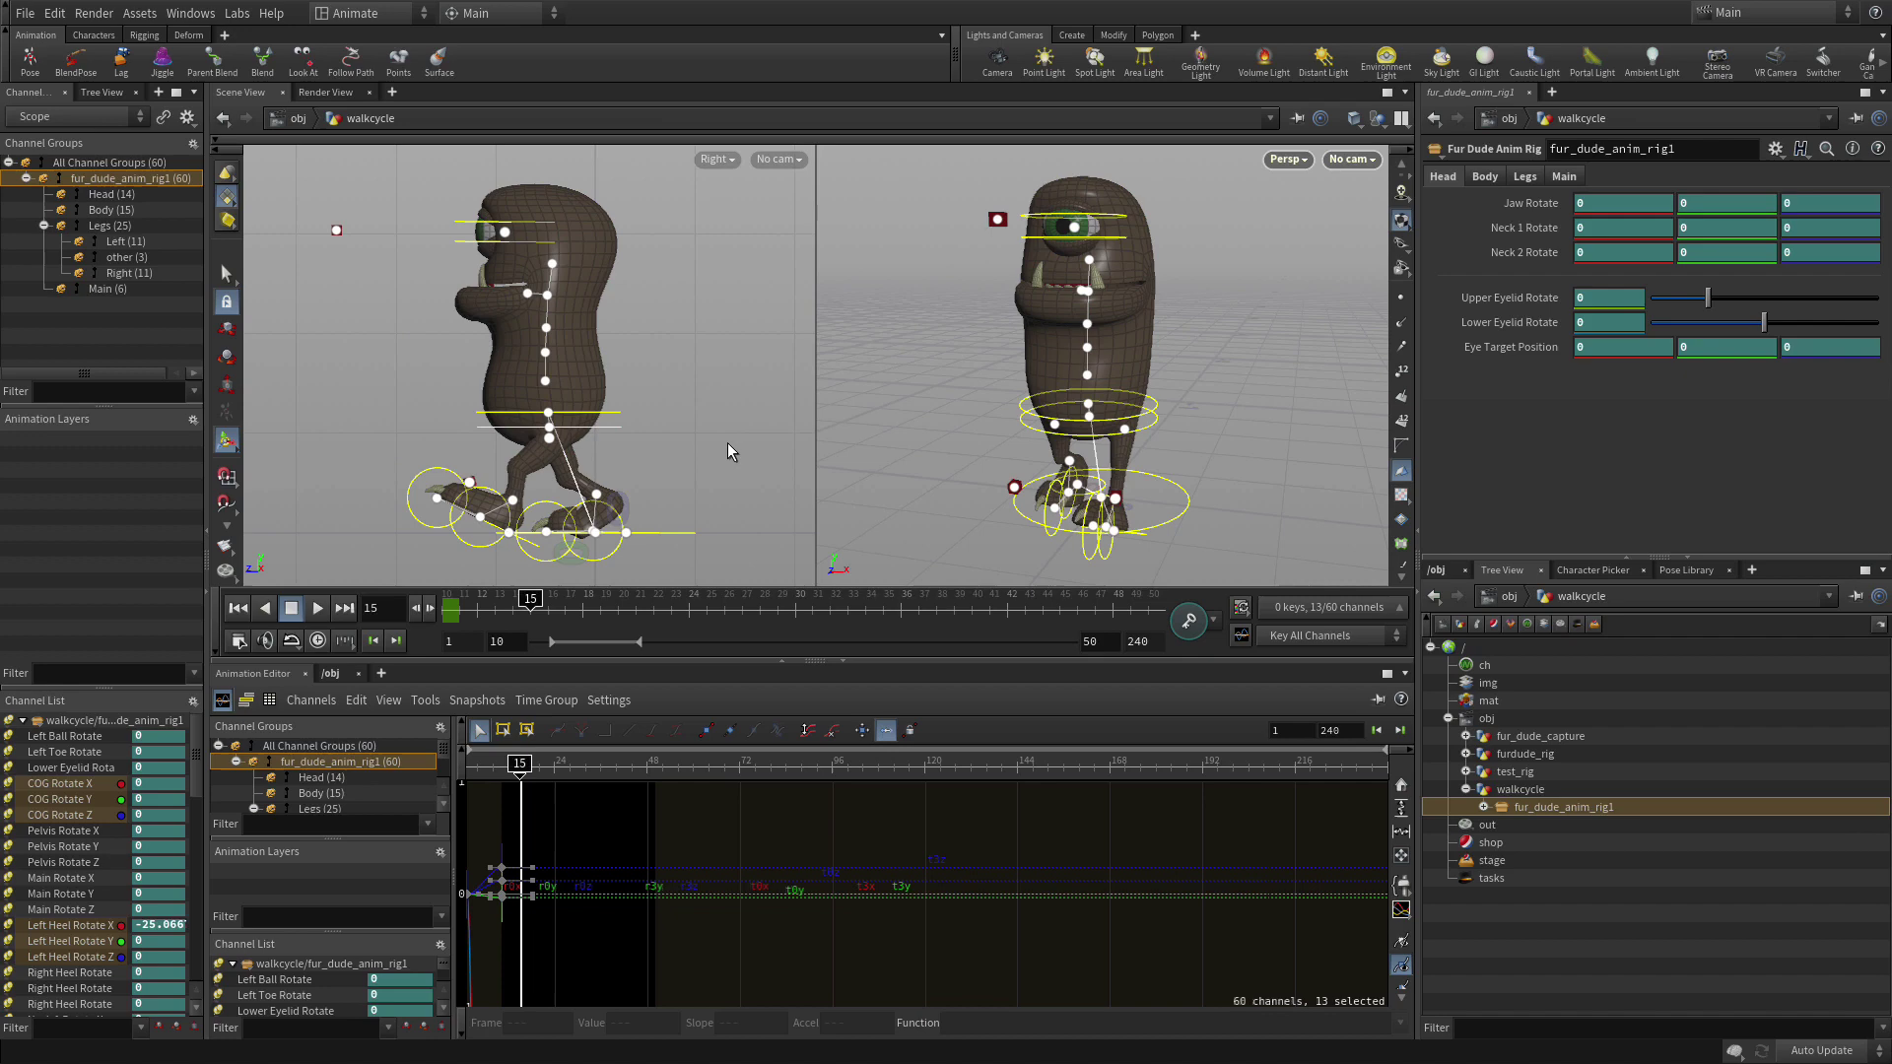
key(k)
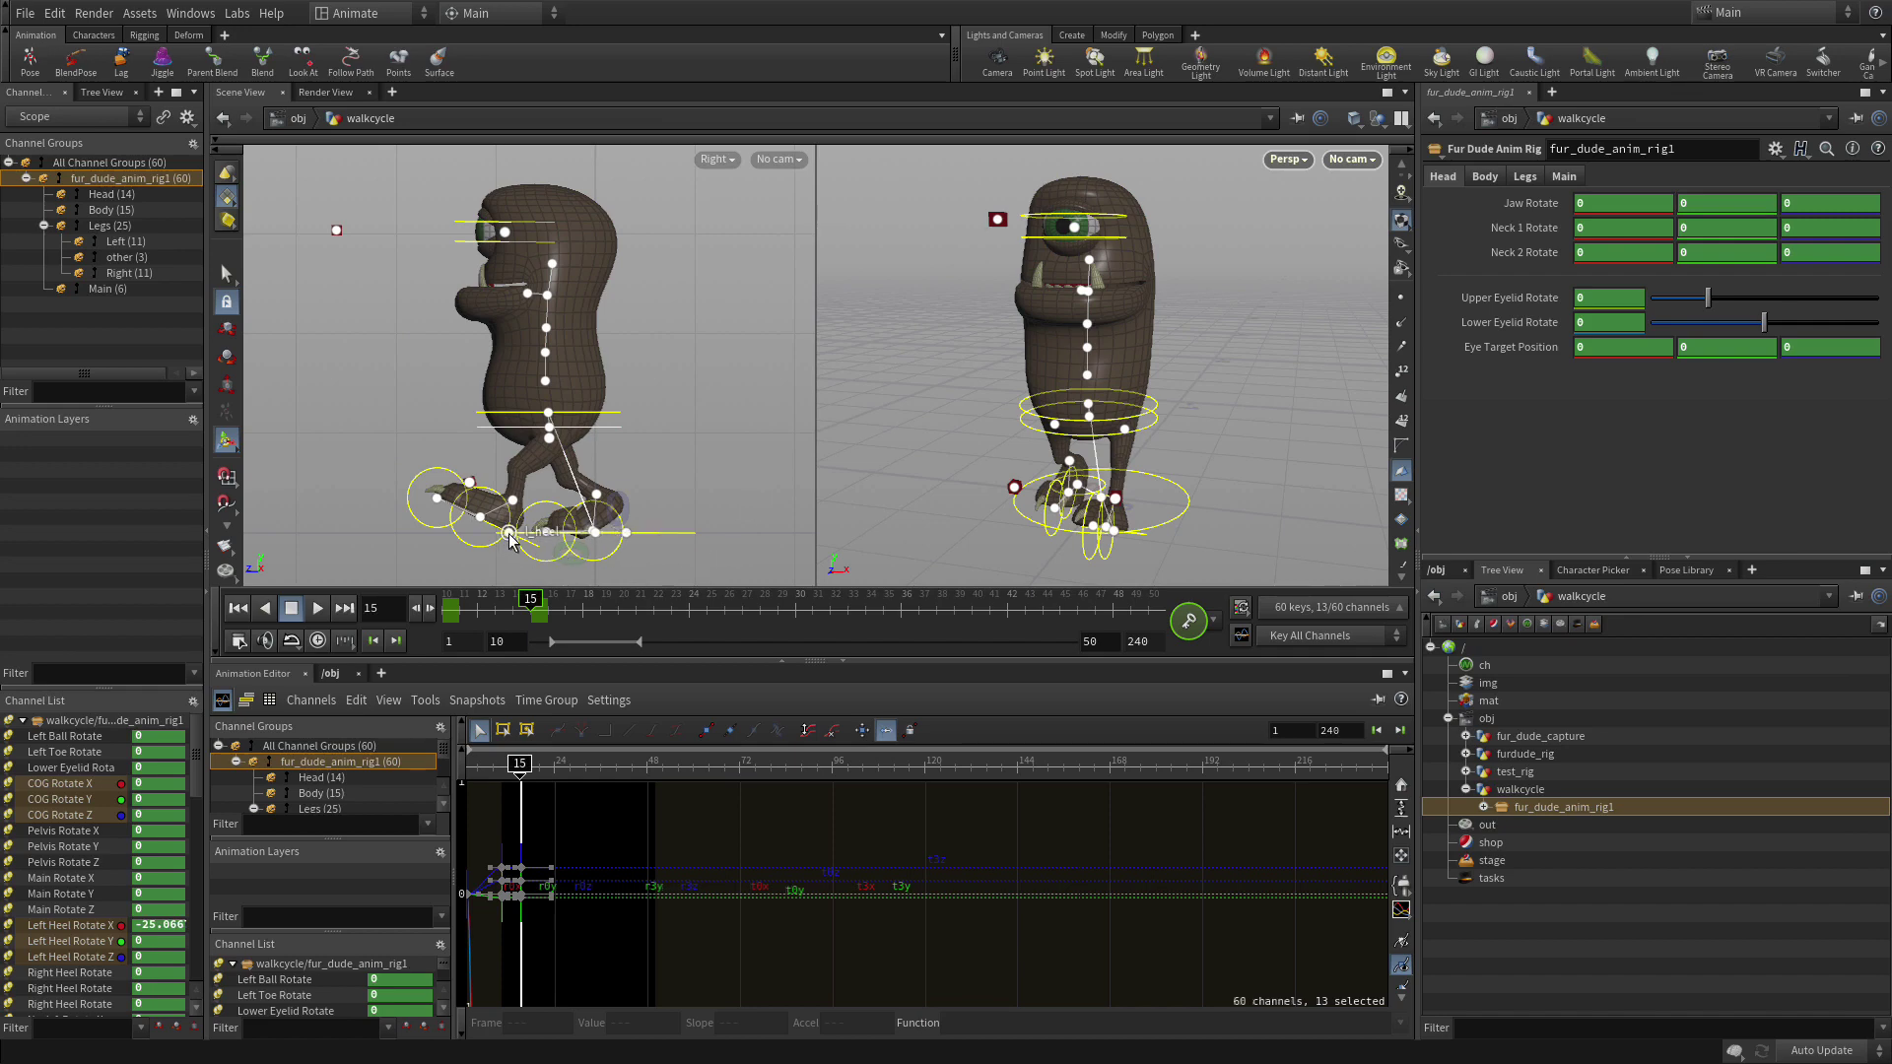
At frame 15, rotate the left heel to about 0.7° in X so the foot lies flat, and move the COG forward over it.
drag(509, 539, 341, 479)
click(548, 414)
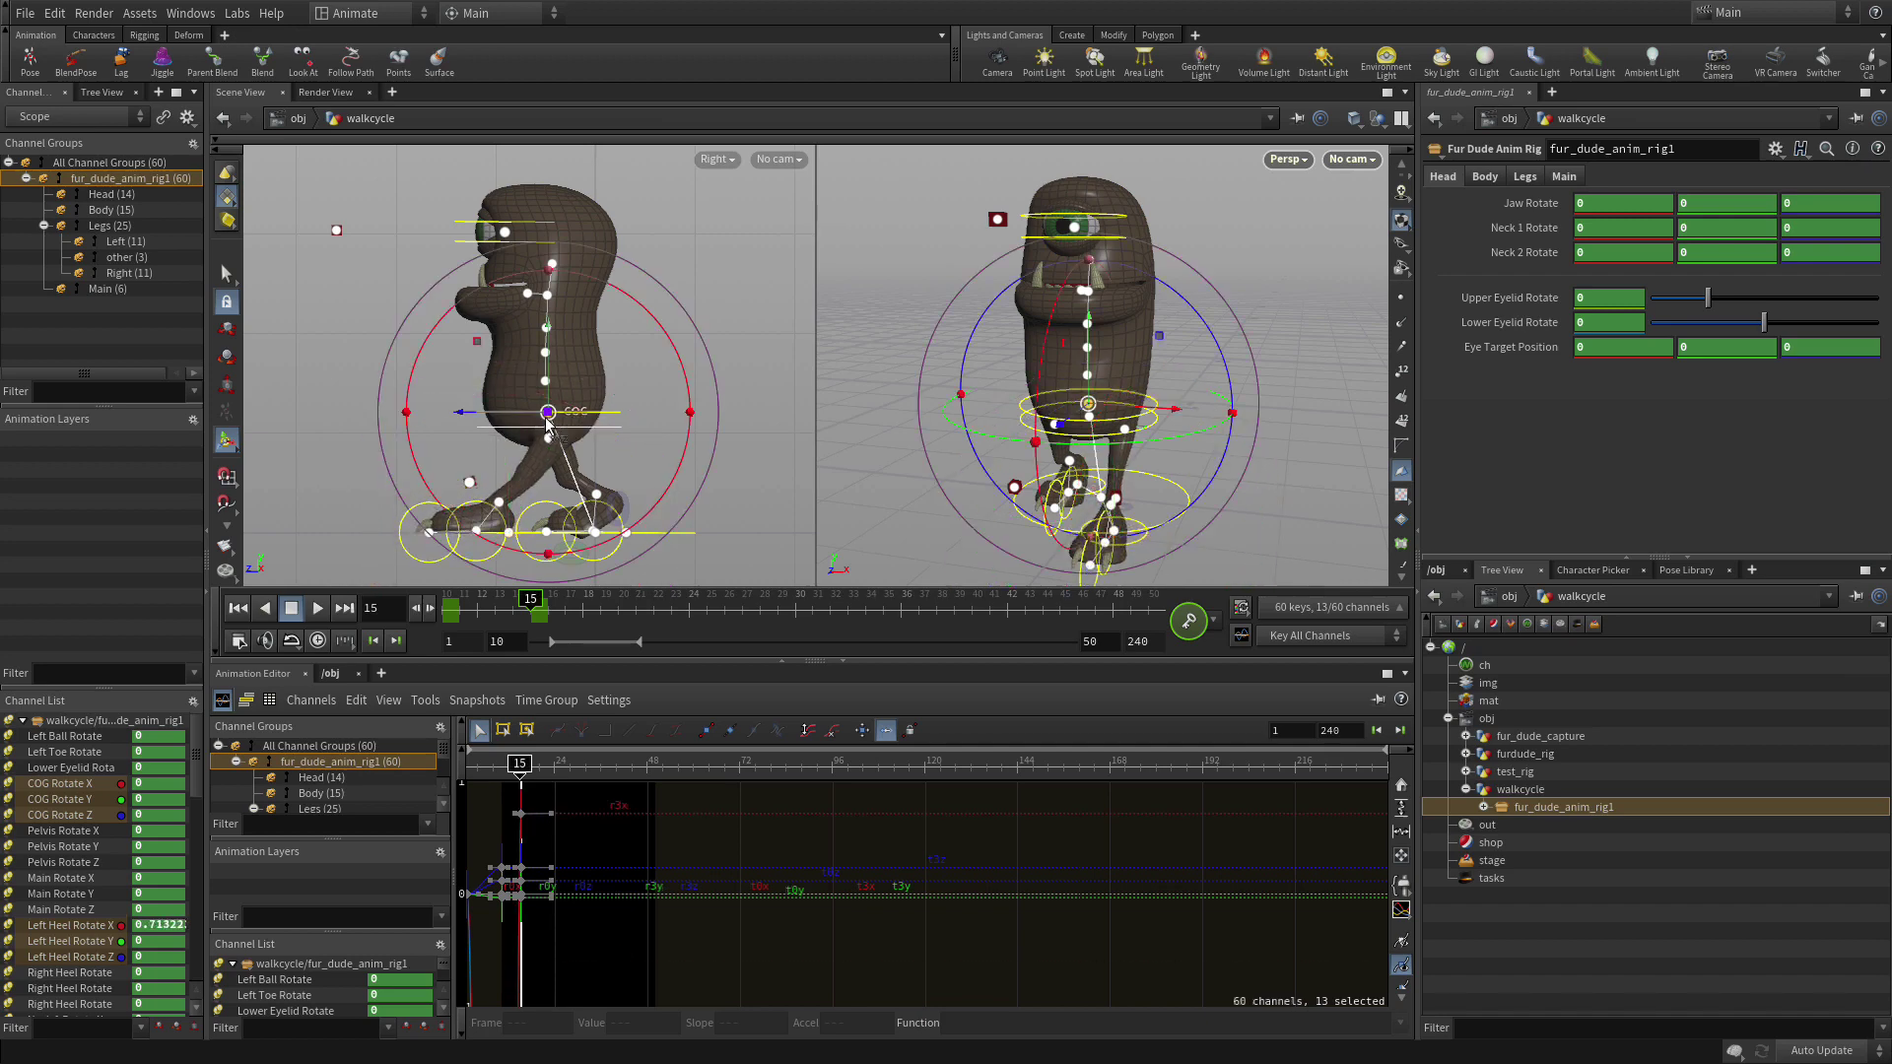
drag(548, 414, 446, 414)
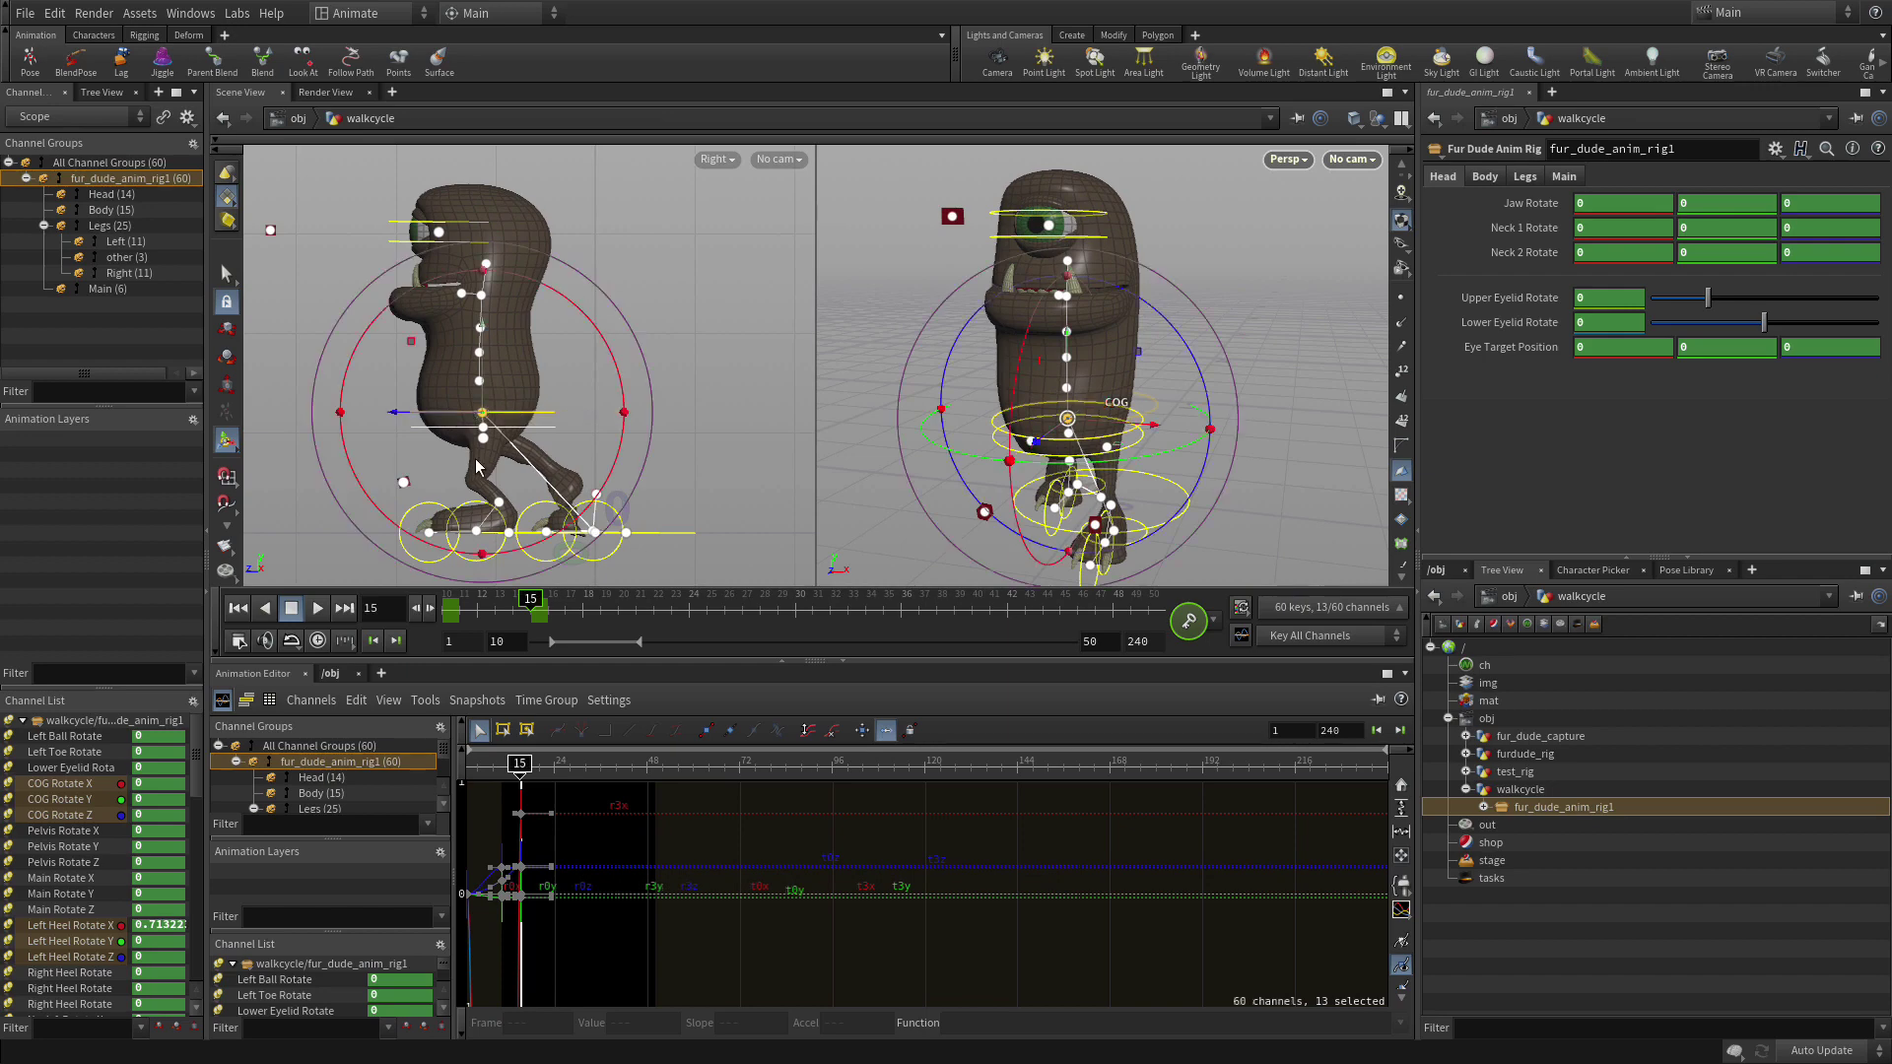
shift+click(627, 538)
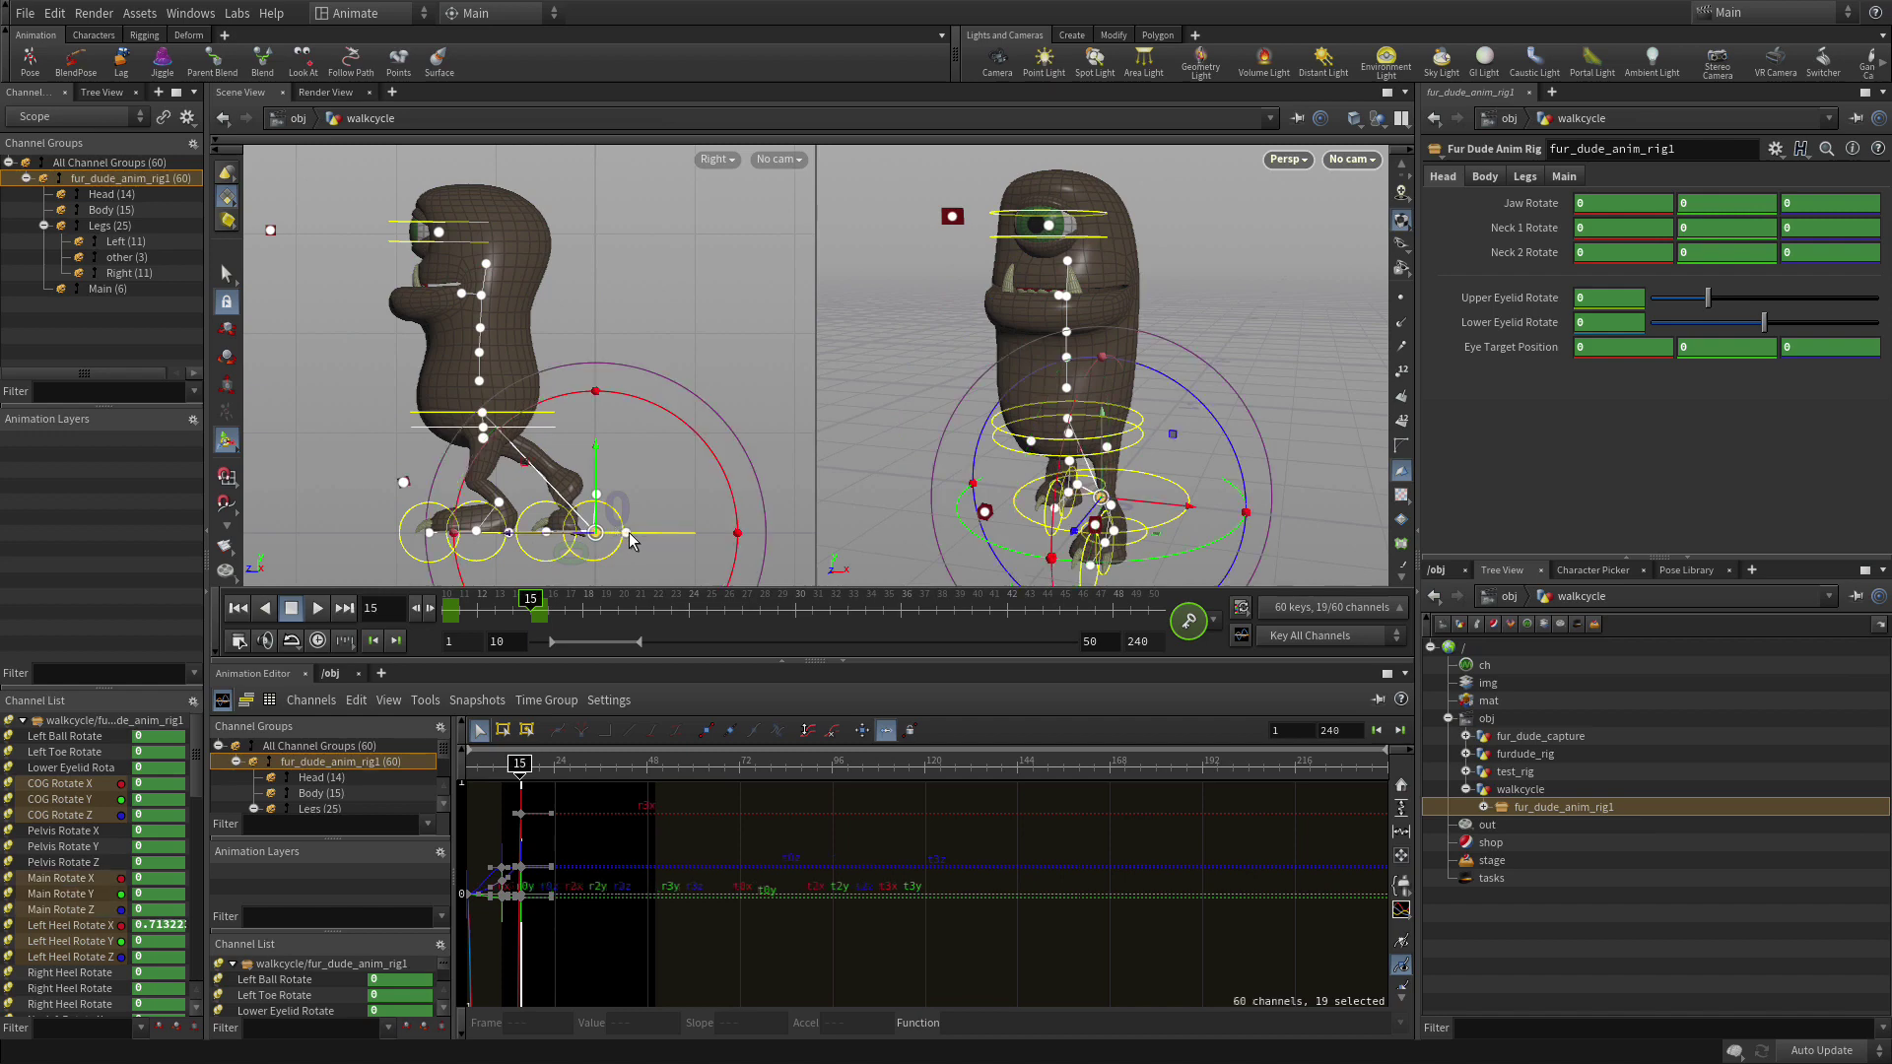
drag(597, 533, 565, 525)
key(ctrl+z)
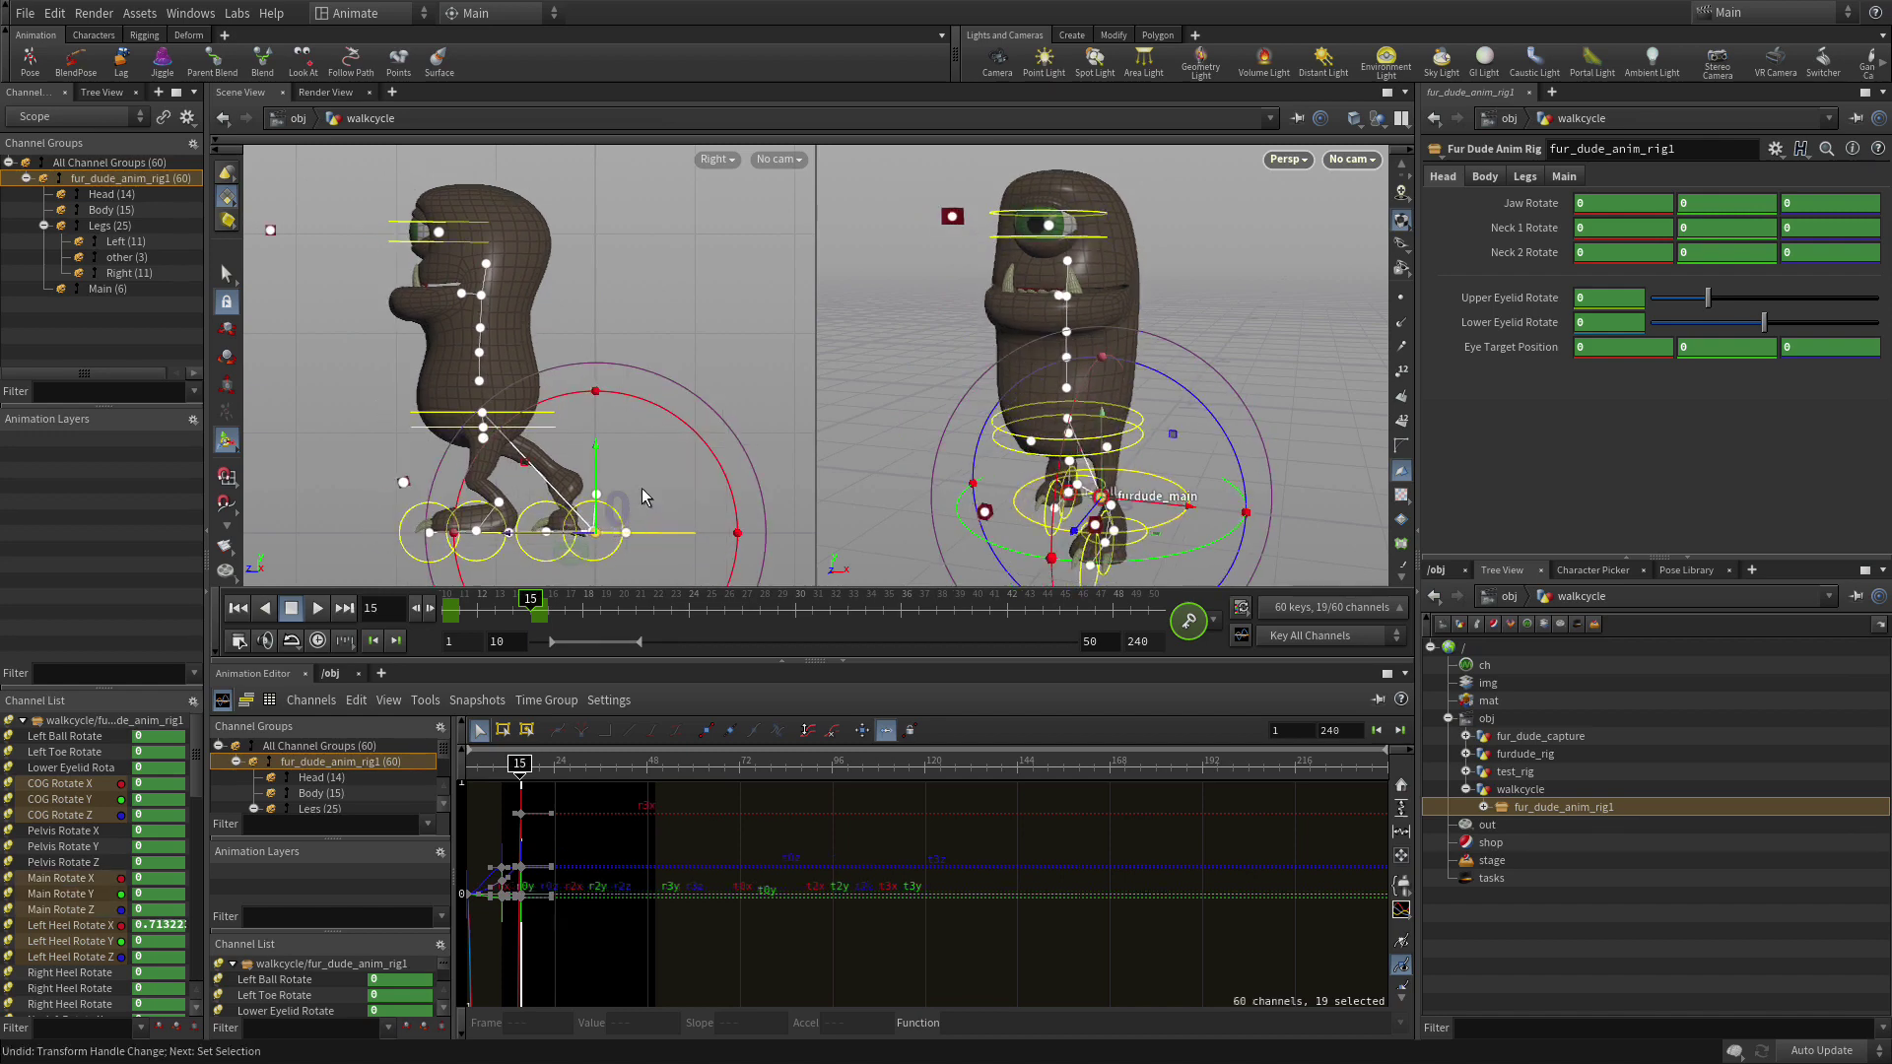
At frame 15, lift the right heel forward beside the left foot and rotate the right ball to level the foot.
alt+drag(1140, 478, 1083, 481)
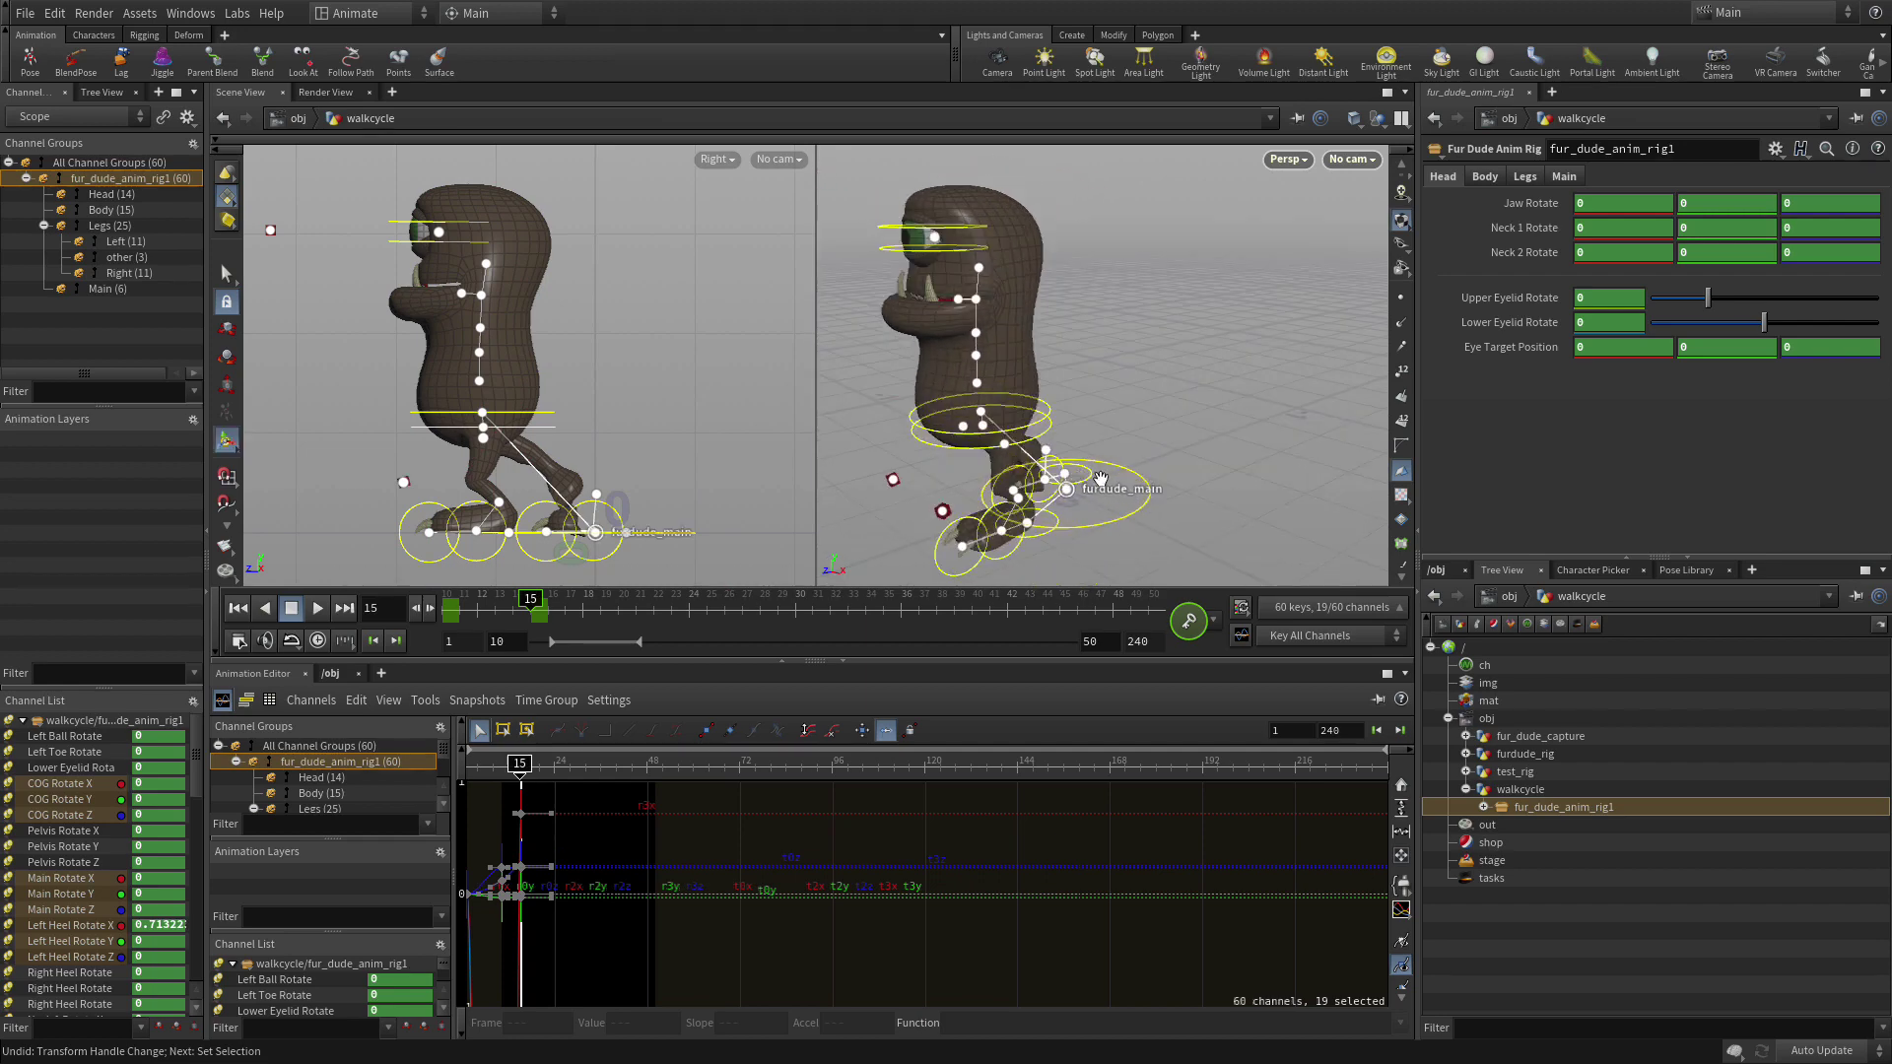
click(1094, 485)
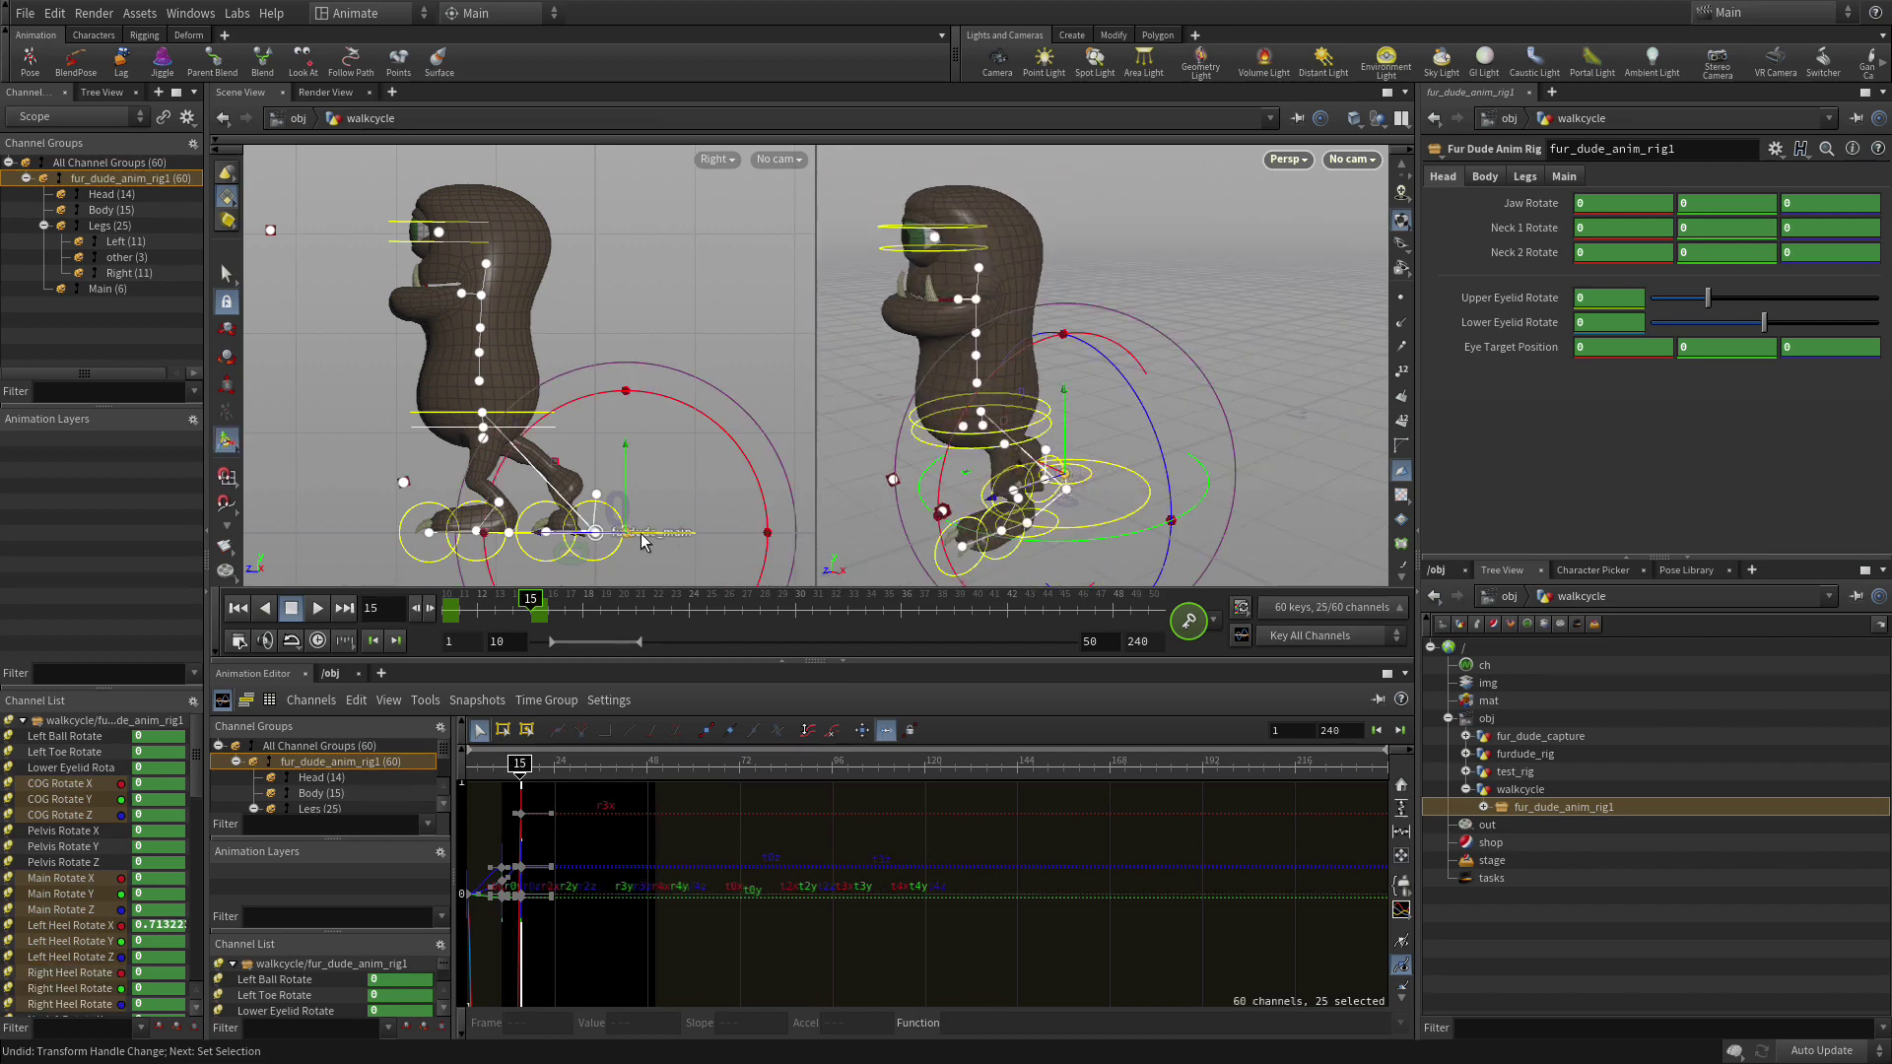
drag(629, 537, 519, 504)
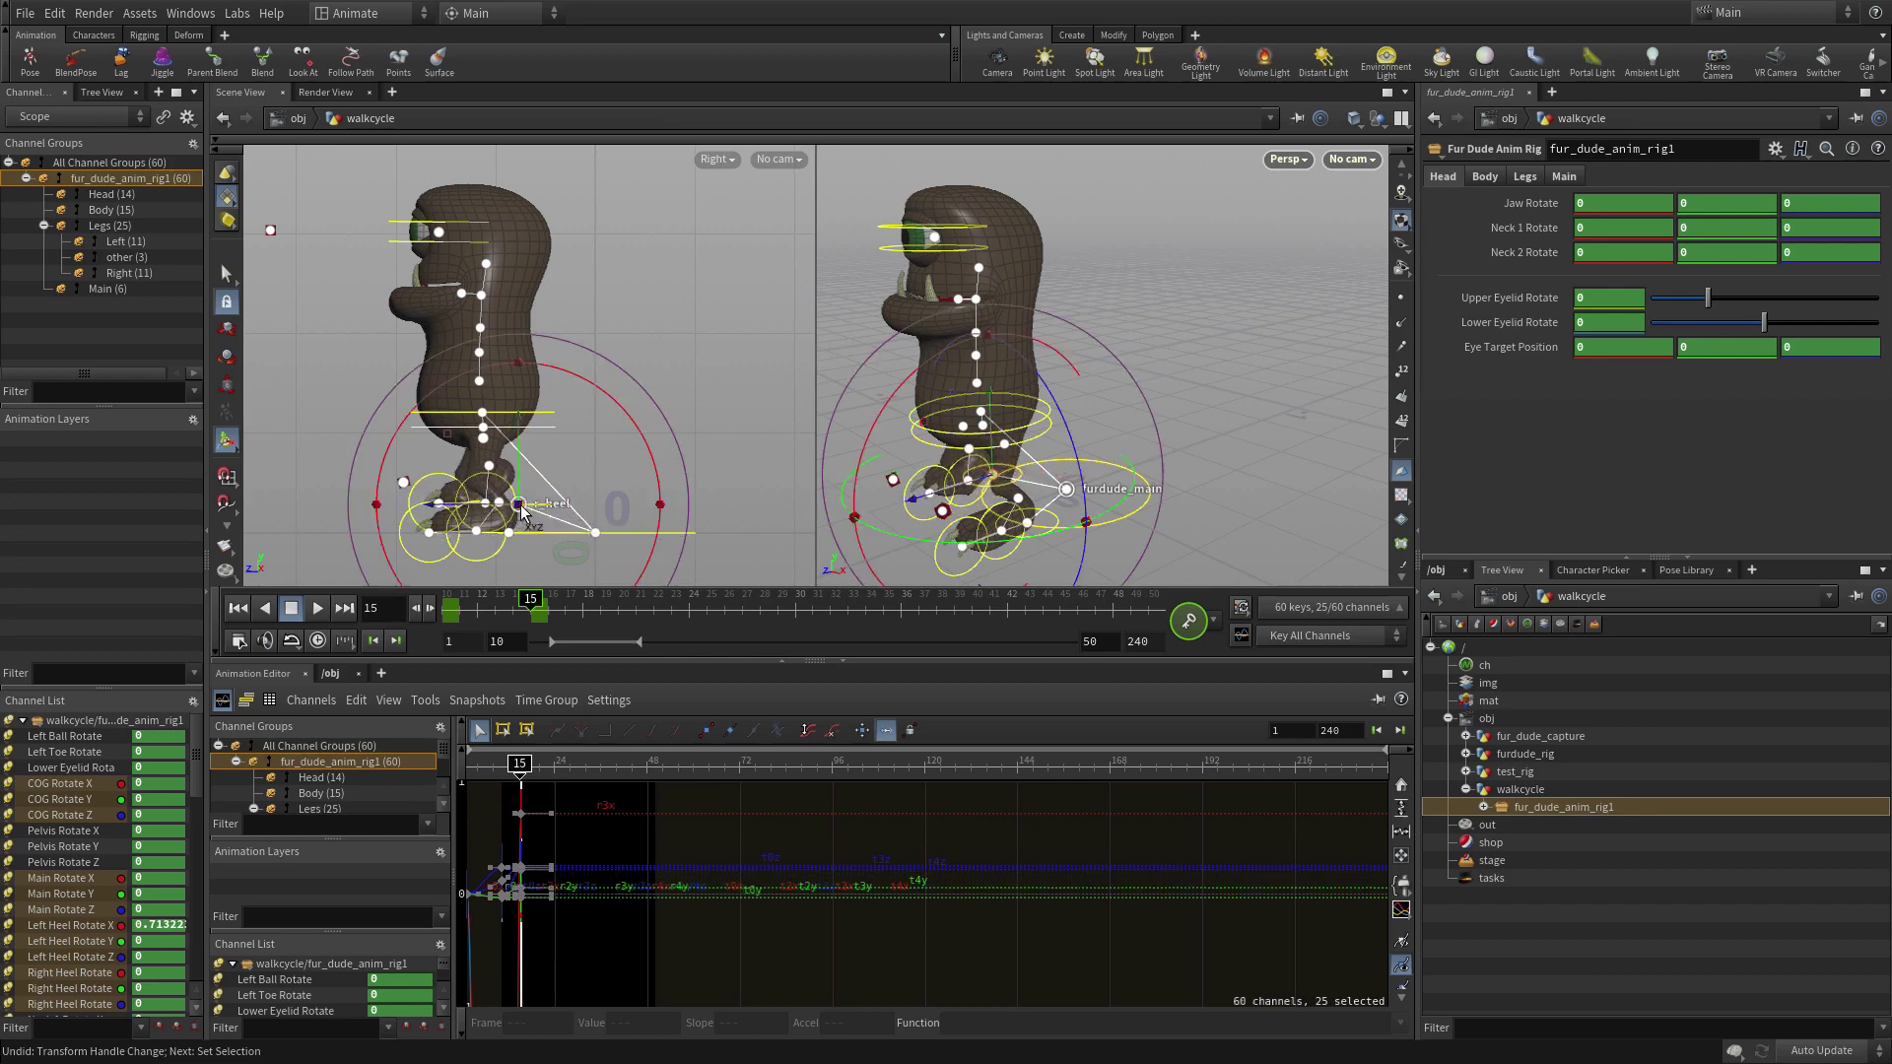
click(572, 459)
click(485, 503)
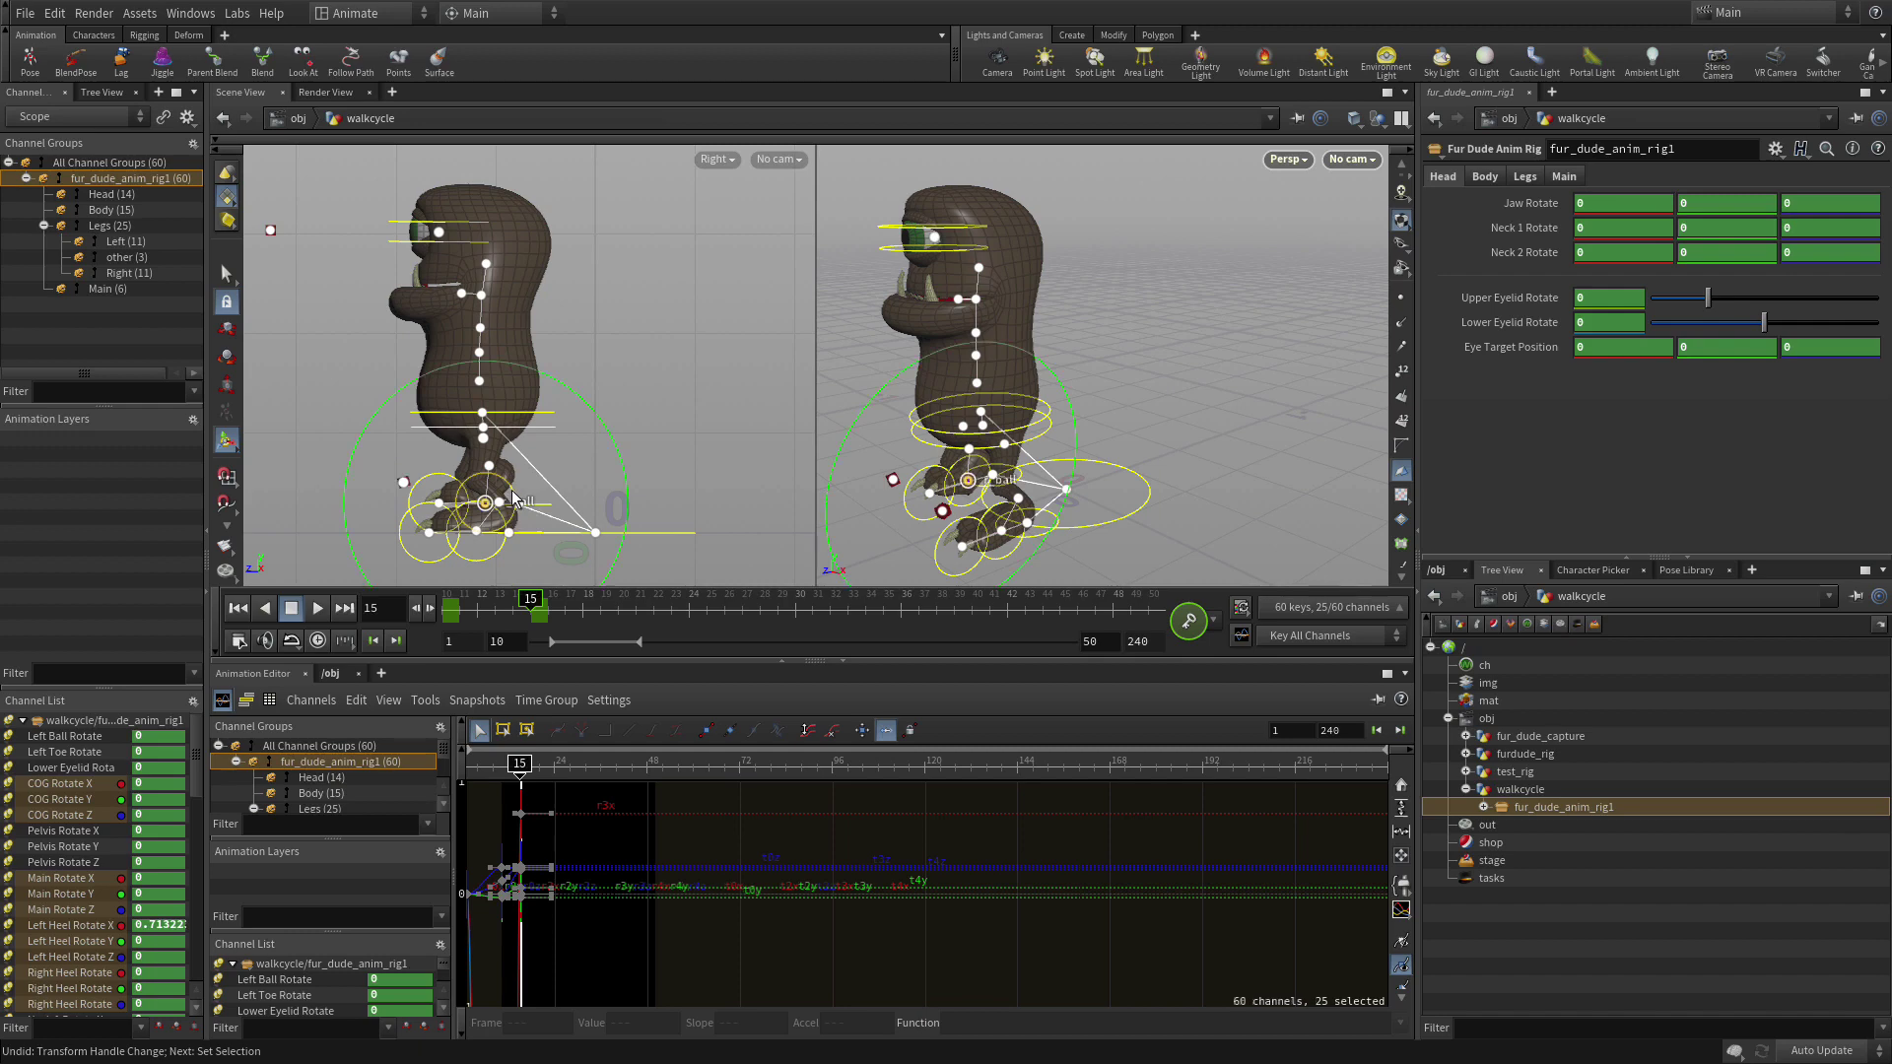
drag(573, 399, 621, 506)
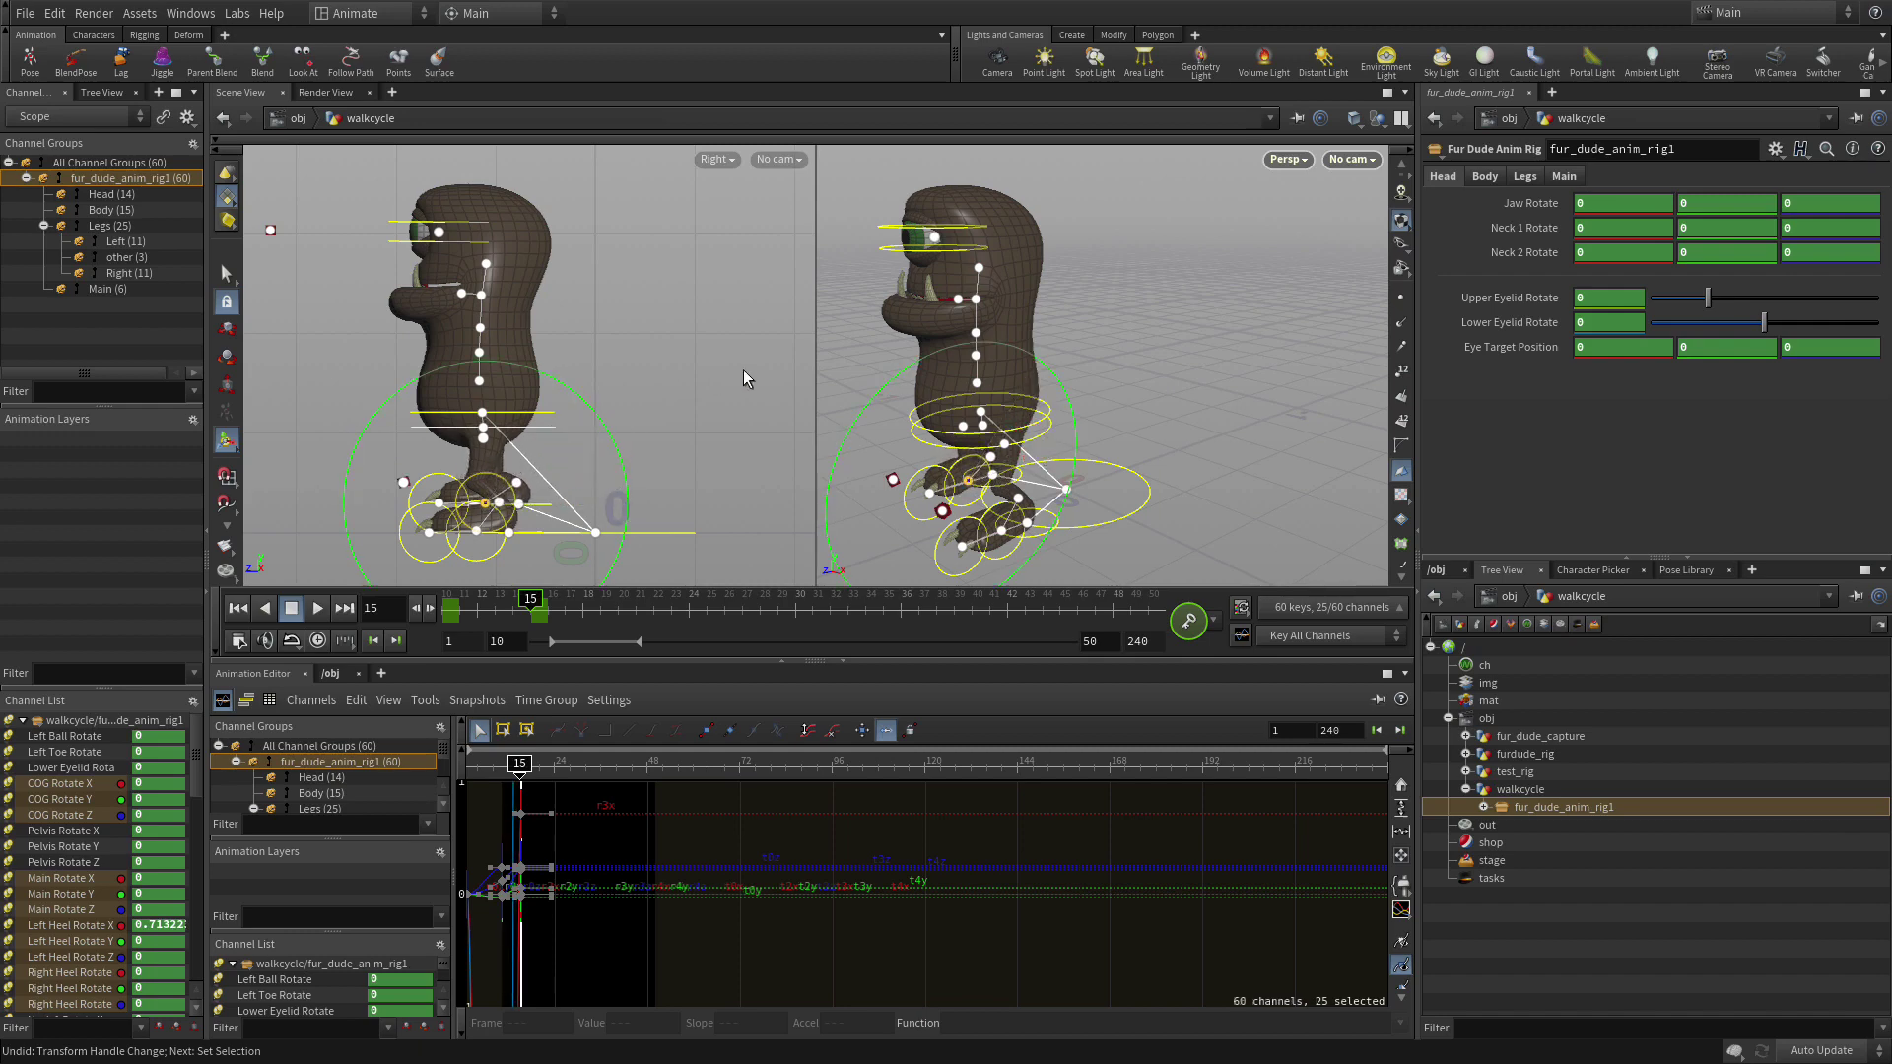
Tilt the COG to about -8.6° in Z toward the supporting left leg and raise it slightly for the passing pose.
alt+drag(1000, 418, 1175, 370)
click(1110, 389)
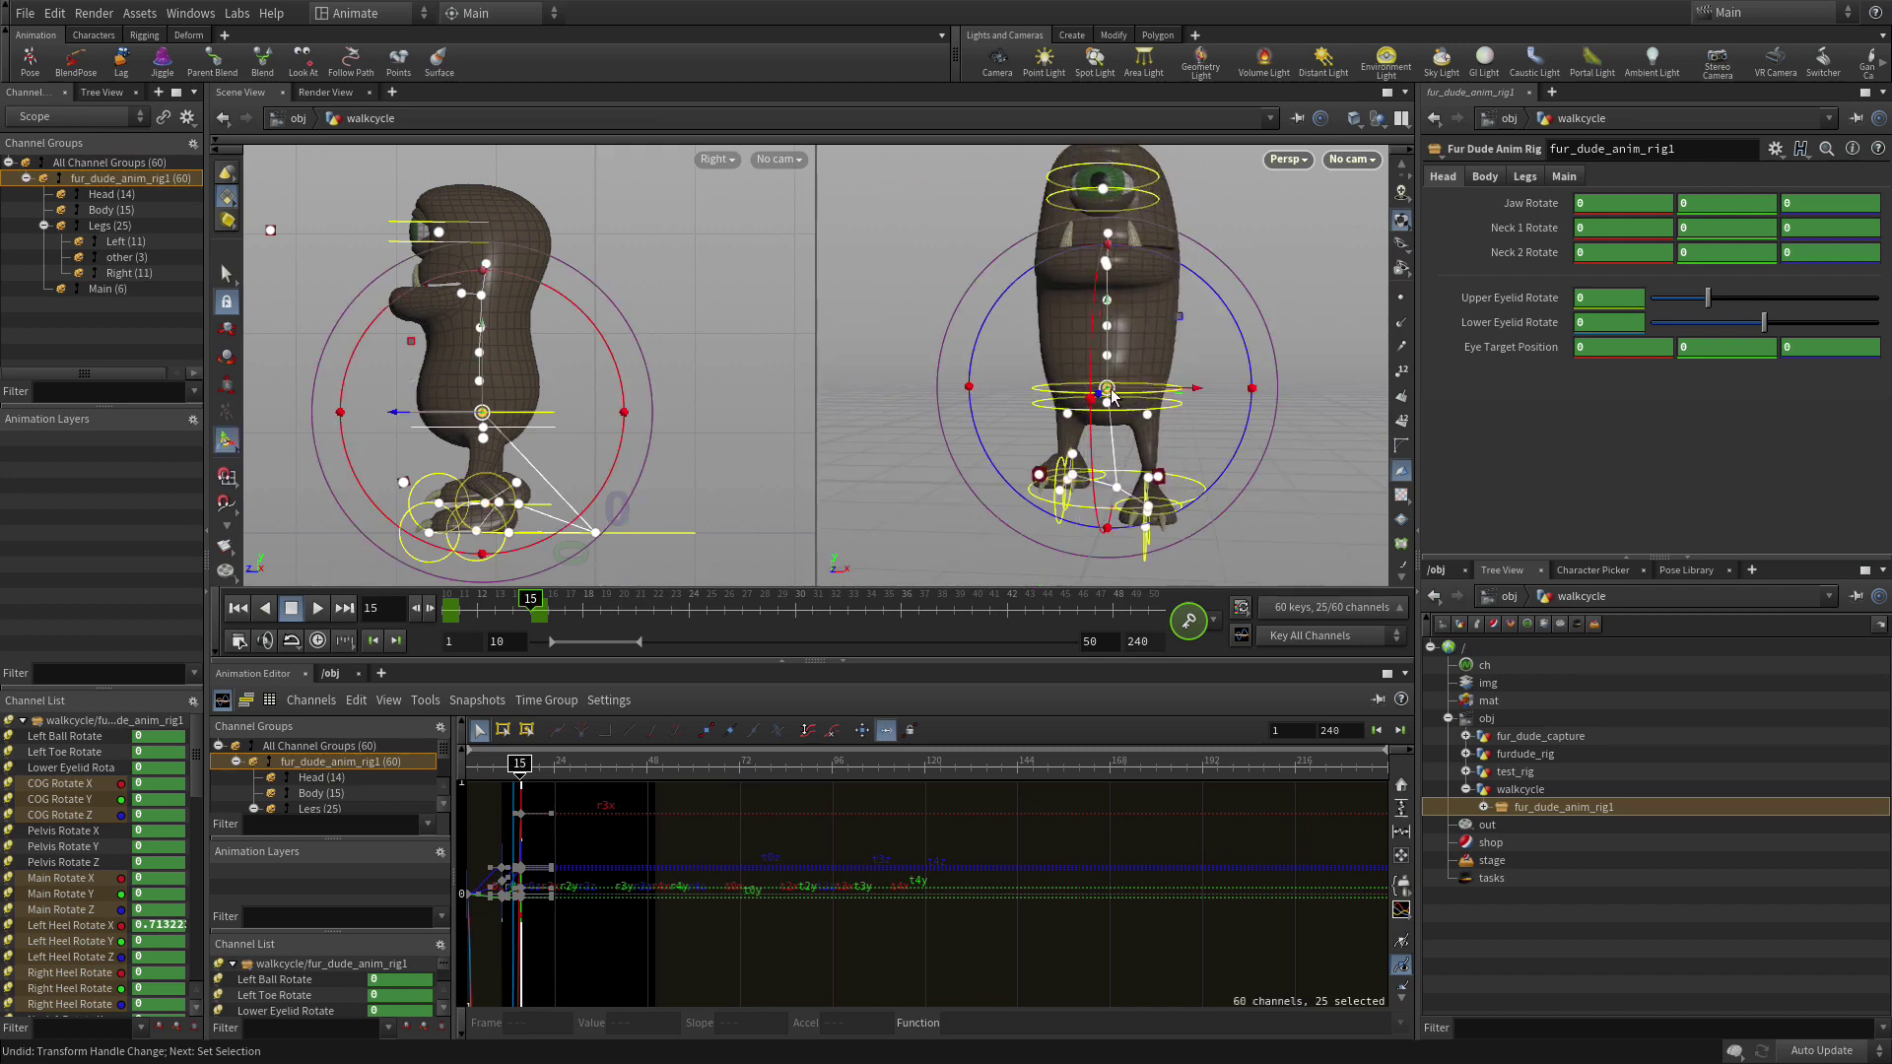
drag(1222, 313, 1237, 330)
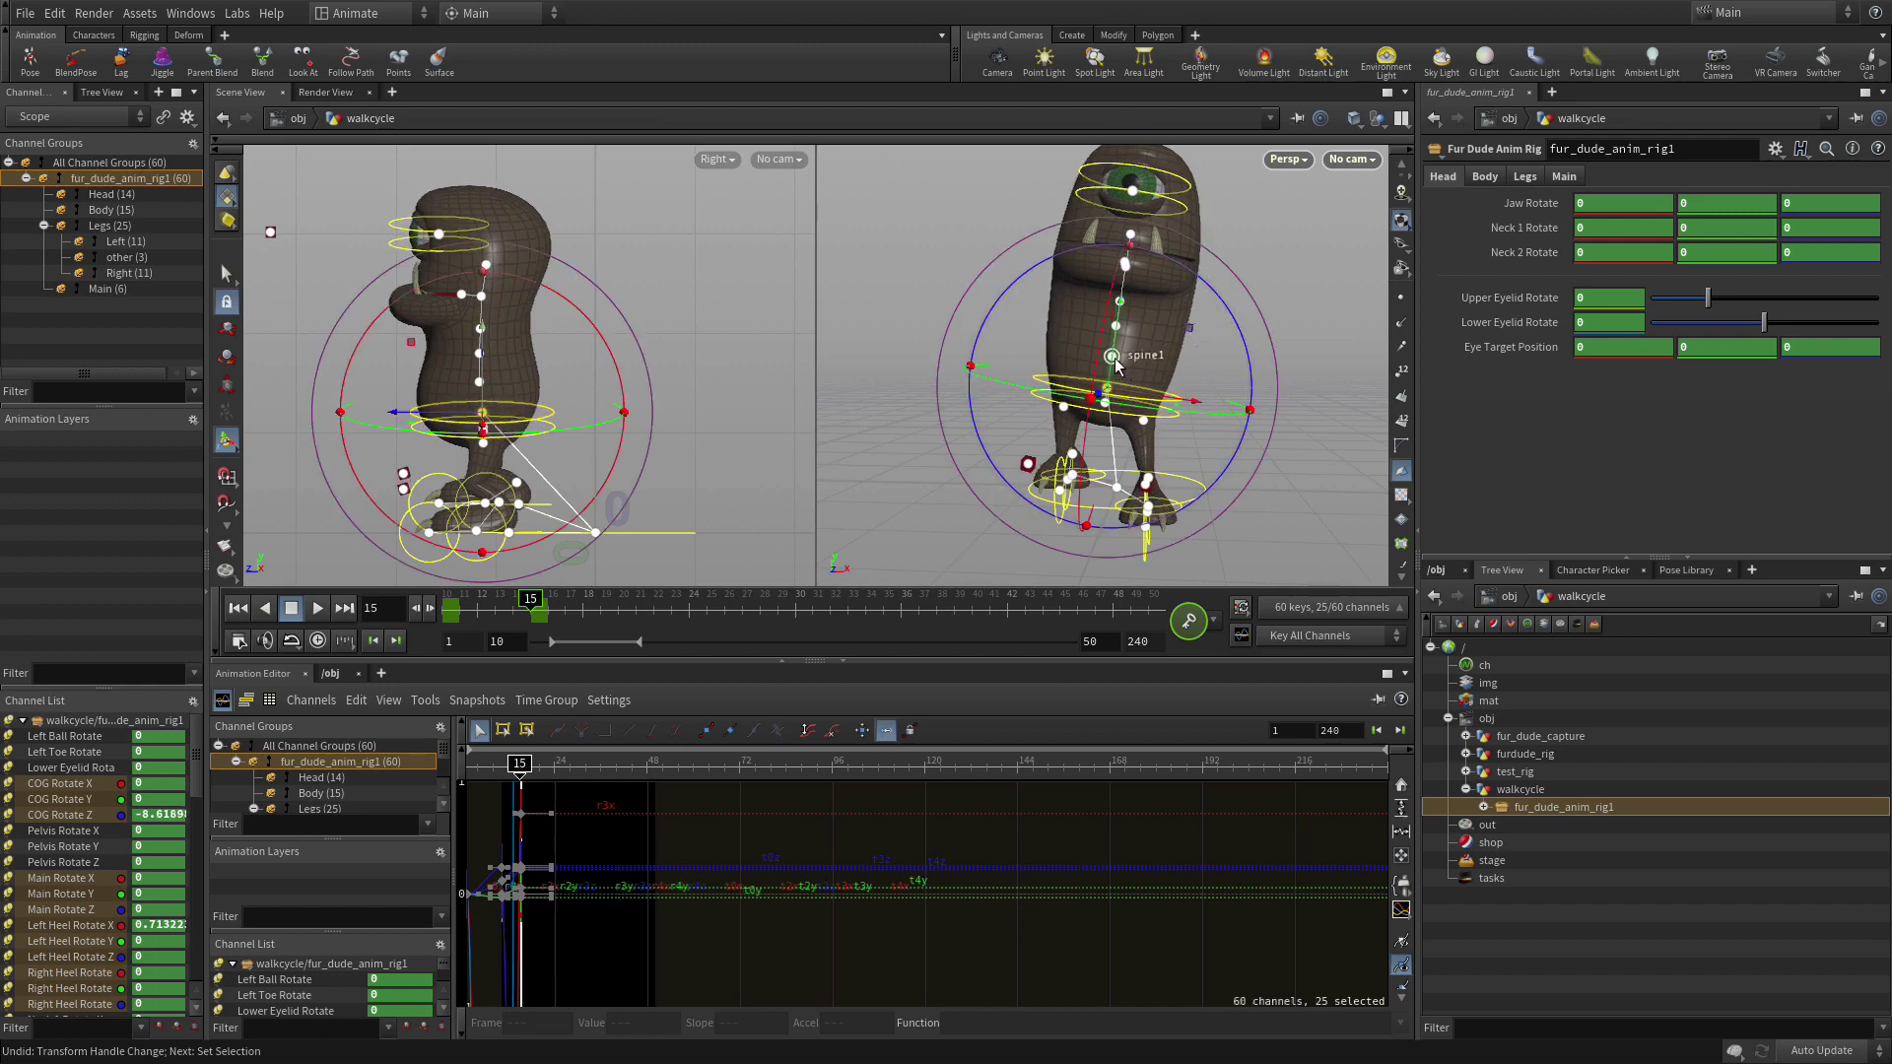
alt+drag(1116, 335, 1123, 377)
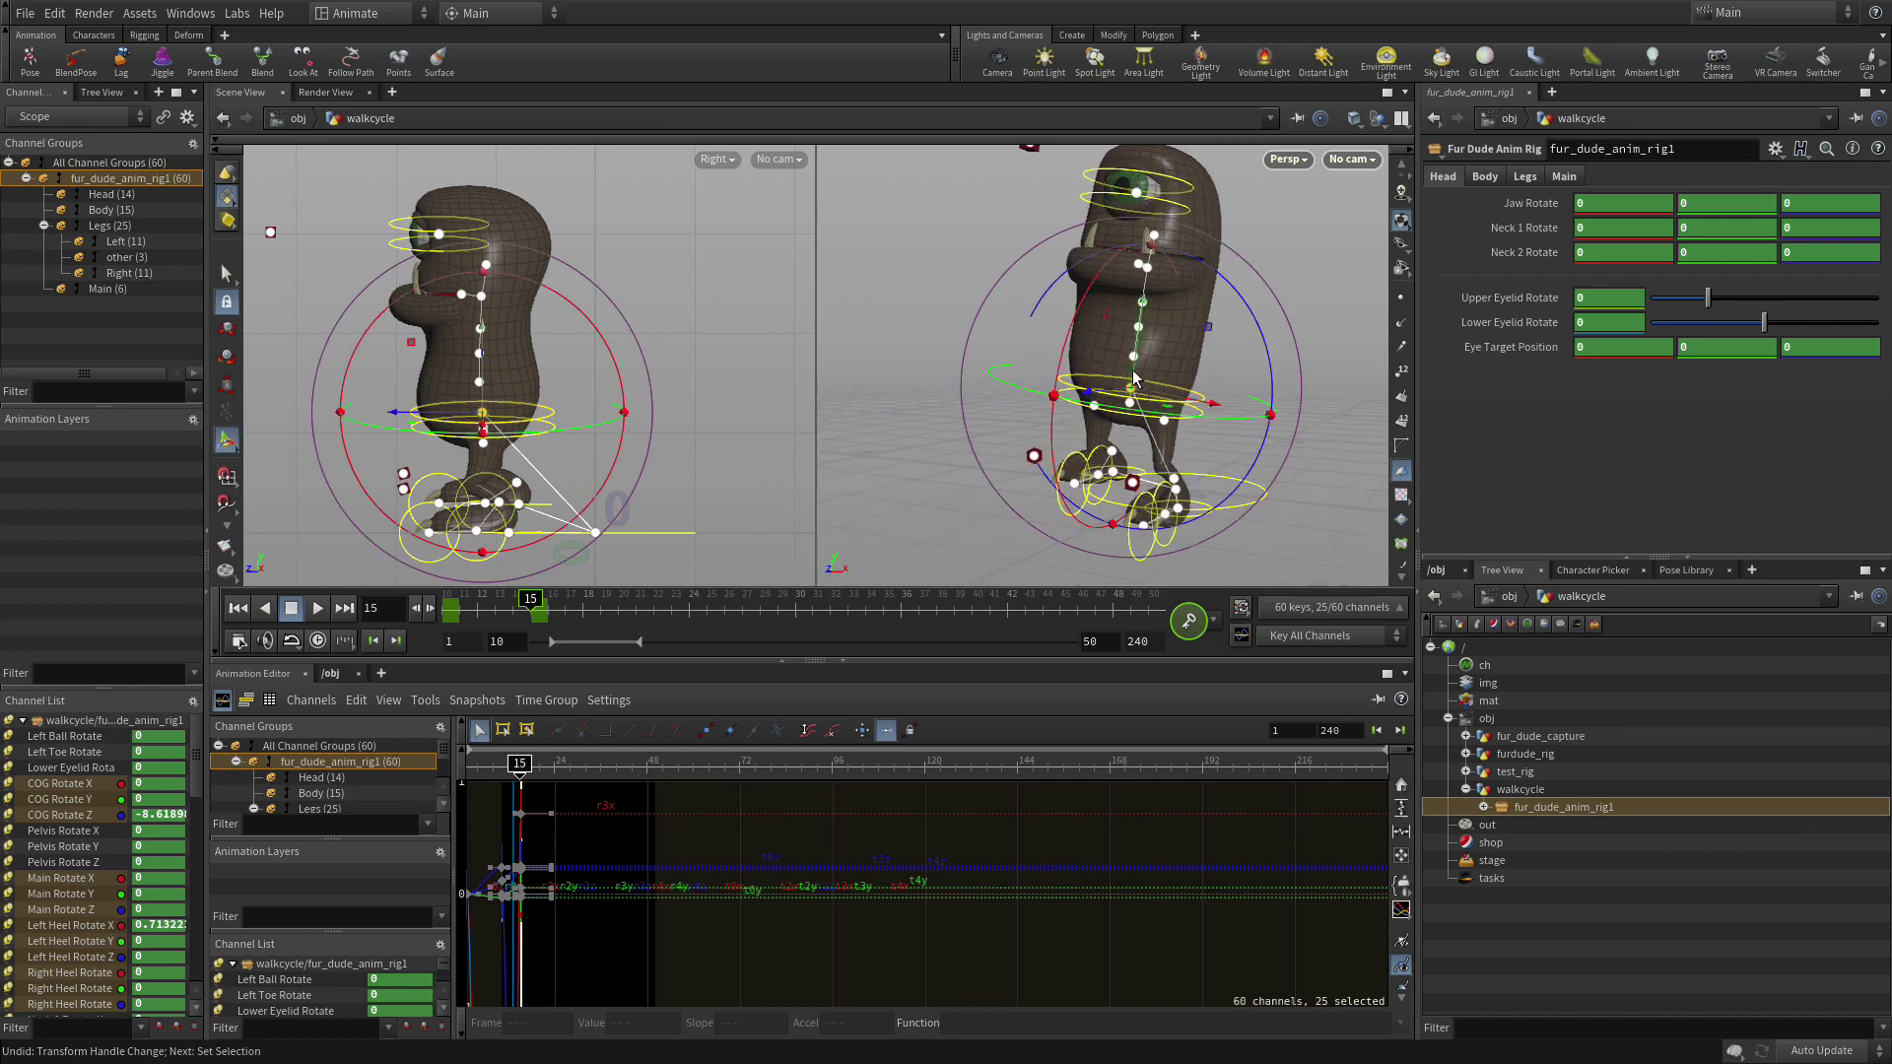
click(1133, 375)
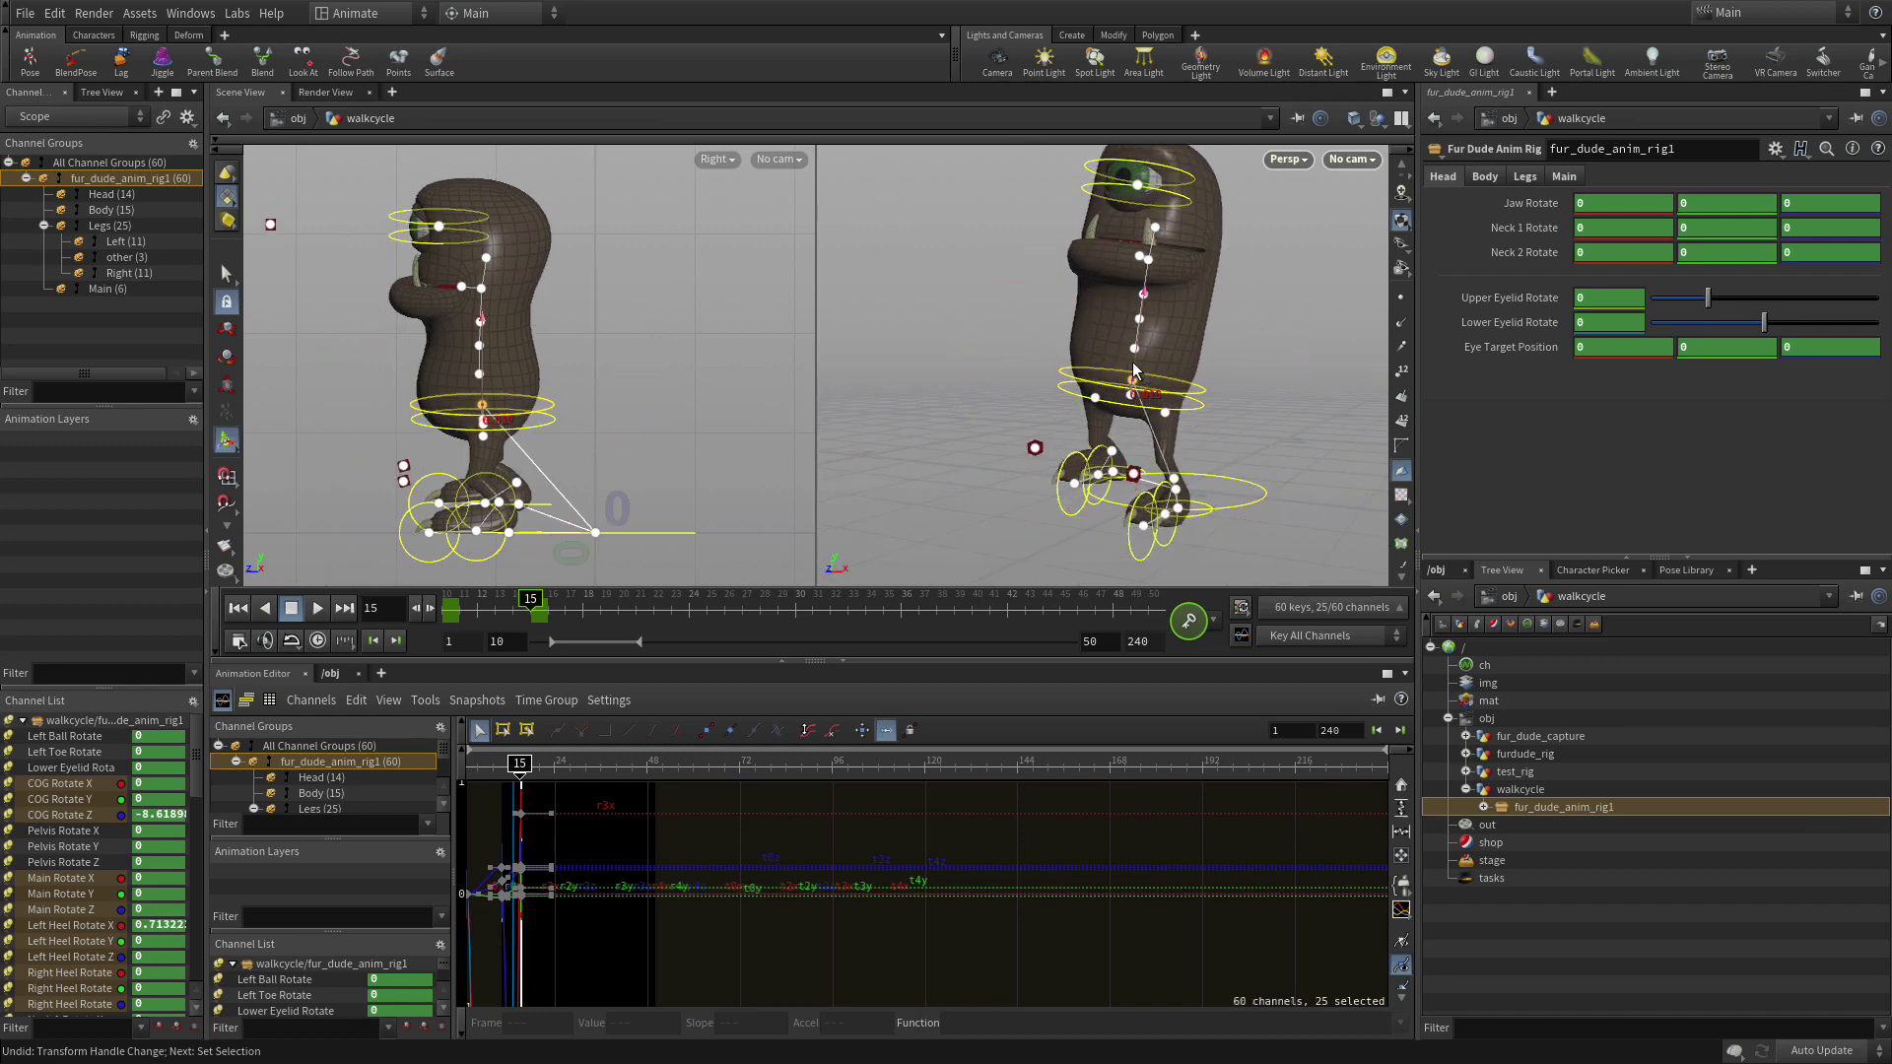
key(Escape)
drag(1283, 341, 1326, 345)
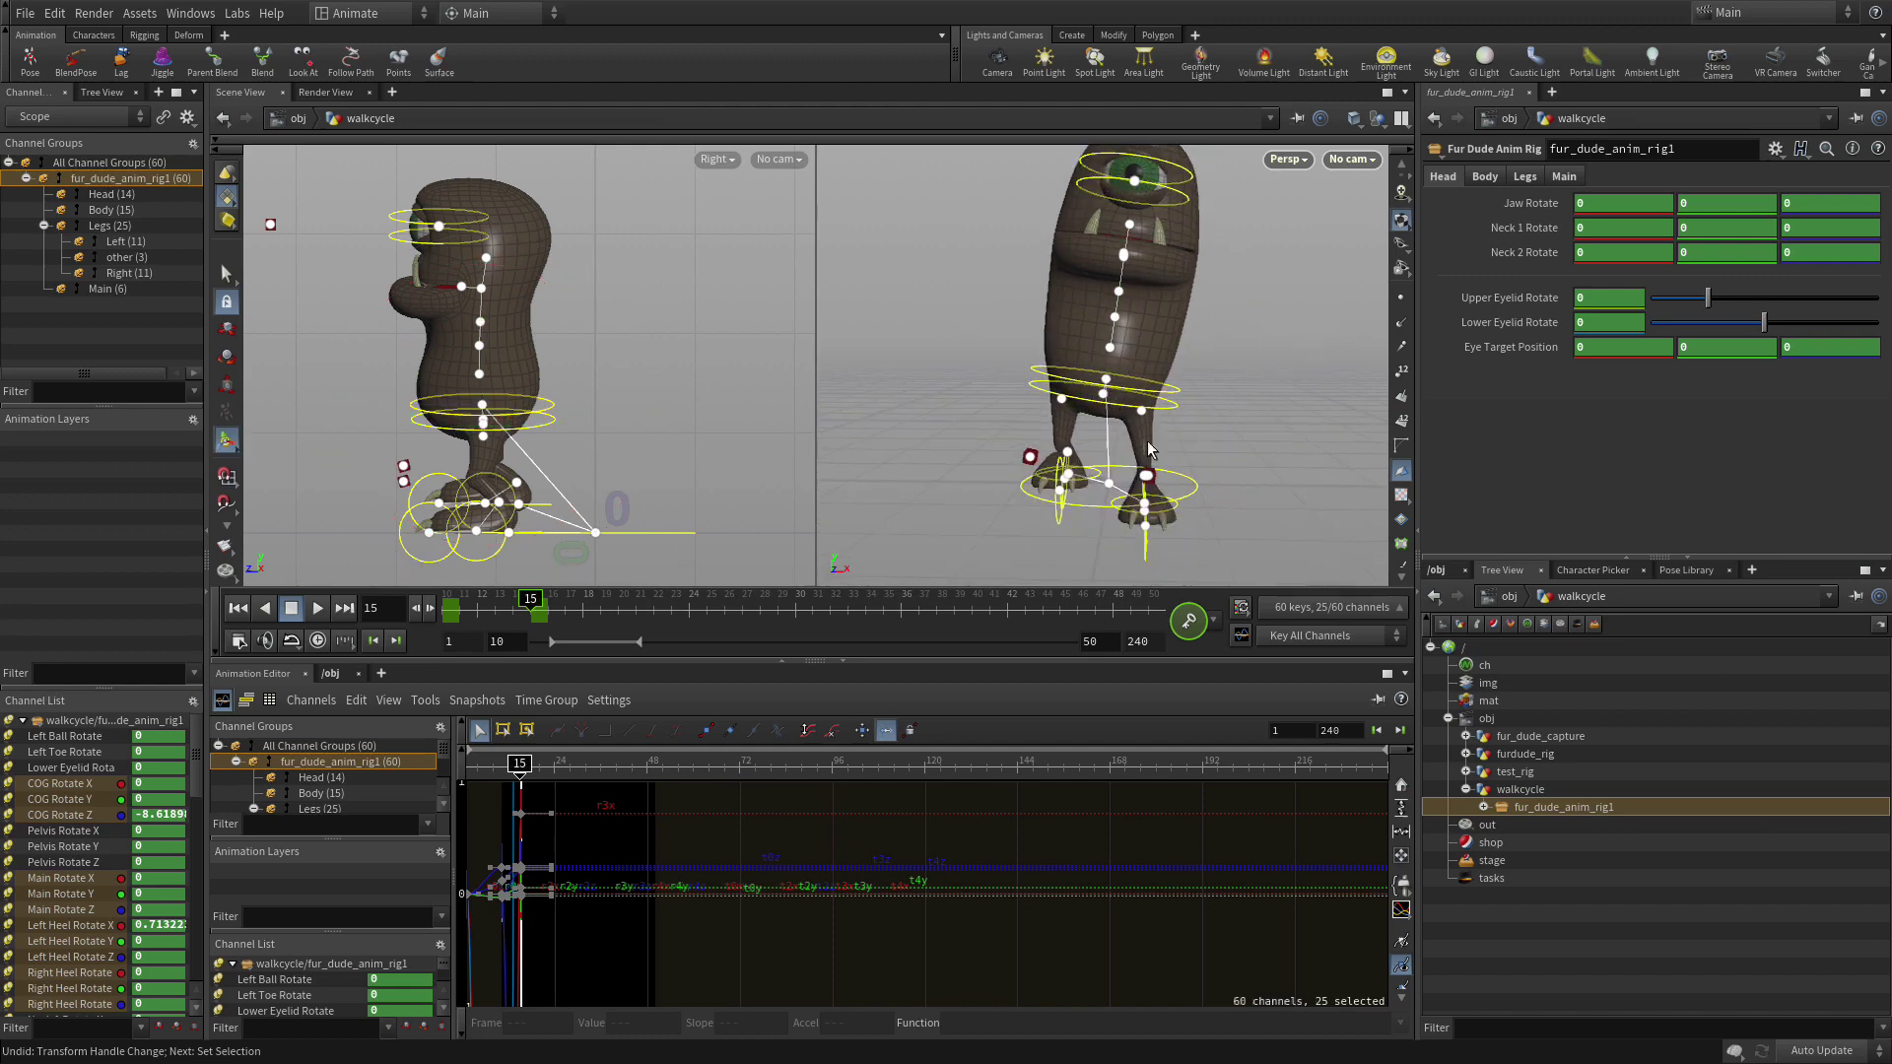
Go to frame 20 and keyframe all pinned rig channels there.
click(508, 763)
mouse_move(508, 764)
mouse_down()
mouse_move(515, 748)
mouse_move(576, 761)
mouse_move(537, 775)
mouse_up()
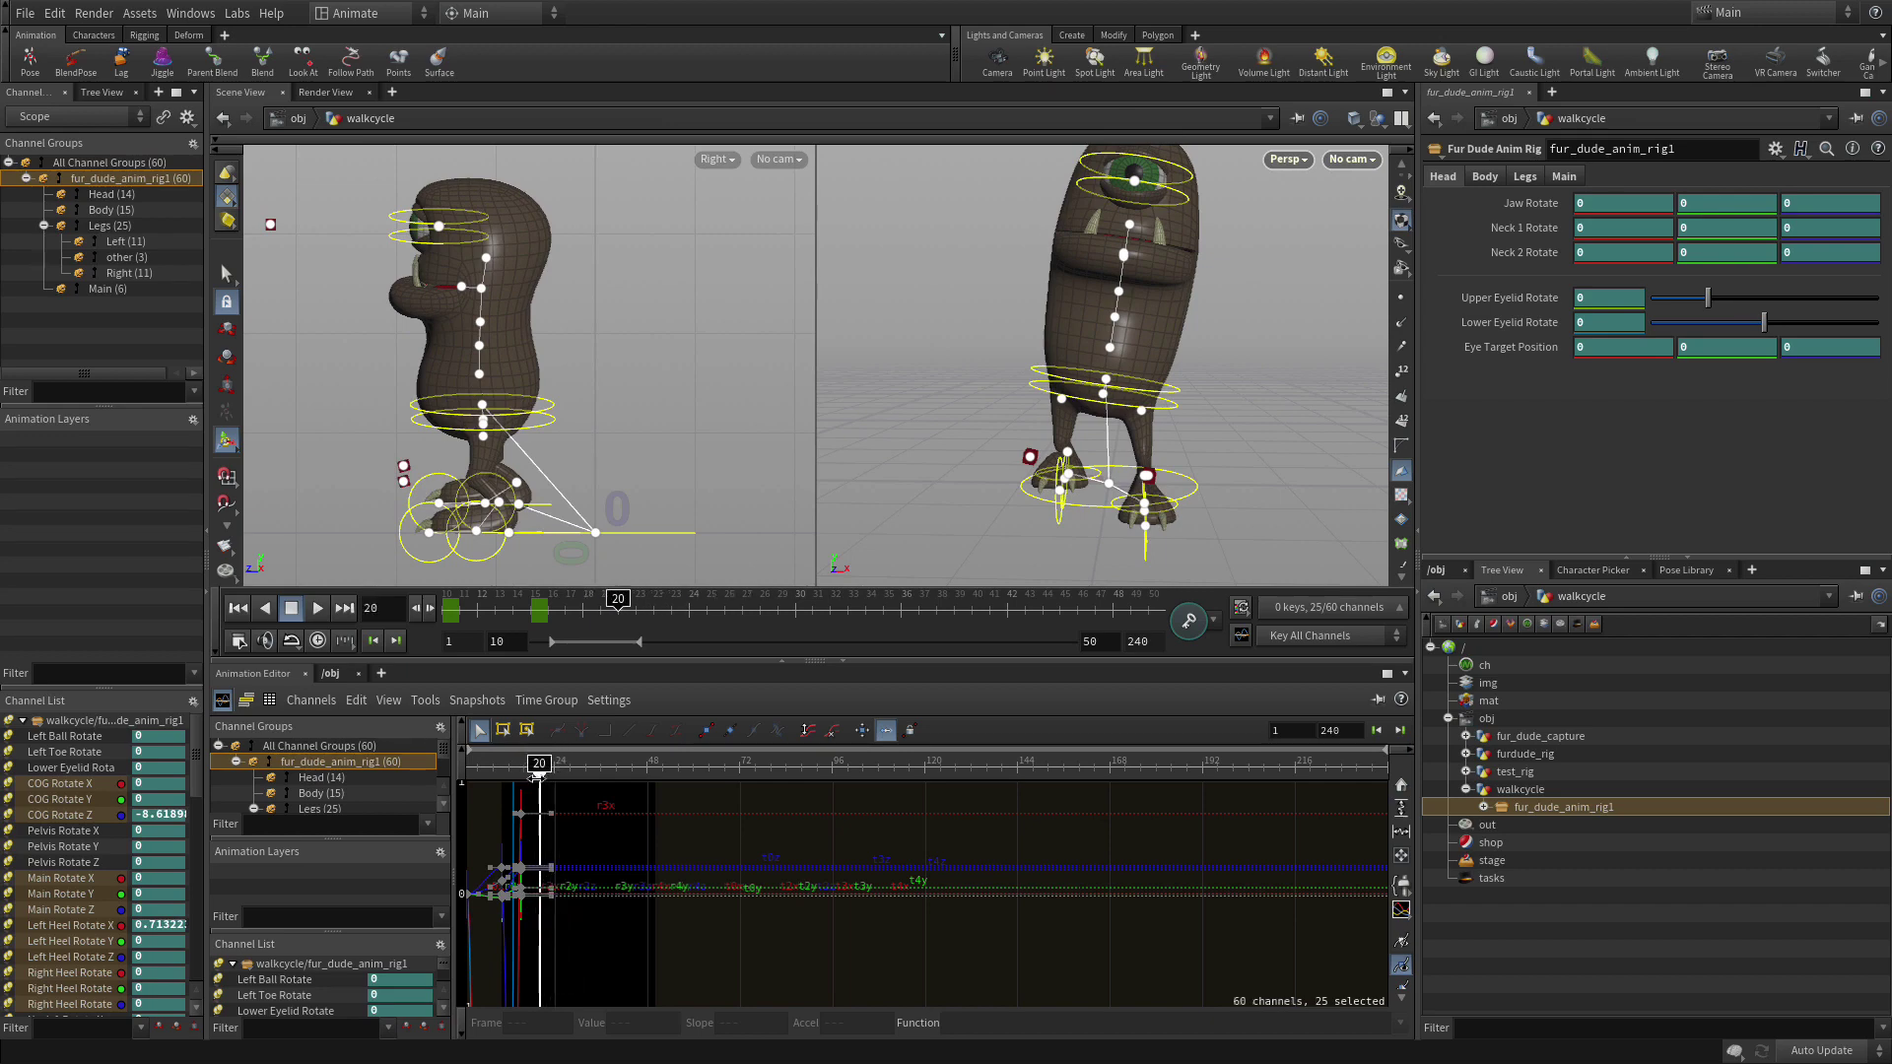
right_drag(706, 907, 862, 871)
middle_drag(741, 904, 1030, 937)
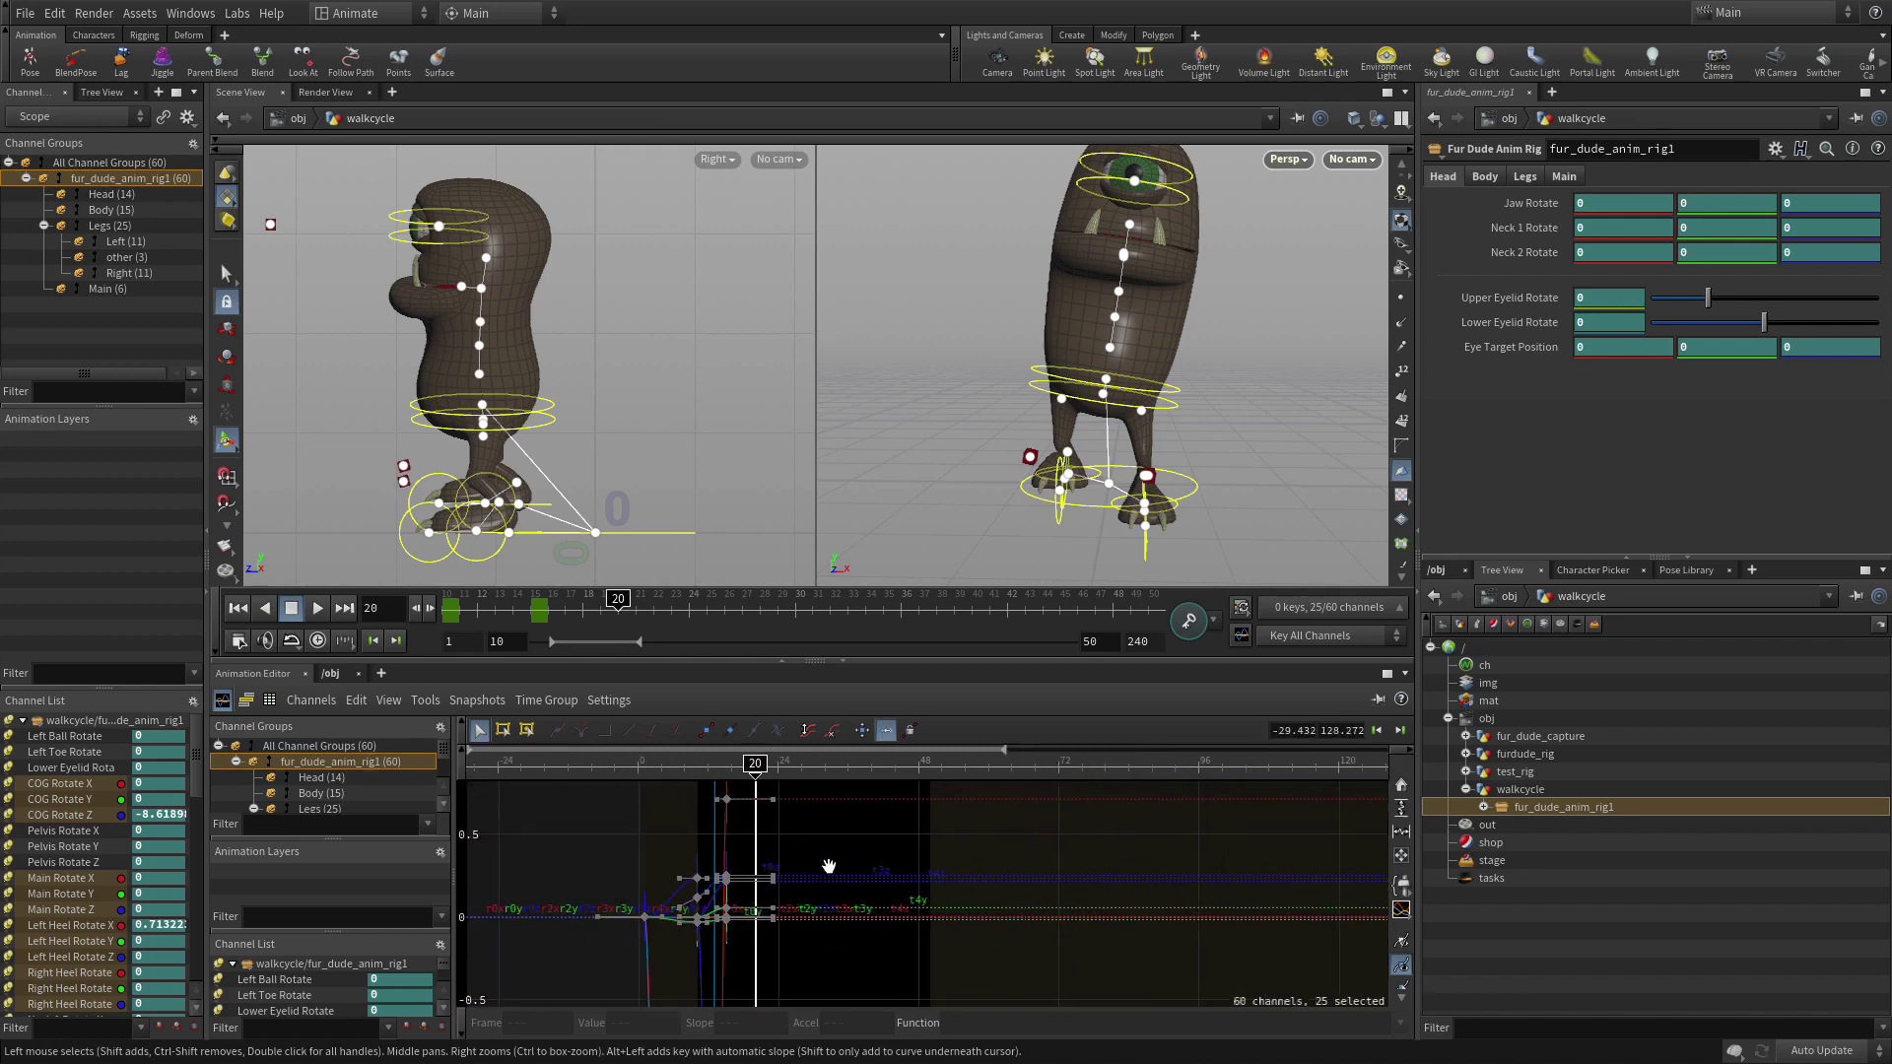
right_drag(828, 866, 1081, 836)
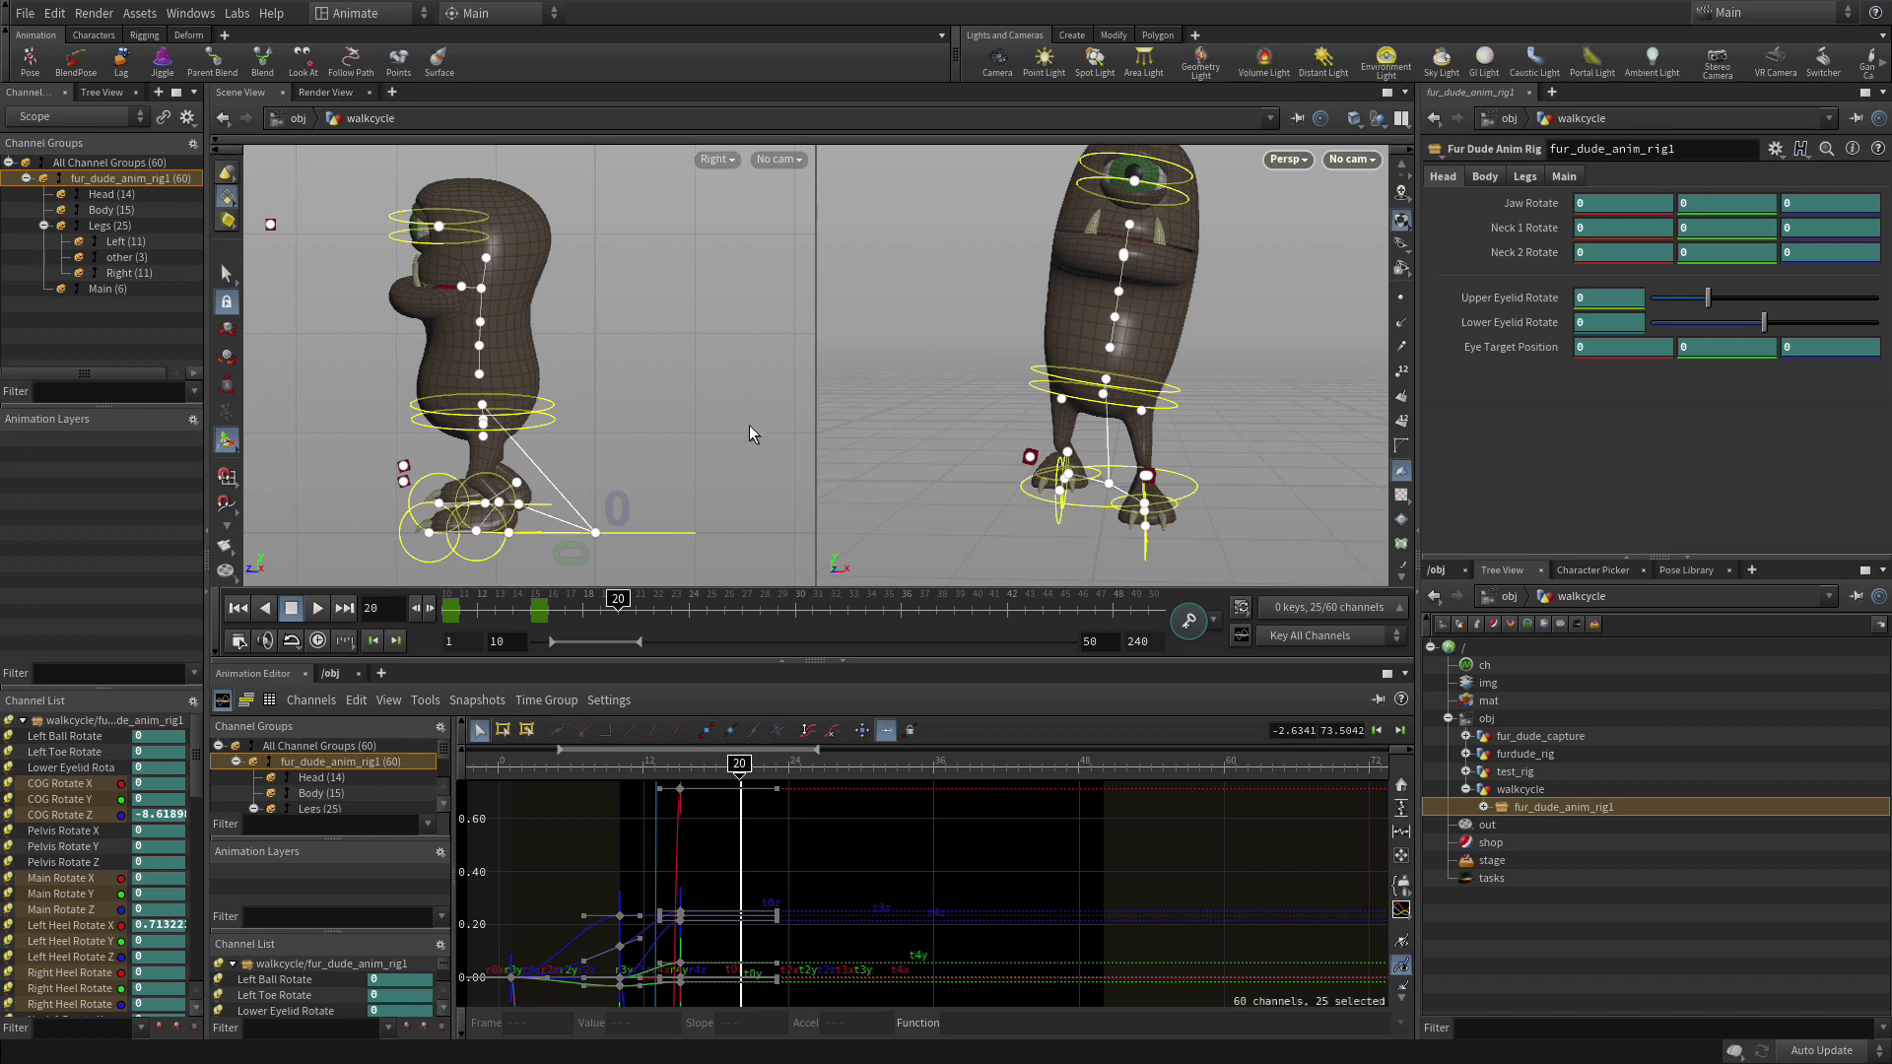
key(k)
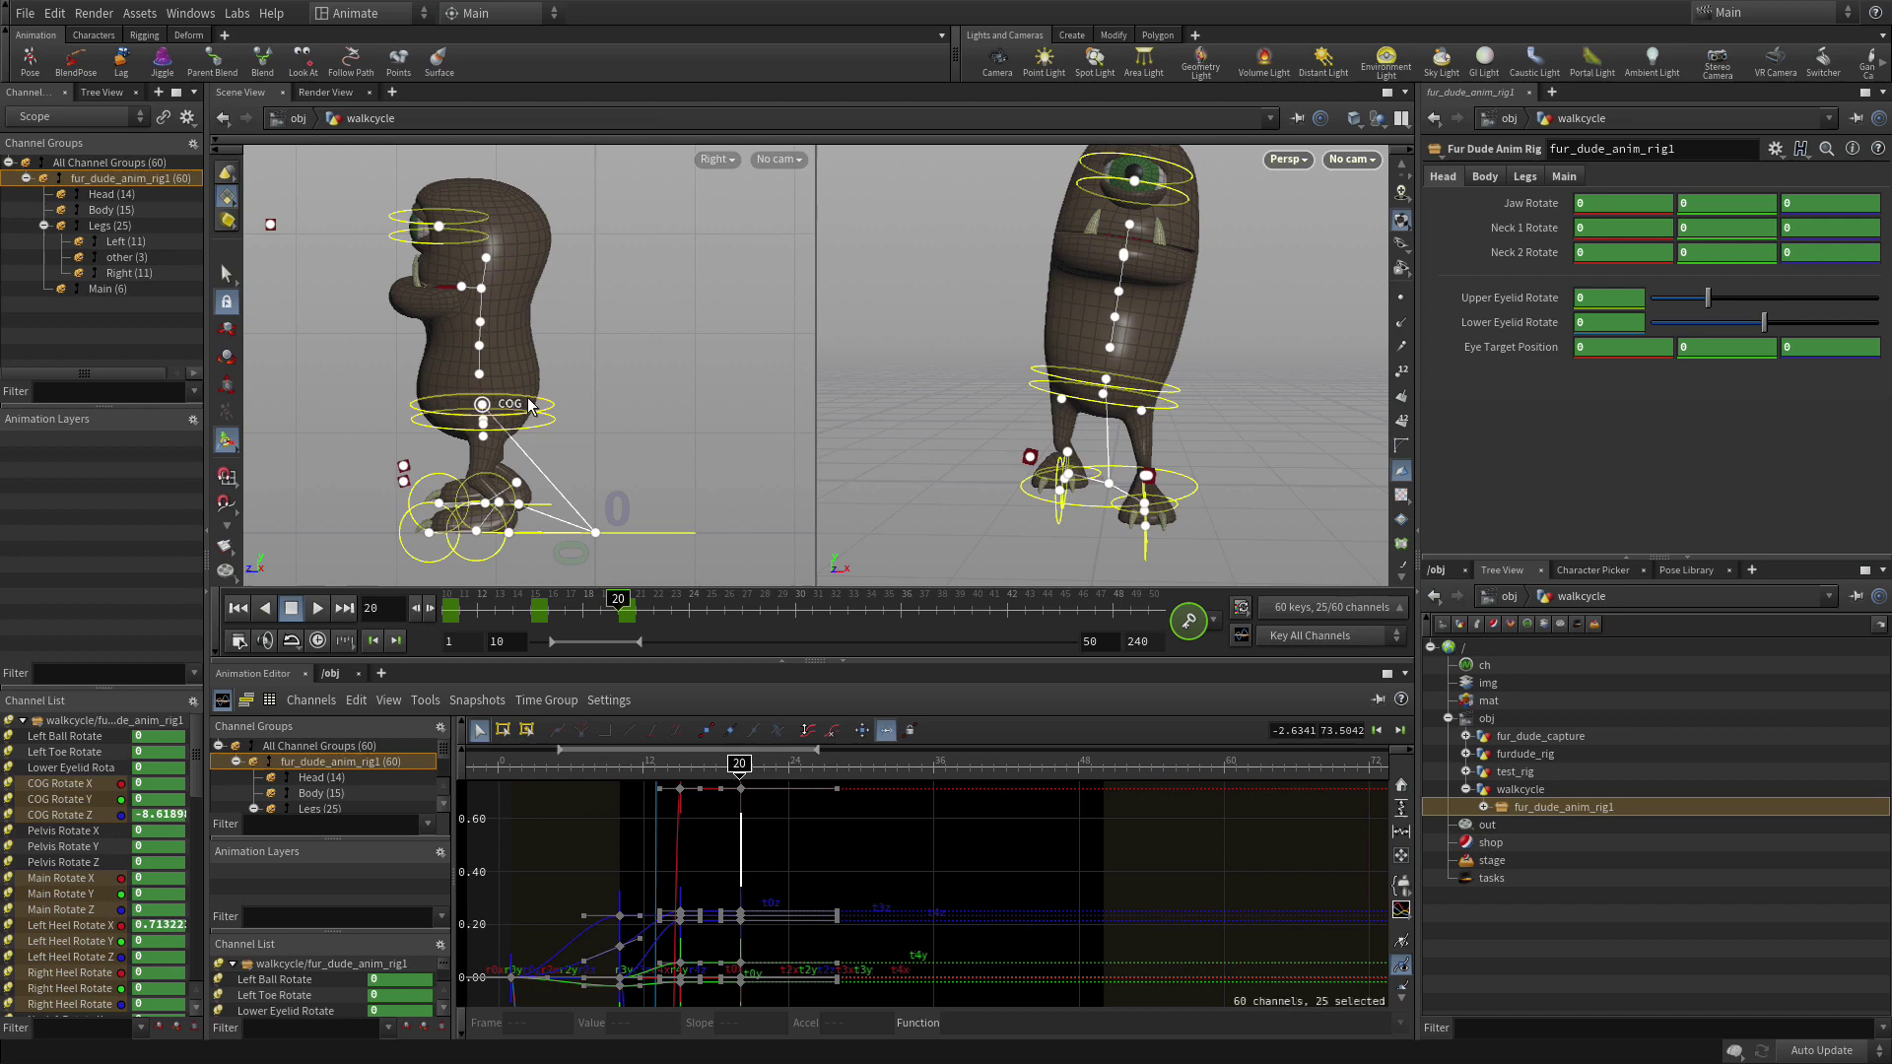
At frame 20, move the COG forward and slightly down, and straighten it to about 0.65° in Z.
click(481, 419)
mouse_move(435, 412)
mouse_down()
mouse_move(386, 410)
mouse_move(435, 376)
mouse_up()
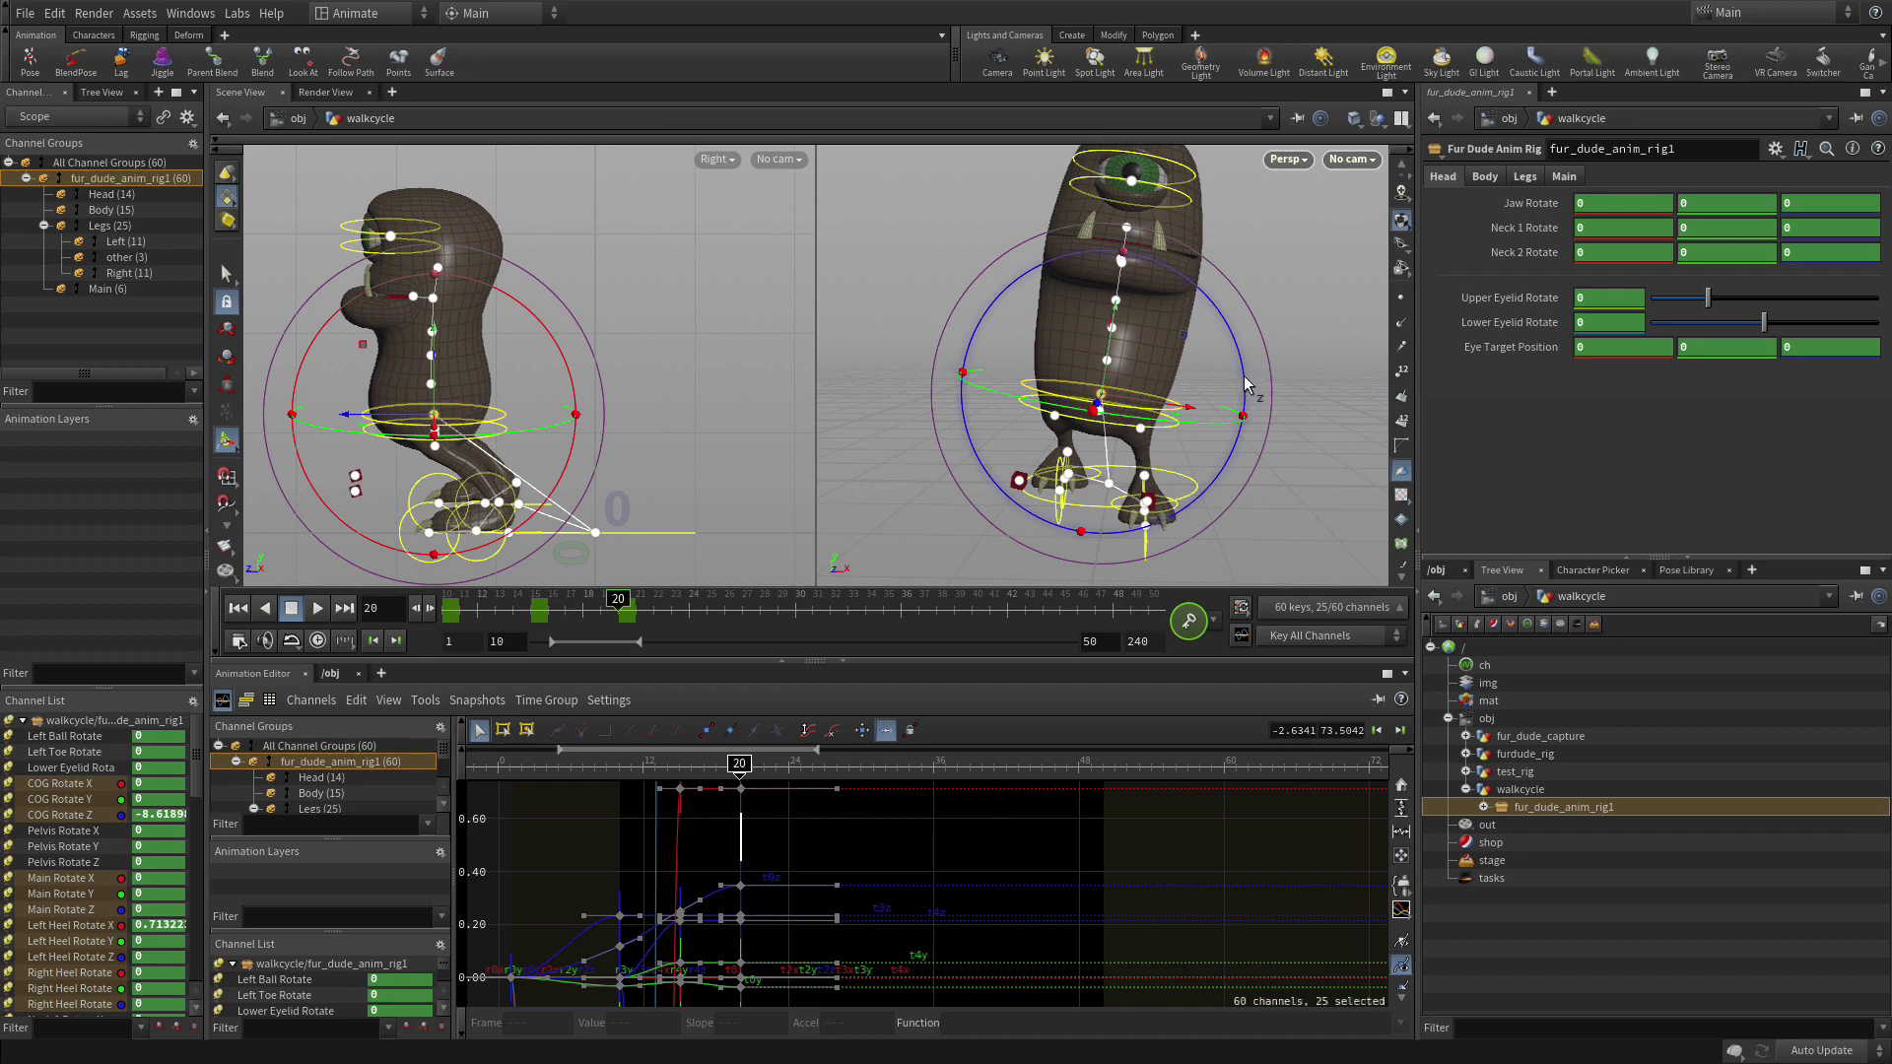
drag(1253, 379, 1250, 366)
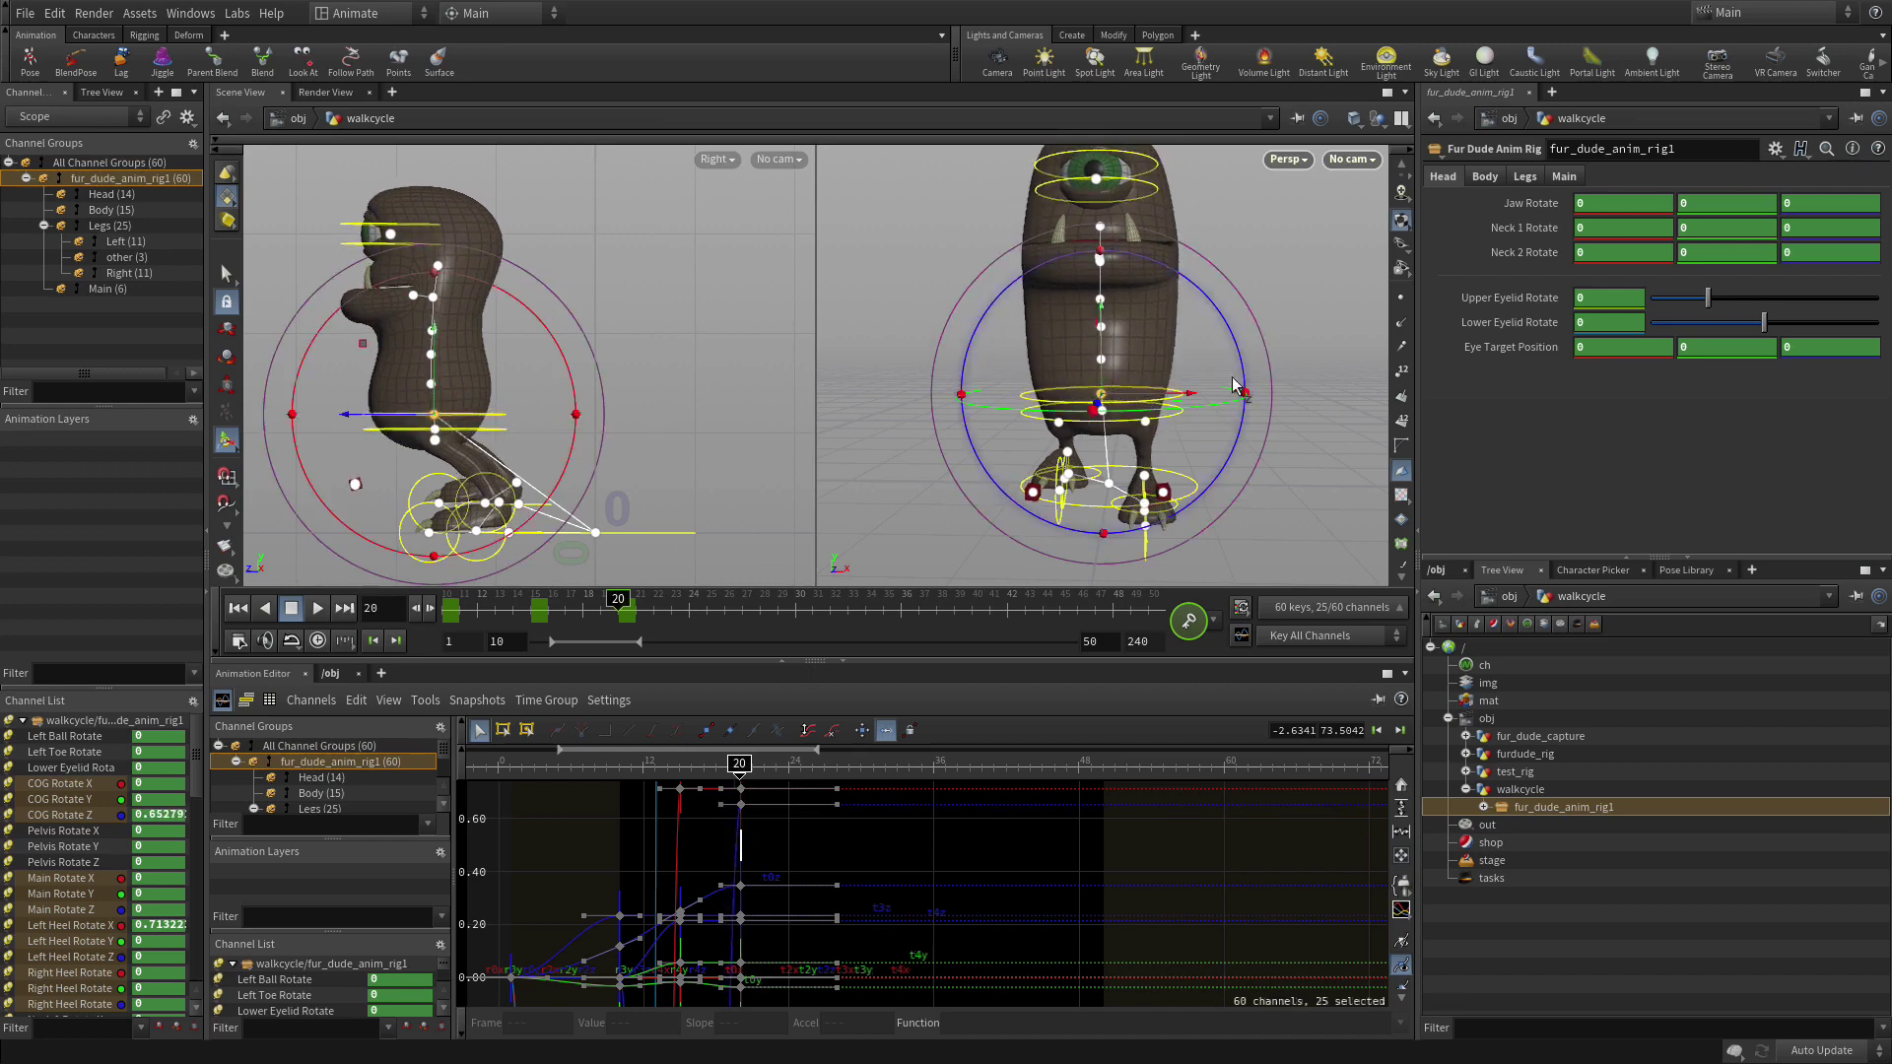
Plant the right heel on the ground ahead of the body, tilt it to about -24.9° in X, and adjust the right ball.
click(524, 505)
drag(504, 512, 385, 537)
click(383, 533)
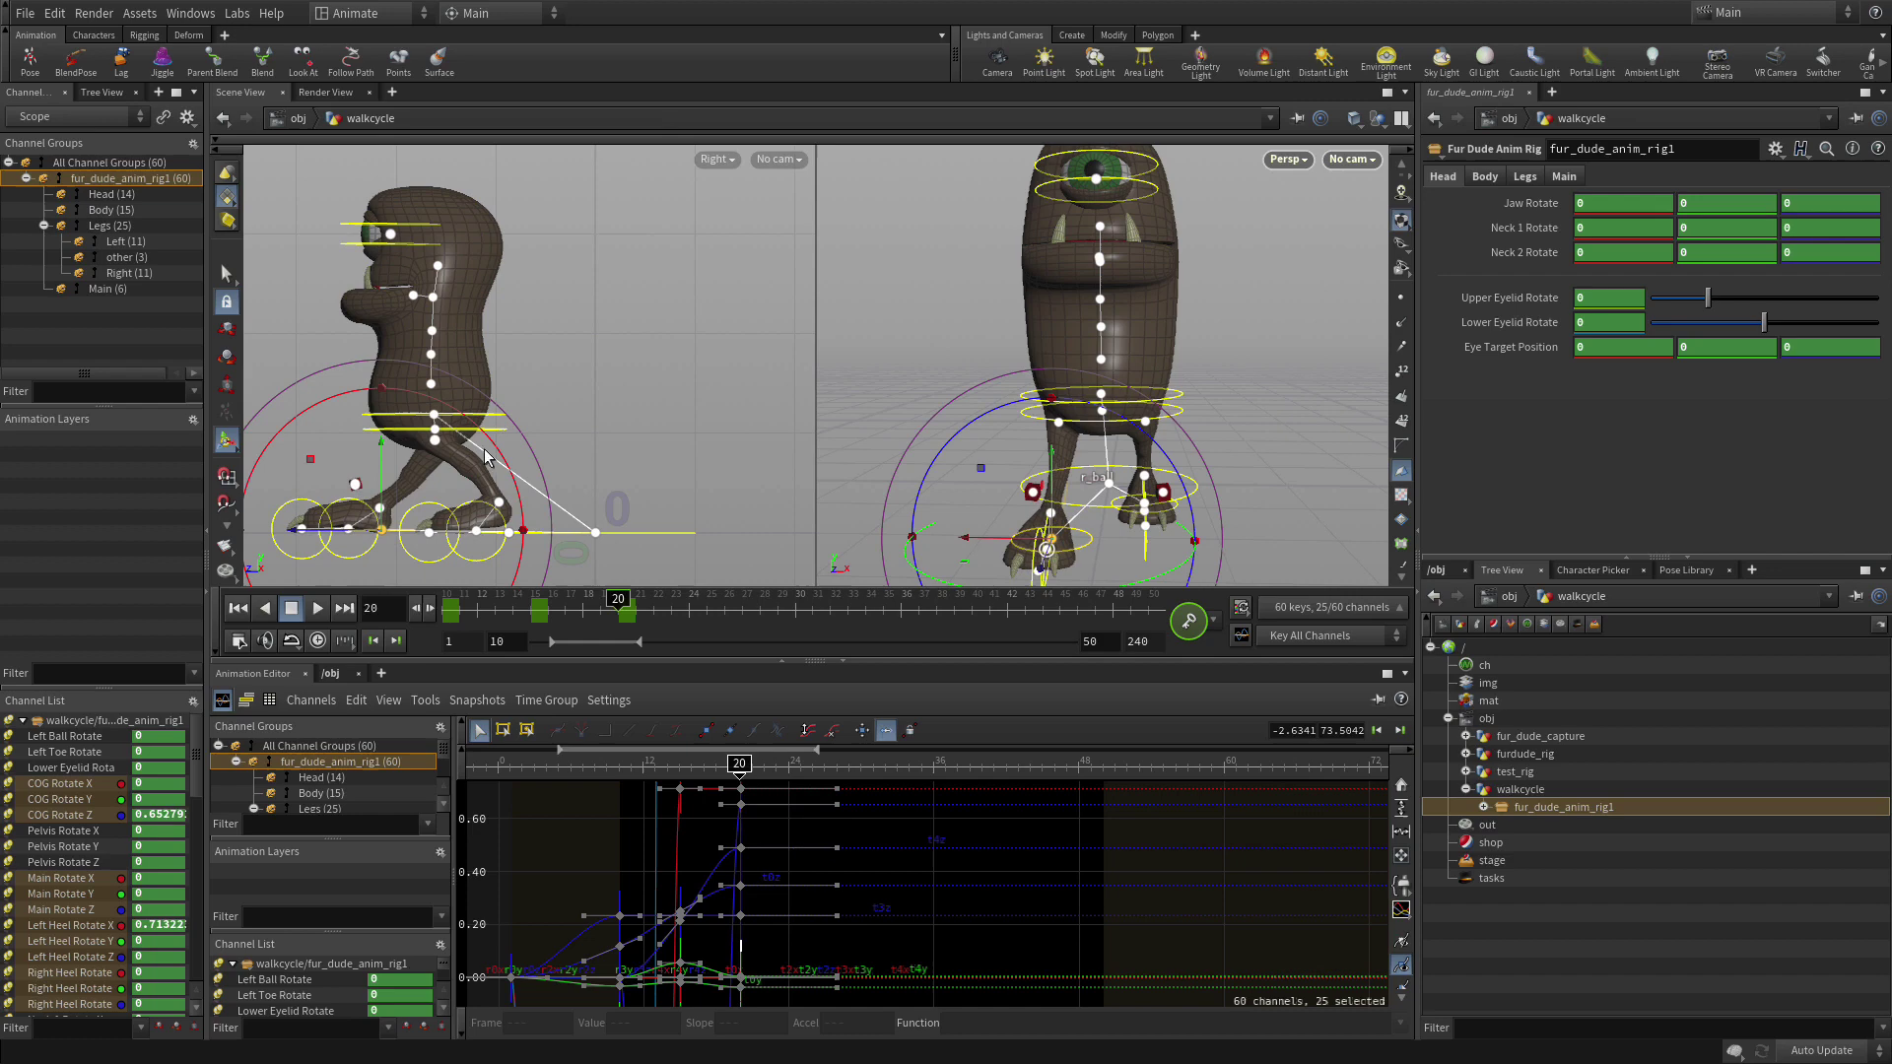
drag(495, 447, 527, 500)
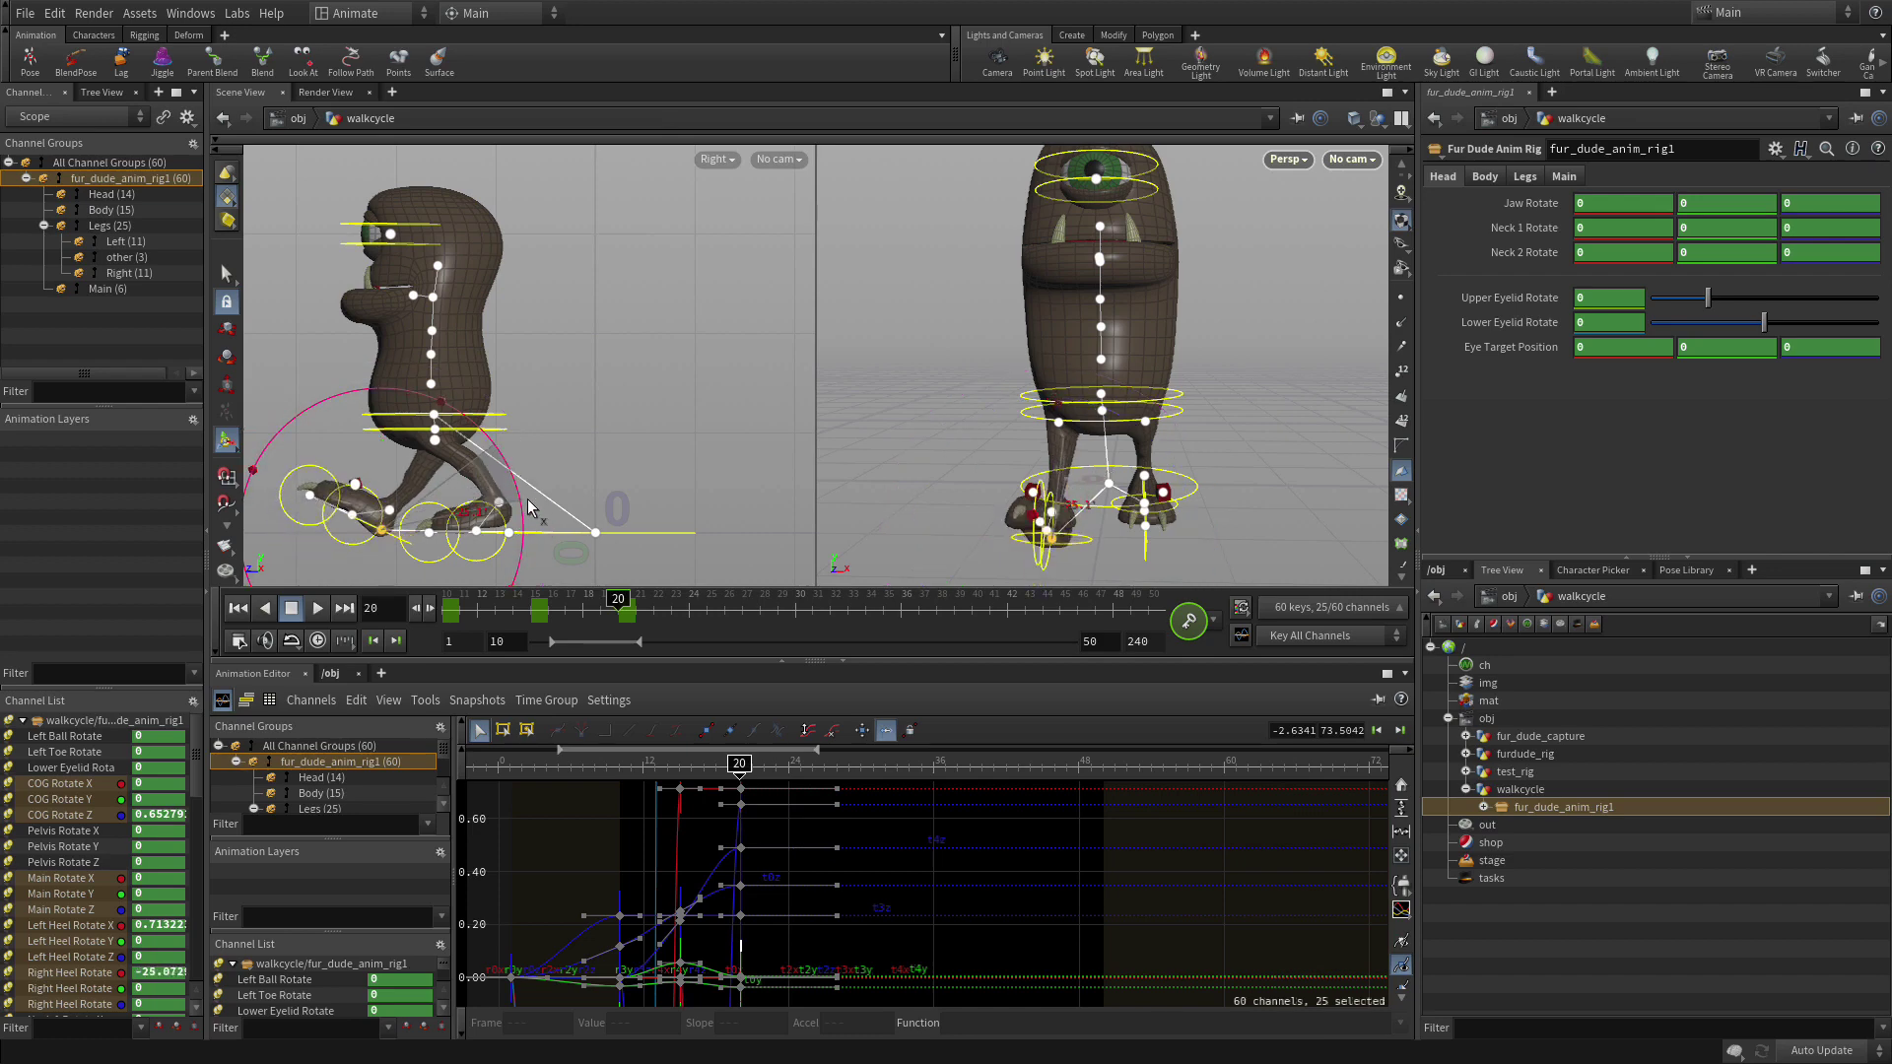
click(353, 542)
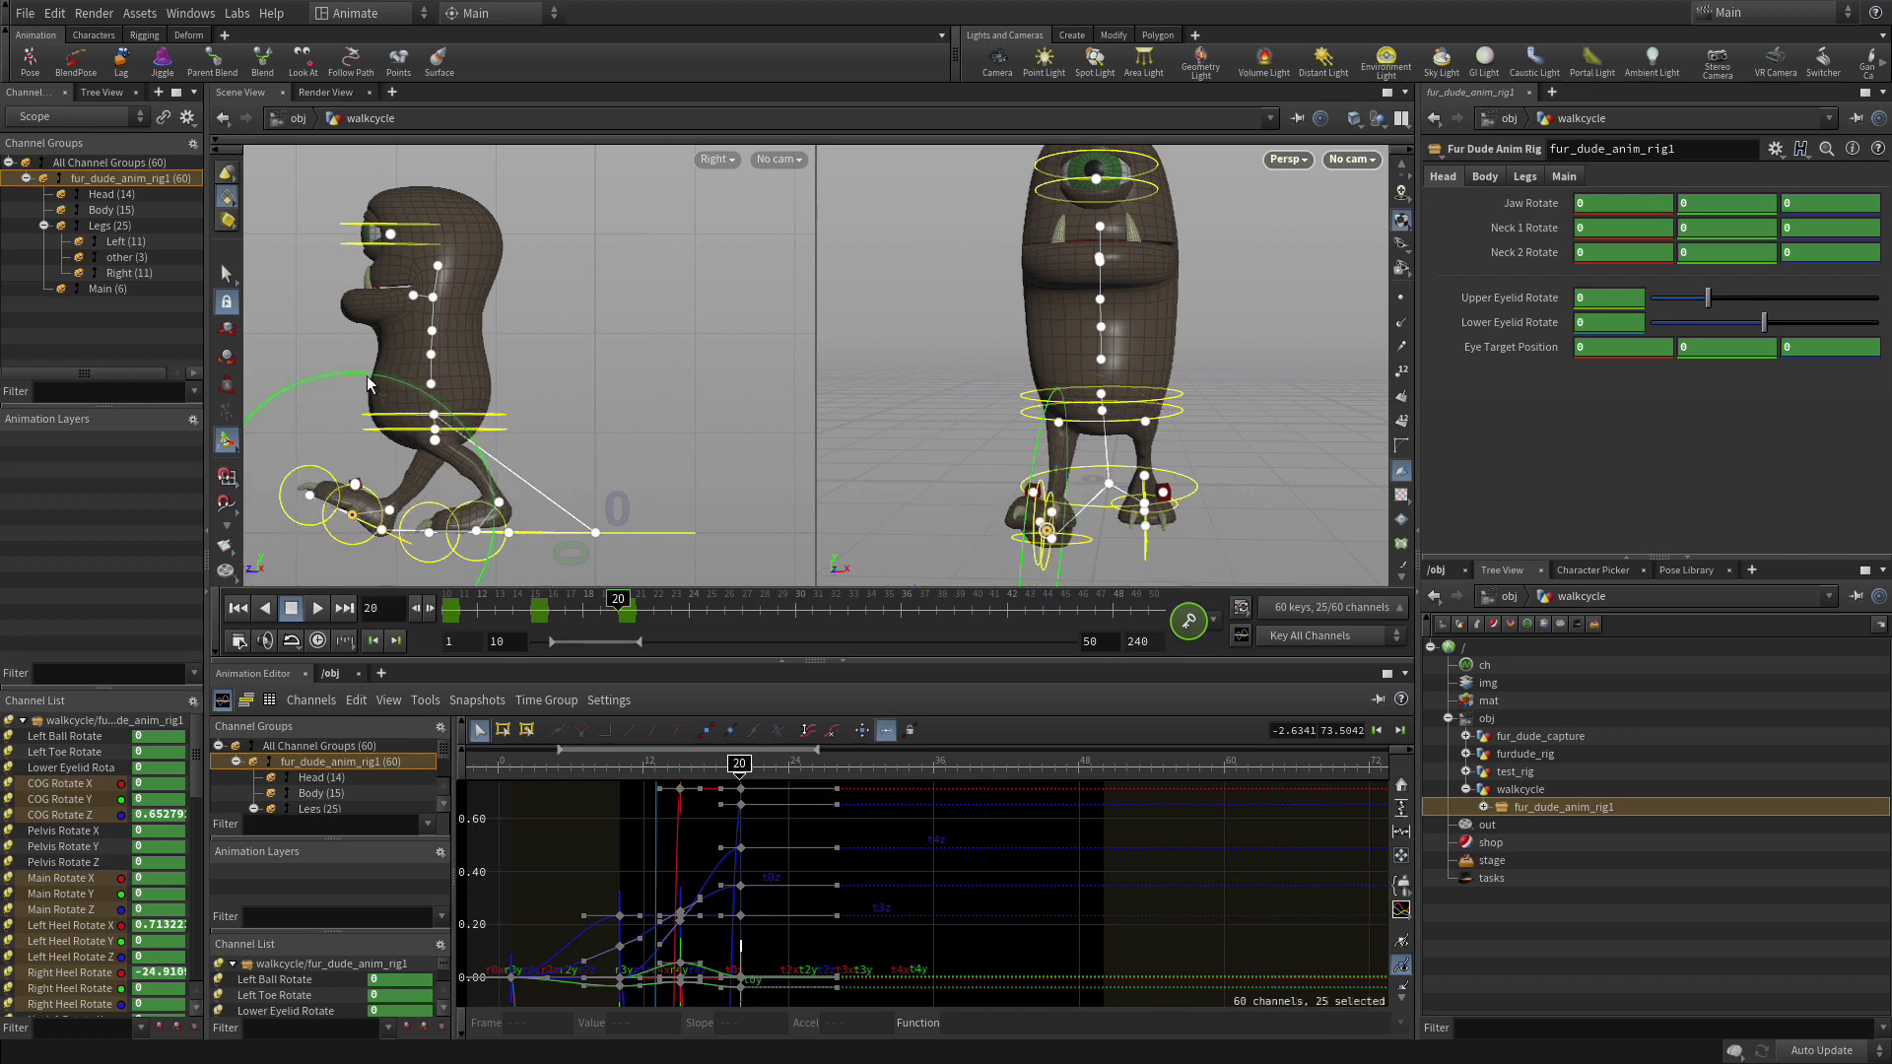
drag(370, 385, 335, 364)
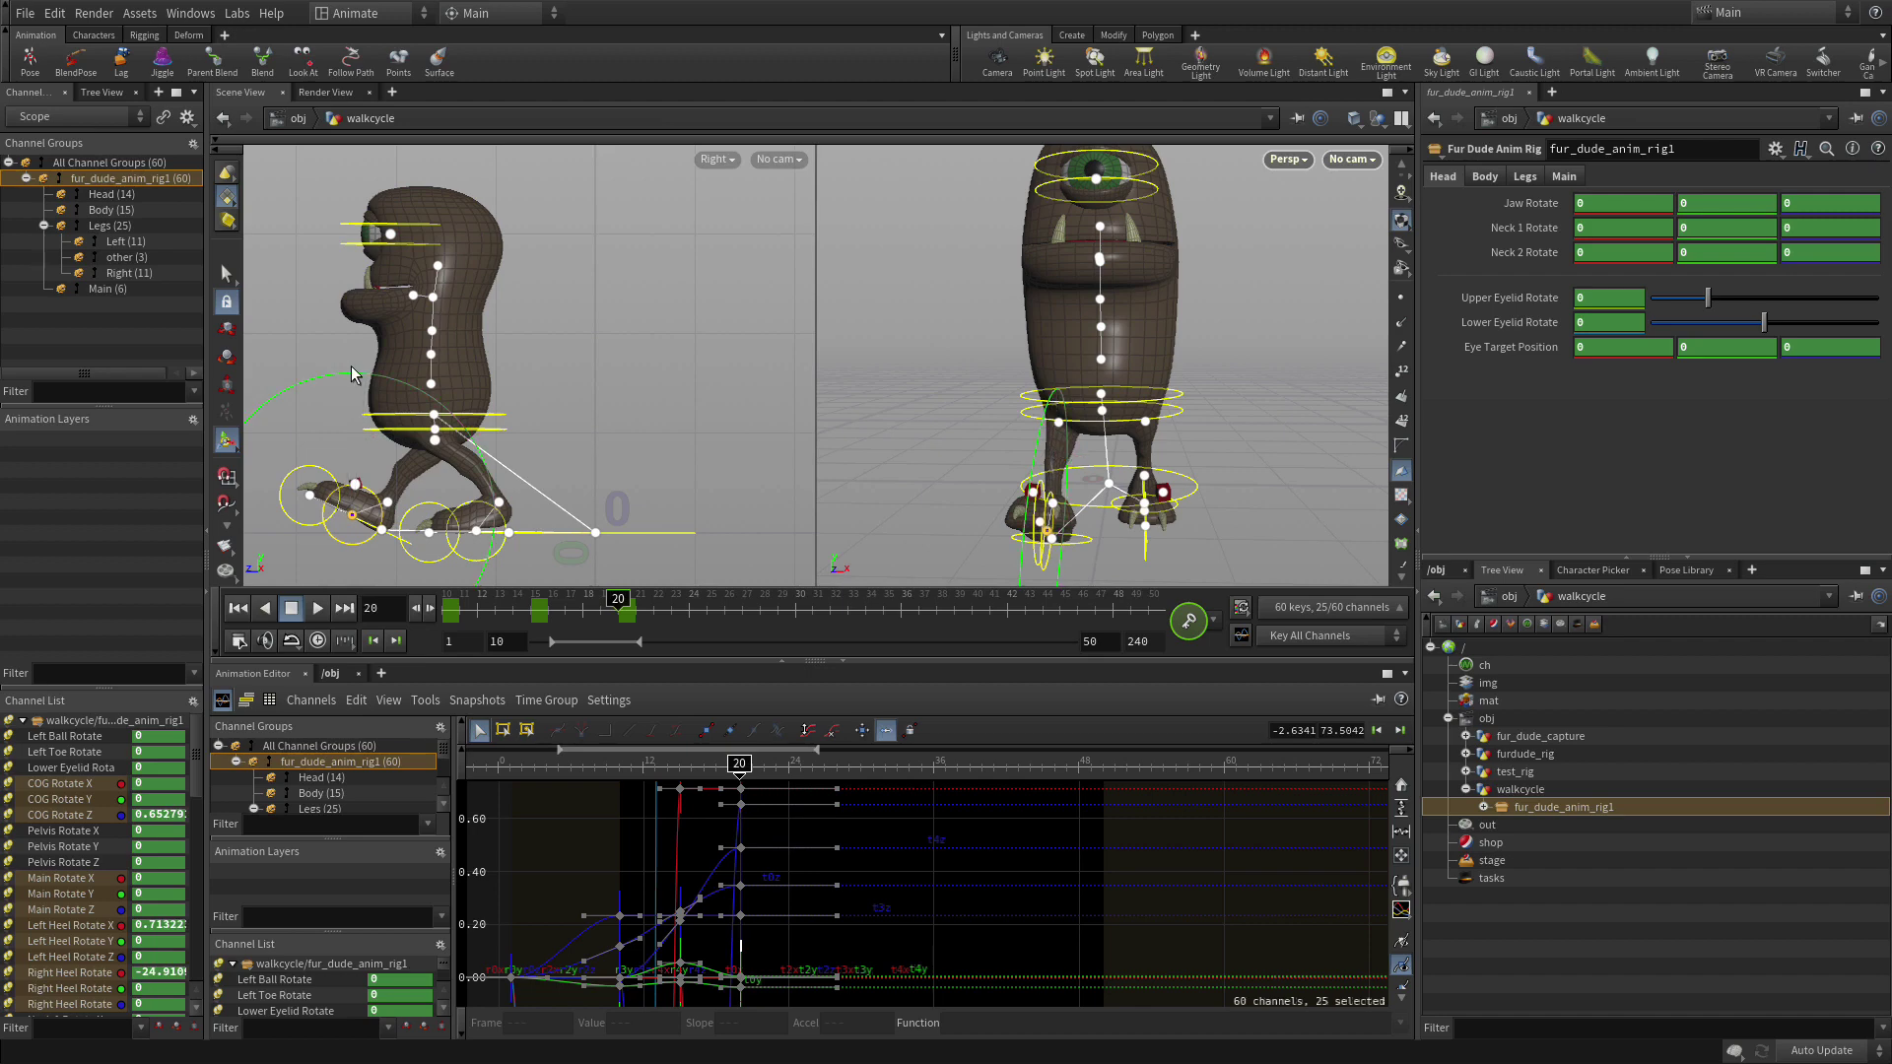
Rotate the left ball to about -43° to lift the rear heel in the frame 20 contact pose.
click(480, 559)
drag(606, 476, 542, 402)
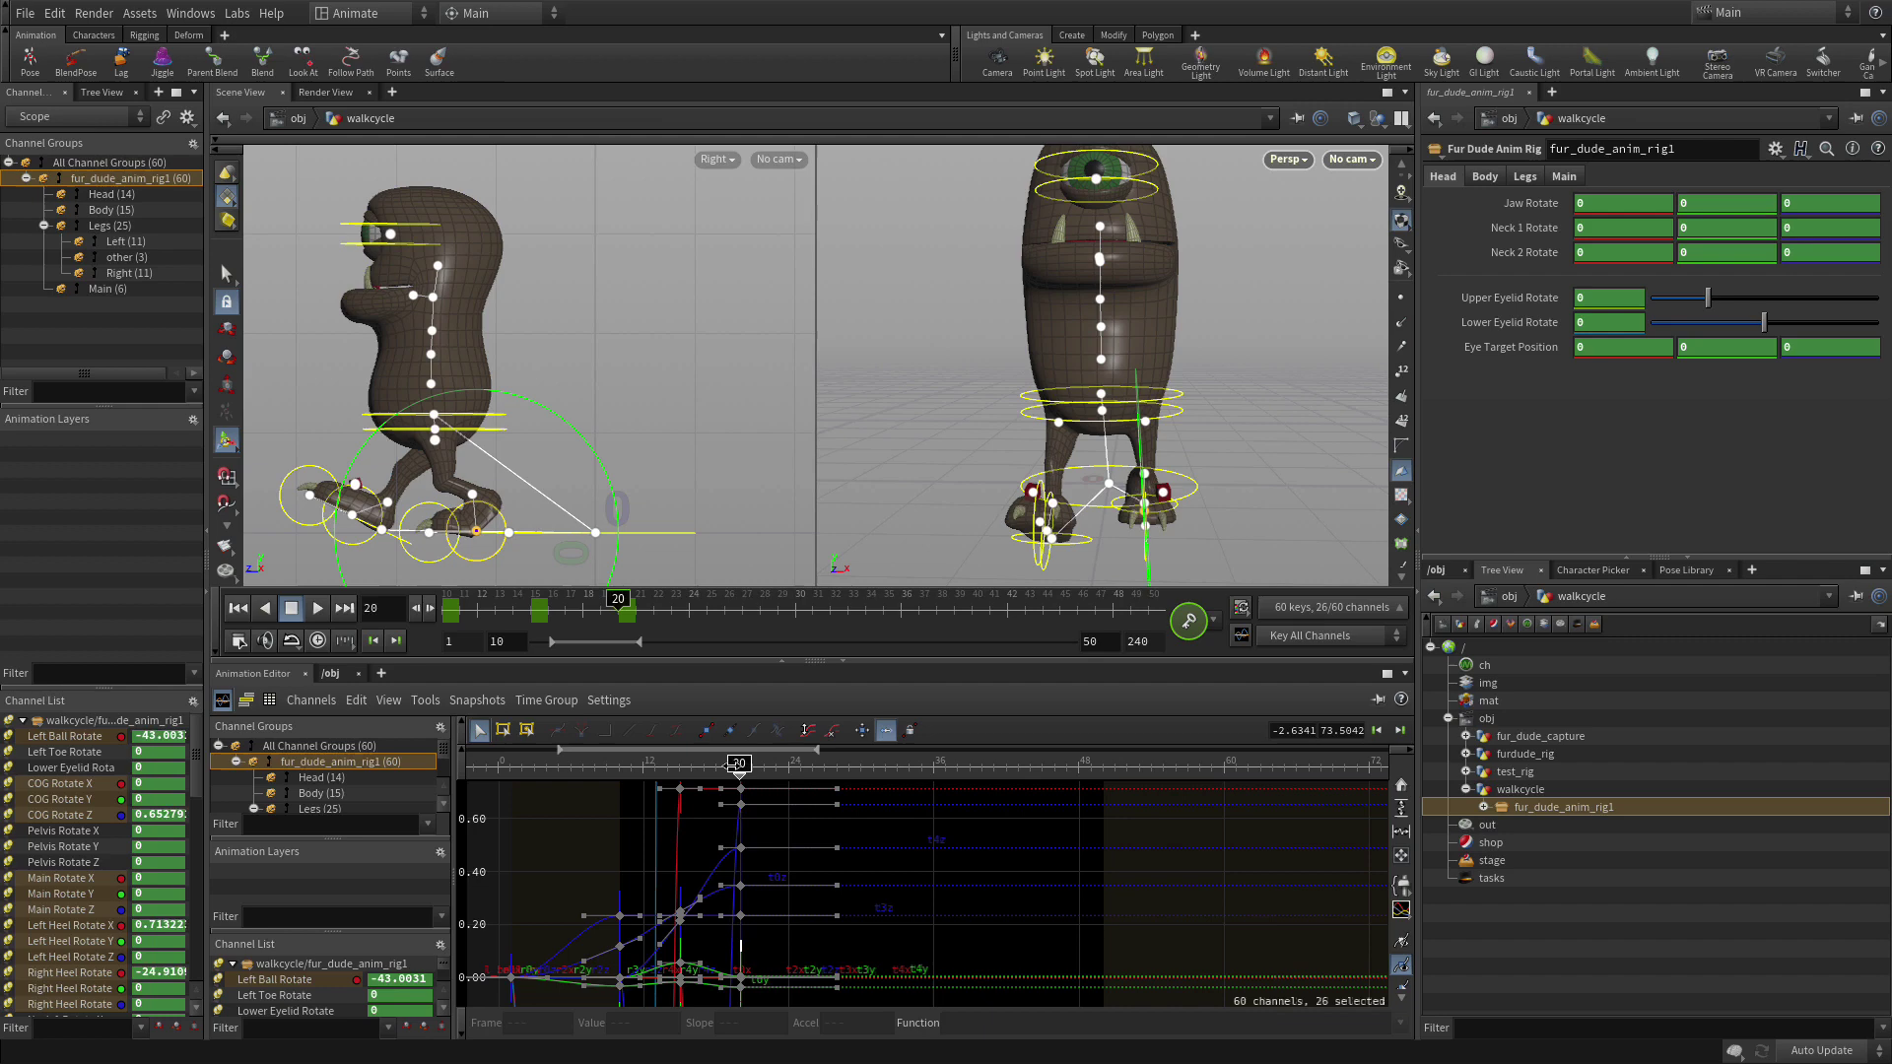
mouse_move(739, 764)
mouse_down()
mouse_move(618, 744)
mouse_move(582, 763)
mouse_move(749, 757)
mouse_up()
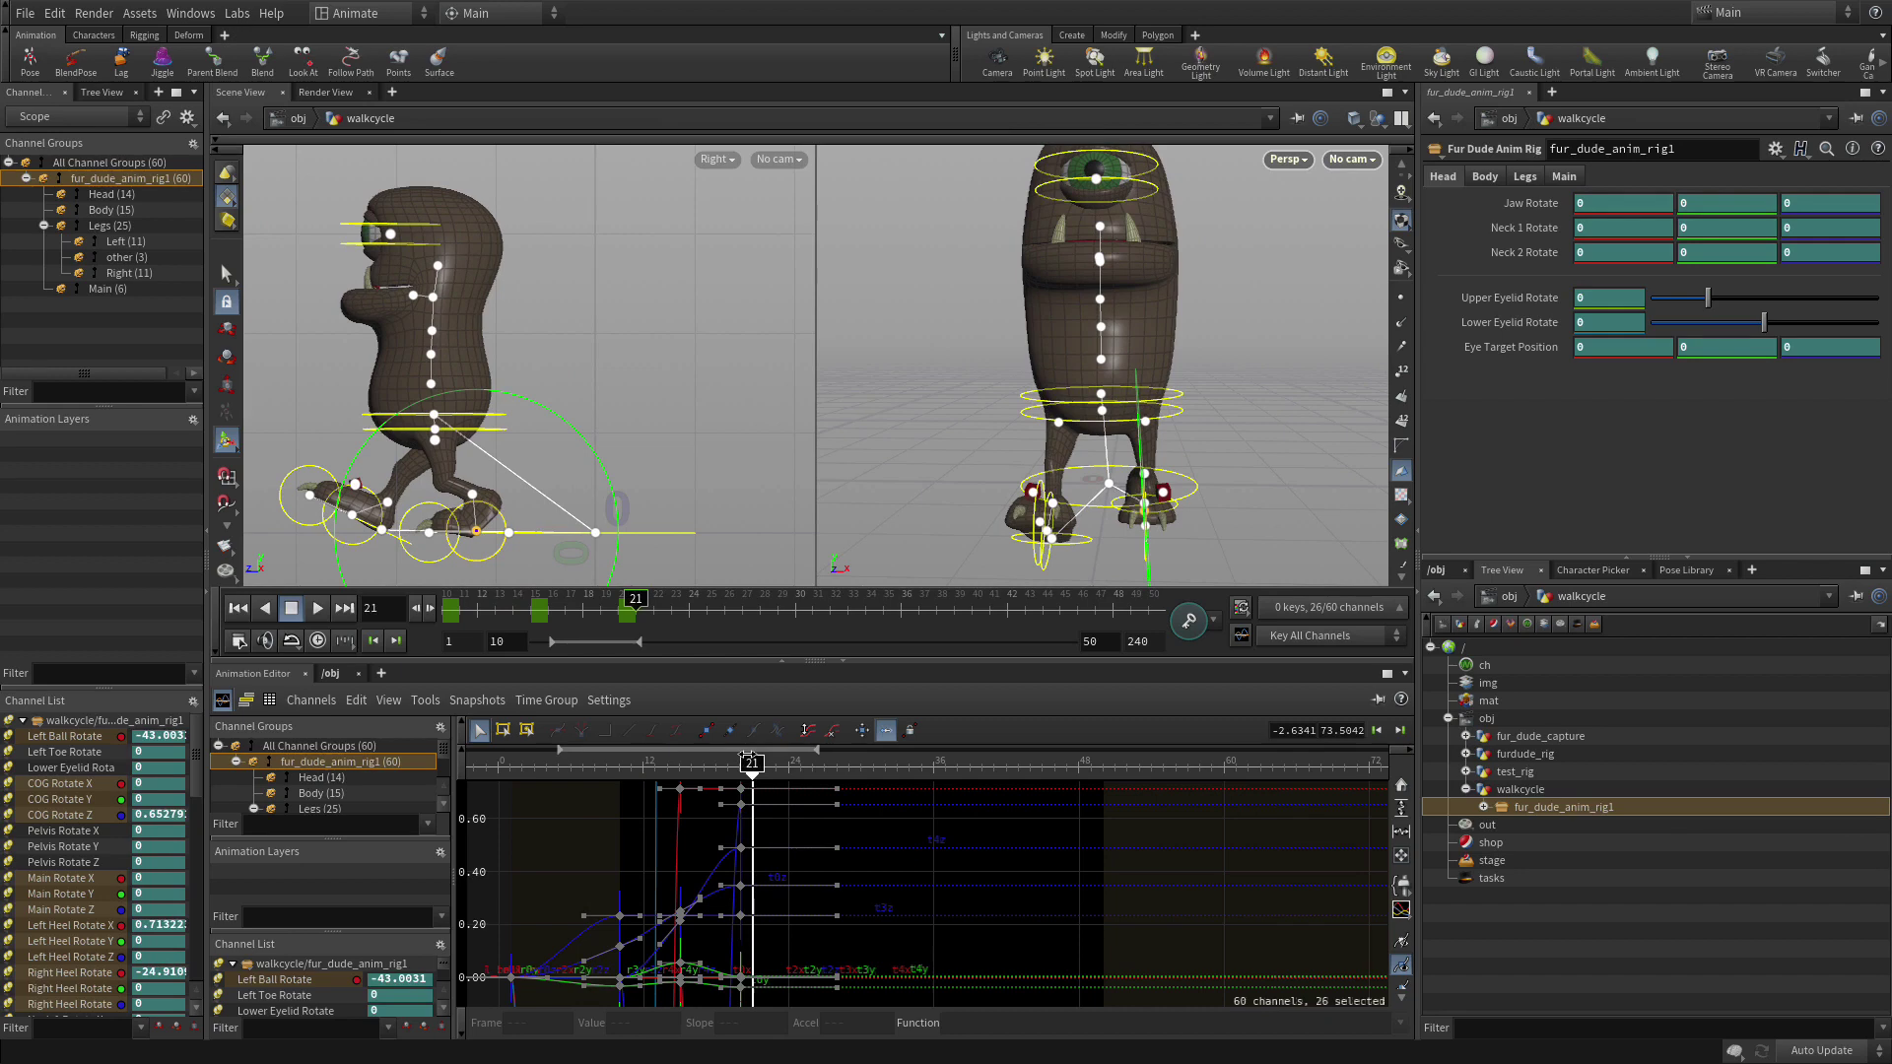
drag(739, 749, 725, 745)
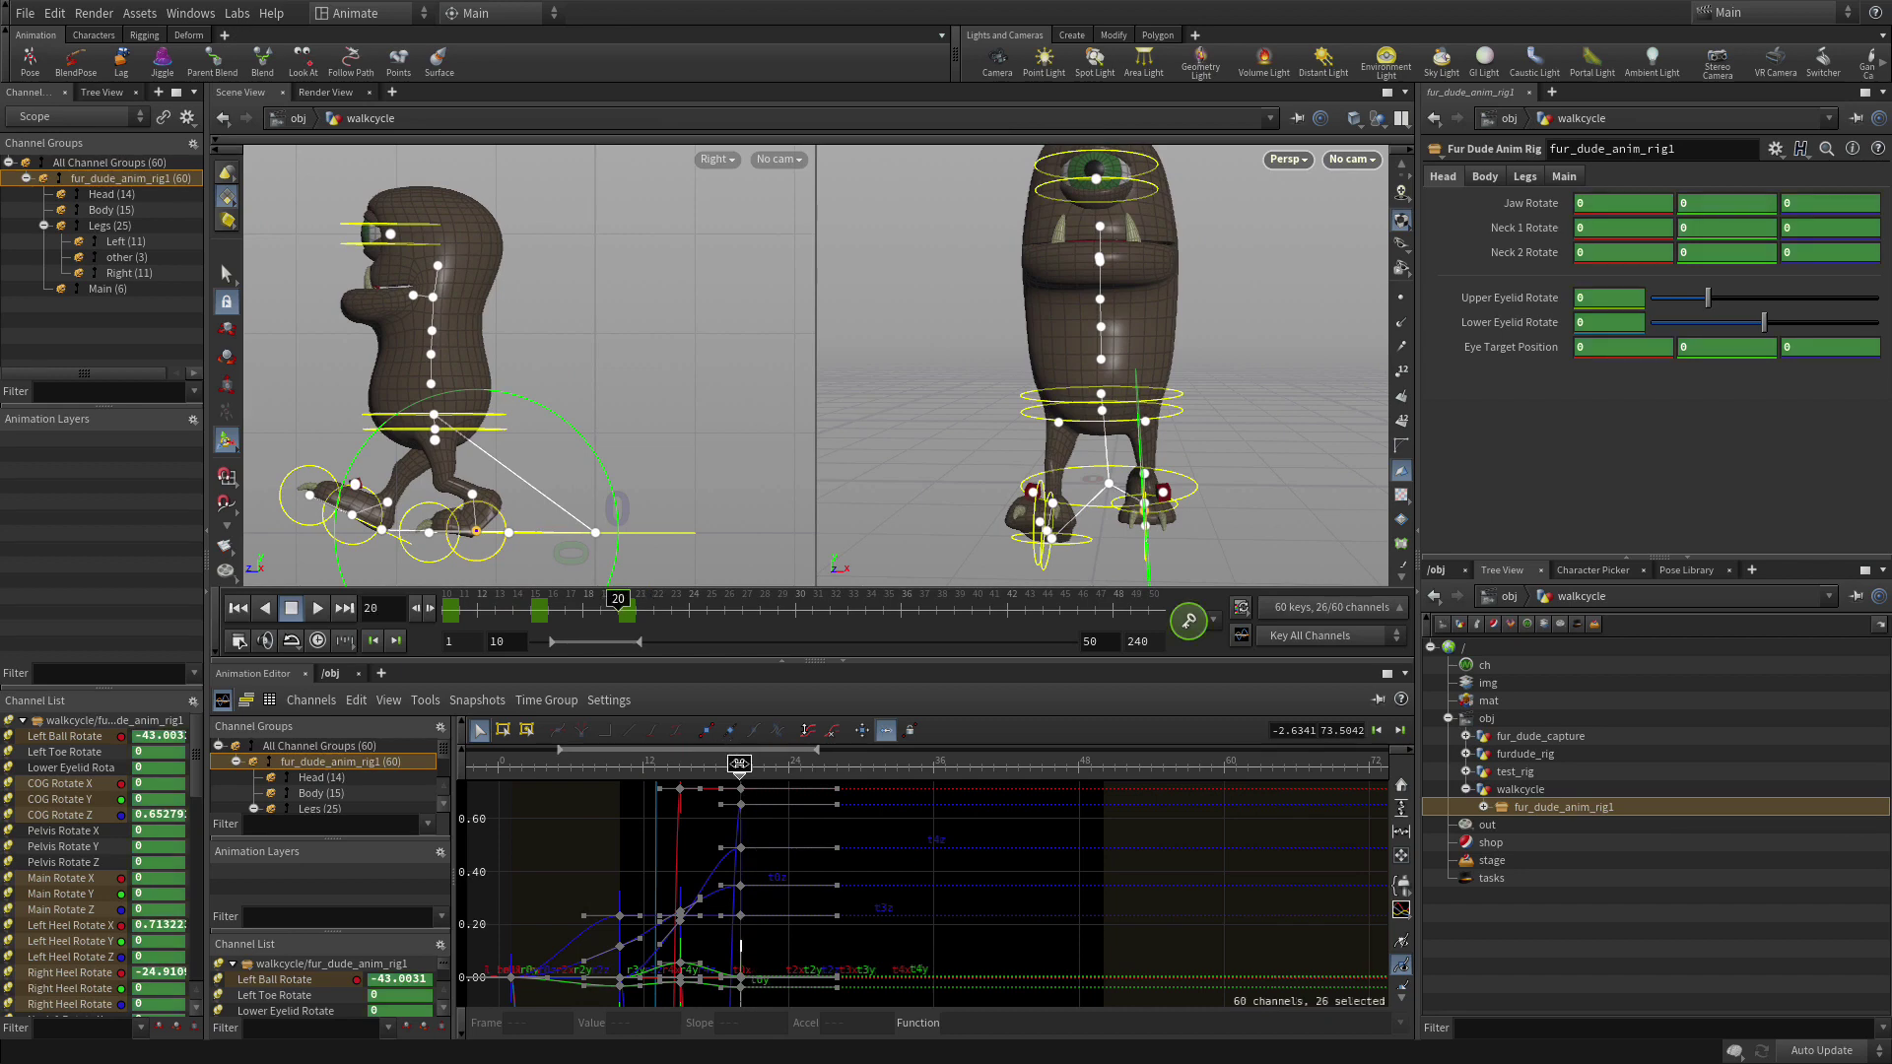
Go to frame 25 and keyframe all pinned rig channels there.
drag(738, 763, 800, 764)
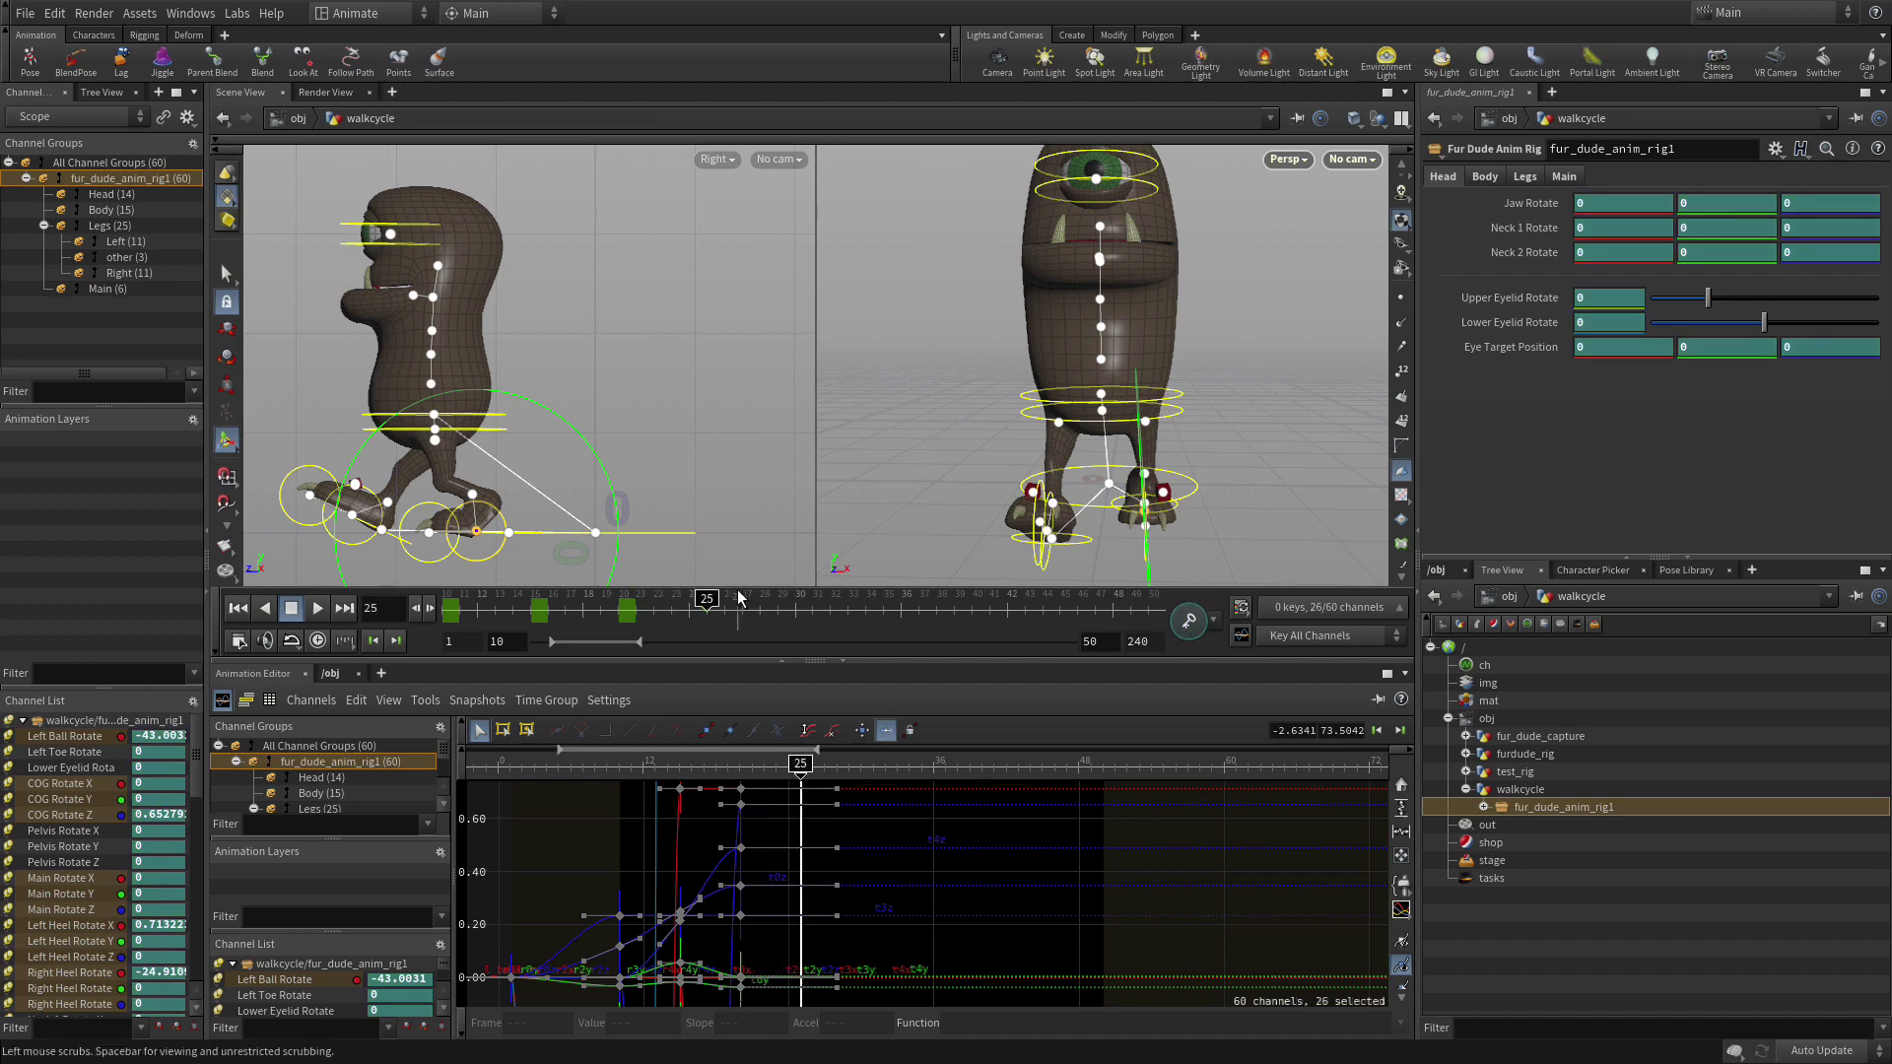
alt+middle_drag(647, 371, 742, 360)
key(r)
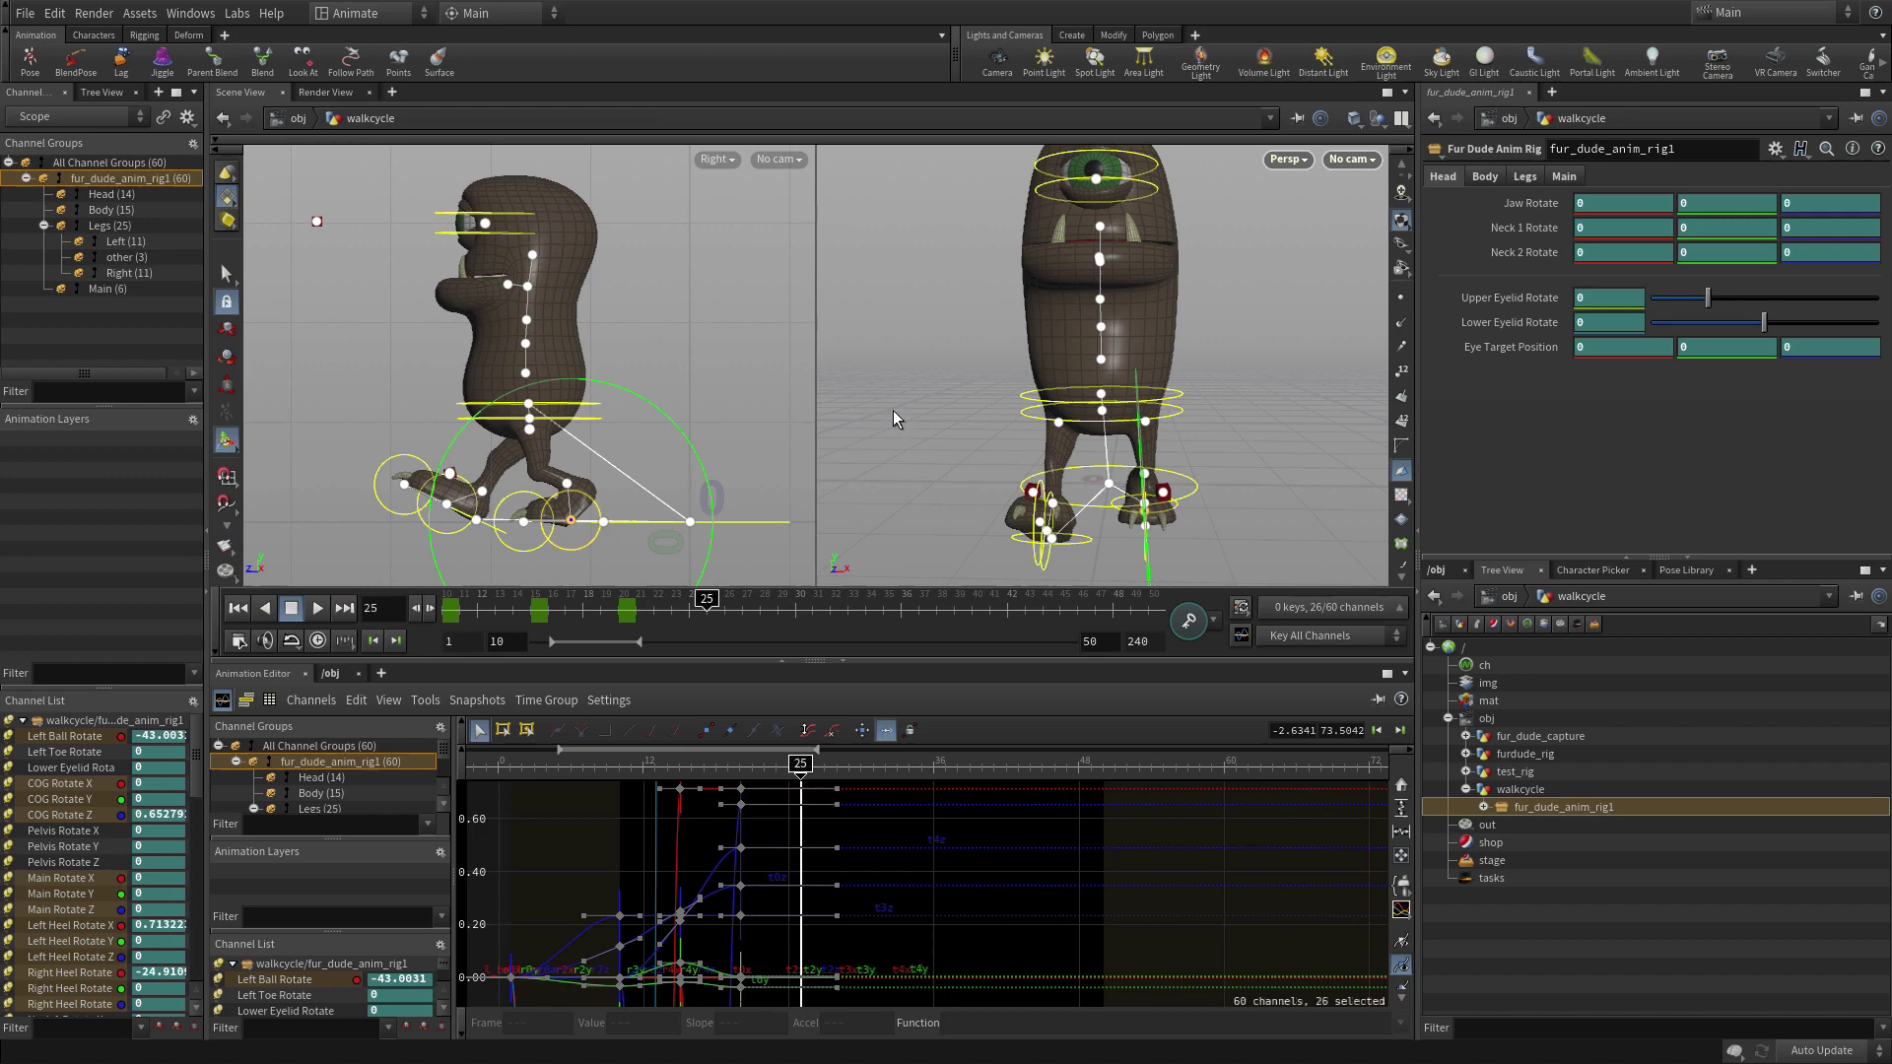
click(765, 386)
key(k)
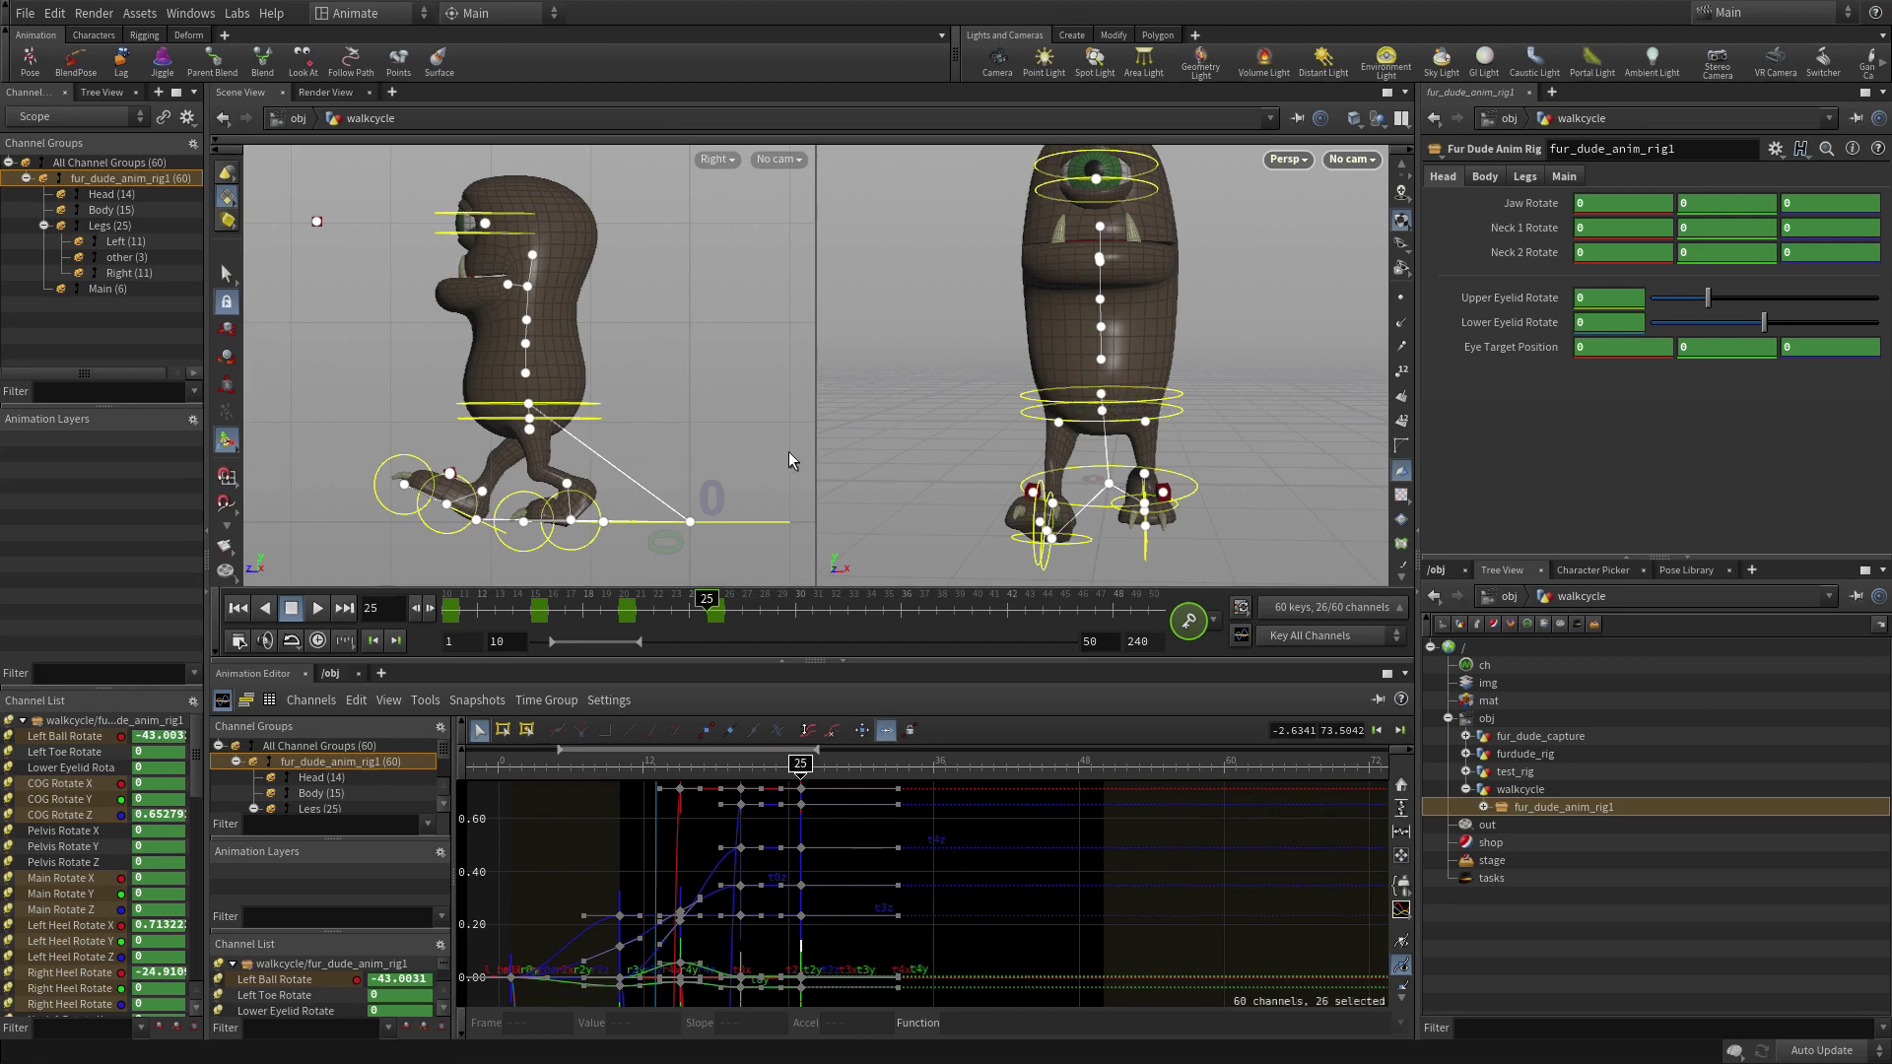
At frame 25, move the COG forward over the right foot and rotate the right heel to about 3.5° in X so it lies flat.
click(598, 415)
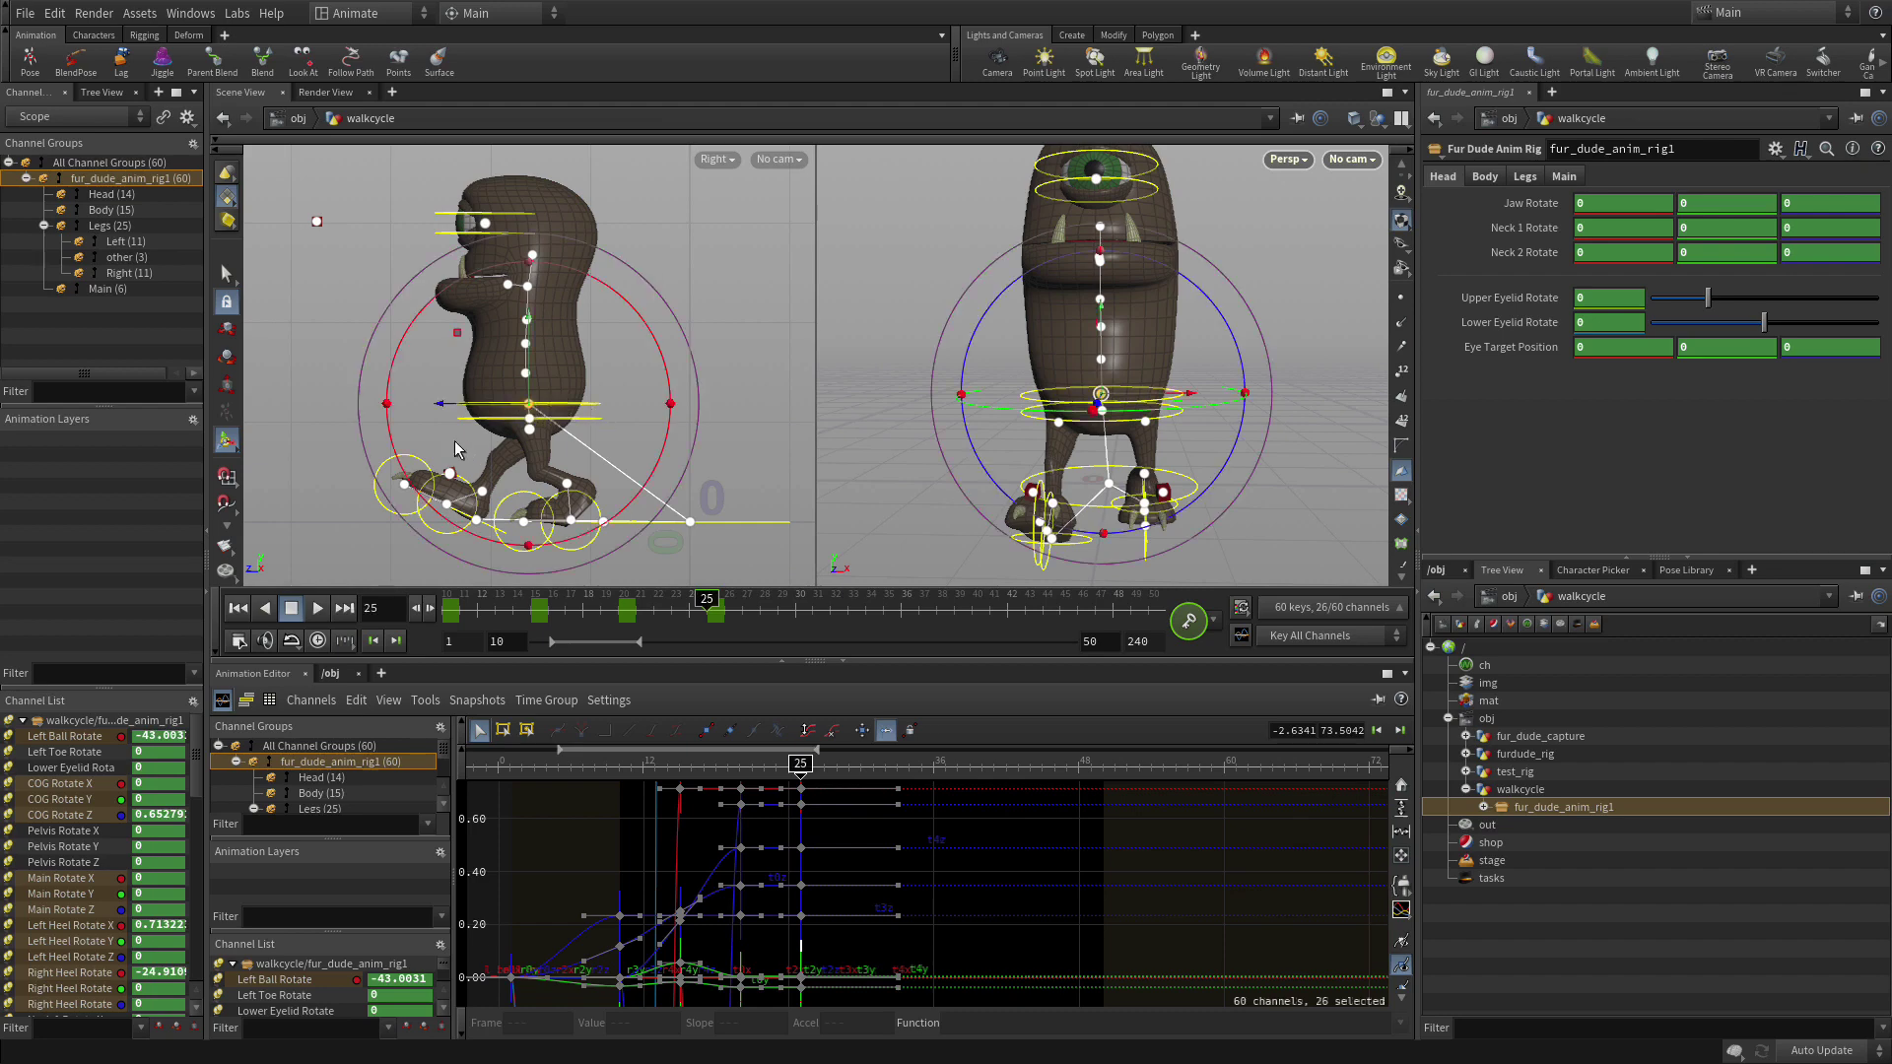
drag(458, 412, 408, 412)
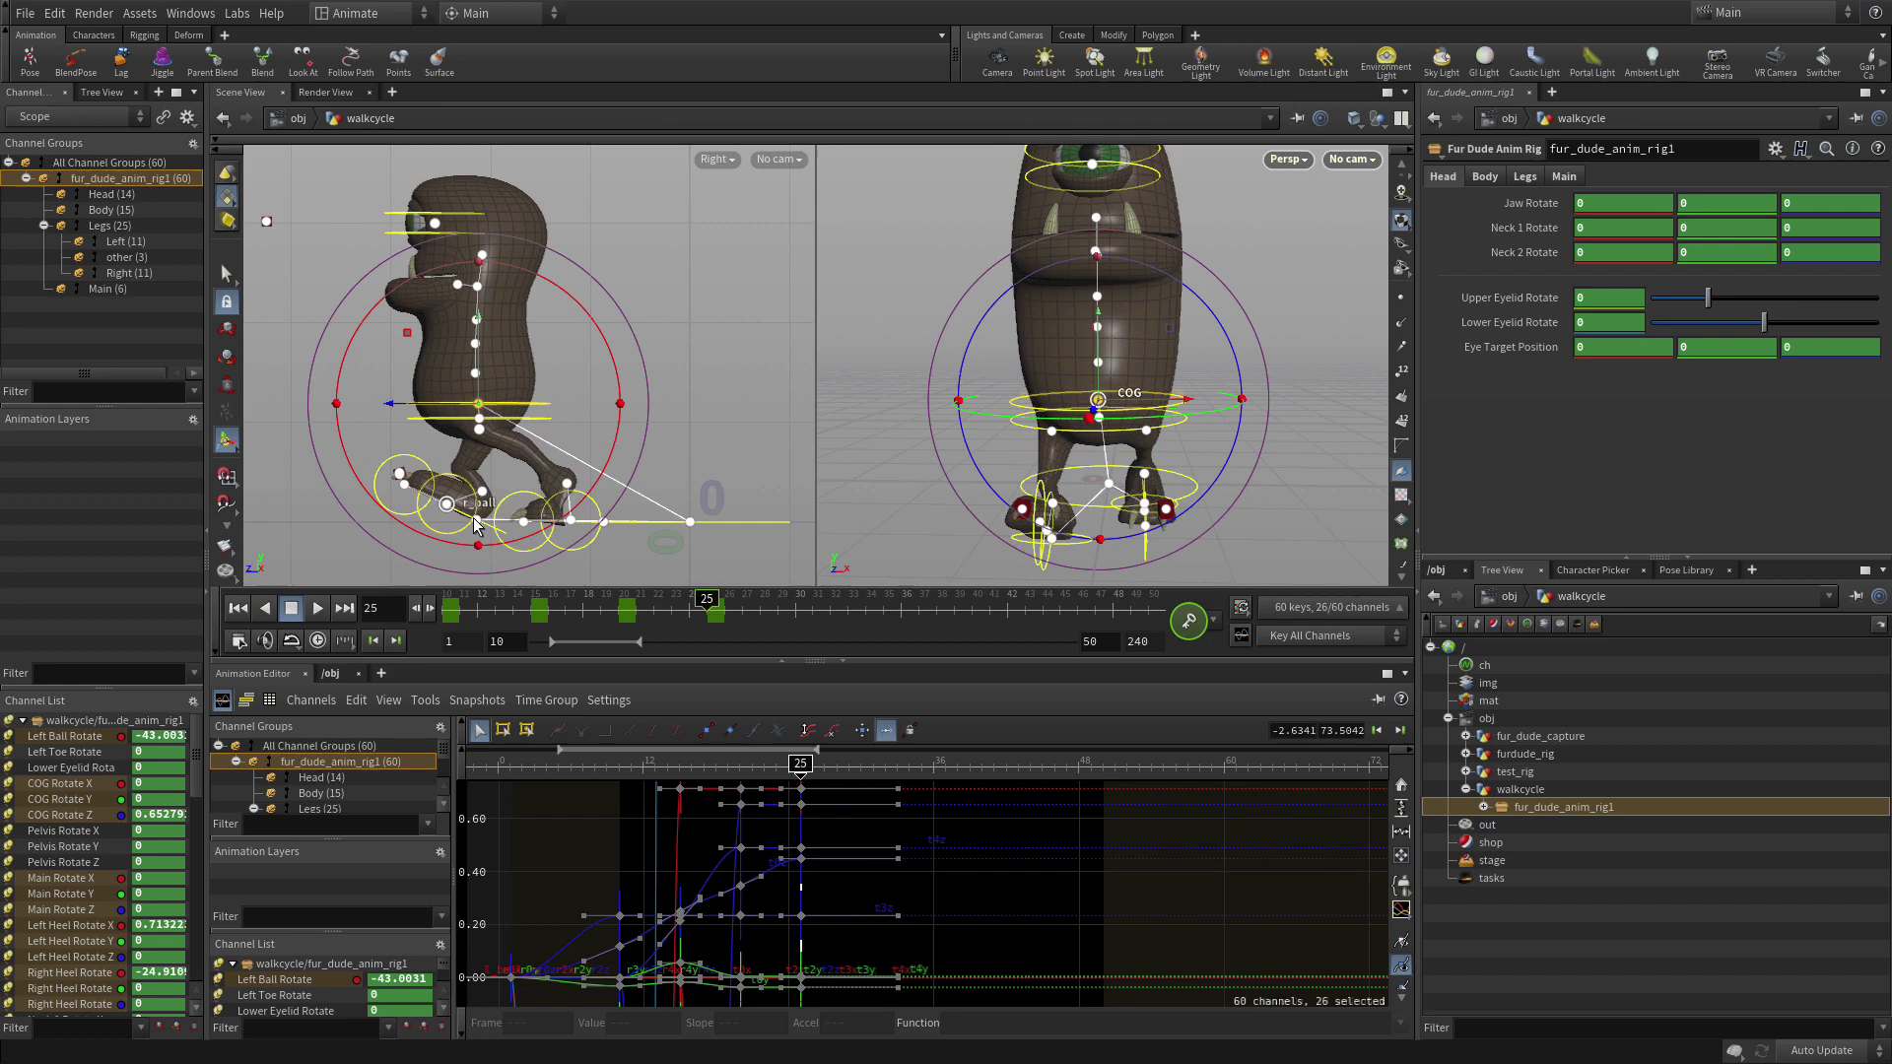
click(478, 521)
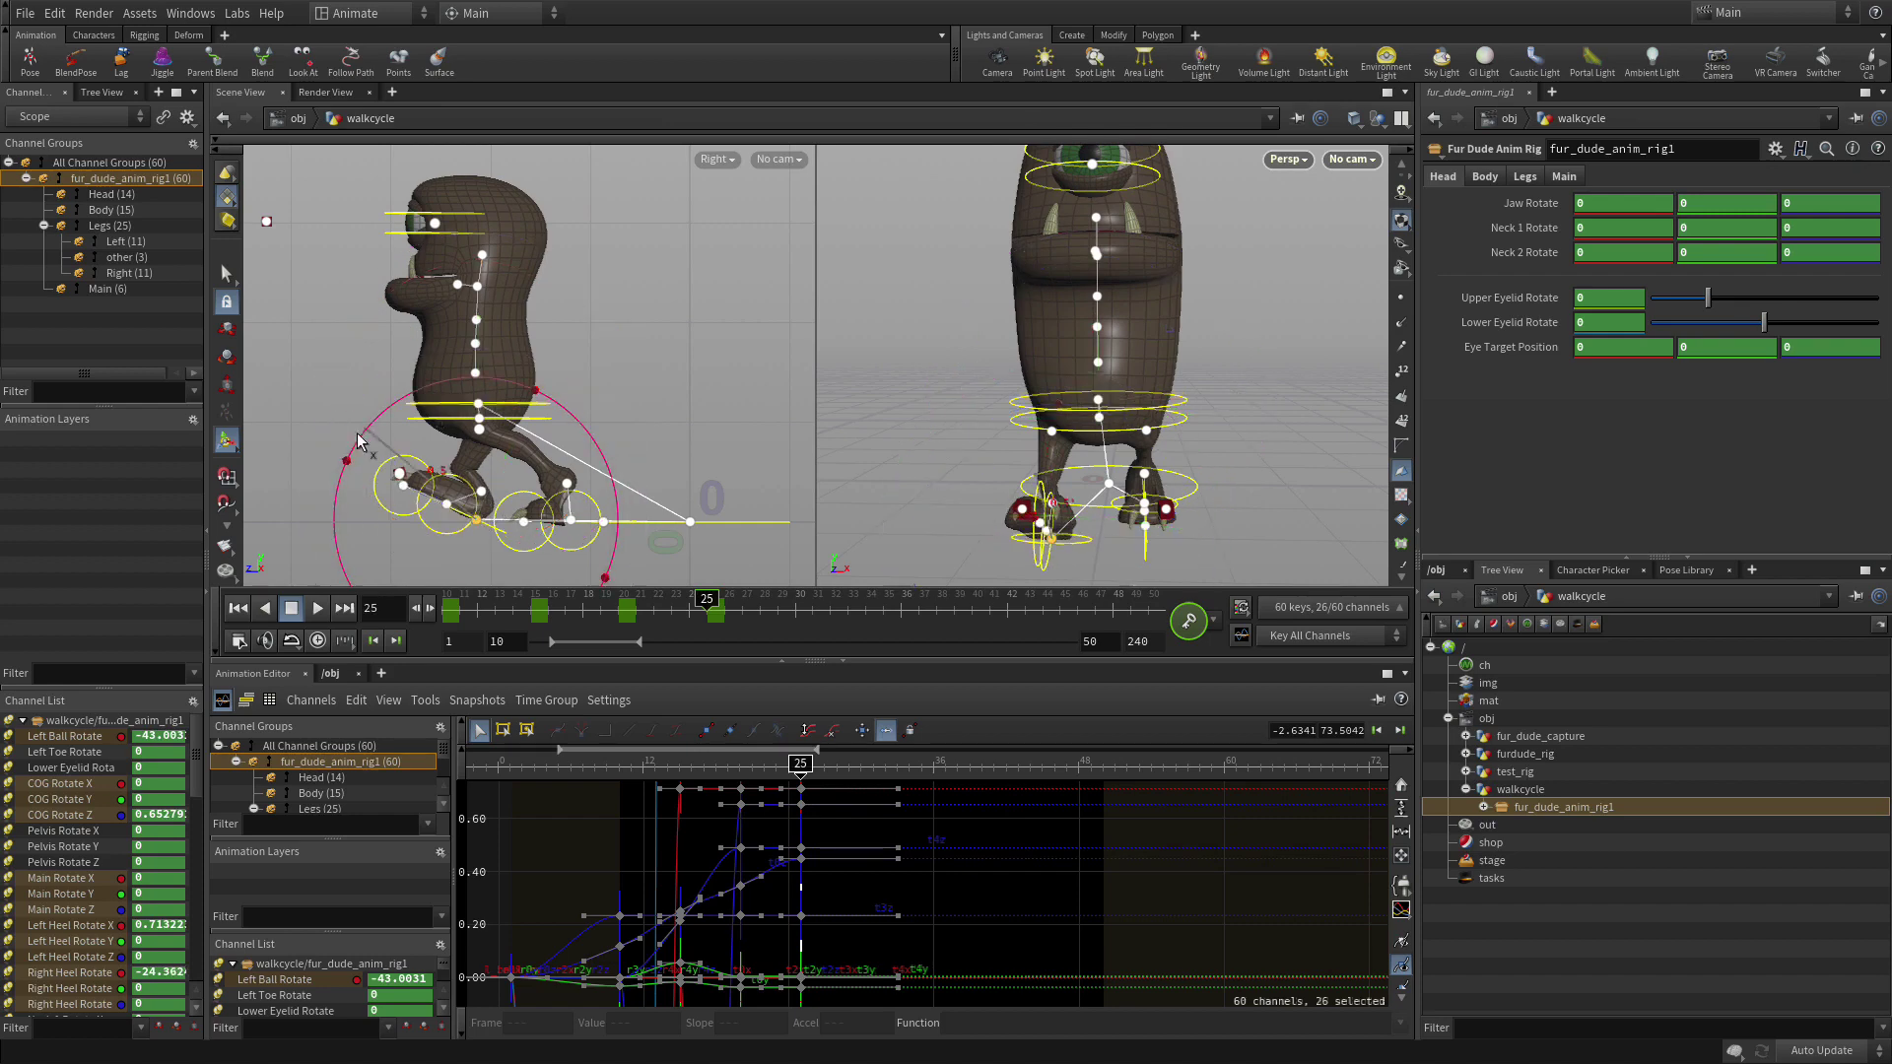
drag(357, 434, 309, 487)
click(446, 422)
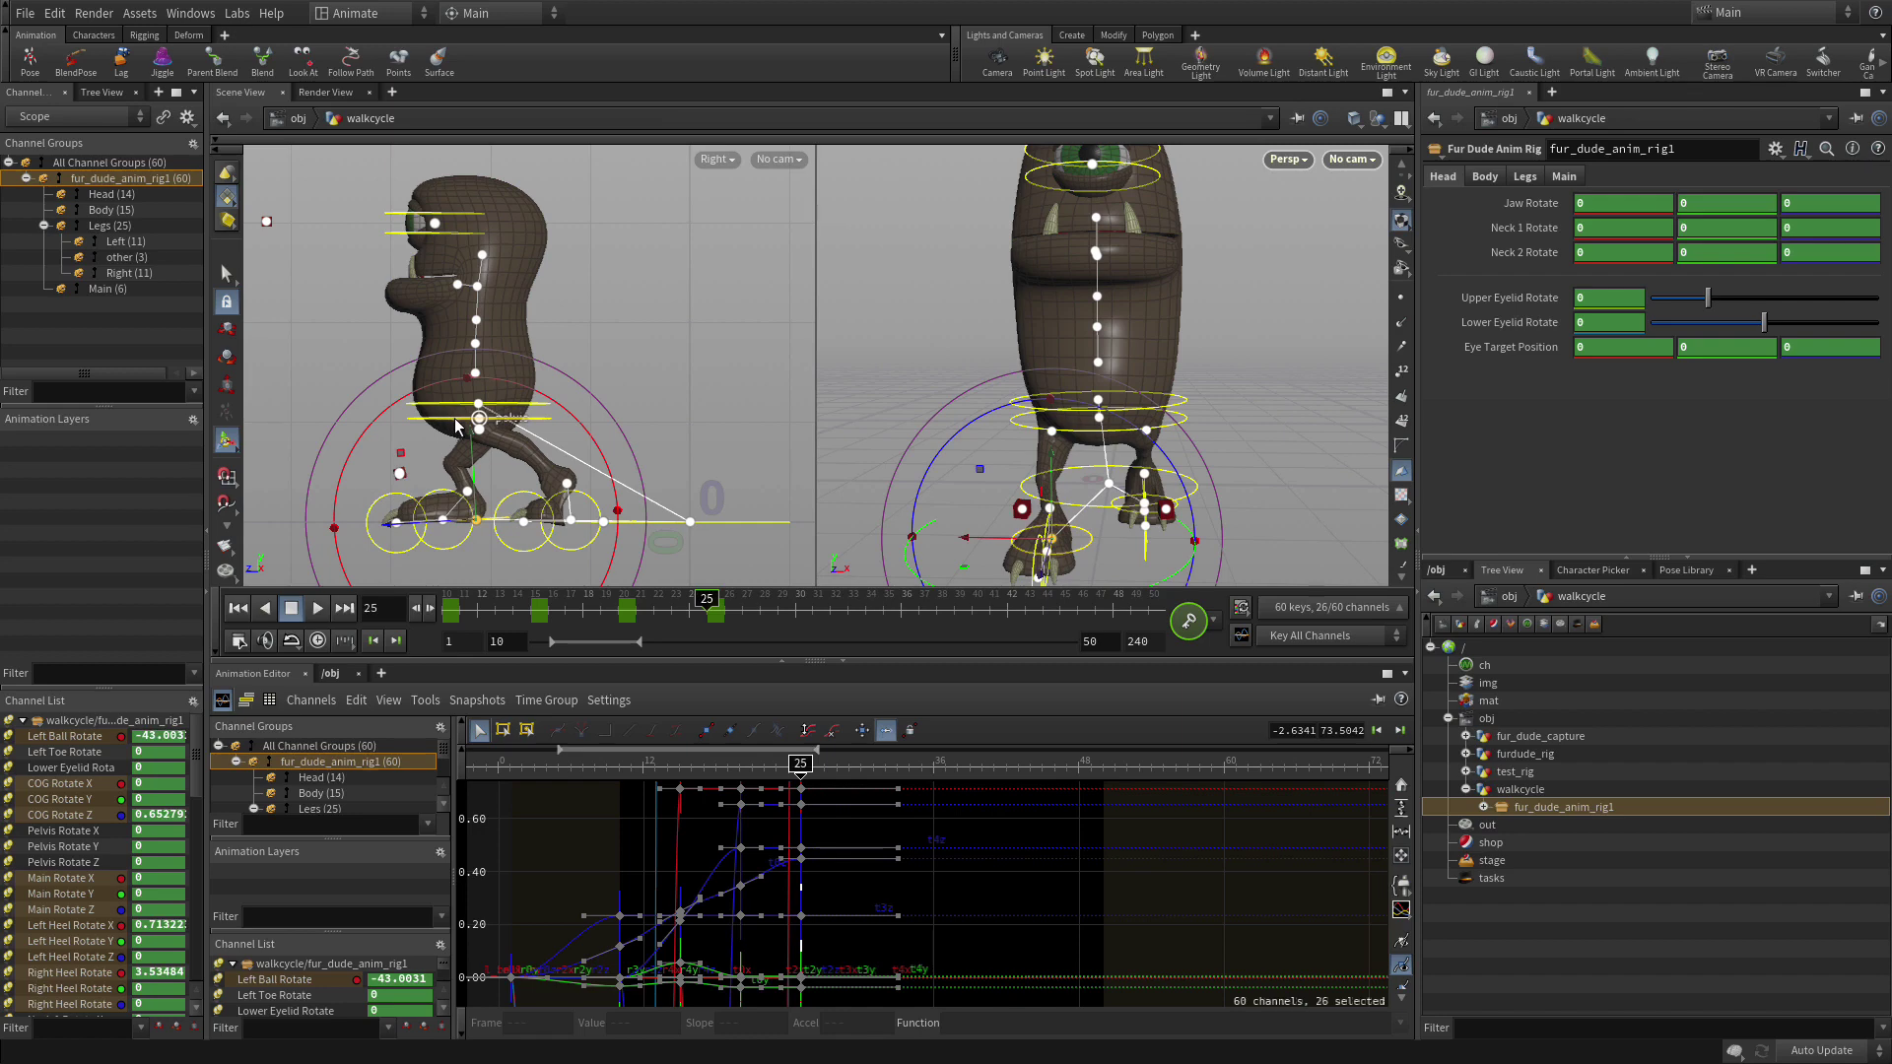
Raise the COG and tilt it to about 8.1° in Z toward the supporting right leg.
click(478, 404)
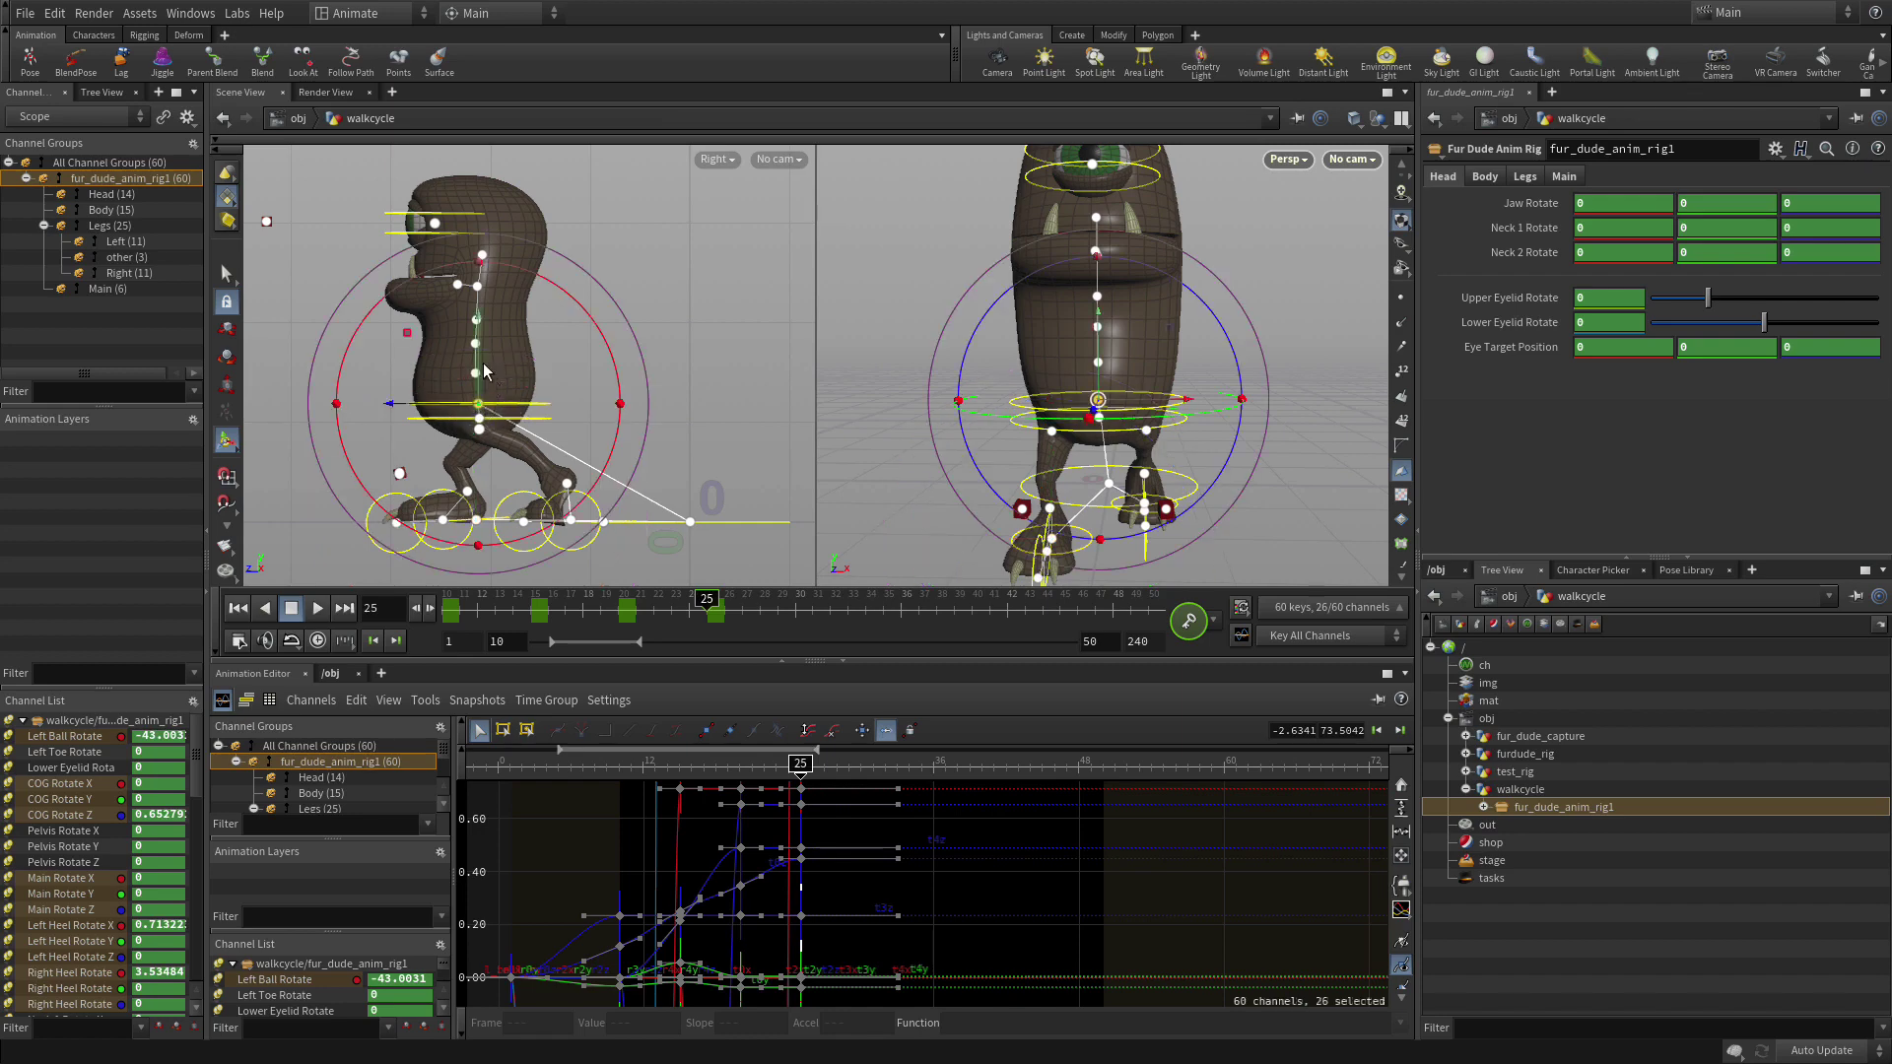
drag(480, 369, 498, 357)
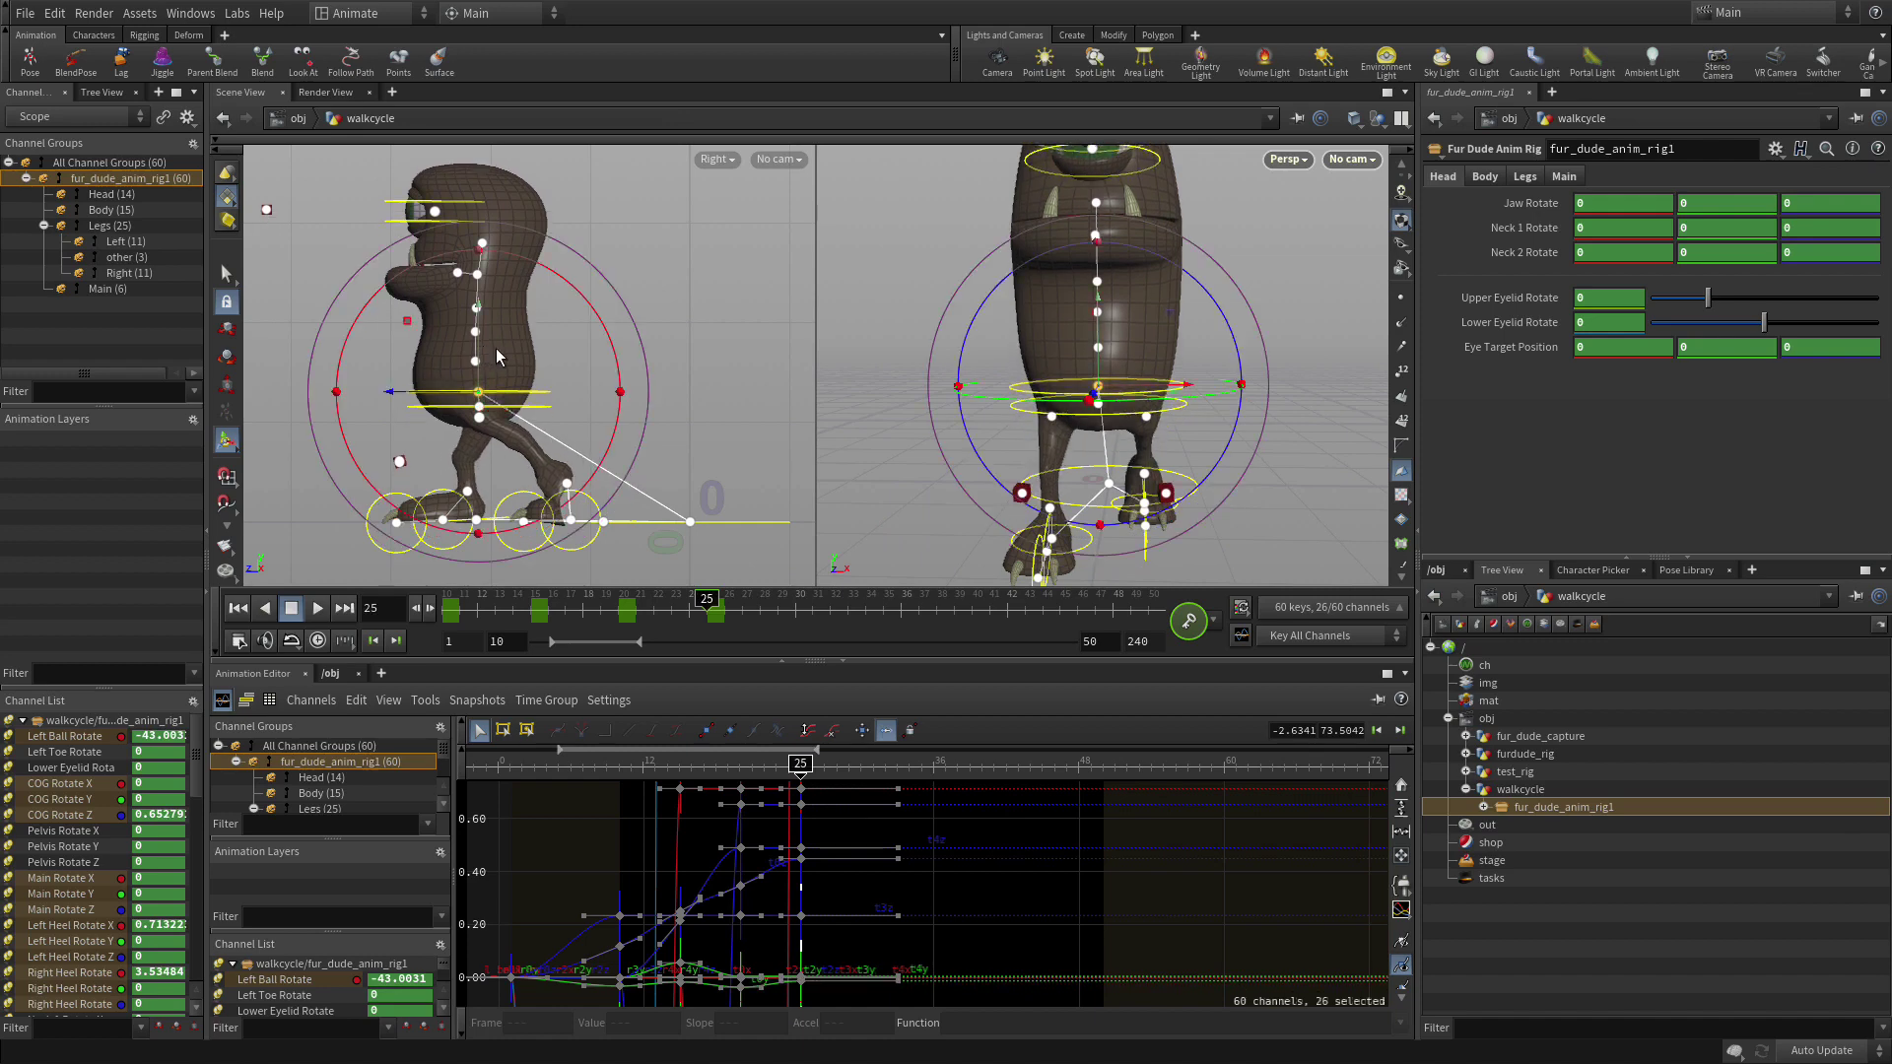
drag(988, 298, 976, 317)
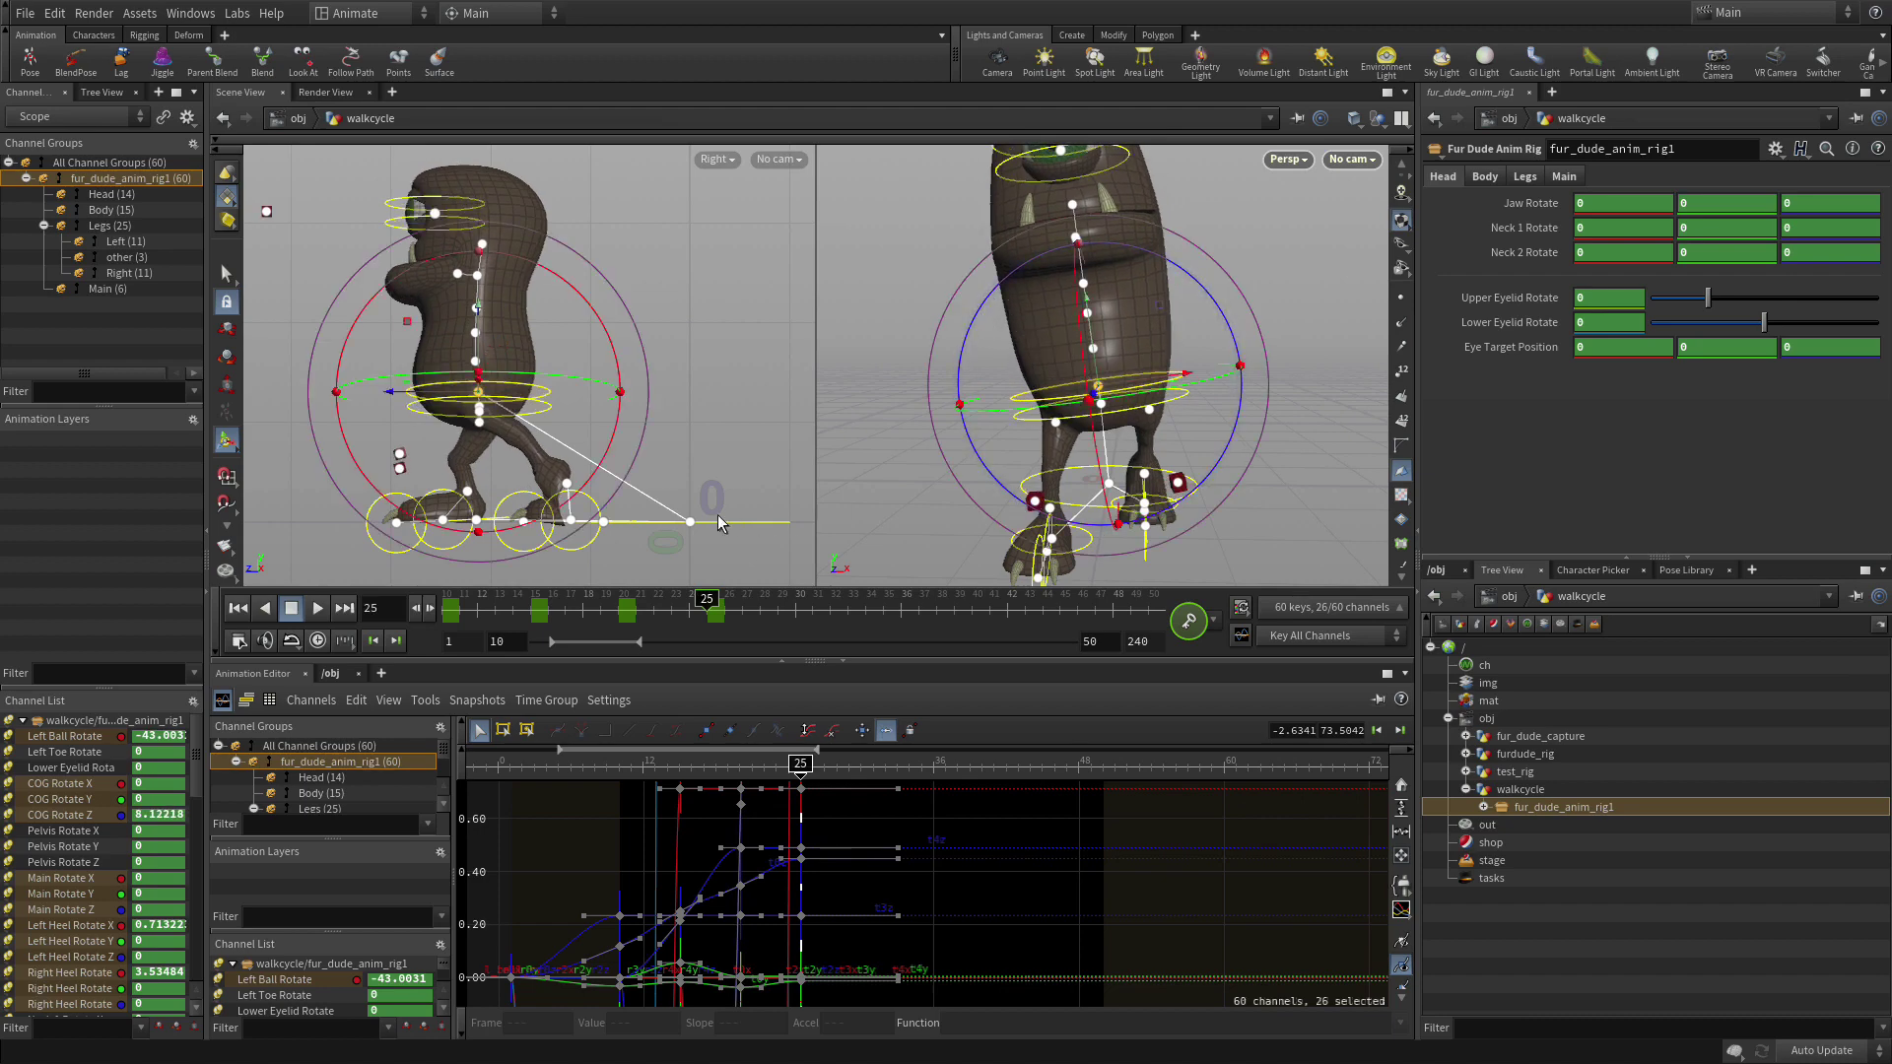
Lift the left heel and bring it forward beside the planted right foot.
click(604, 523)
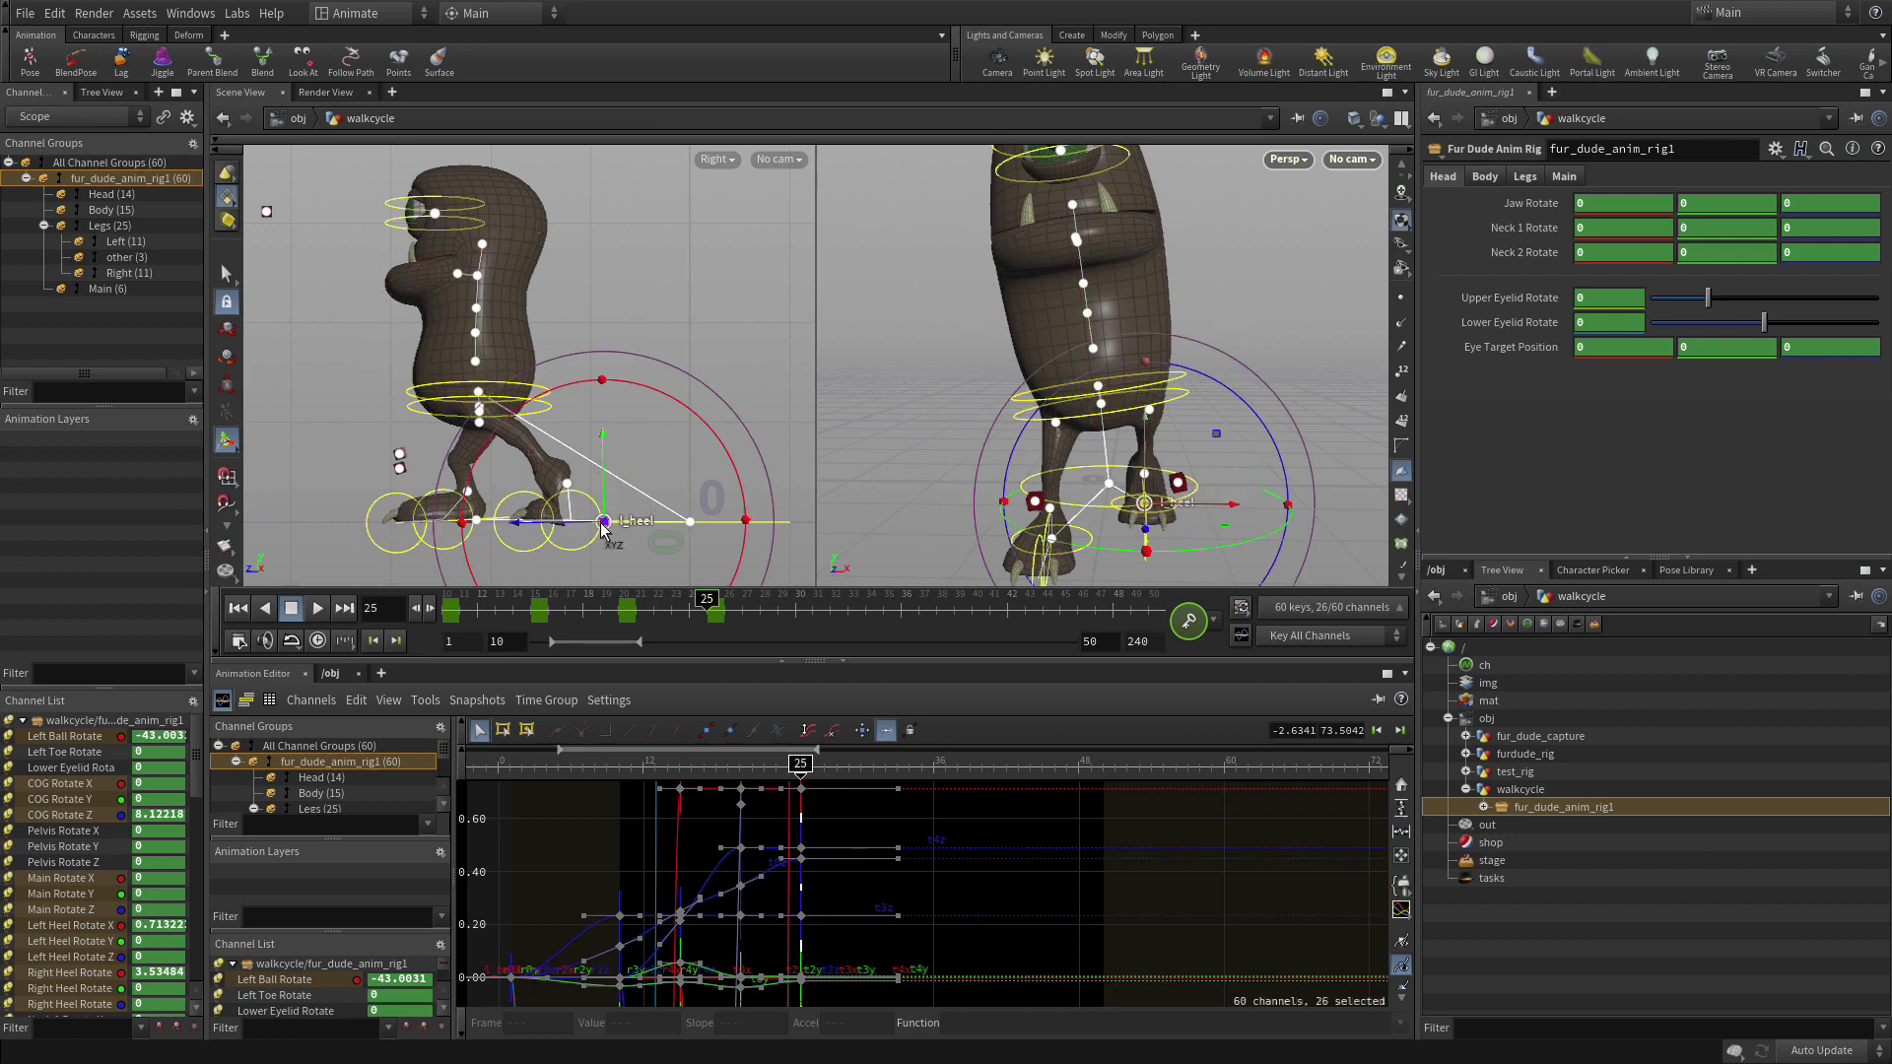
drag(604, 522, 511, 500)
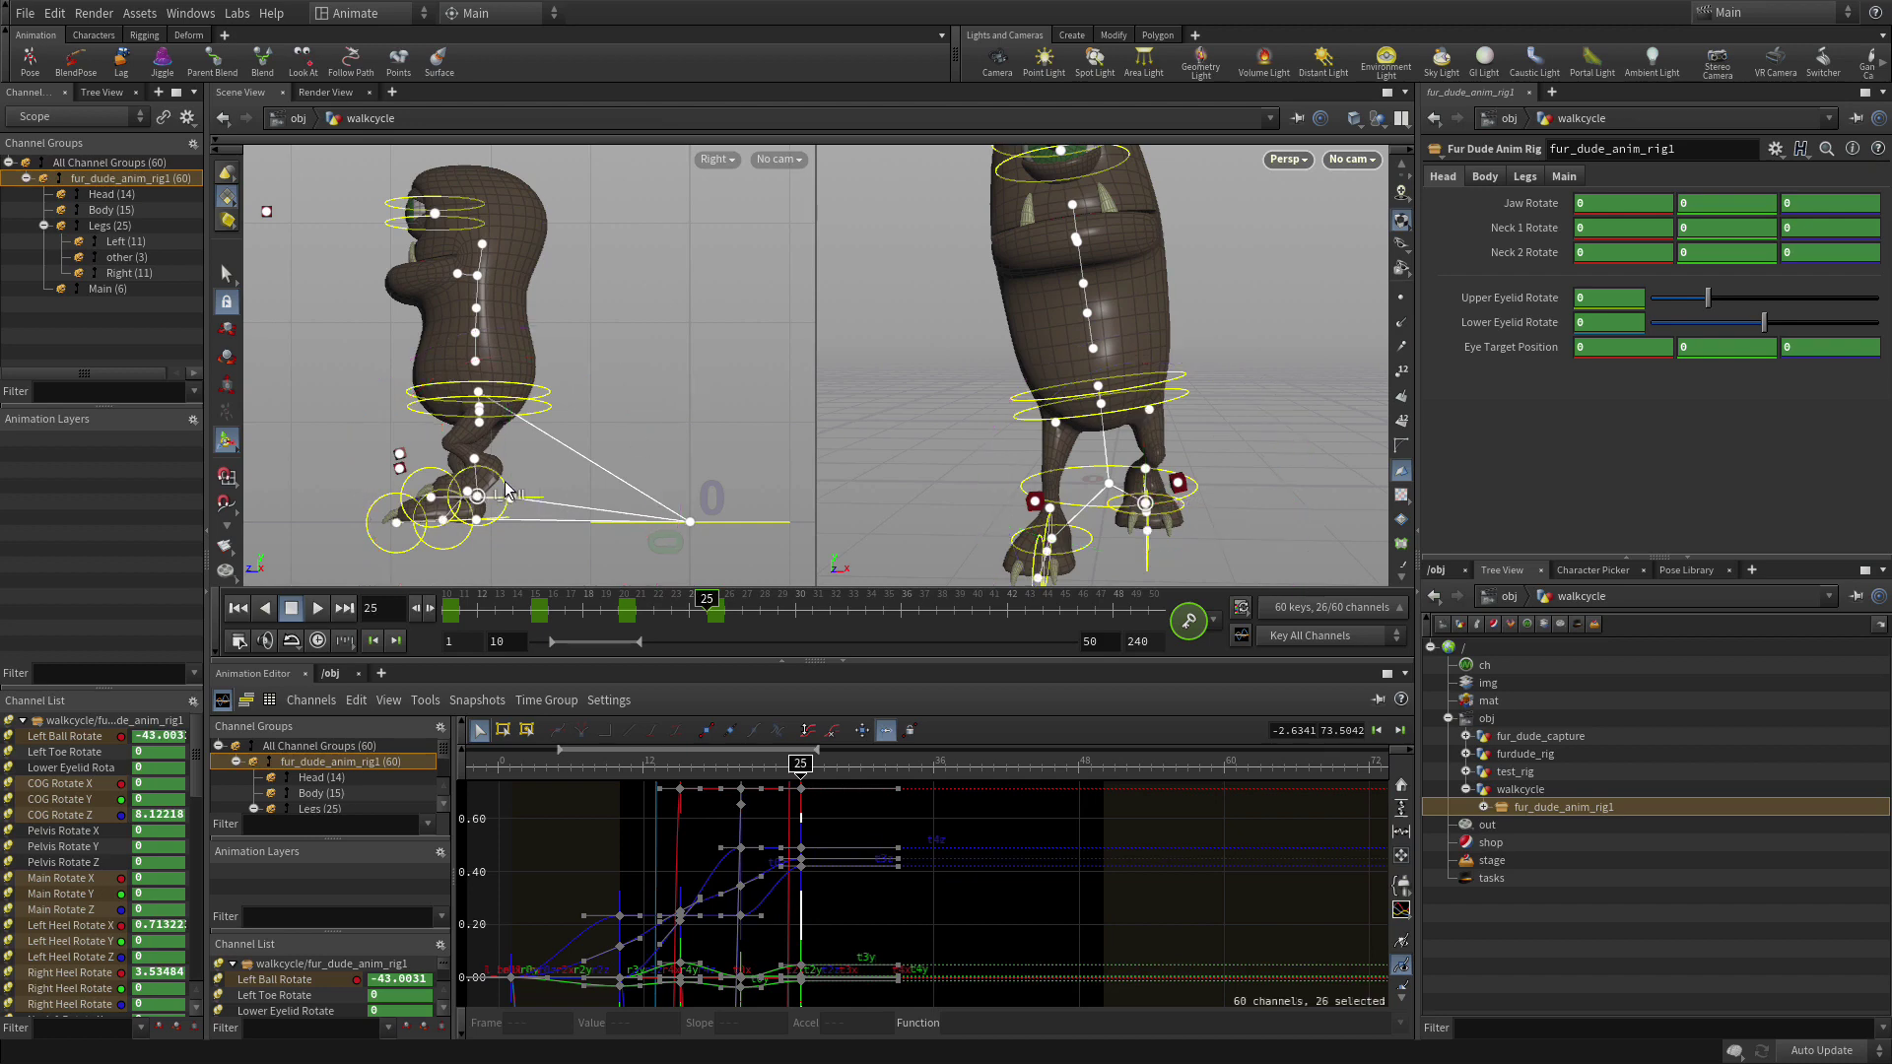
Rotate the left ball to about 4.7° in X and move the left heel slightly farther forward.
click(477, 496)
drag(576, 402, 629, 509)
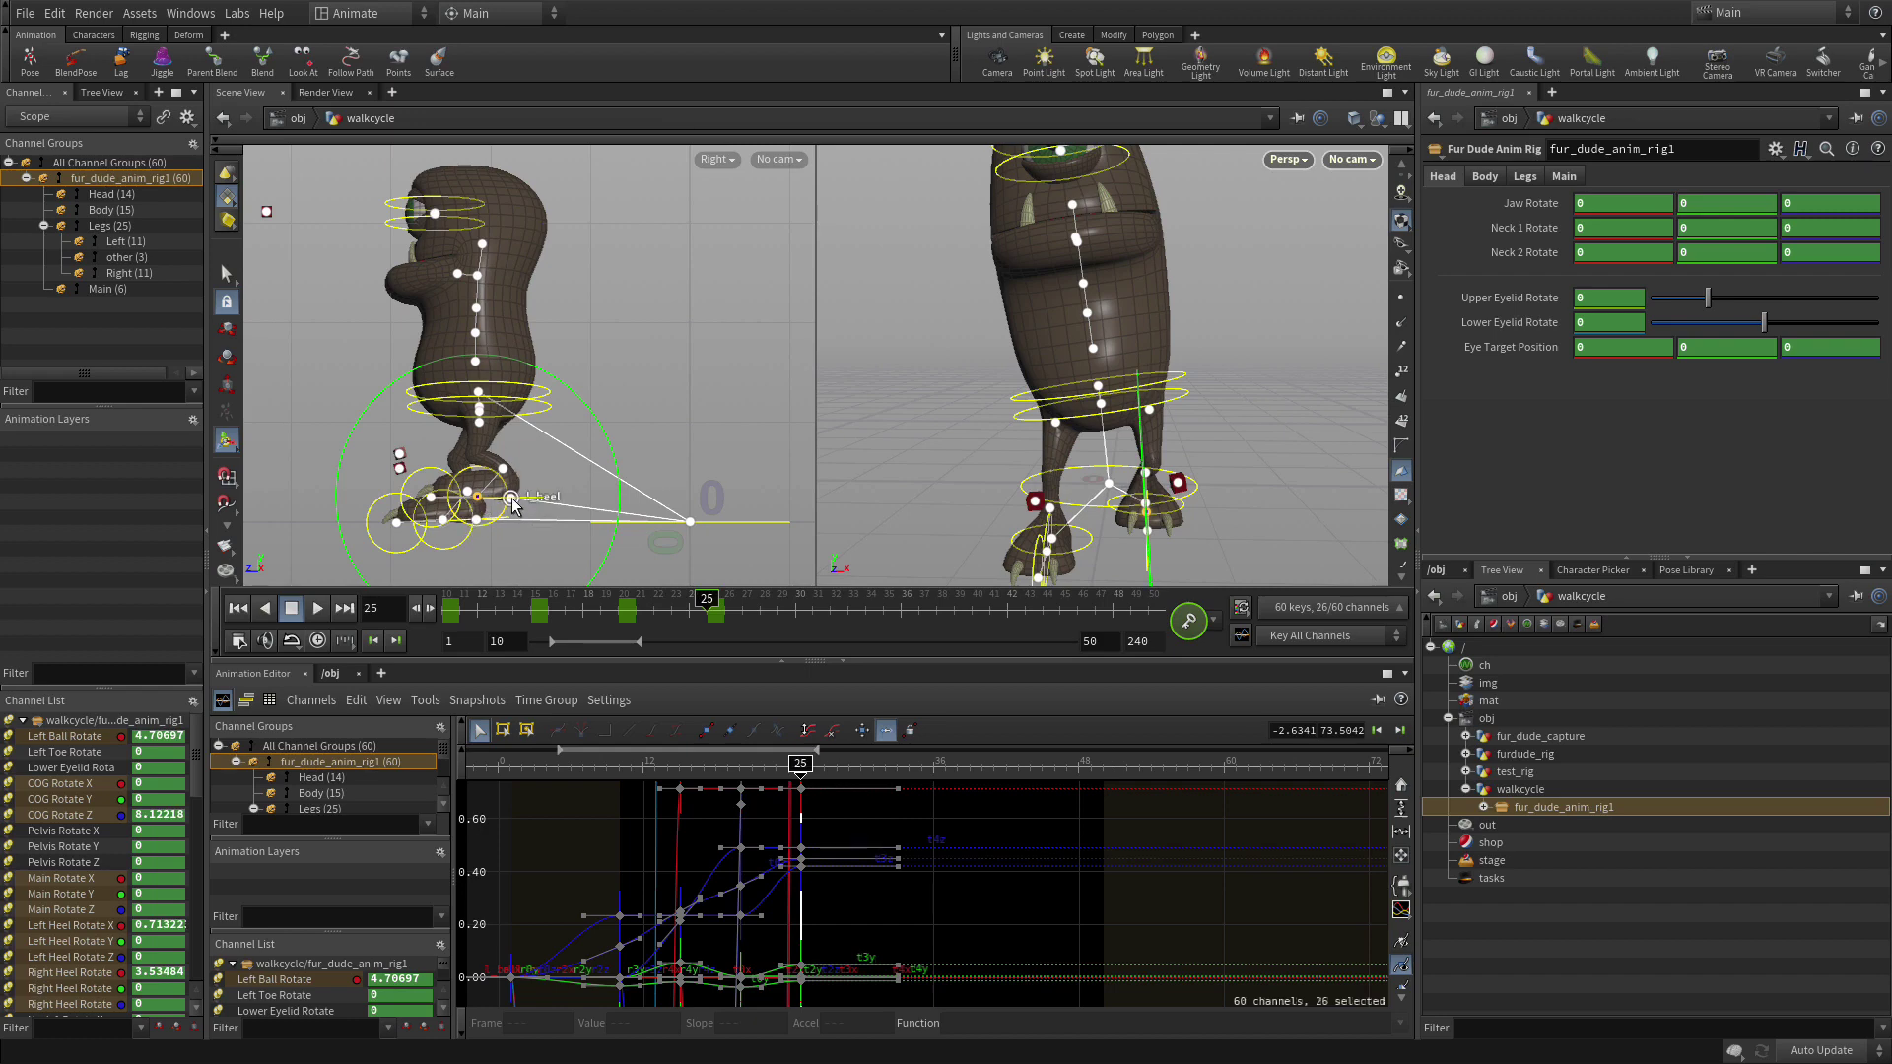
click(511, 498)
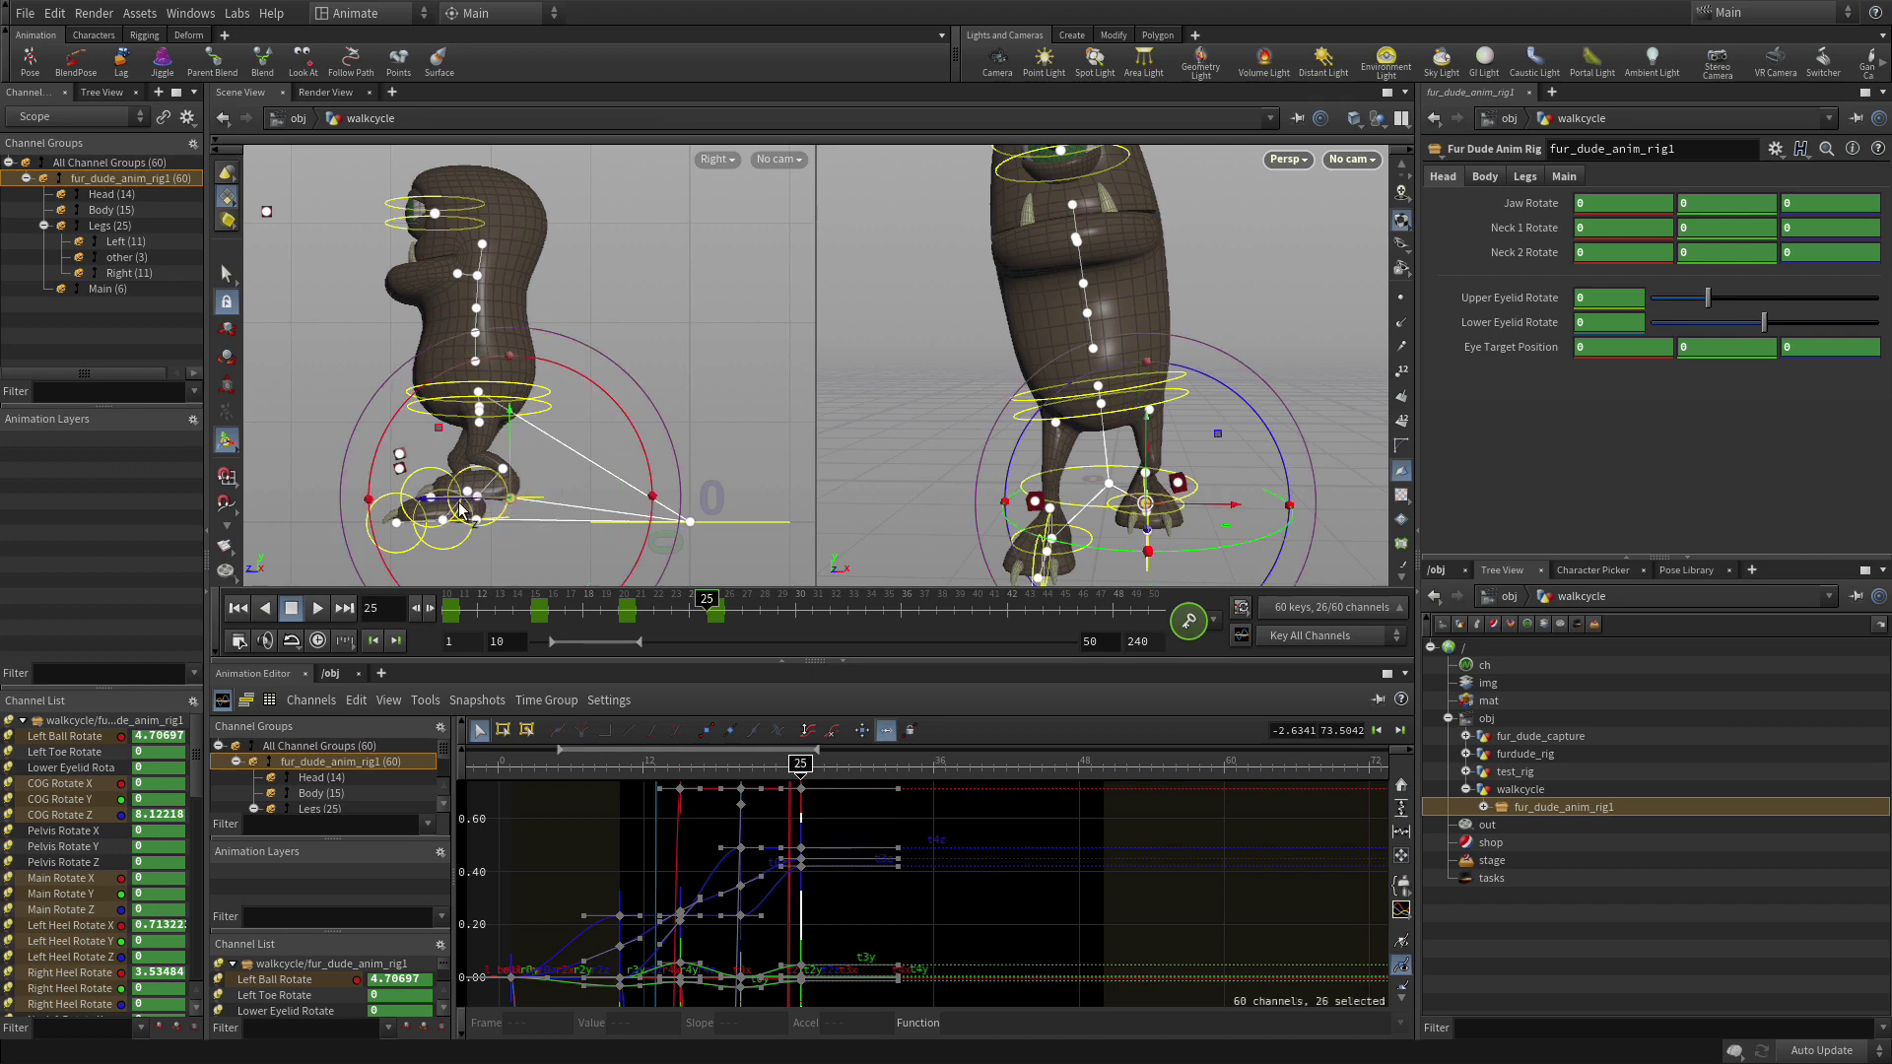
drag(460, 499, 434, 499)
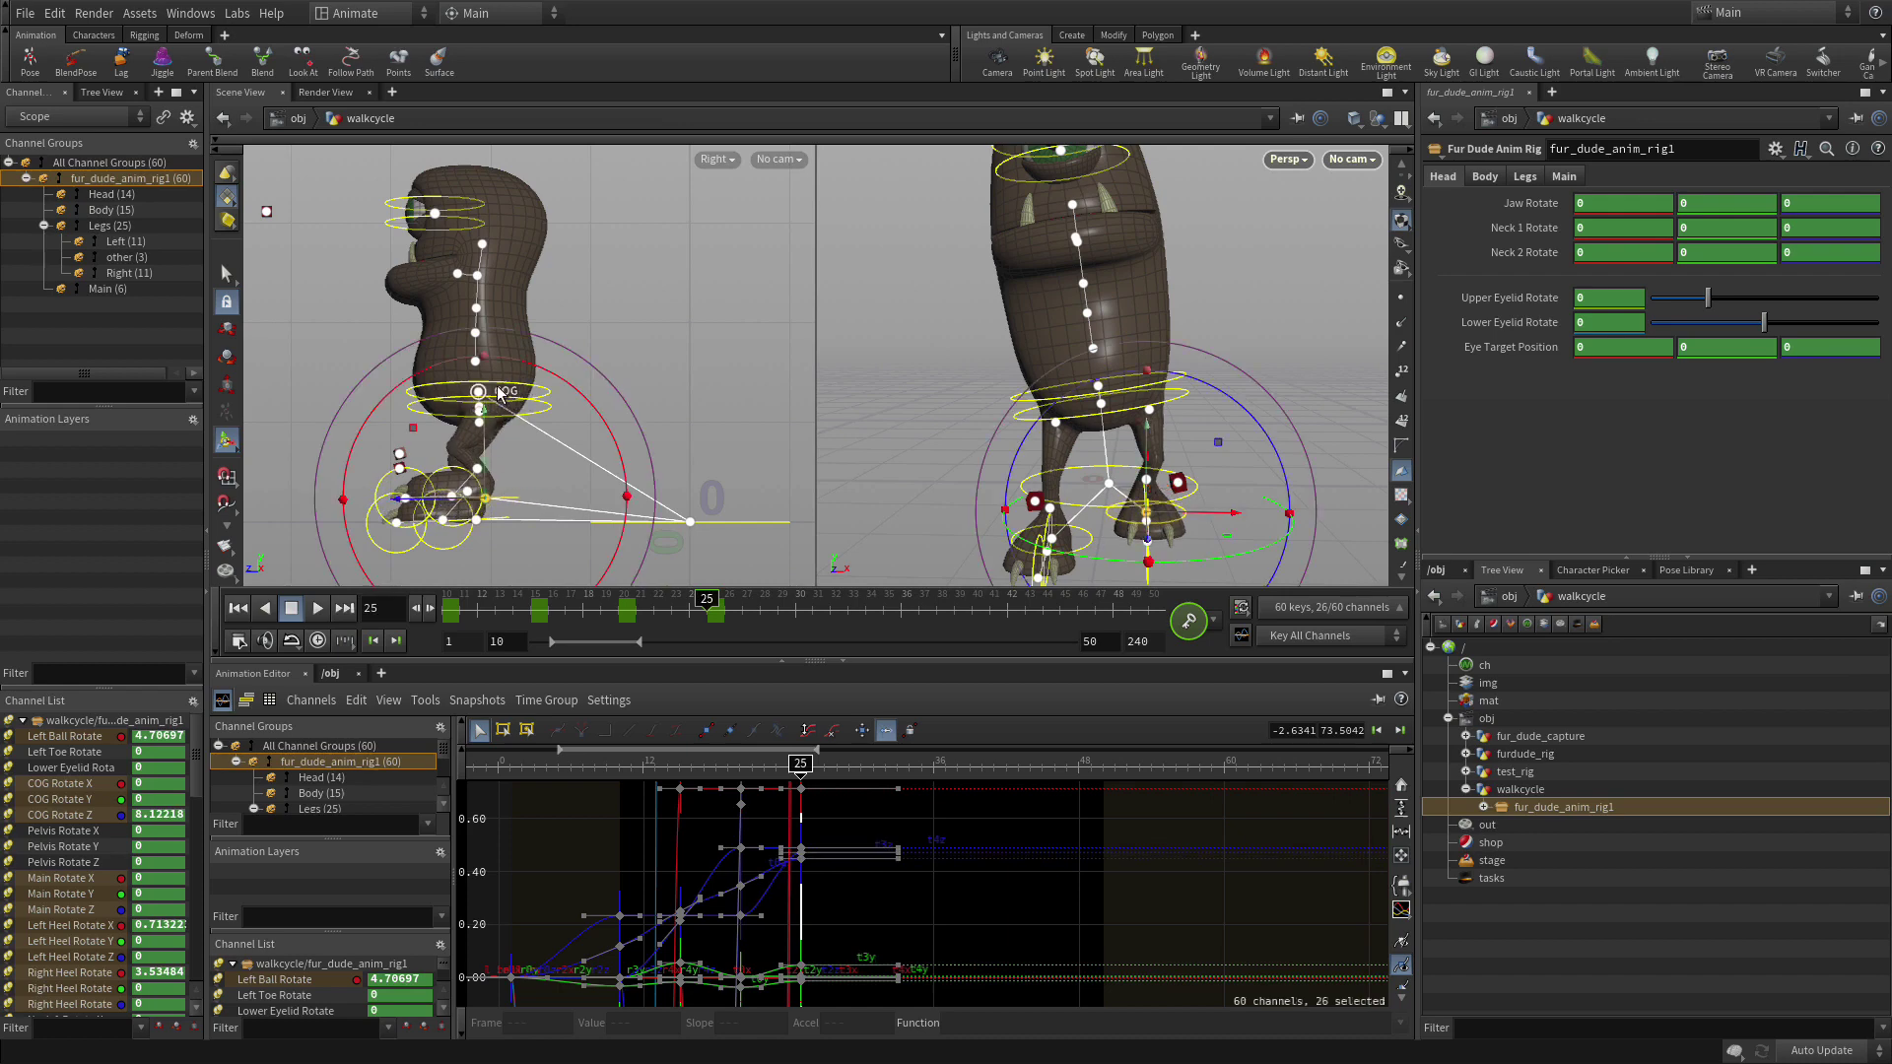
Shift the COG slightly forward at frame 25.
click(498, 393)
drag(456, 399, 430, 399)
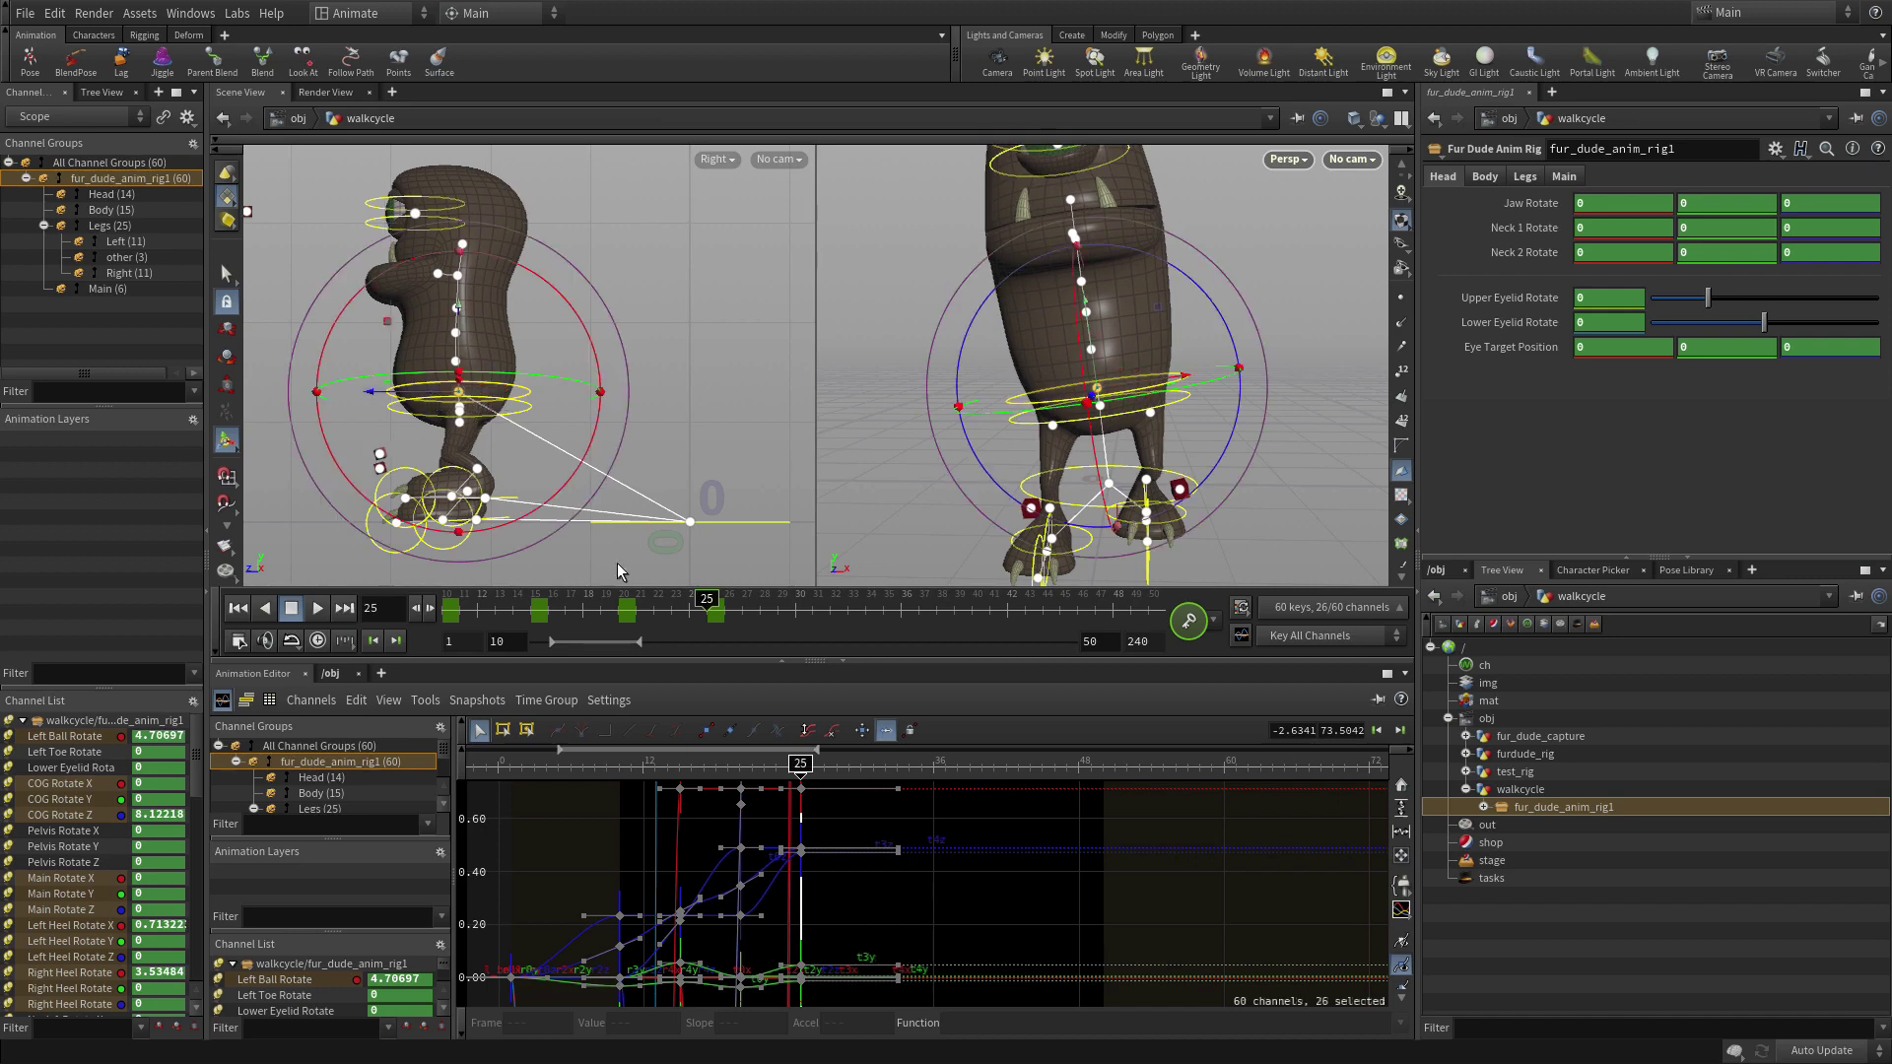
mouse_move(705, 595)
mouse_down()
mouse_move(646, 594)
mouse_move(763, 591)
mouse_move(586, 586)
mouse_move(778, 597)
mouse_move(410, 591)
mouse_move(711, 592)
mouse_up()
Go to frame 30 and keyframe all pinned rig channels there.
key(space)
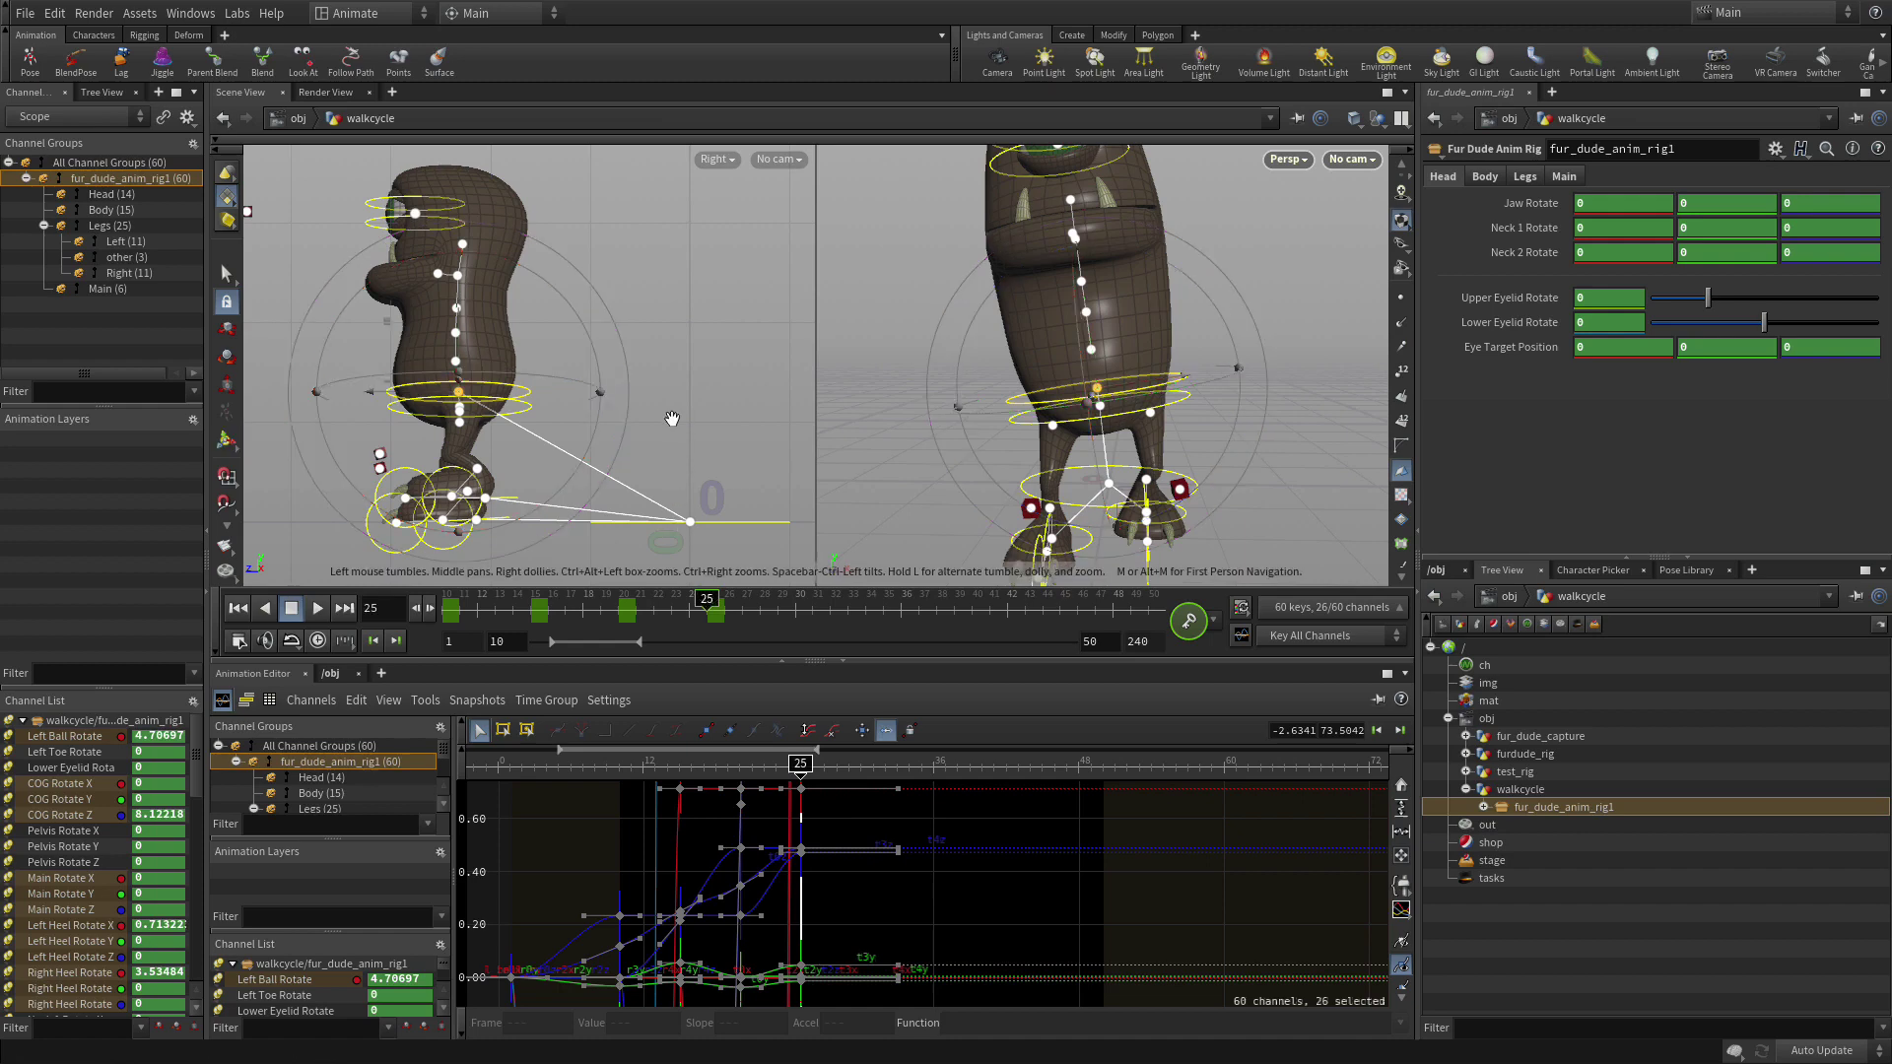
middle_drag(670, 416, 838, 429)
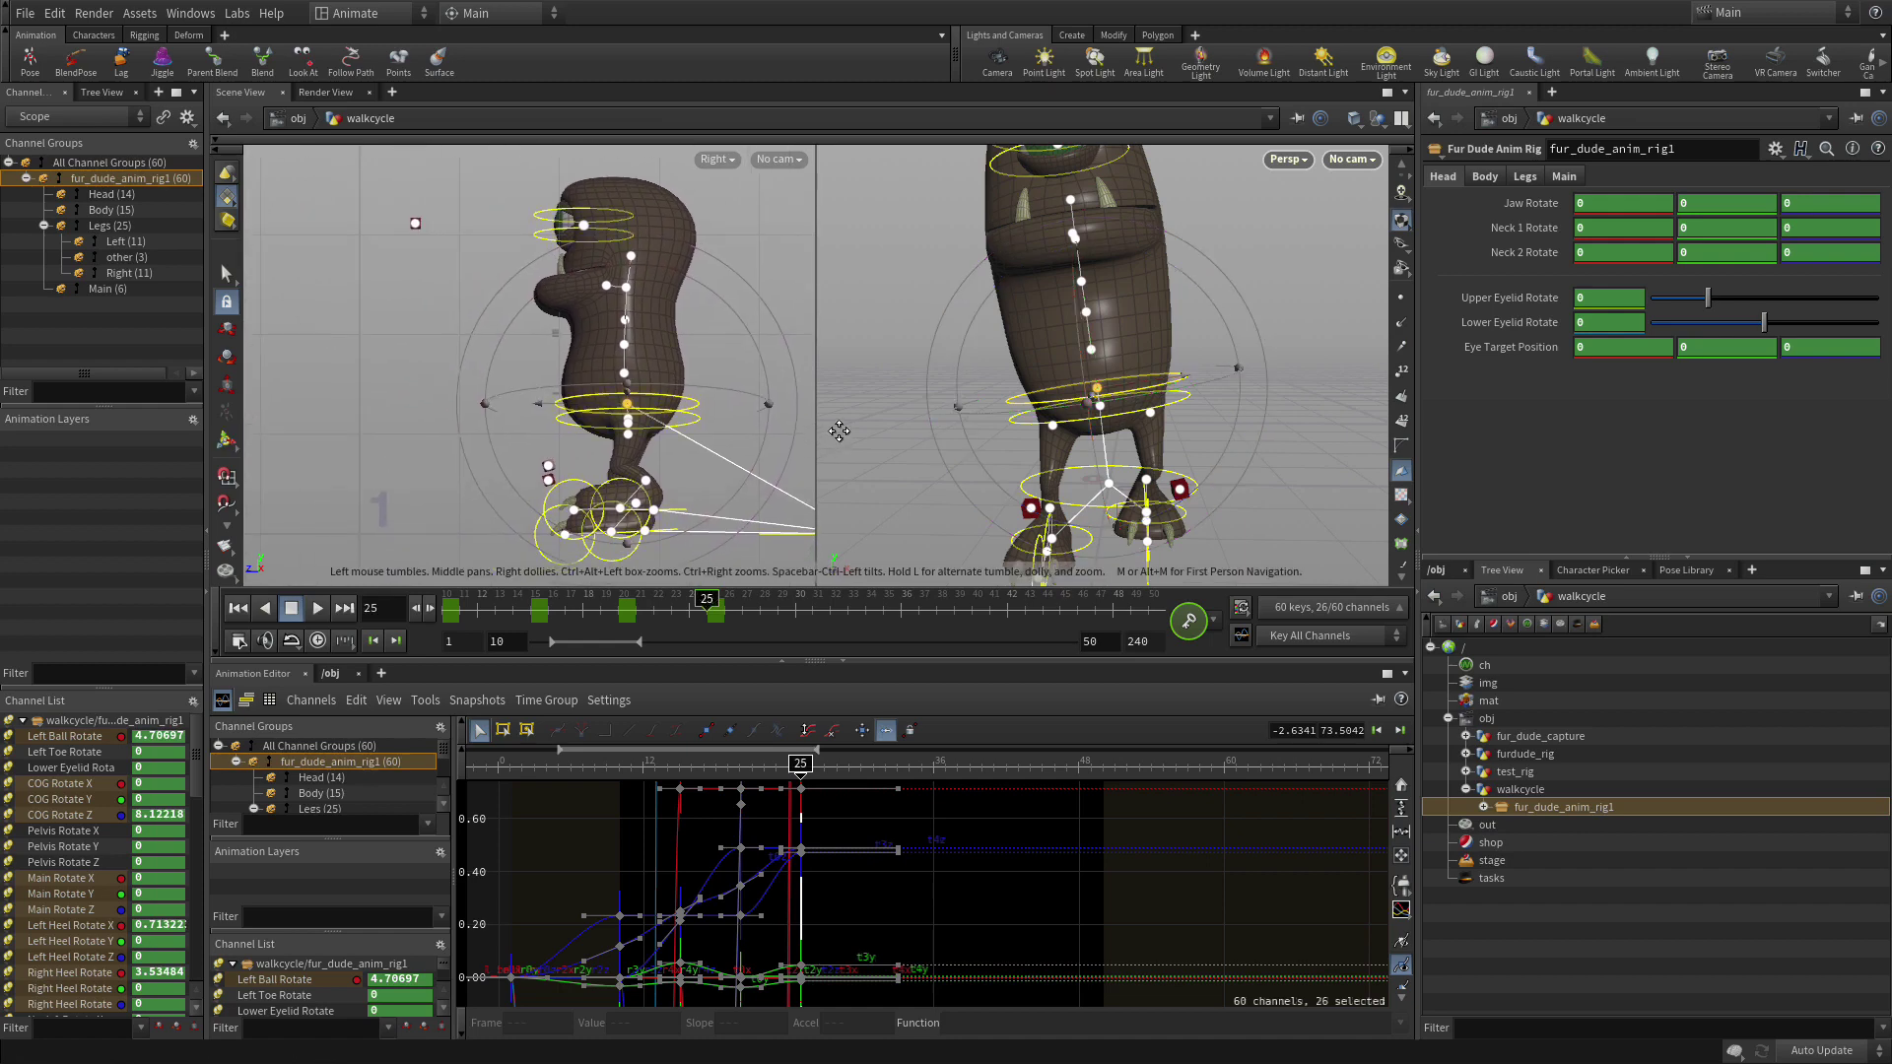
click(365, 398)
drag(704, 599, 785, 579)
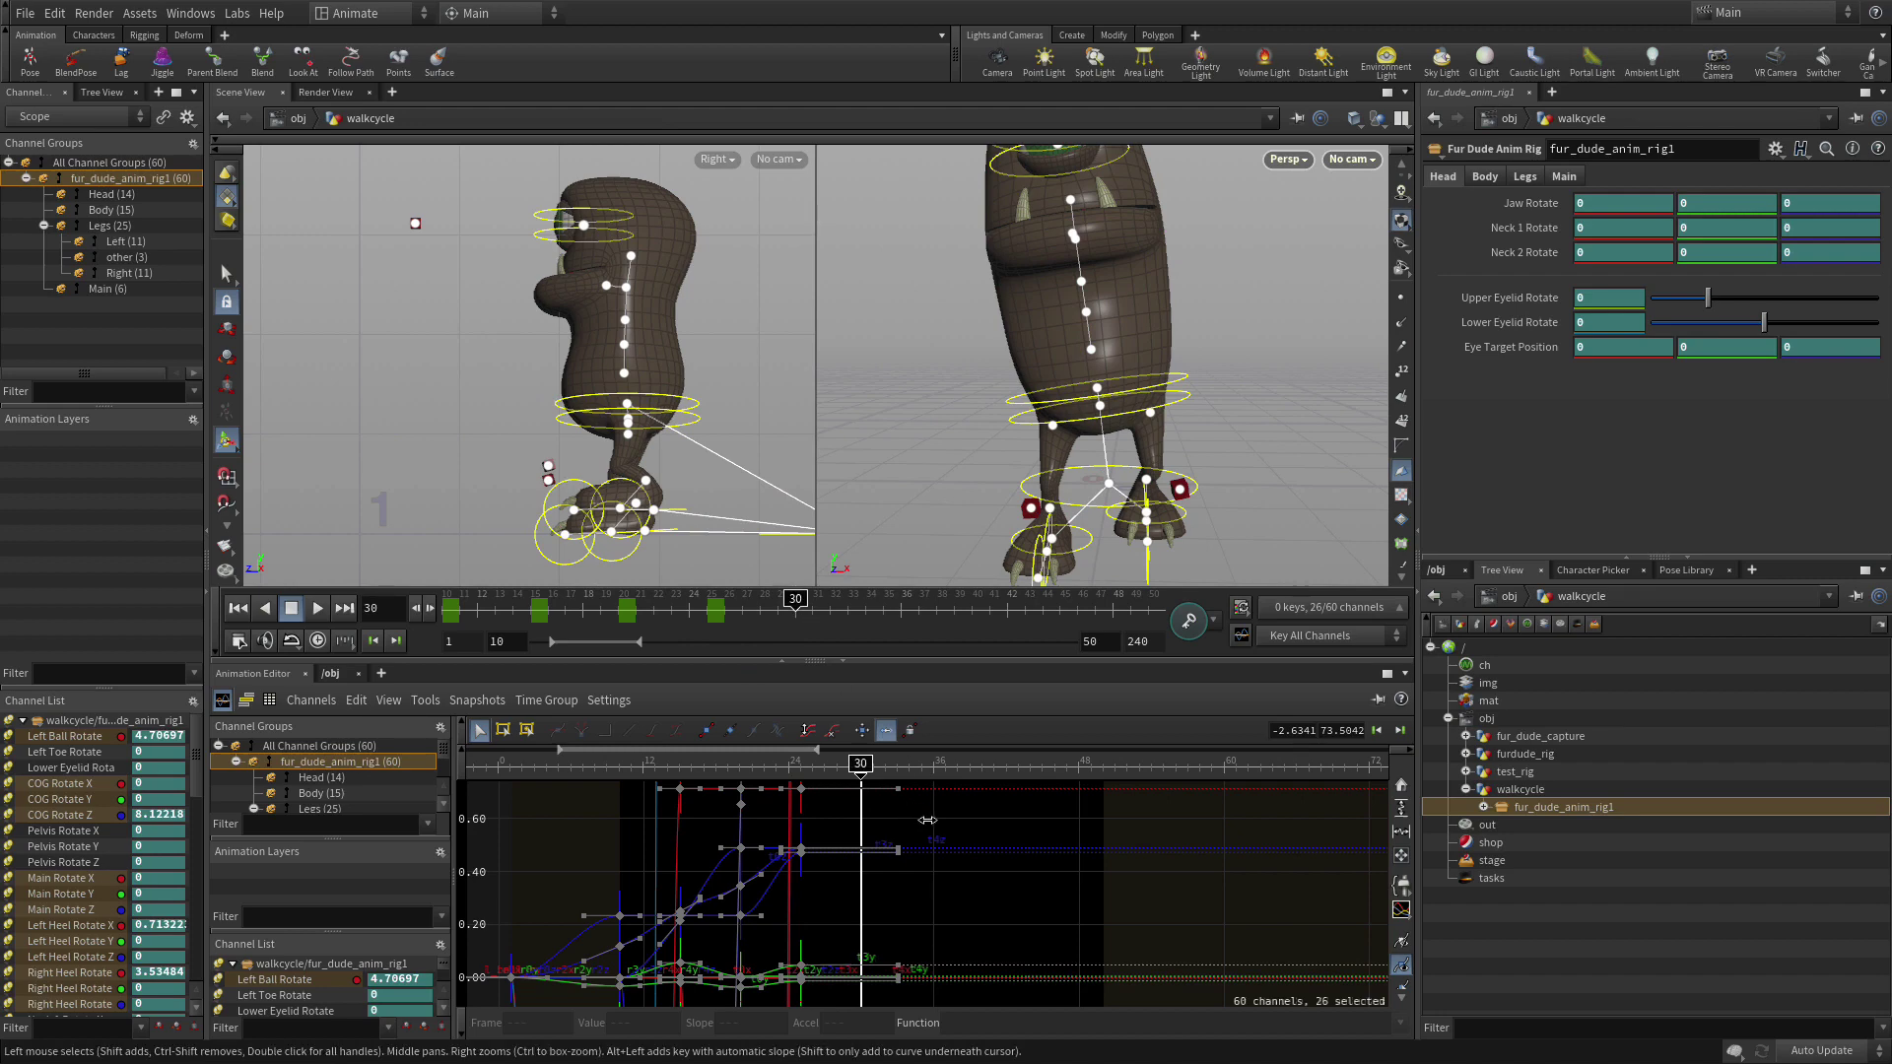
key(k)
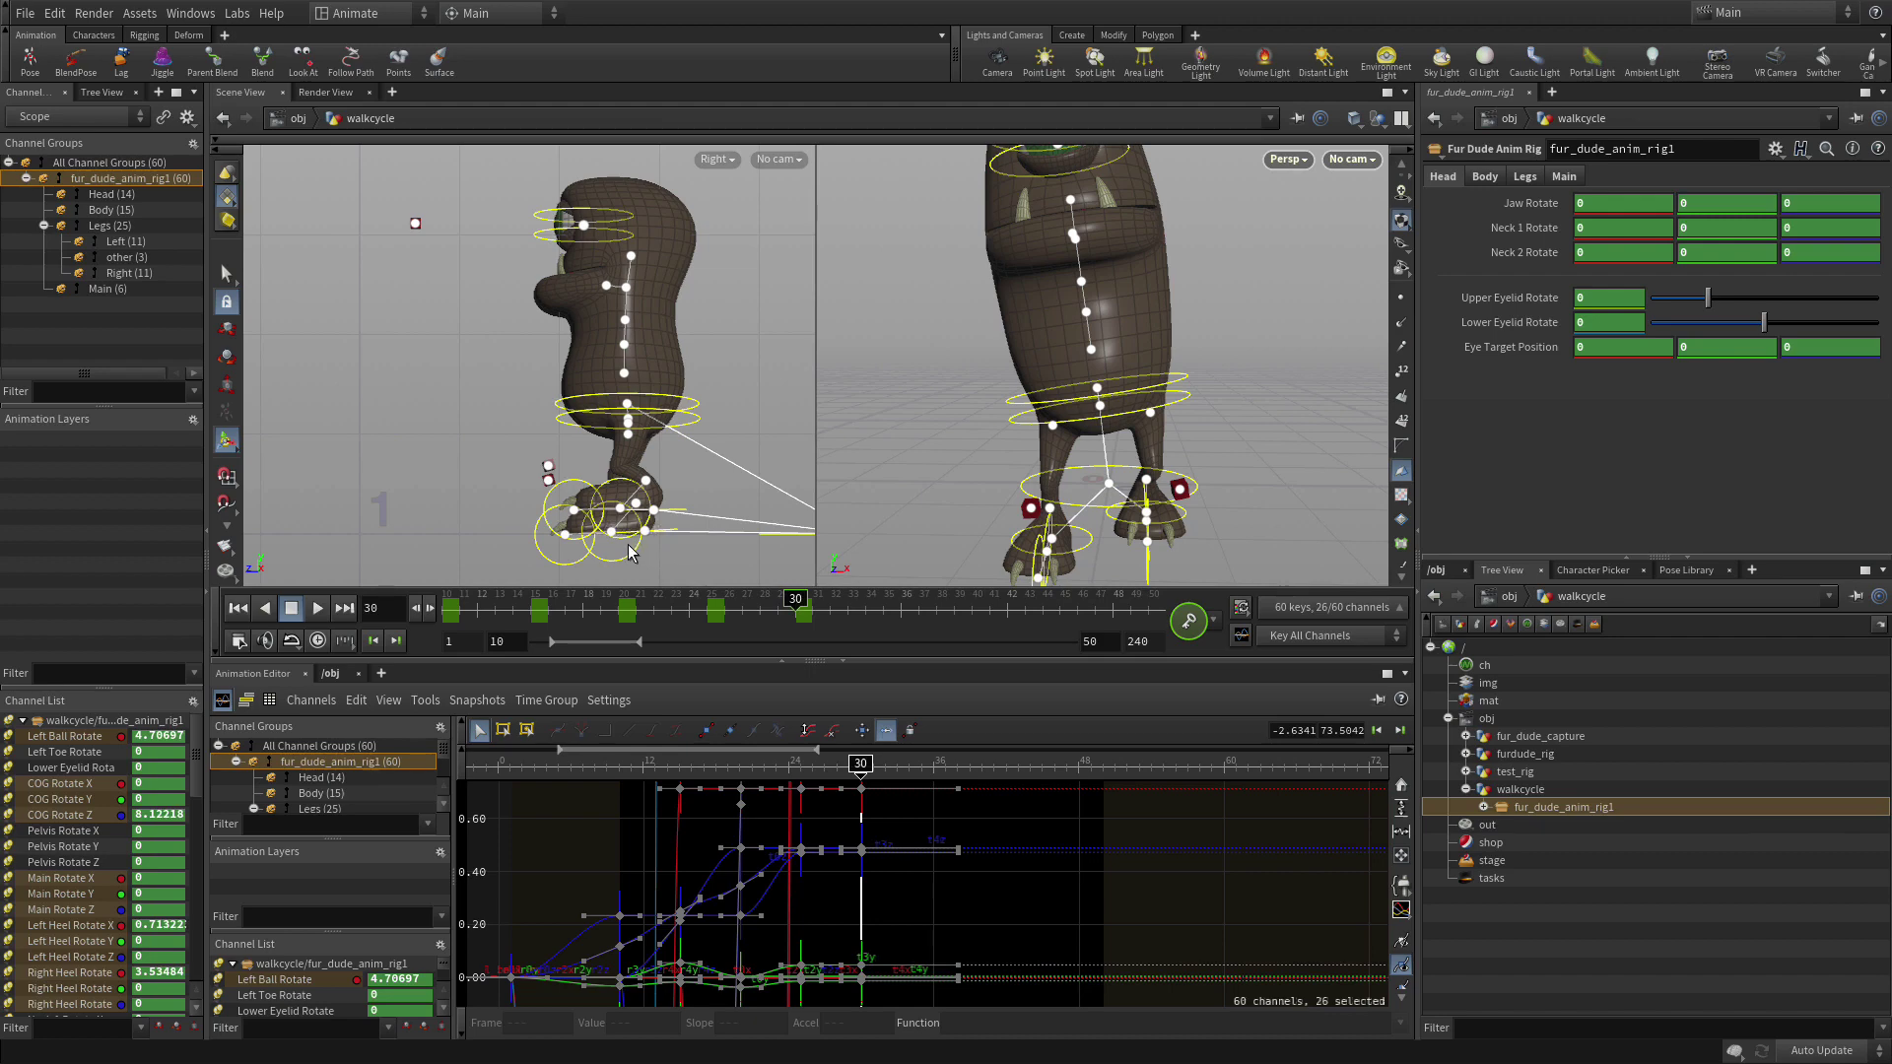
At frame 30, level the COG to about -0.44° in Z, lower it and move it forward ahead of the right foot.
click(626, 407)
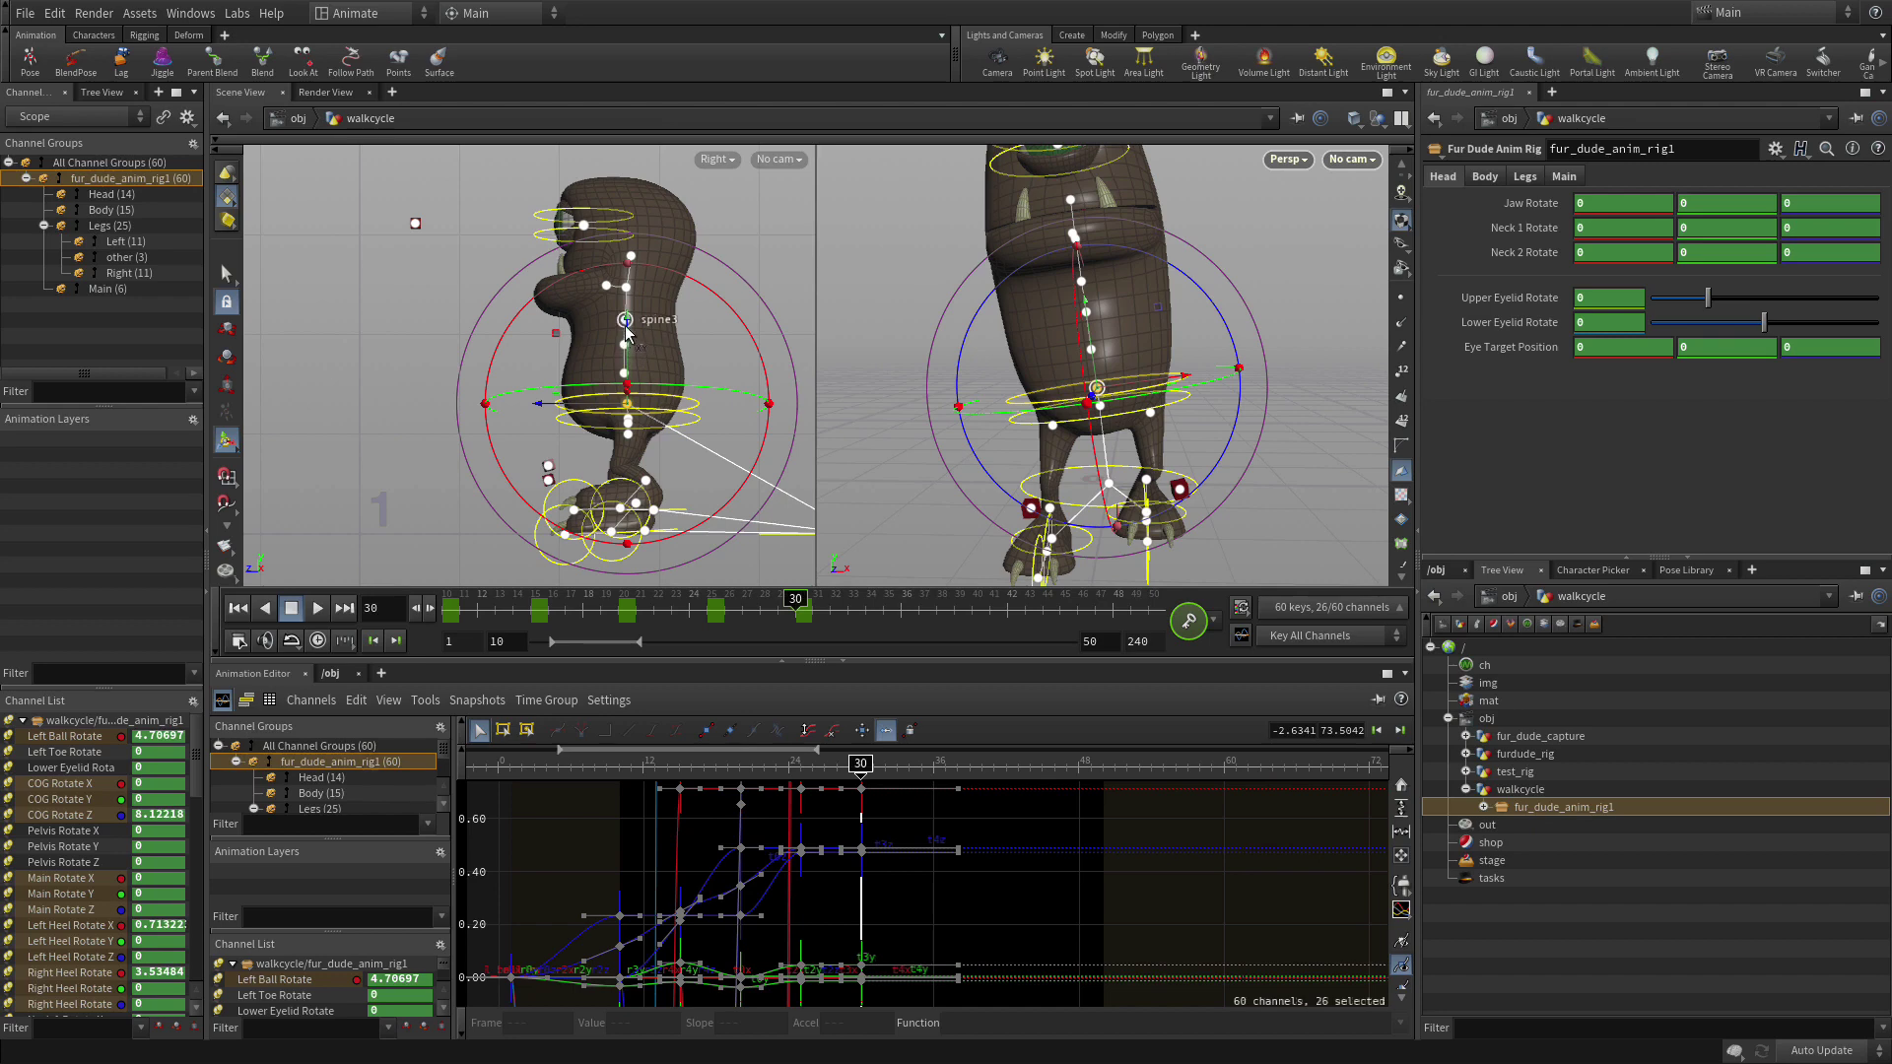
mouse_move(1215, 314)
mouse_down()
mouse_move(1229, 329)
mouse_move(1219, 316)
mouse_up()
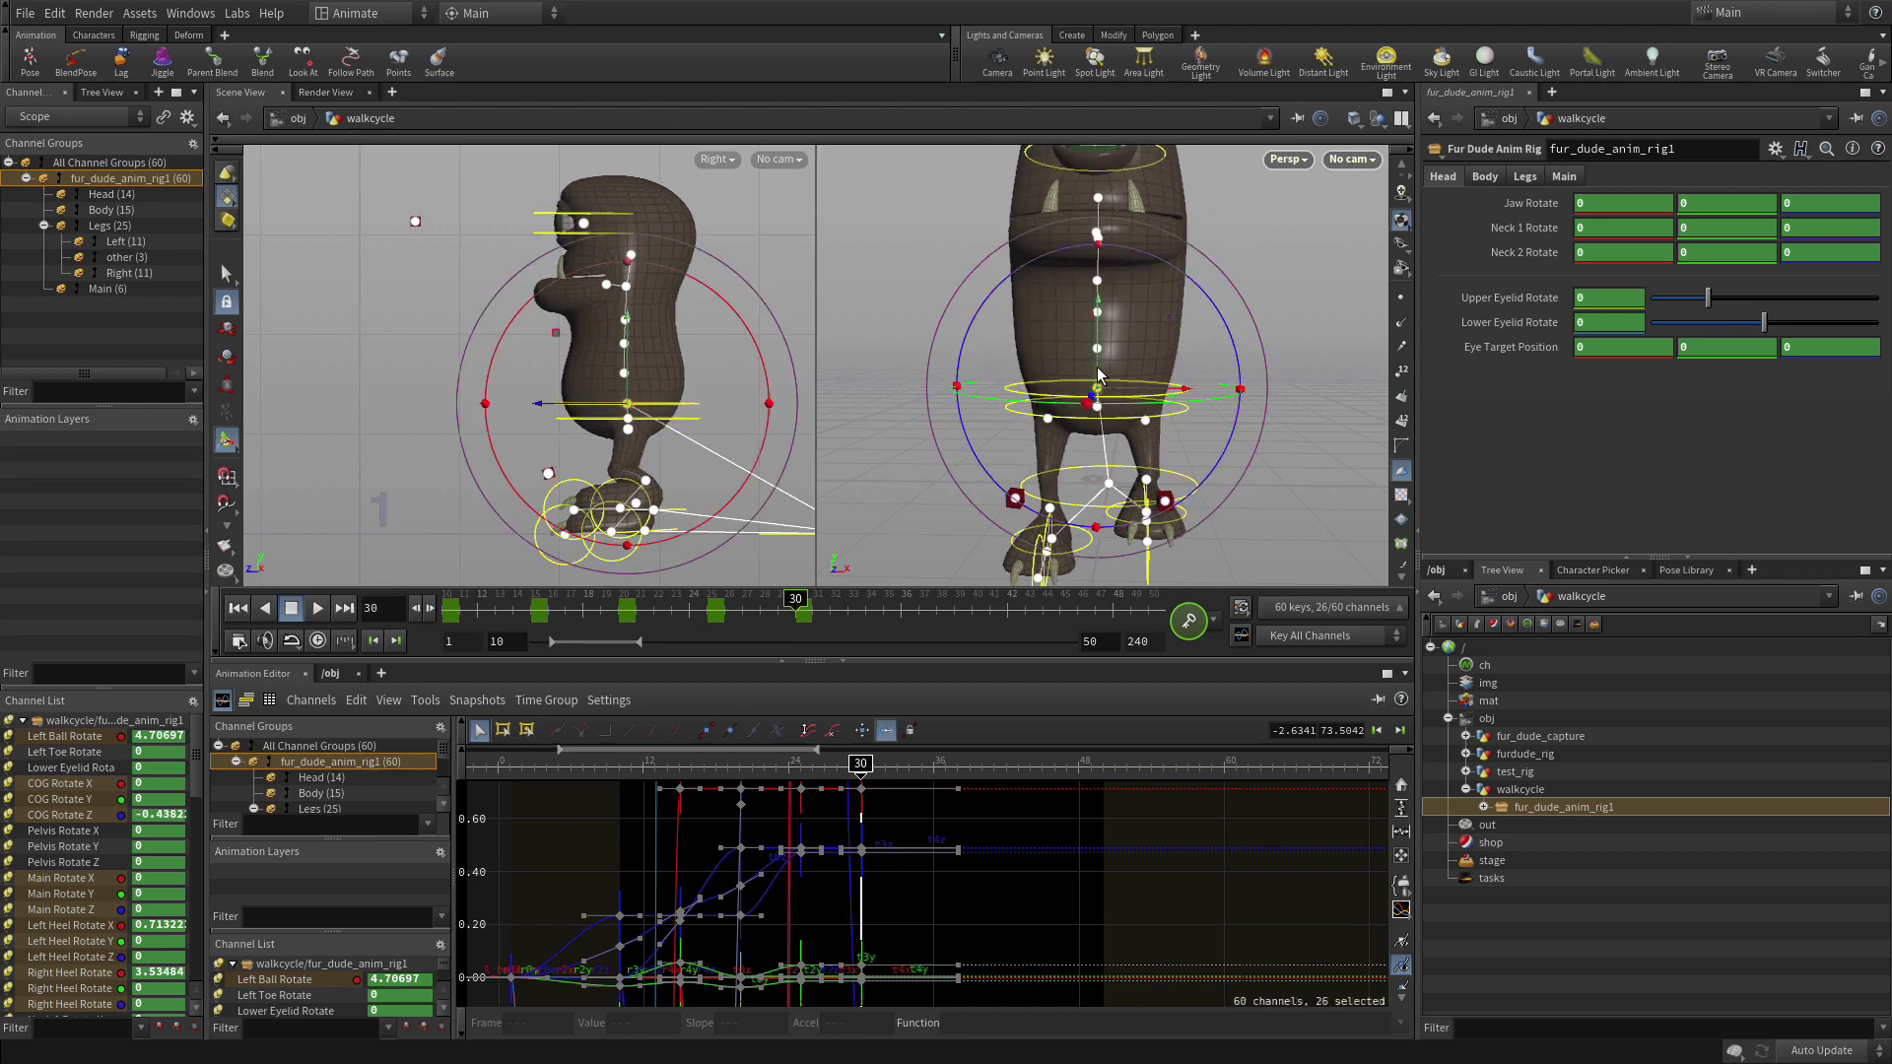
drag(1098, 363, 1099, 371)
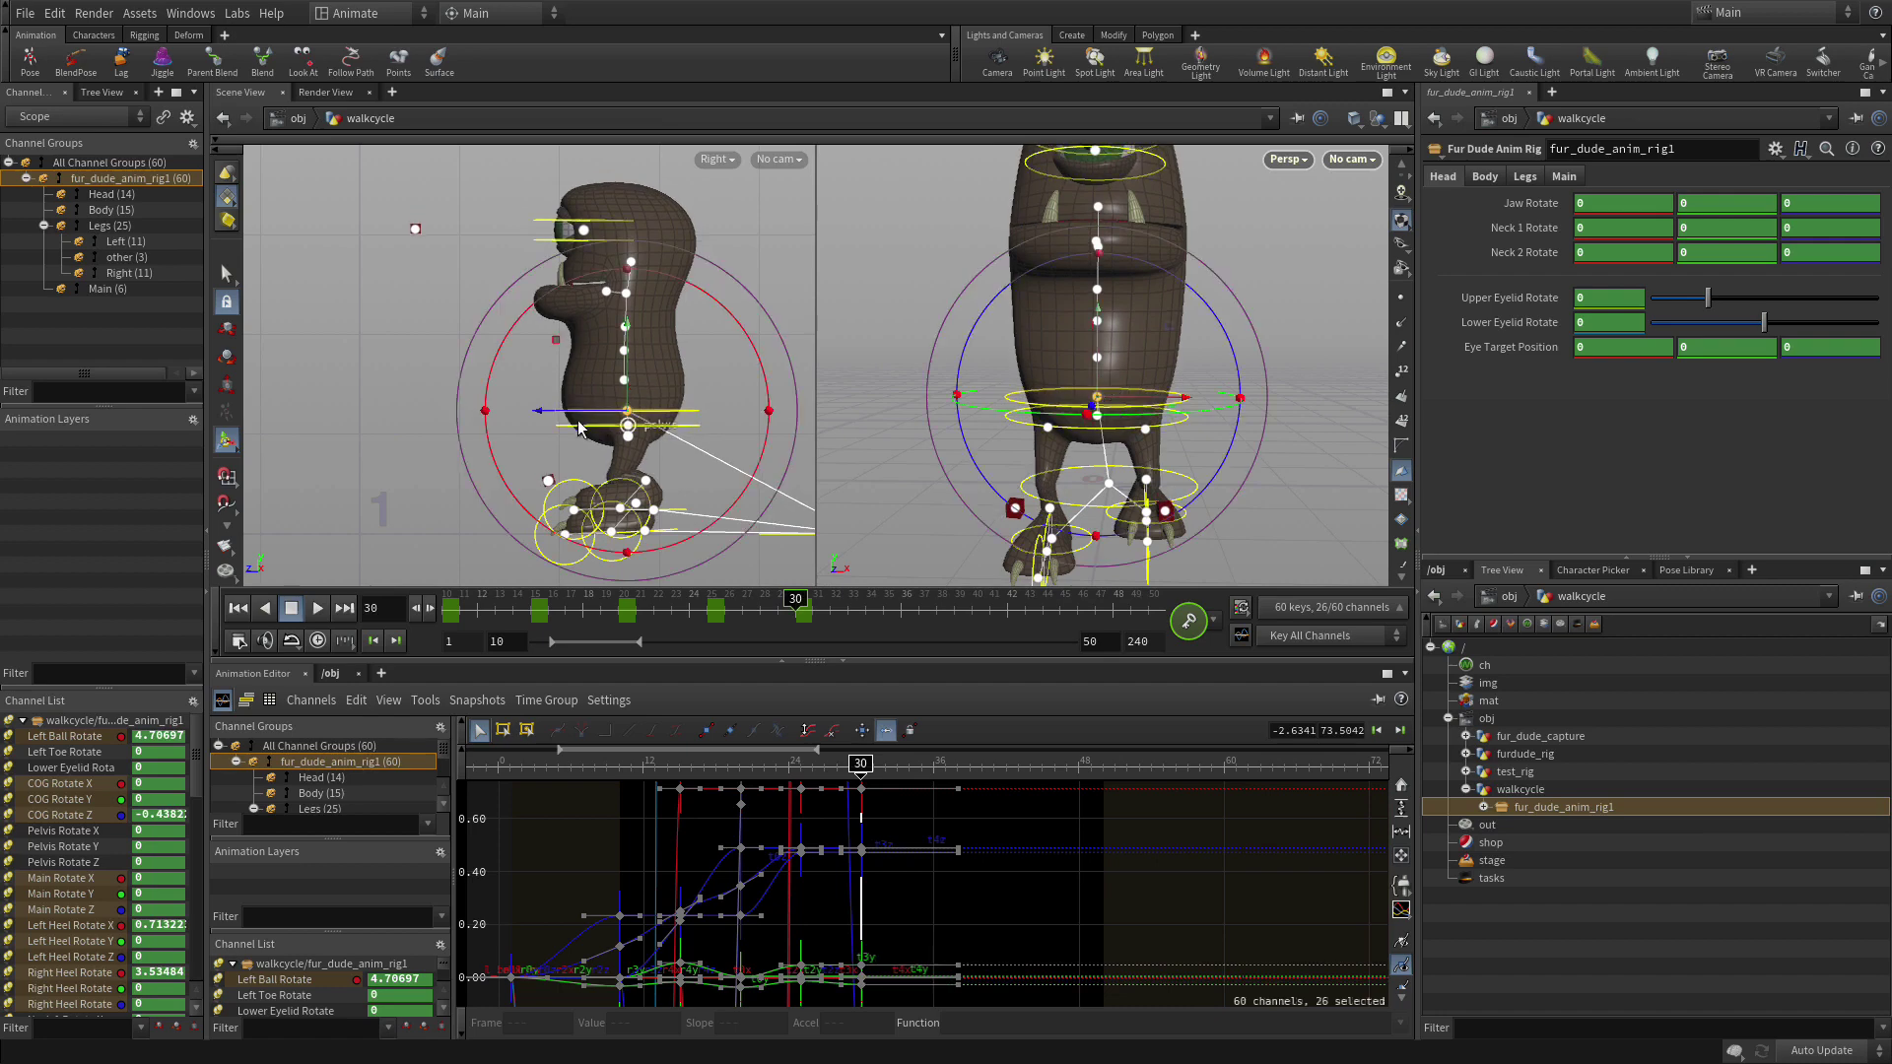
drag(579, 425, 578, 372)
click(576, 375)
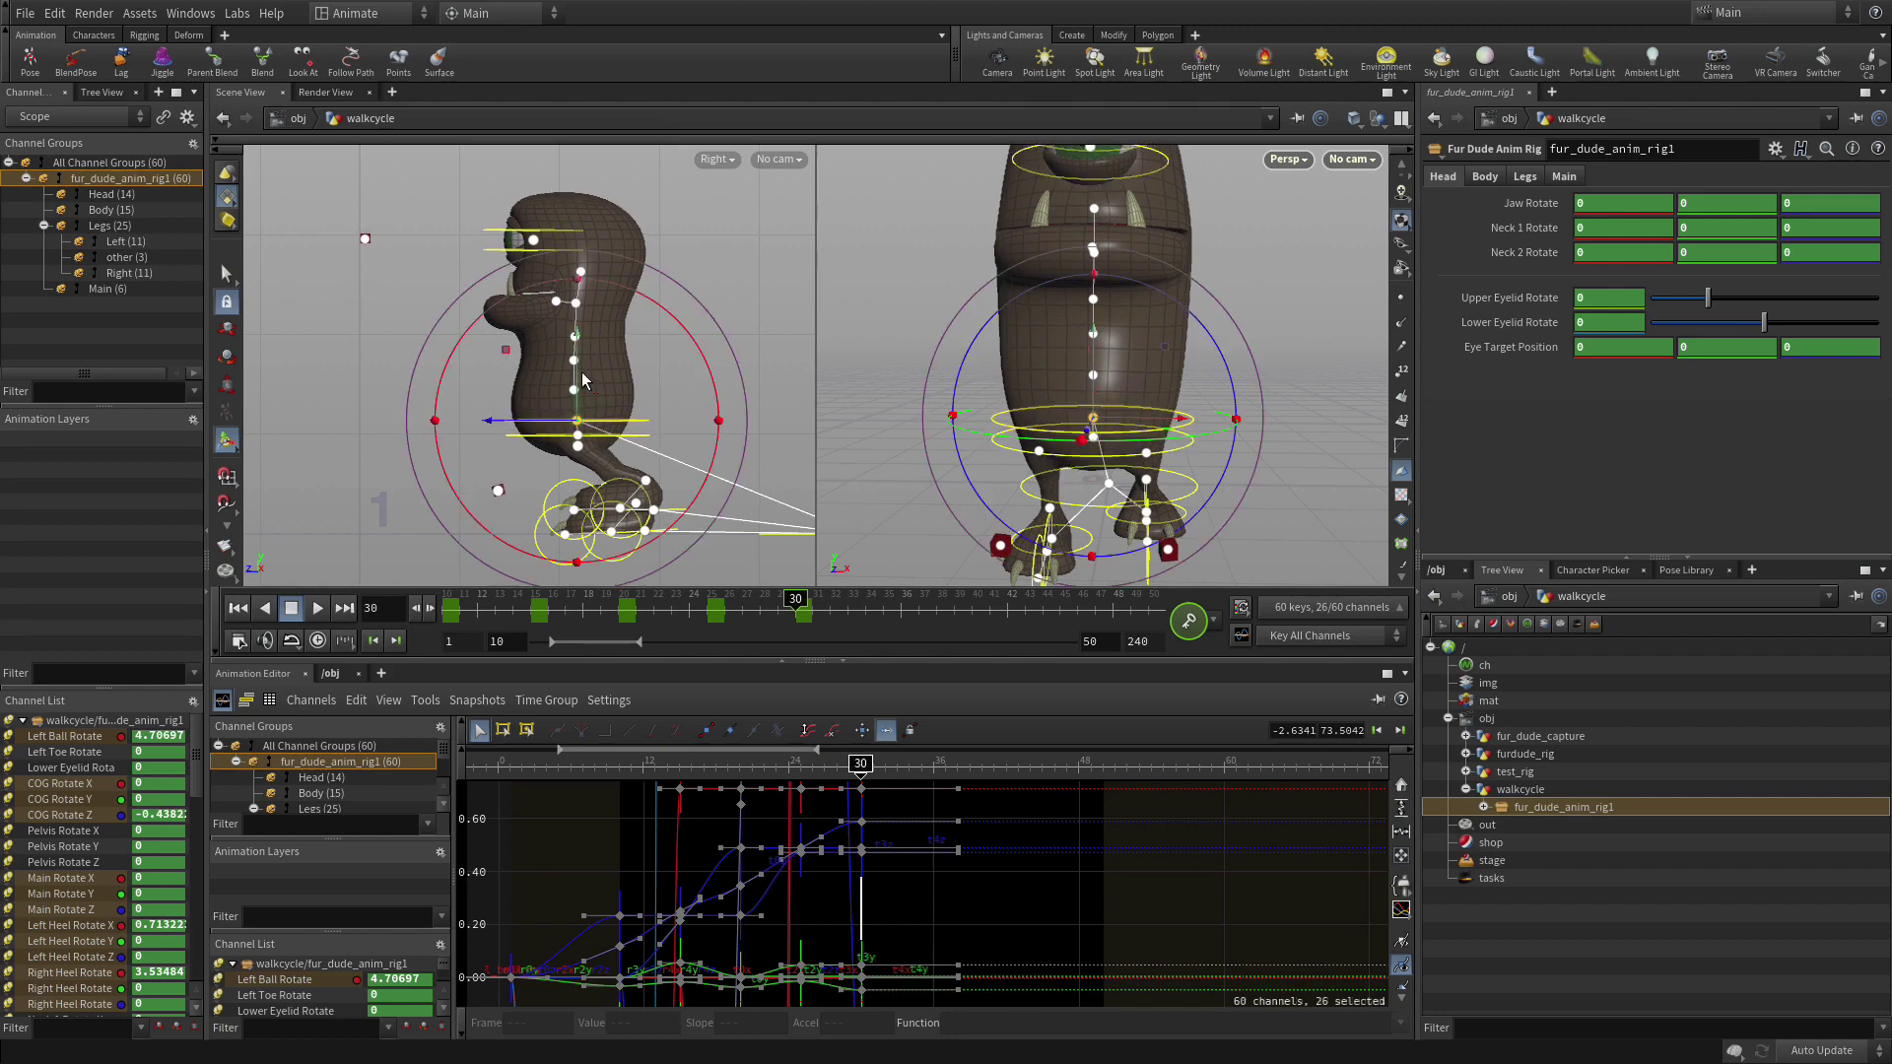
Step the left heel forward and rotate it to about -27.8° in X, then rotate the right ball to raise the right heel.
click(655, 514)
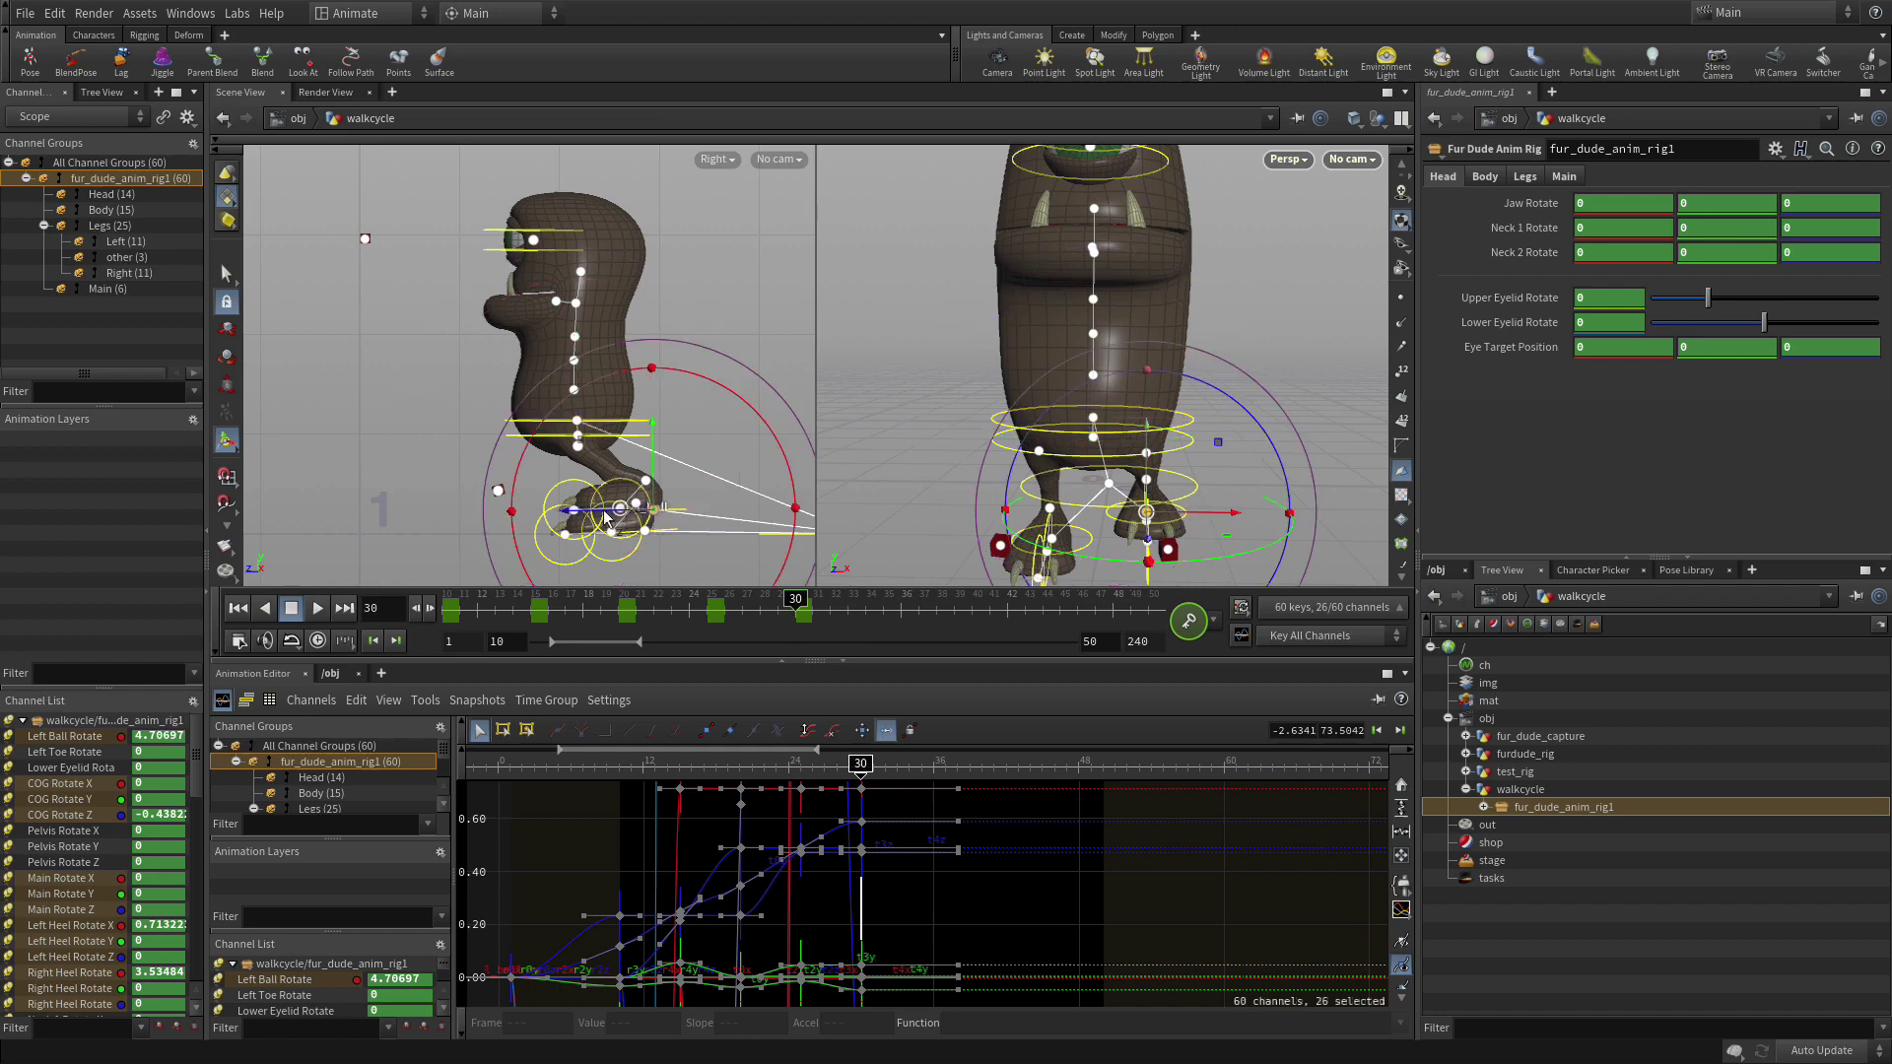
drag(594, 516, 480, 509)
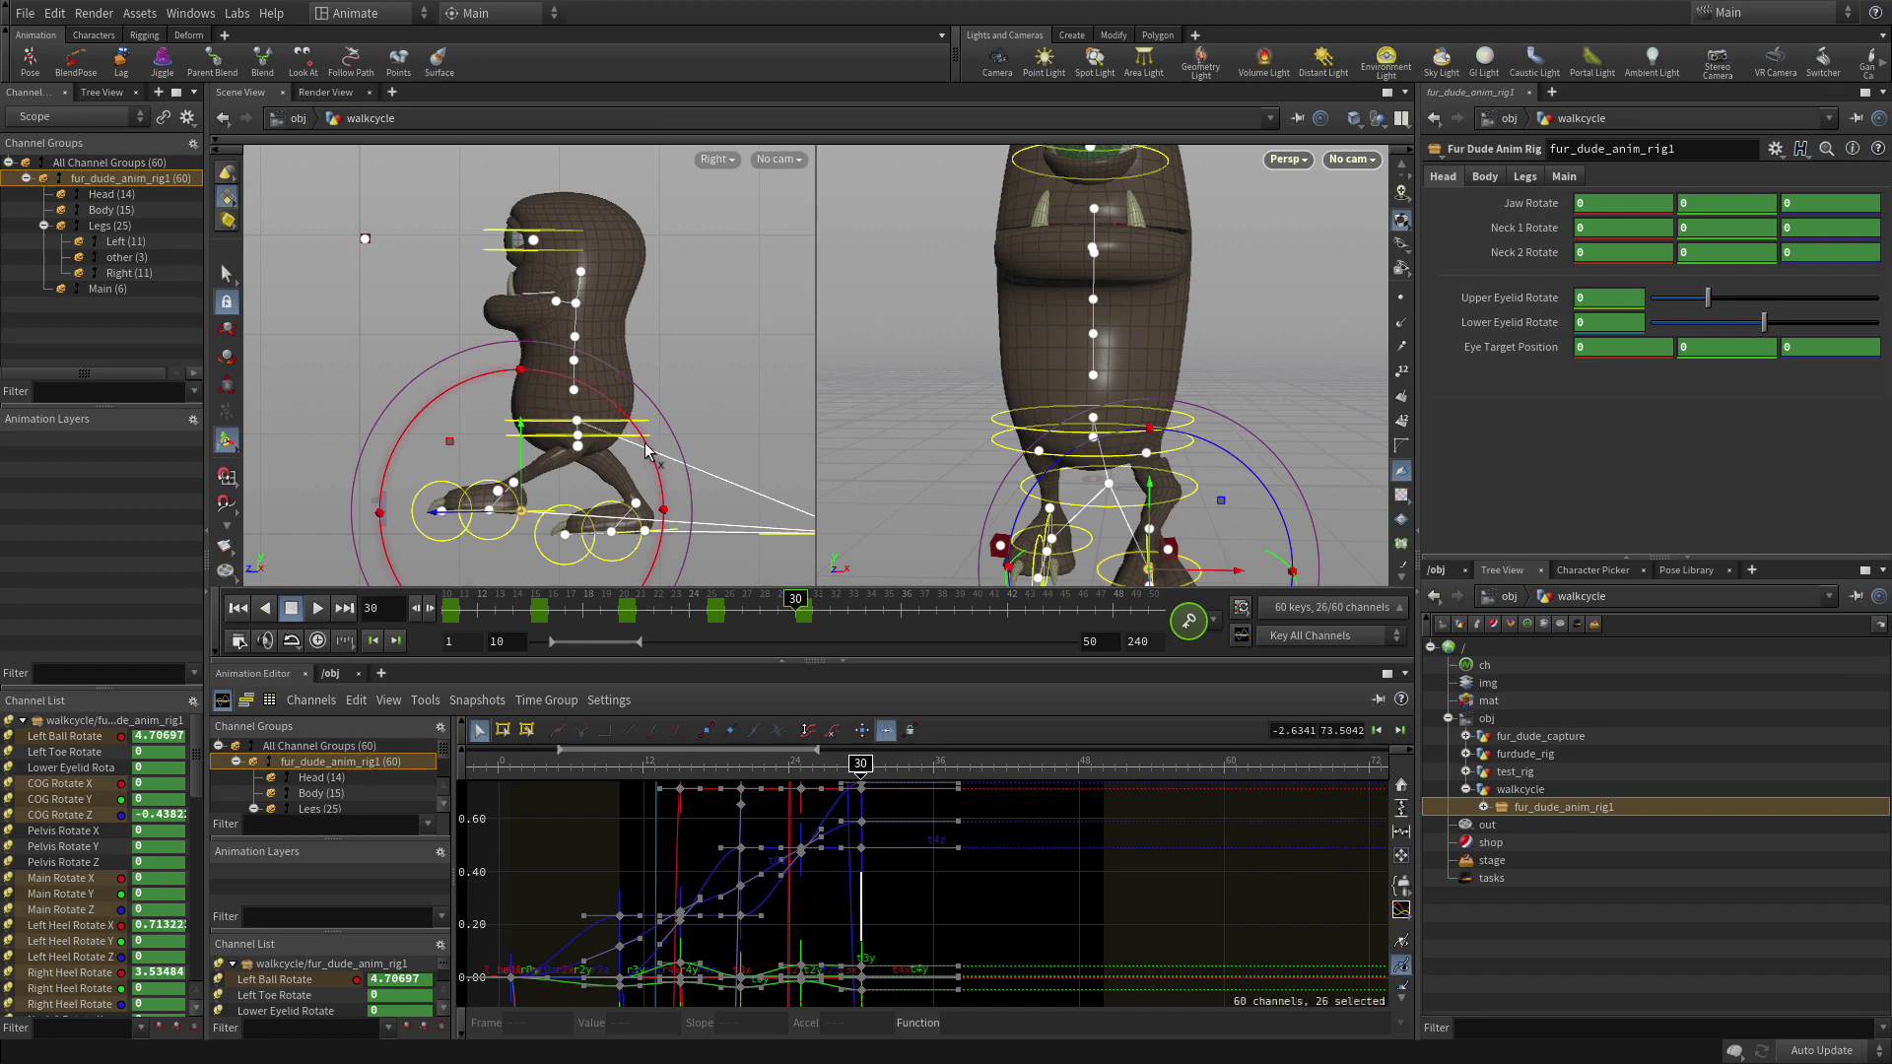
drag(649, 458, 519, 532)
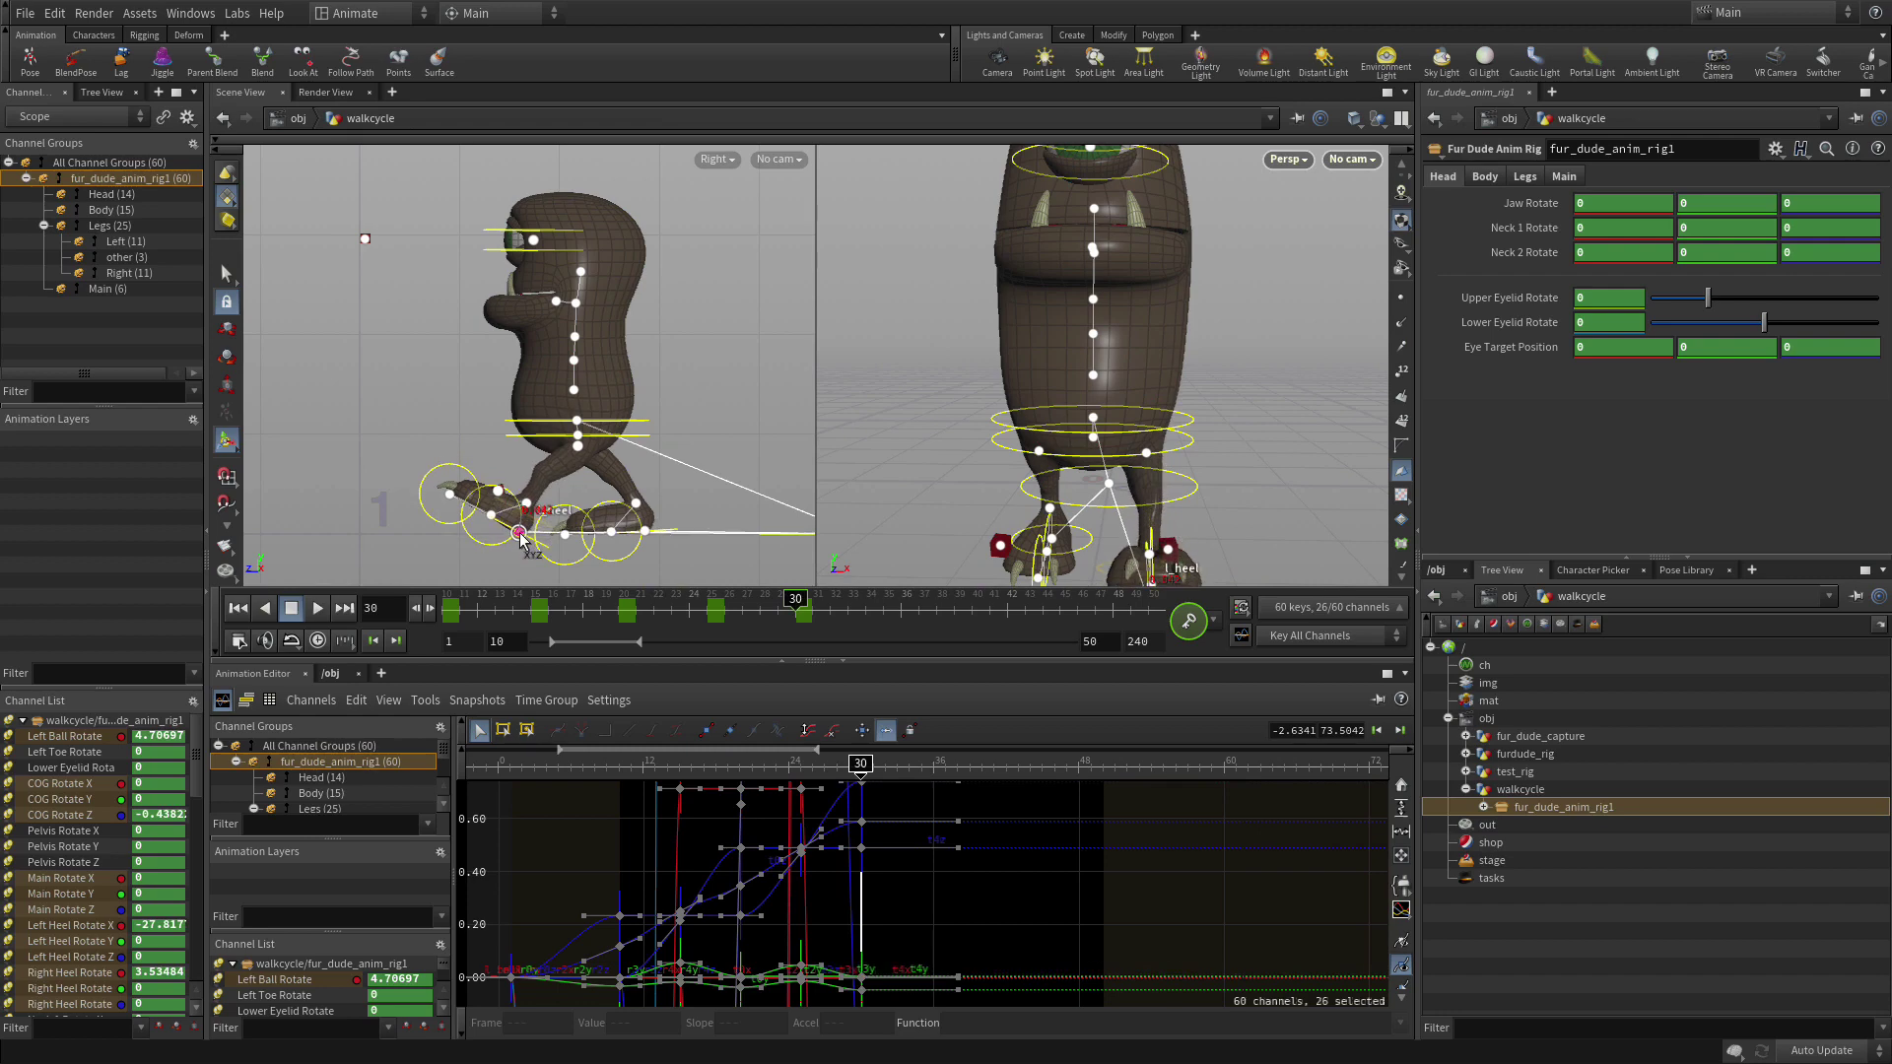
click(632, 553)
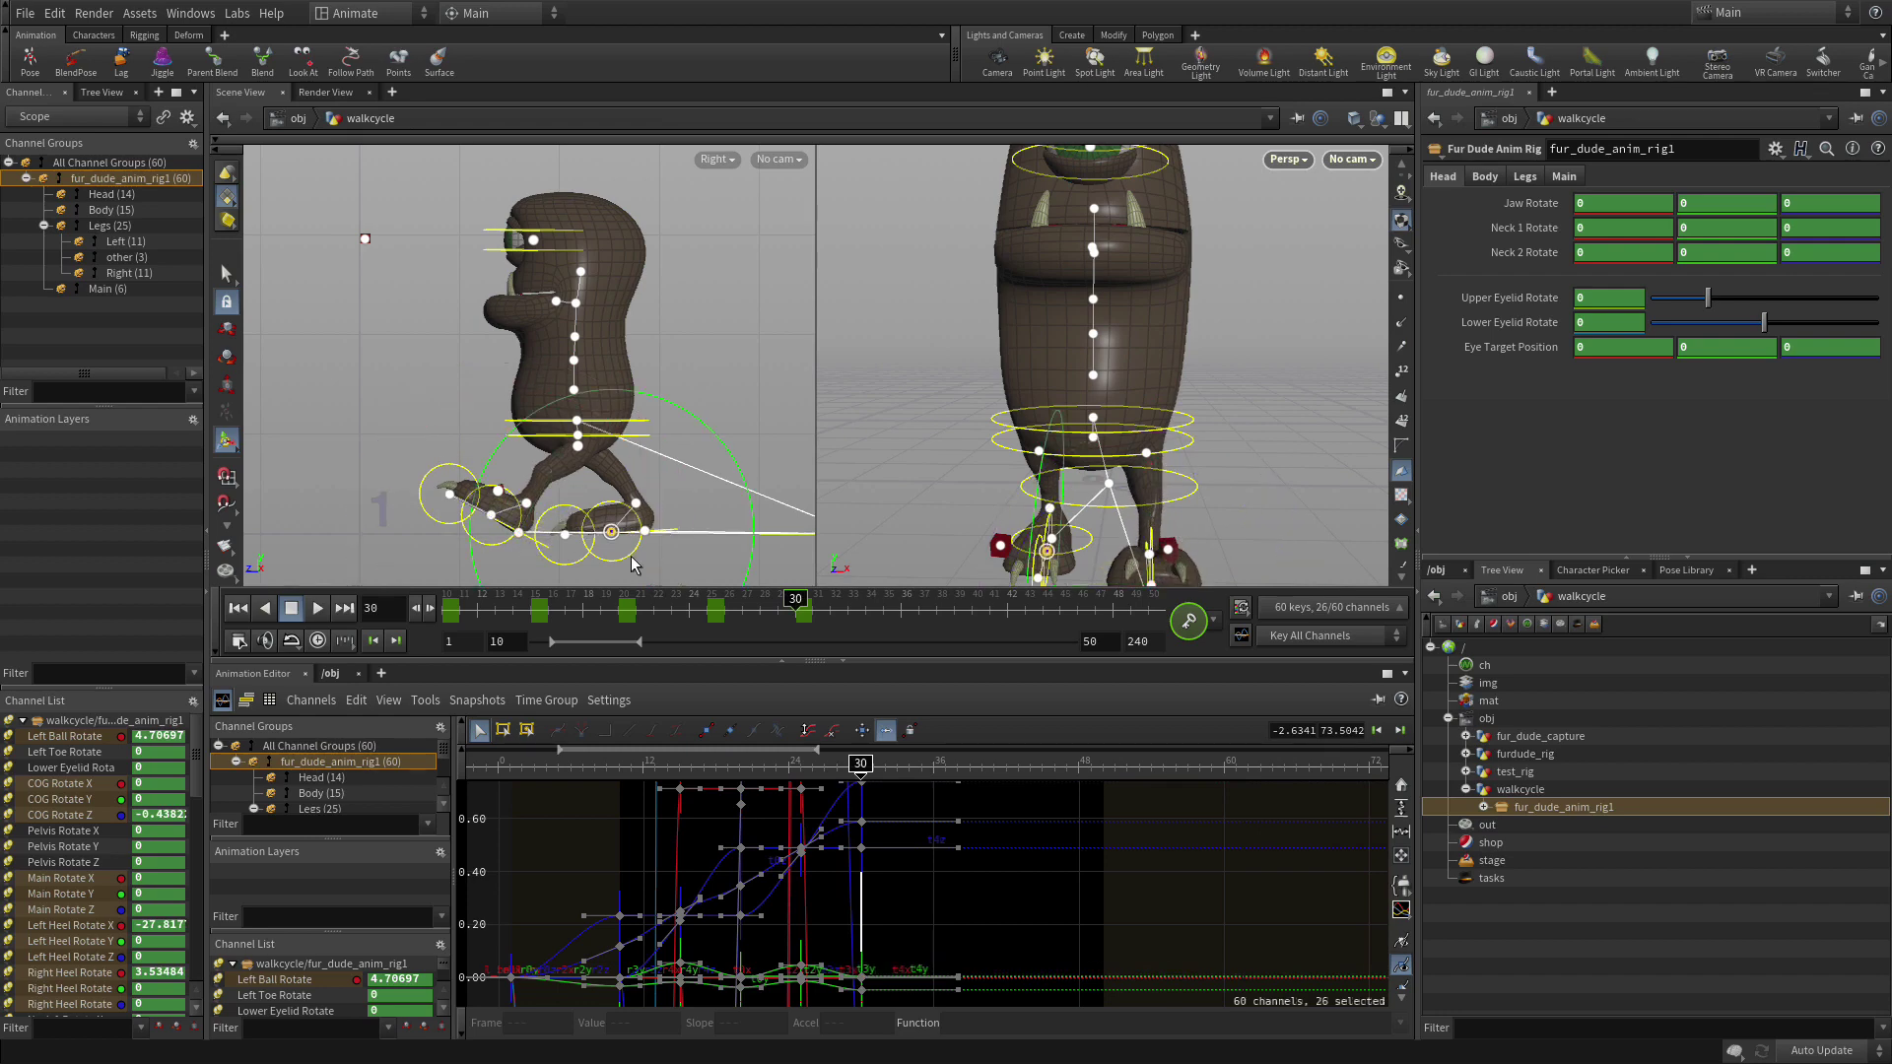
drag(741, 473, 705, 362)
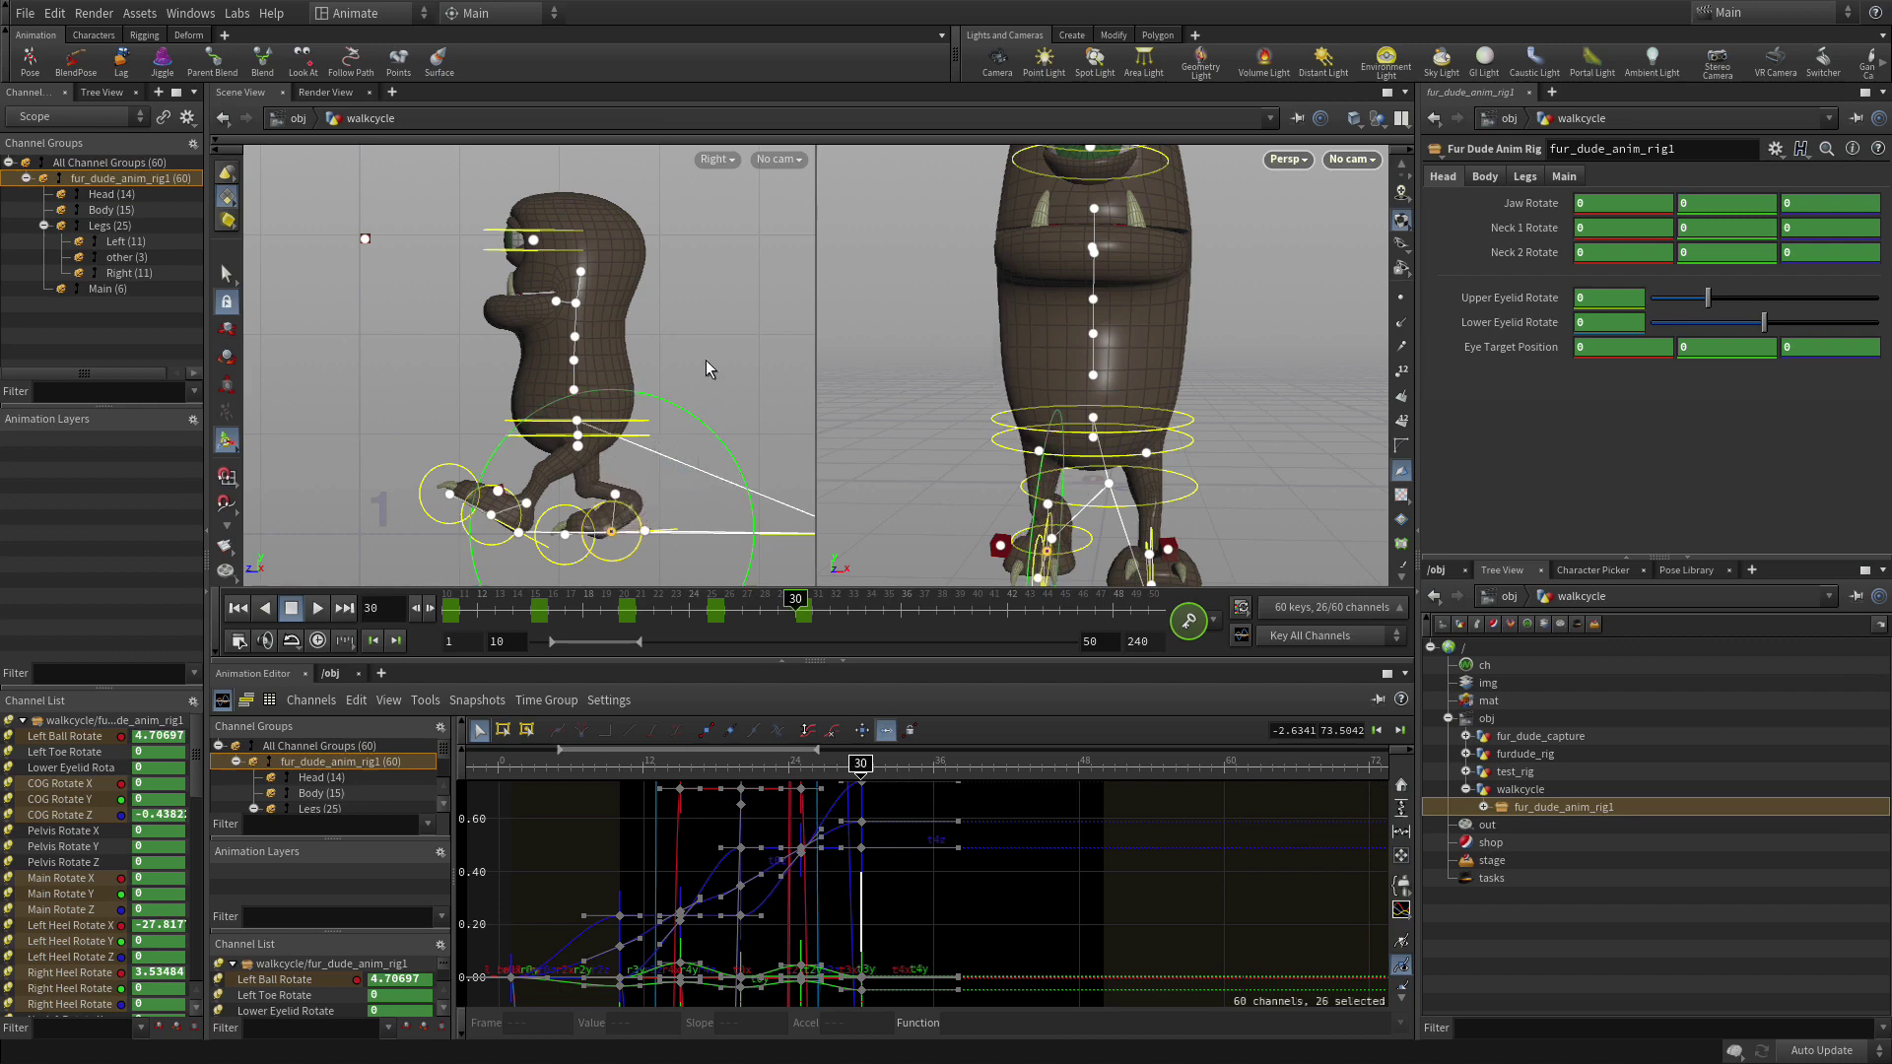
Scrub ahead to frames 40 and 55 and inspect the pose in the side and perspective views.
drag(860, 765, 982, 689)
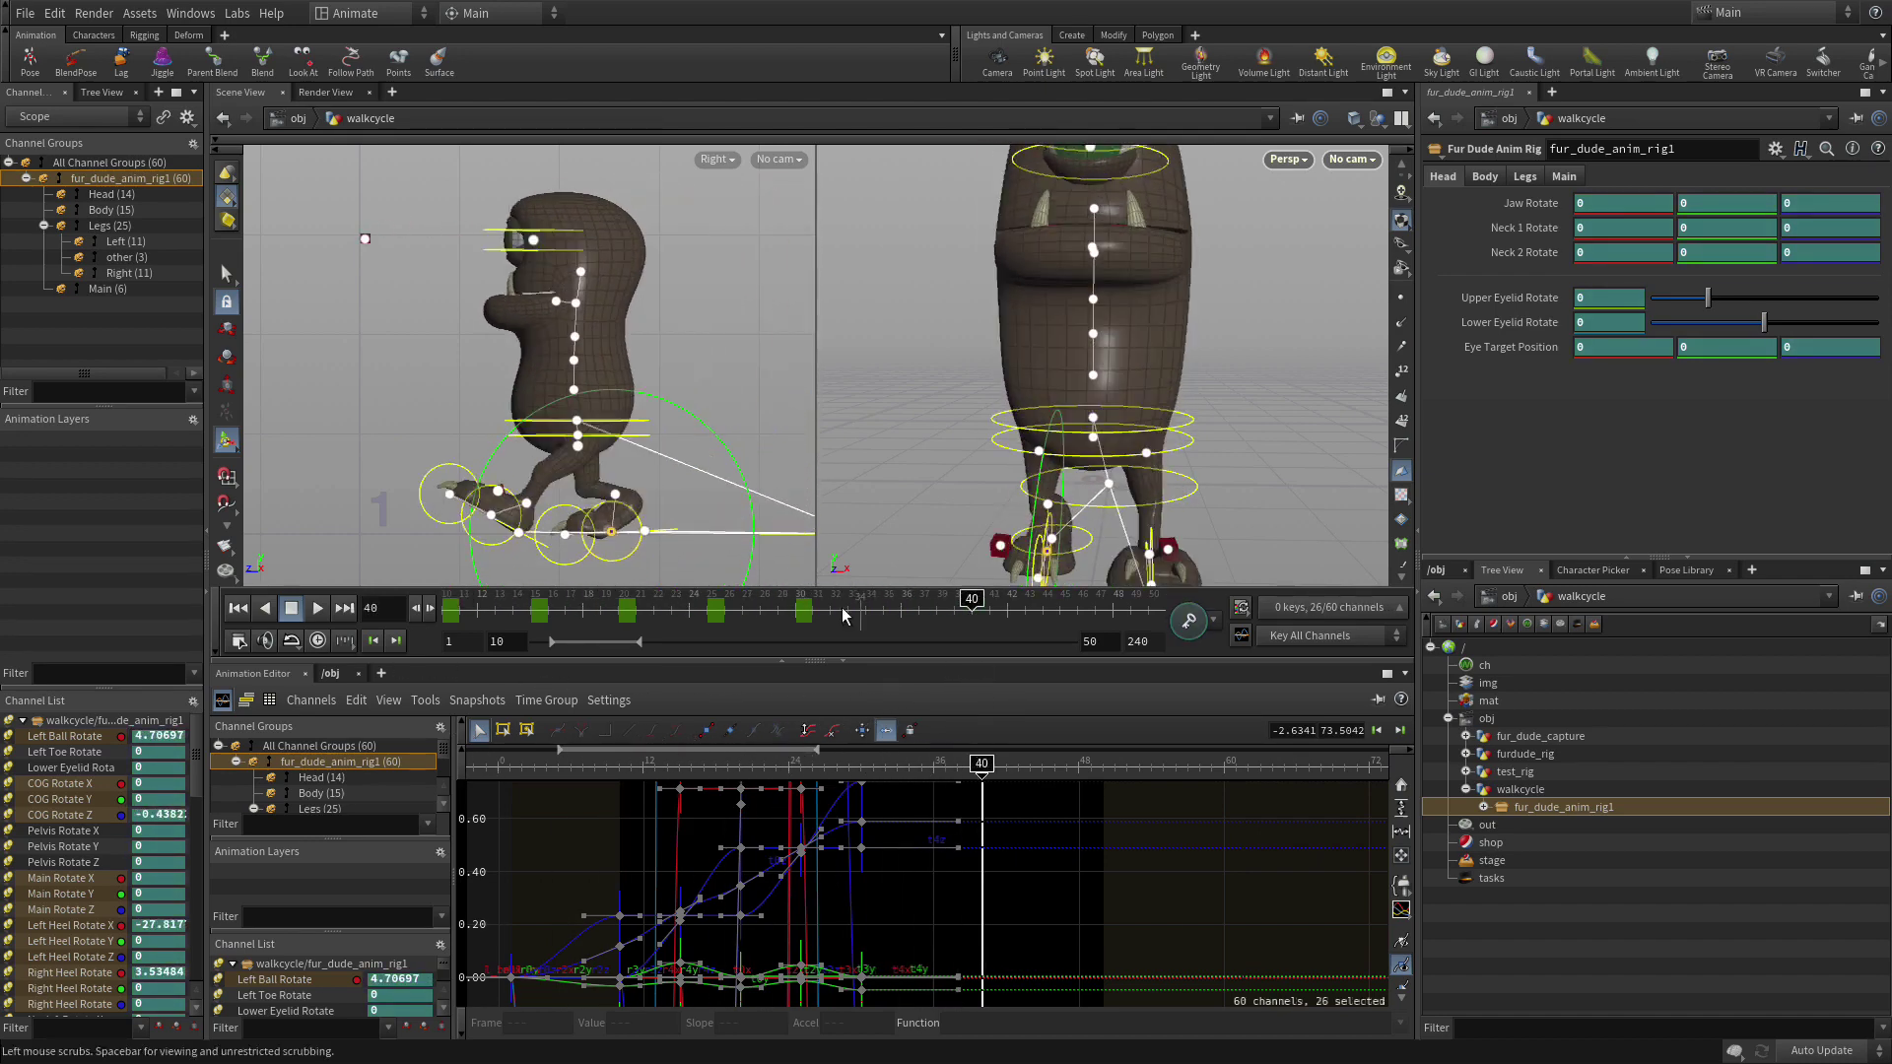
alt+right_drag(693, 334, 660, 350)
alt+middle_drag(663, 378, 581, 392)
drag(981, 765, 1162, 764)
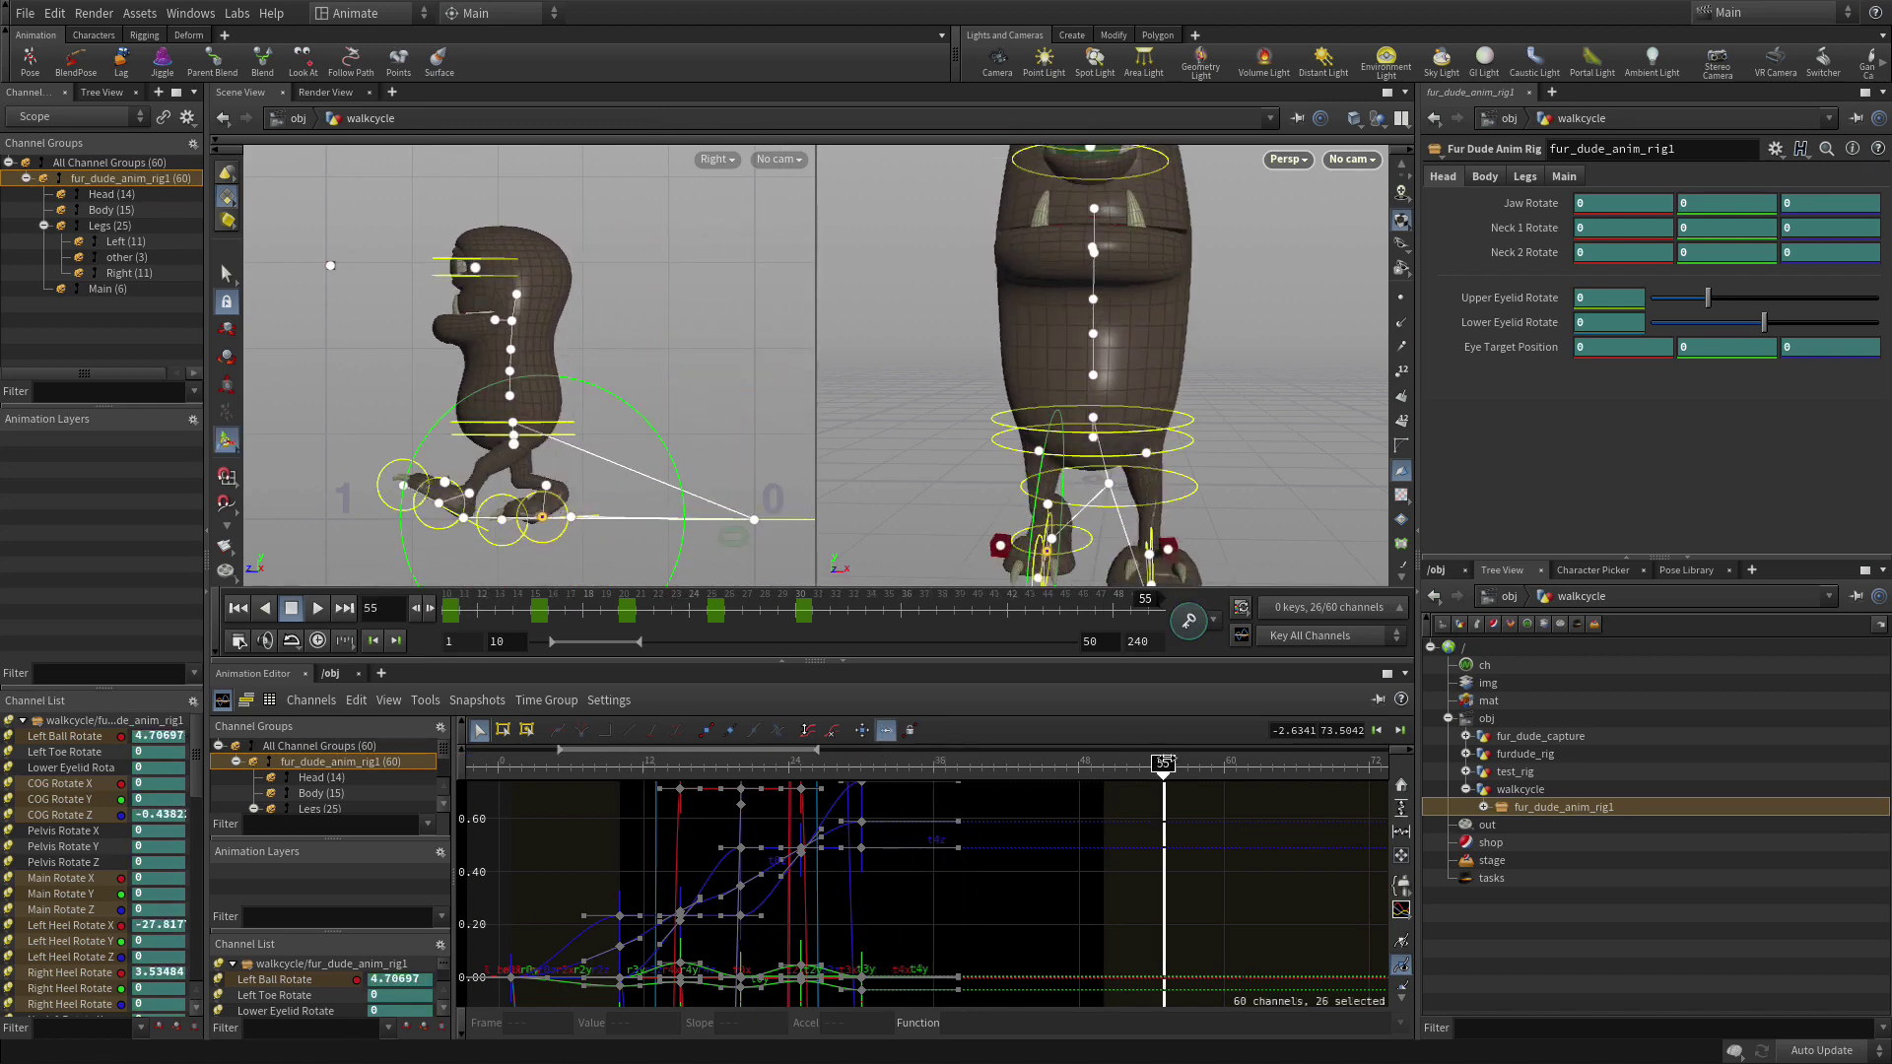
right_drag(670, 351, 743, 338)
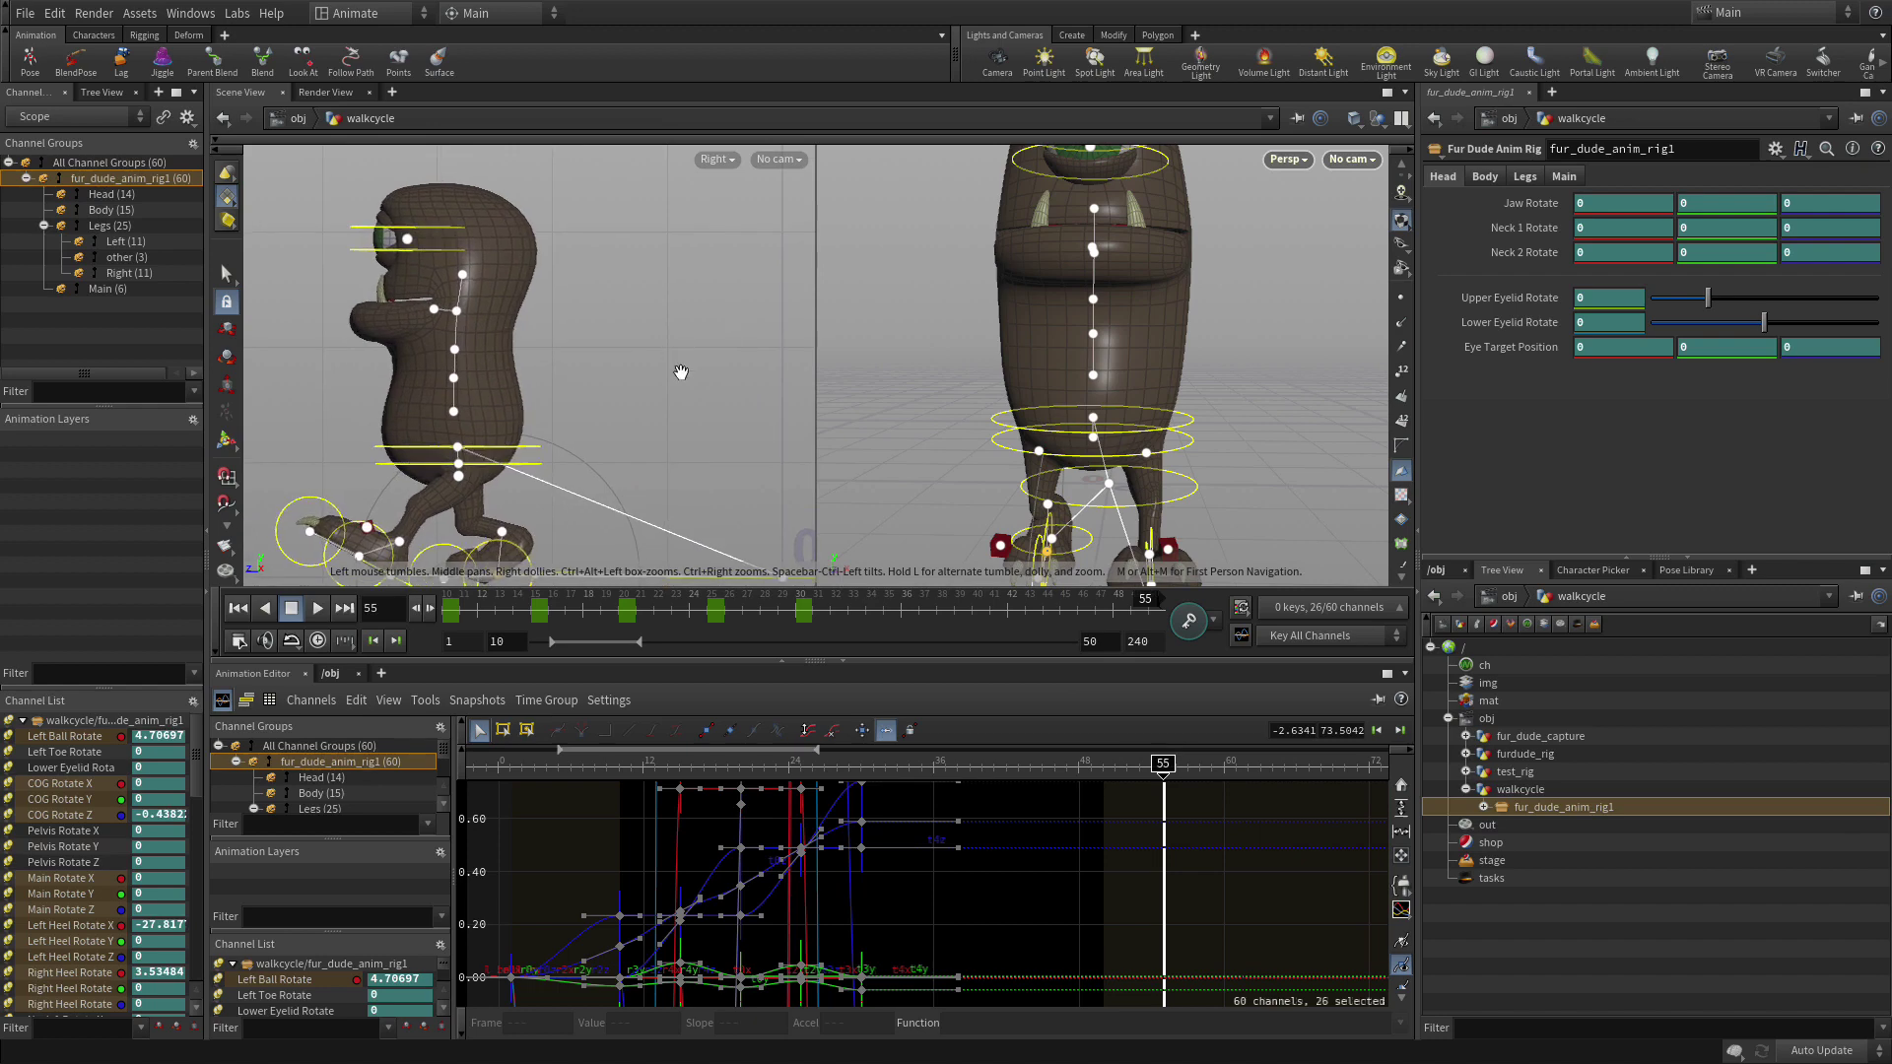
middle_drag(680, 371, 755, 338)
right_drag(728, 348, 708, 368)
scroll(702, 371, down, 1)
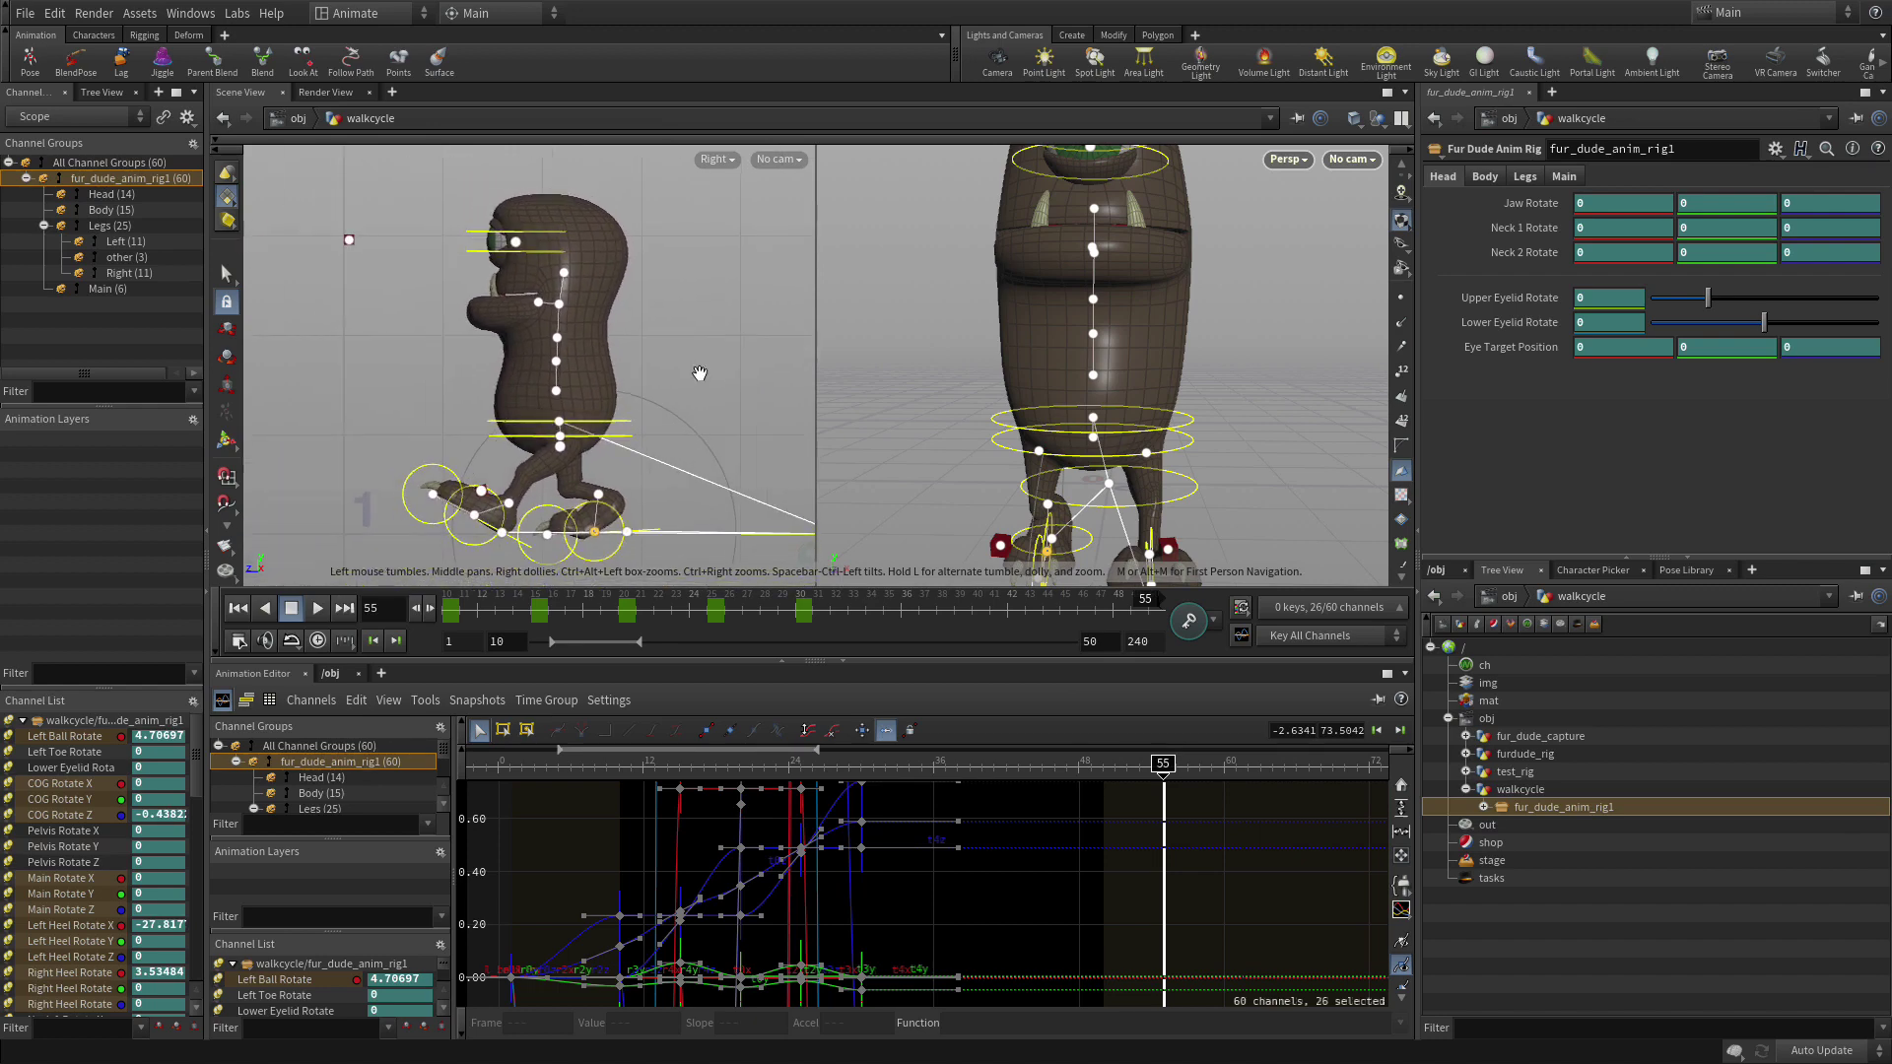
middle_drag(700, 372, 699, 361)
key(Return)
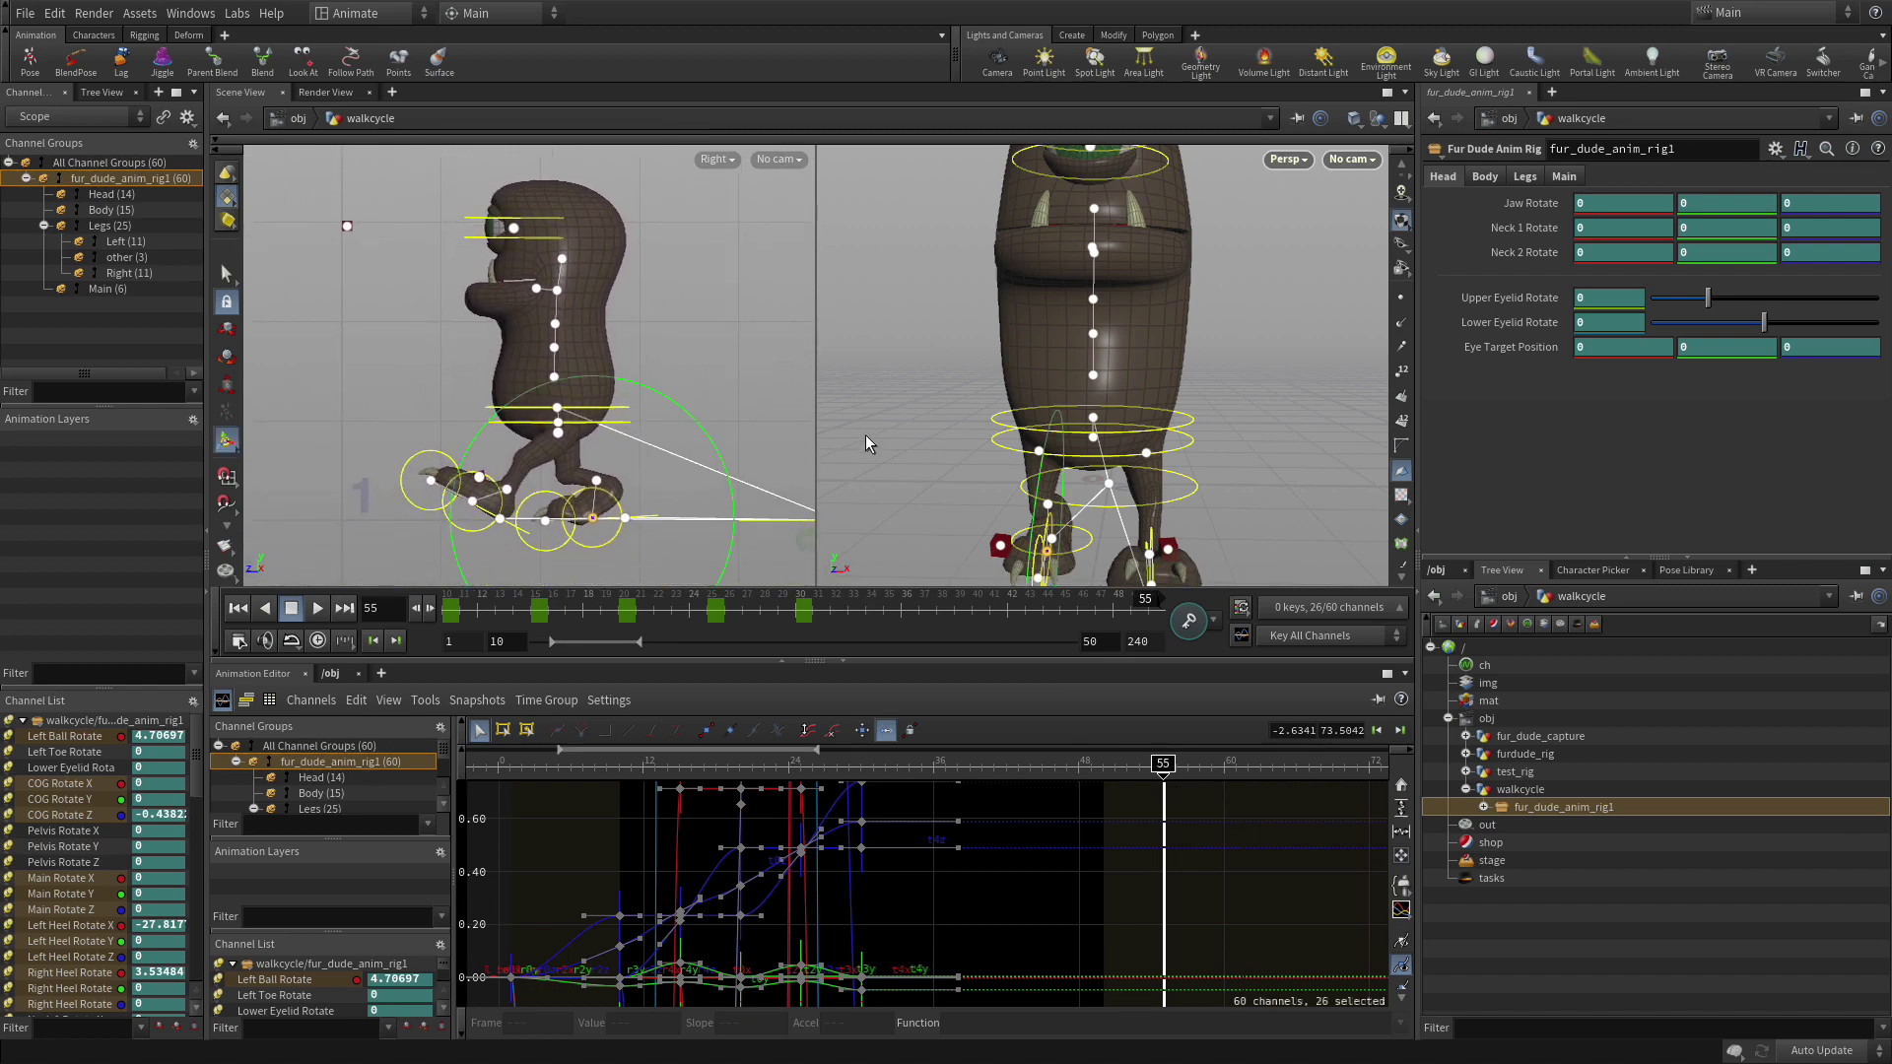
scroll(1241, 341, down, 6)
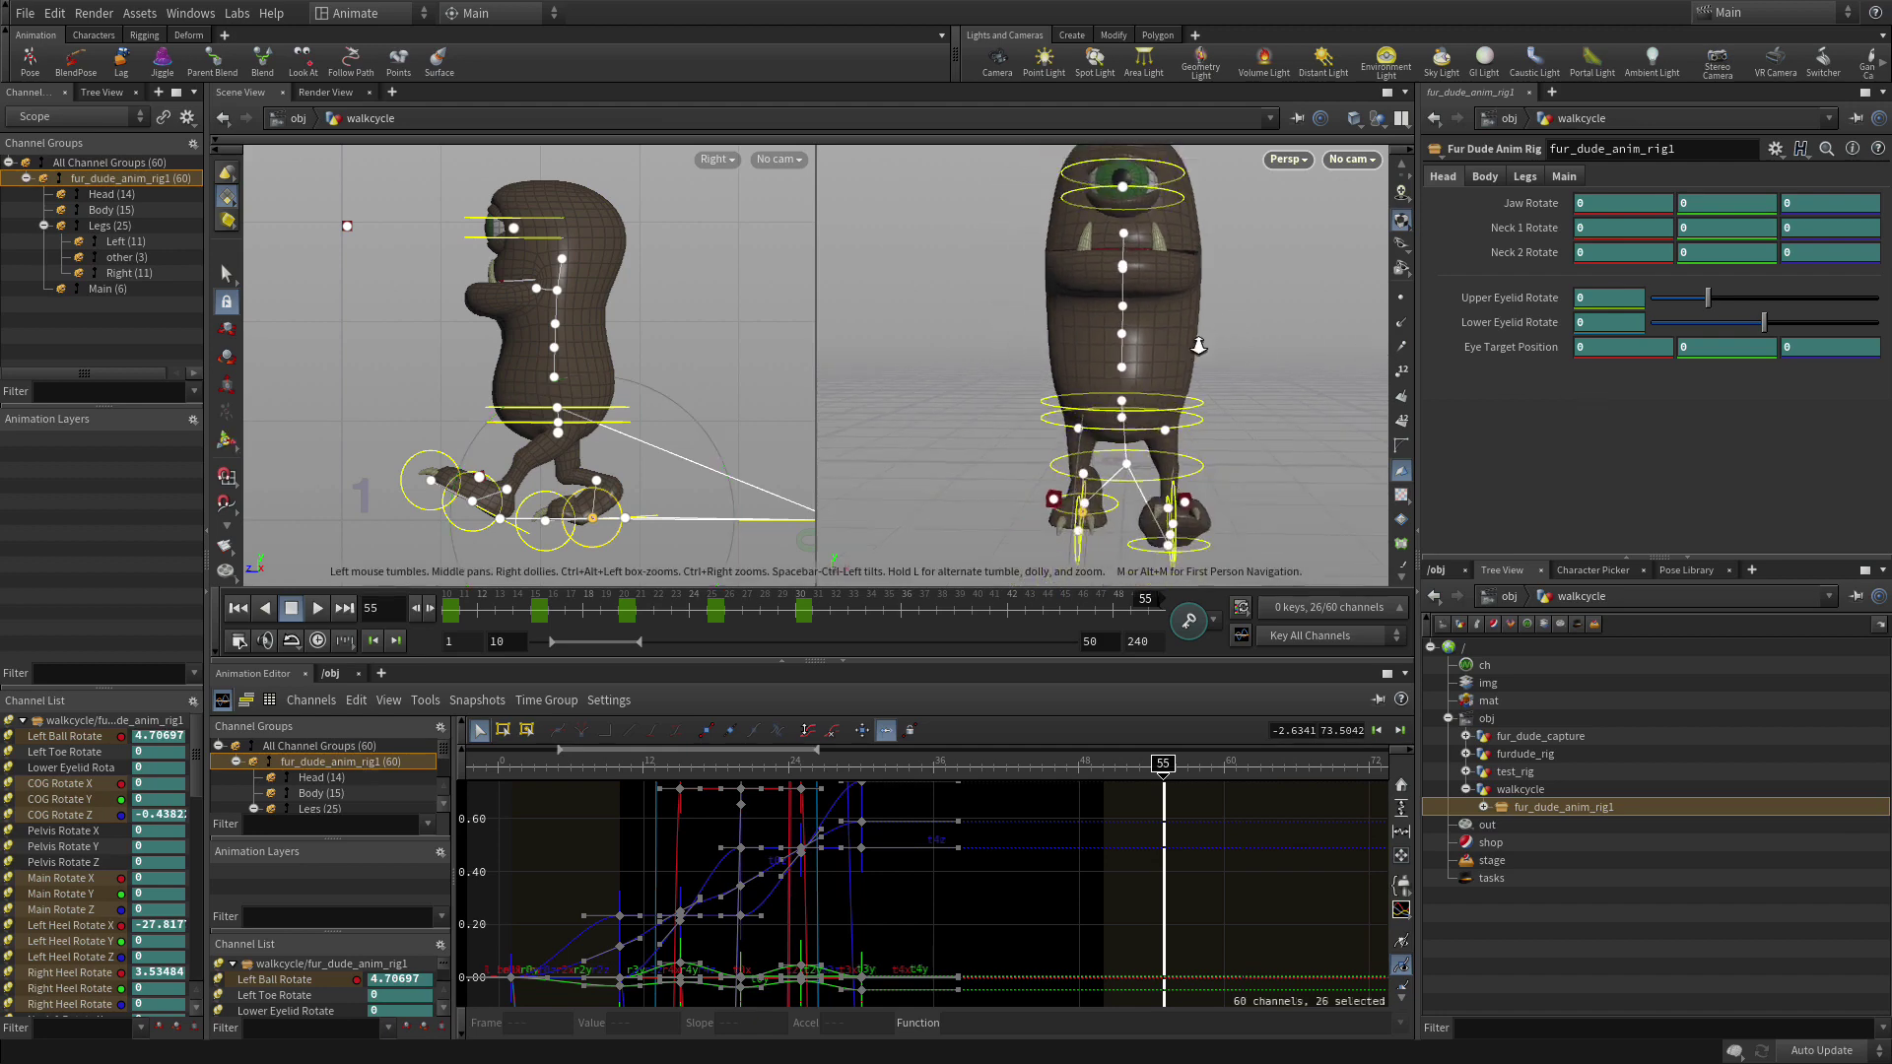
middle_drag(1237, 333, 1202, 340)
key(Return)
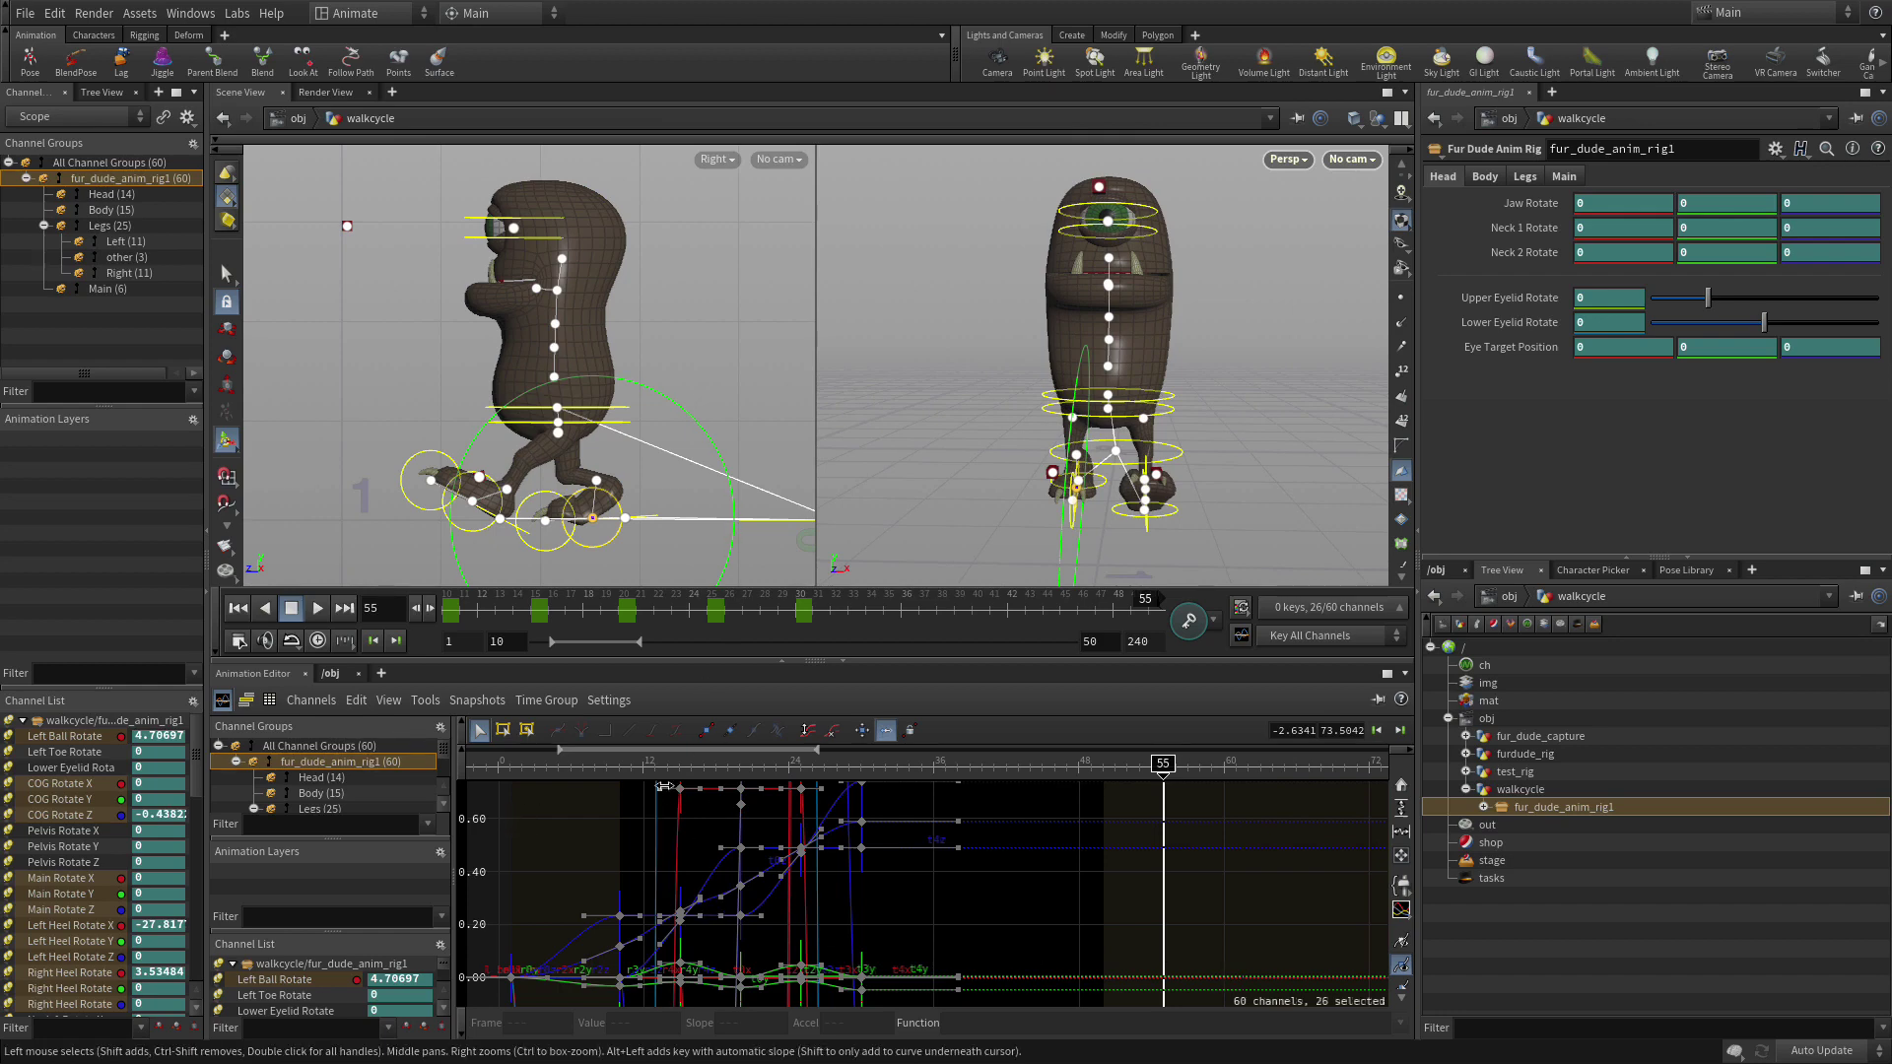
Switch the perspective viewport to the Front view and compare the contact poses at frames 10, 20 and 30.
click(450, 607)
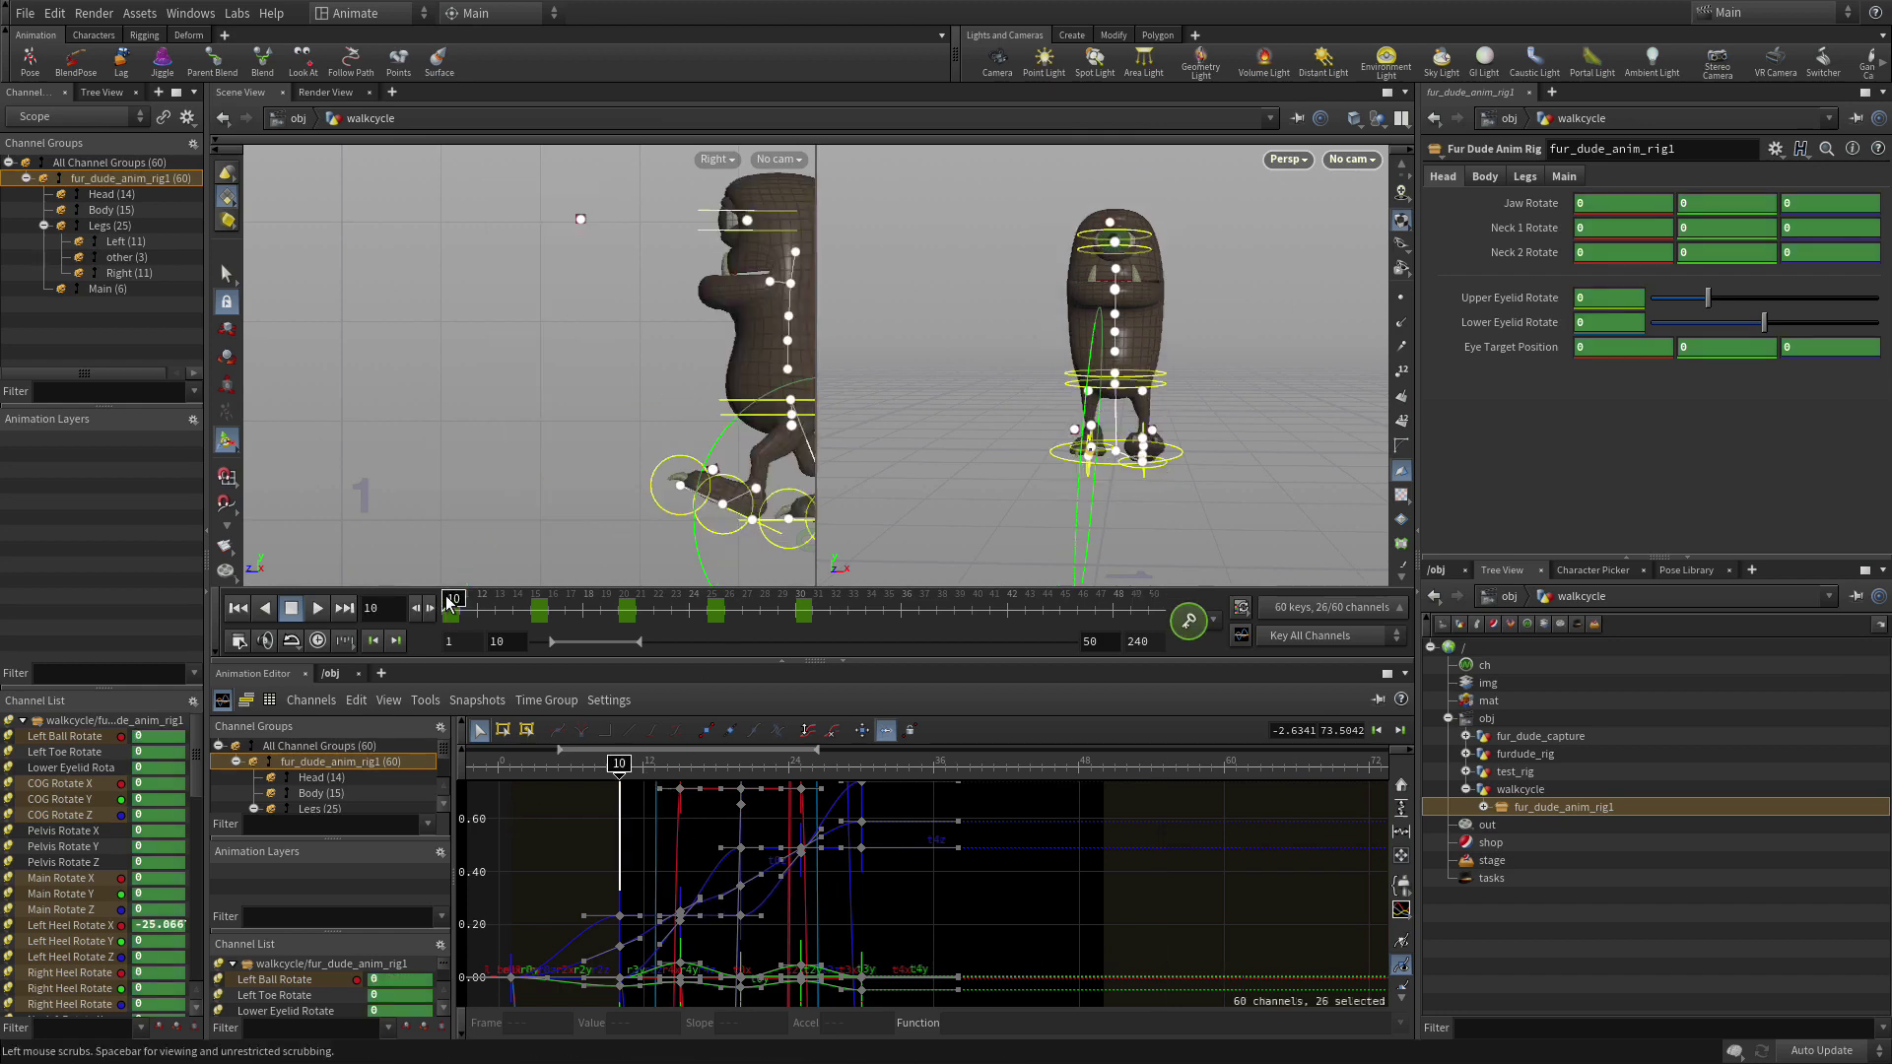
scroll(532, 404, down, 2)
mouse_move(460, 399)
middle_down()
mouse_move(397, 405)
mouse_move(436, 403)
middle_up()
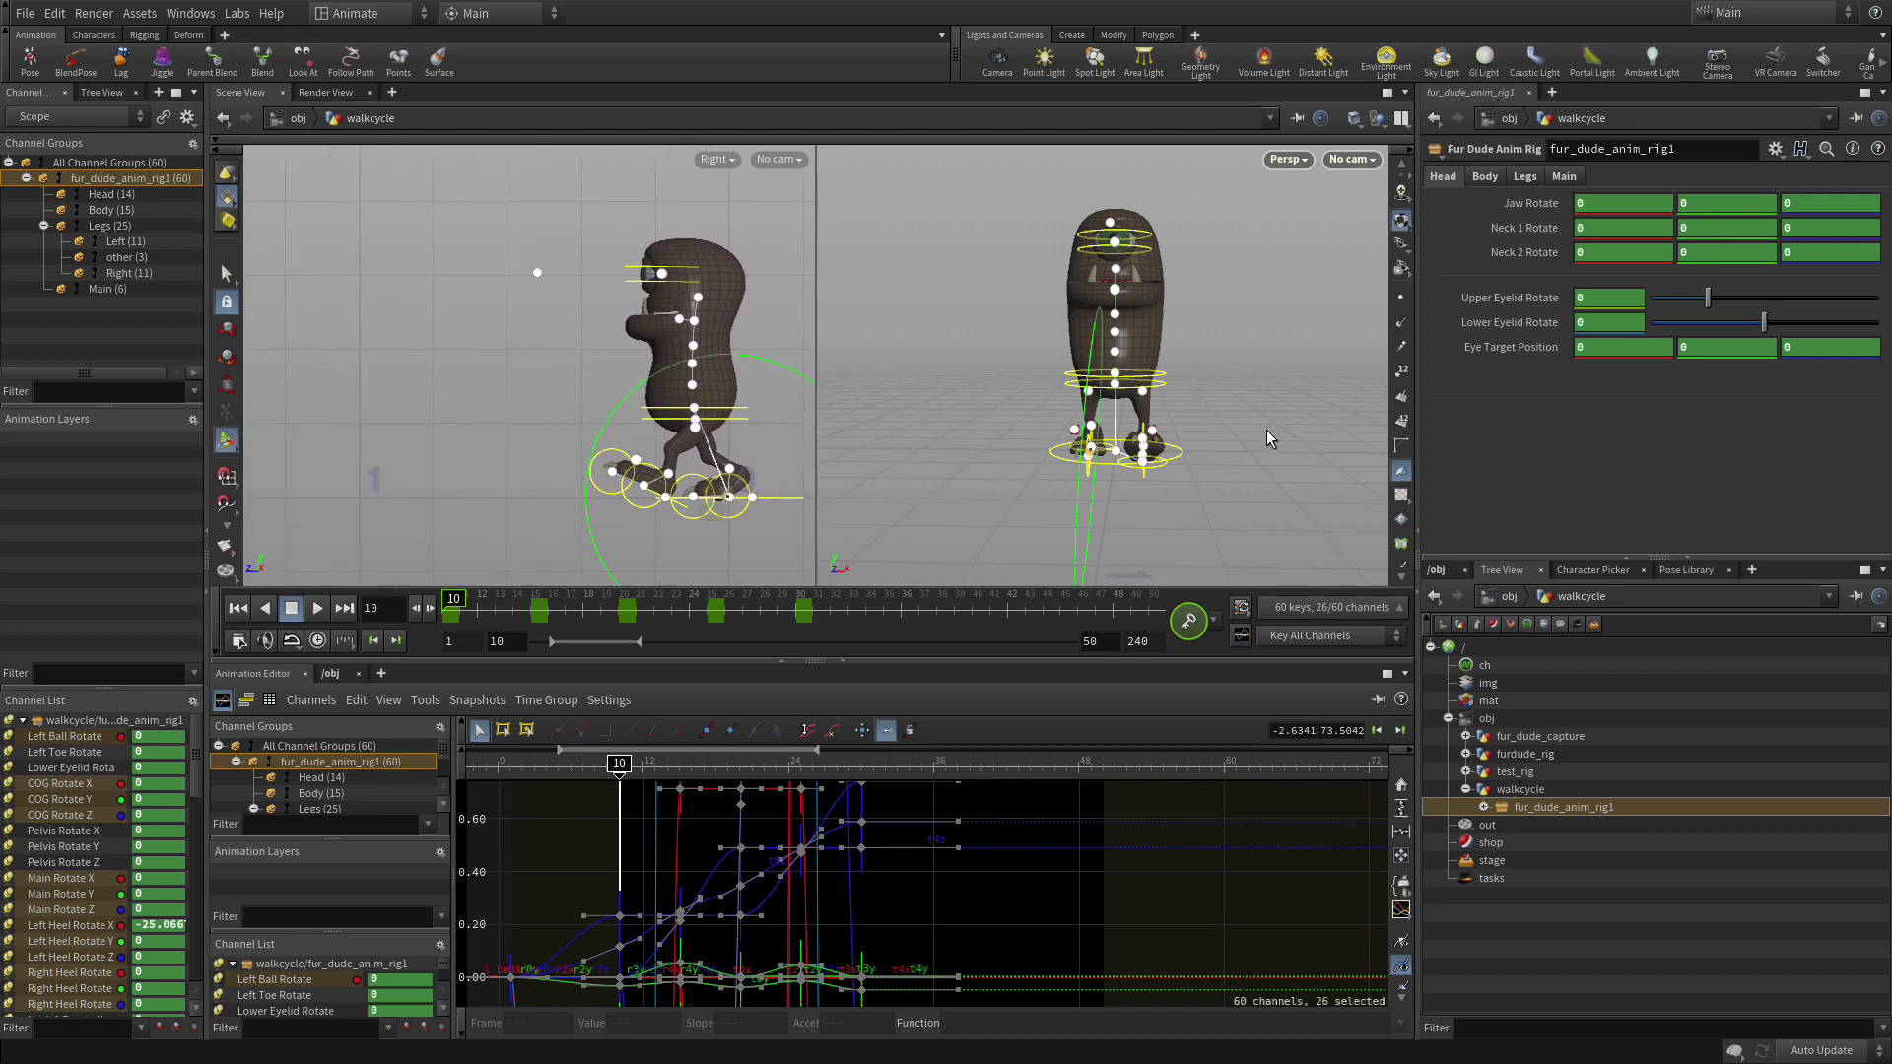
scroll(1269, 310, up, 2)
middle_drag(1269, 307, 1271, 345)
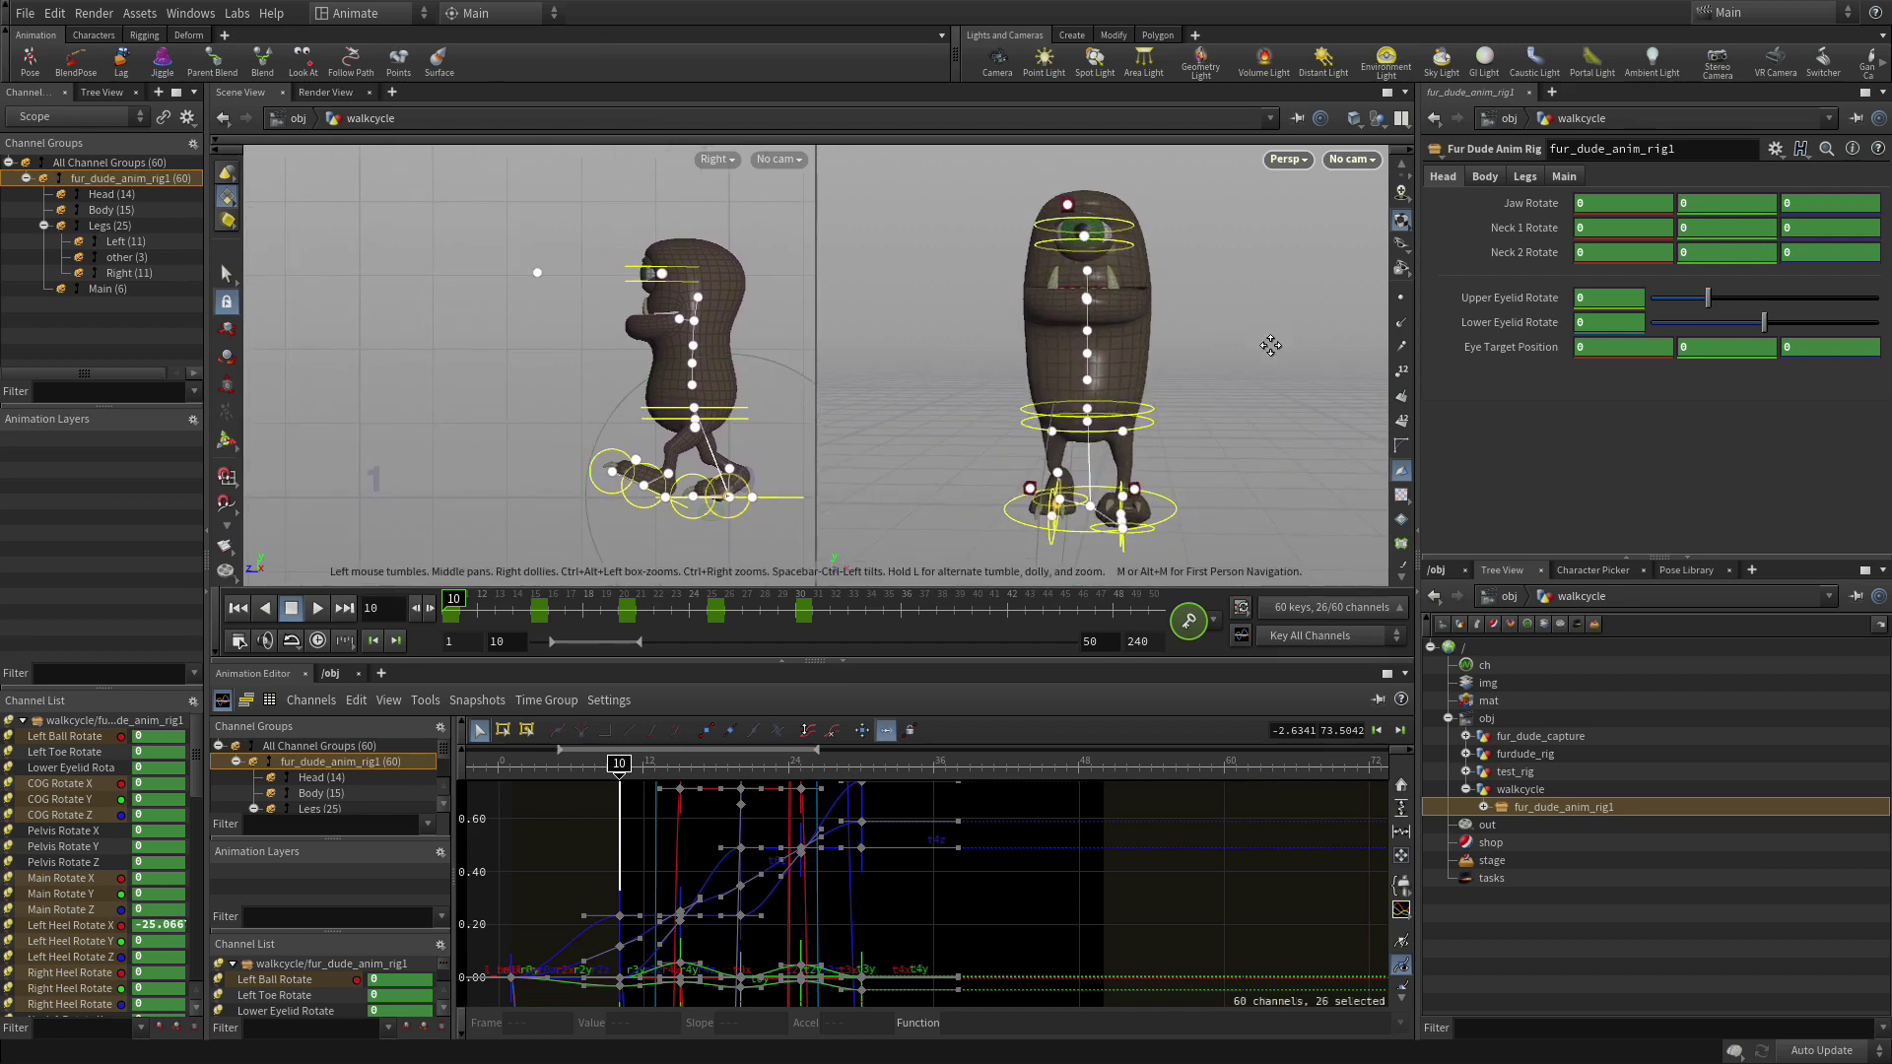
click(1286, 159)
mouse_move(1306, 212)
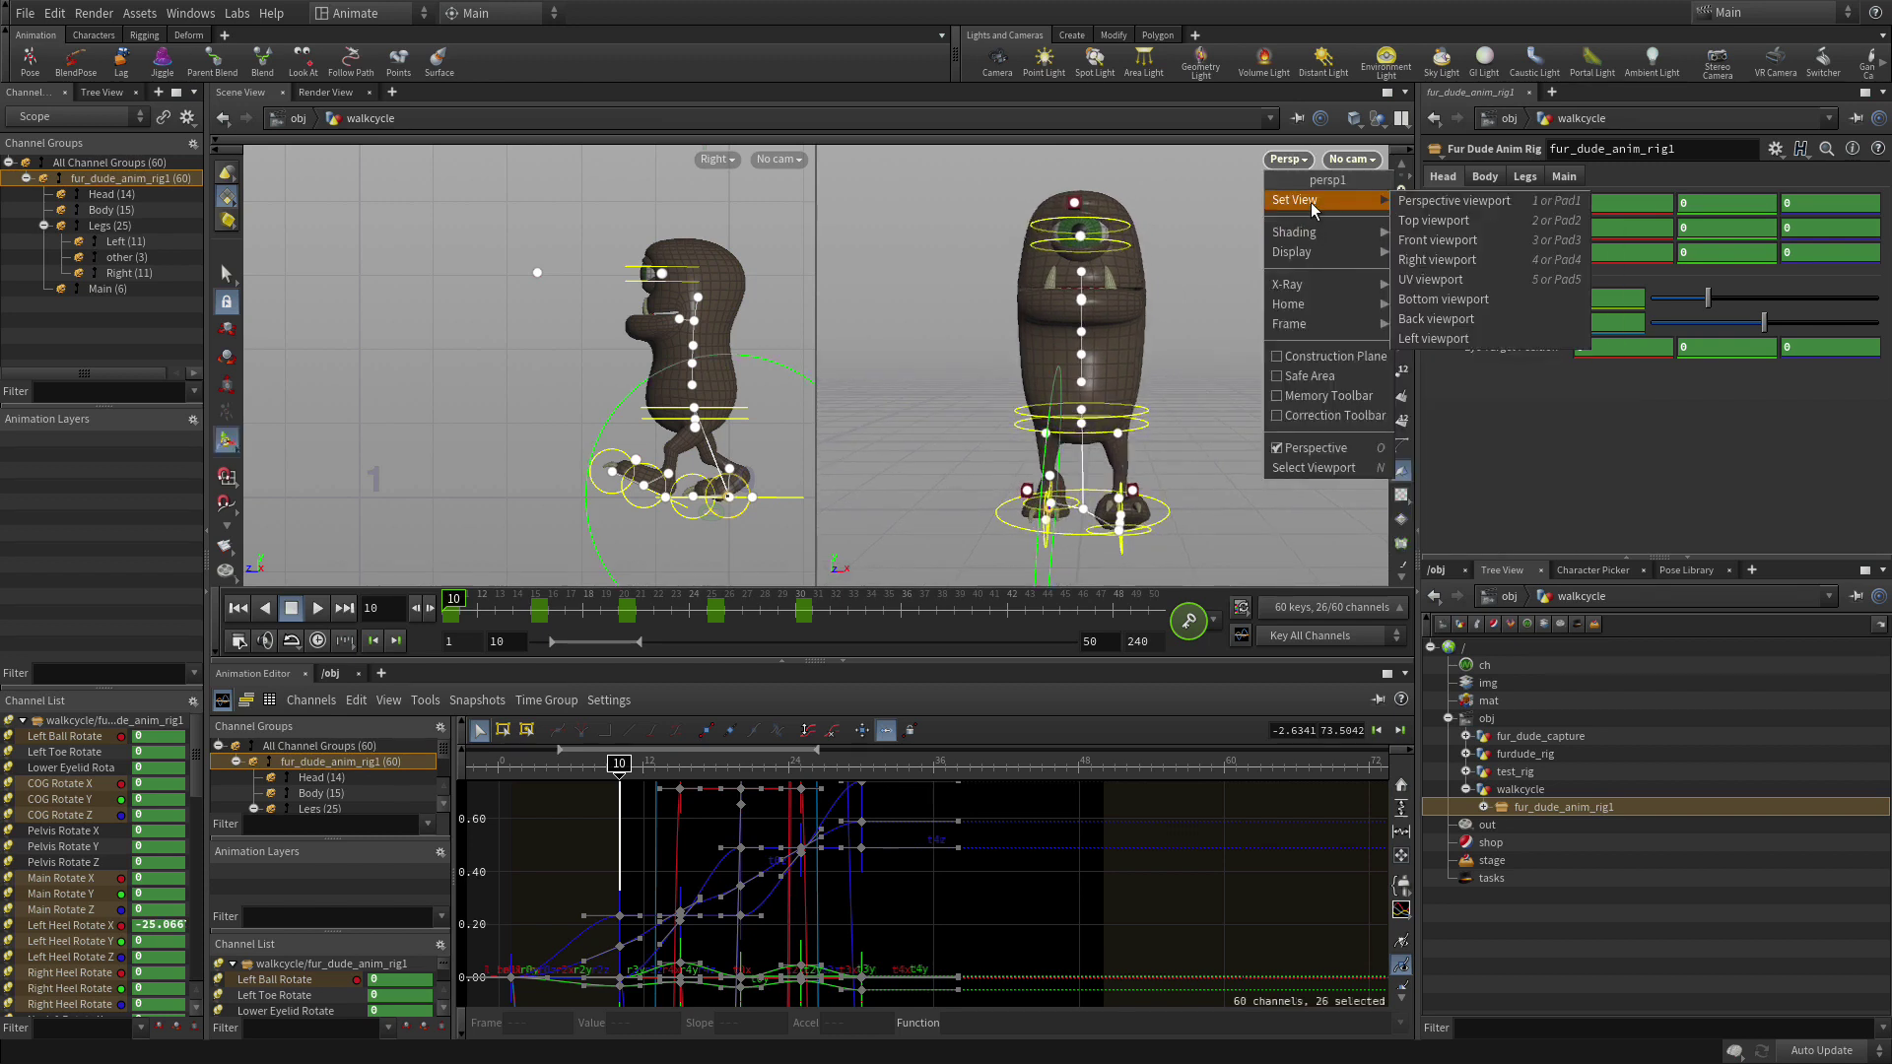
click(1423, 237)
alt+middle_drag(1250, 321, 1251, 423)
alt+right_drag(1250, 422, 1326, 380)
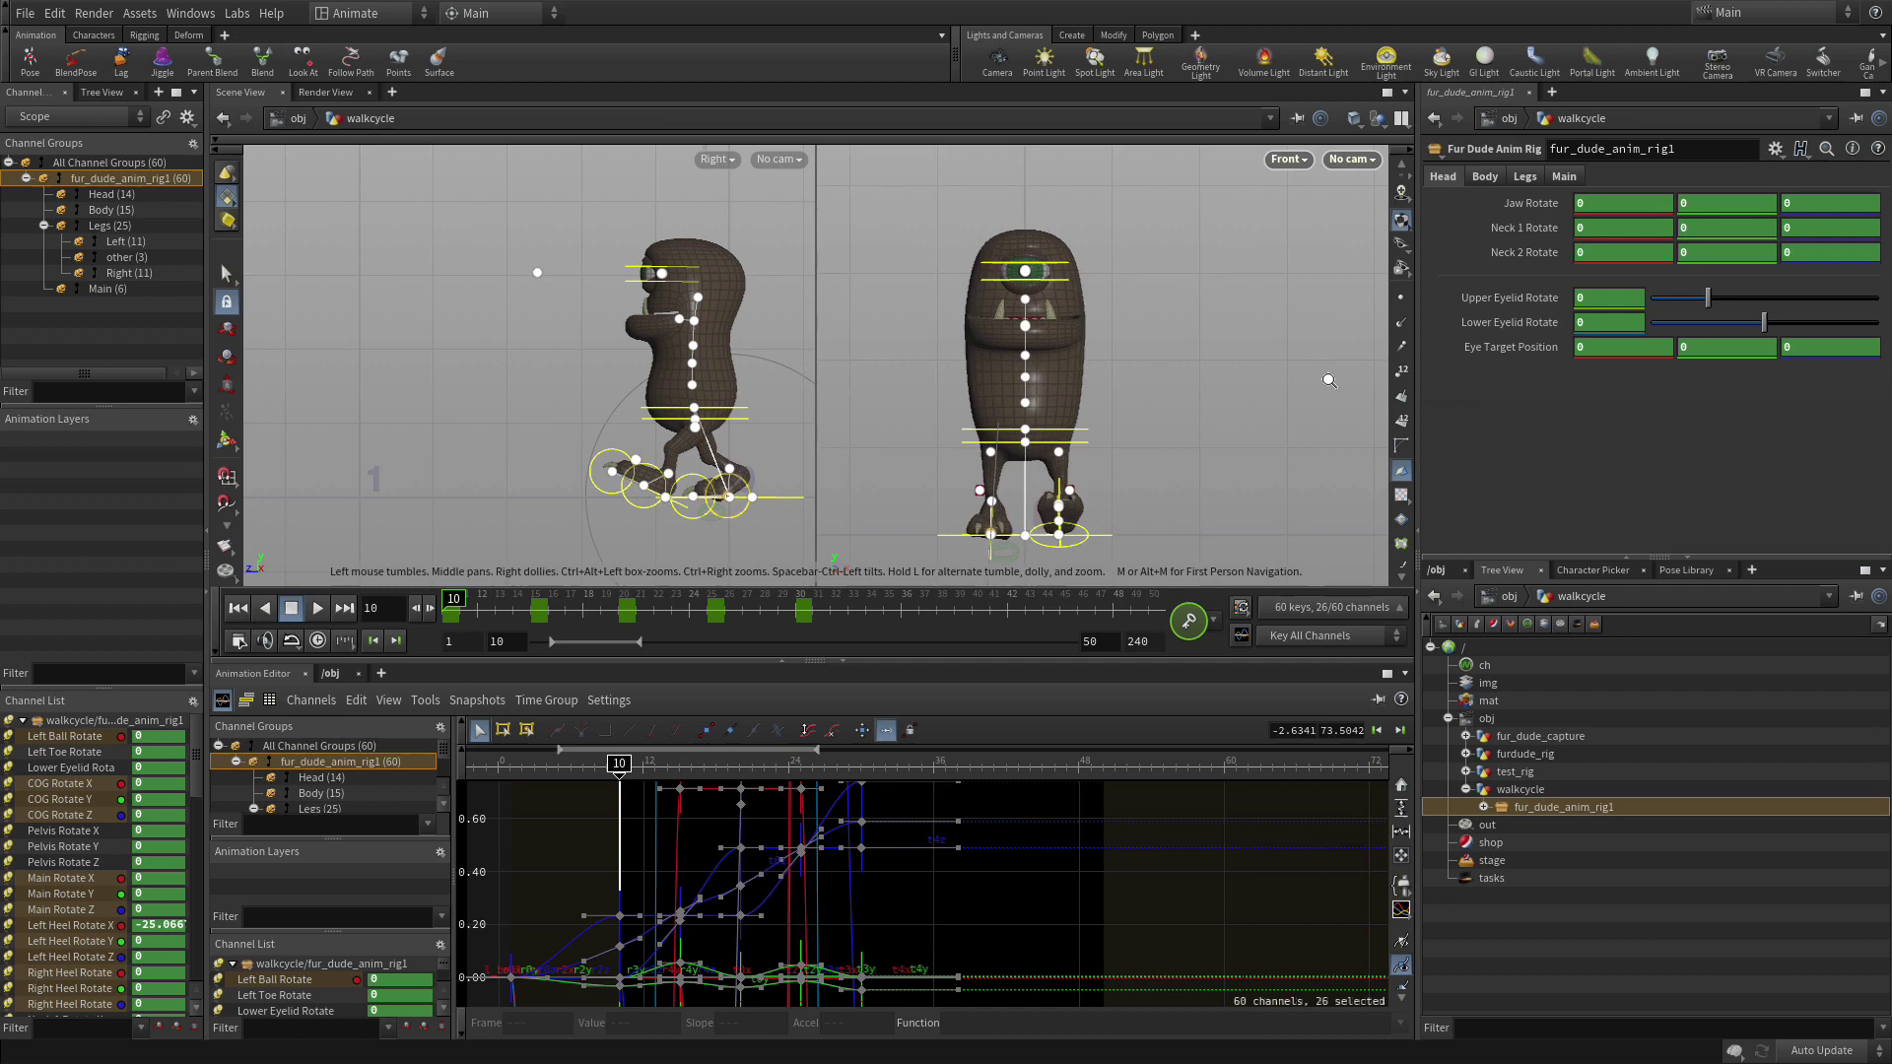
mouse_move(1327, 380)
alt+middle_down()
mouse_move(1307, 386)
mouse_move(1325, 370)
alt+middle_up()
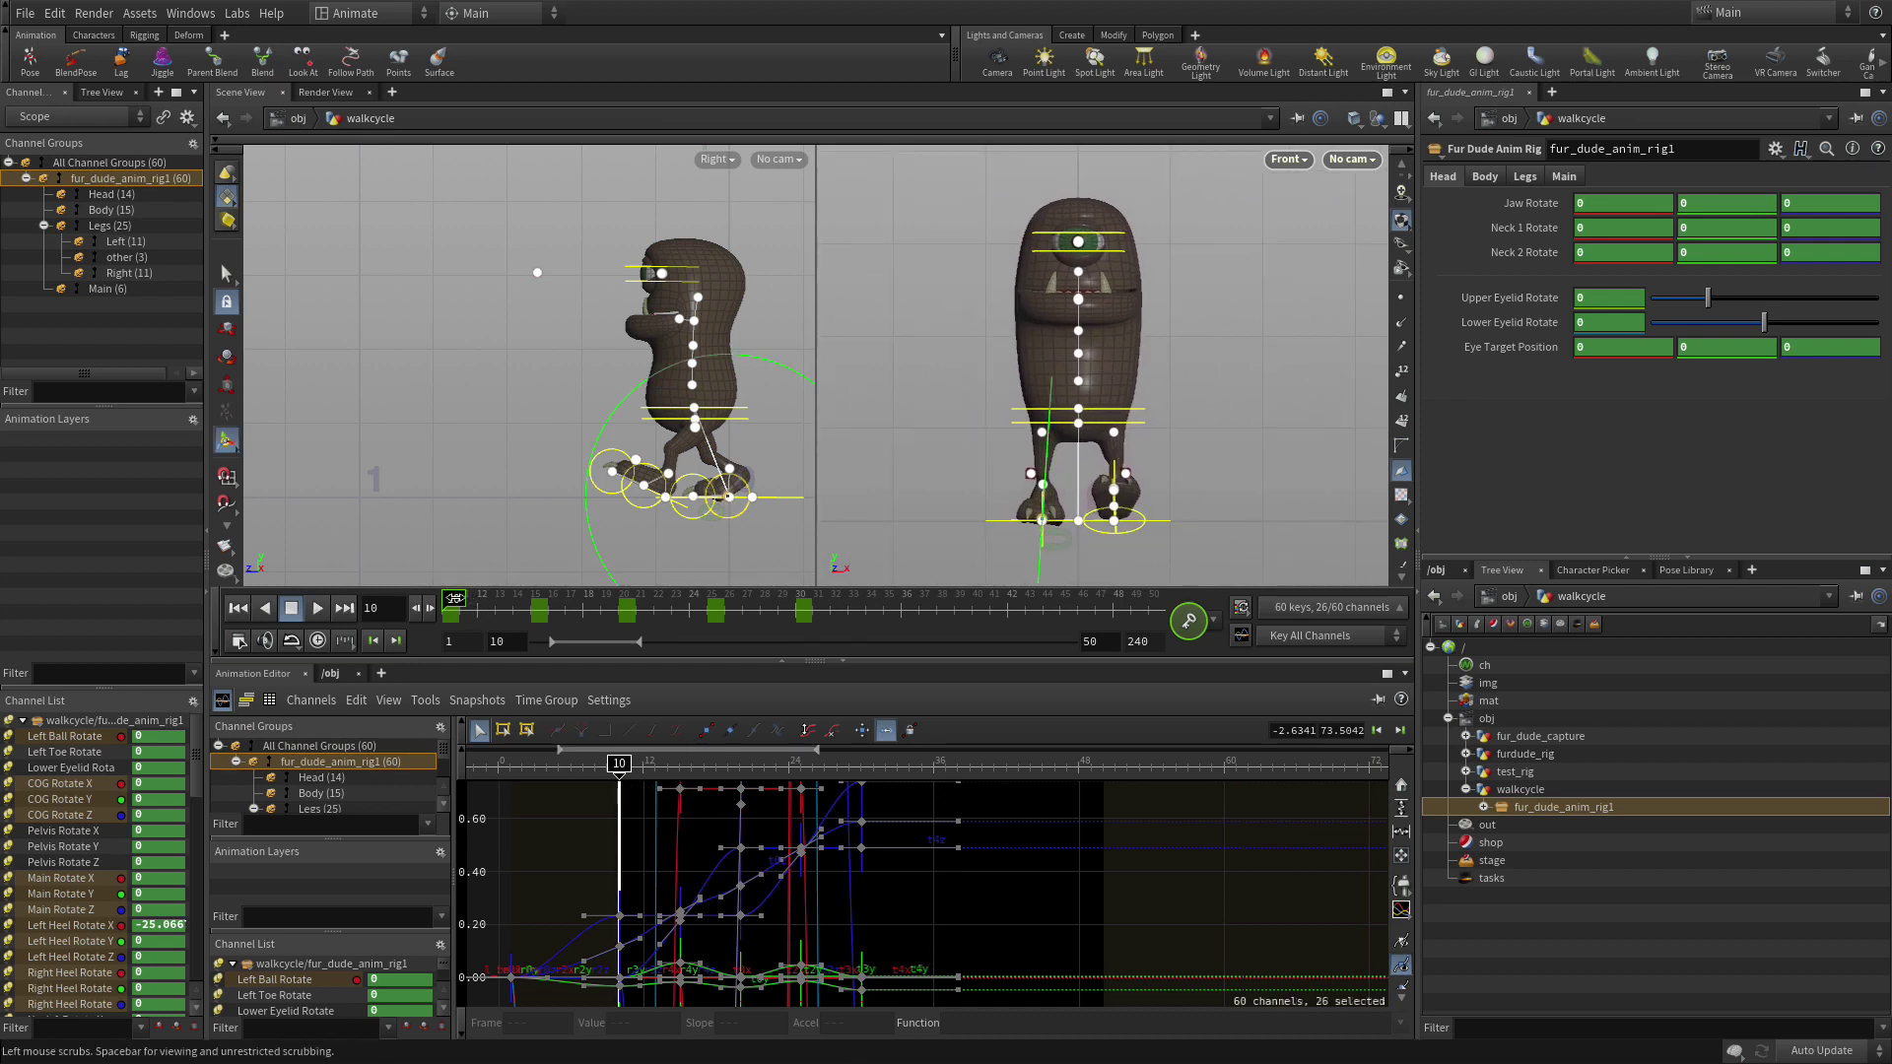
drag(454, 598, 634, 604)
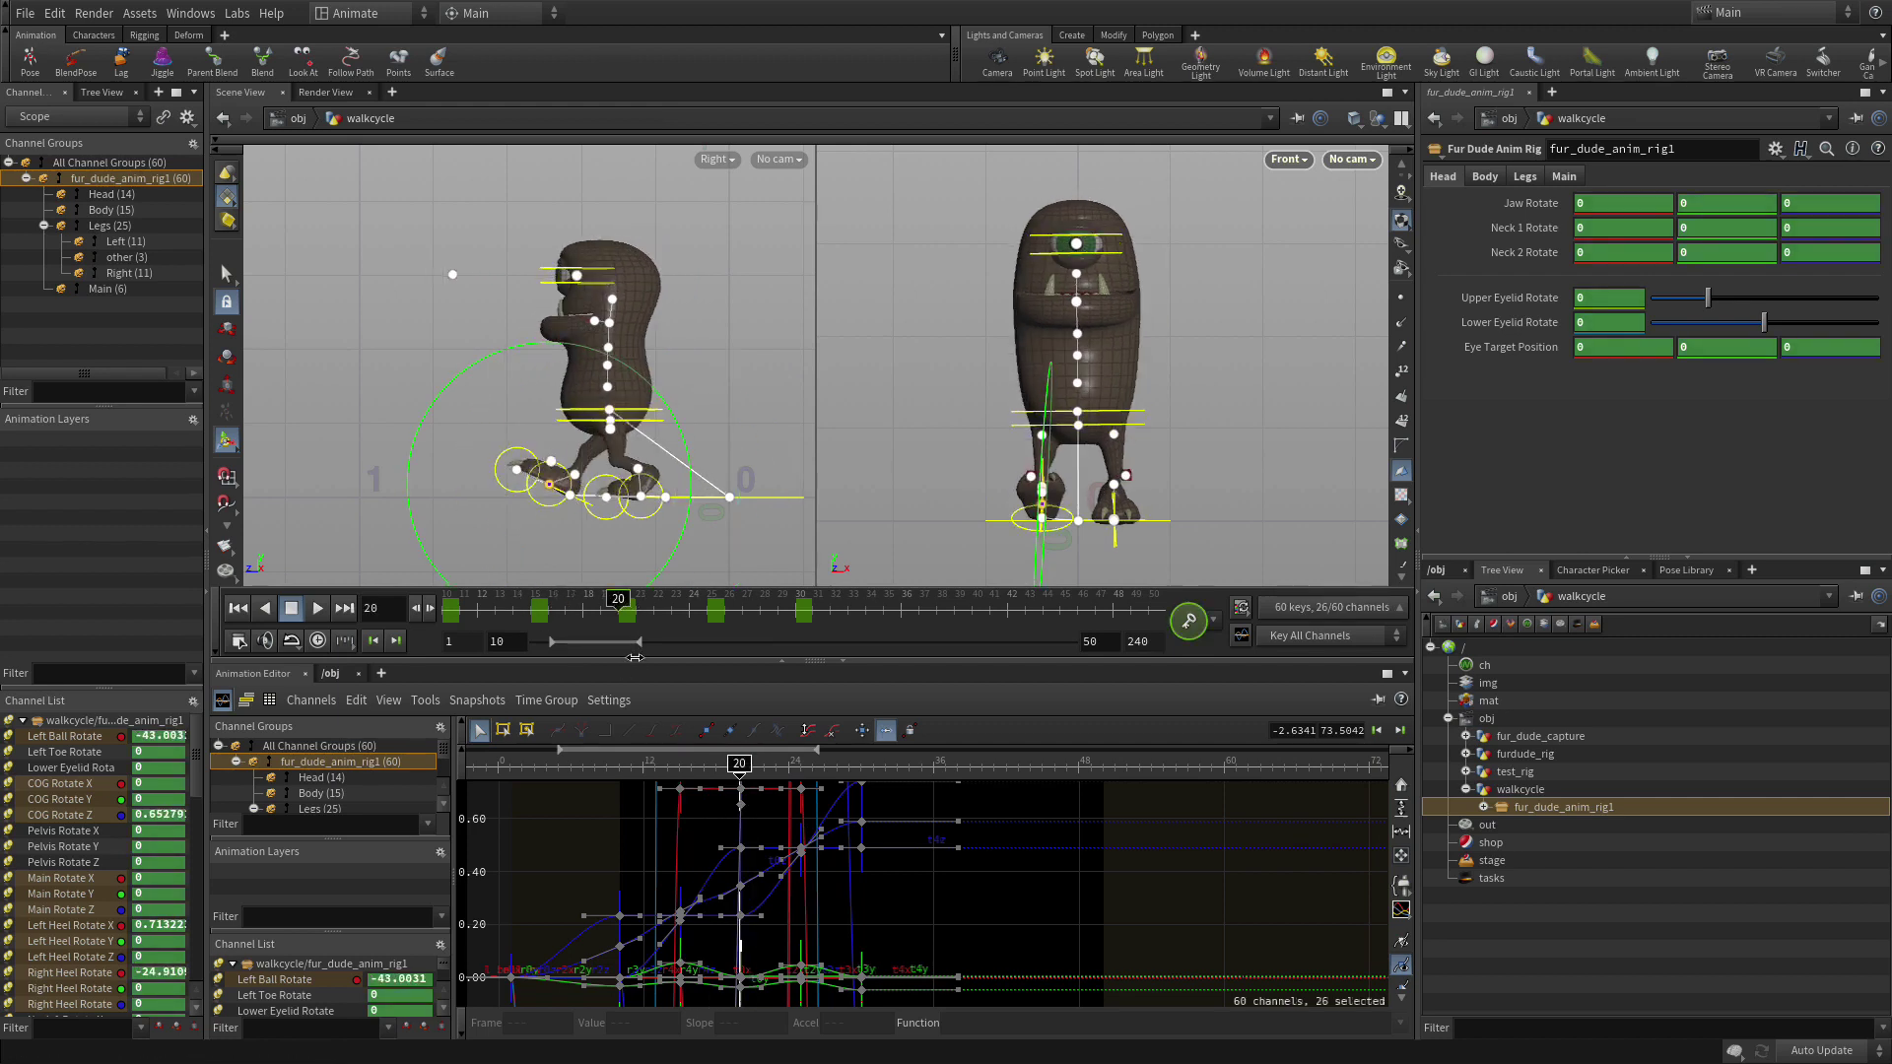
drag(612, 598, 795, 605)
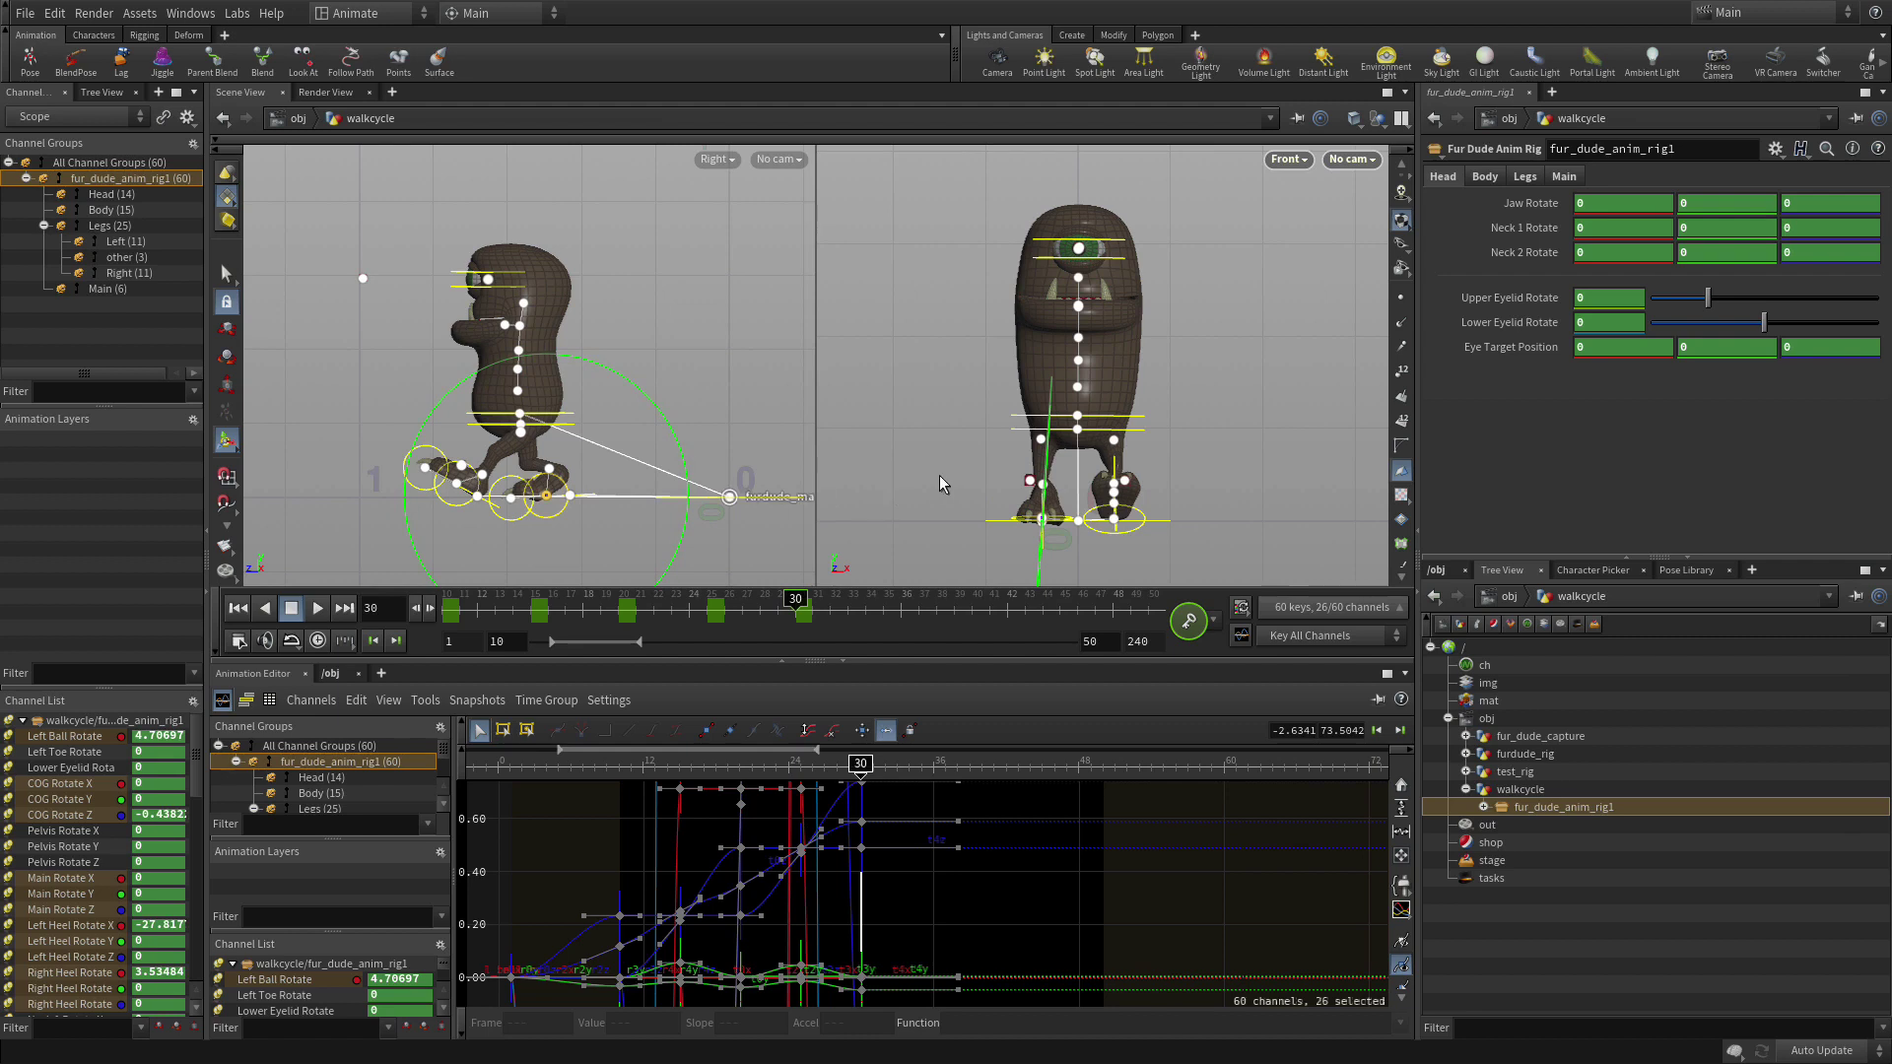
Return the front viewport to the Perspective view and inspect the frame 30 pose from a three-quarter angle.
click(1287, 158)
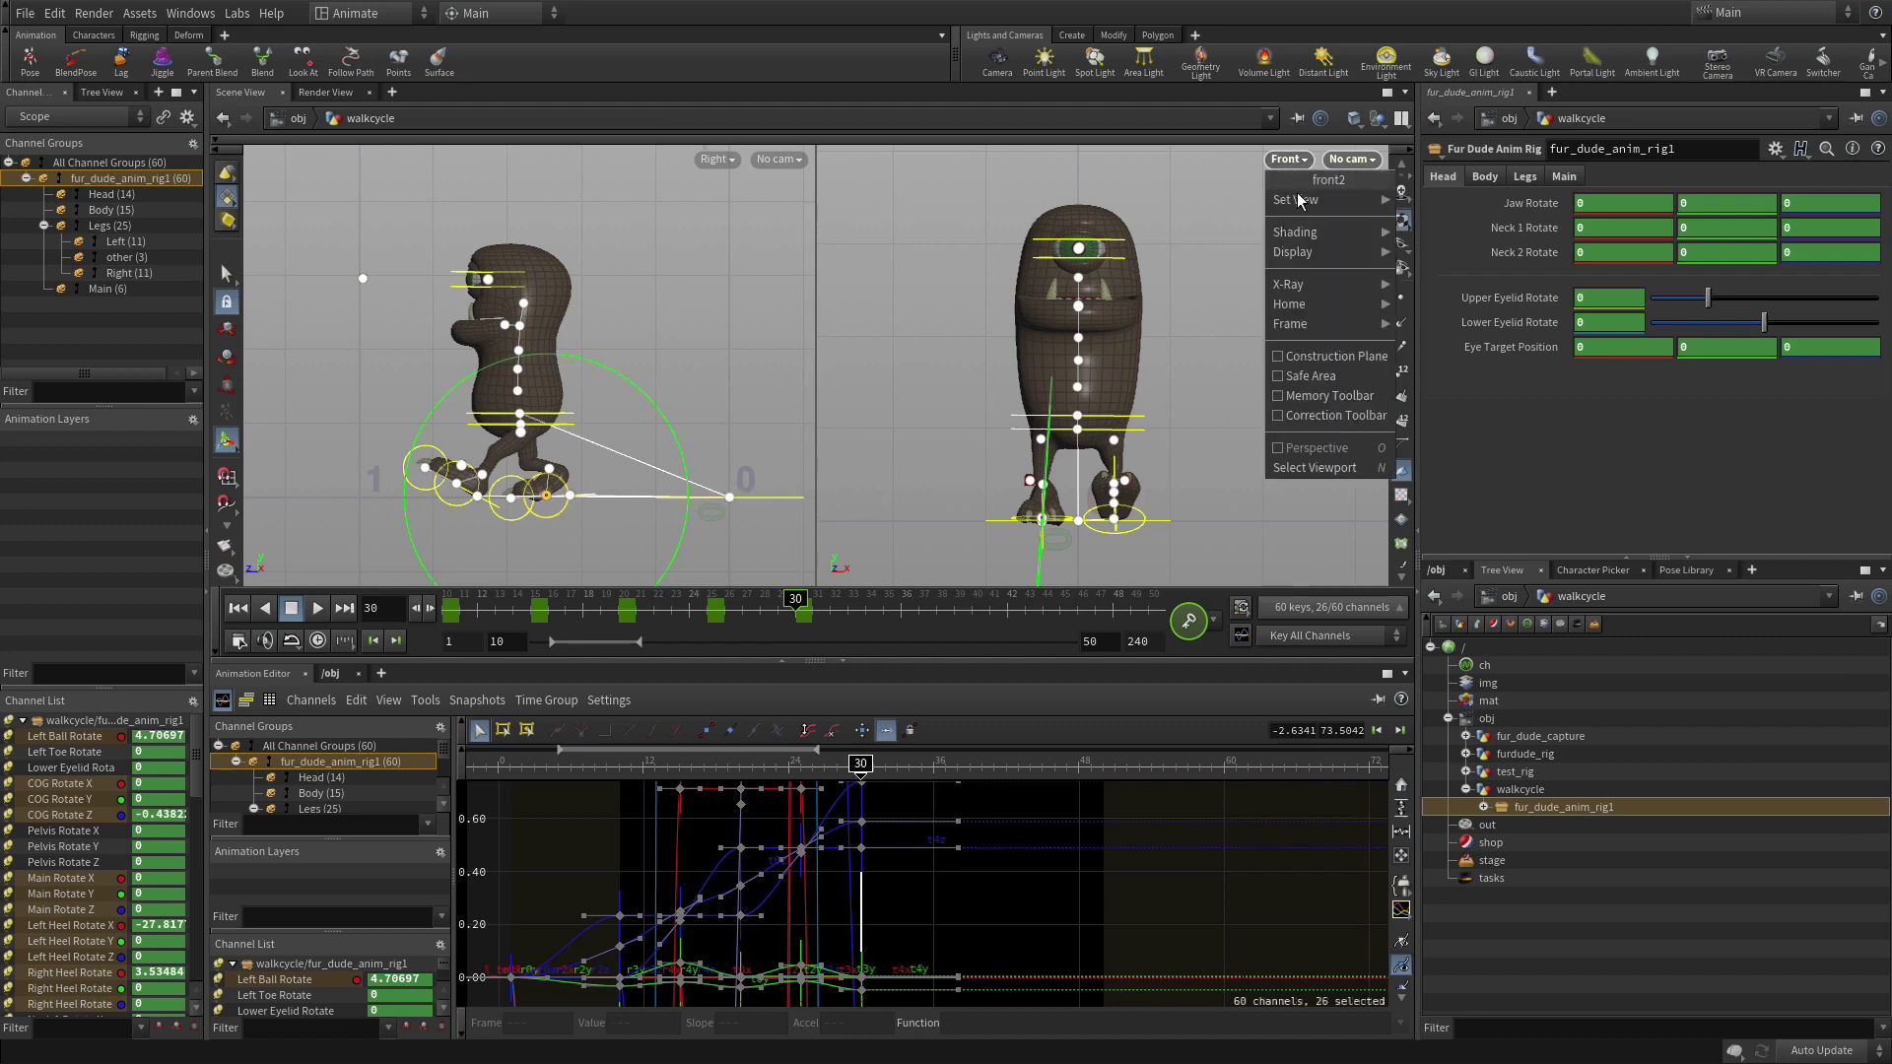
mouse_move(1297, 200)
click(1459, 204)
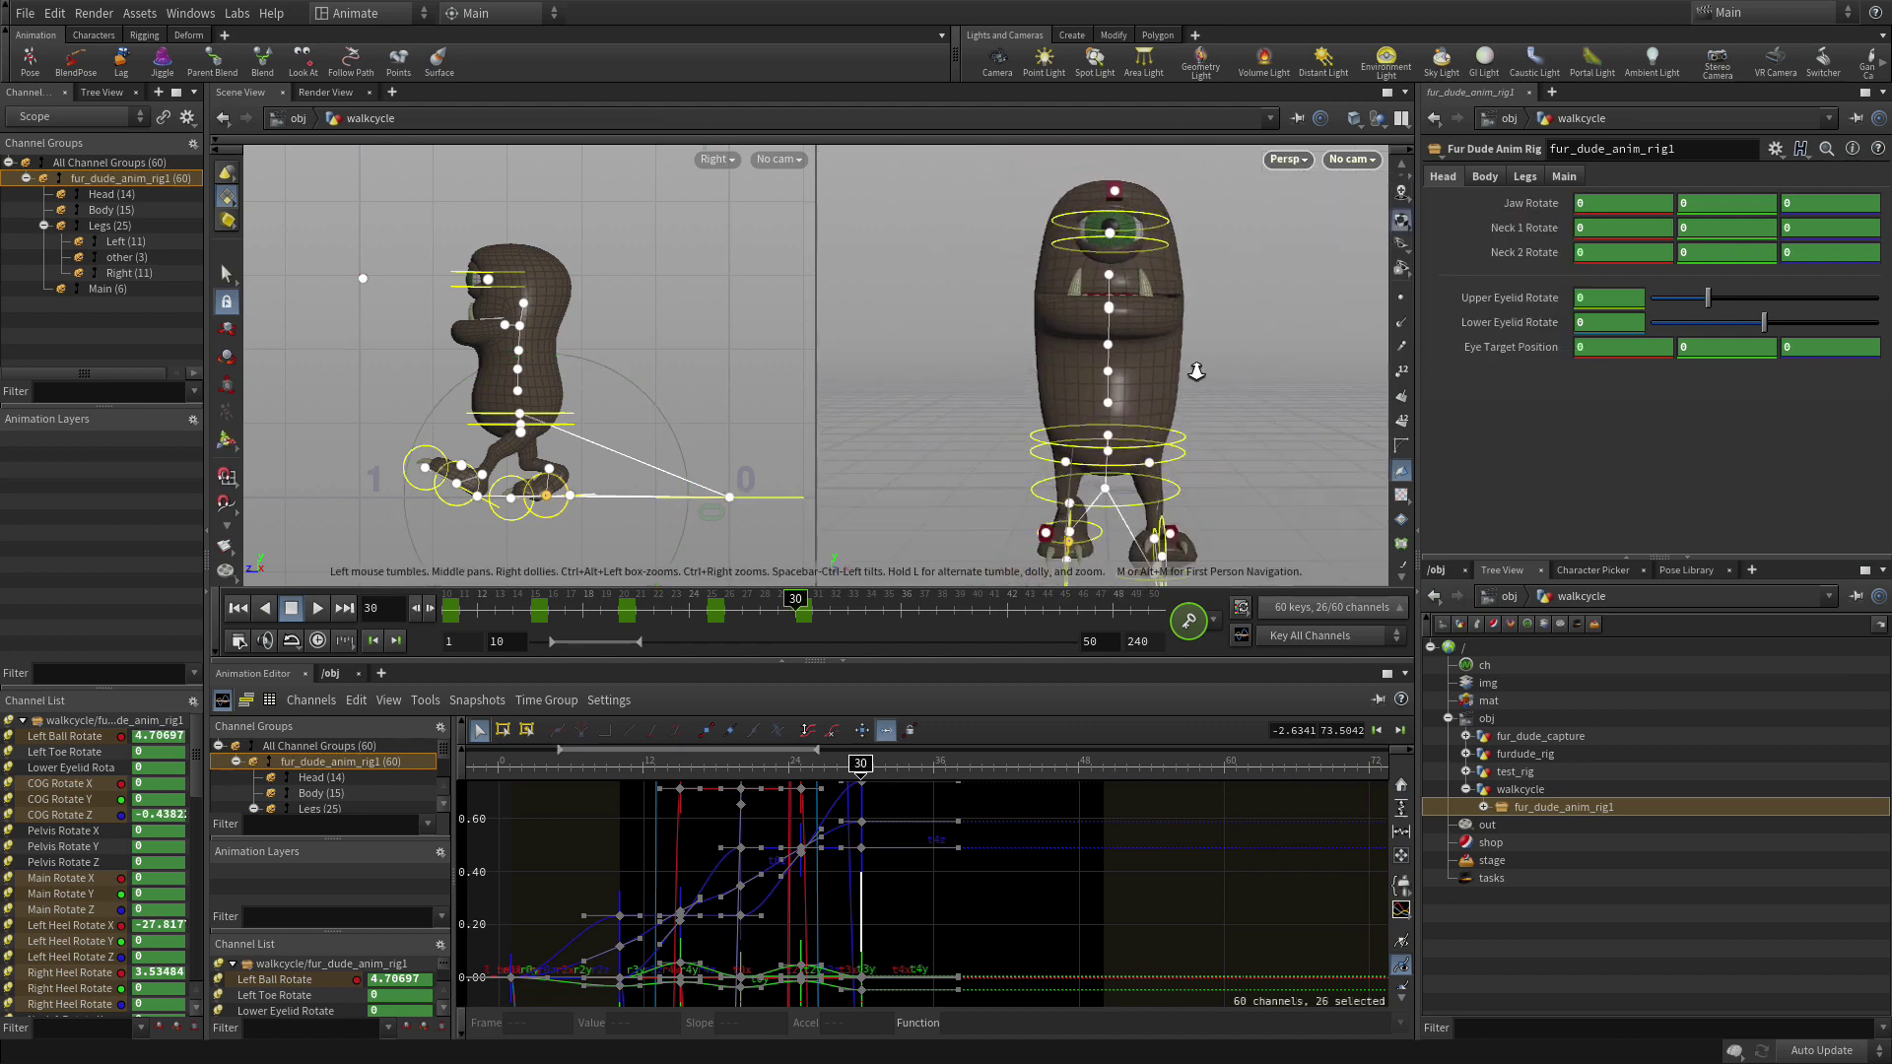
mouse_move(1196, 371)
mouse_down()
mouse_move(1243, 379)
mouse_move(1191, 387)
mouse_move(1222, 359)
mouse_up()
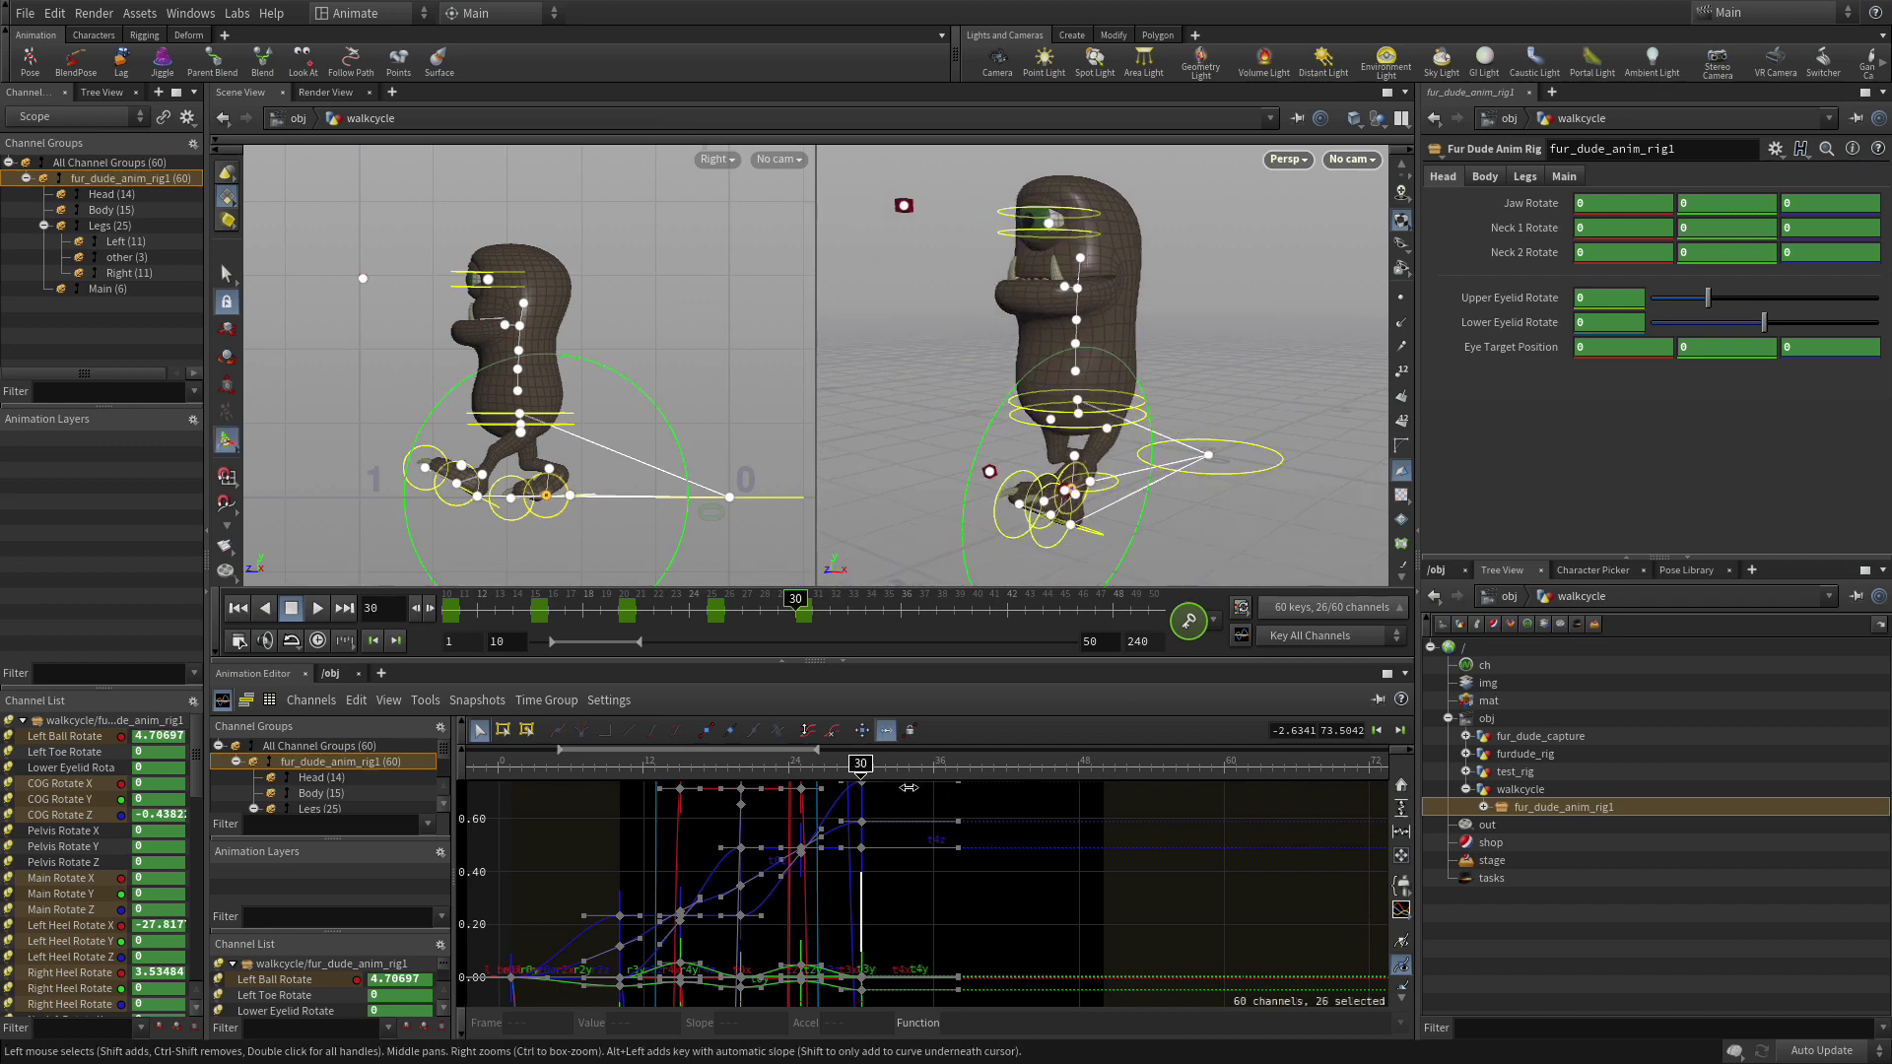
Keyframe all channels of the rig at frame 35 and shift the COG control forward over the left foot.
drag(860, 770, 922, 770)
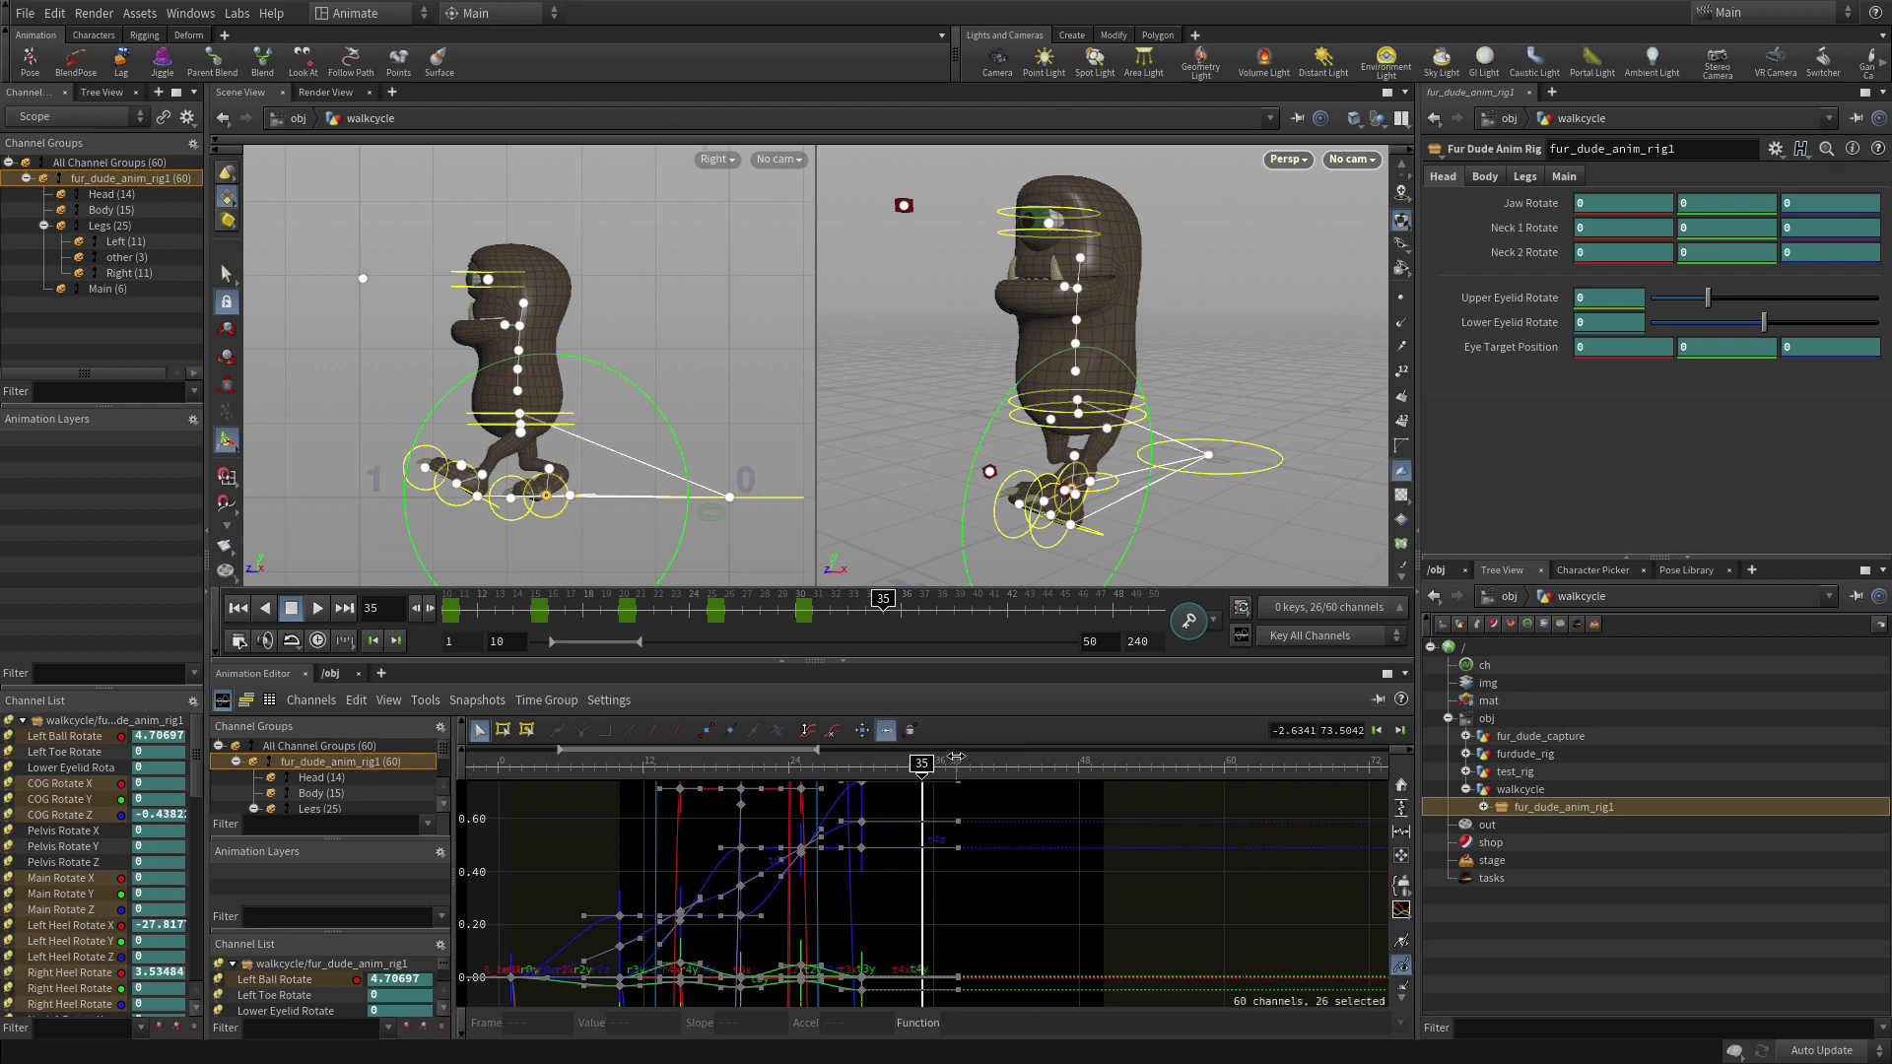
key(k)
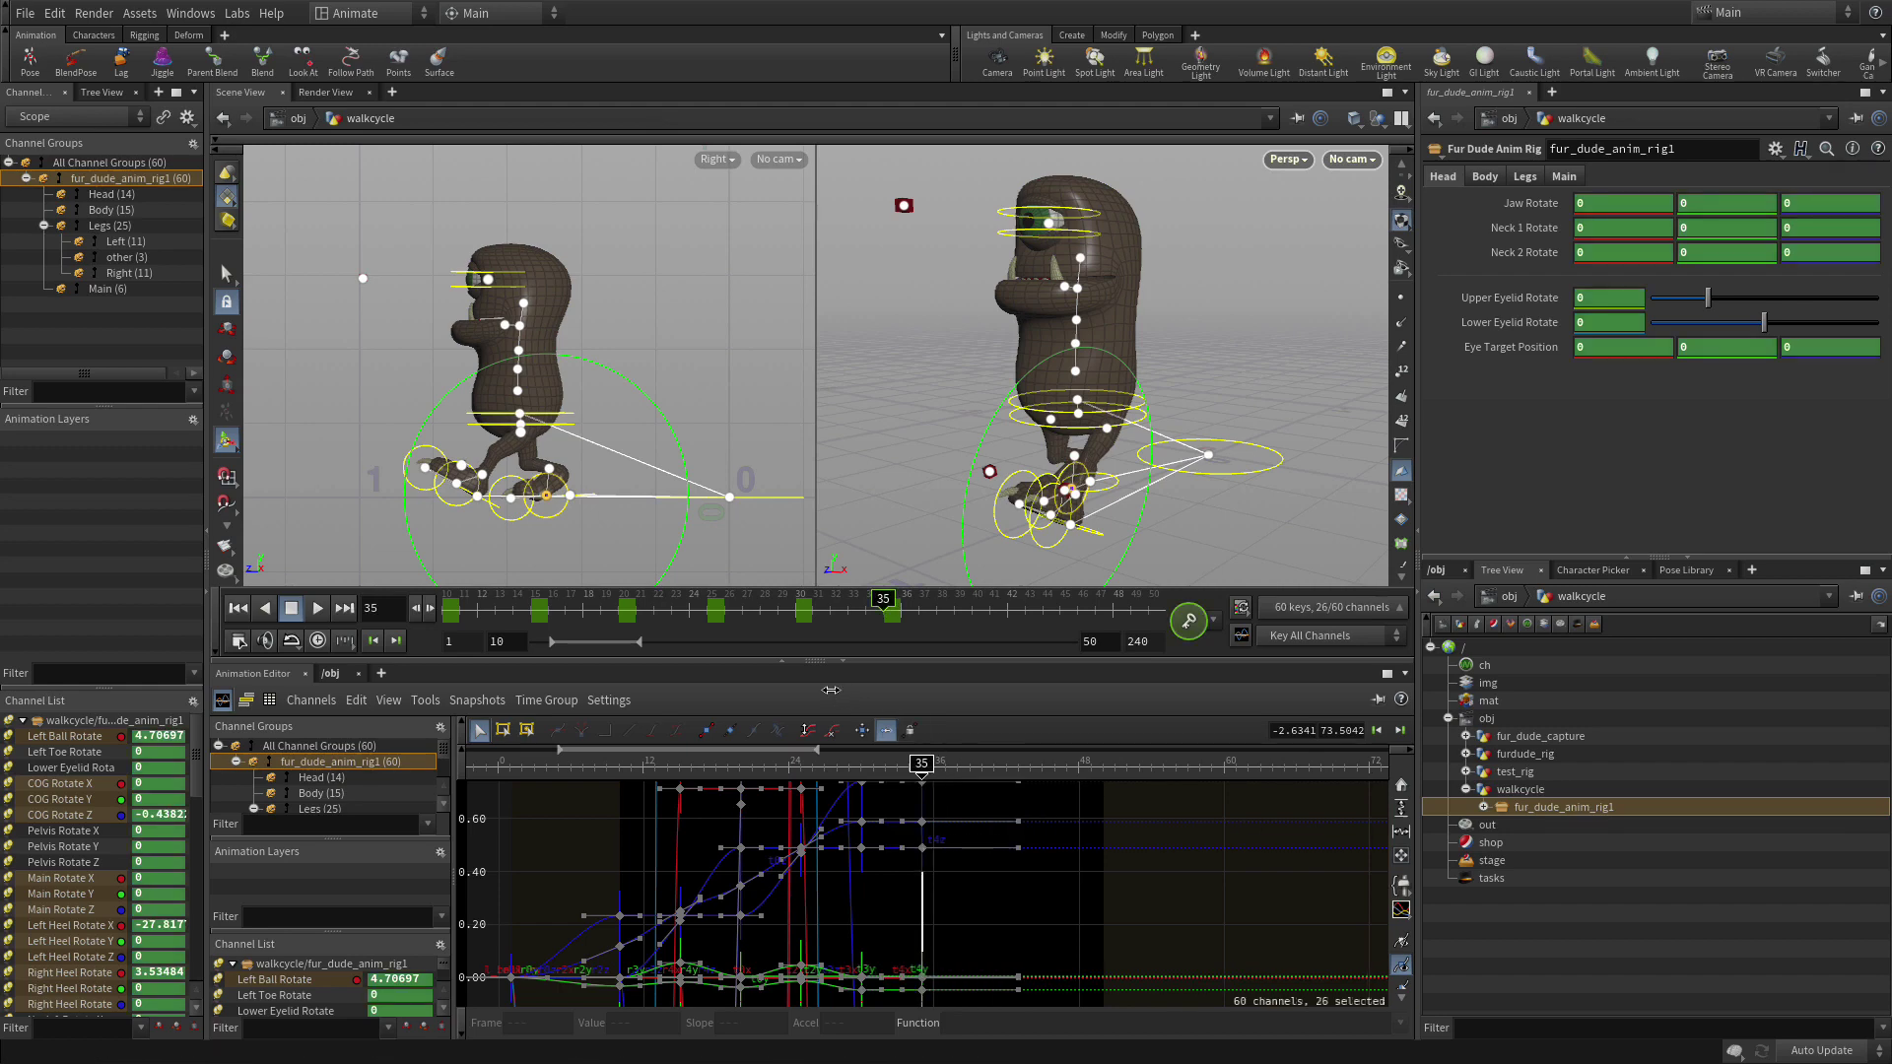
click(538, 431)
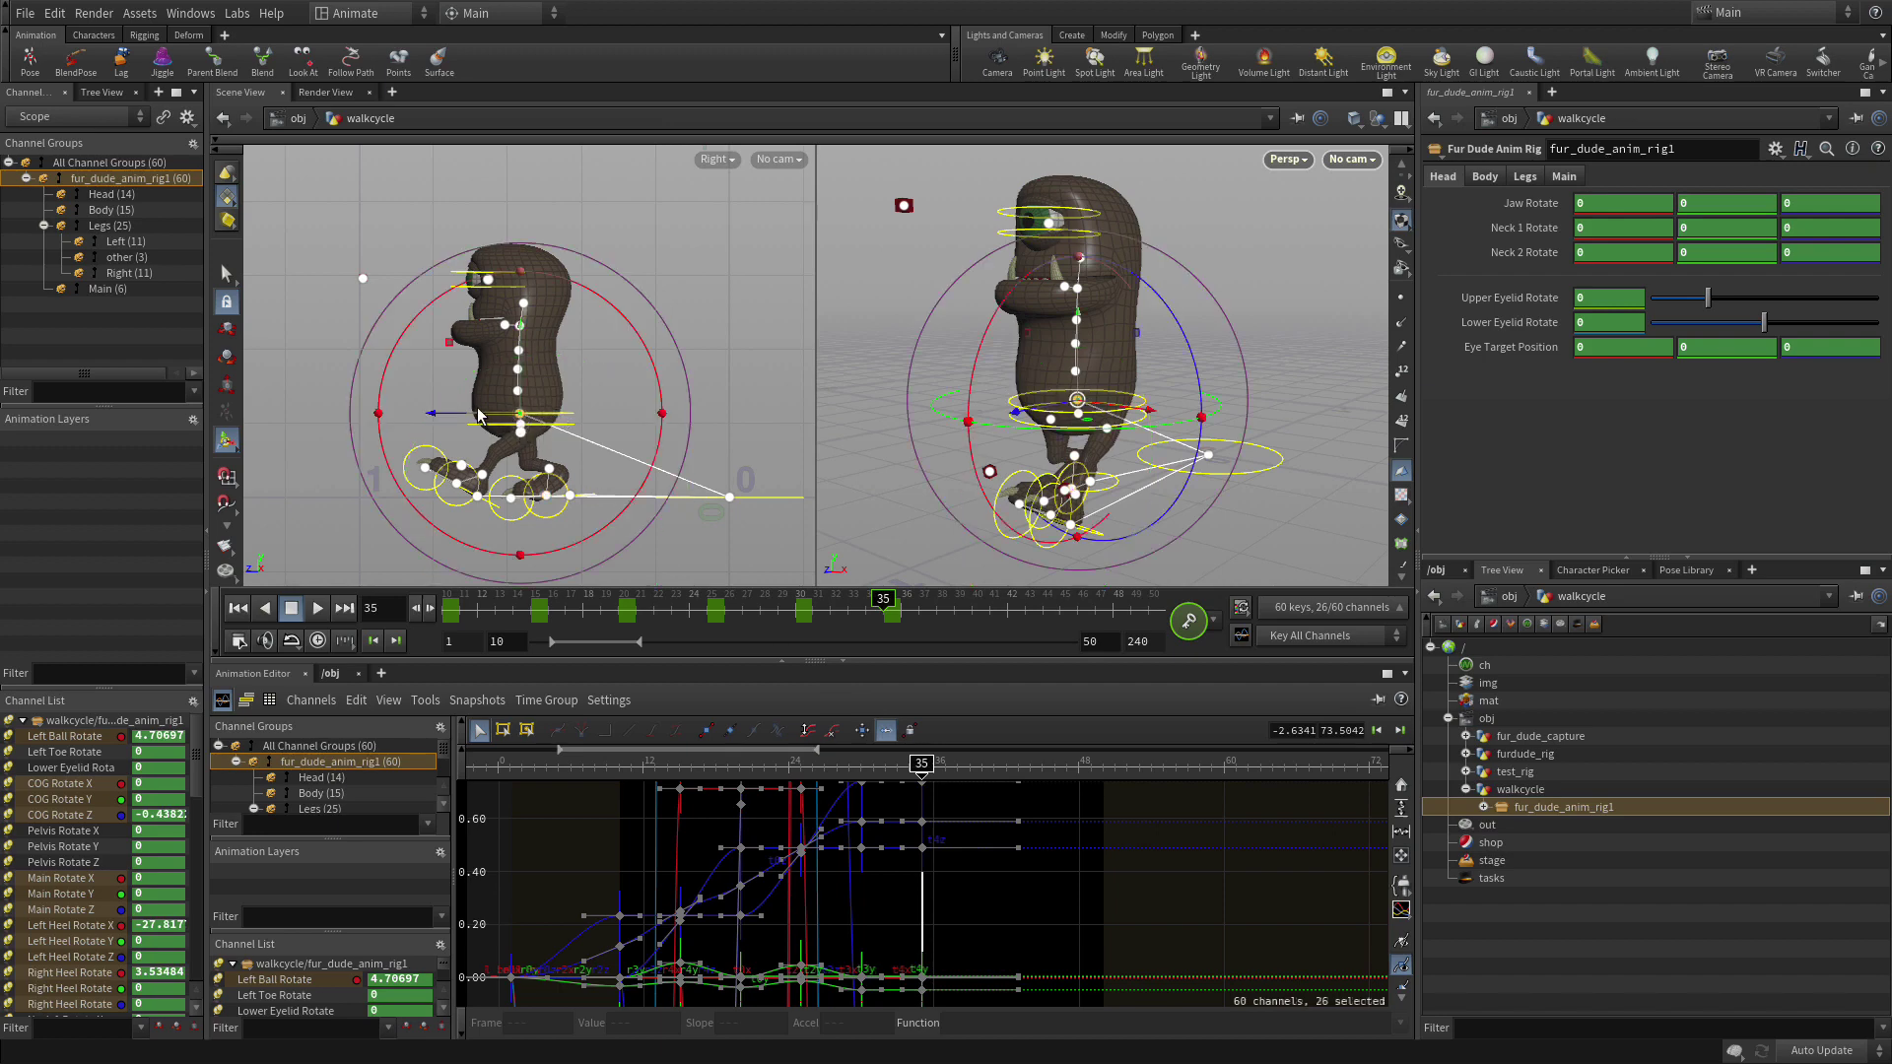
drag(480, 419, 438, 419)
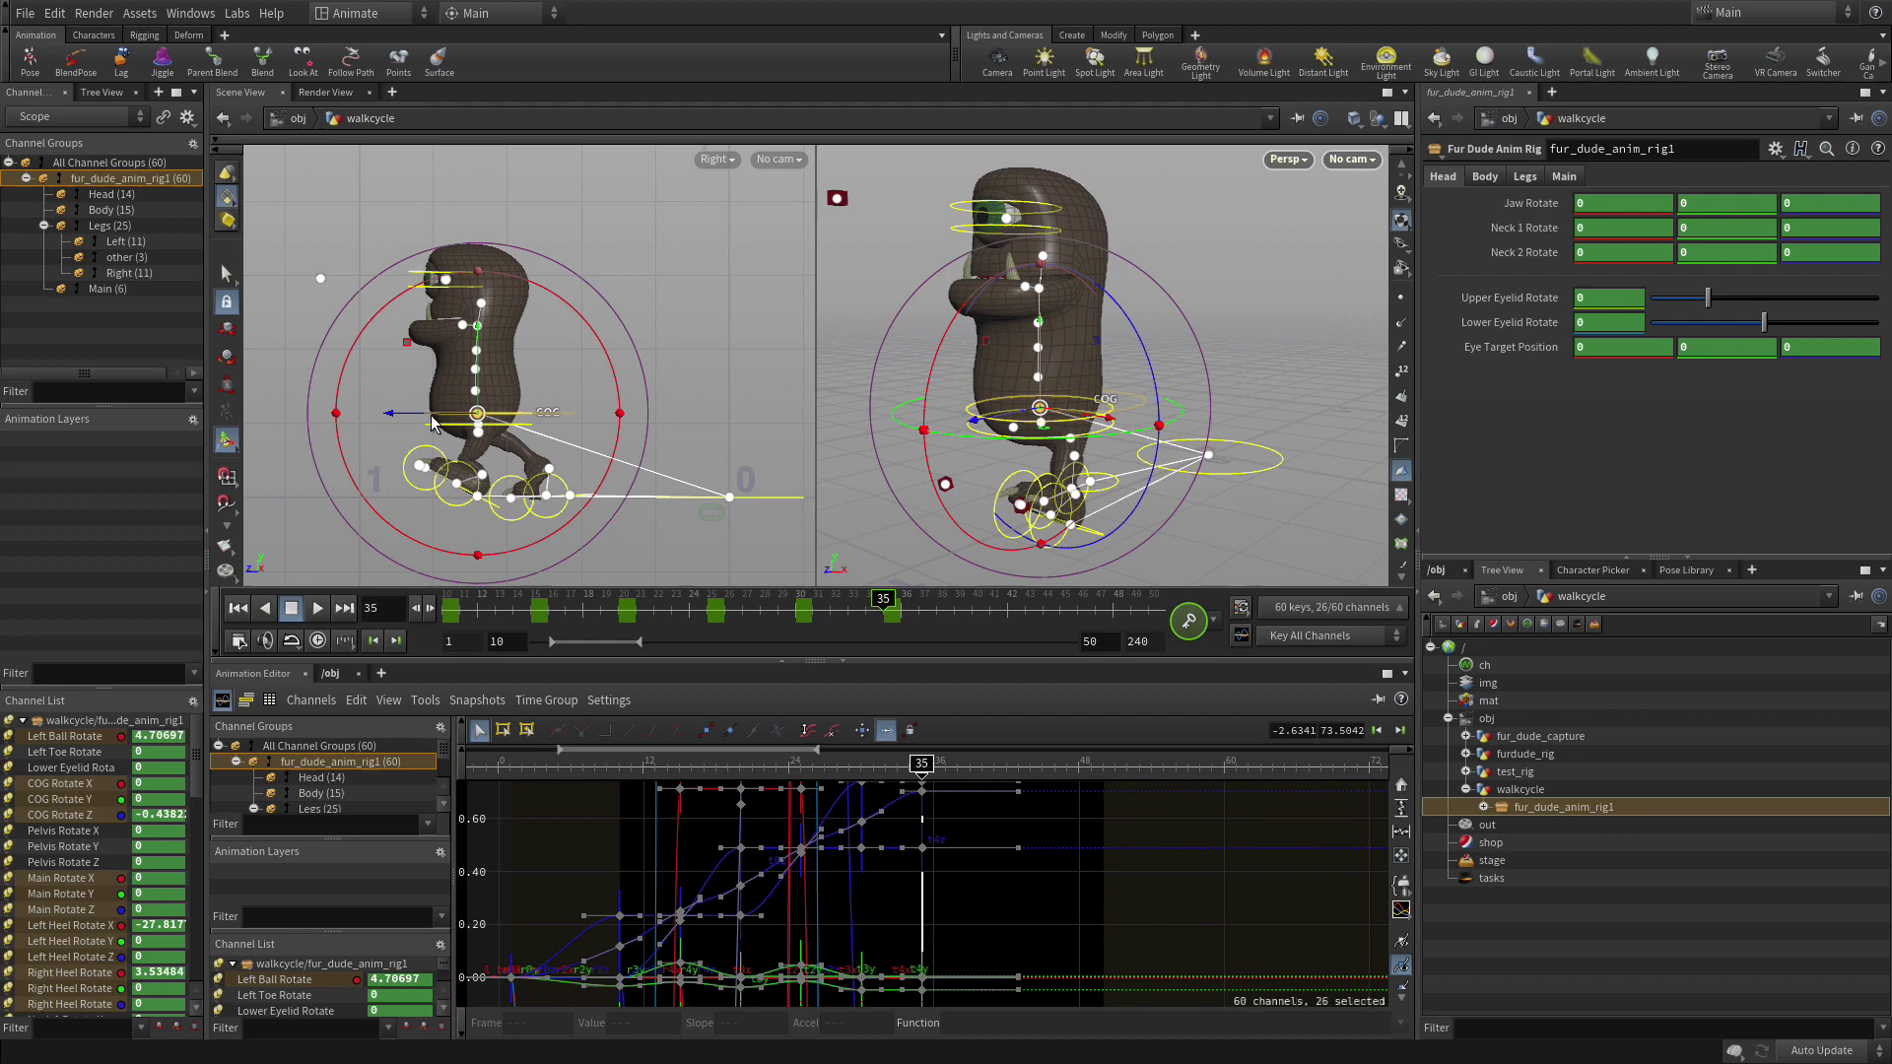
Rotate the left heel flat to about 2.44° in X, then lower the right heel and bring that foot forward beside the left.
click(479, 495)
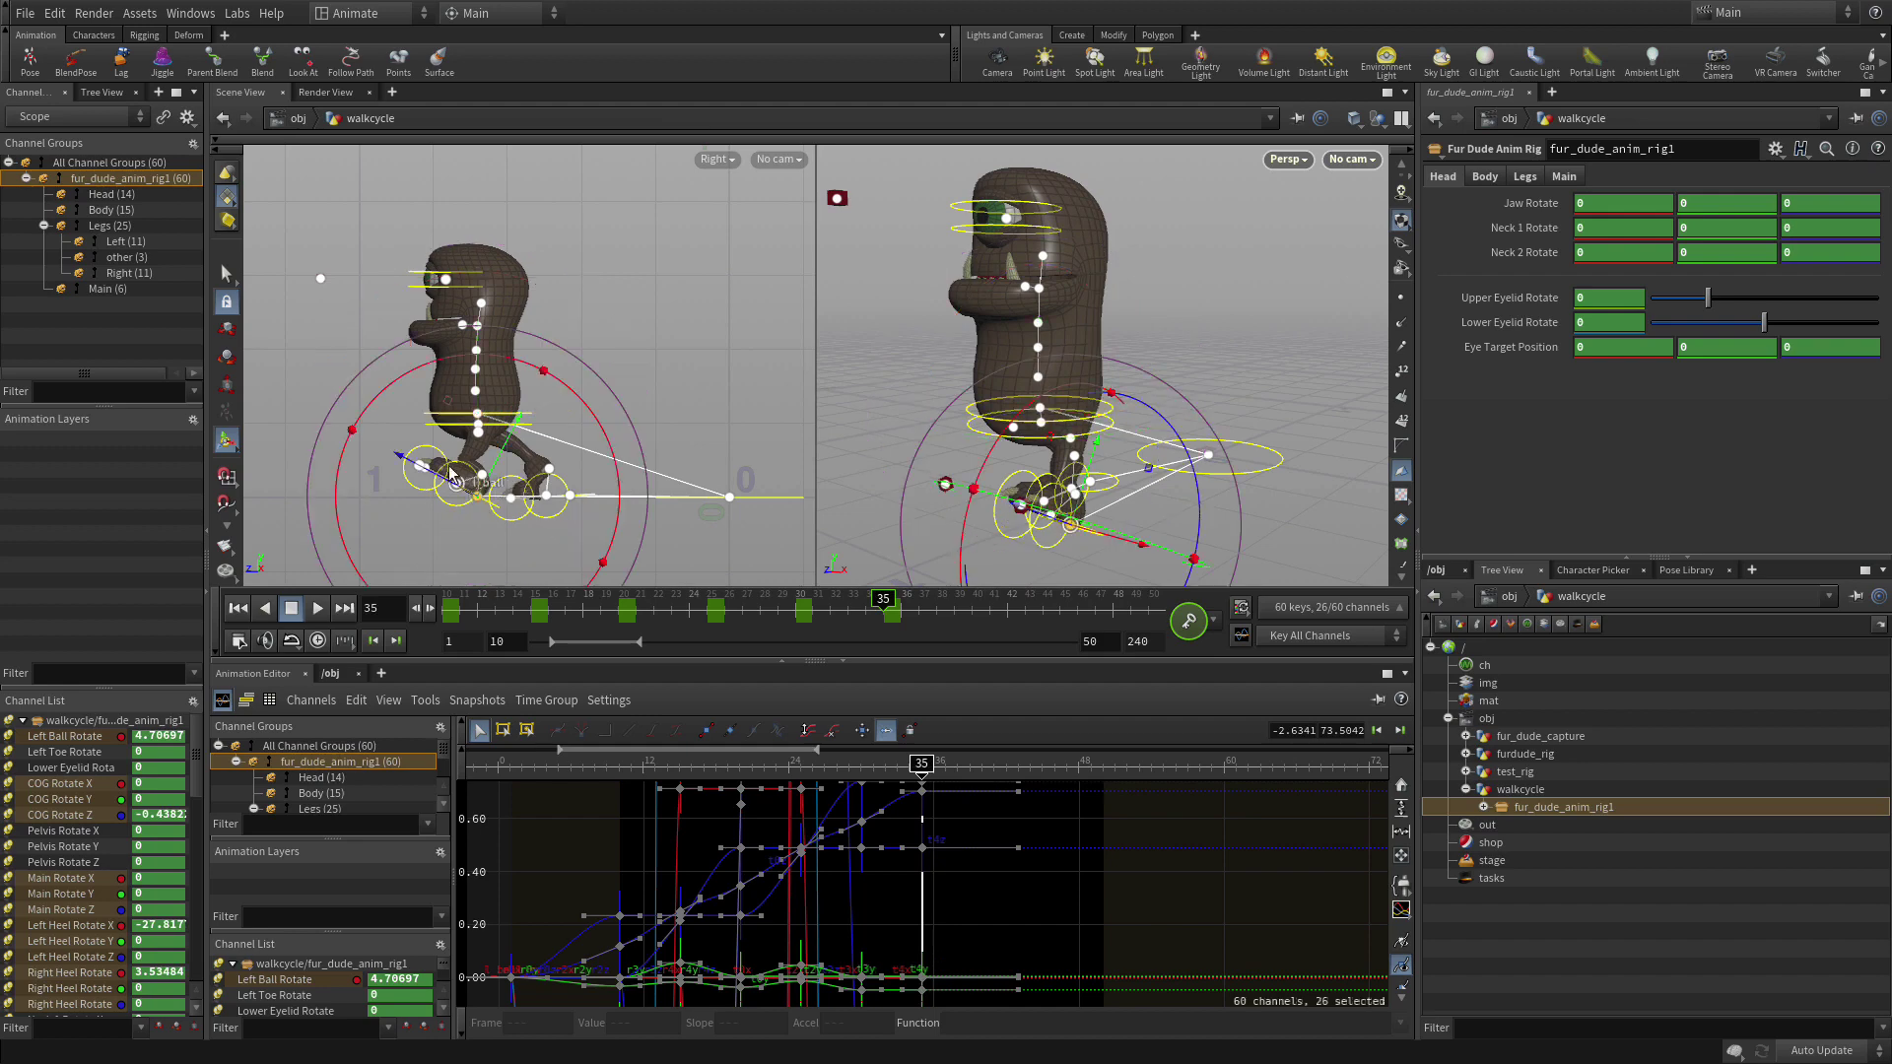
drag(405, 383, 342, 430)
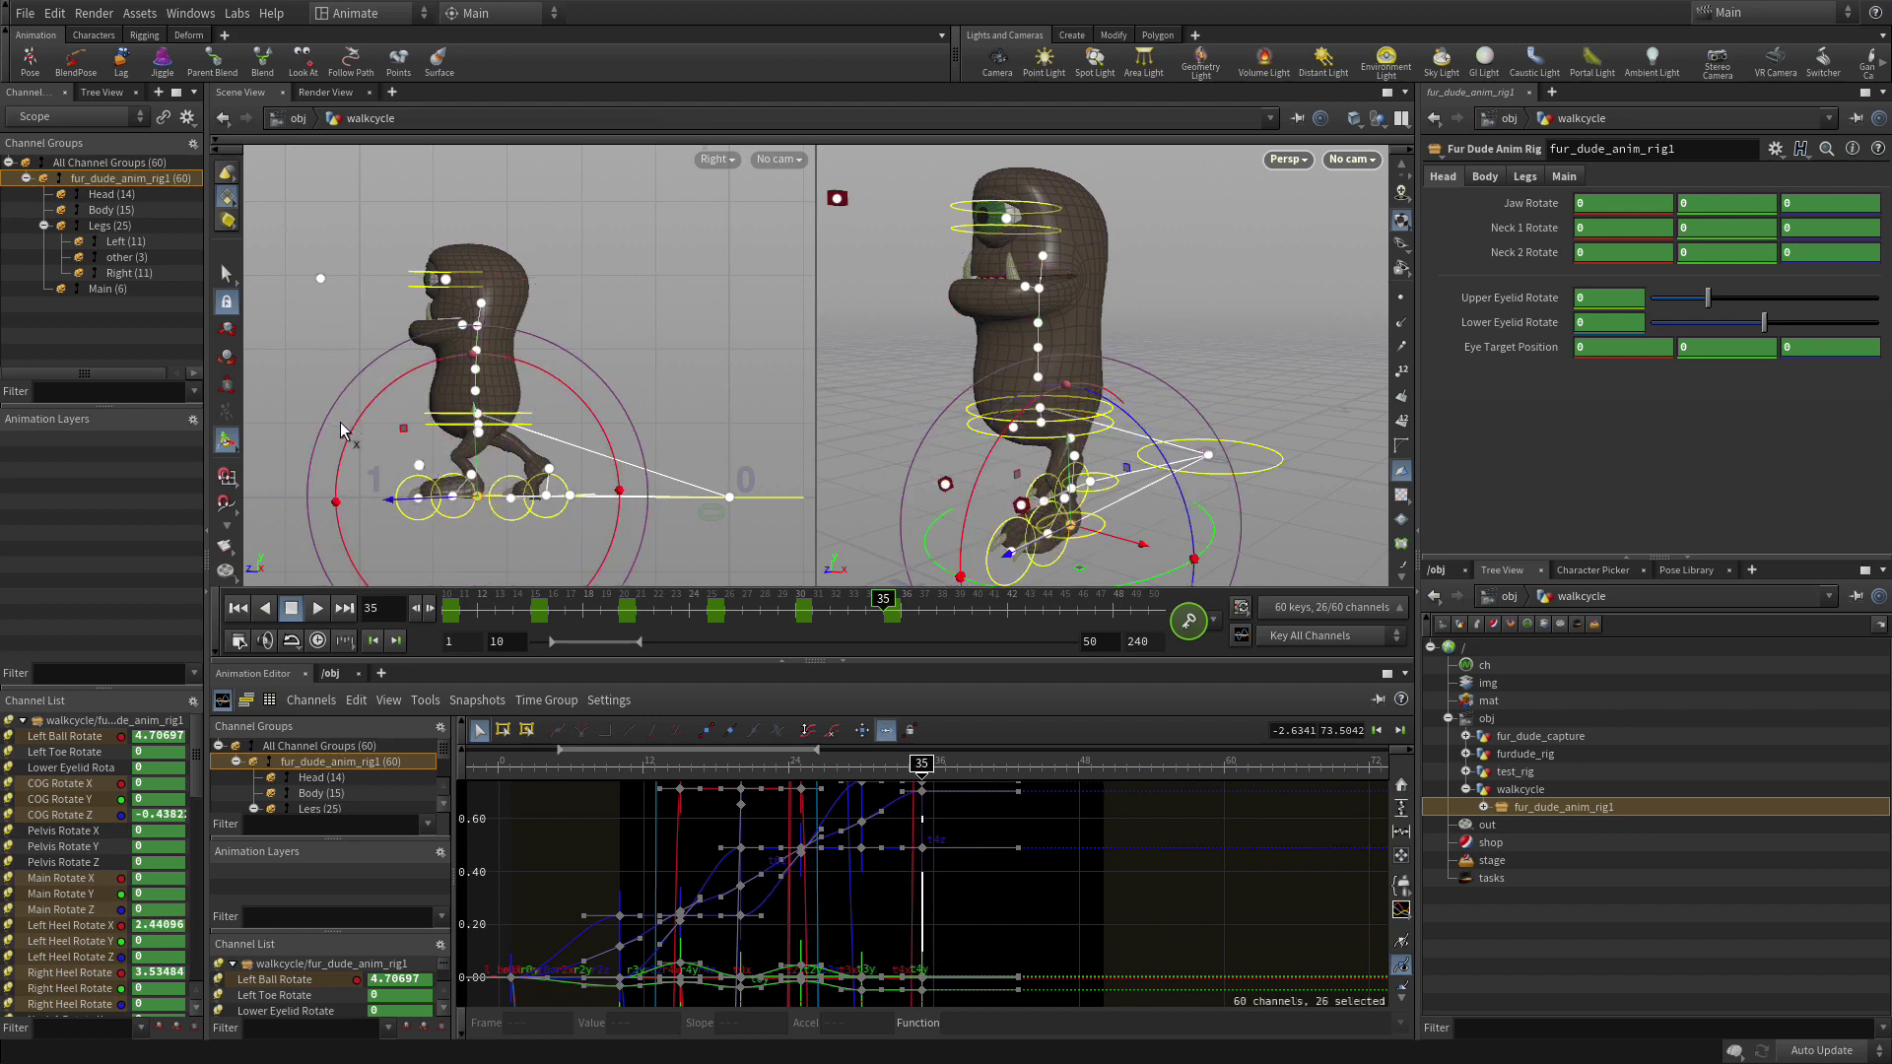
click(546, 496)
drag(647, 405, 688, 477)
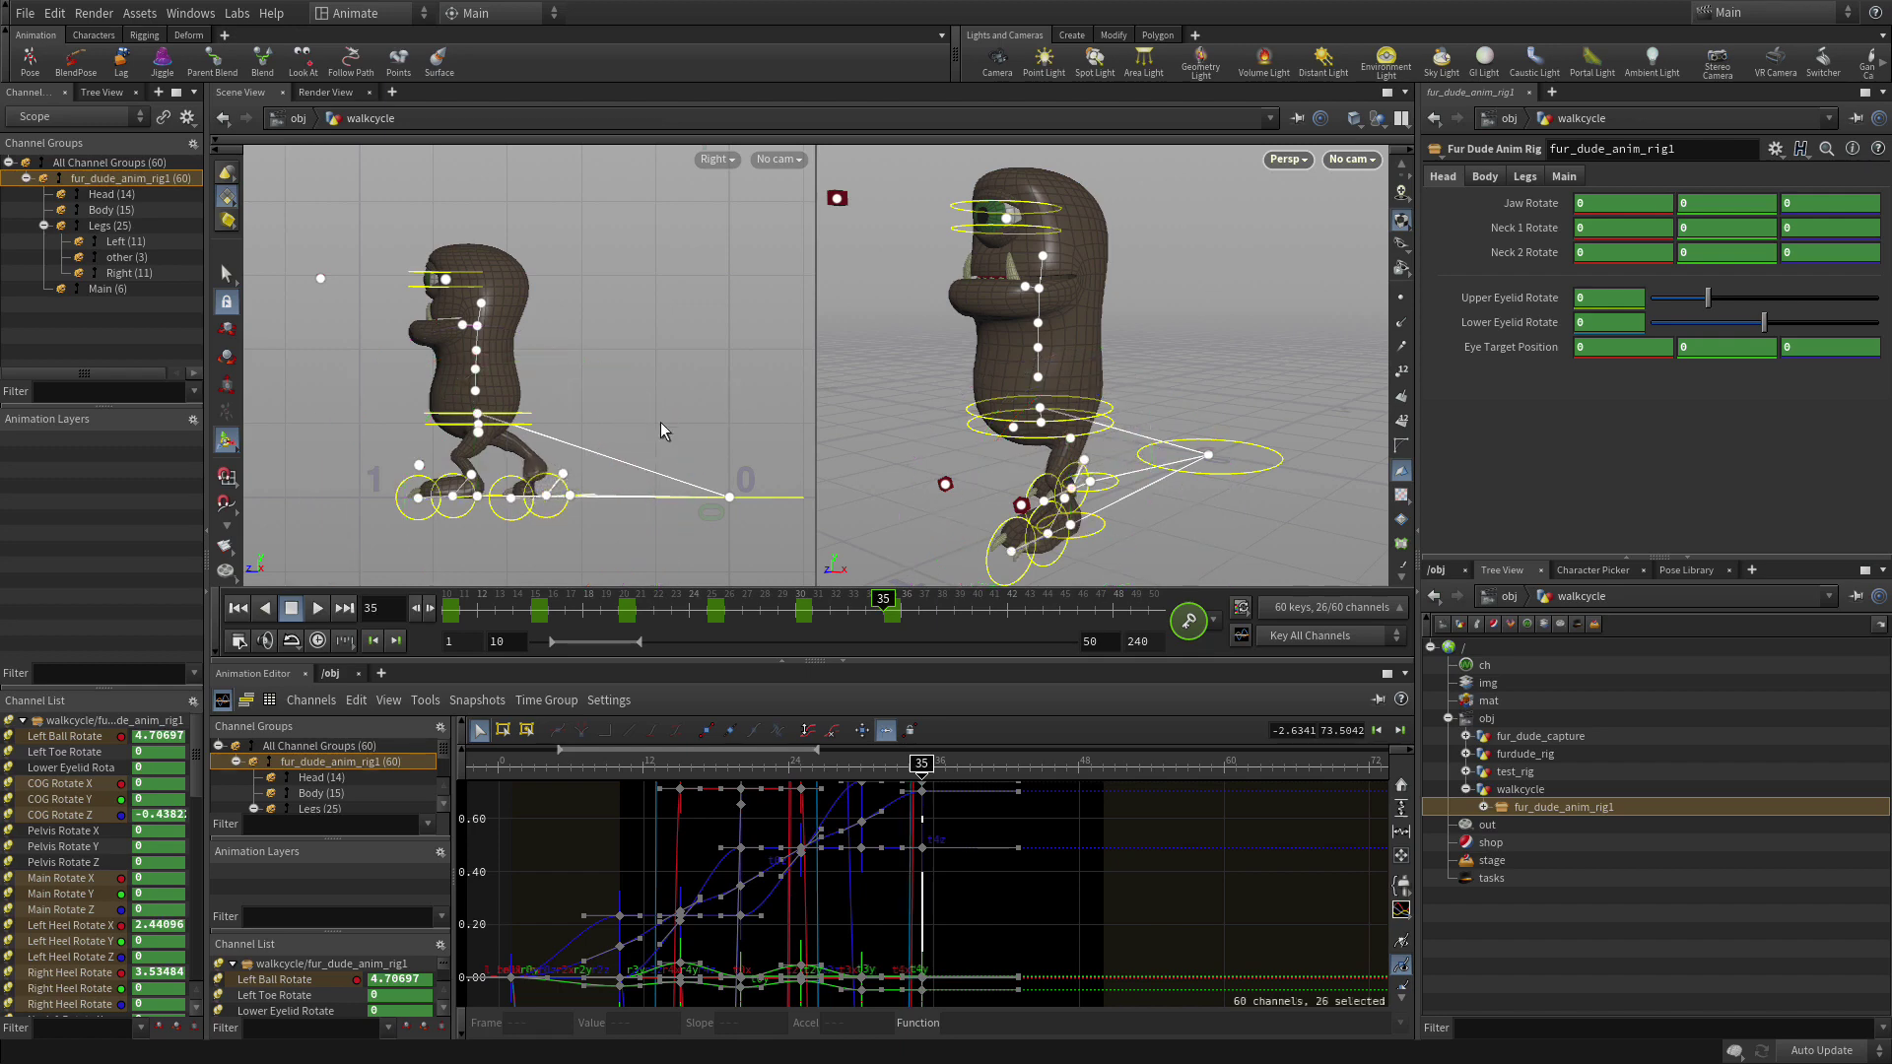
key(ctrl+z)
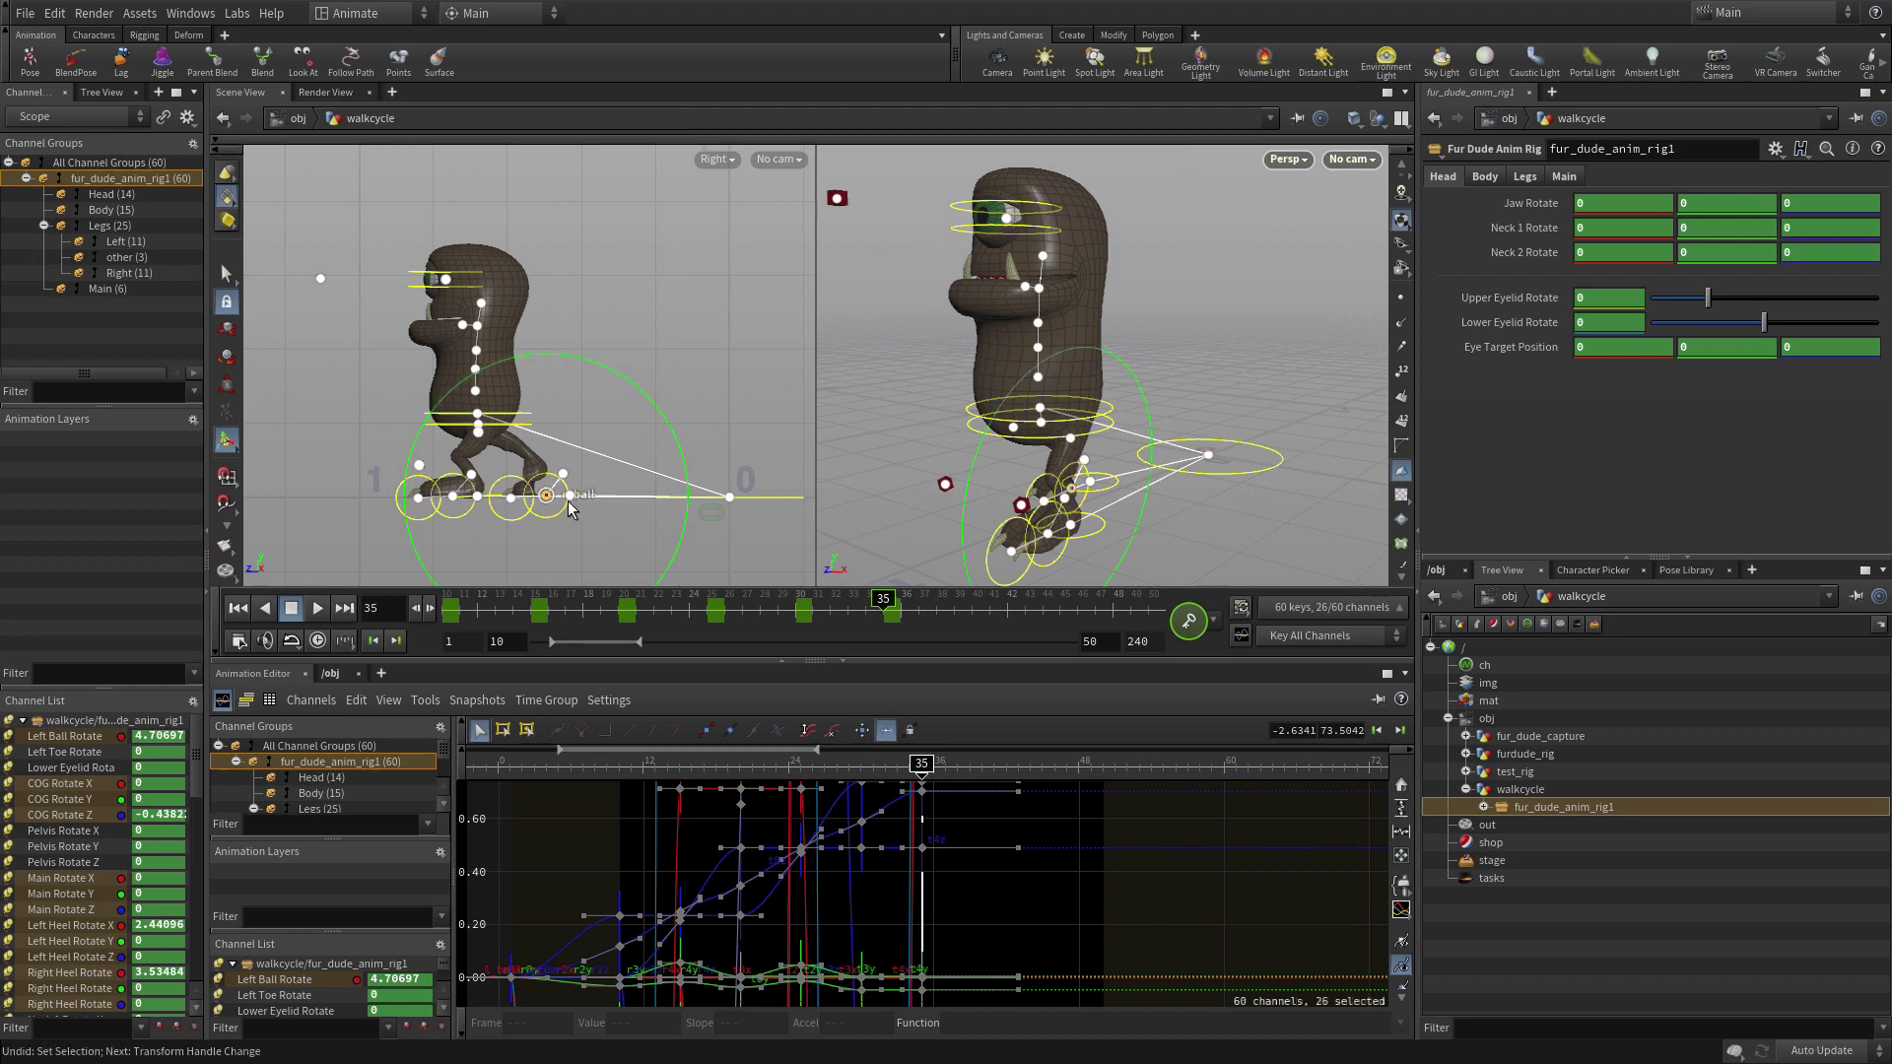
click(570, 497)
drag(565, 498, 486, 493)
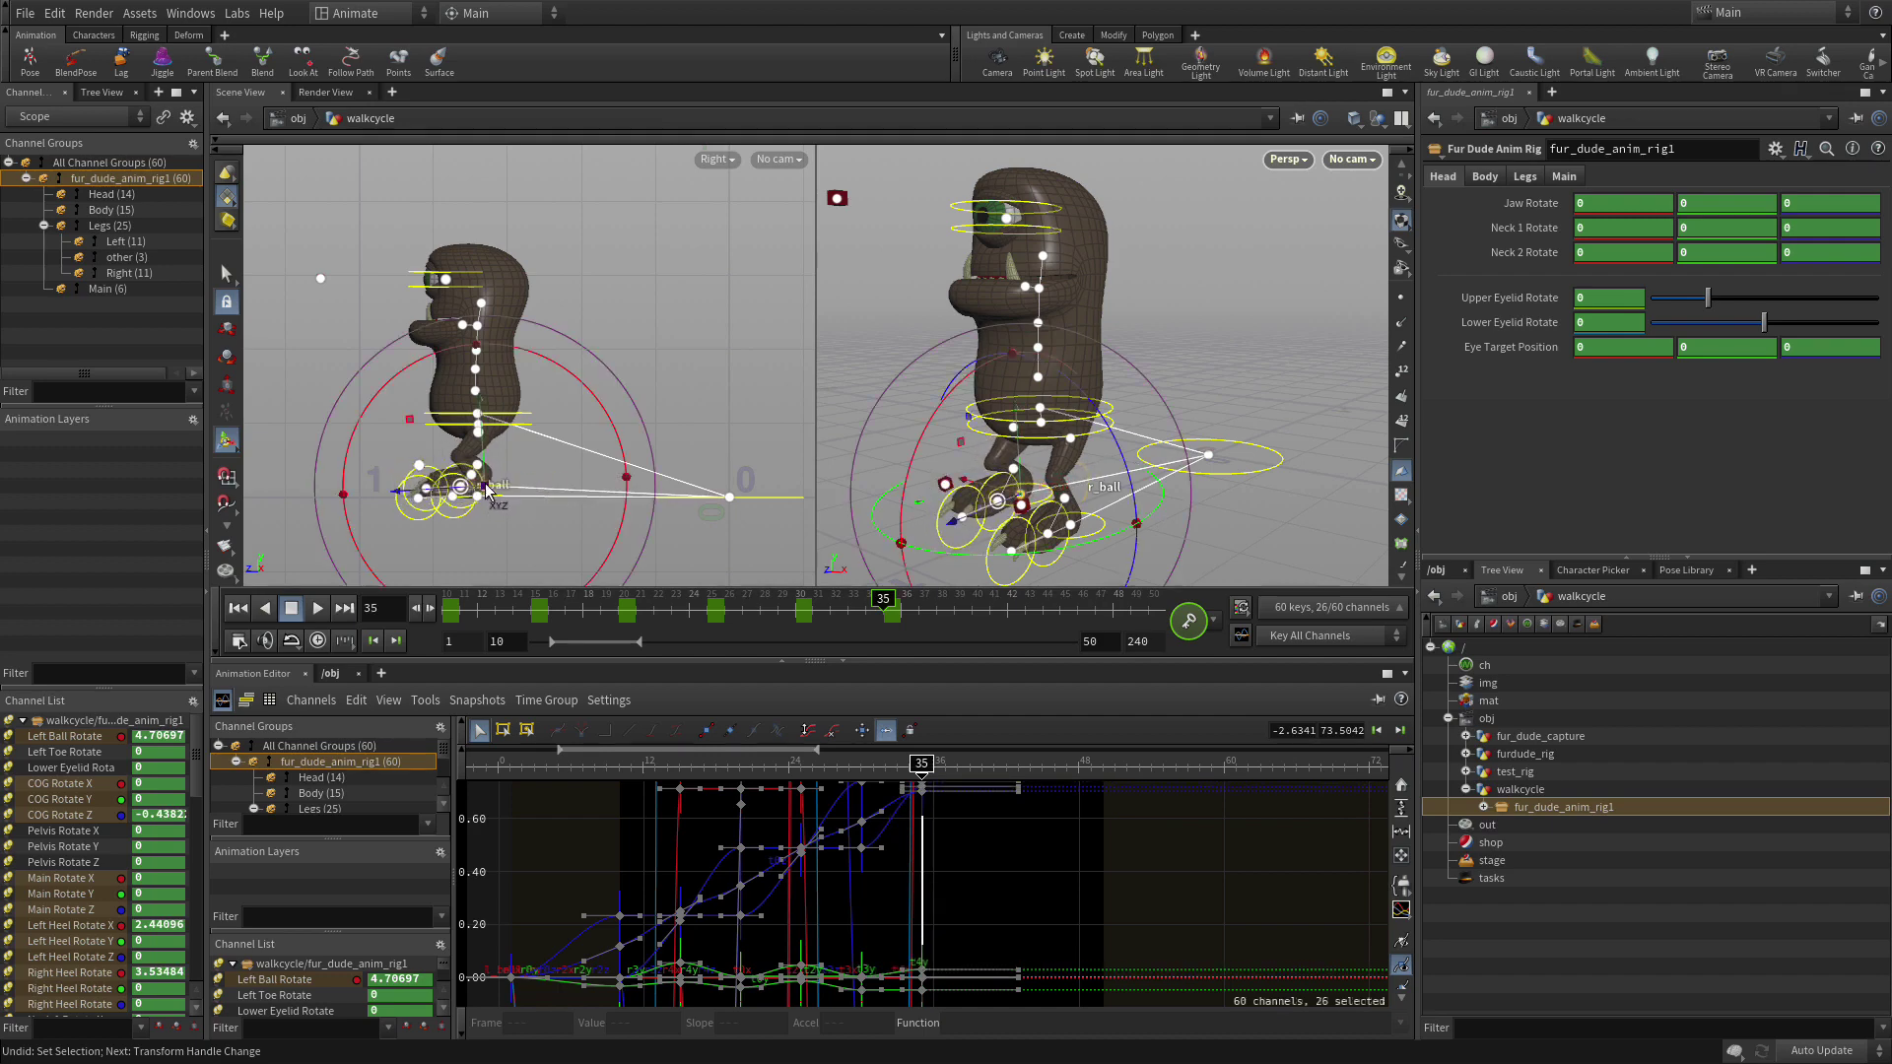
Raise the COG slightly forward for the frame 35 passing pose and tilt it to about -10.77° in Z.
click(477, 414)
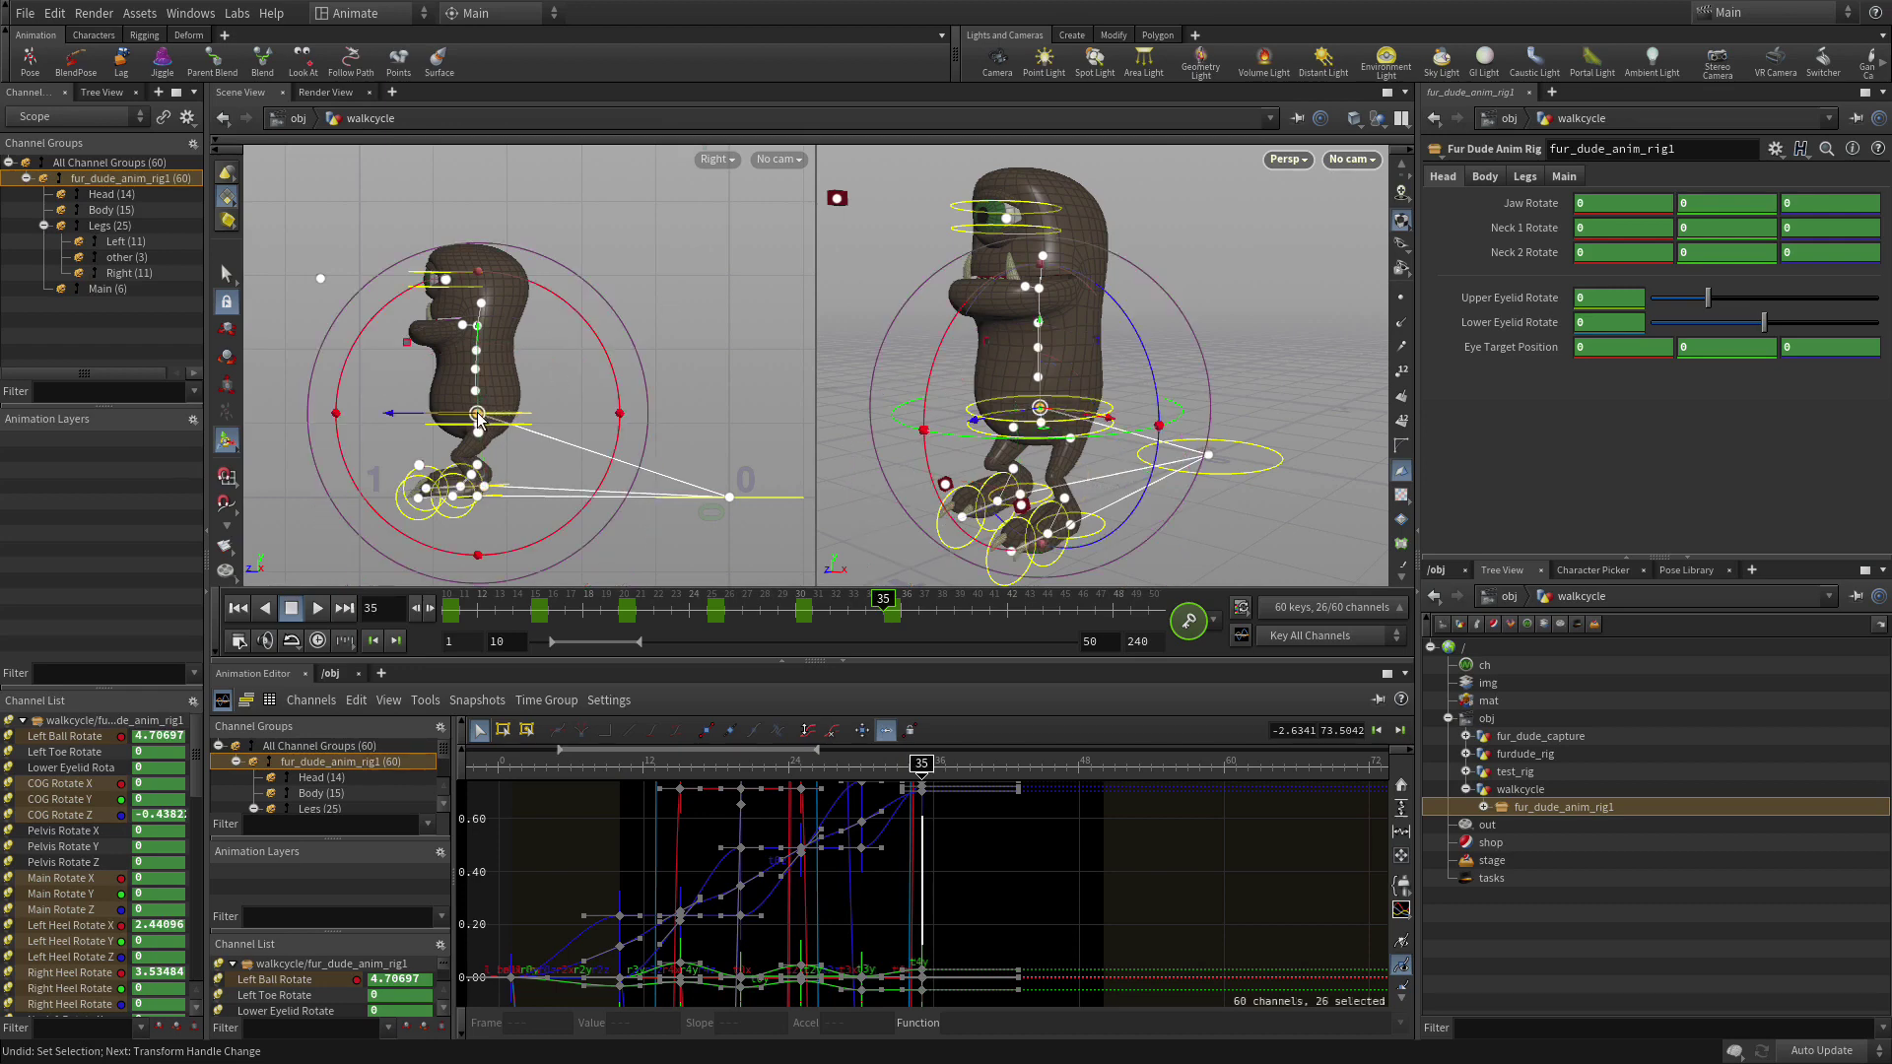
drag(479, 414, 466, 411)
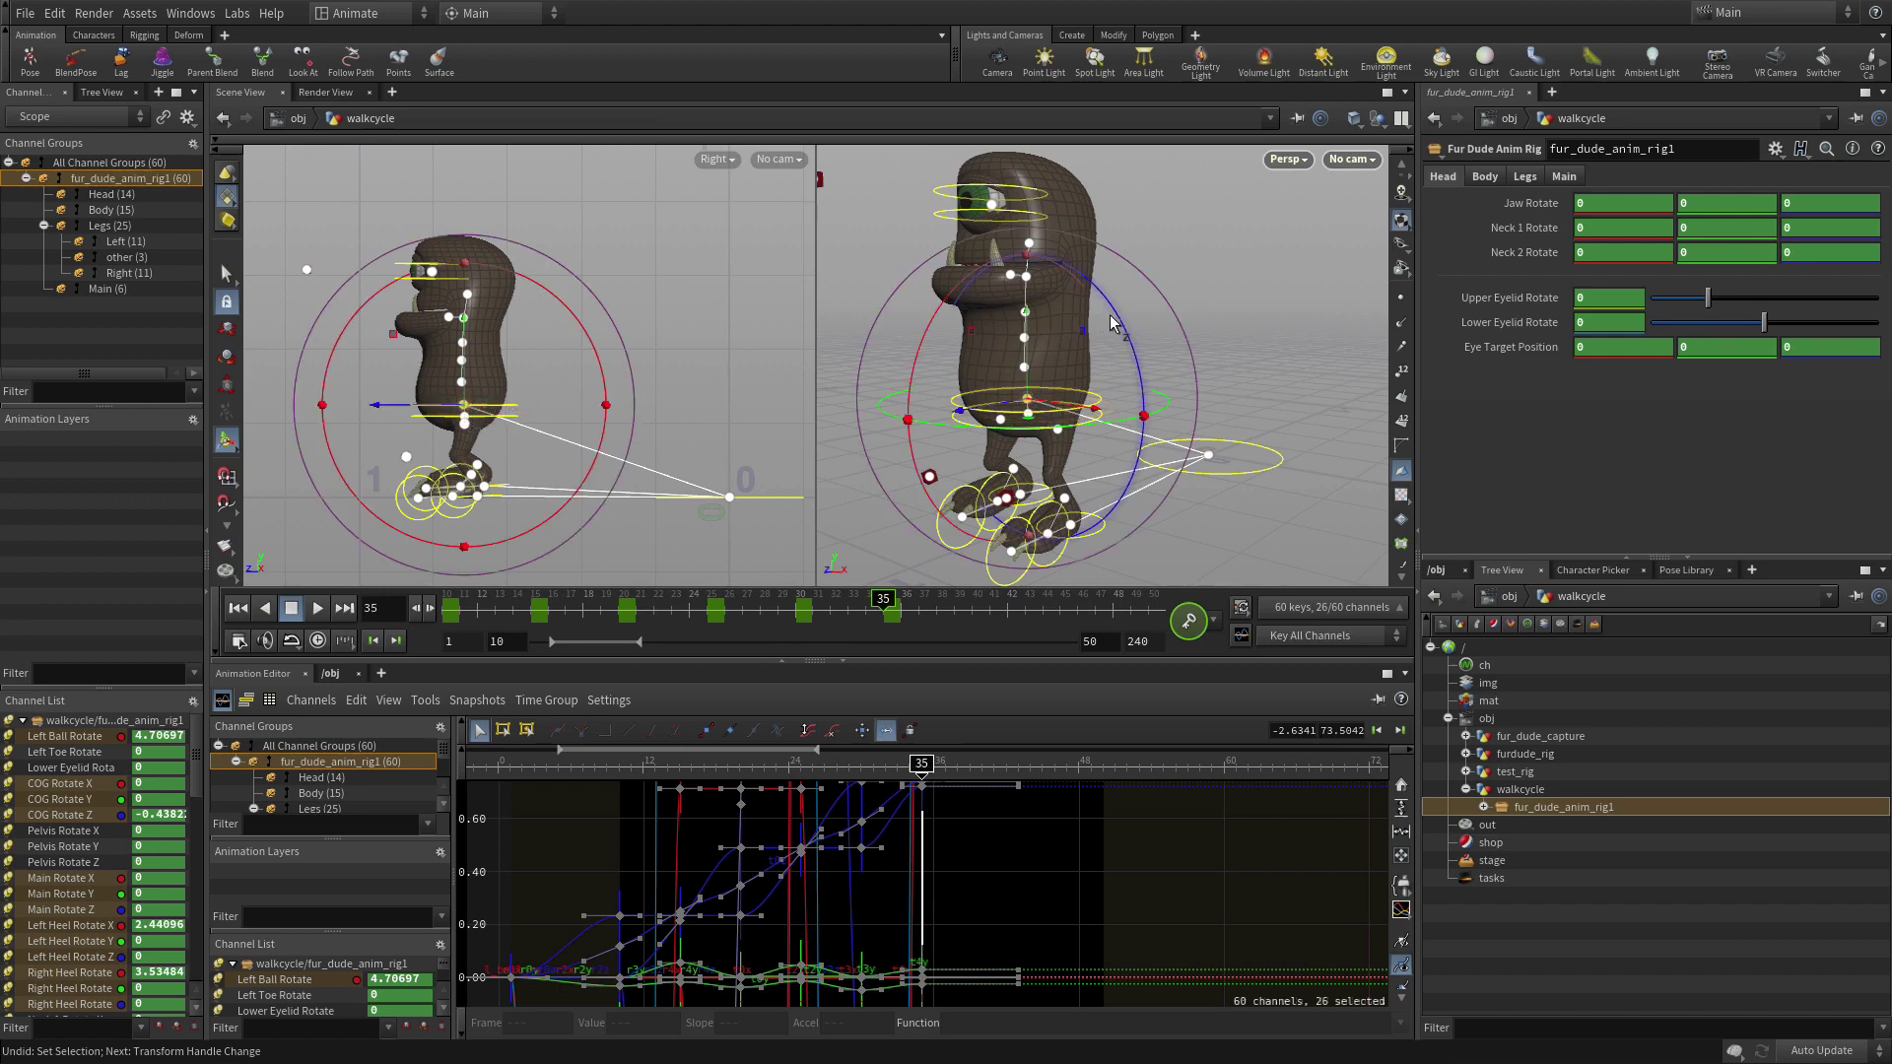
drag(1113, 320, 1107, 351)
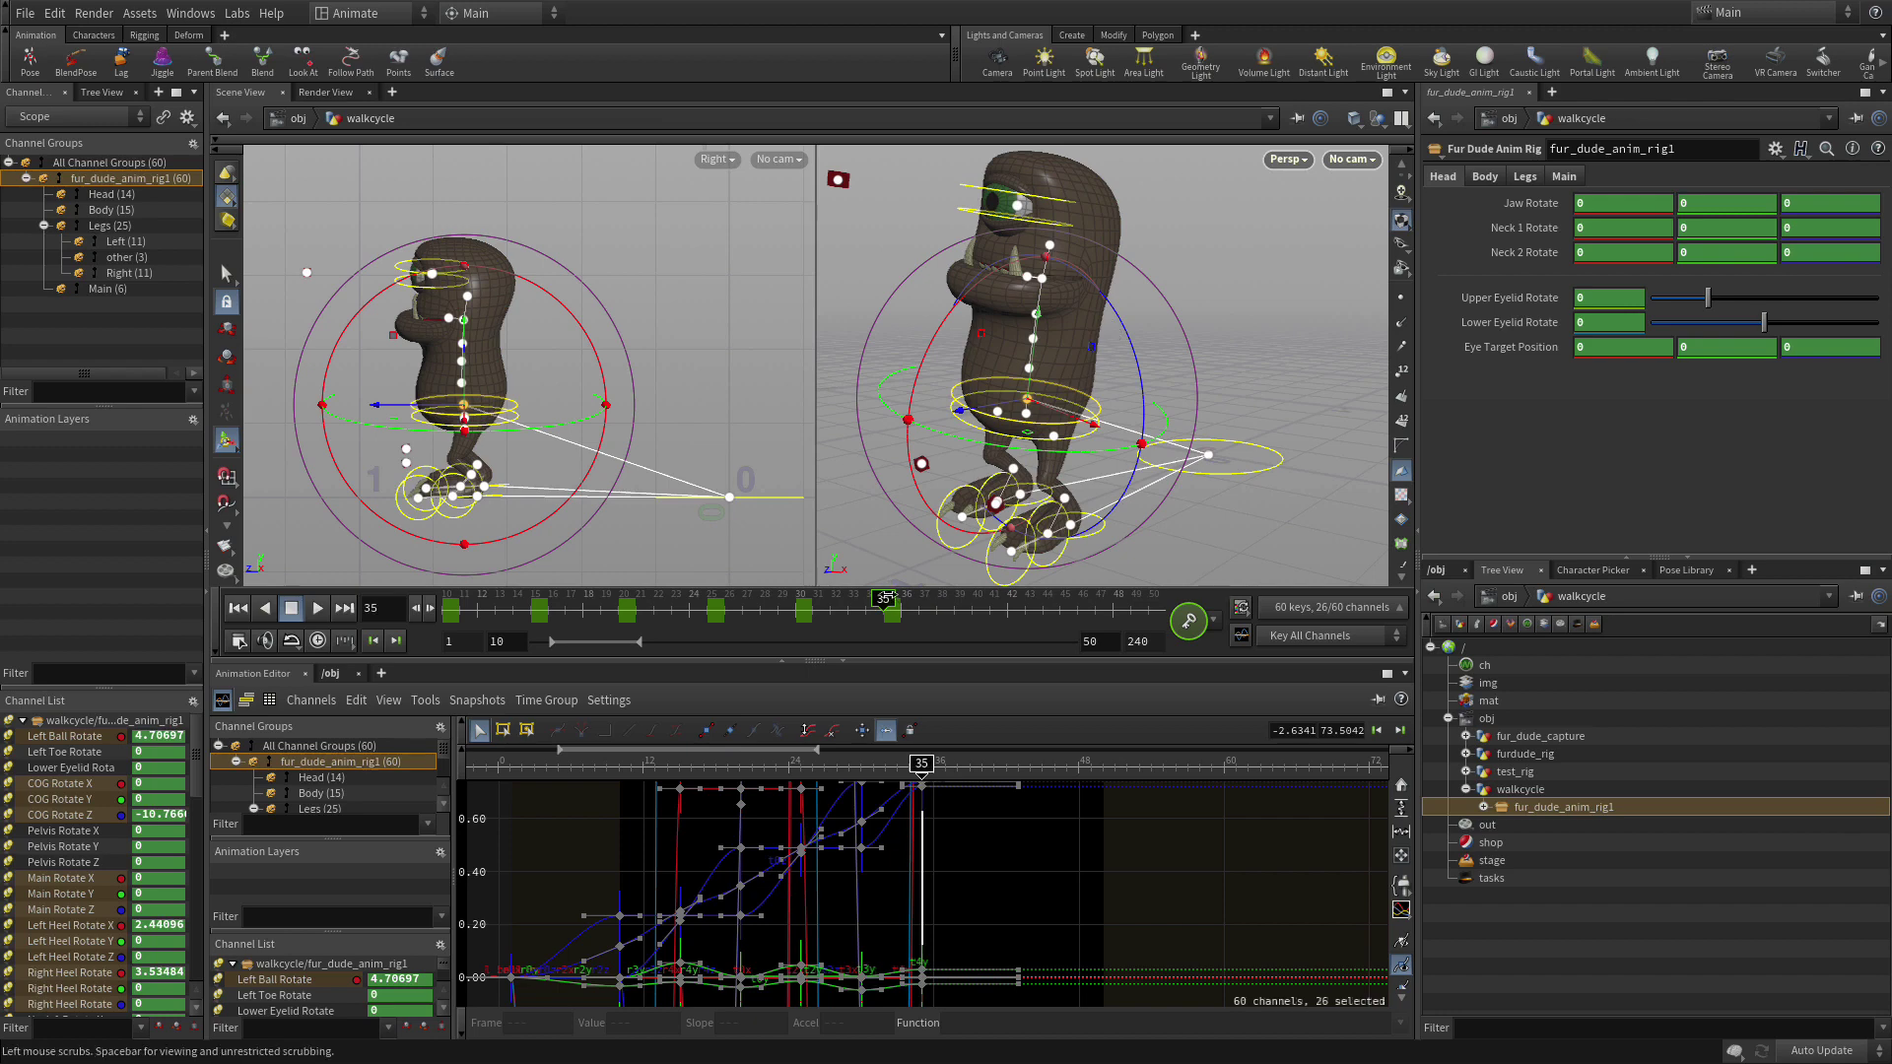
Keyframe all channels at frame 40, then move the COG forward and down and rotate it to about -1.31° in Z.
mouse_move(882, 599)
mouse_down()
mouse_move(759, 599)
mouse_move(973, 607)
mouse_up()
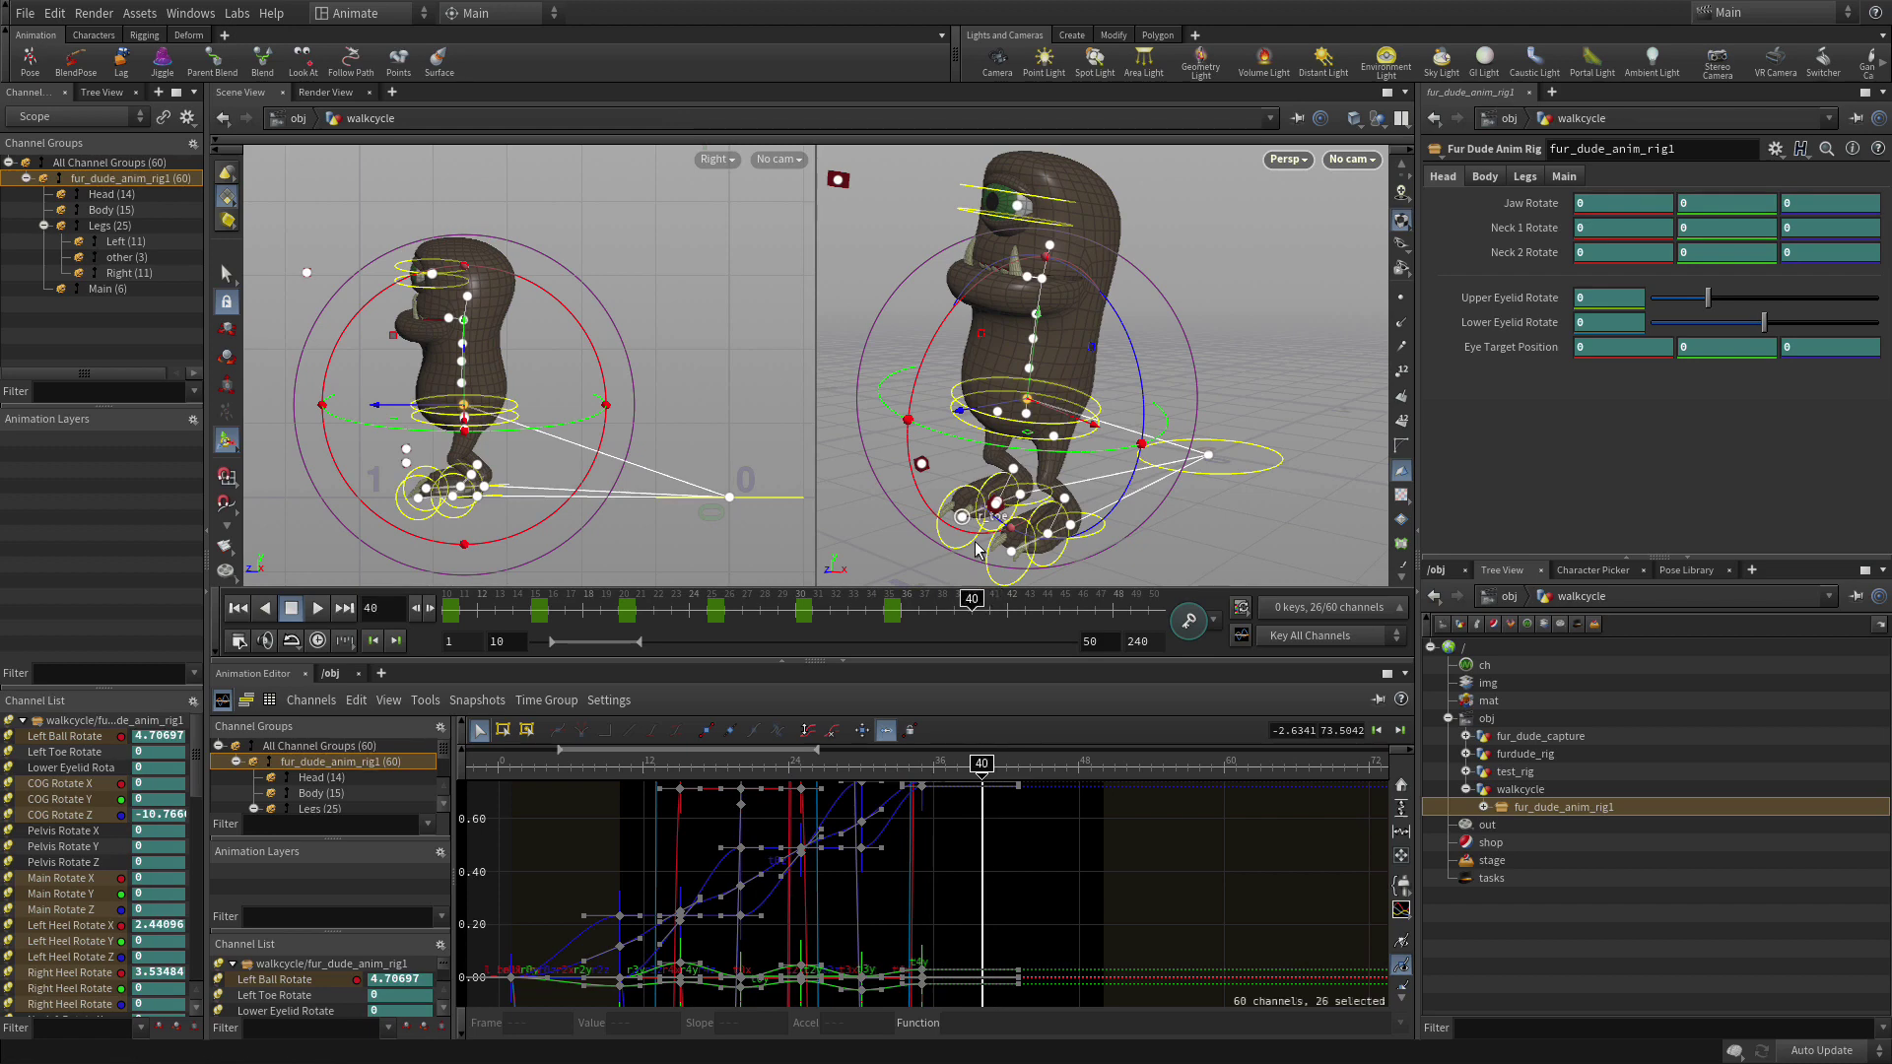
key(k)
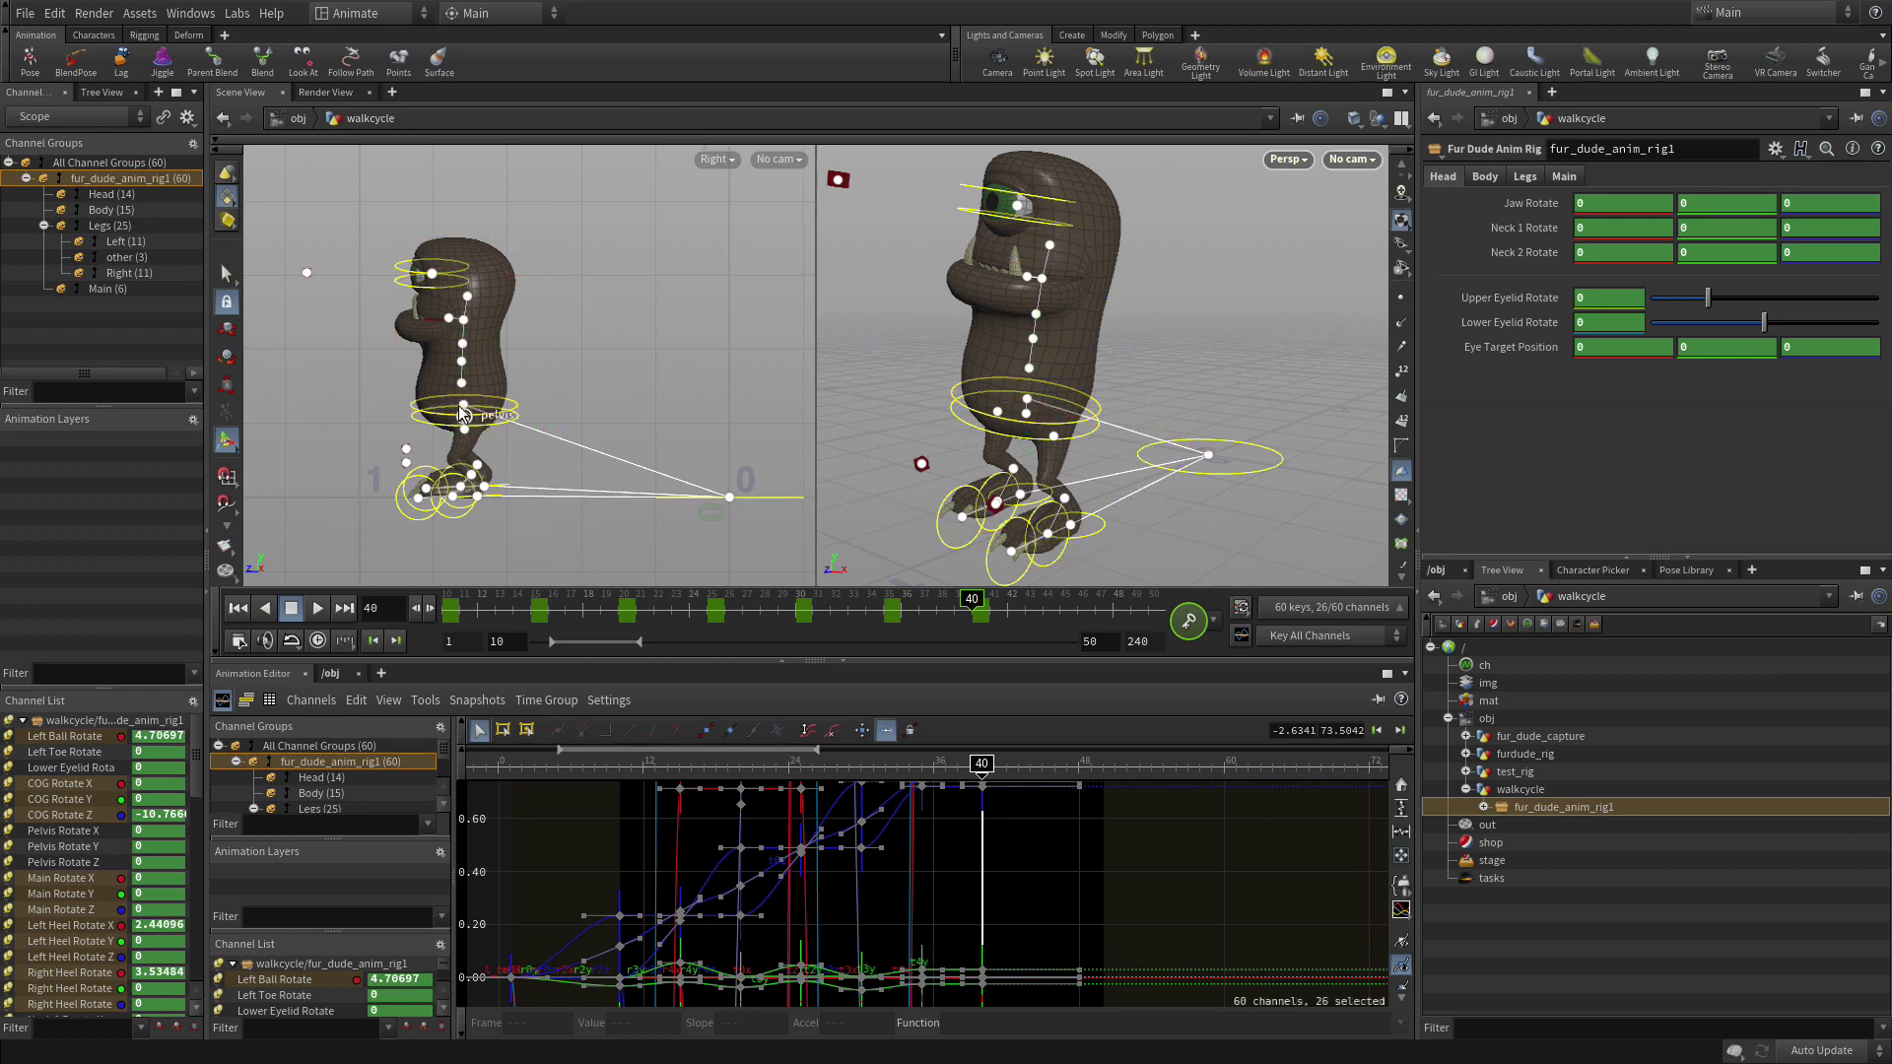
drag(419, 406, 367, 406)
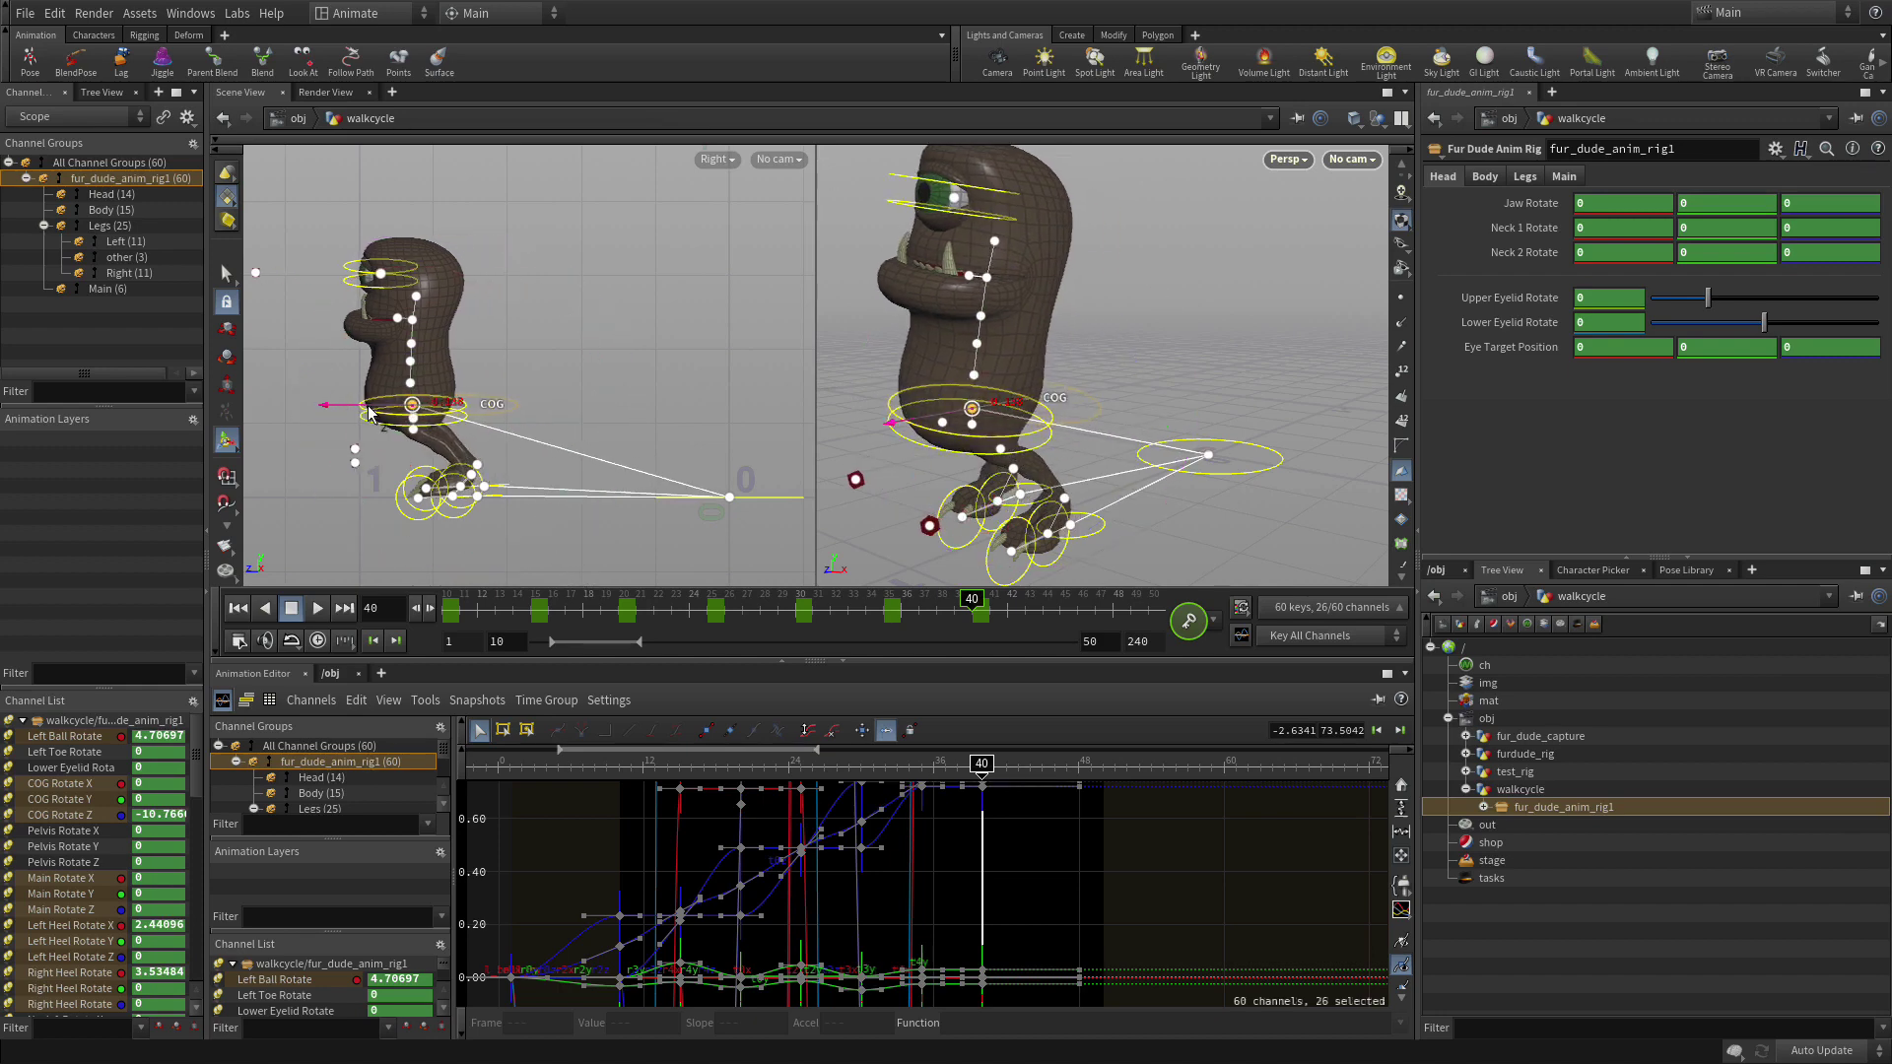
drag(413, 321, 412, 333)
drag(1086, 424, 1073, 391)
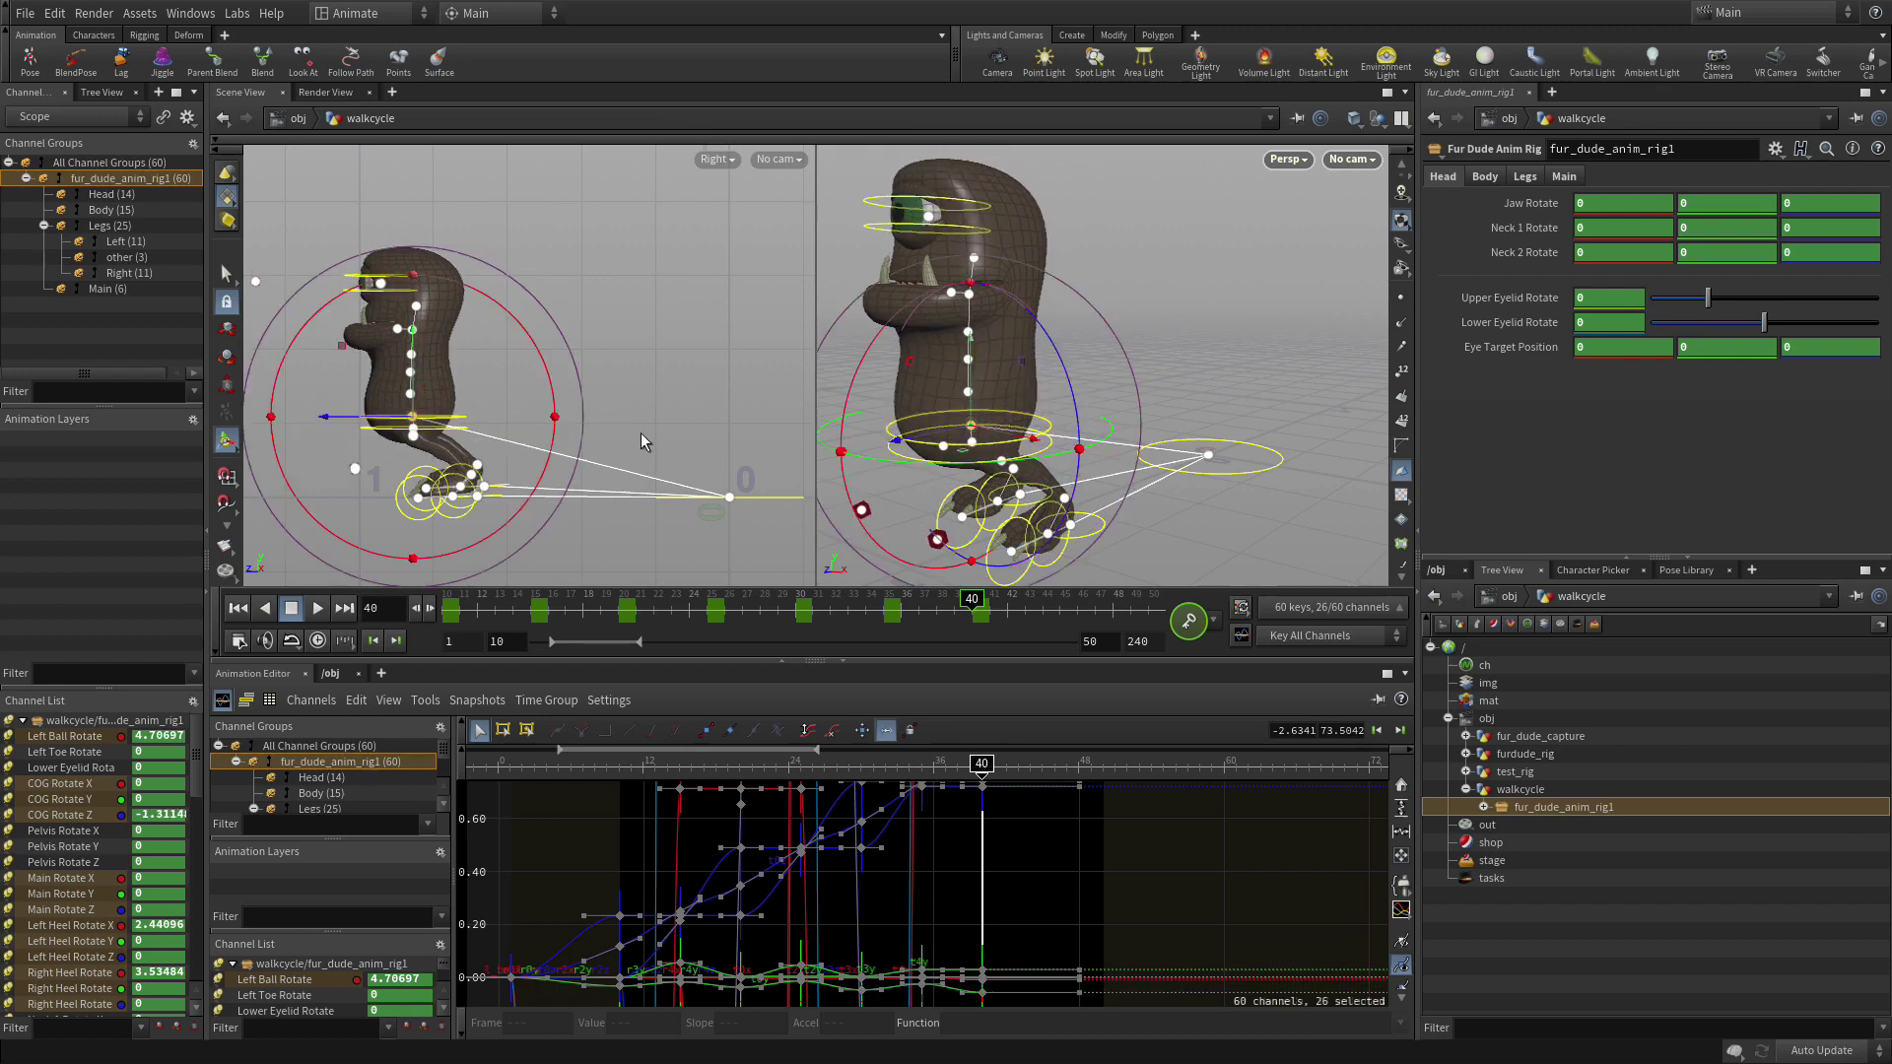
Step the right heel forward and rotate it to about -24.5° in X, then rotate the left ball to about -43.5° in X.
click(590, 479)
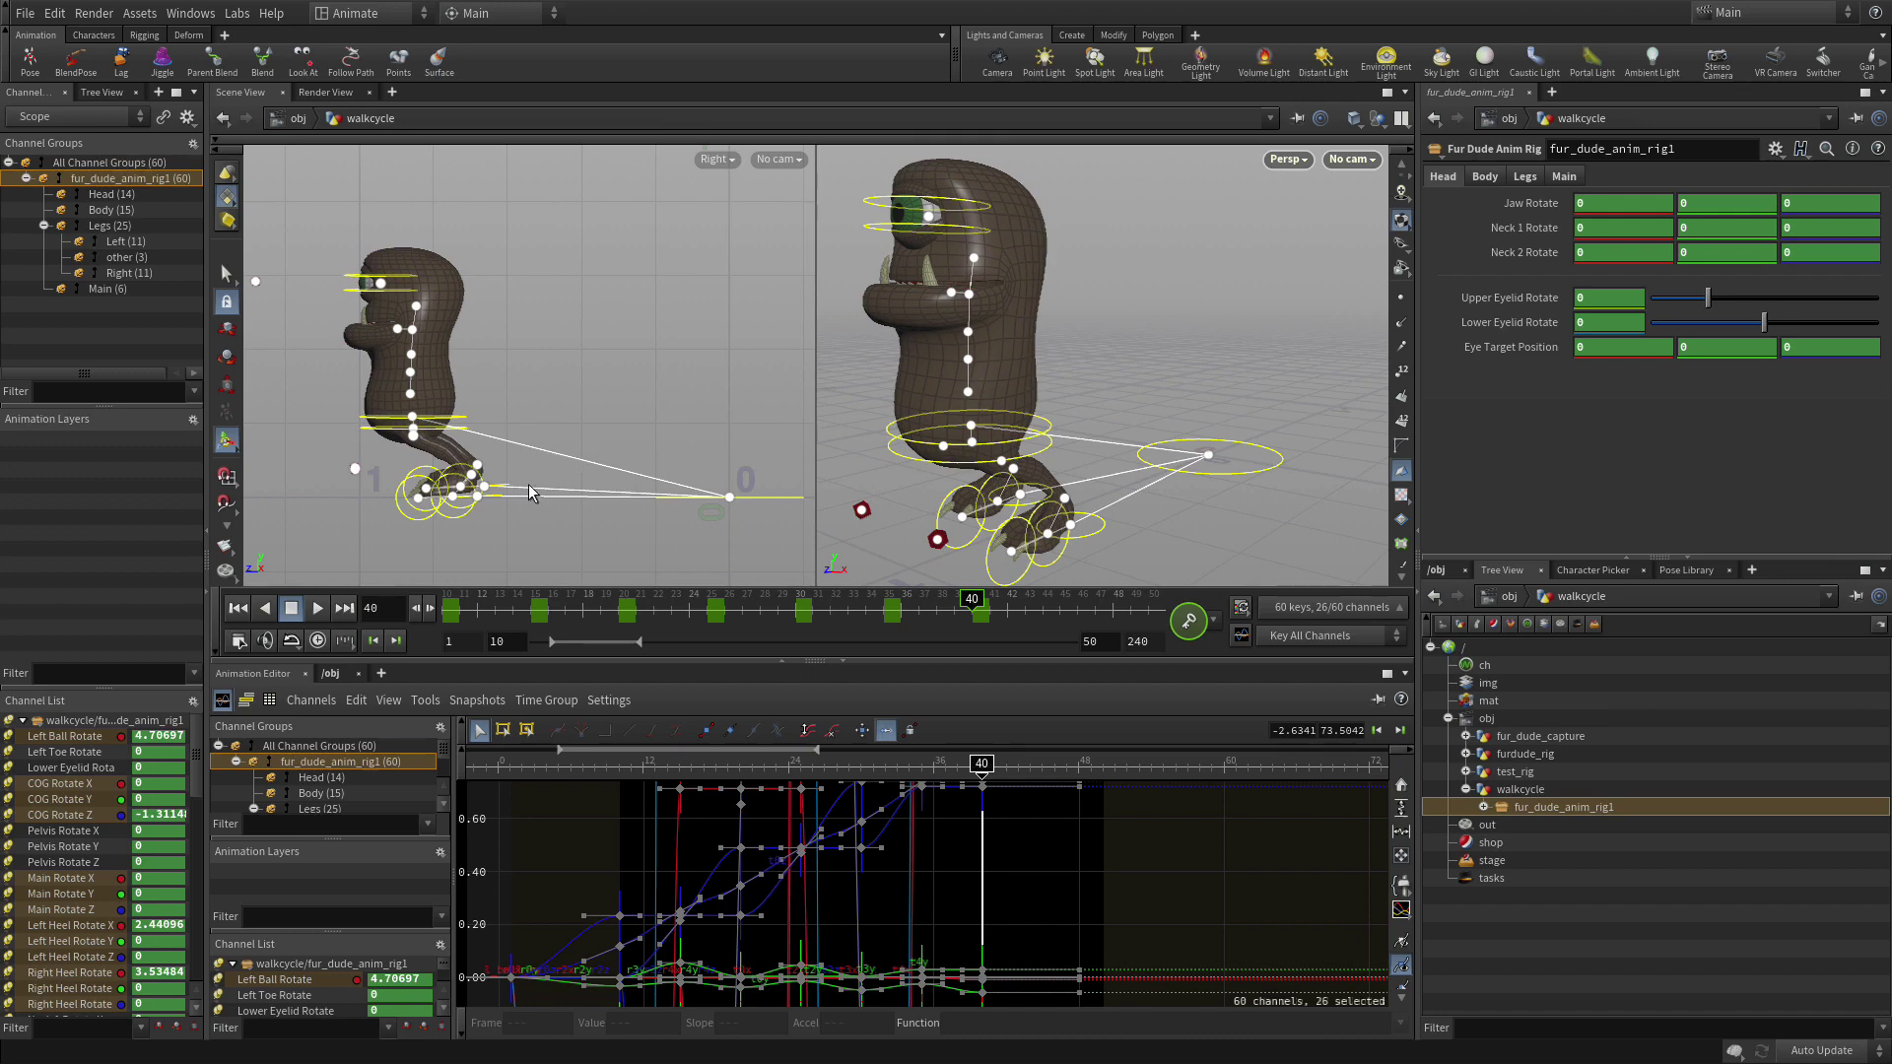
click(484, 489)
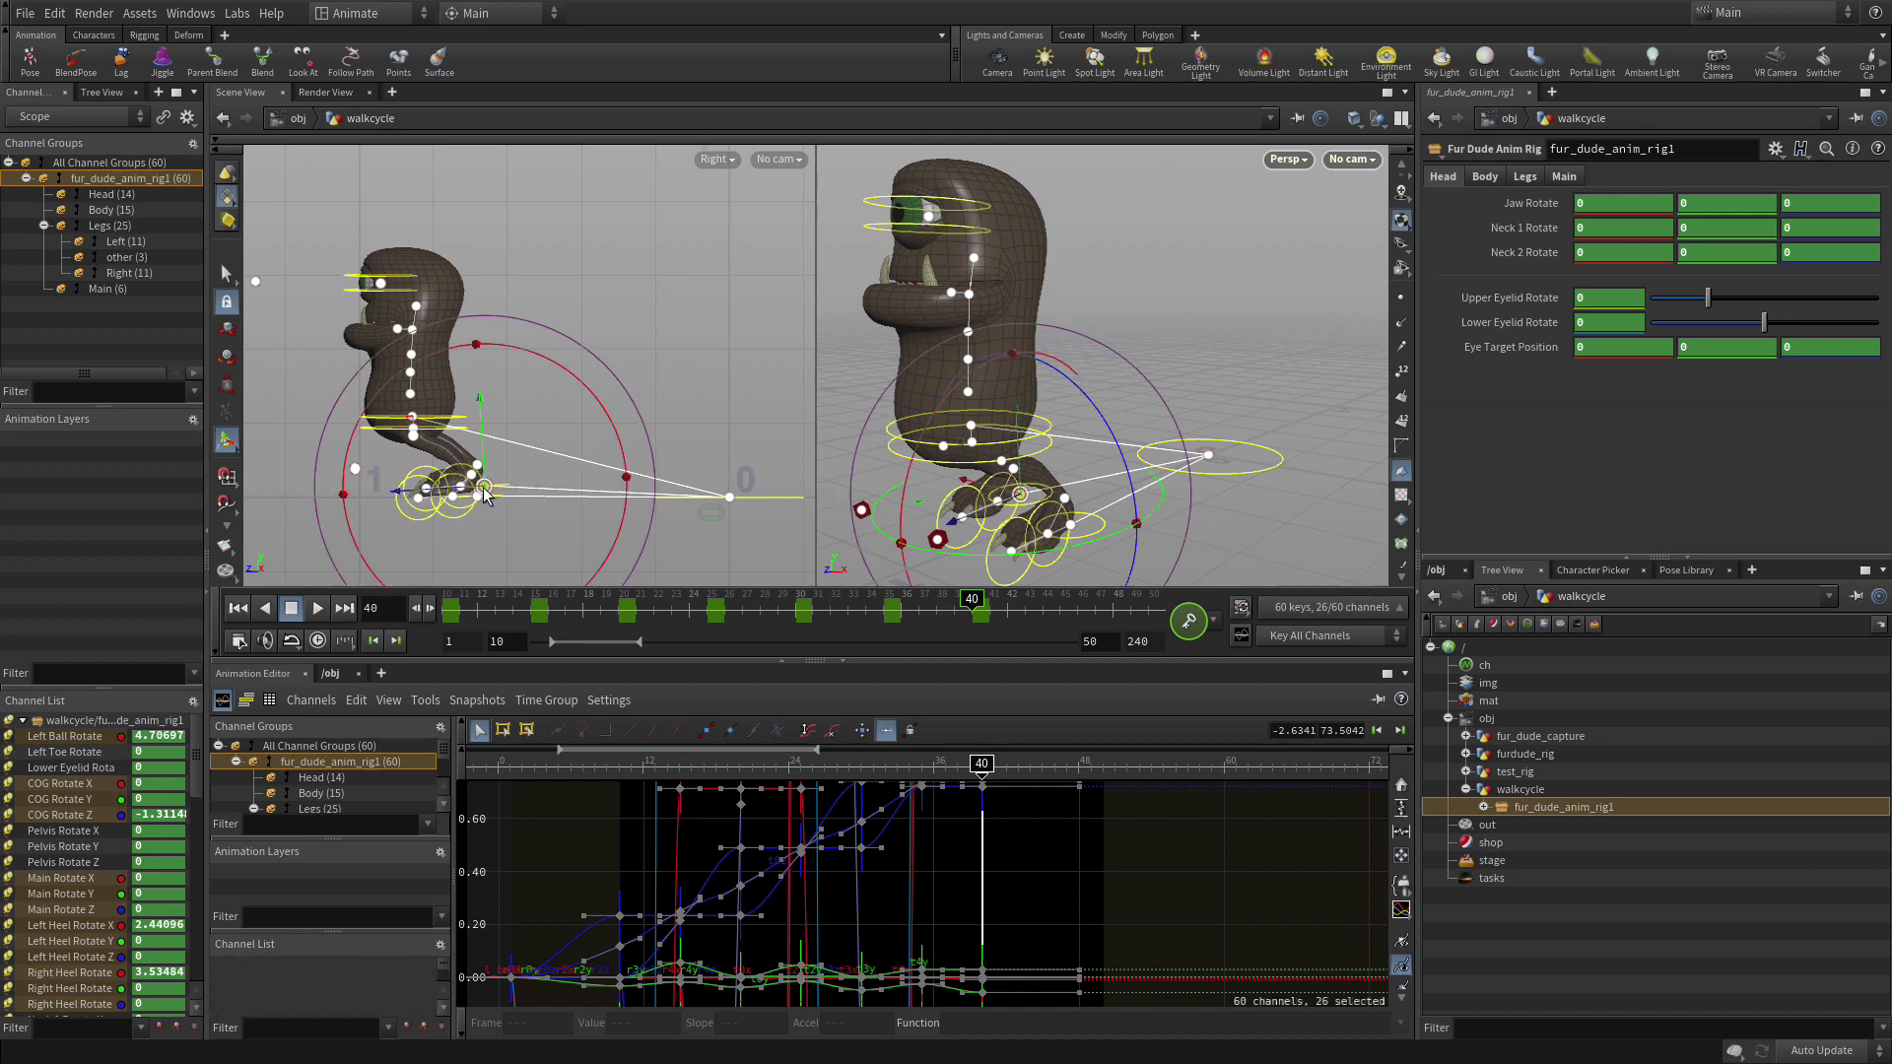
drag(483, 489, 369, 508)
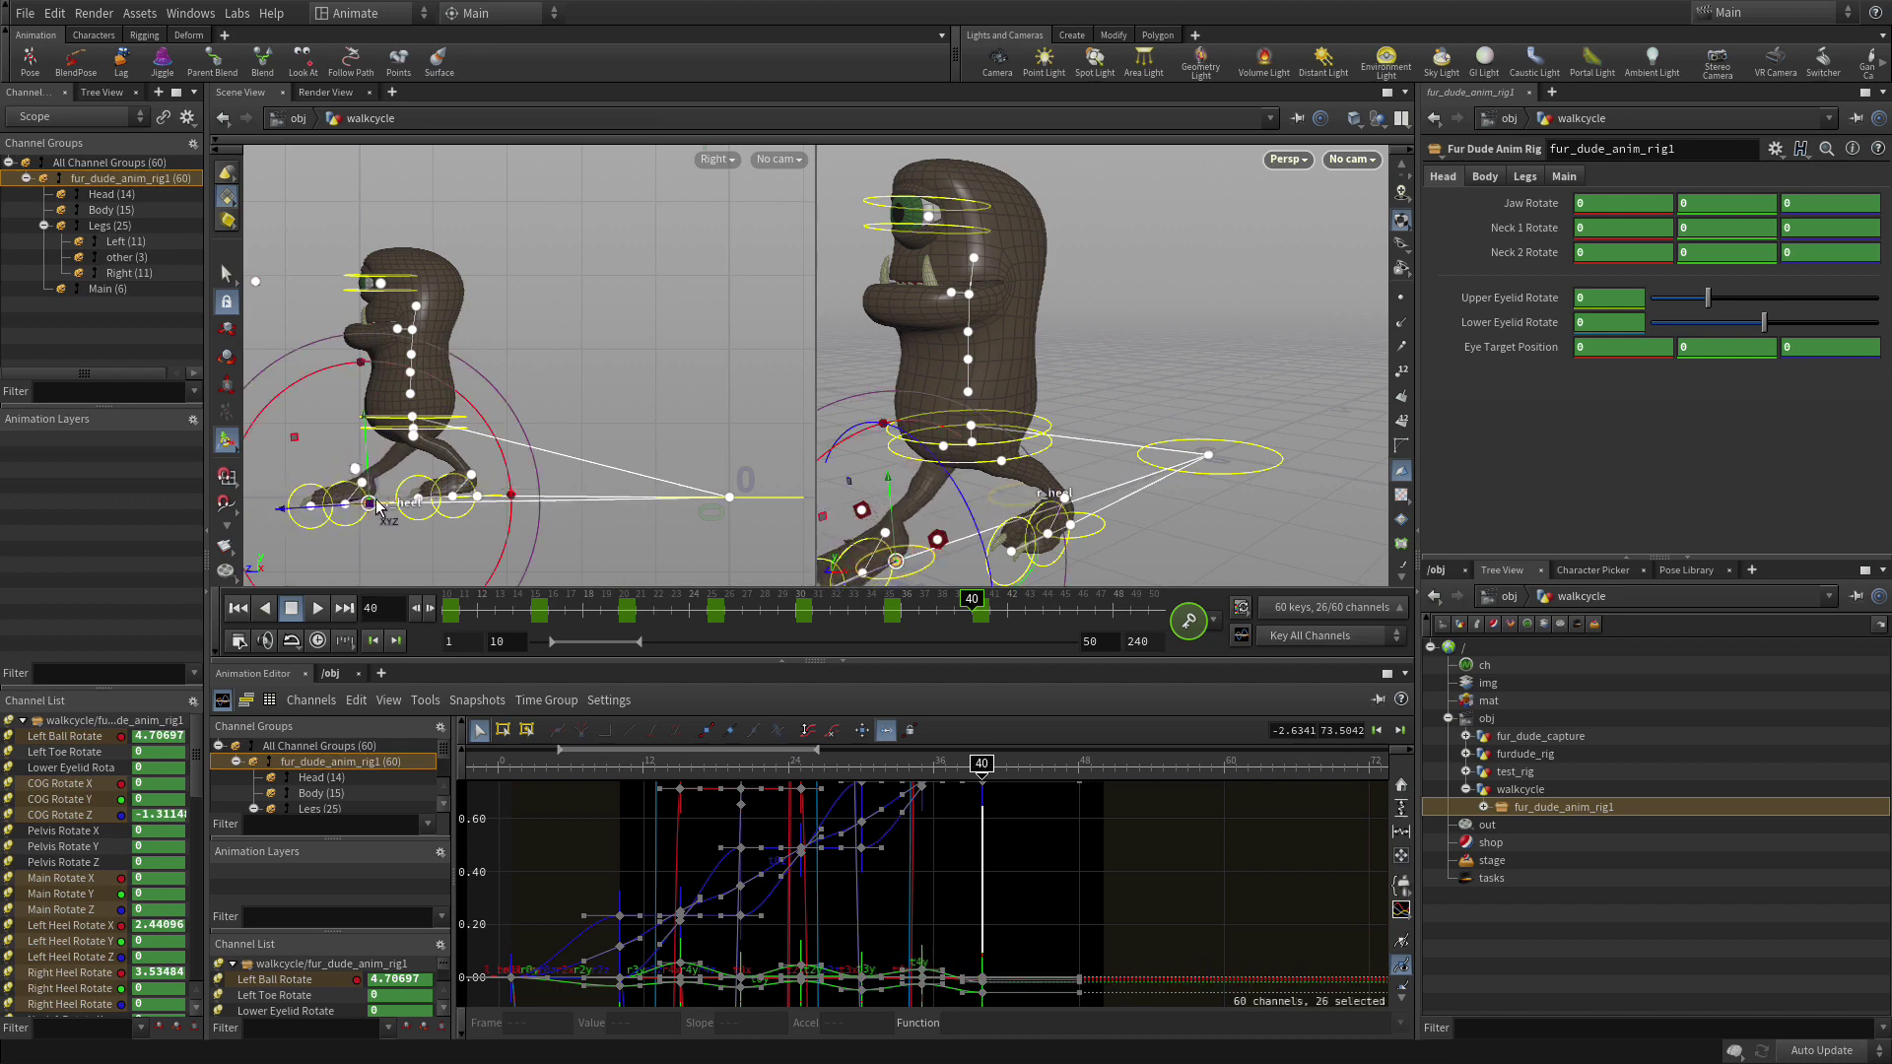
drag(495, 433, 541, 520)
drag(368, 504, 384, 502)
click(386, 507)
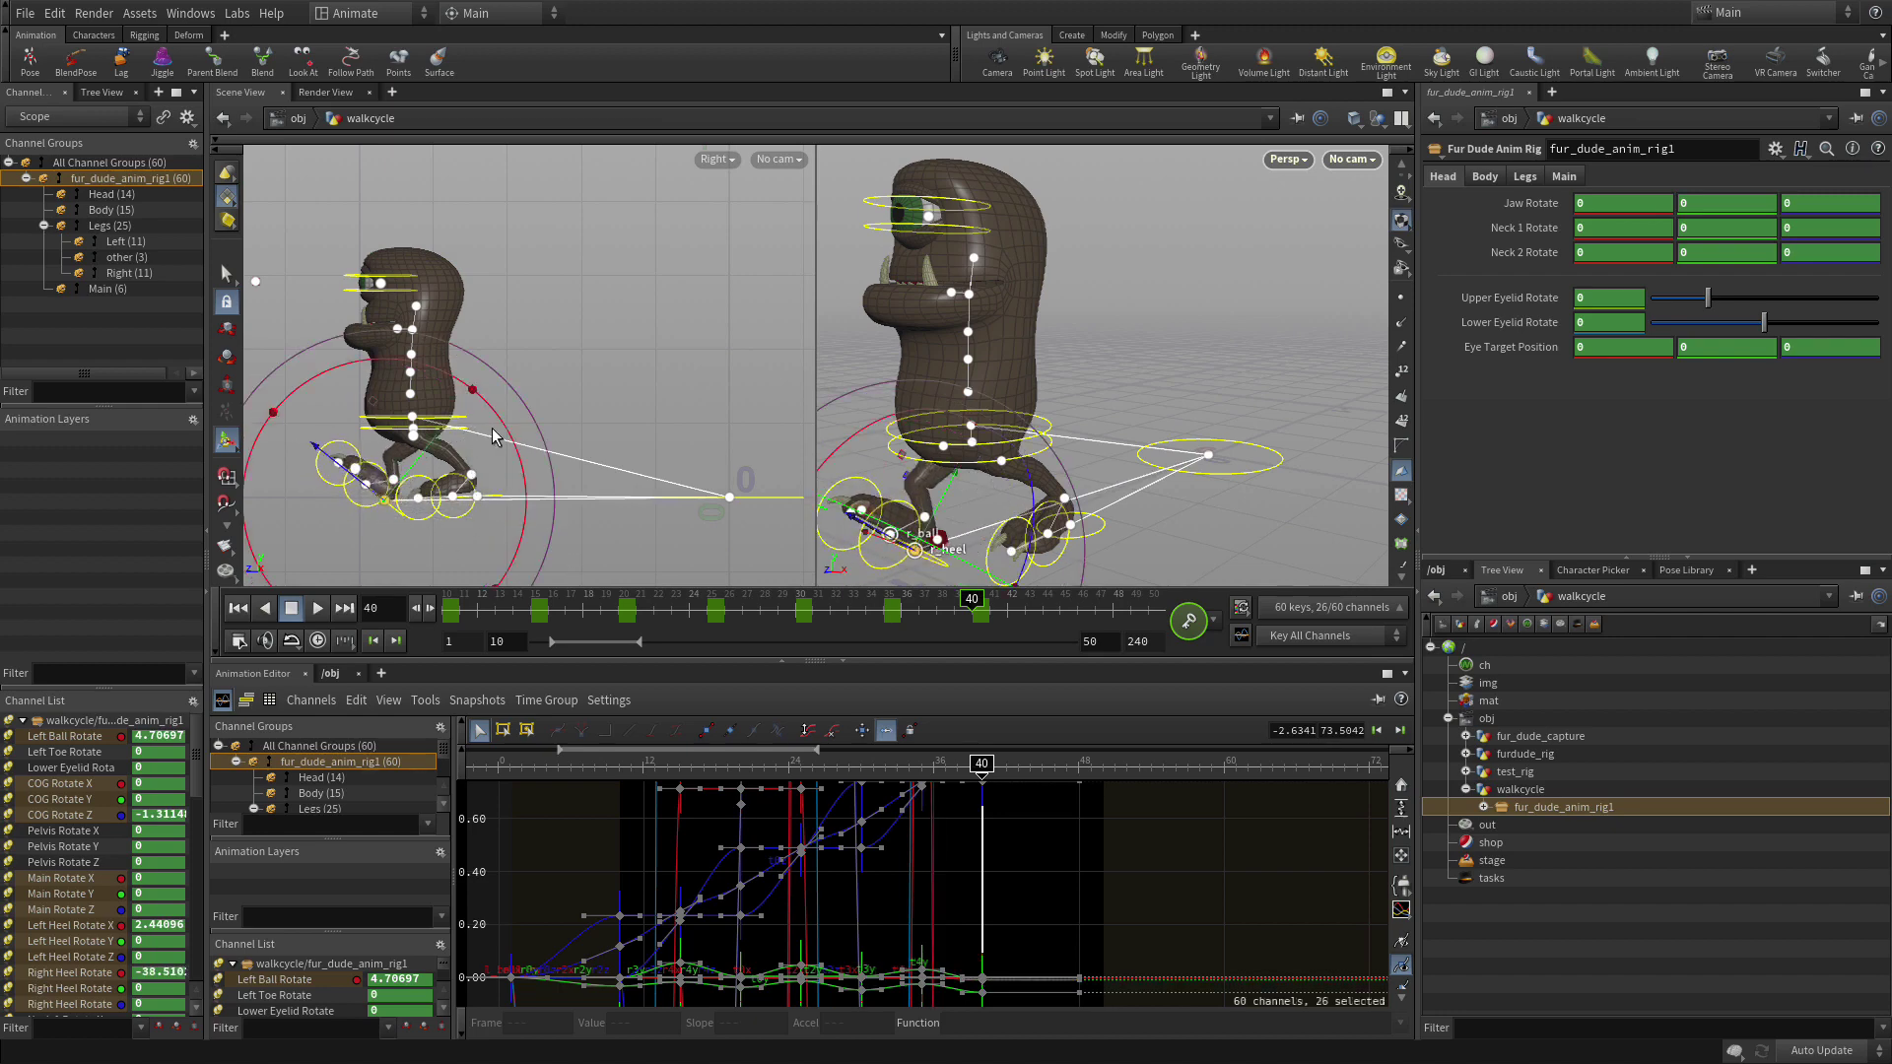
drag(506, 426, 495, 379)
click(605, 354)
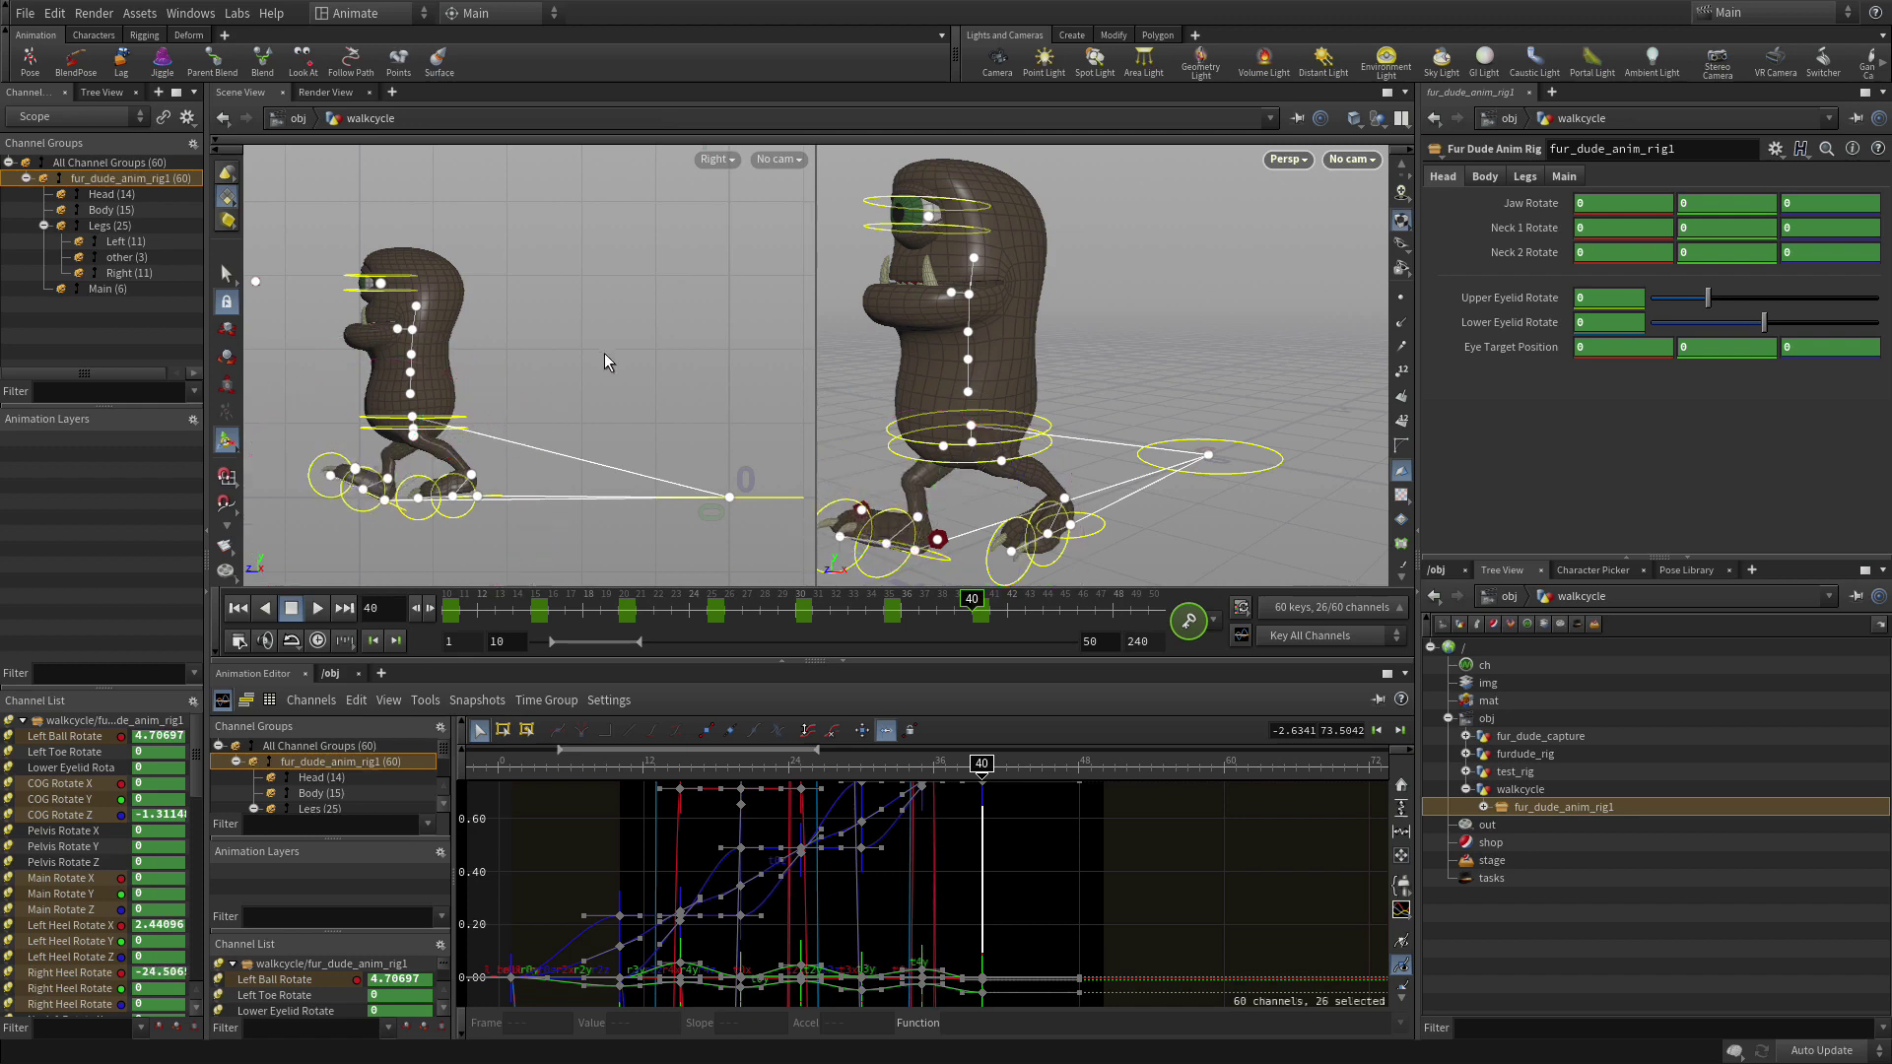
click(469, 509)
drag(591, 490, 556, 346)
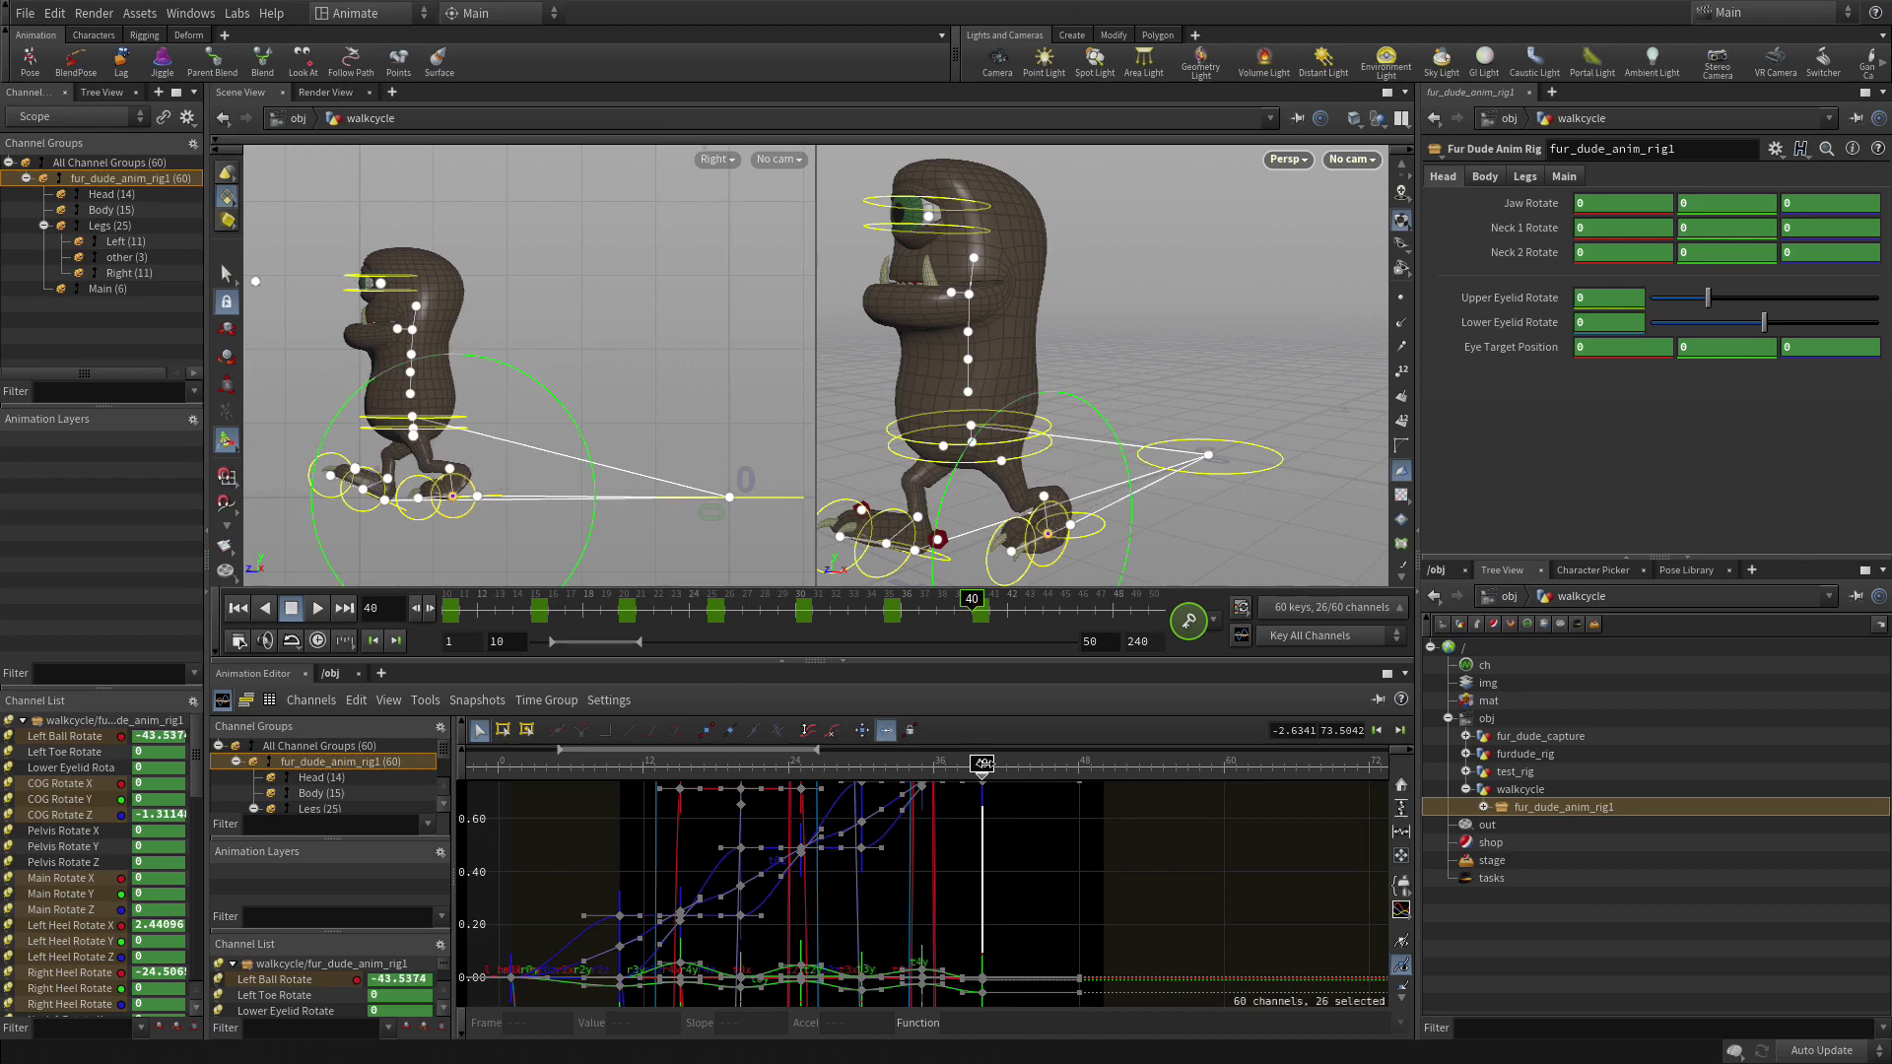
Keyframe all channels at frame 45 and fit the animation curves in the graph.
mouse_move(982, 764)
mouse_down()
mouse_move(764, 756)
mouse_move(1042, 761)
mouse_move(1018, 793)
mouse_move(1045, 781)
mouse_up()
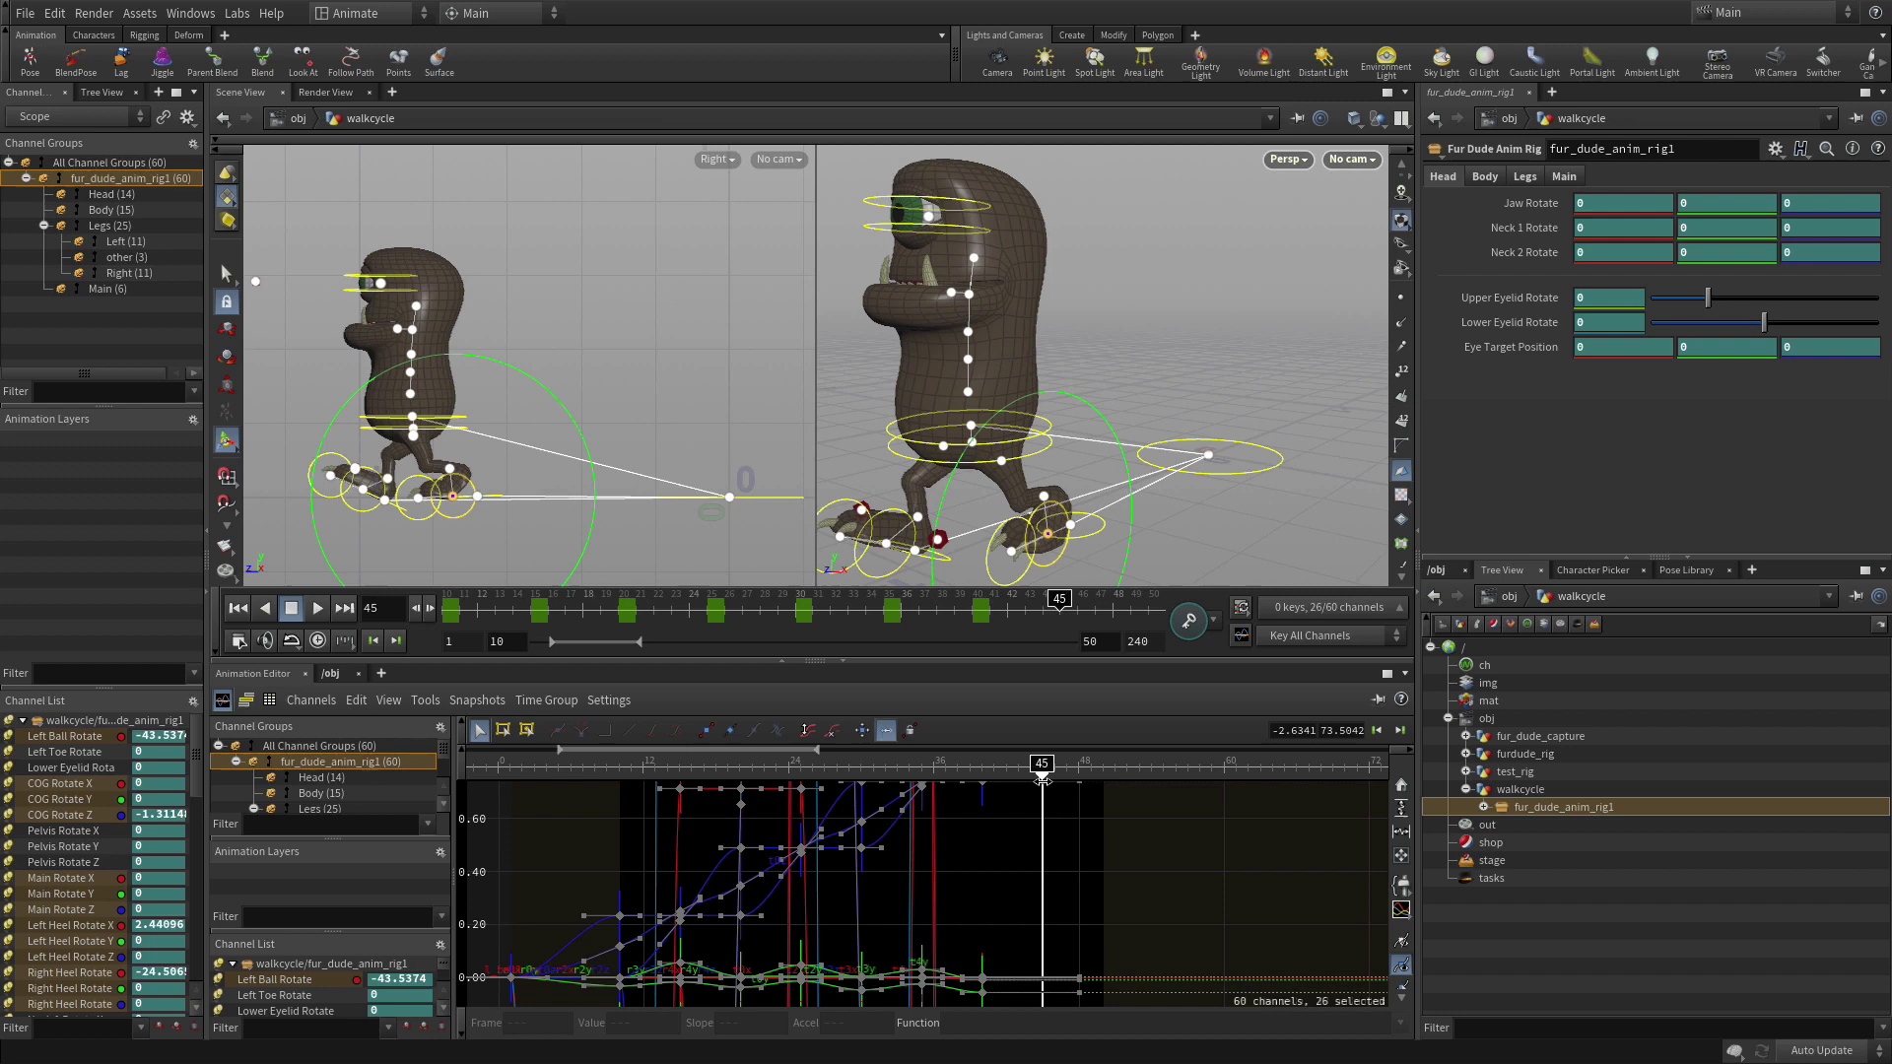
key(k)
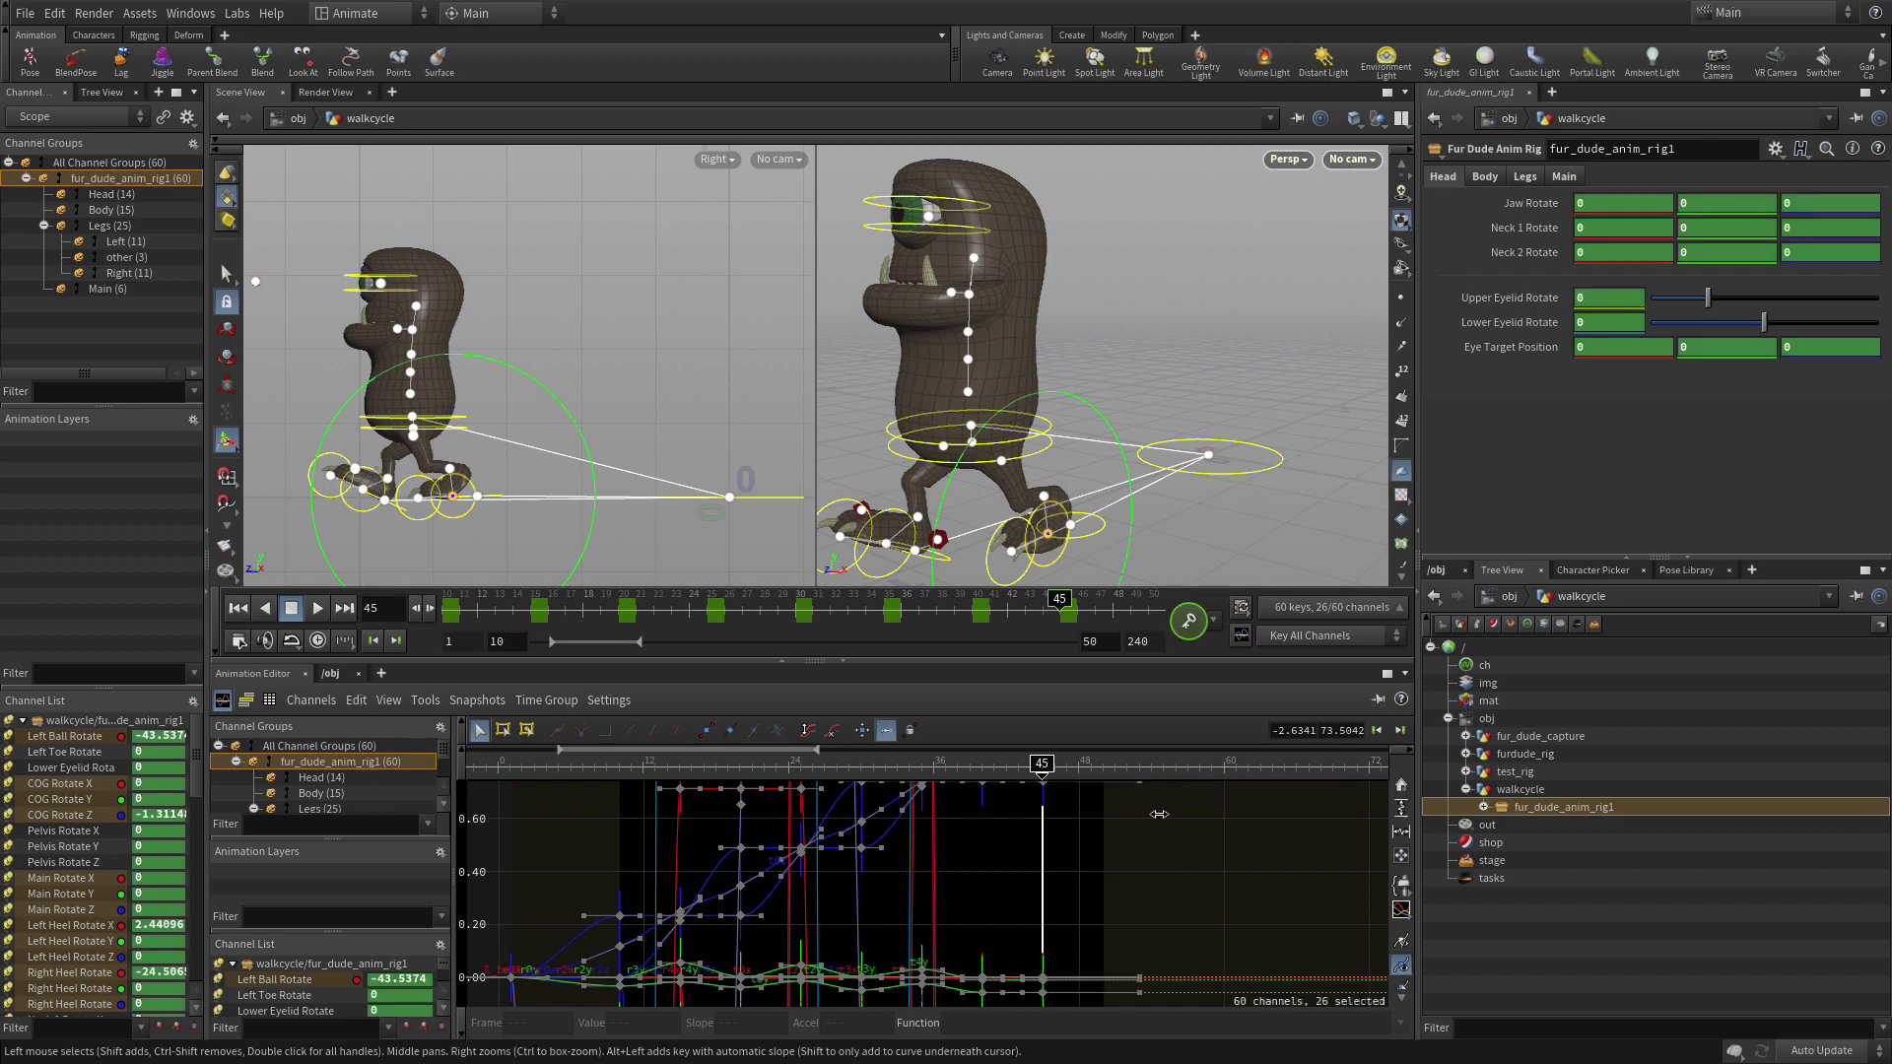
key(h)
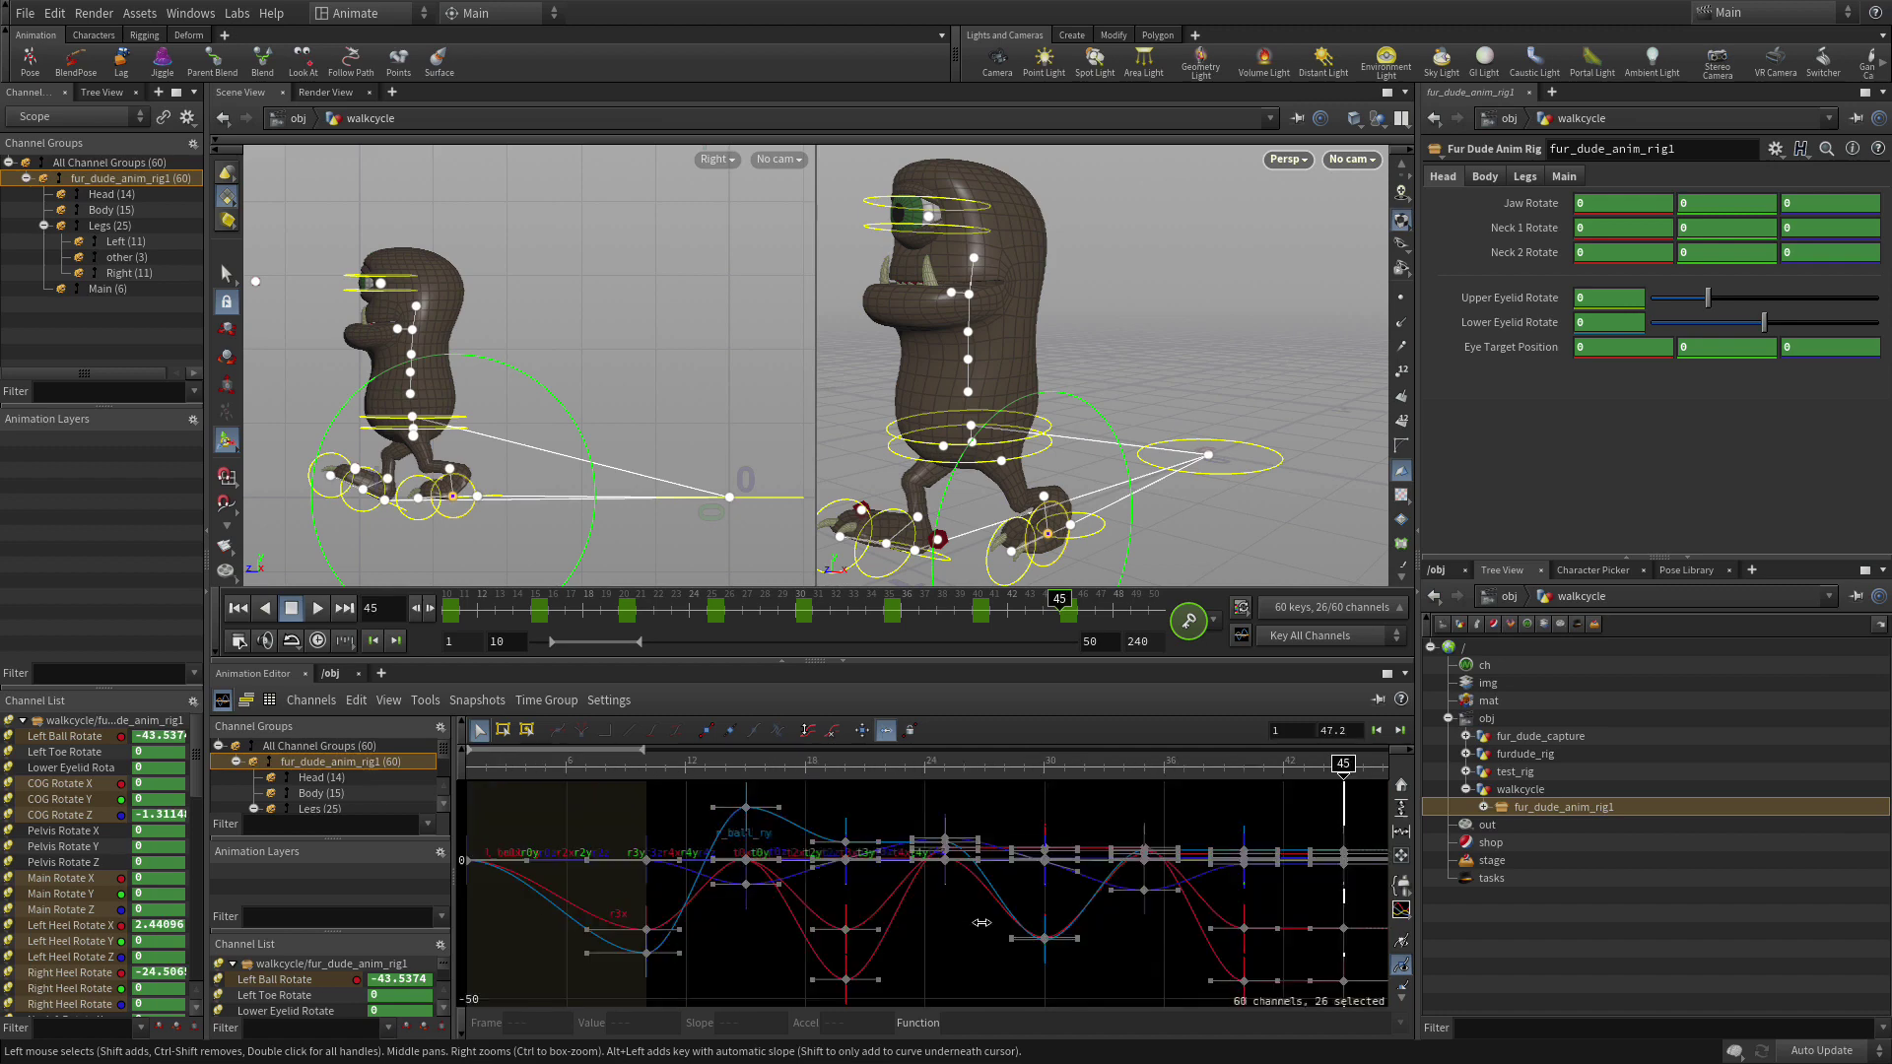
right_drag(1067, 884, 929, 921)
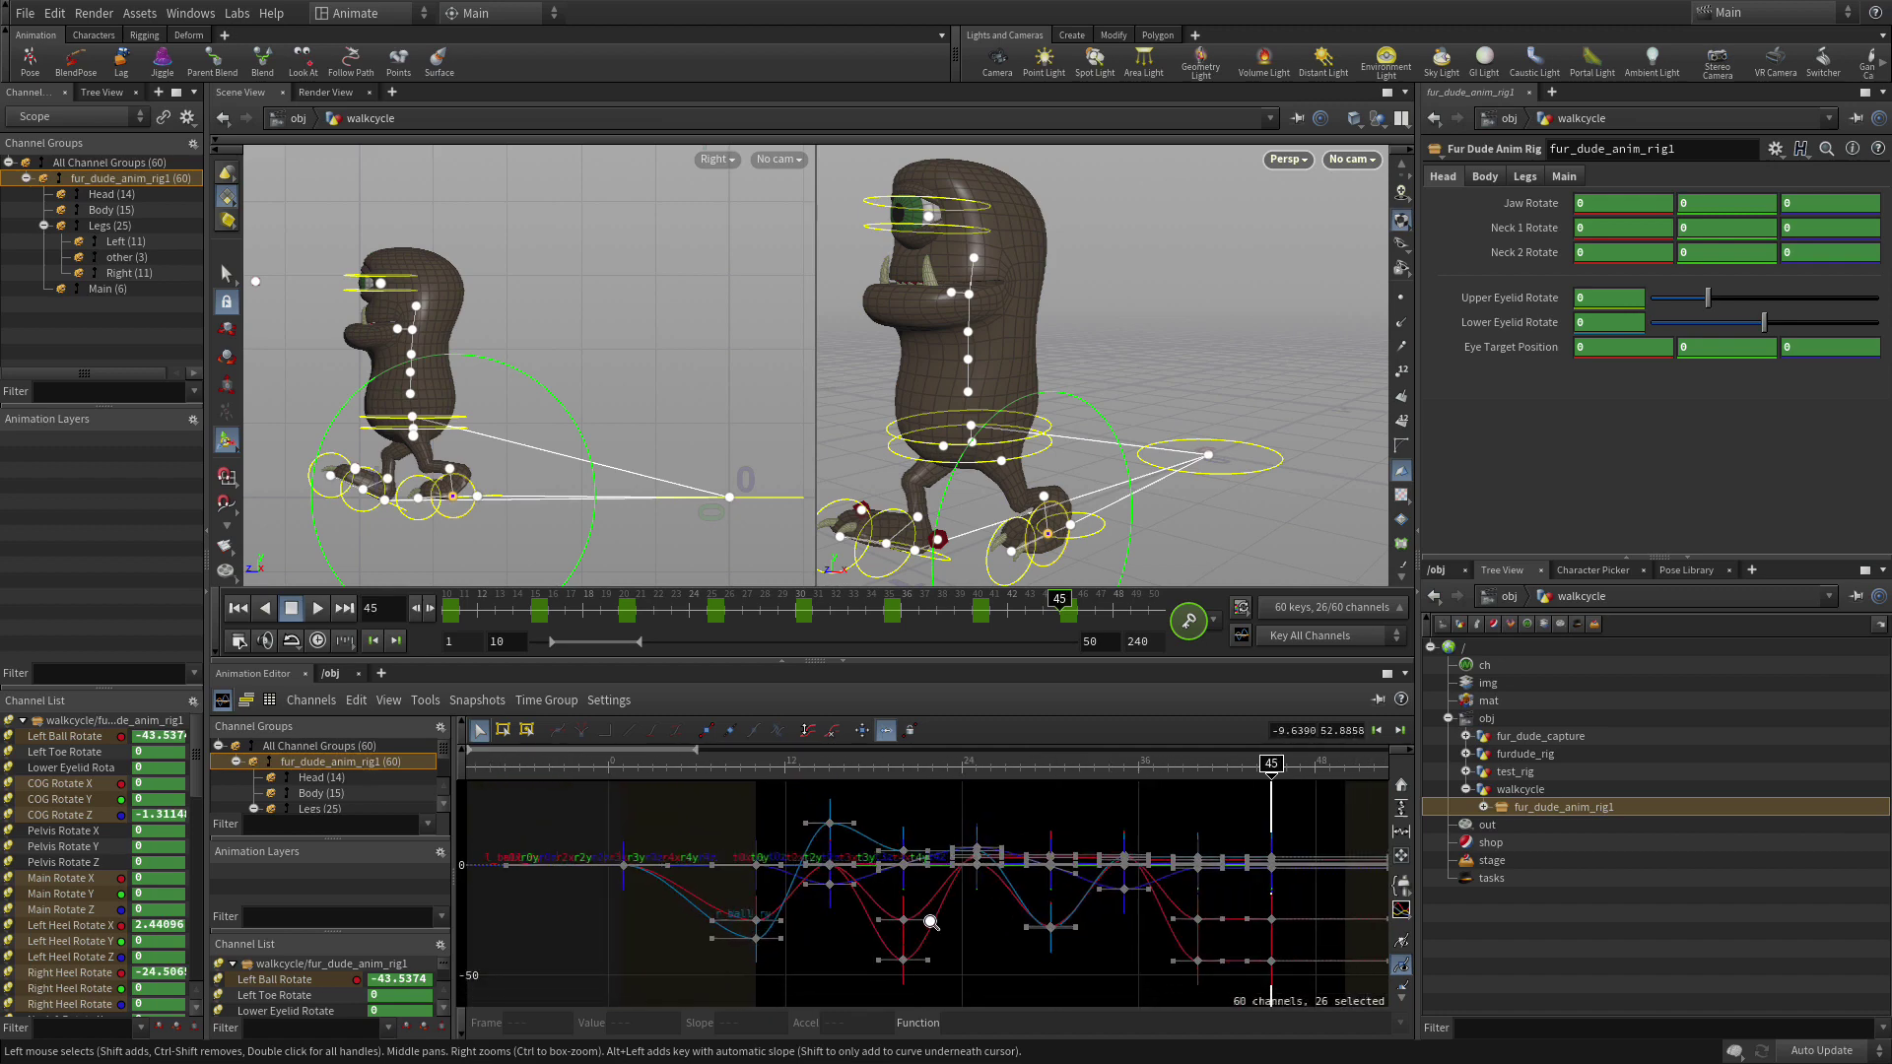
middle_drag(974, 913, 814, 889)
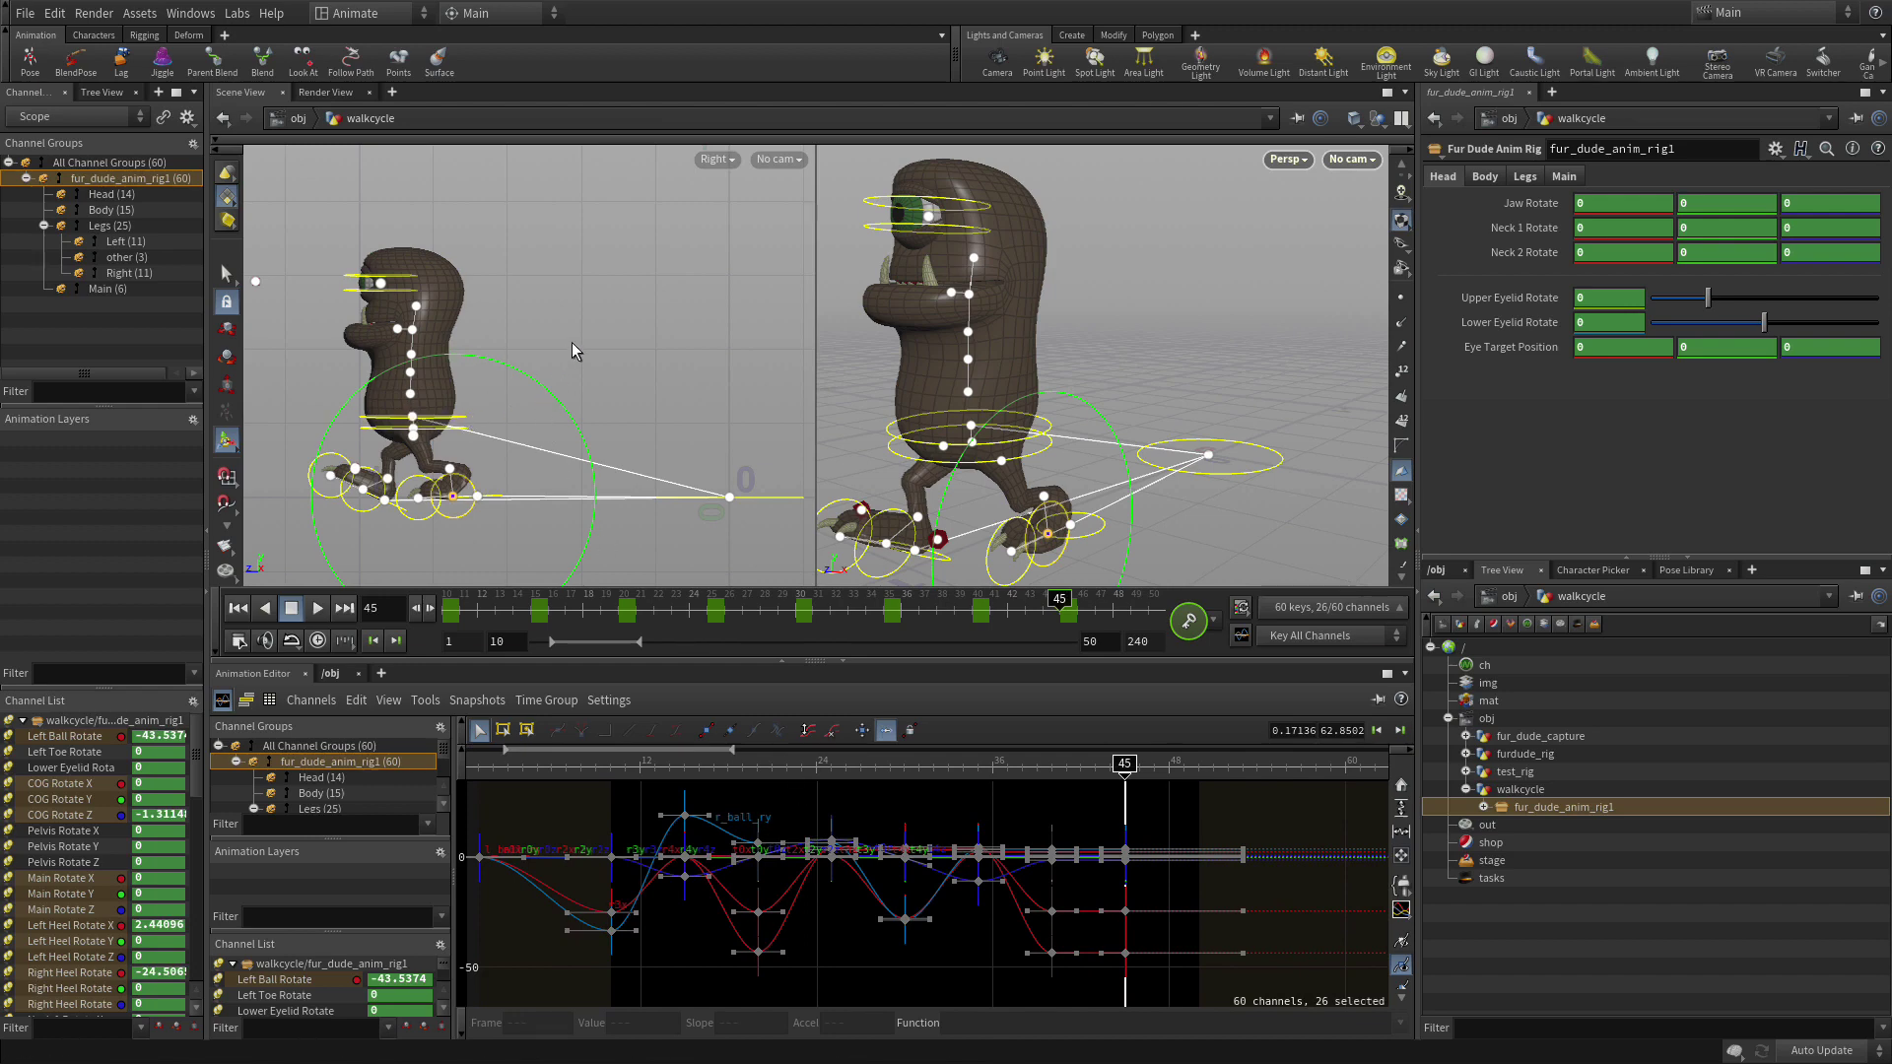
Undo the accidental handle change and rotate the right heel nearly flat, to about -0.8° in X.
click(374, 511)
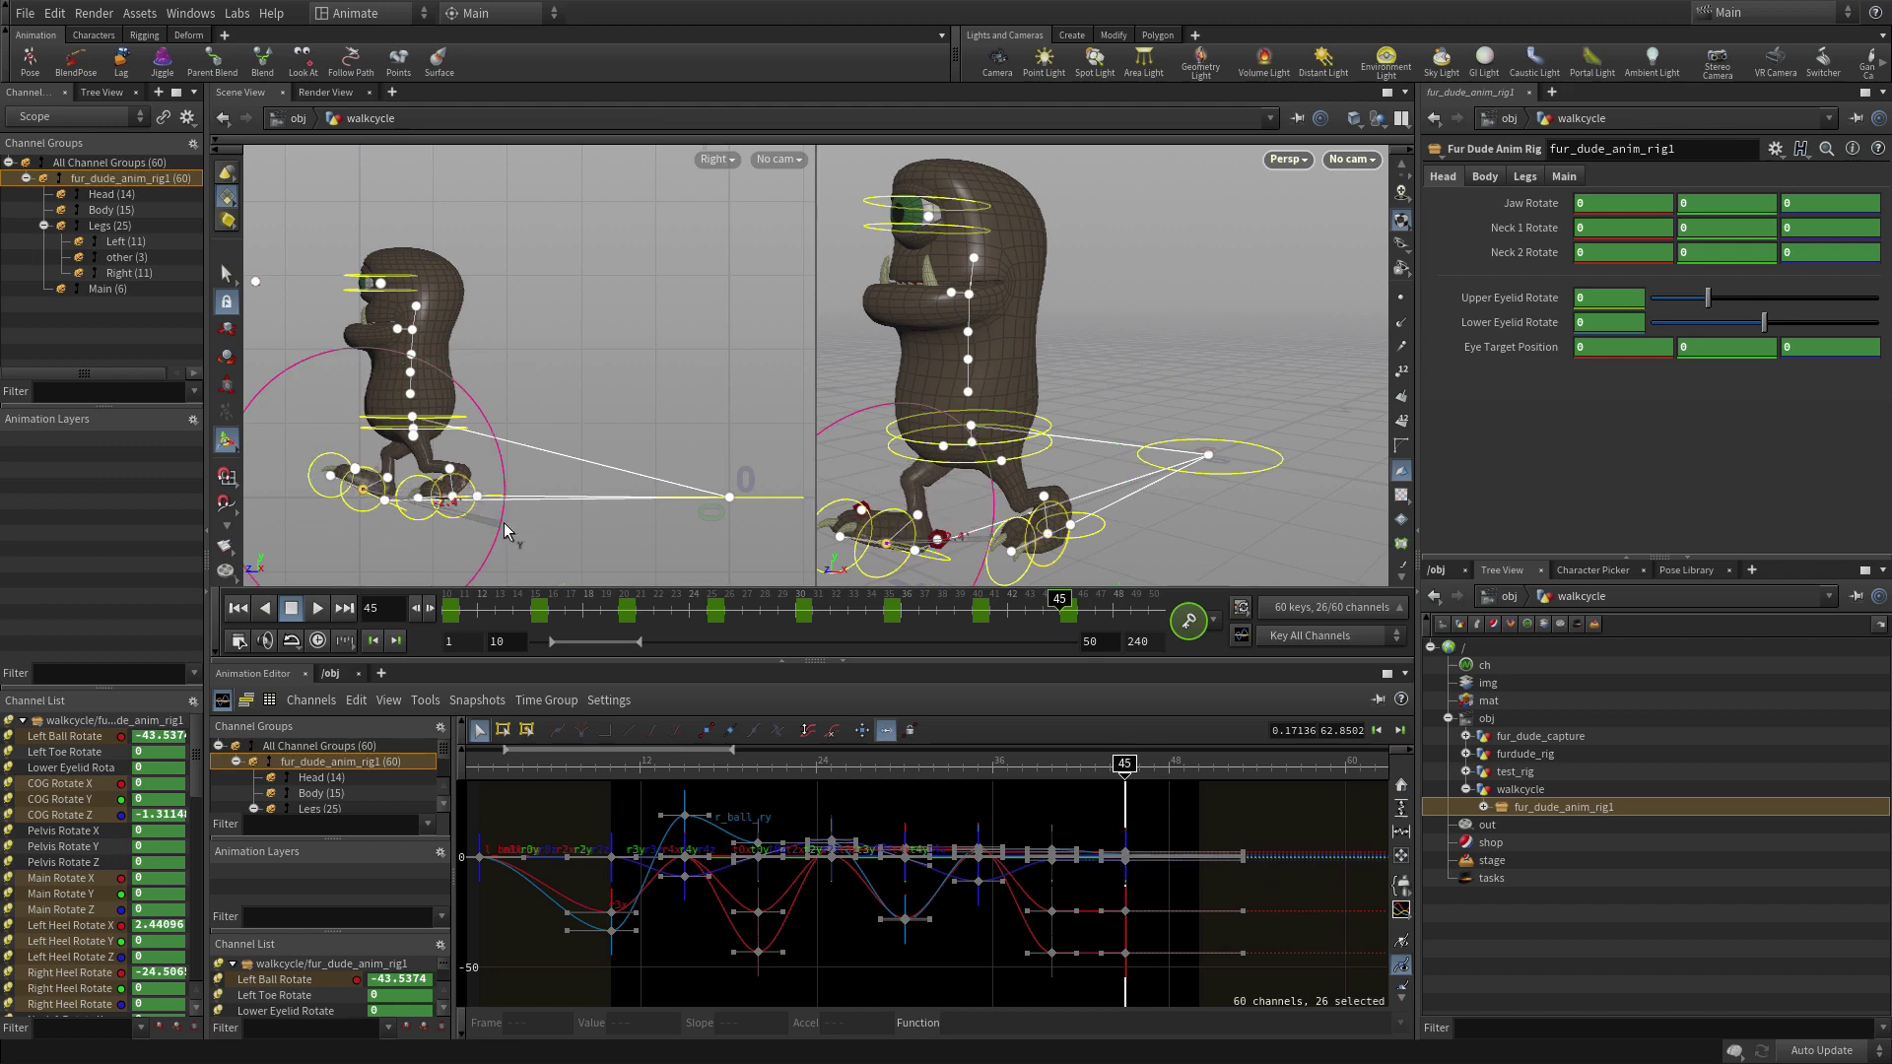
key(ctrl+z)
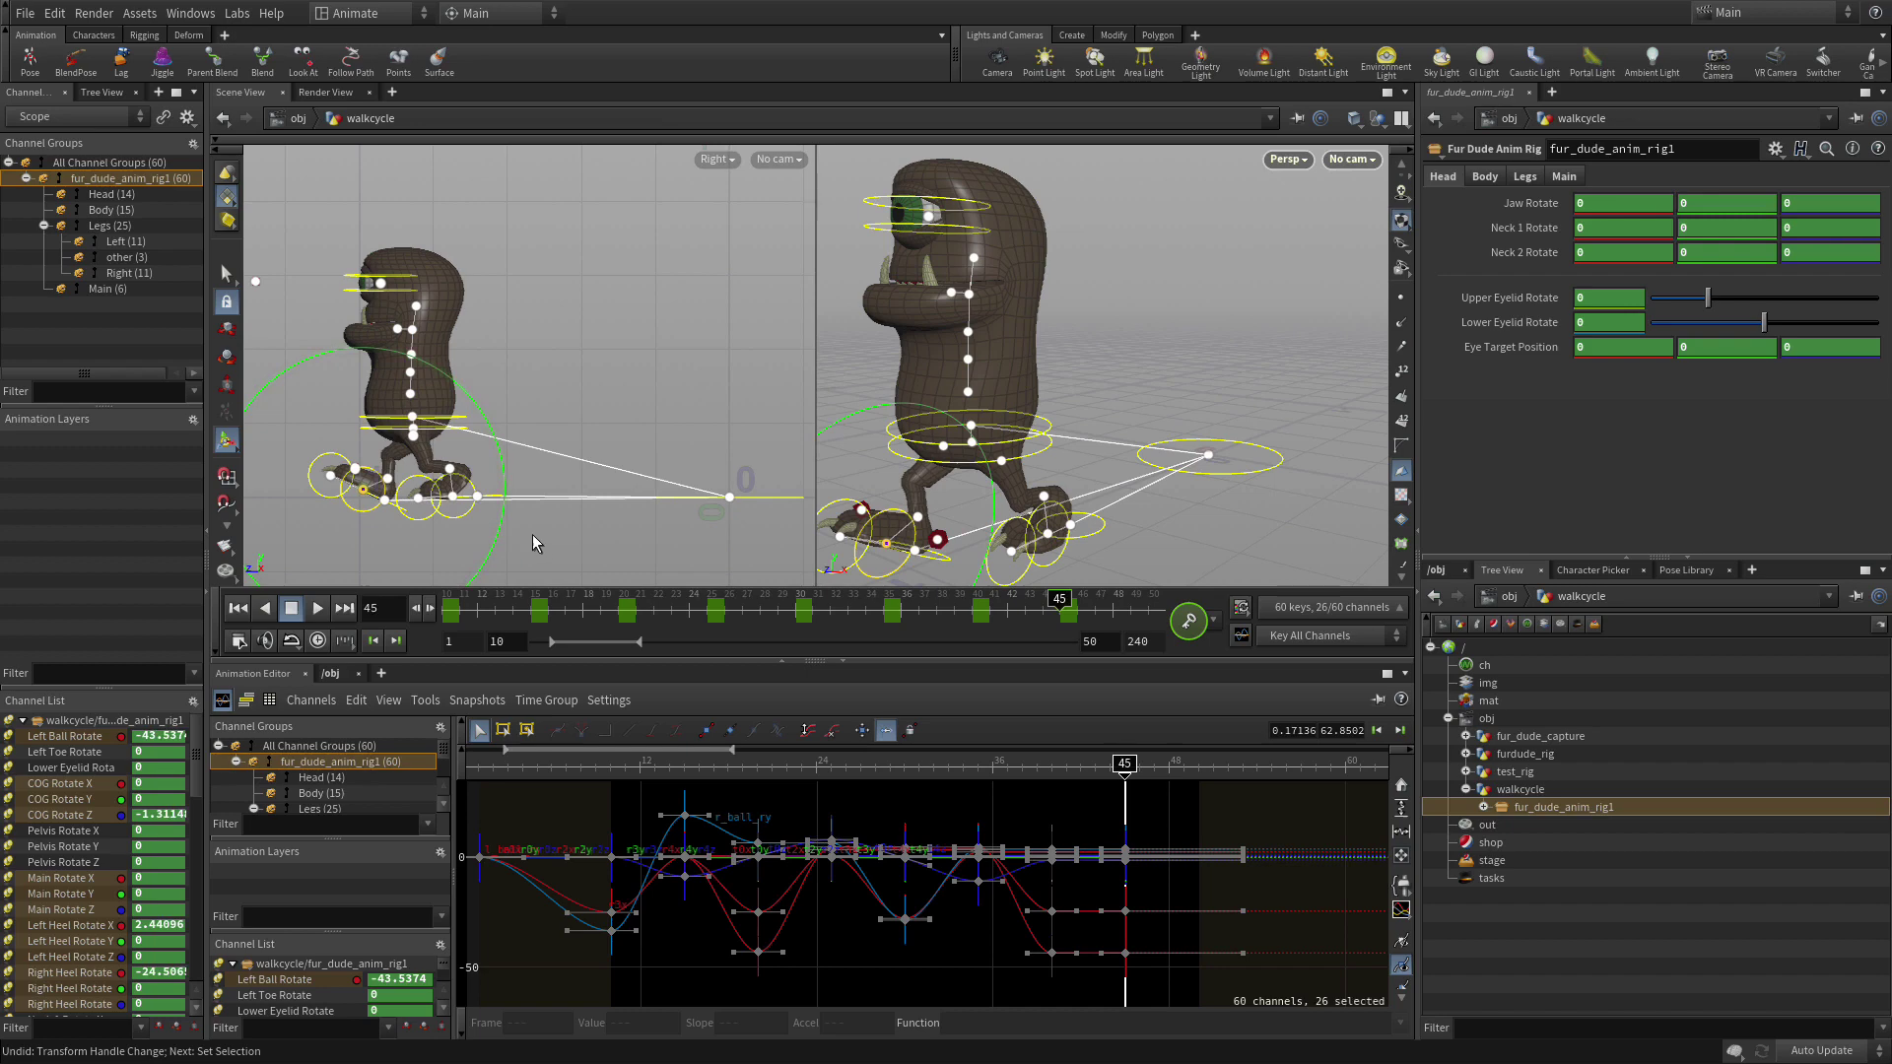
click(383, 501)
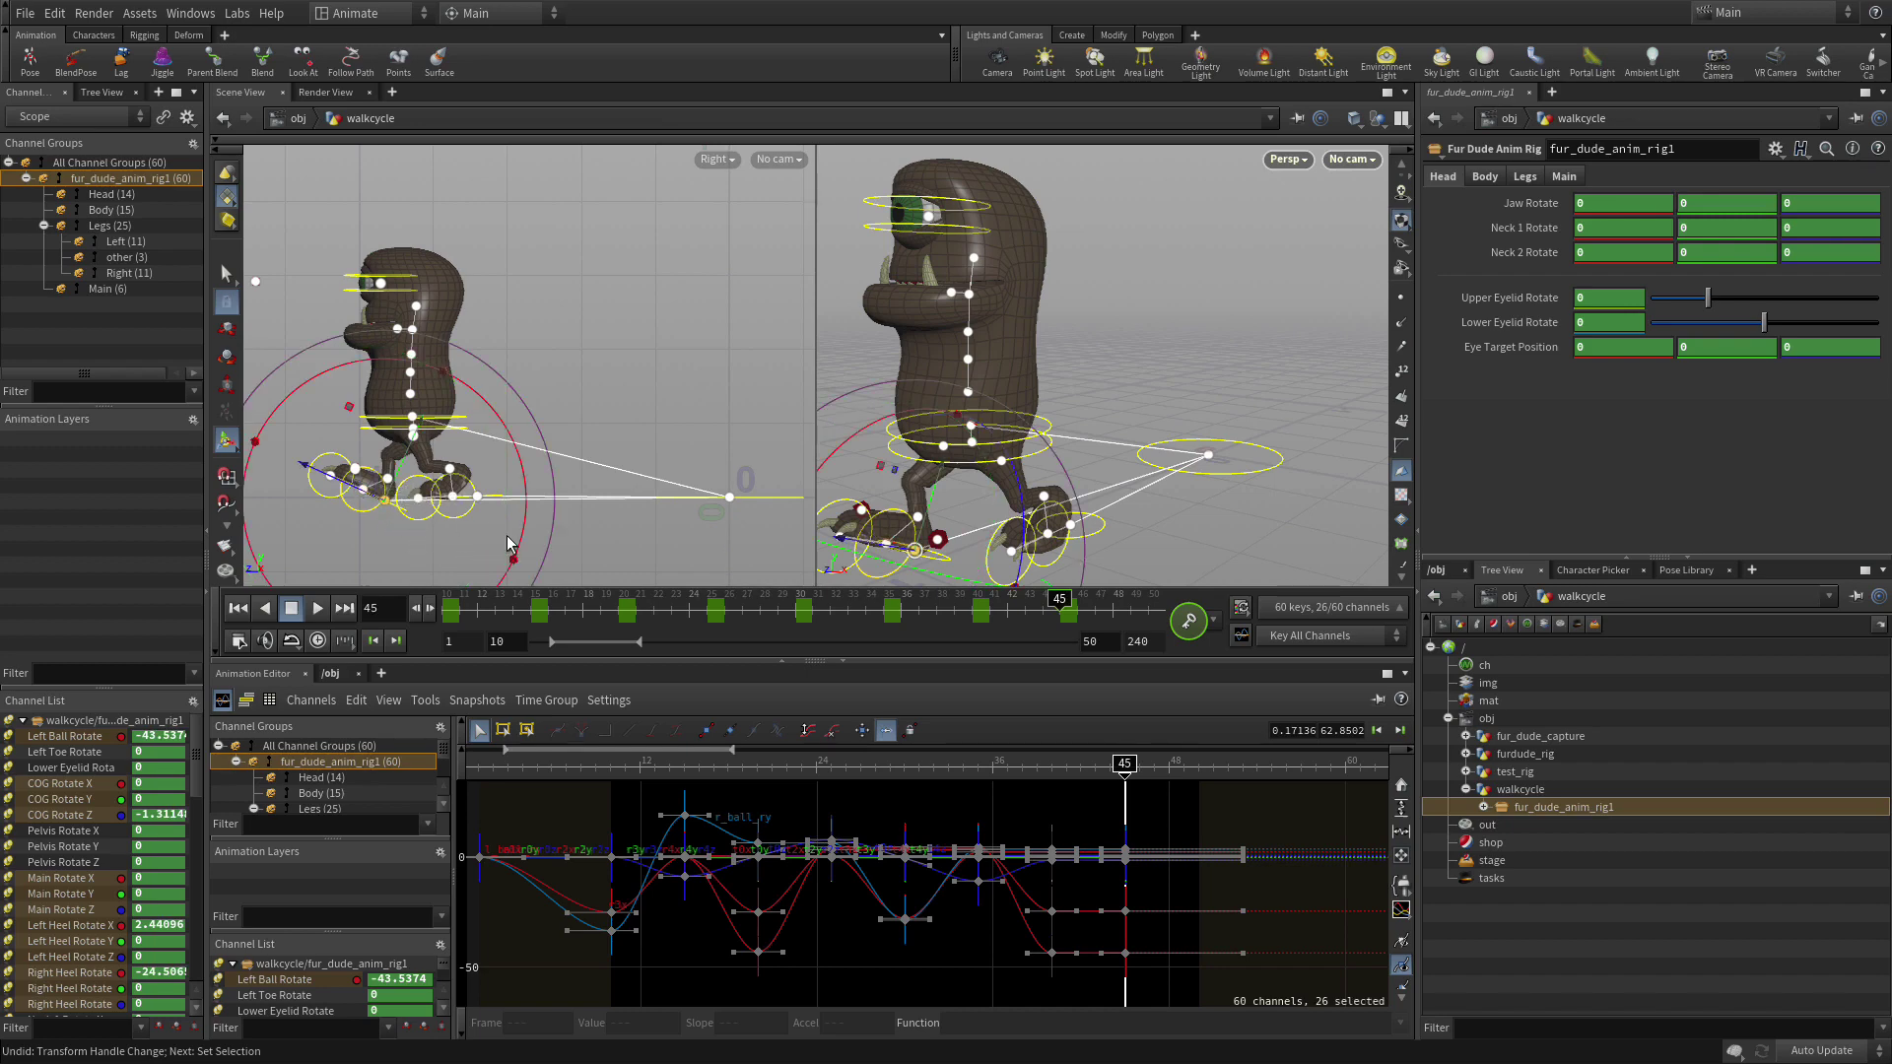
drag(524, 541, 527, 482)
Move the COG forward over the right foot at frame 45 and tilt it to about 9.44° in Z.
mouse_move(418, 426)
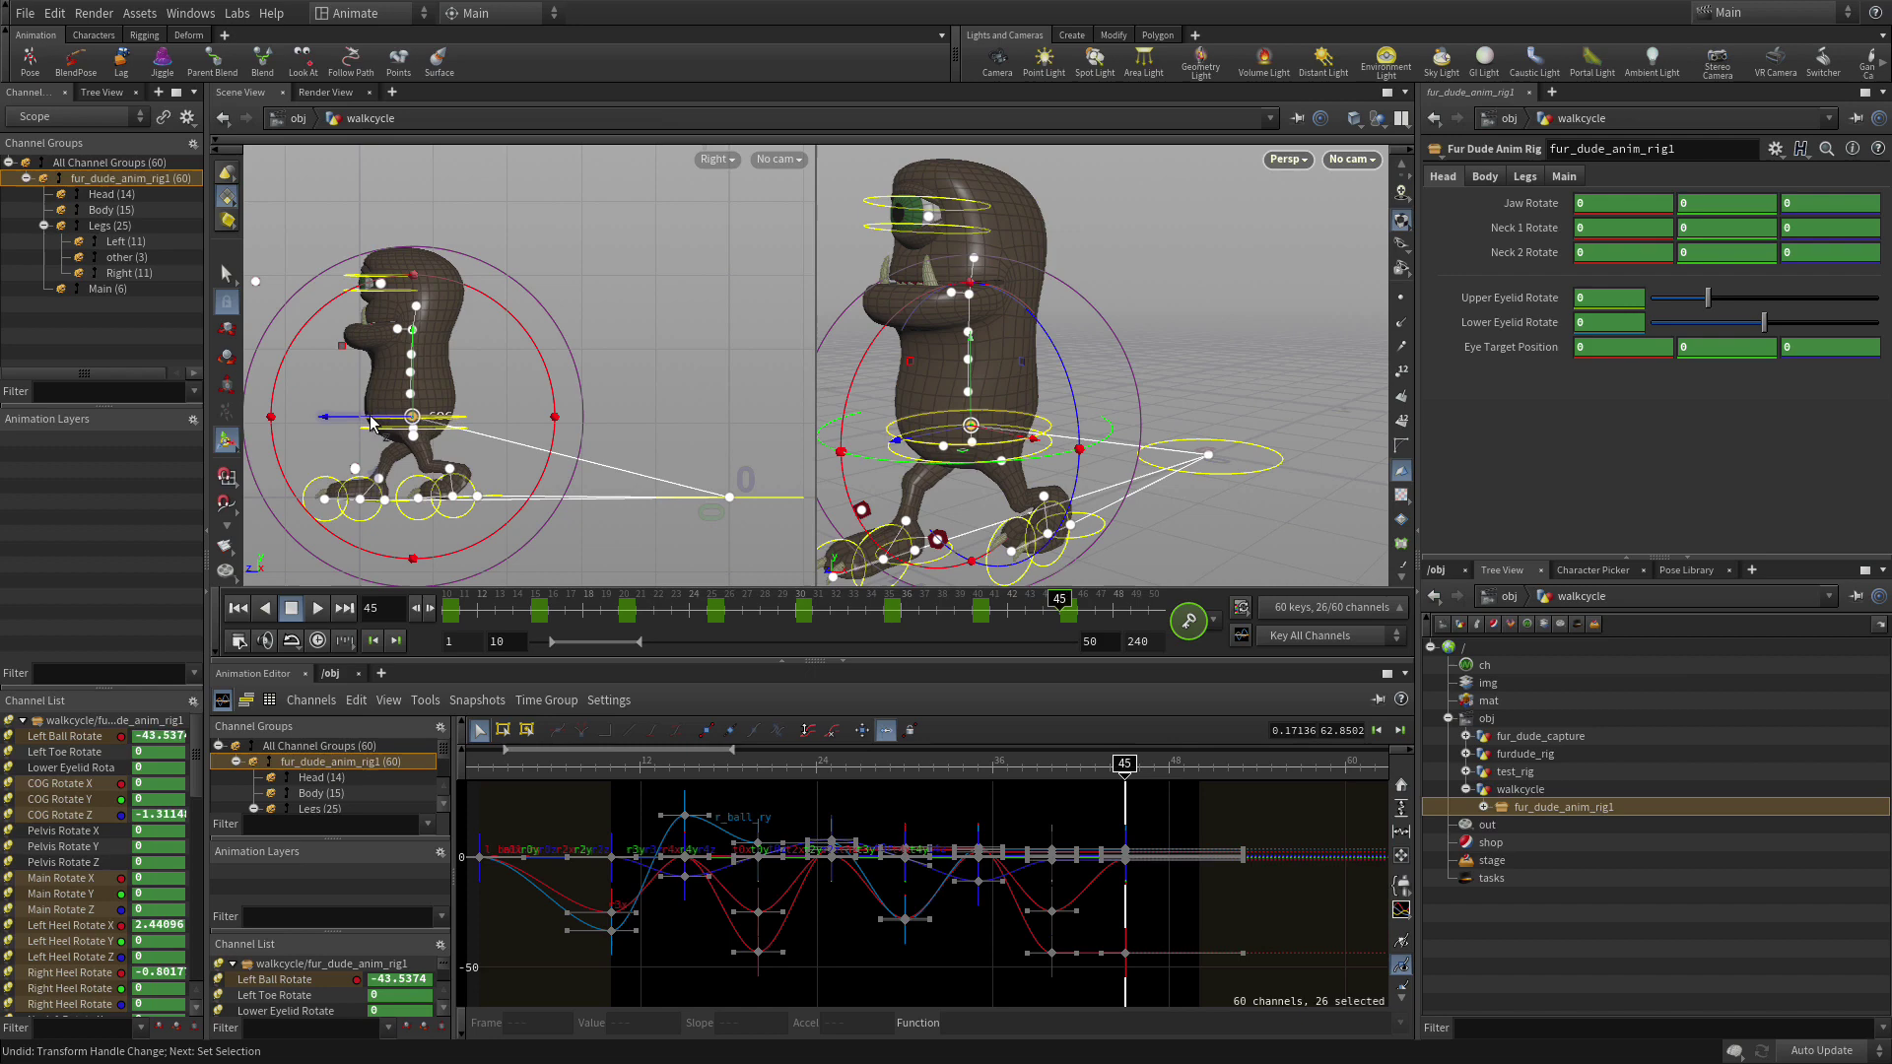
drag(371, 418, 328, 417)
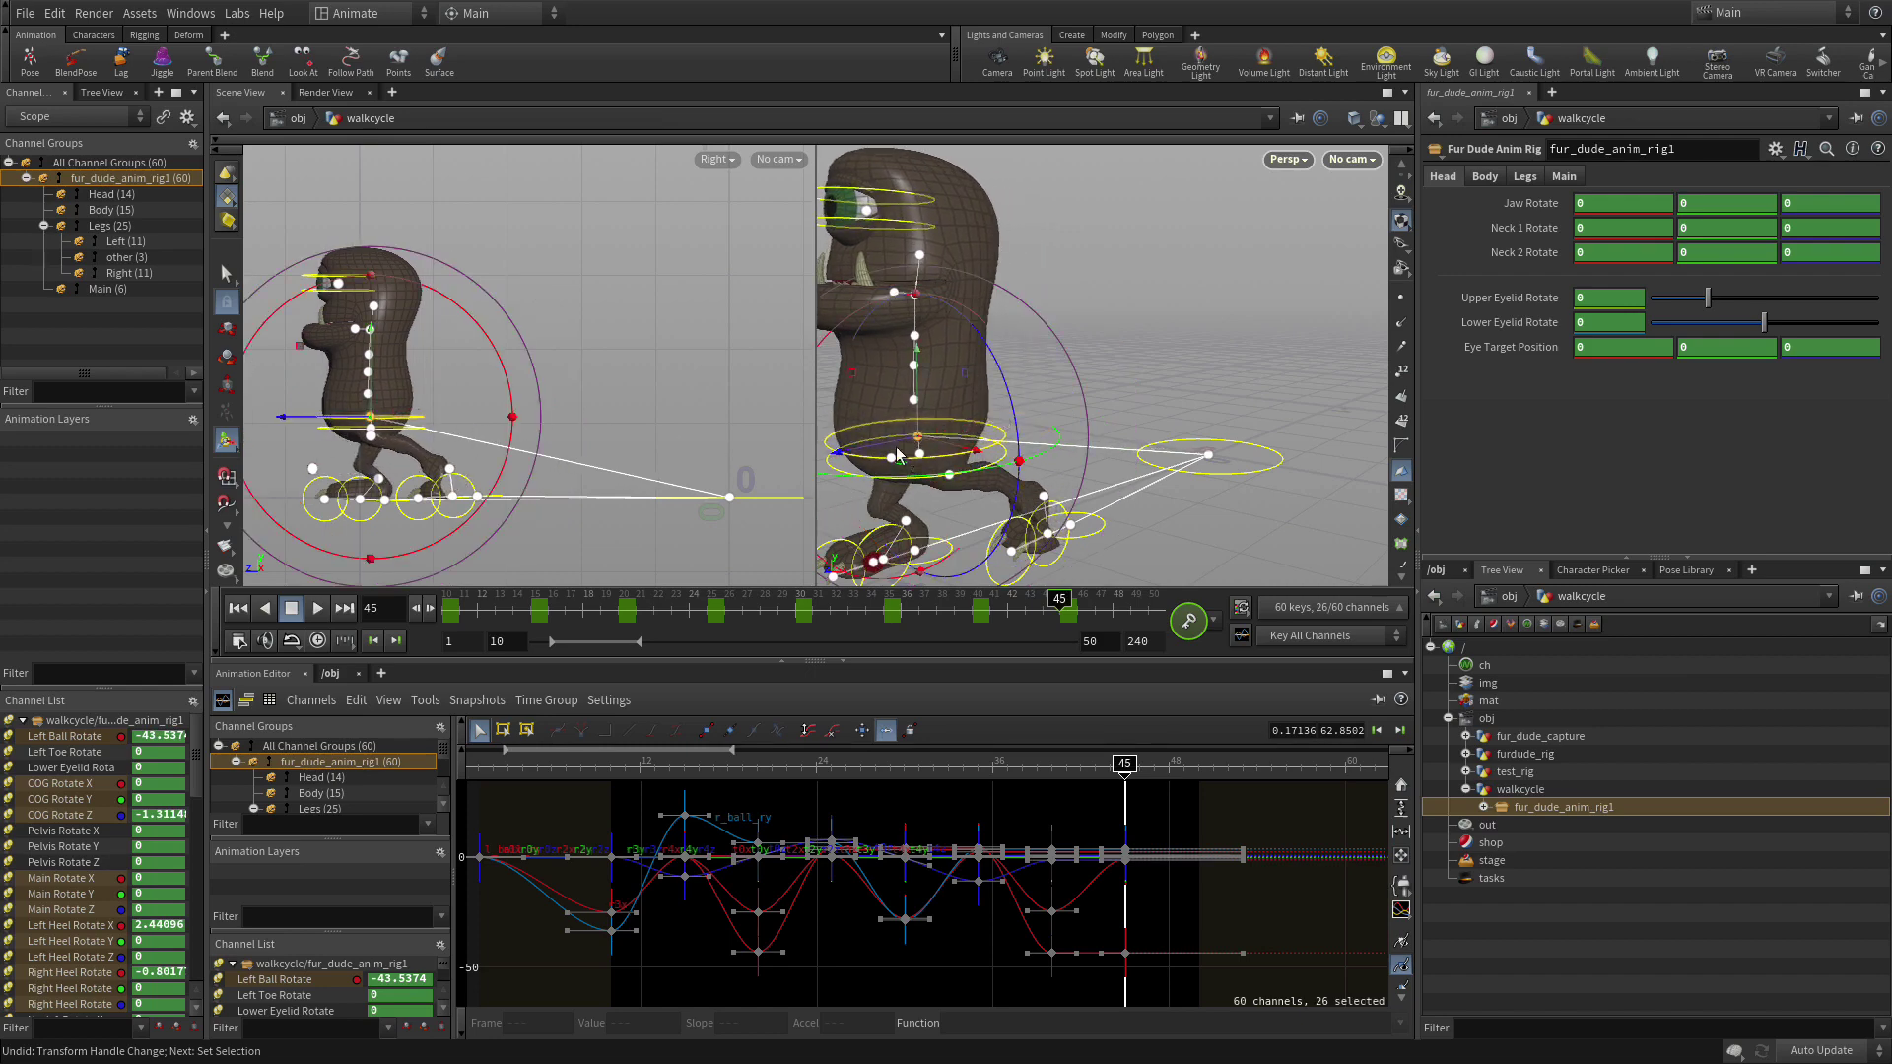
drag(1019, 433, 1007, 402)
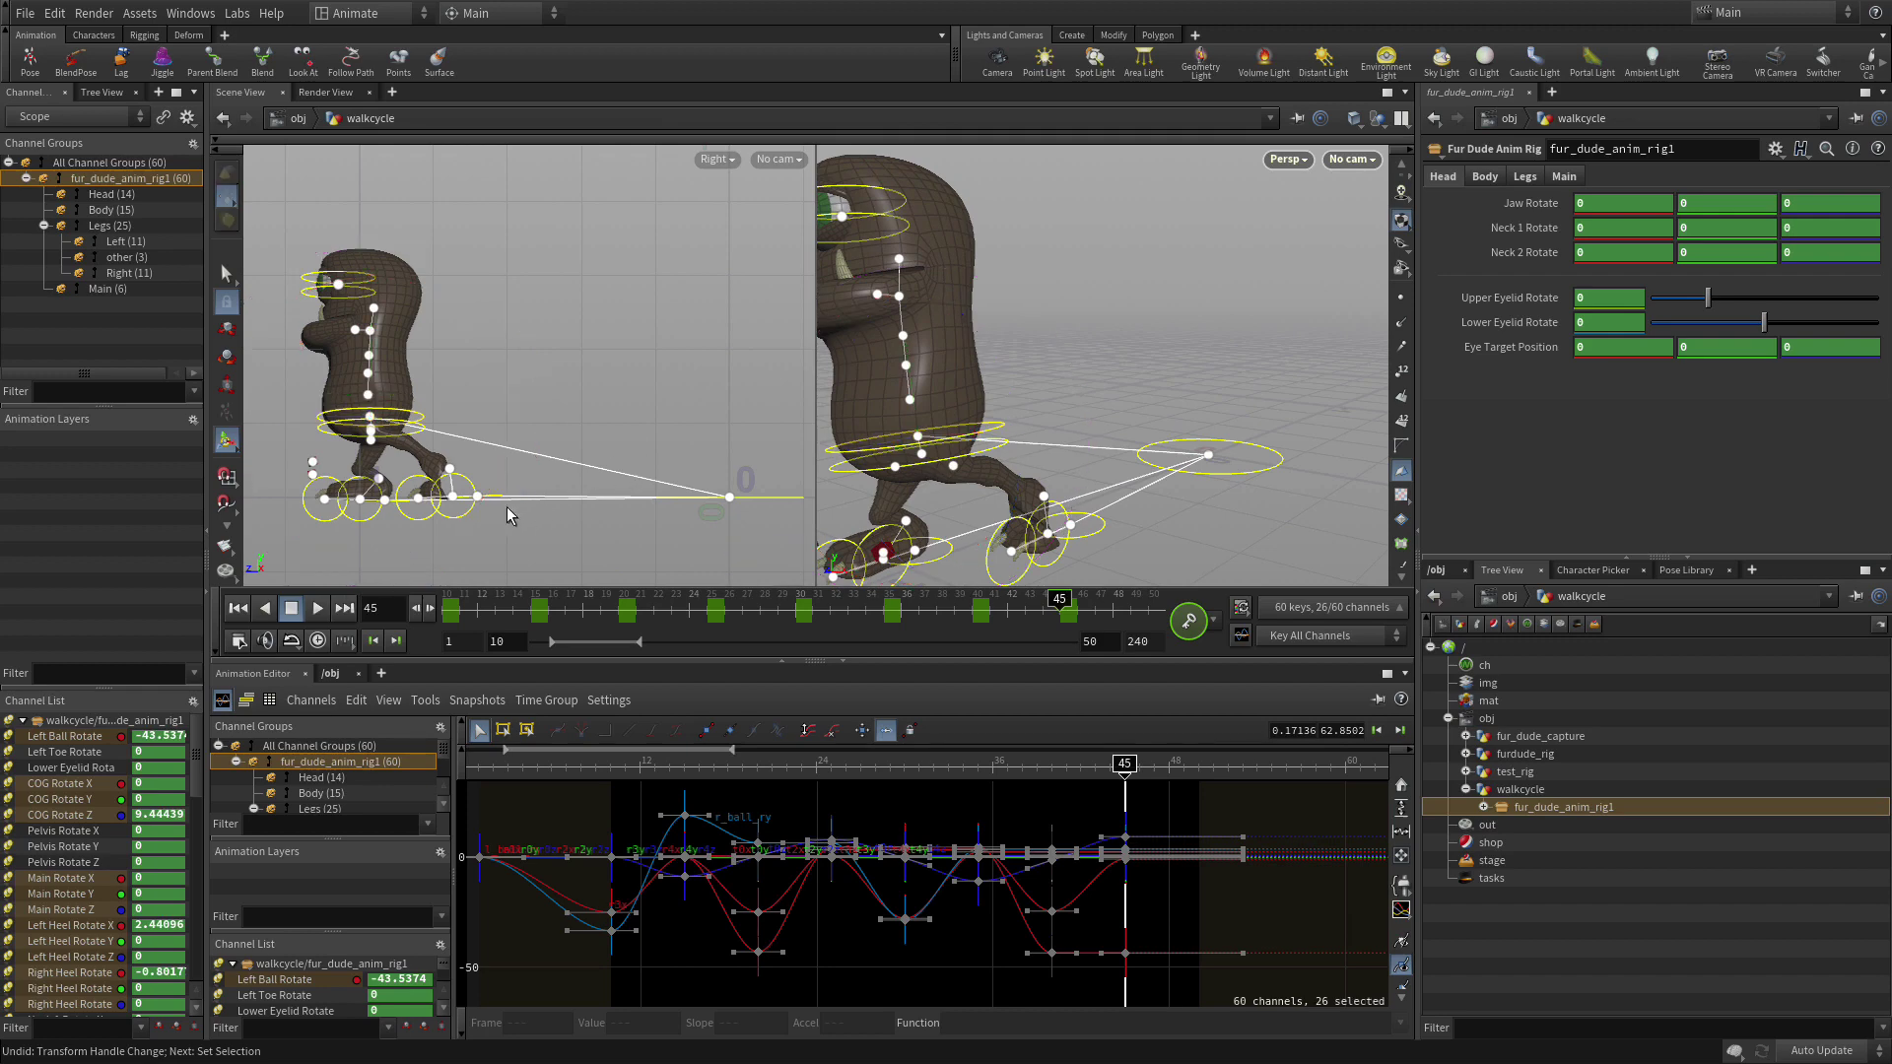
Lift the left heel slightly and bring the left foot forward beside the right foot for the frame 45 passing pose.
click(477, 501)
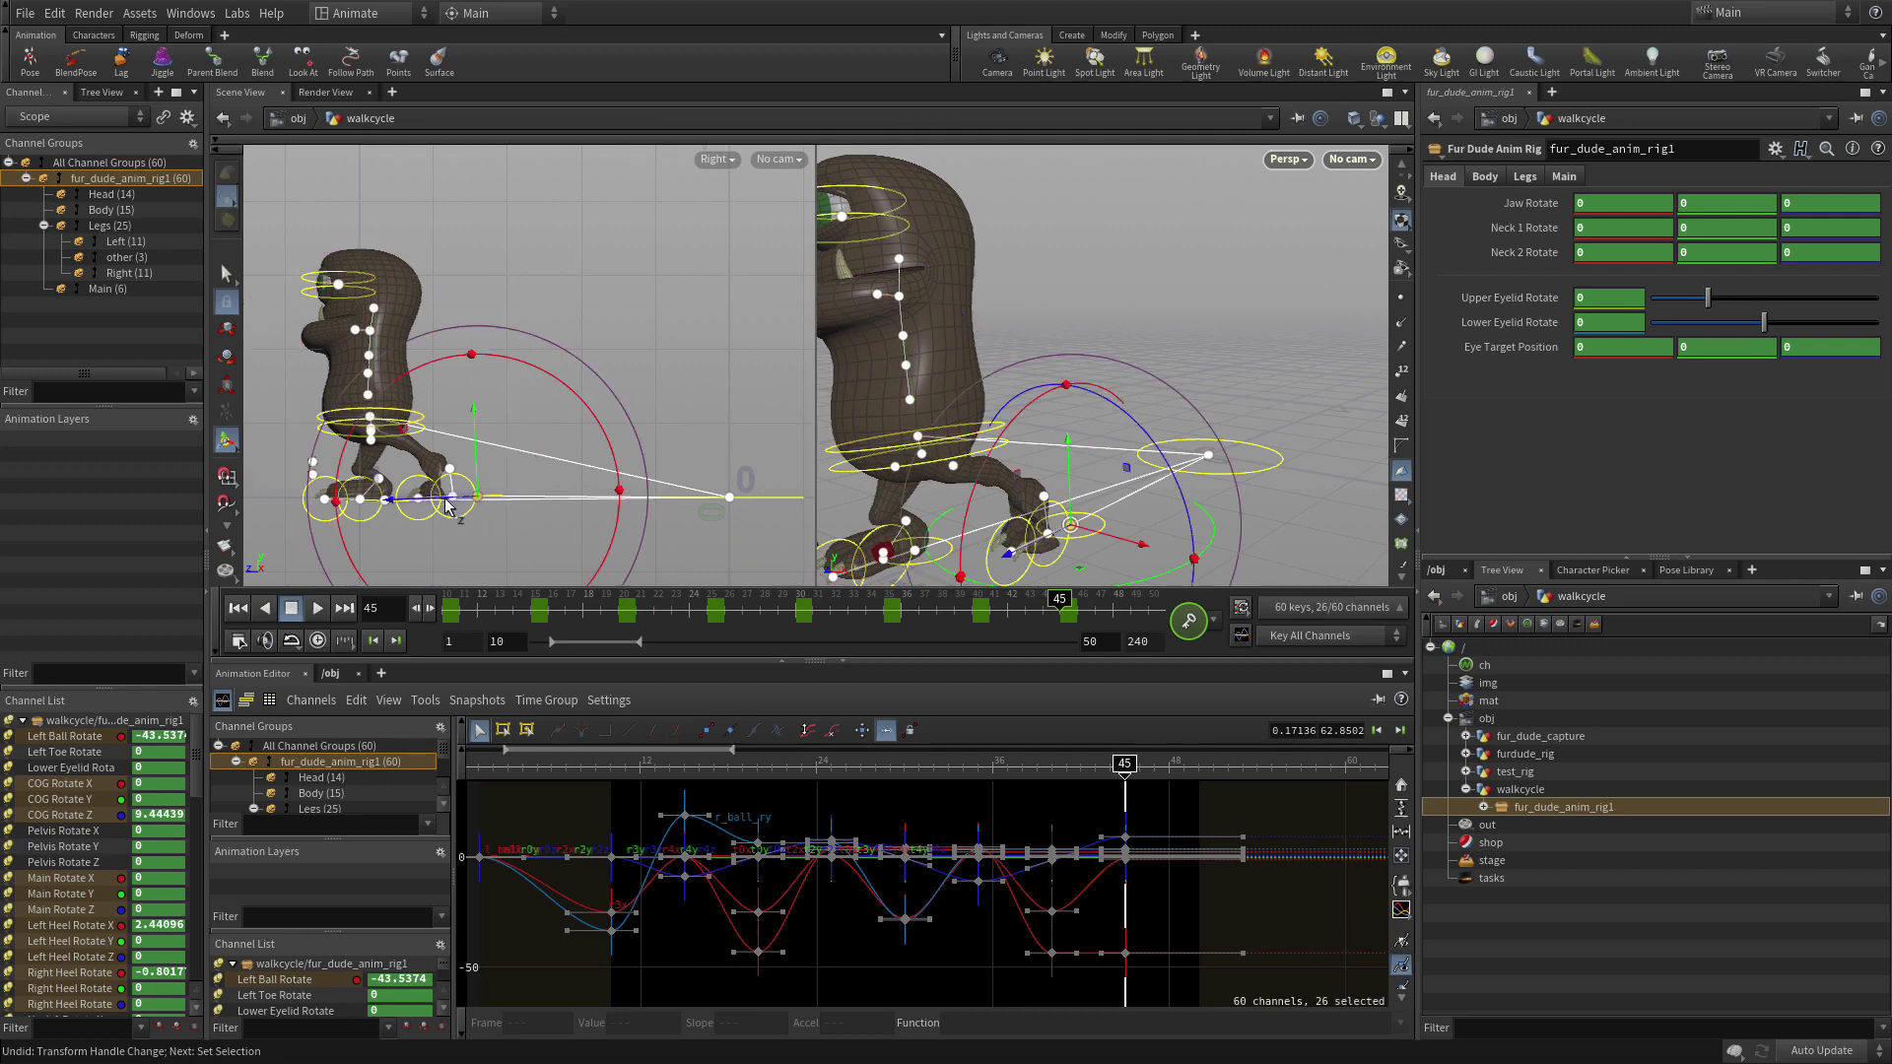
drag(477, 500, 387, 487)
click(589, 353)
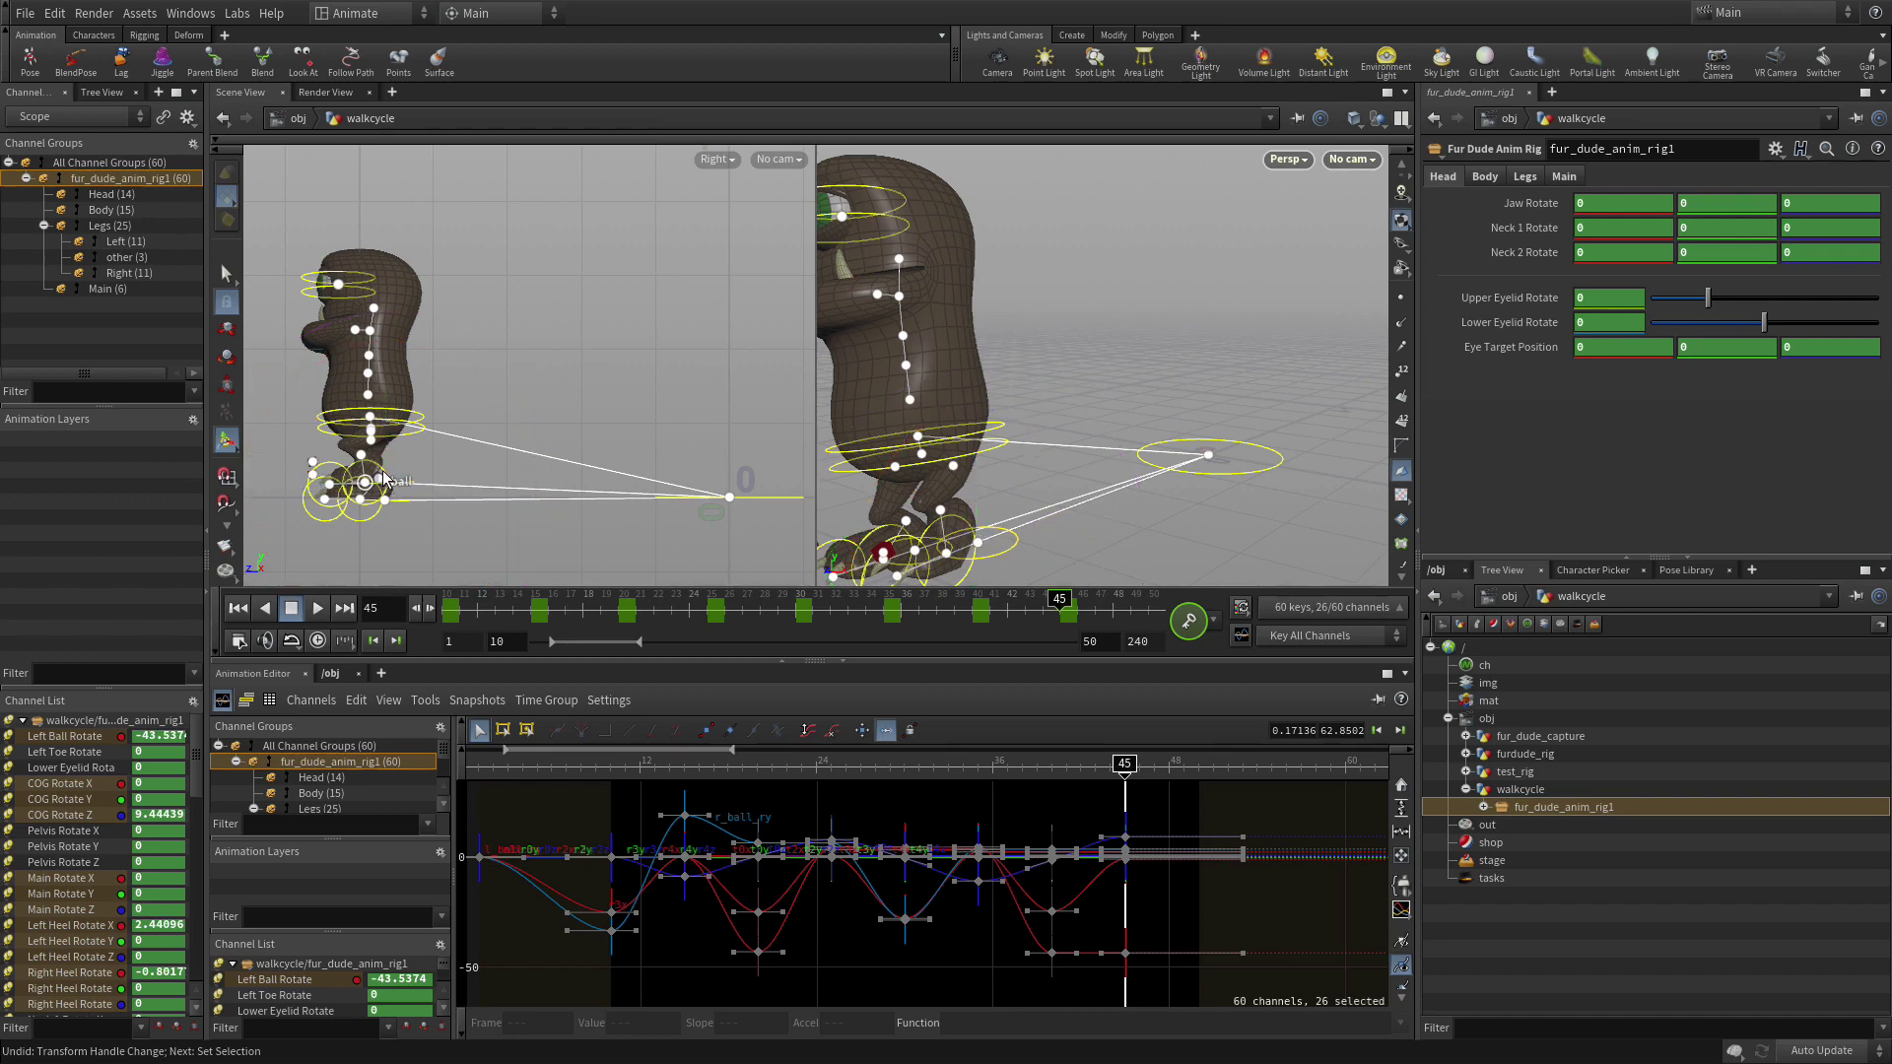
Rotate the left ball to about 6.49° in X and raise the COG slightly at frame 45.
click(365, 483)
drag(474, 398, 522, 508)
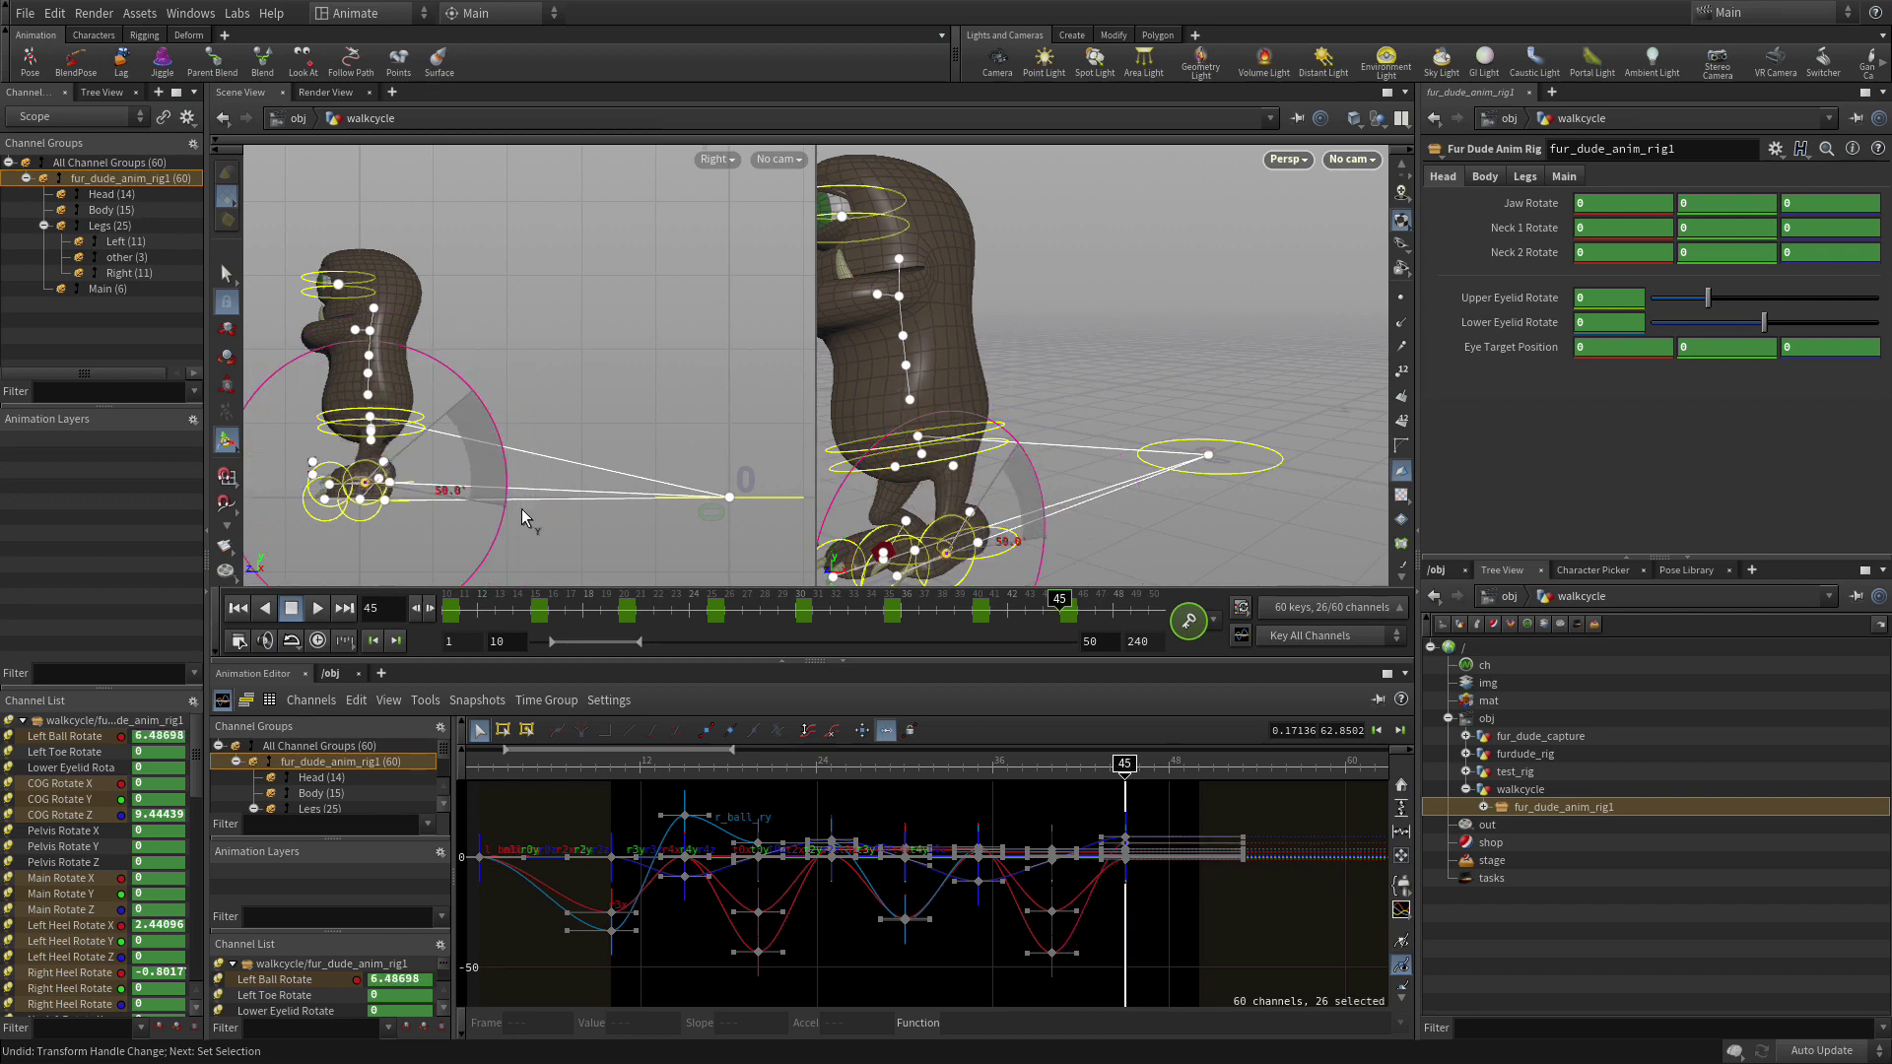
click(380, 412)
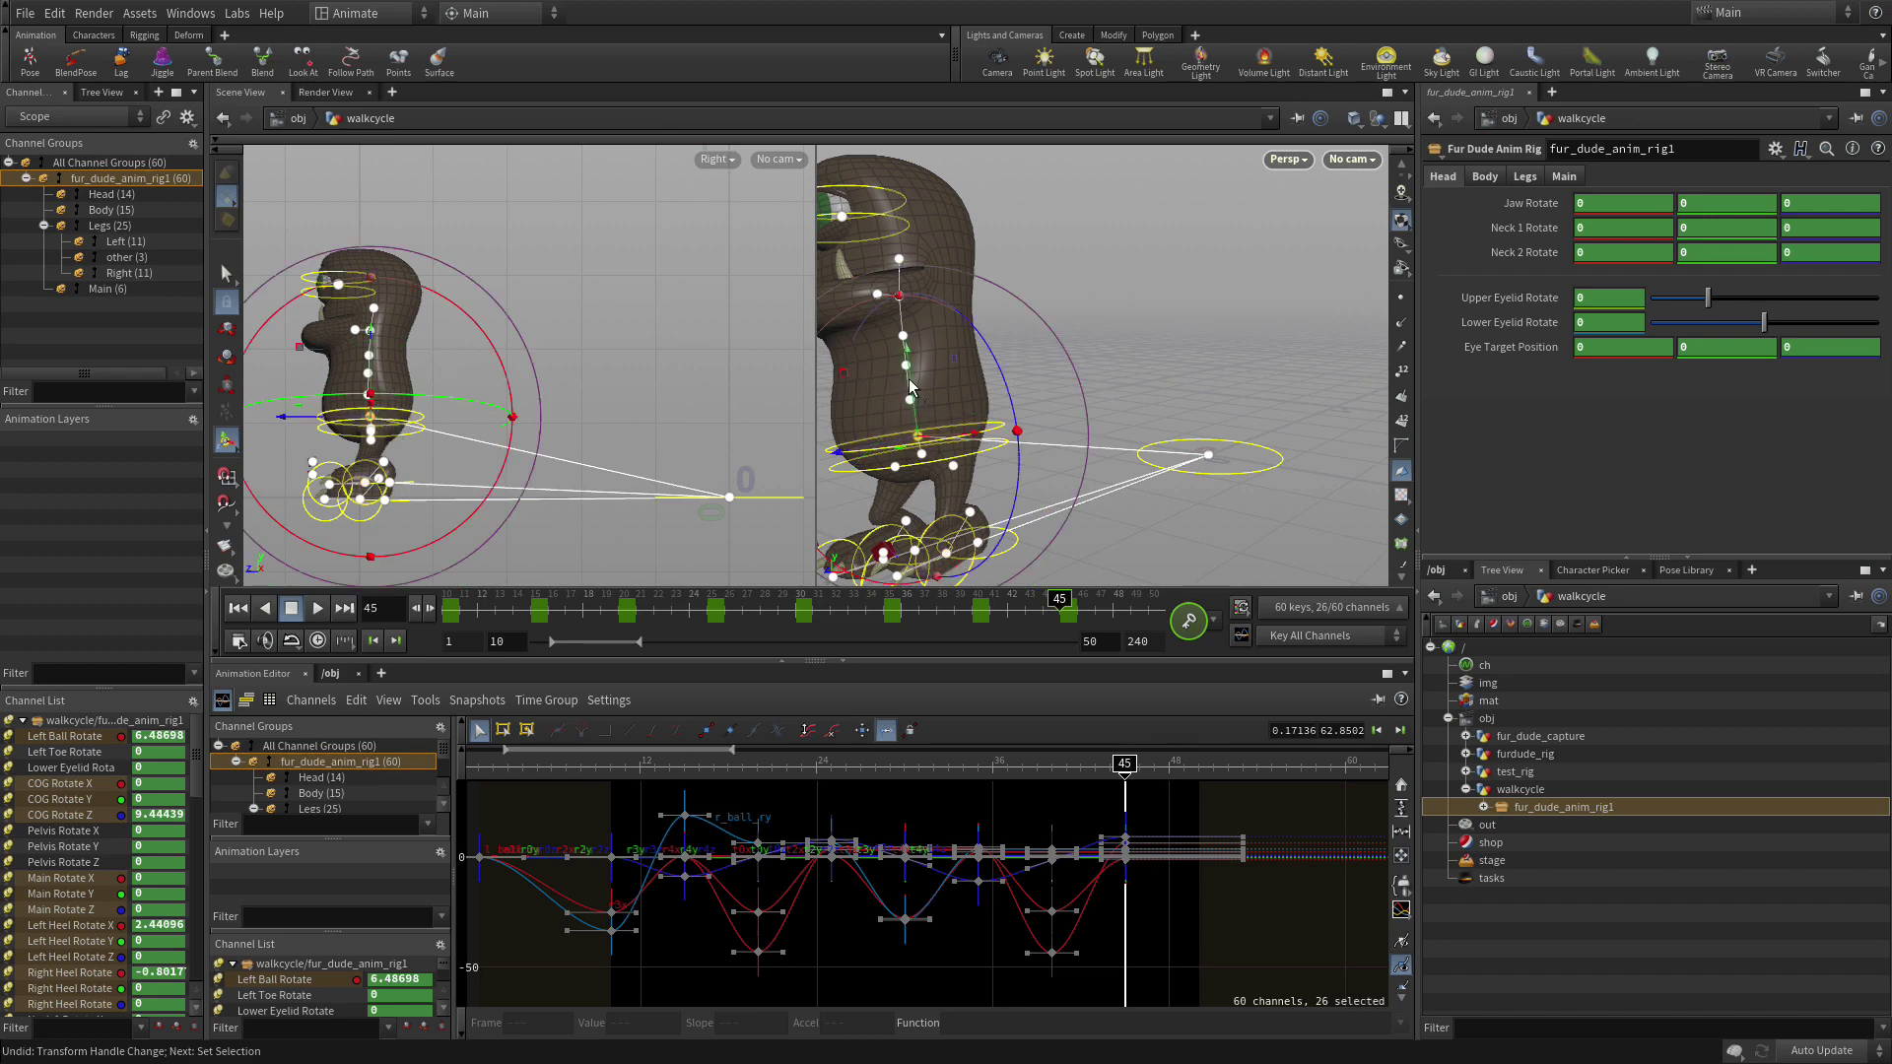
drag(908, 381, 908, 364)
alt+middle_drag(629, 370, 810, 345)
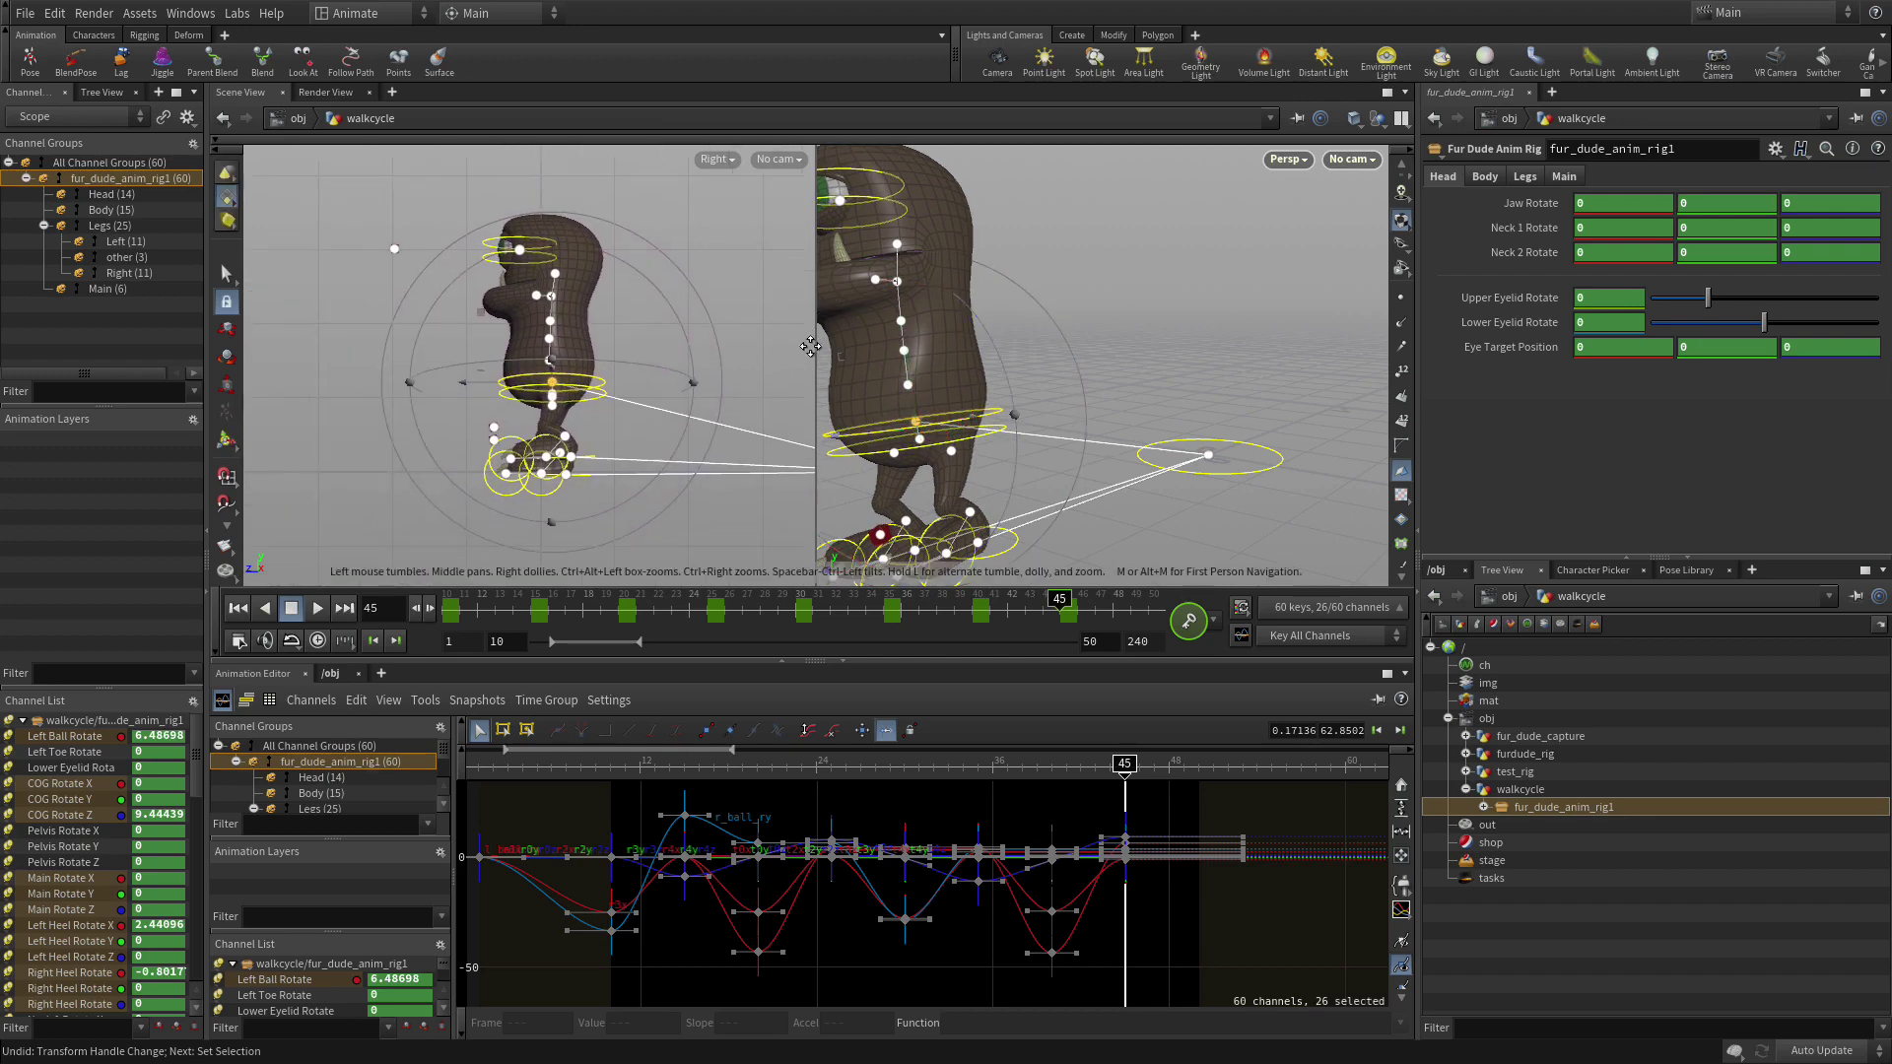
At frame 50, move the COG forward and slightly down, and rotate it to about -0.82° in Z.
key(r)
drag(1124, 764, 1179, 754)
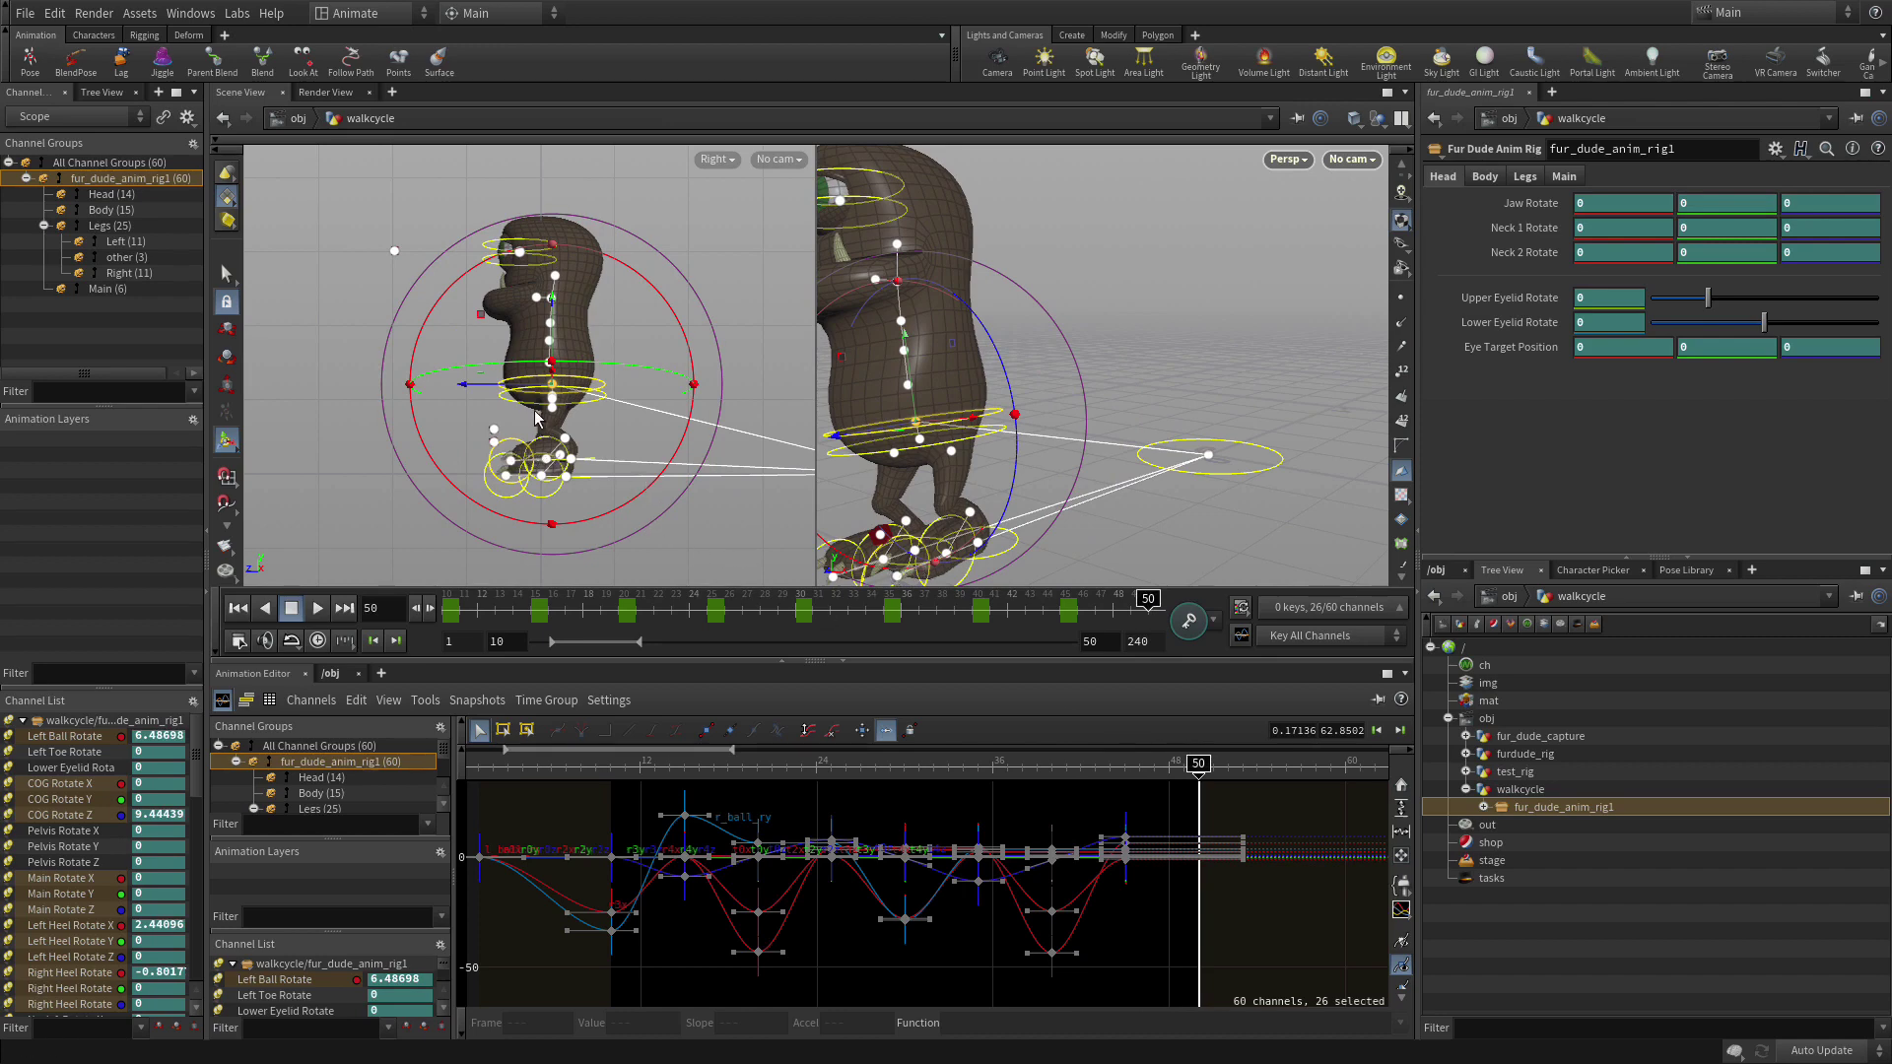
key(k)
mouse_move(512, 392)
mouse_down()
mouse_move(471, 404)
mouse_move(501, 376)
mouse_up()
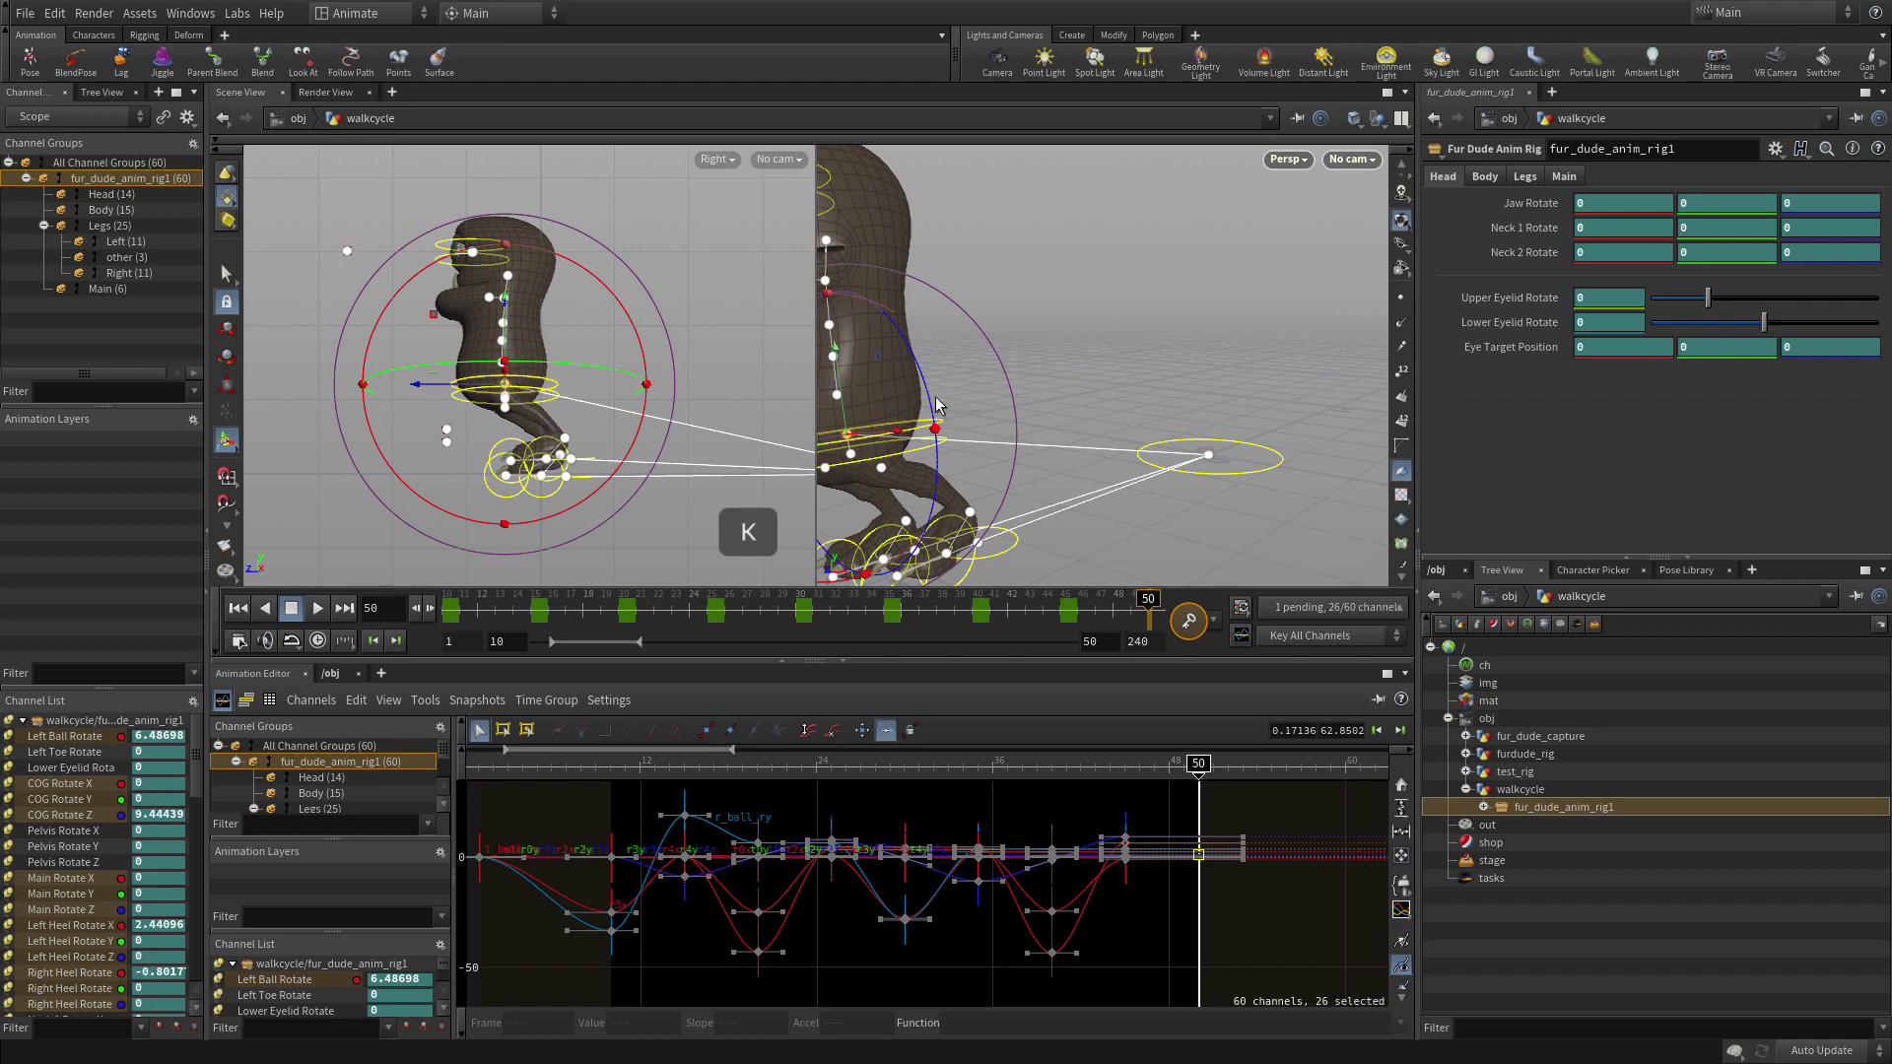
drag(937, 405, 932, 422)
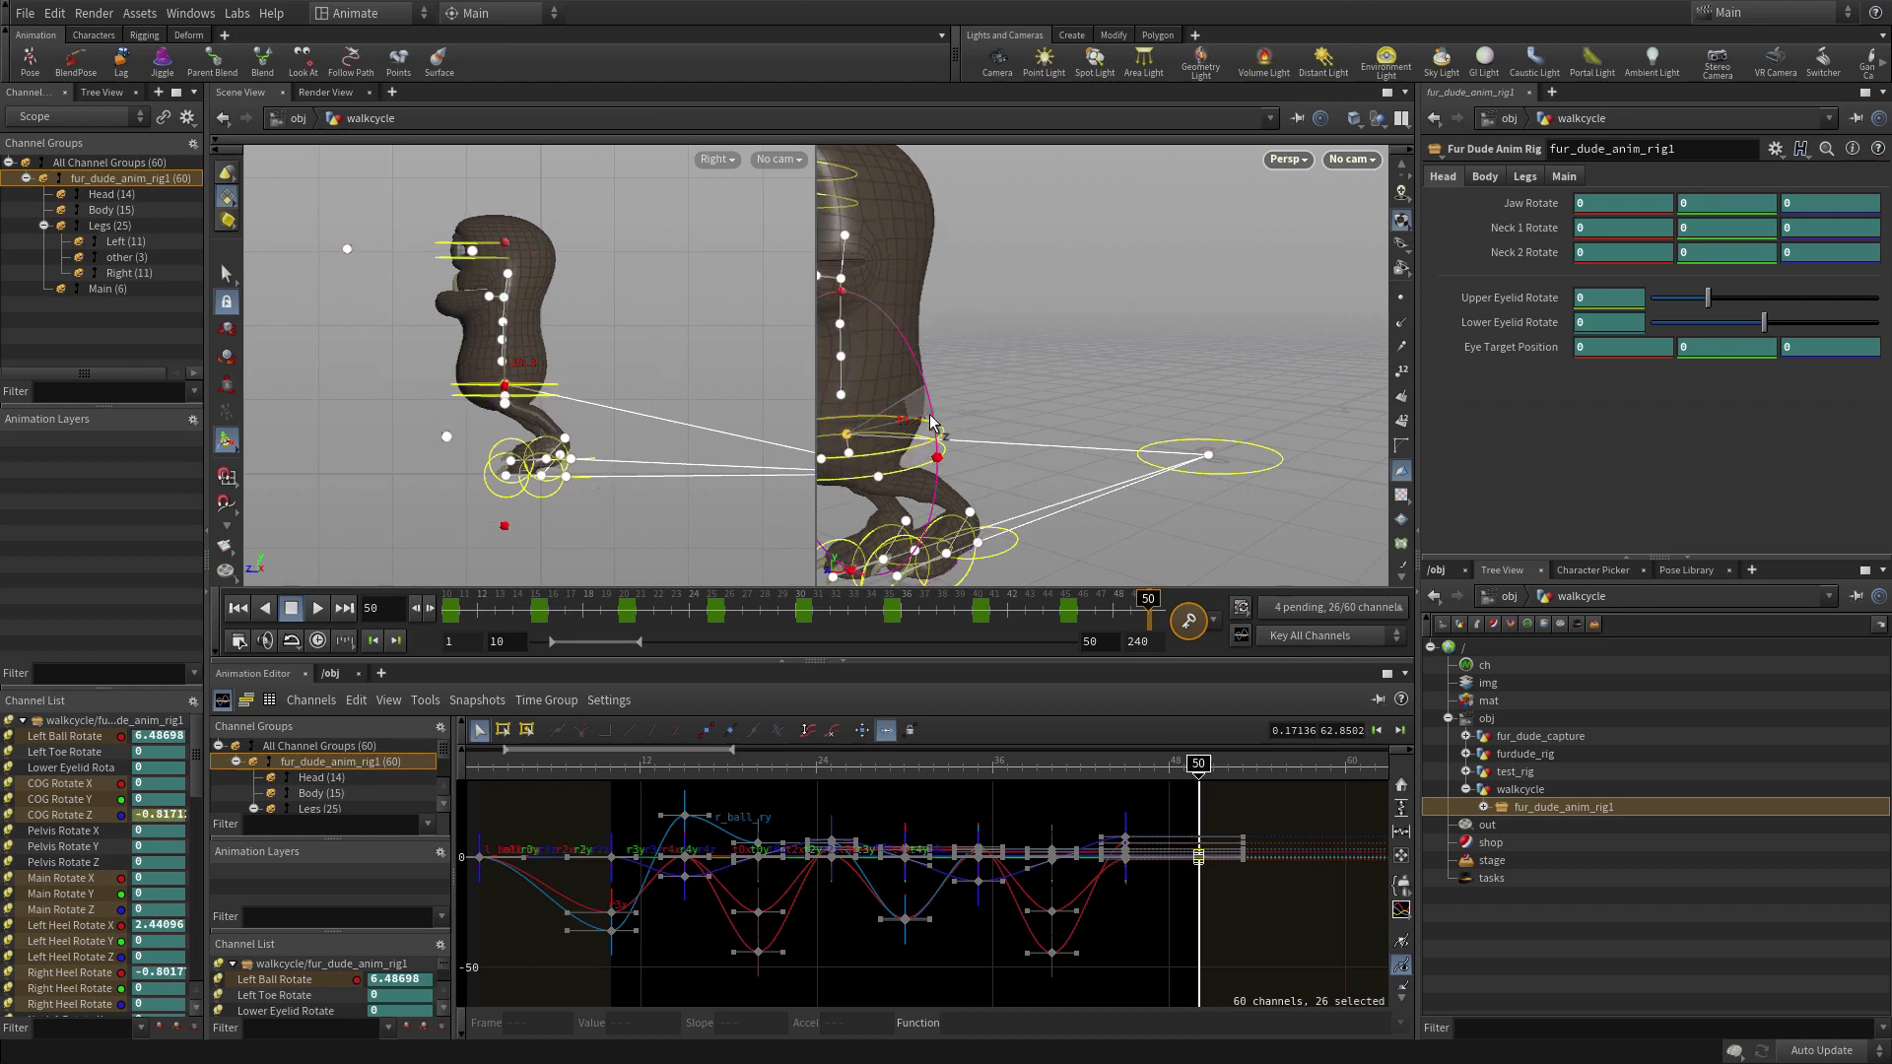
click(504, 328)
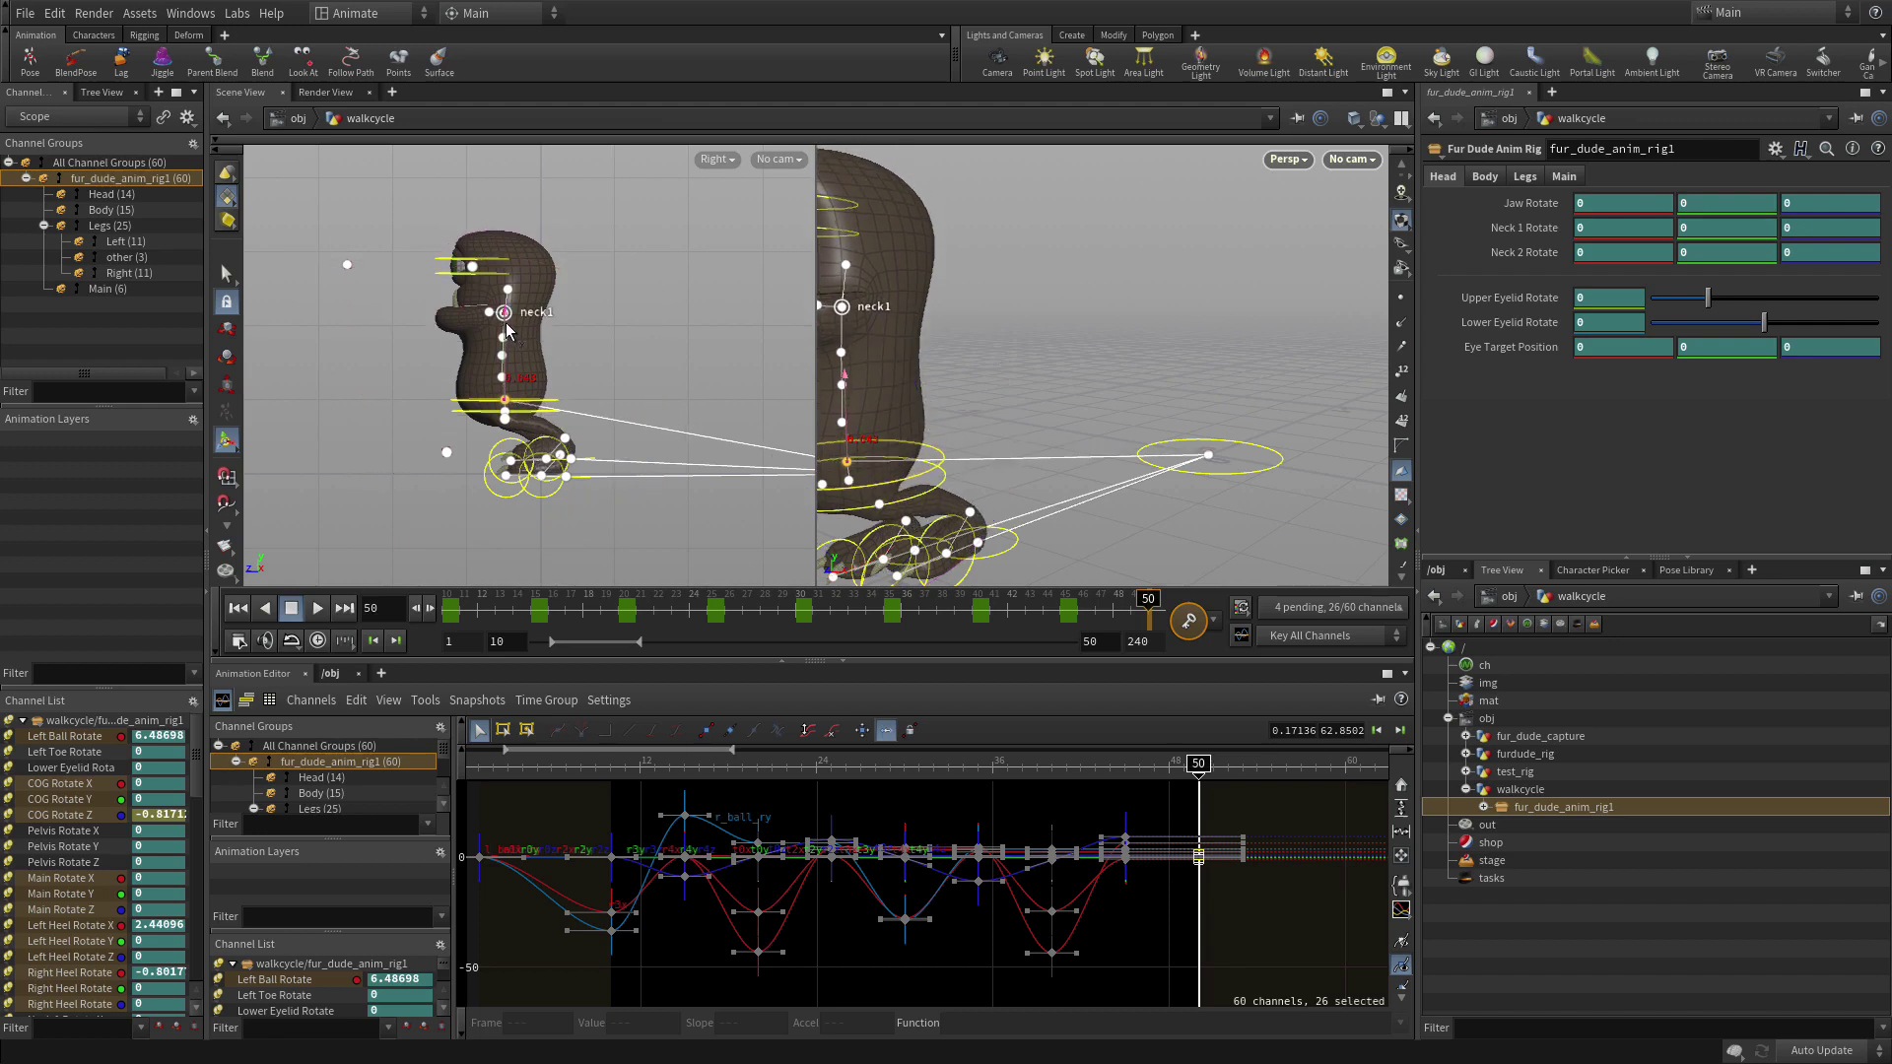
drag(506, 325, 506, 320)
key(ctrl+z)
Bring the left foot forward ahead of the body at frame 50 and rotate its heel to about -29.69° in X.
alt+drag(1054, 532, 1049, 452)
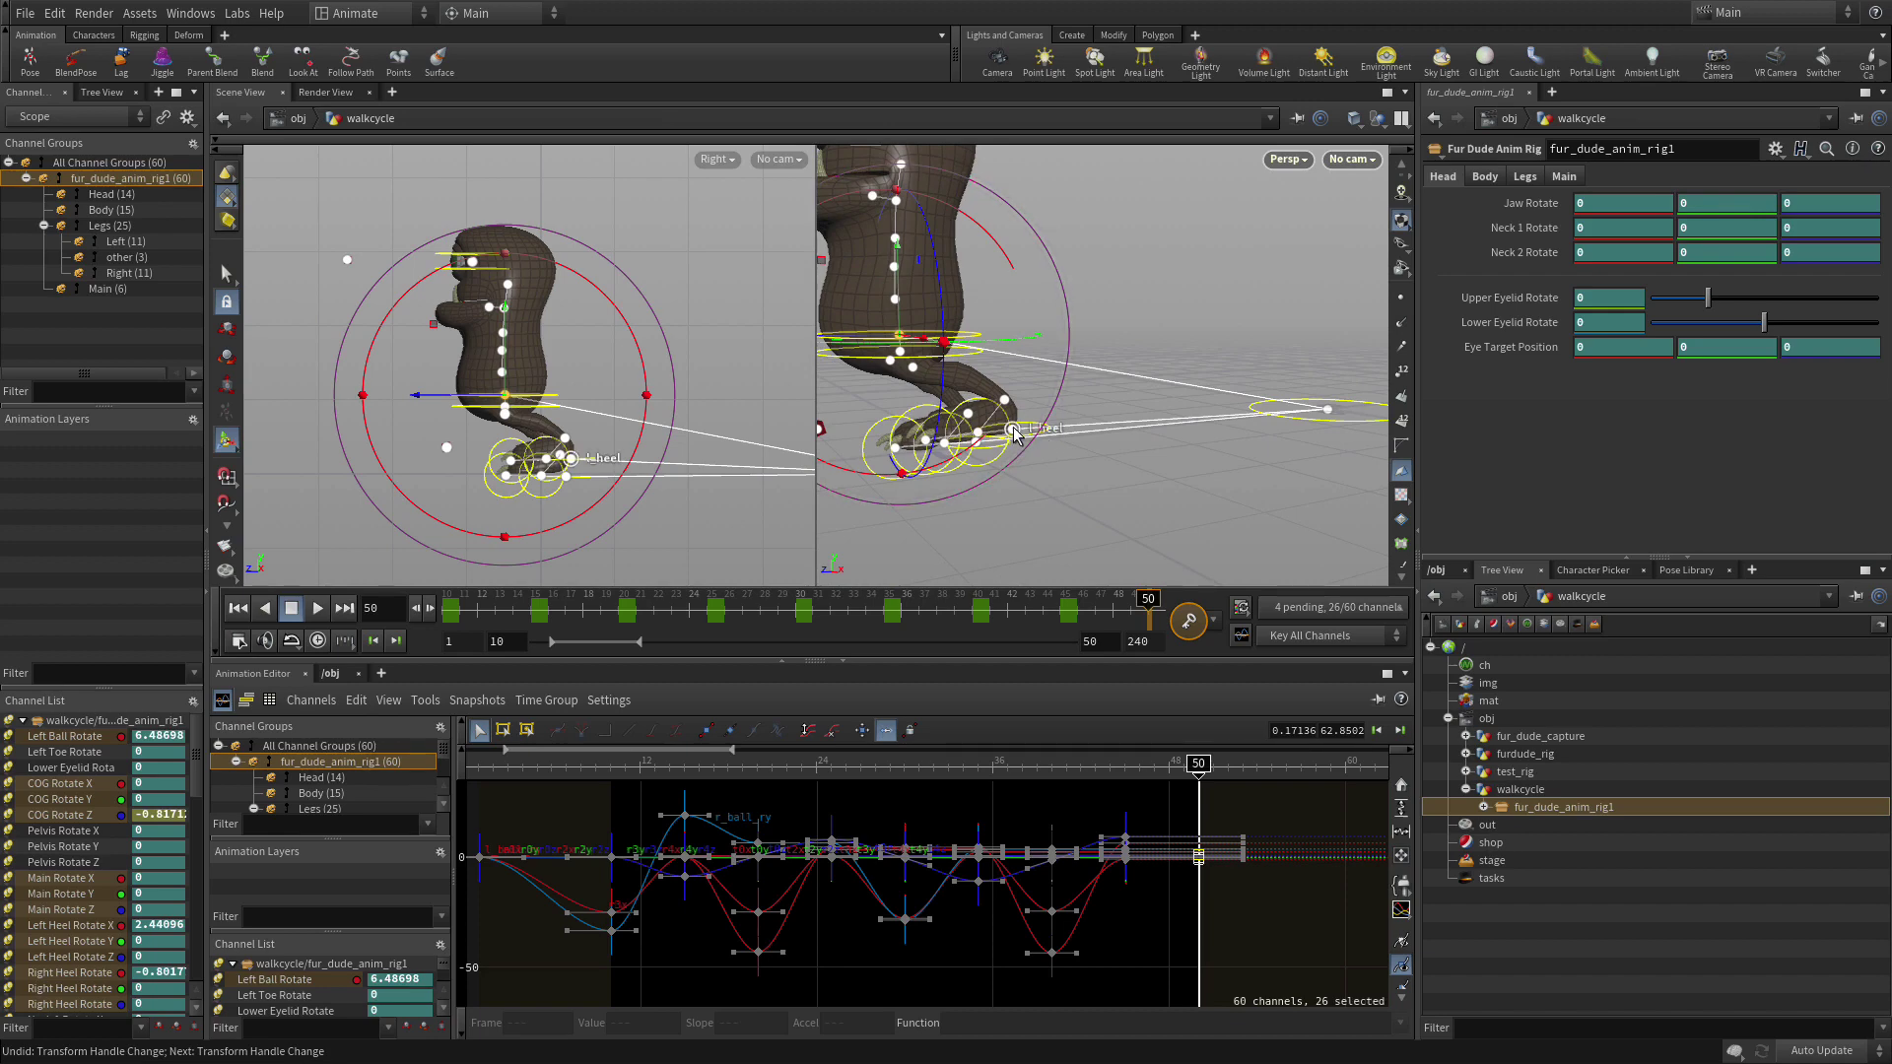
click(1015, 433)
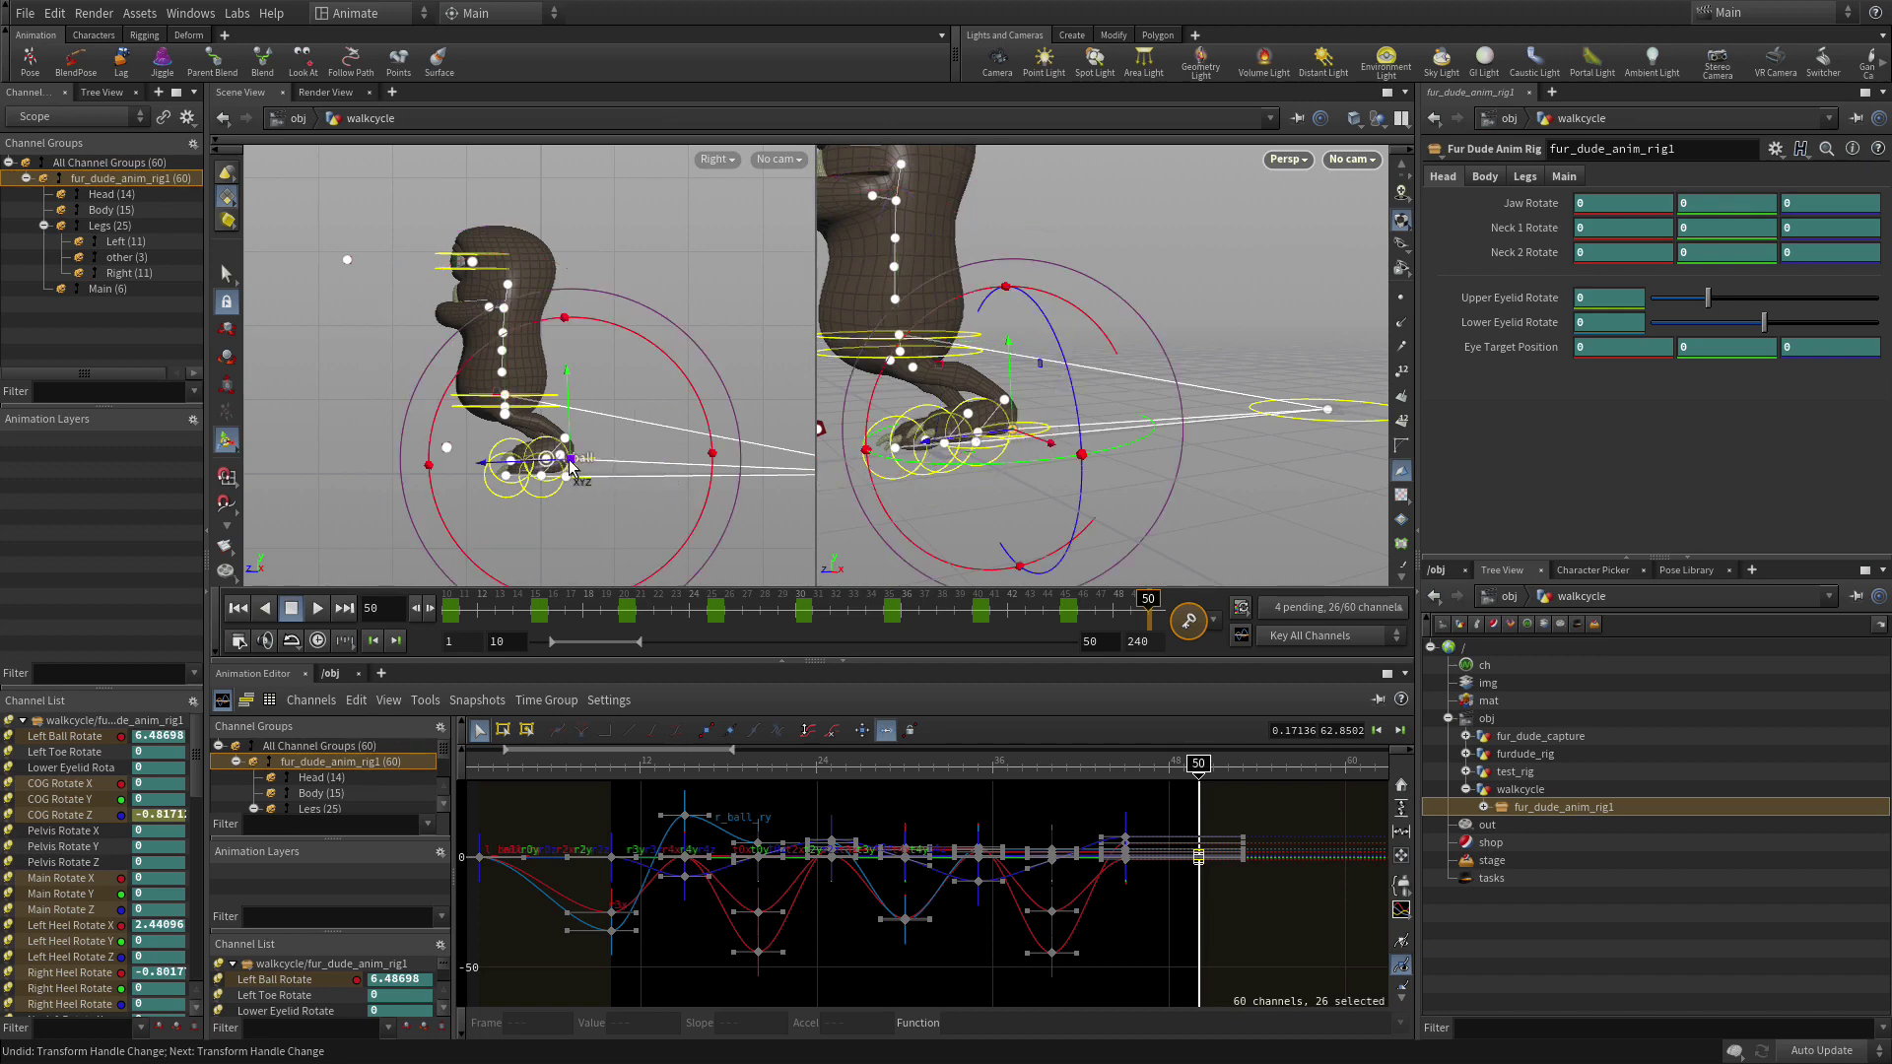
drag(571, 466, 476, 482)
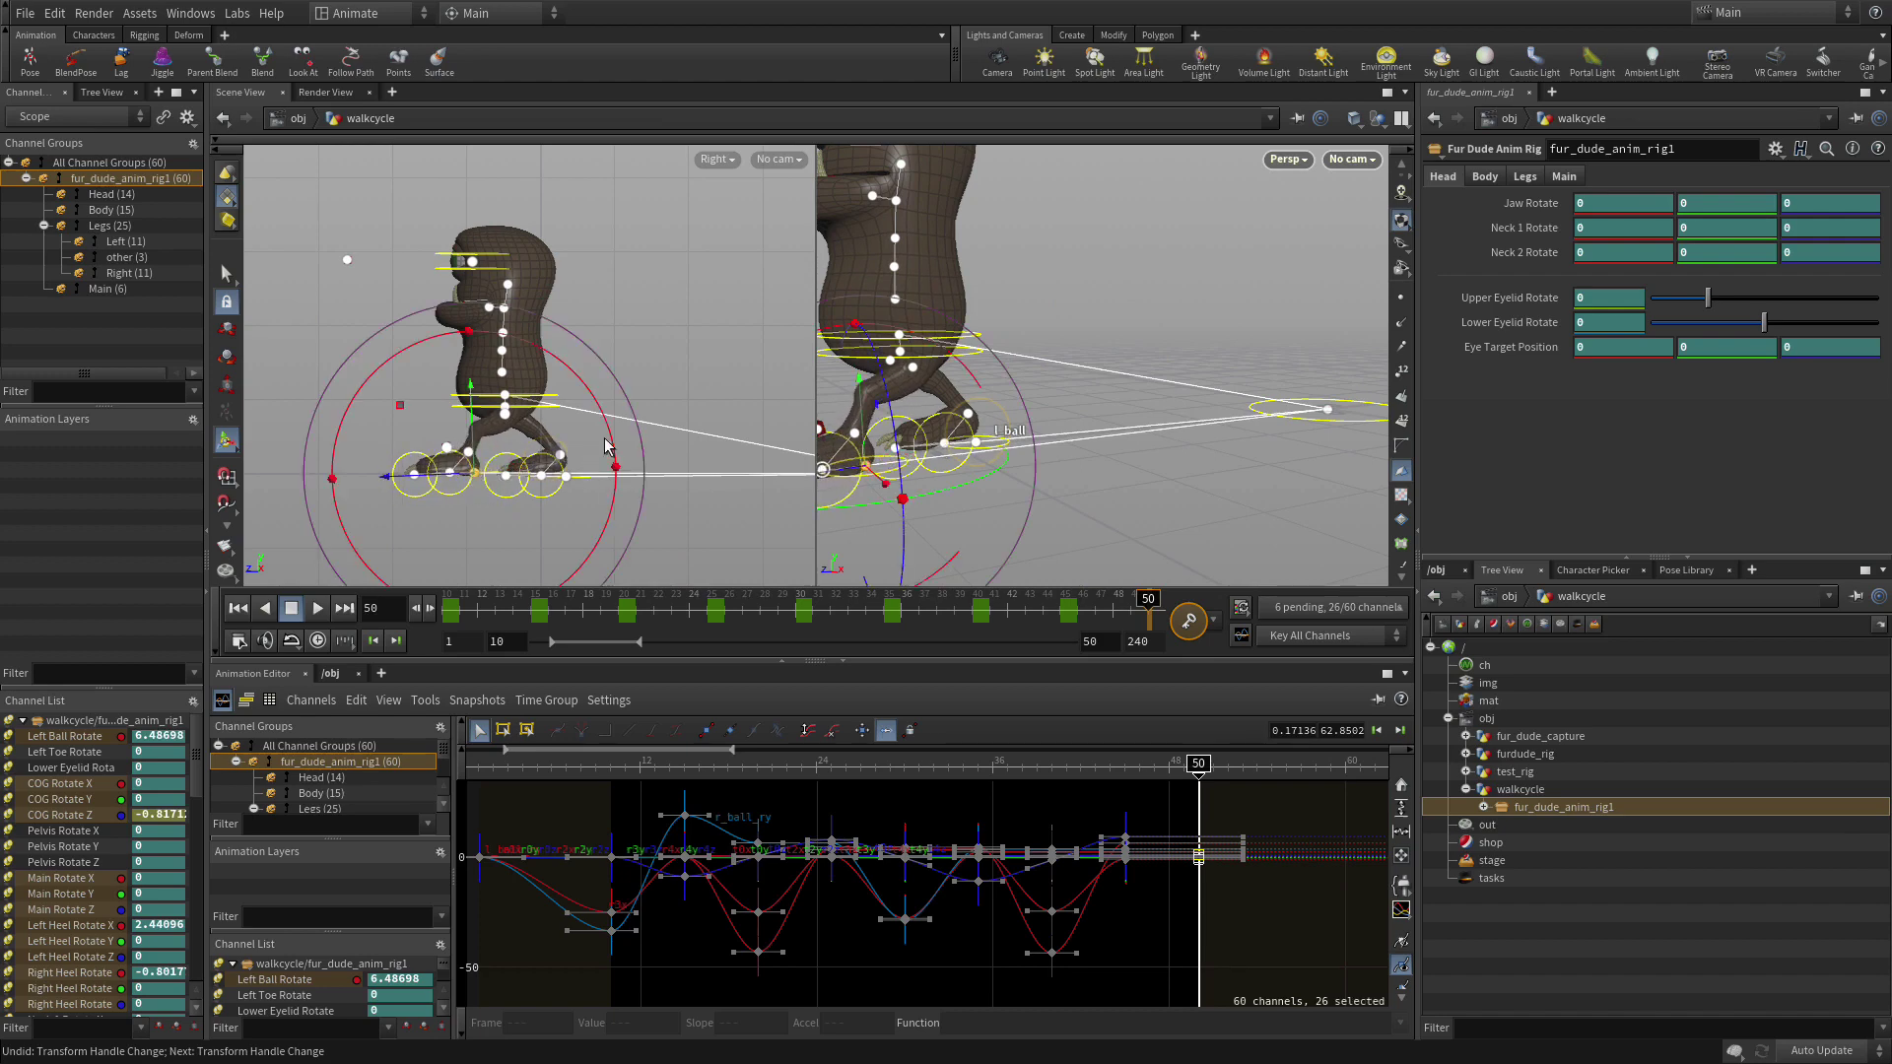
drag(608, 438, 630, 511)
click(681, 375)
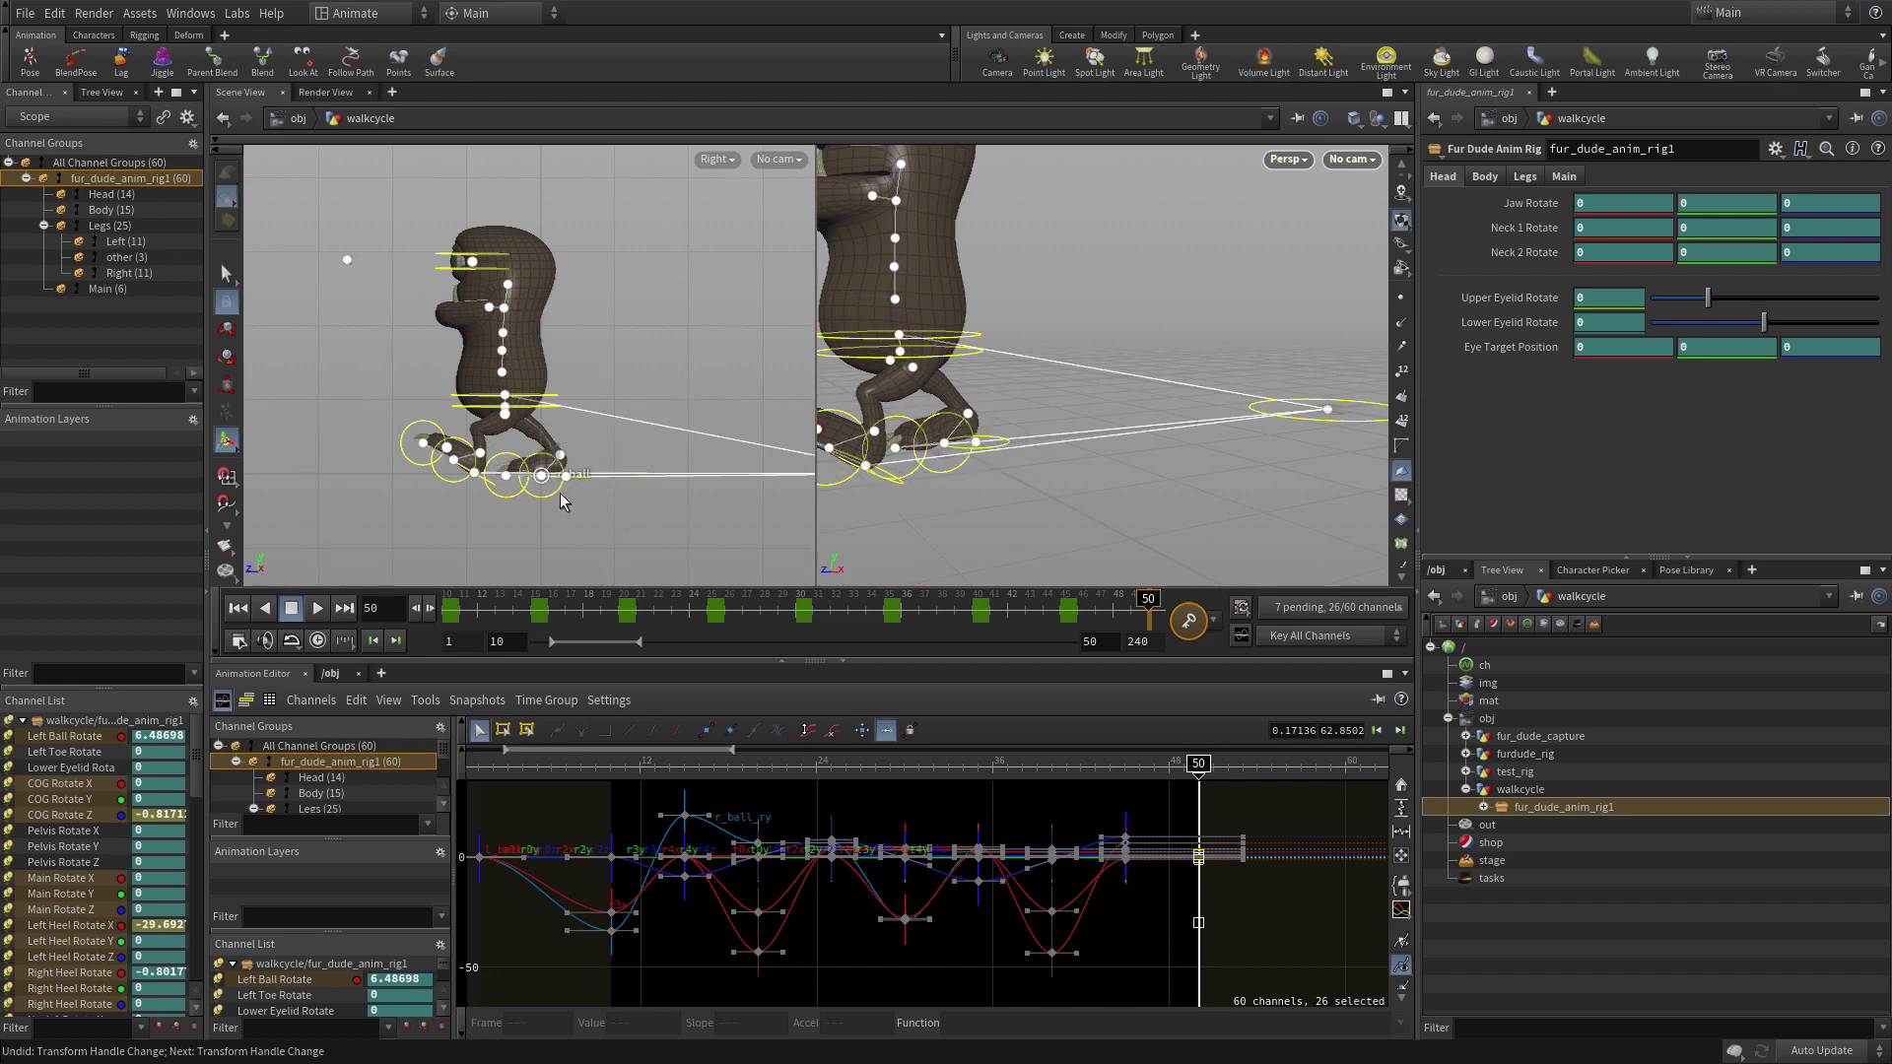
Rotate the right ball to lift the trailing heel and keyframe all channels at frame 50.
click(560, 500)
drag(680, 459, 635, 352)
click(676, 277)
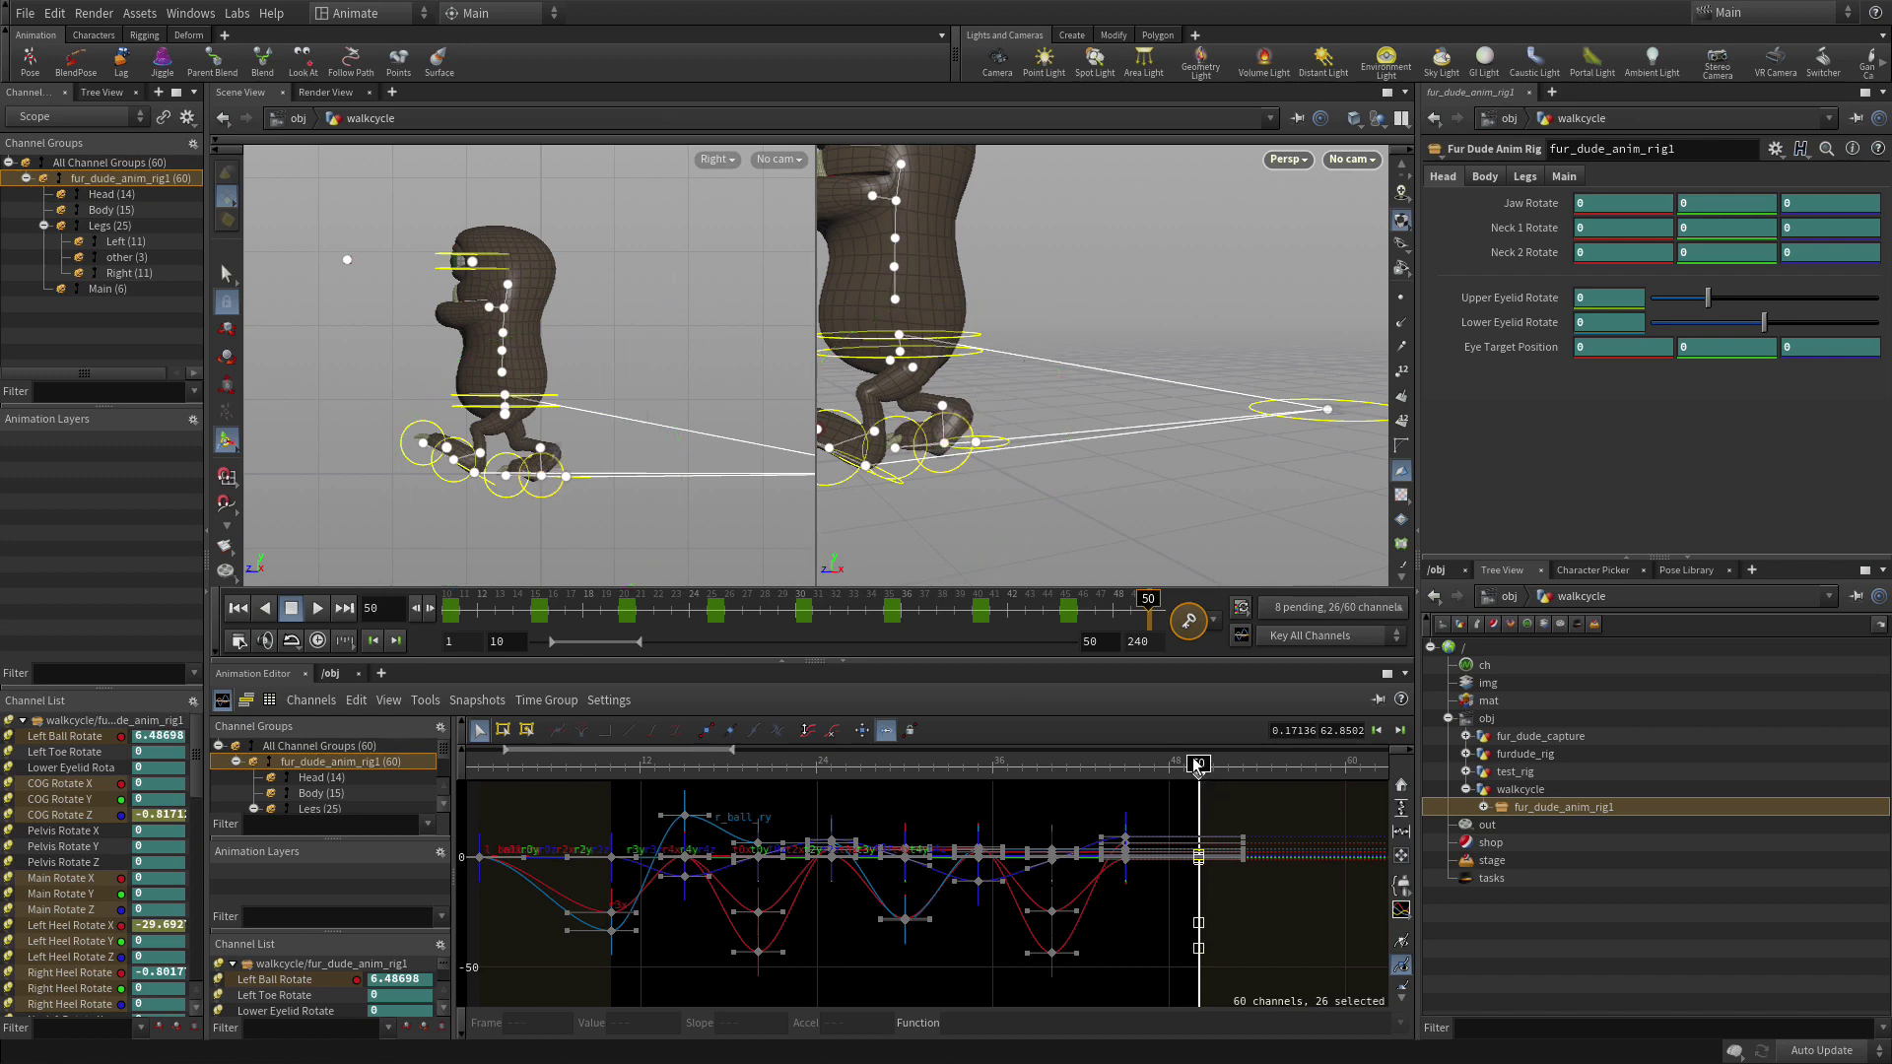
key(k)
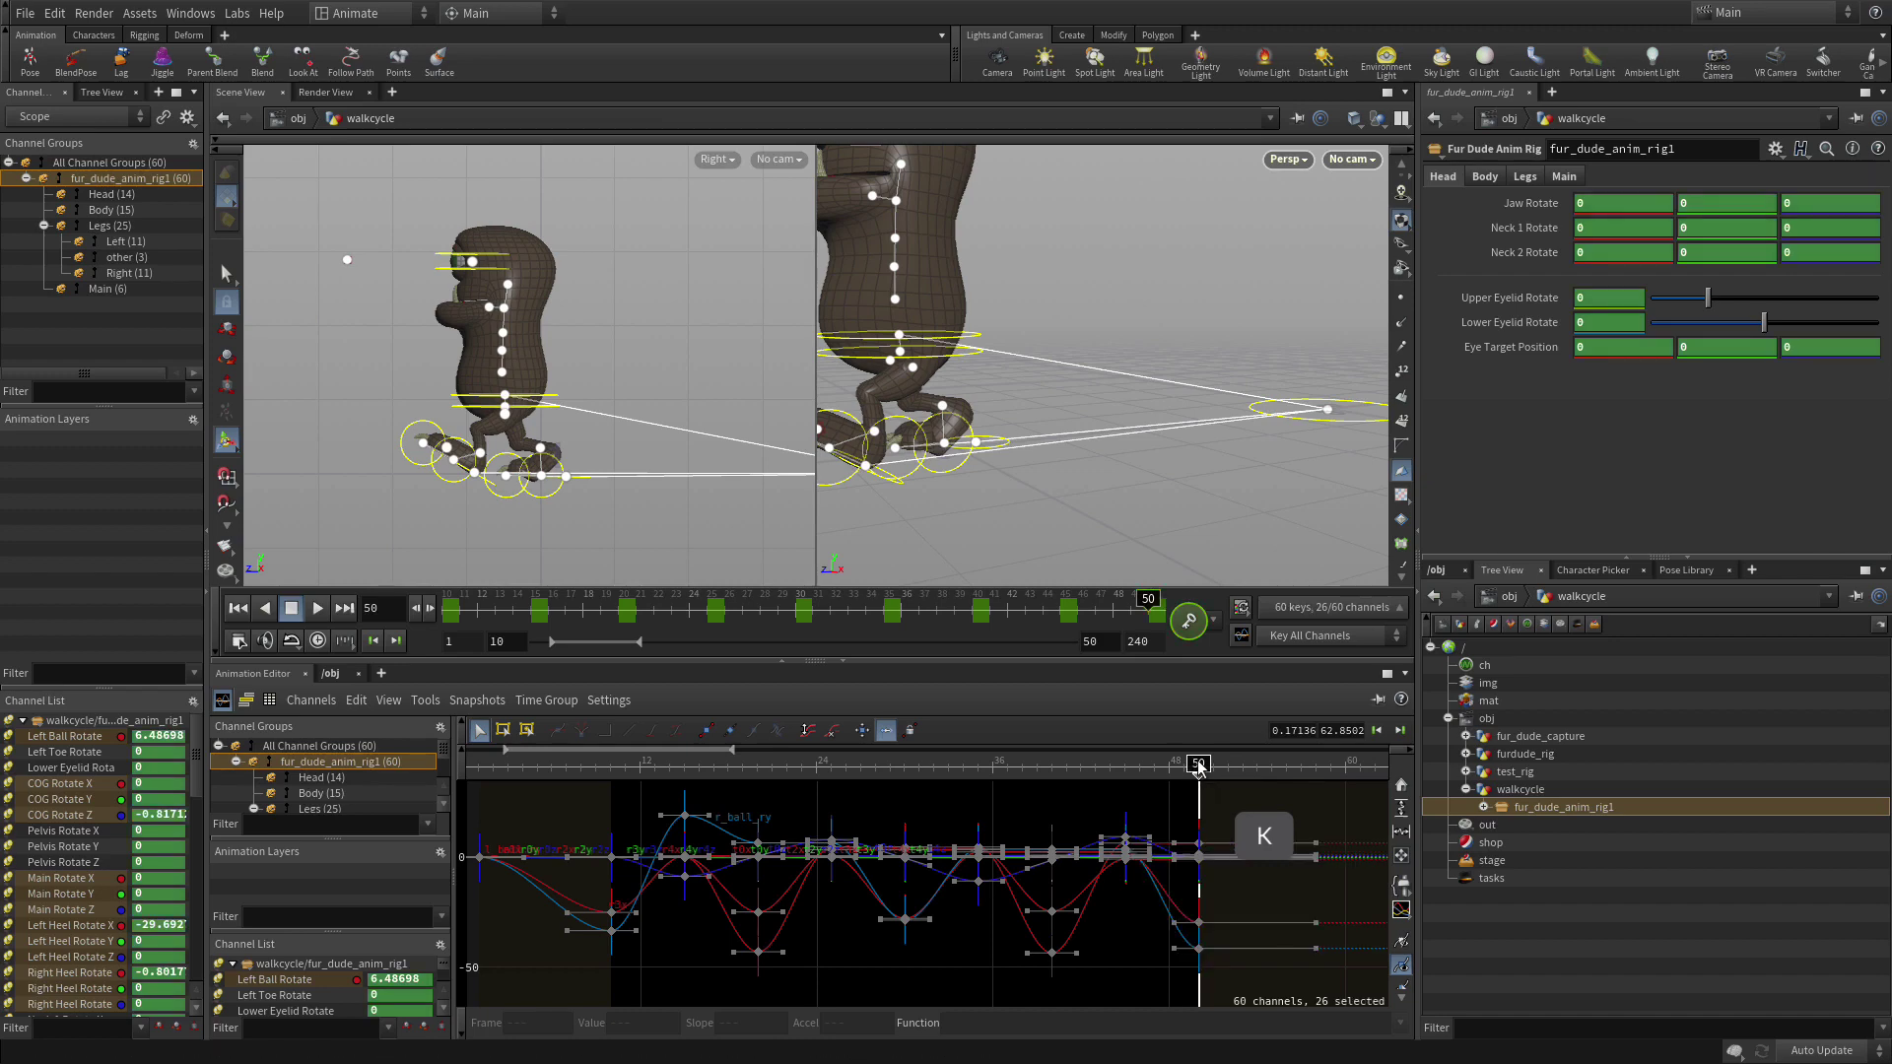
Scrub back to frame 29 and inspect the in-between pose in a single perspective view.
drag(1198, 767, 887, 701)
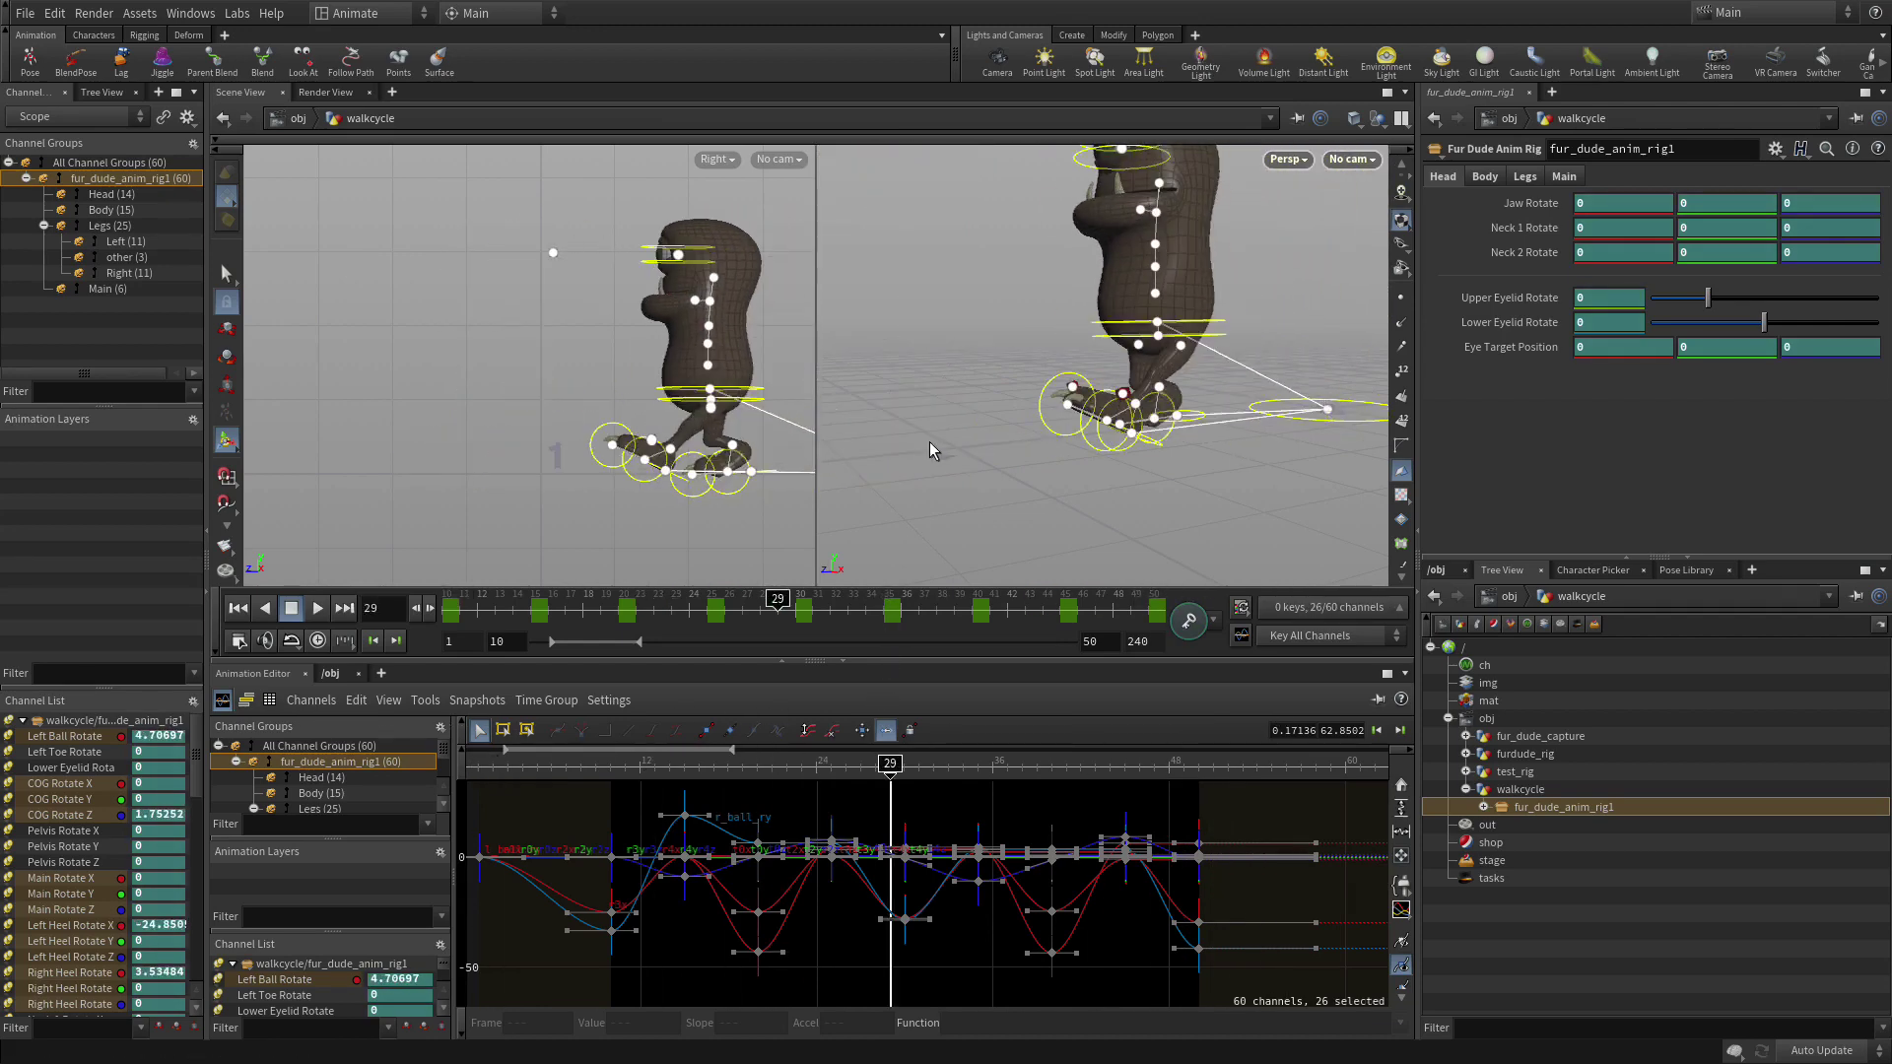
key(space+b)
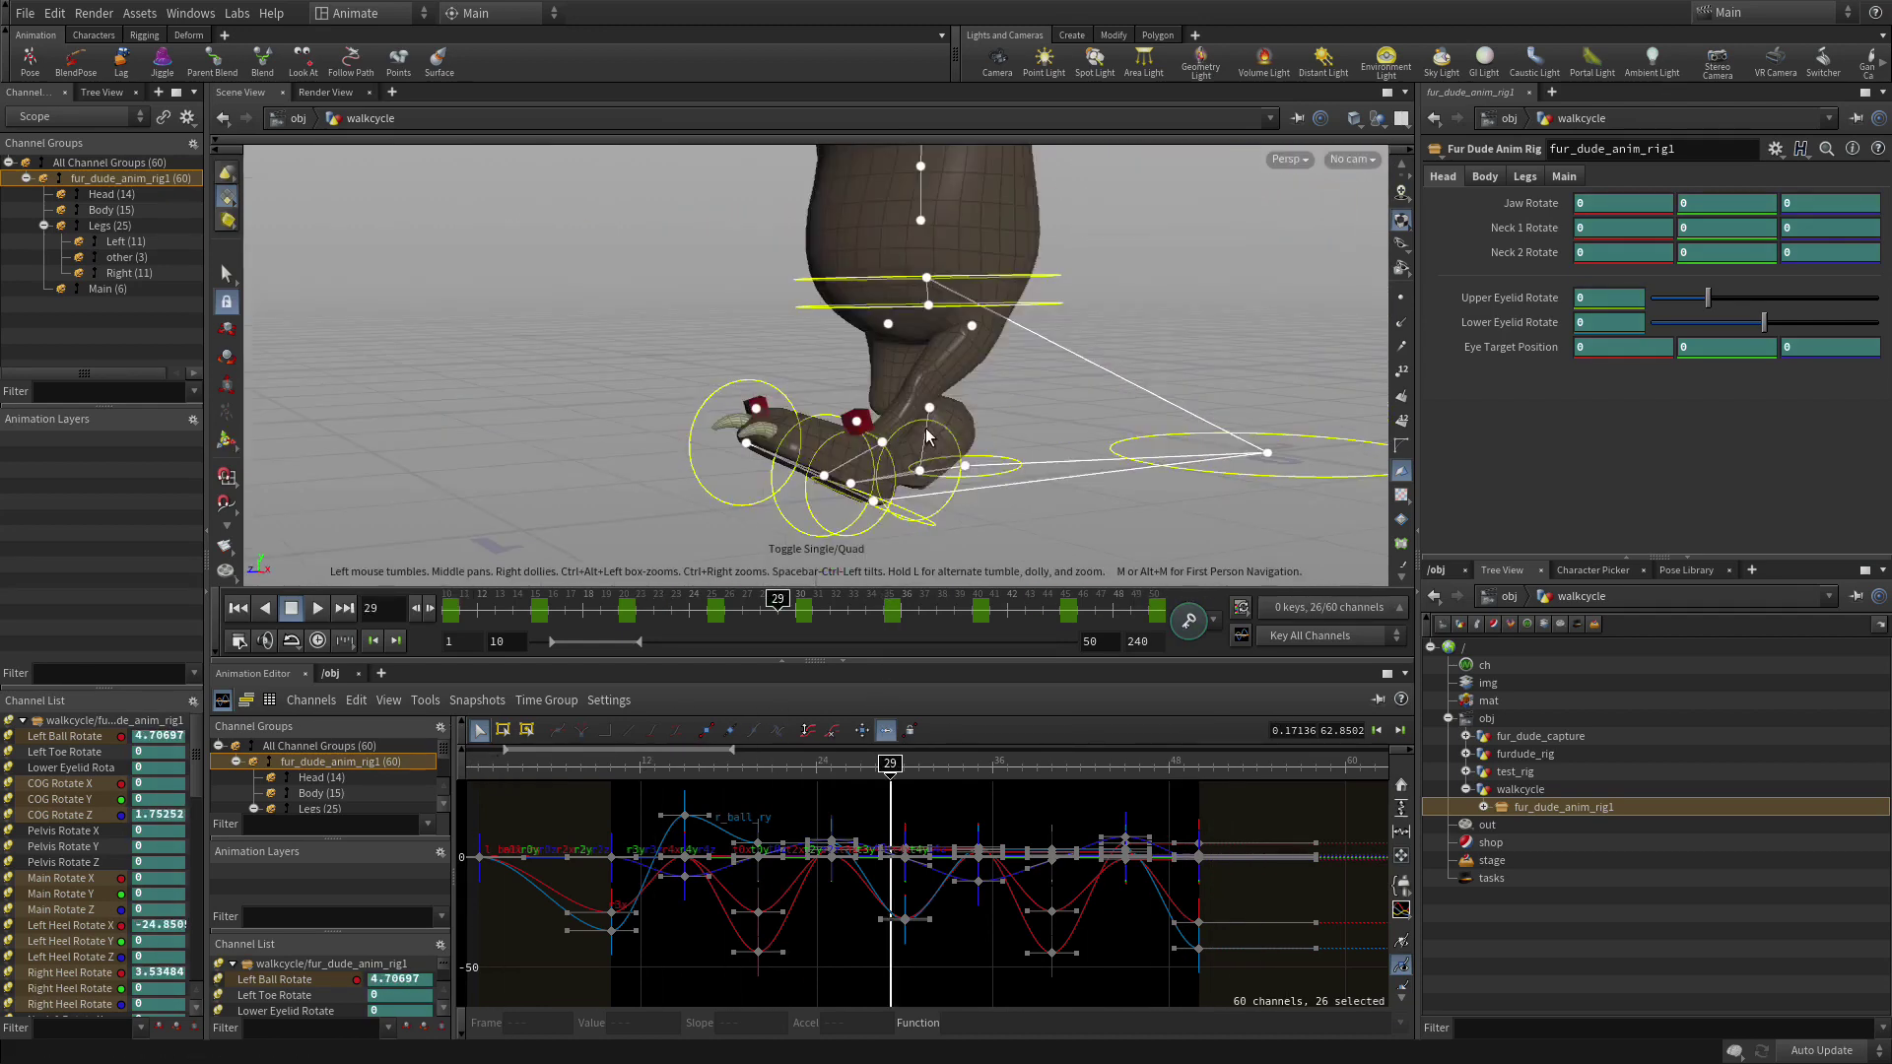
right_drag(1117, 310, 849, 395)
middle_drag(913, 399, 668, 525)
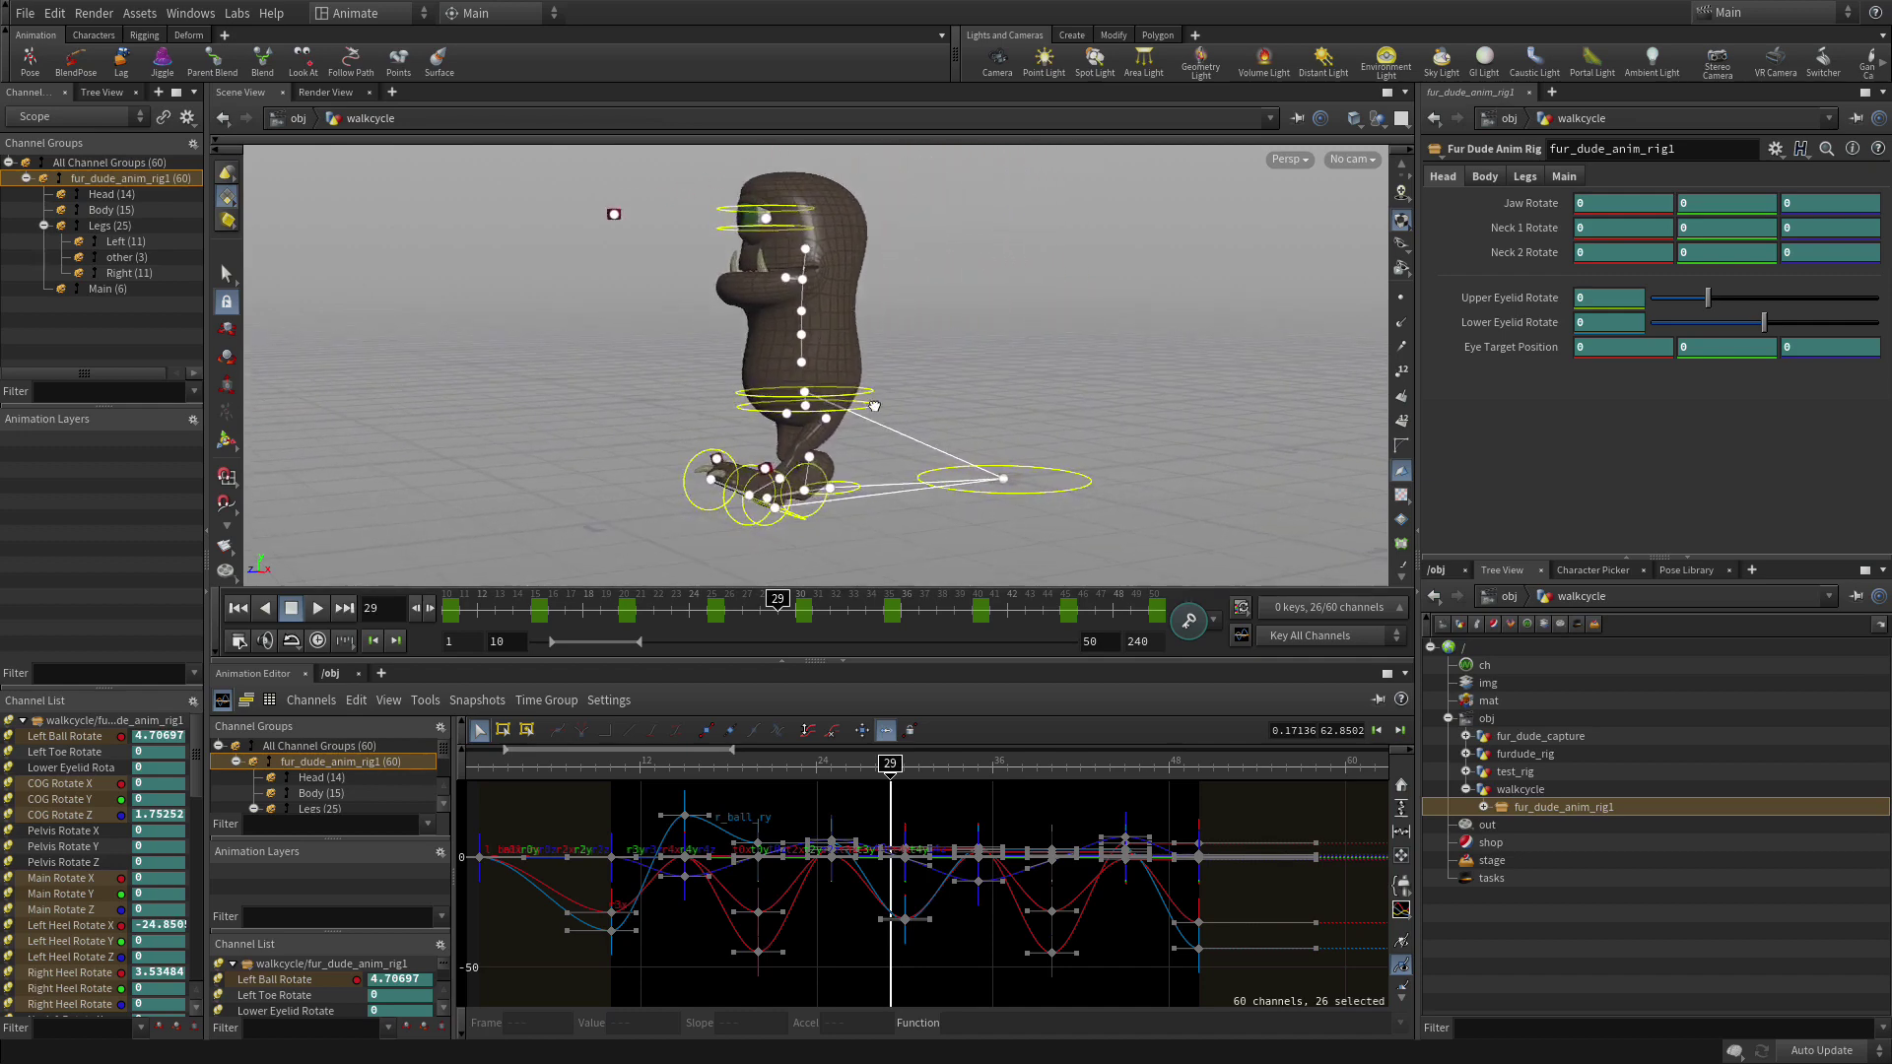
drag(858, 406, 785, 404)
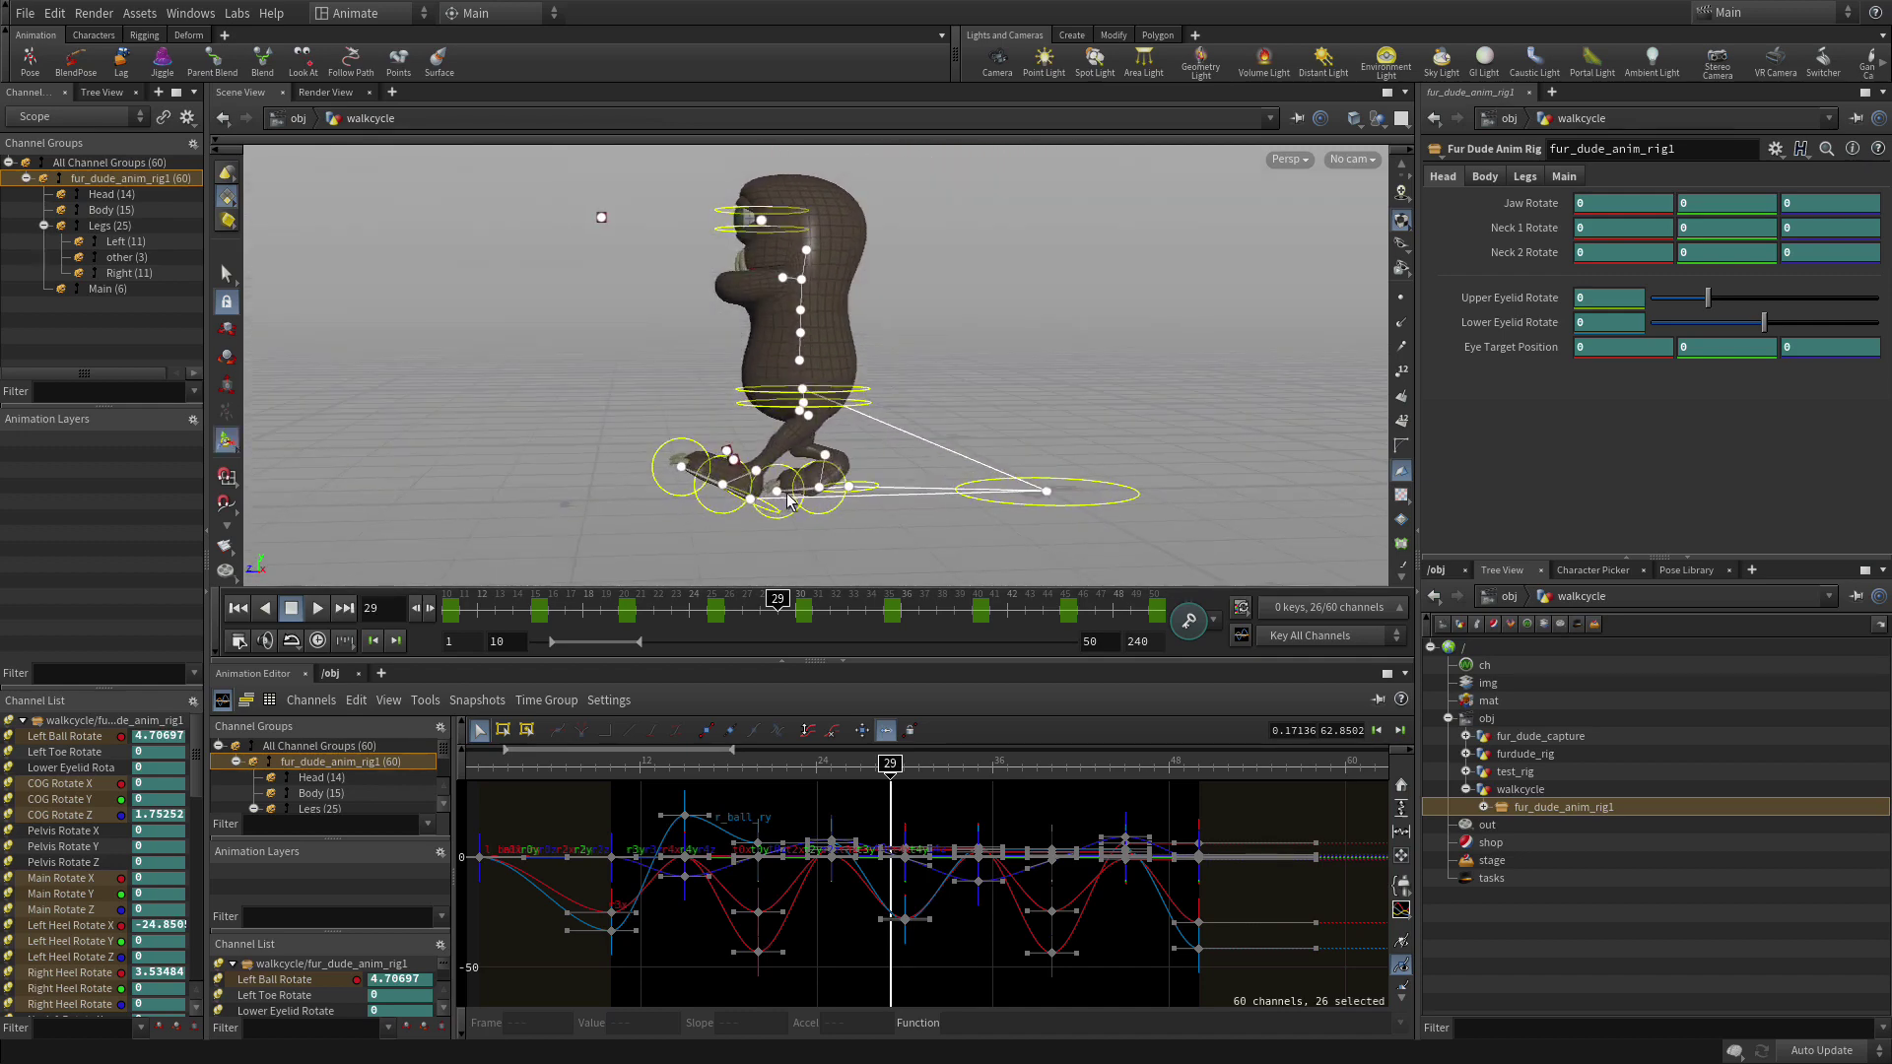
Try to shift the left heel control at frame 29.
click(750, 499)
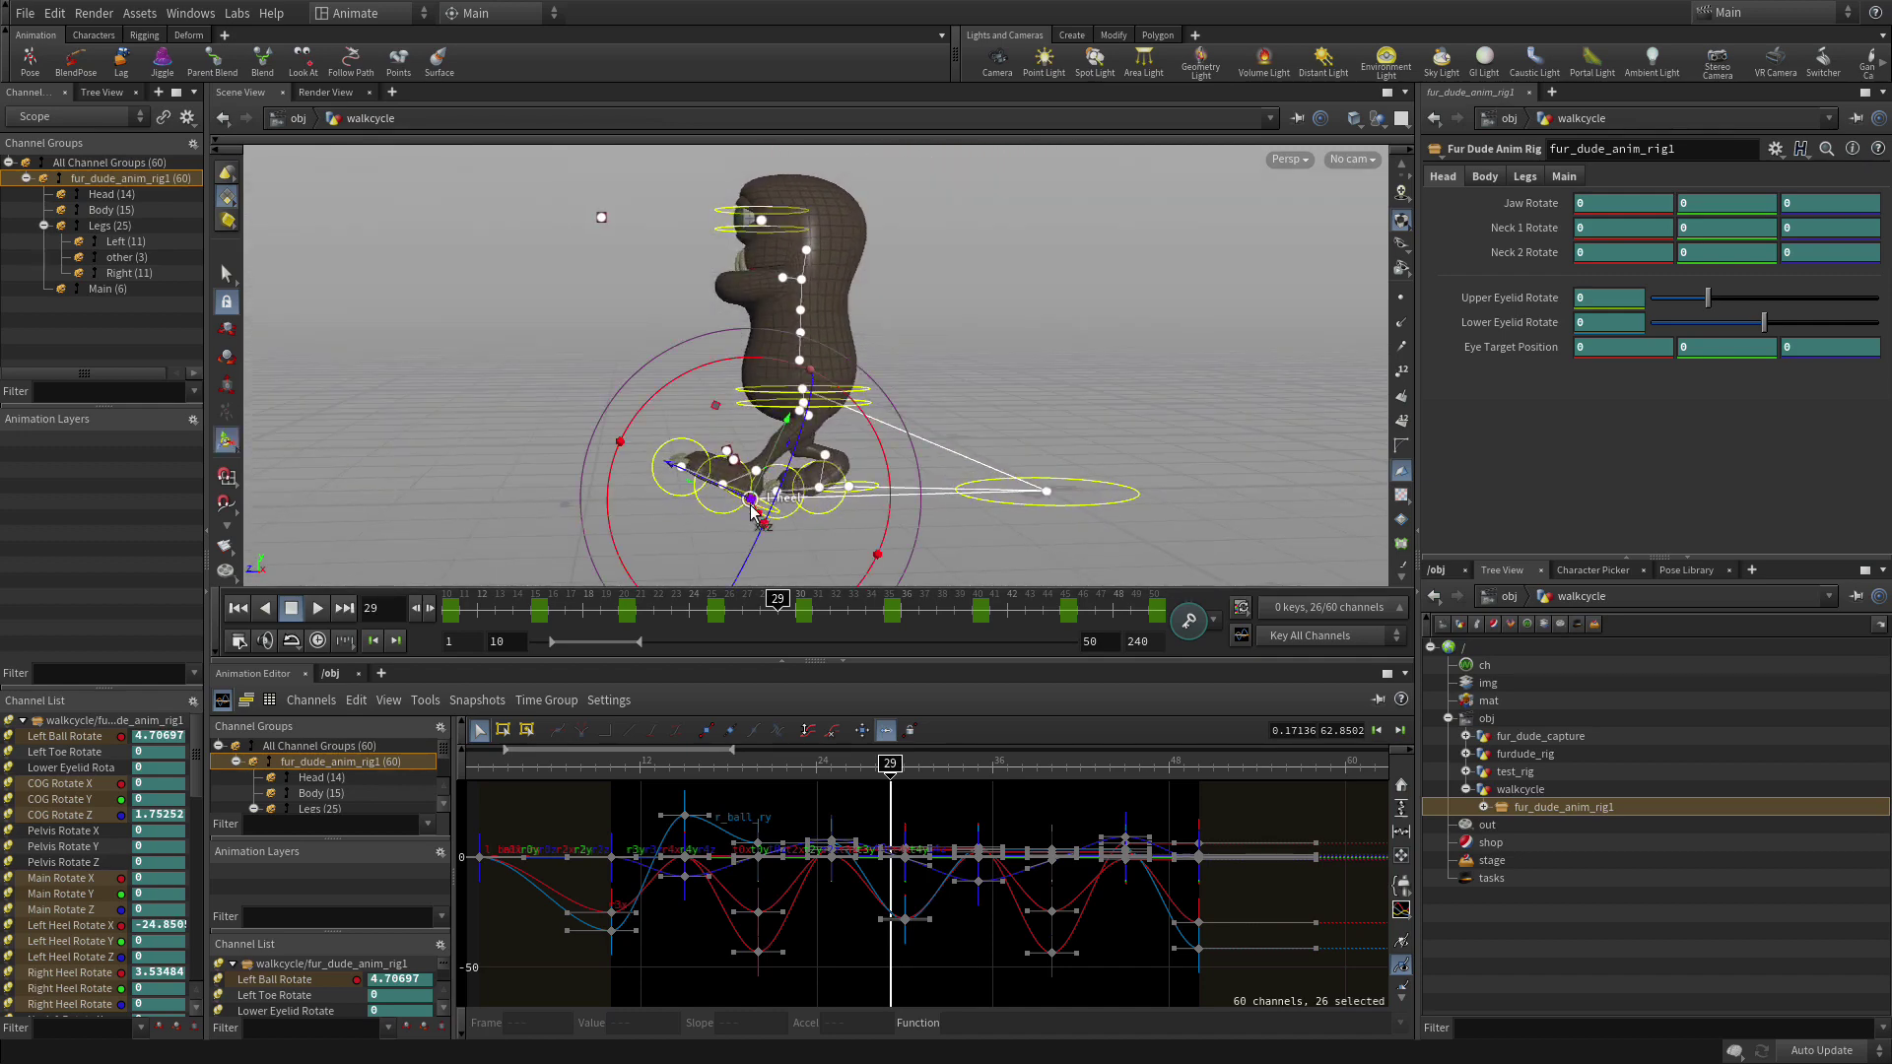
drag(750, 499, 771, 501)
Rotate the COG and spine joints about -4.53° in X at frame 15 to exaggerate the sideways lean.
mouse_move(953, 310)
alt+mouse_down()
mouse_move(1140, 310)
mouse_move(1069, 317)
alt+mouse_up()
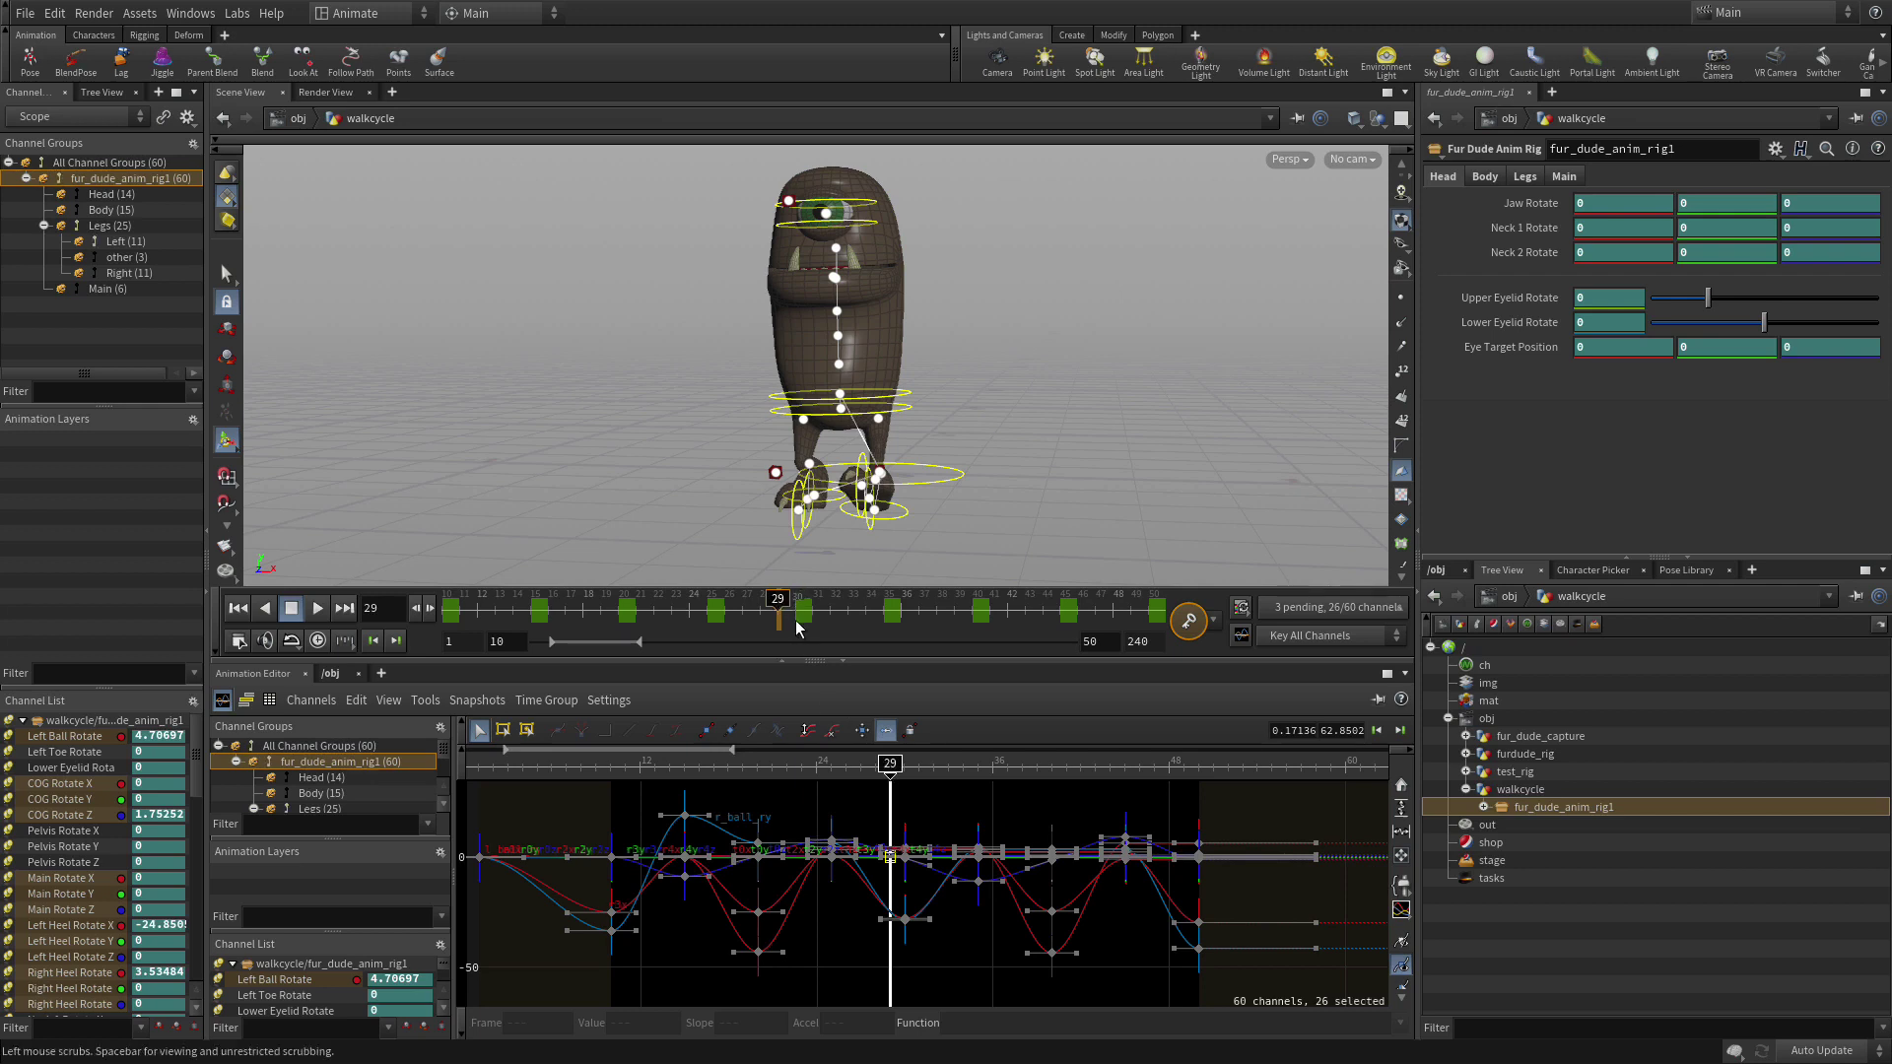
drag(779, 599, 533, 605)
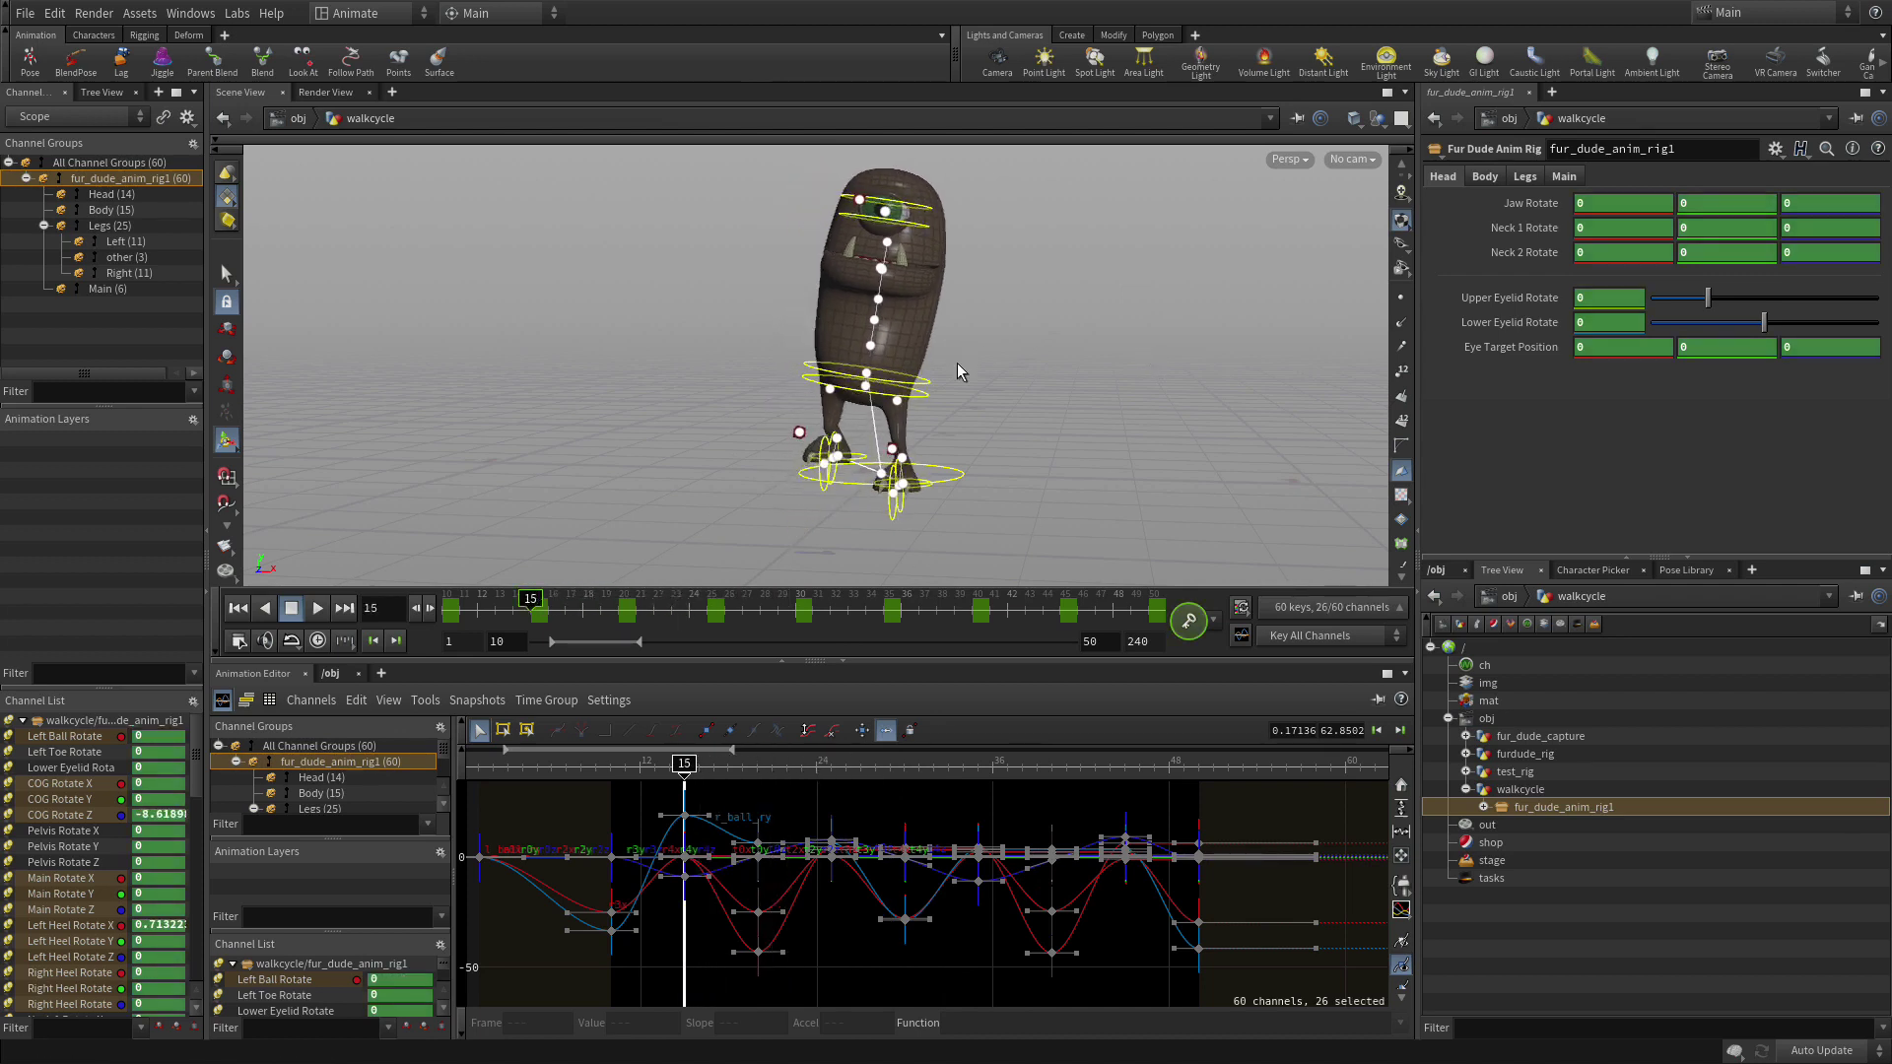
drag(957, 371, 847, 290)
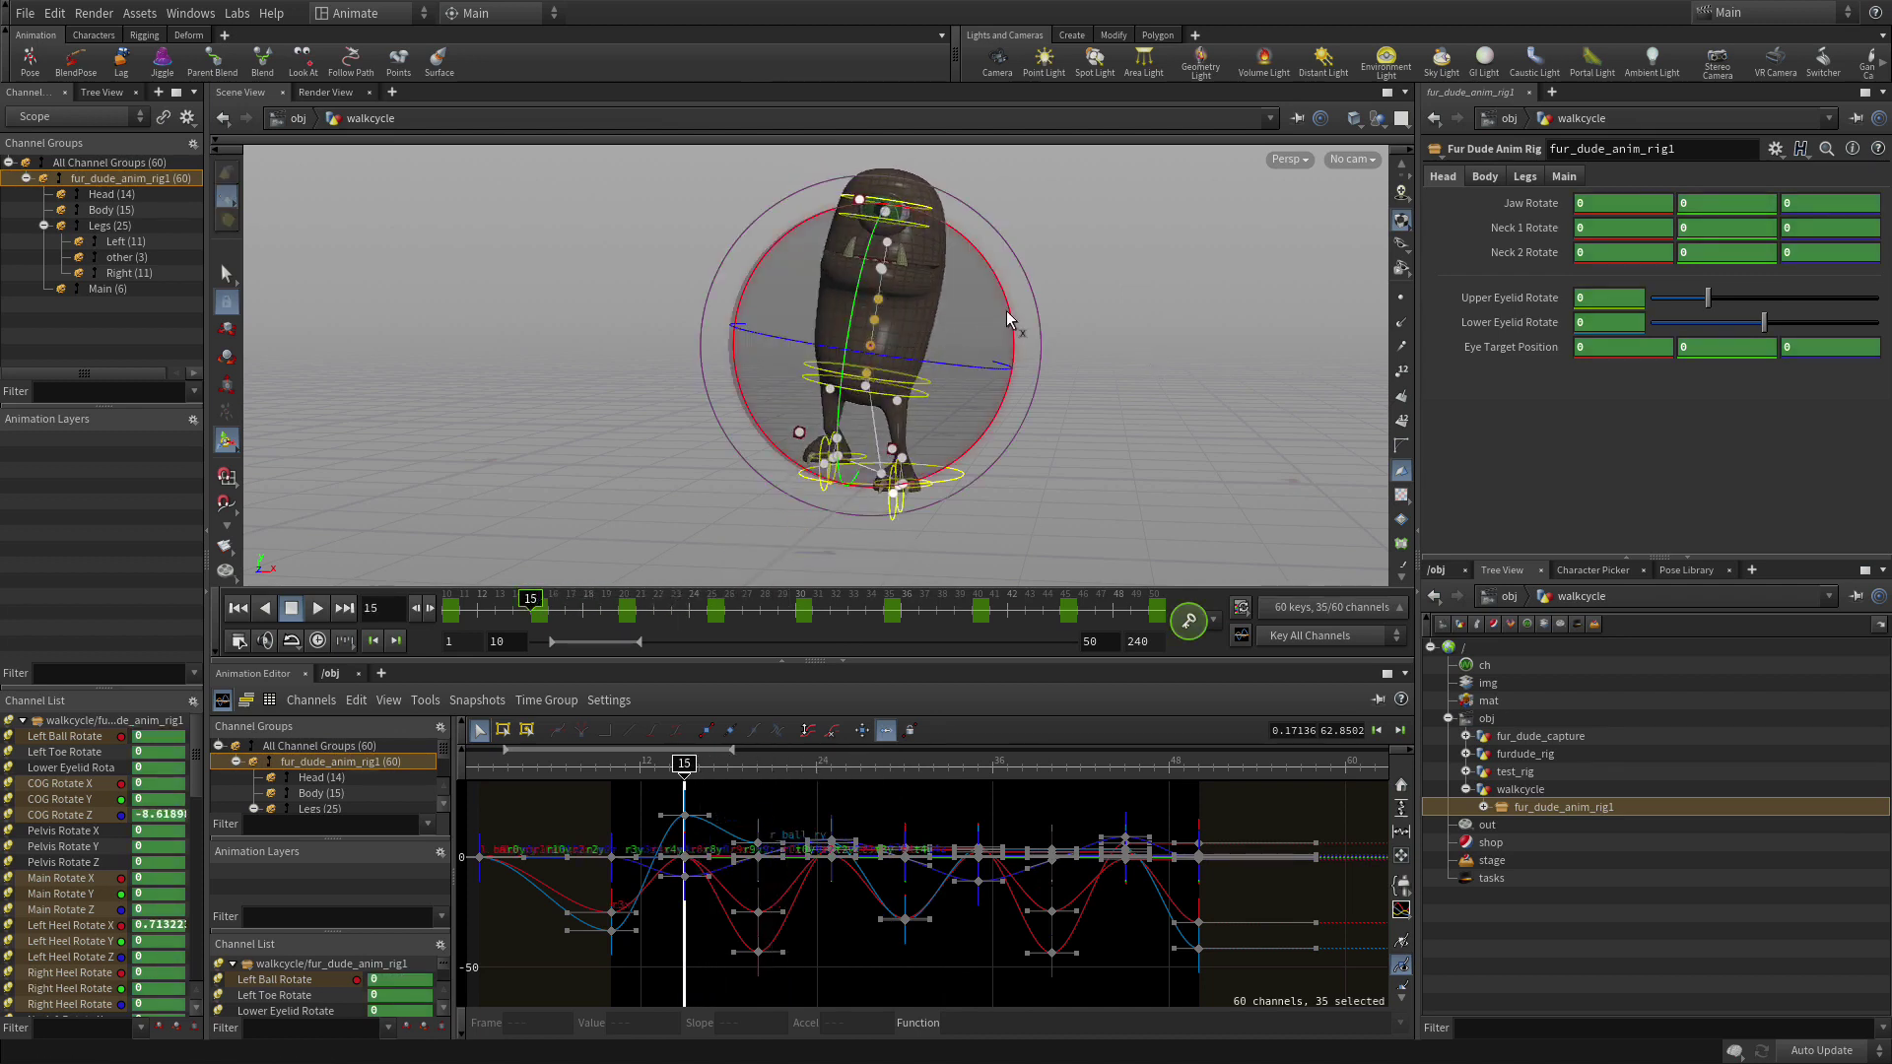
drag(1006, 317, 1086, 282)
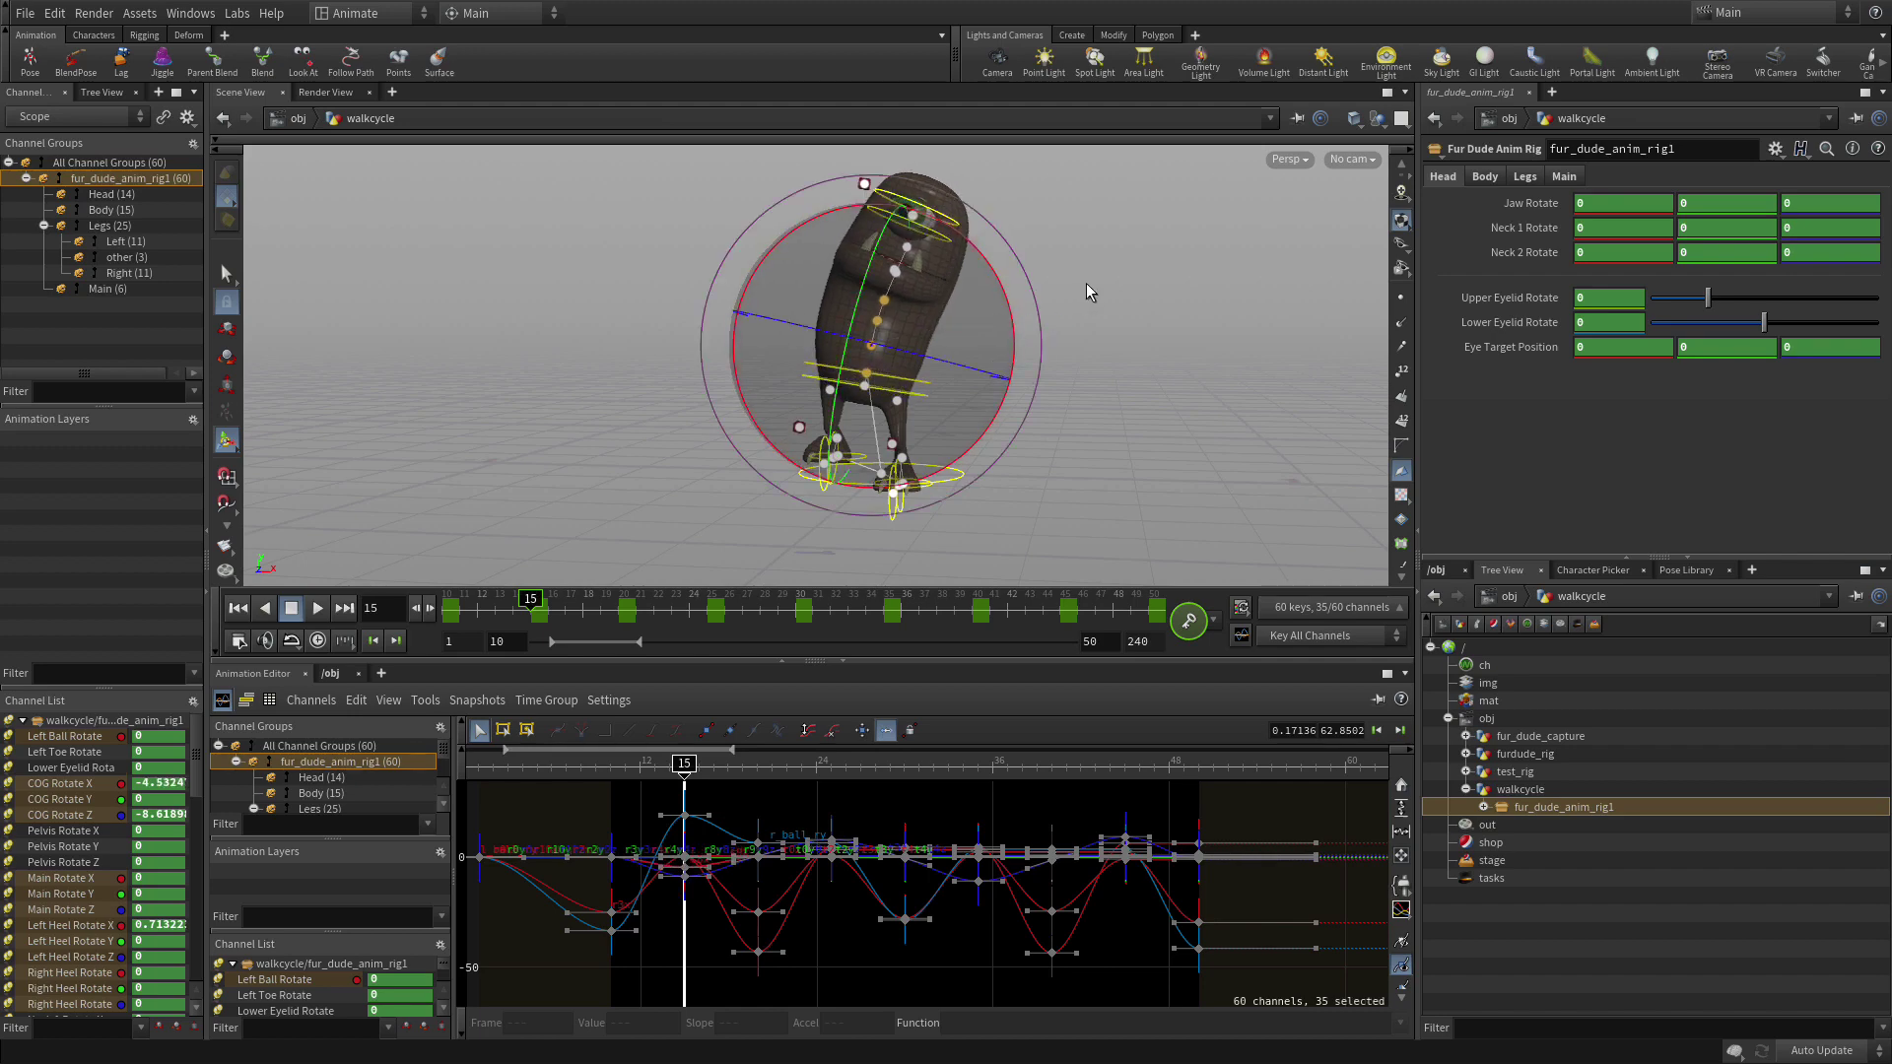
Bend the three spine joints in X towards the character's right side at the frame 25 passing pose.
click(719, 607)
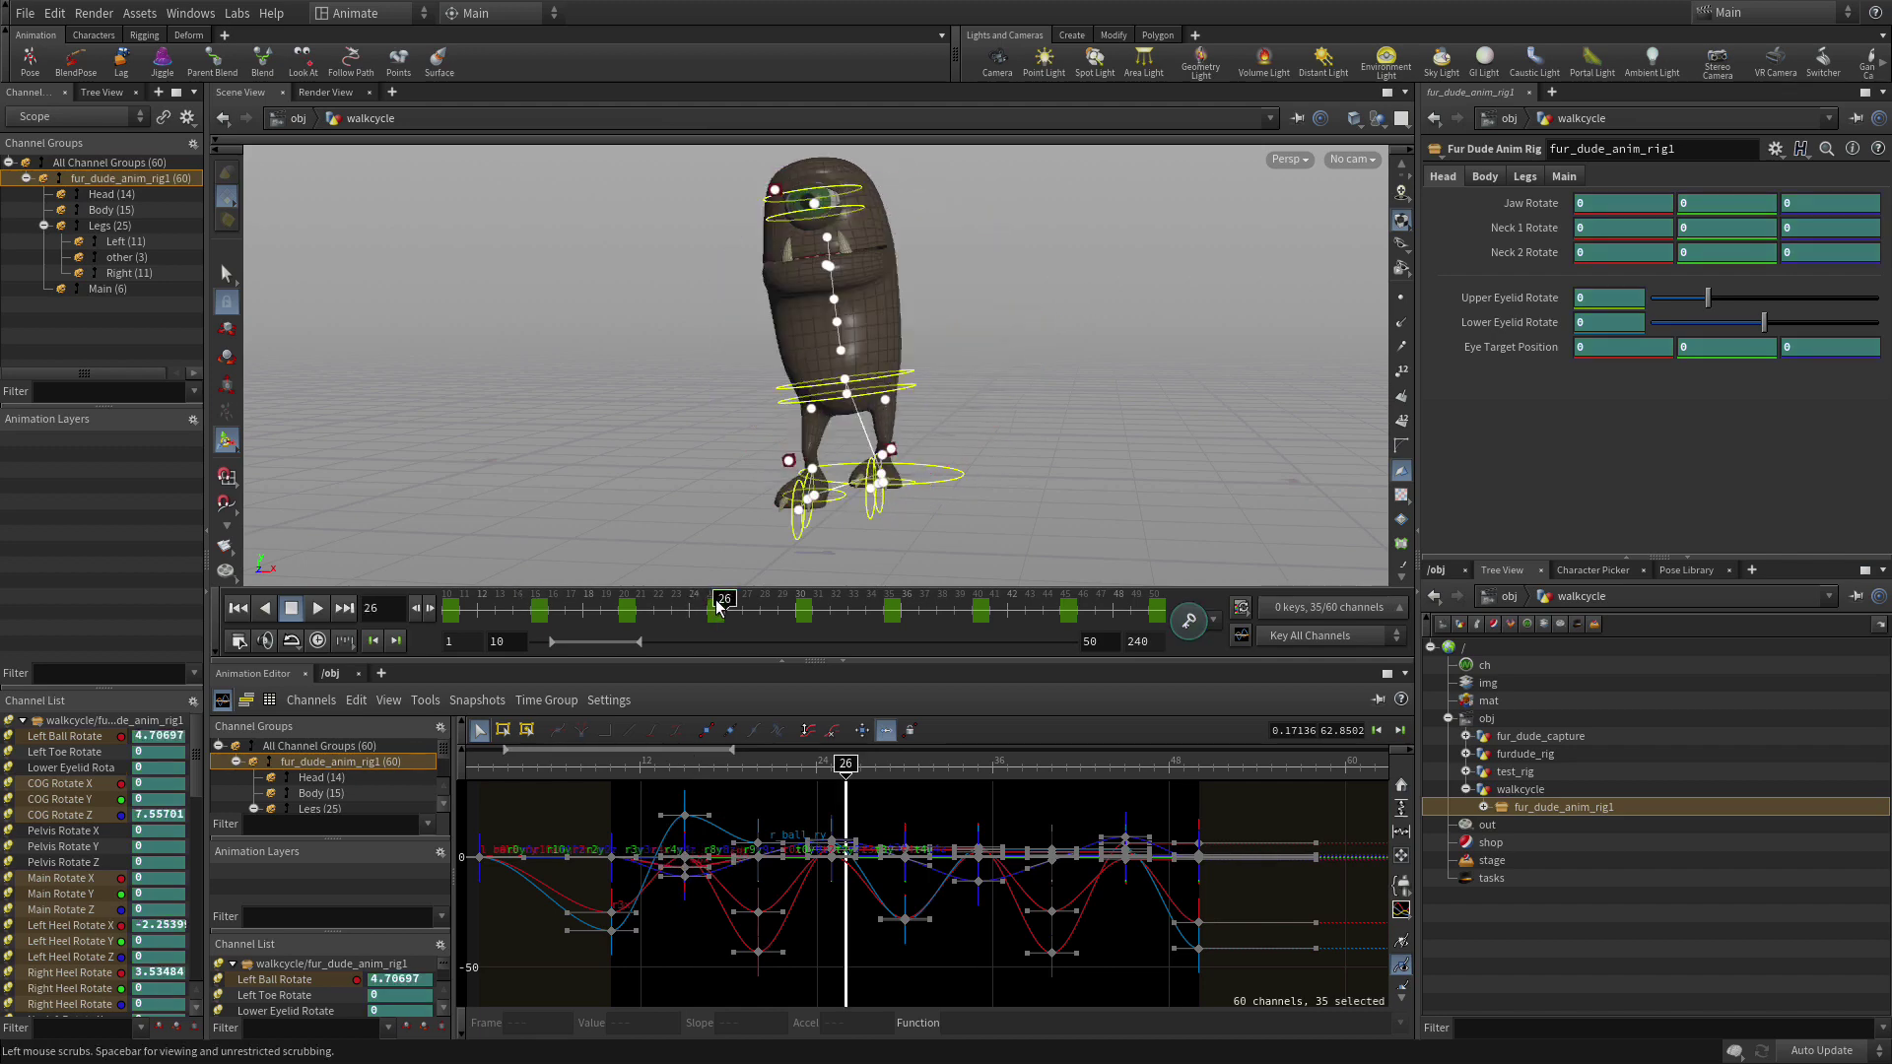
click(715, 607)
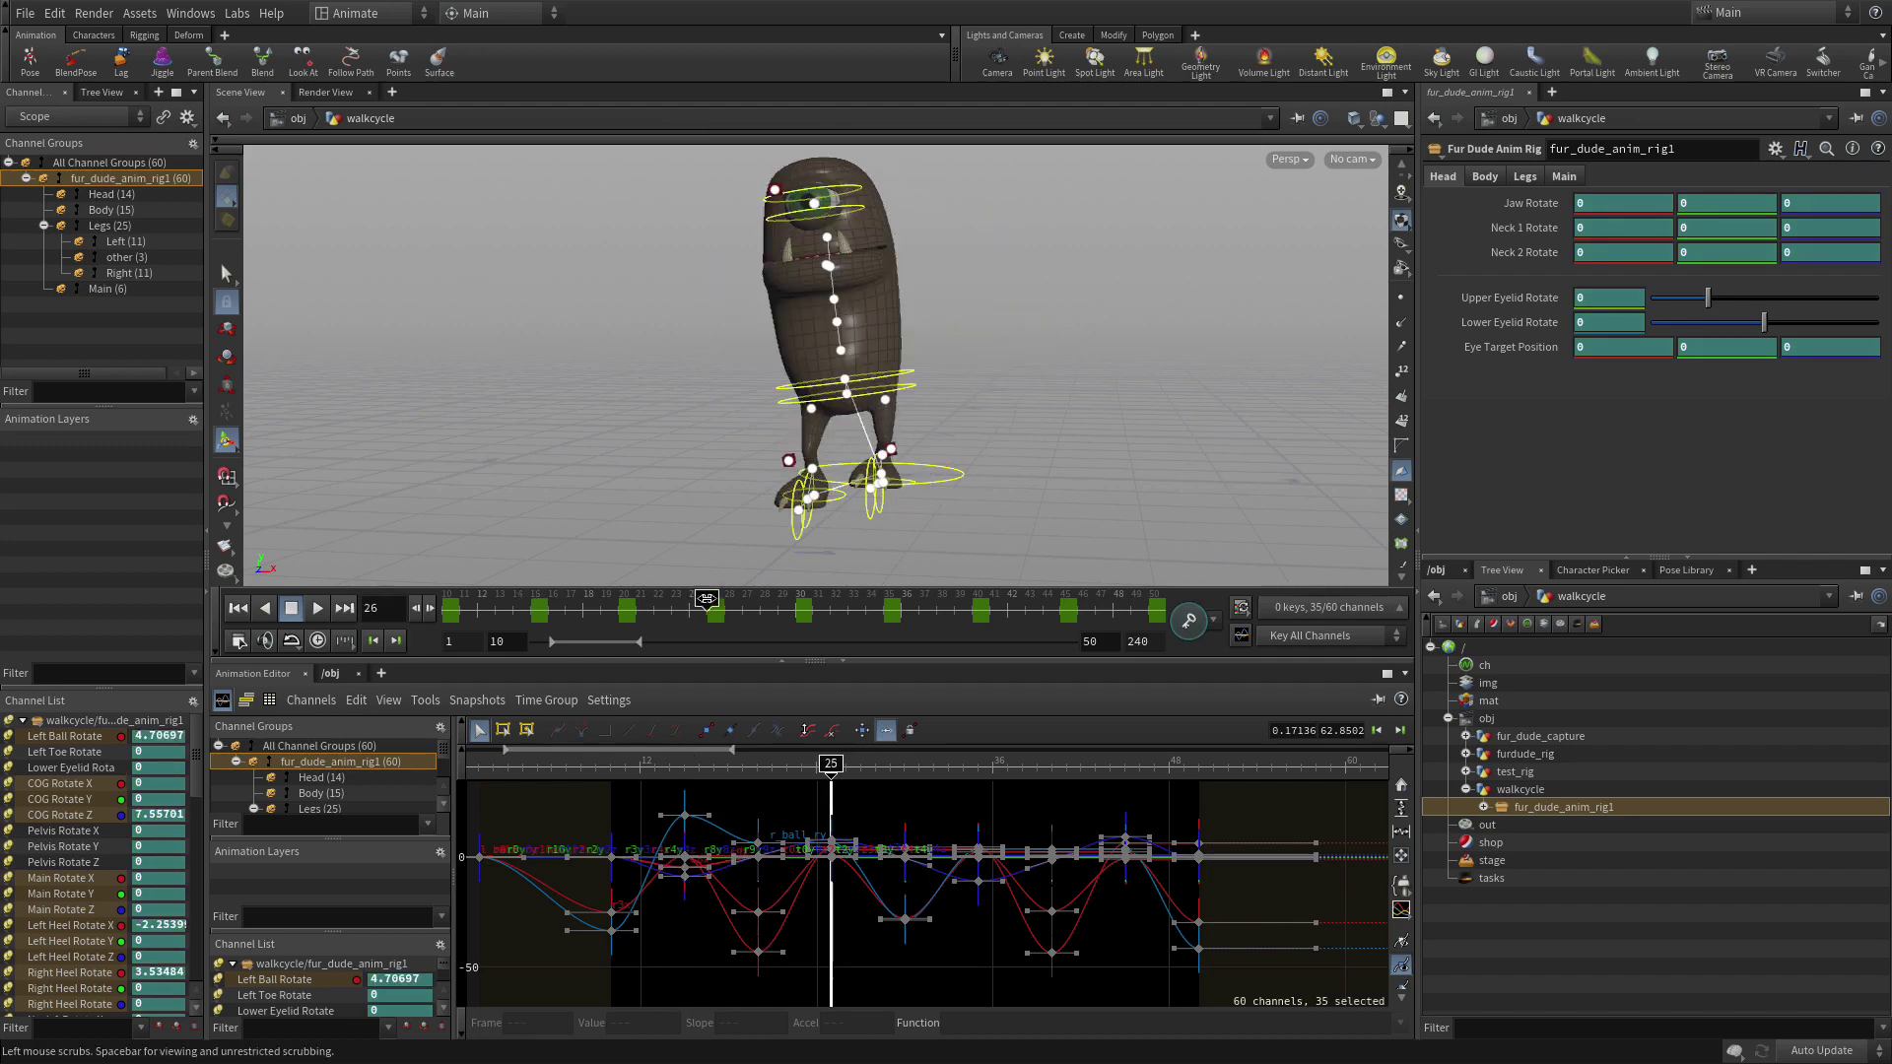
click(934, 330)
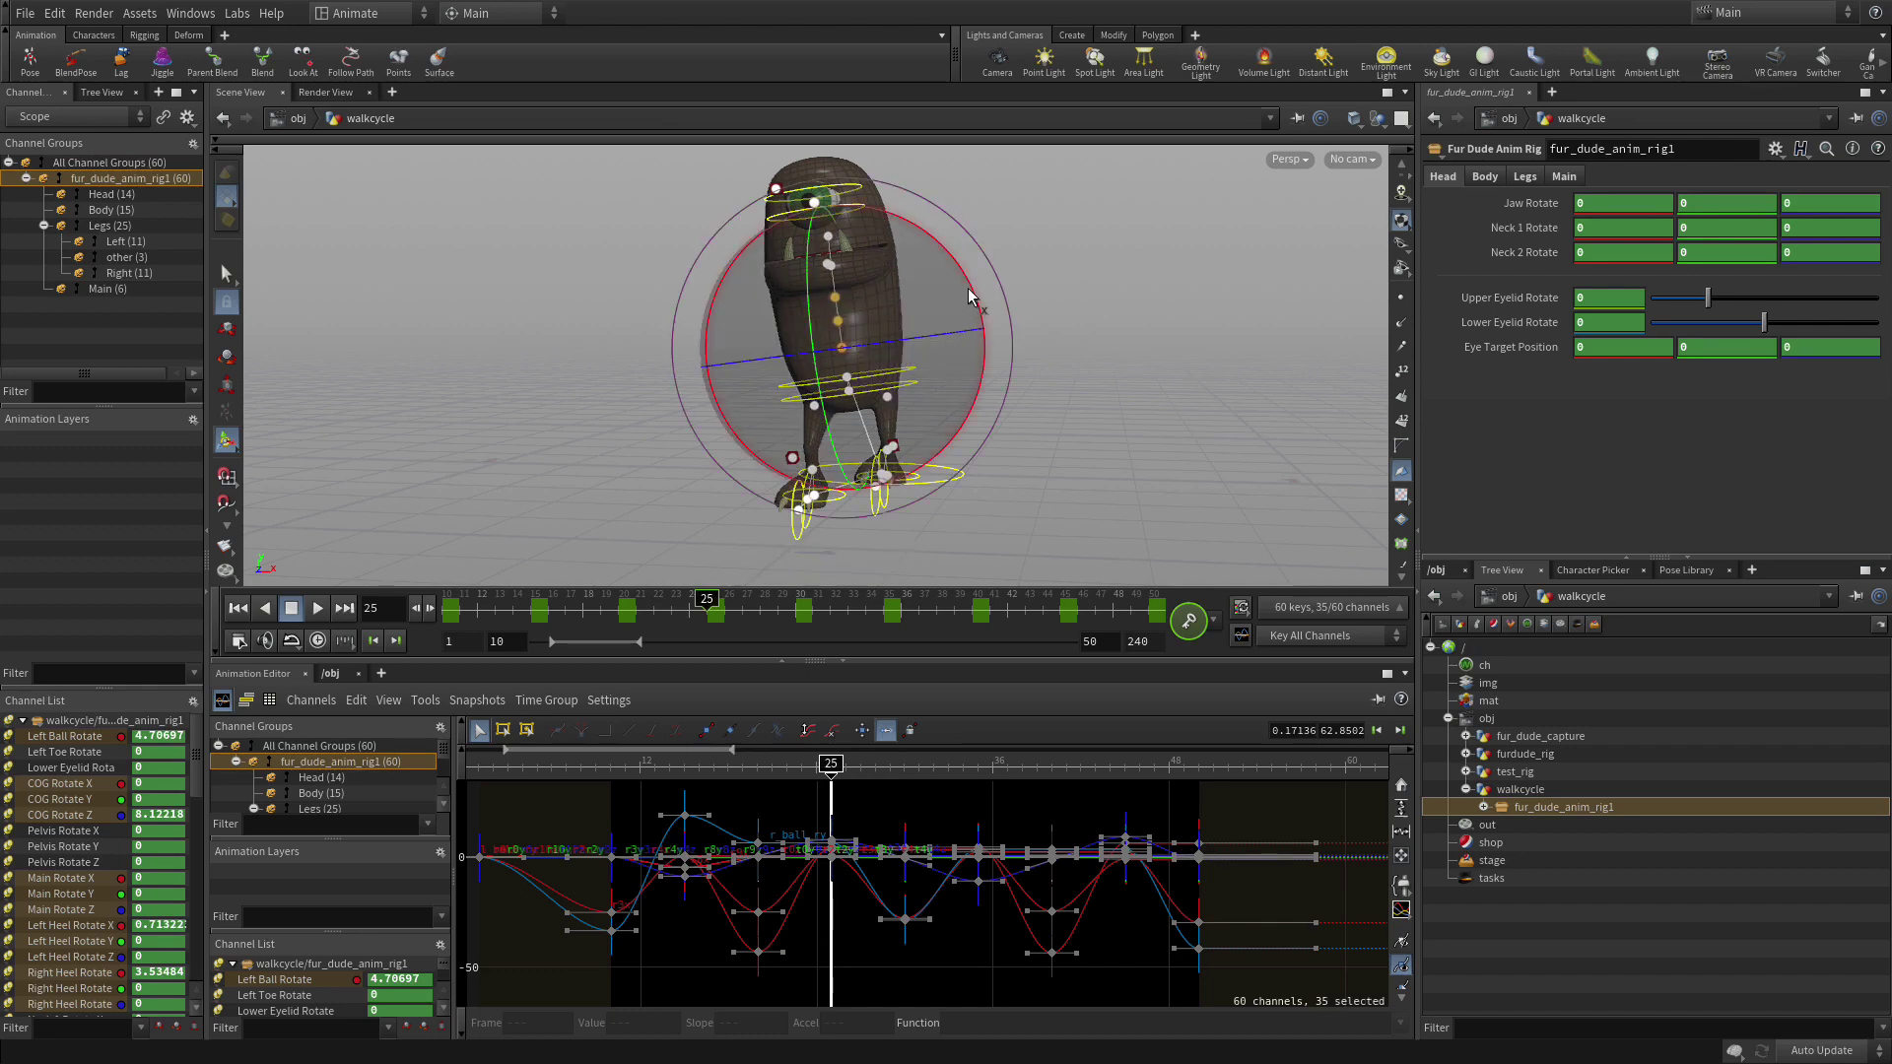
drag(969, 294, 970, 287)
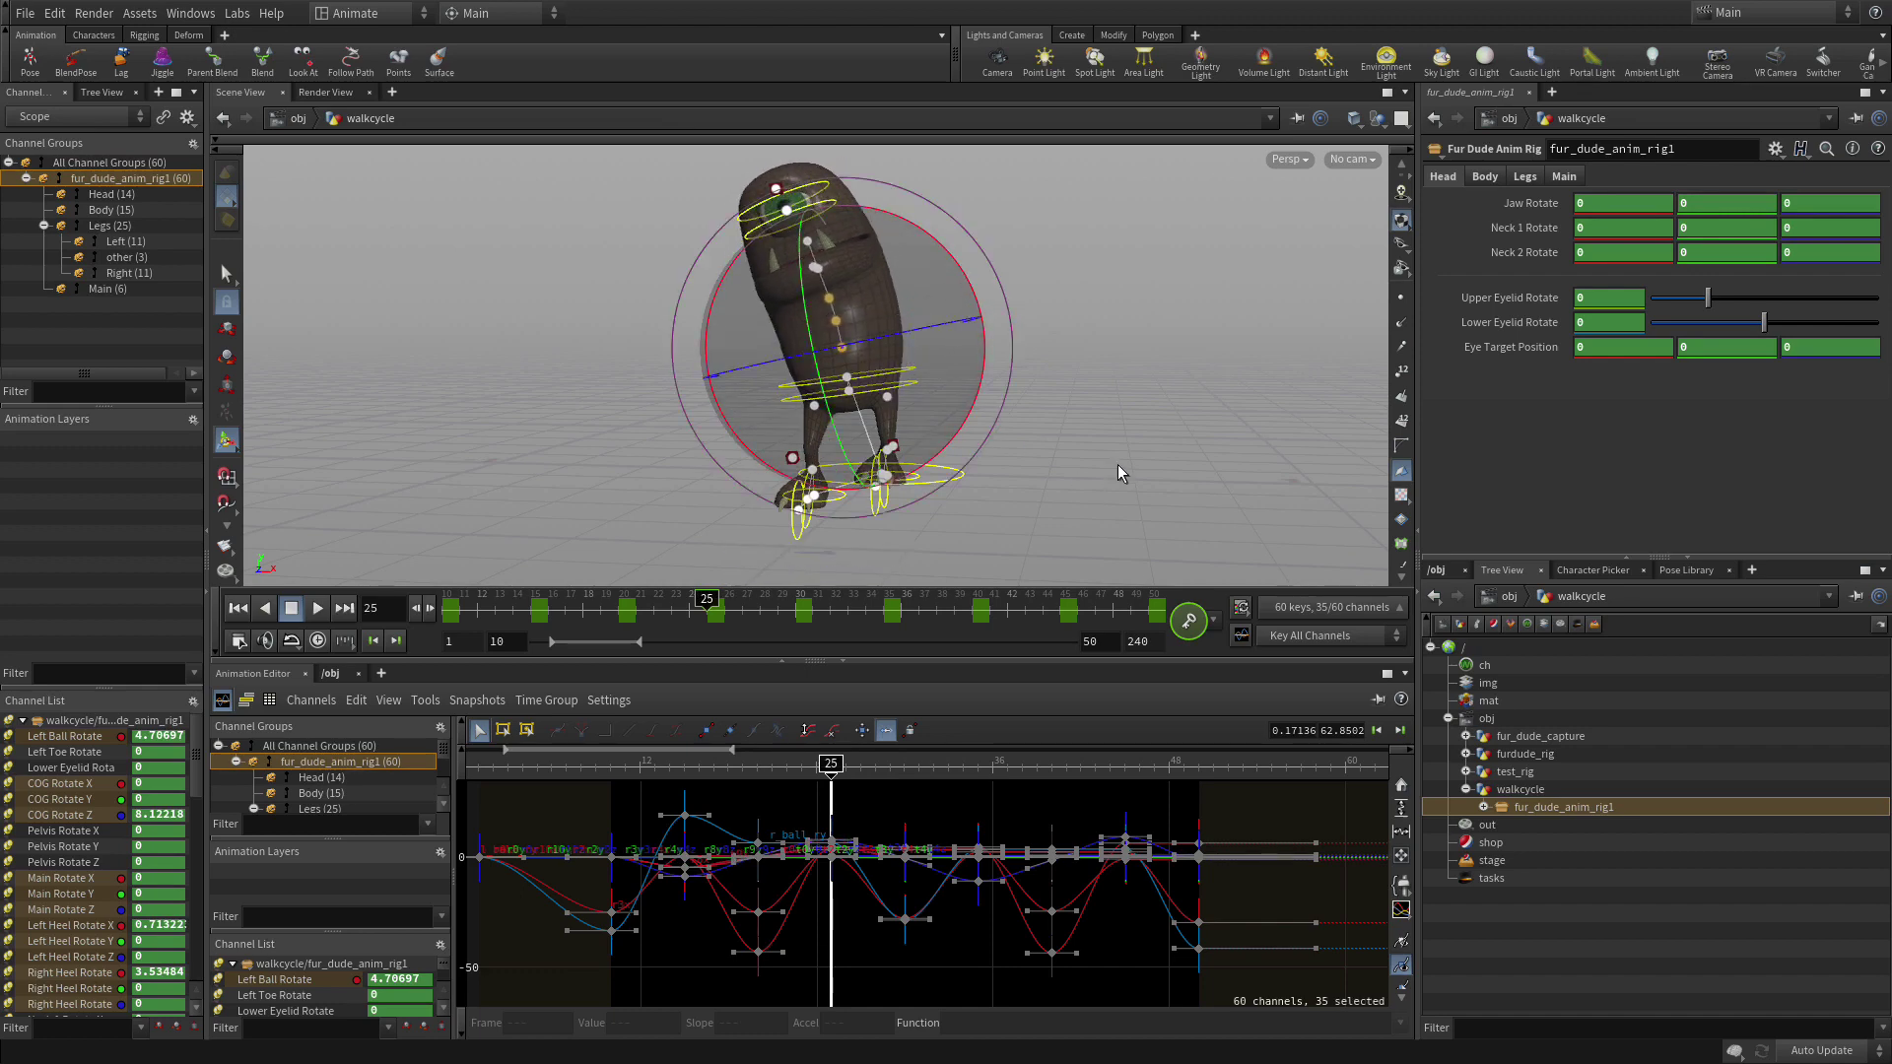
click(1117, 465)
Rotate spine1, spine2 and spine3 about -4.2° in X at frame 35 towards the character's left side.
click(891, 608)
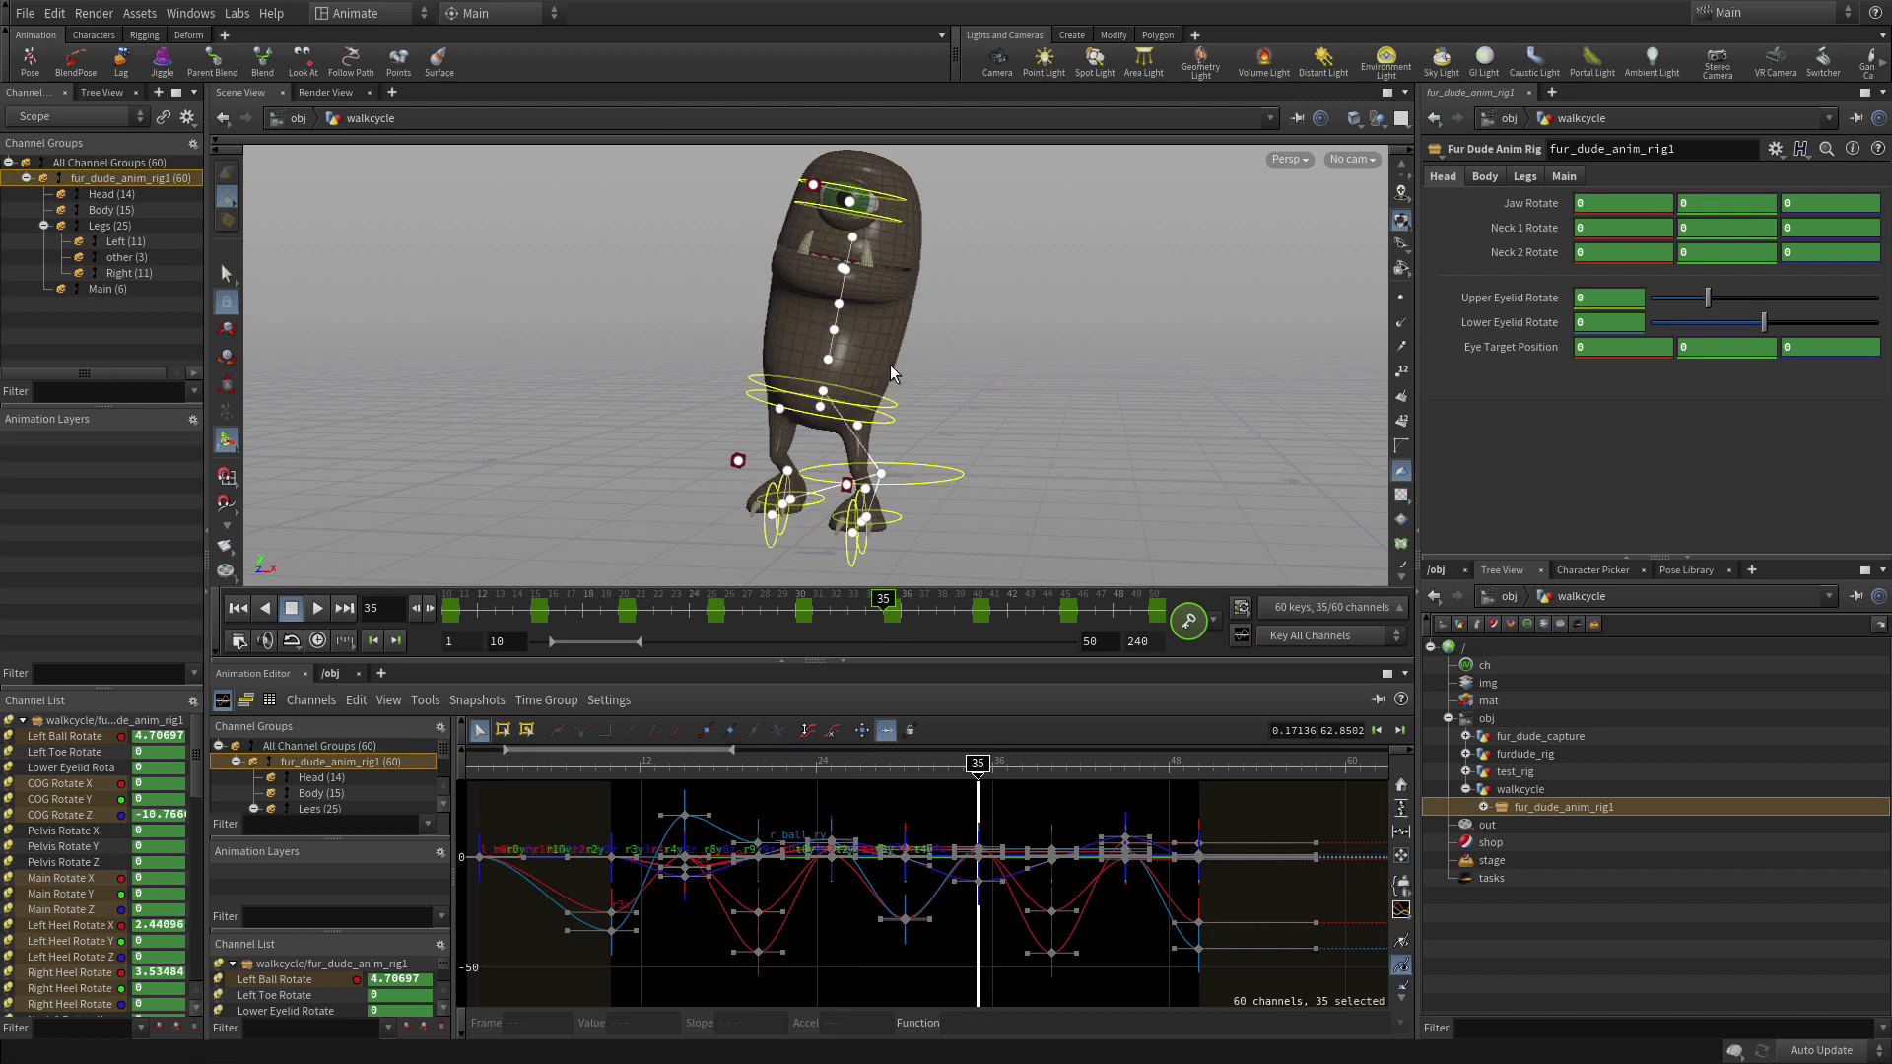
drag(948, 392, 822, 301)
click(951, 355)
drag(944, 376, 796, 300)
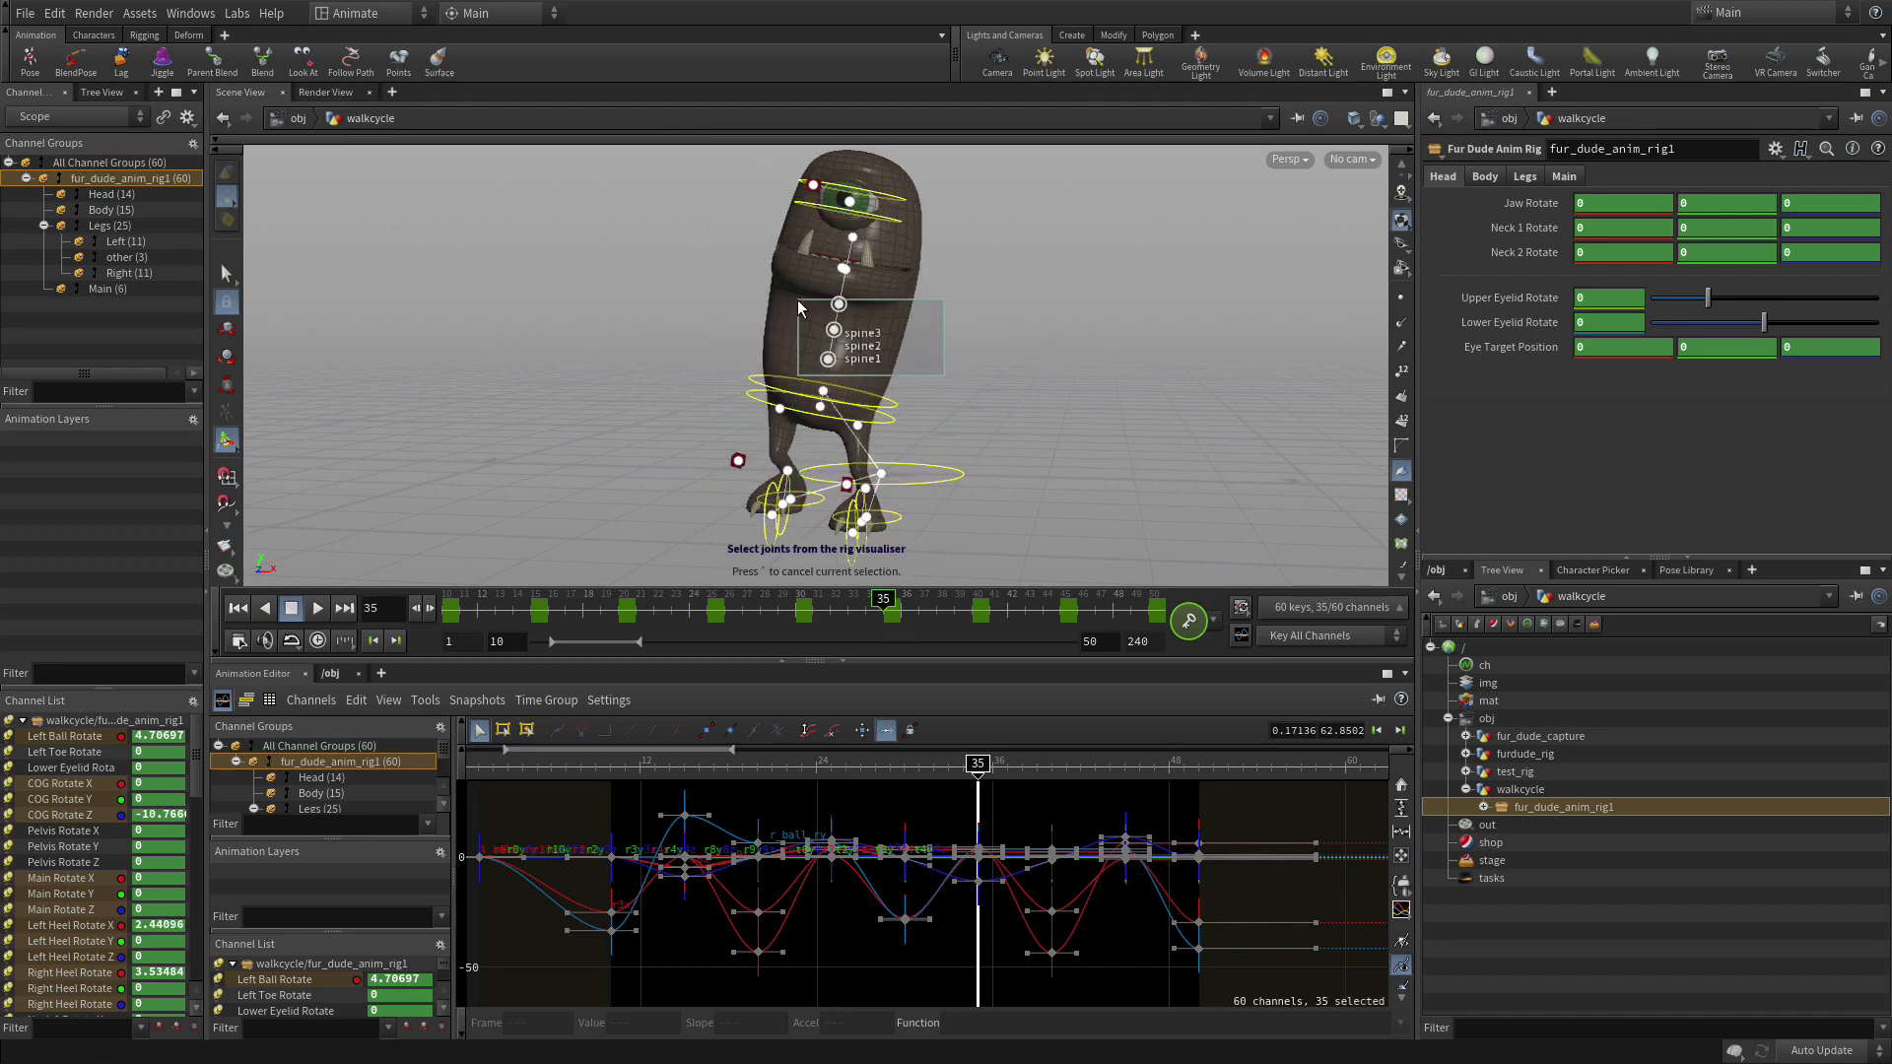
drag(978, 373, 970, 356)
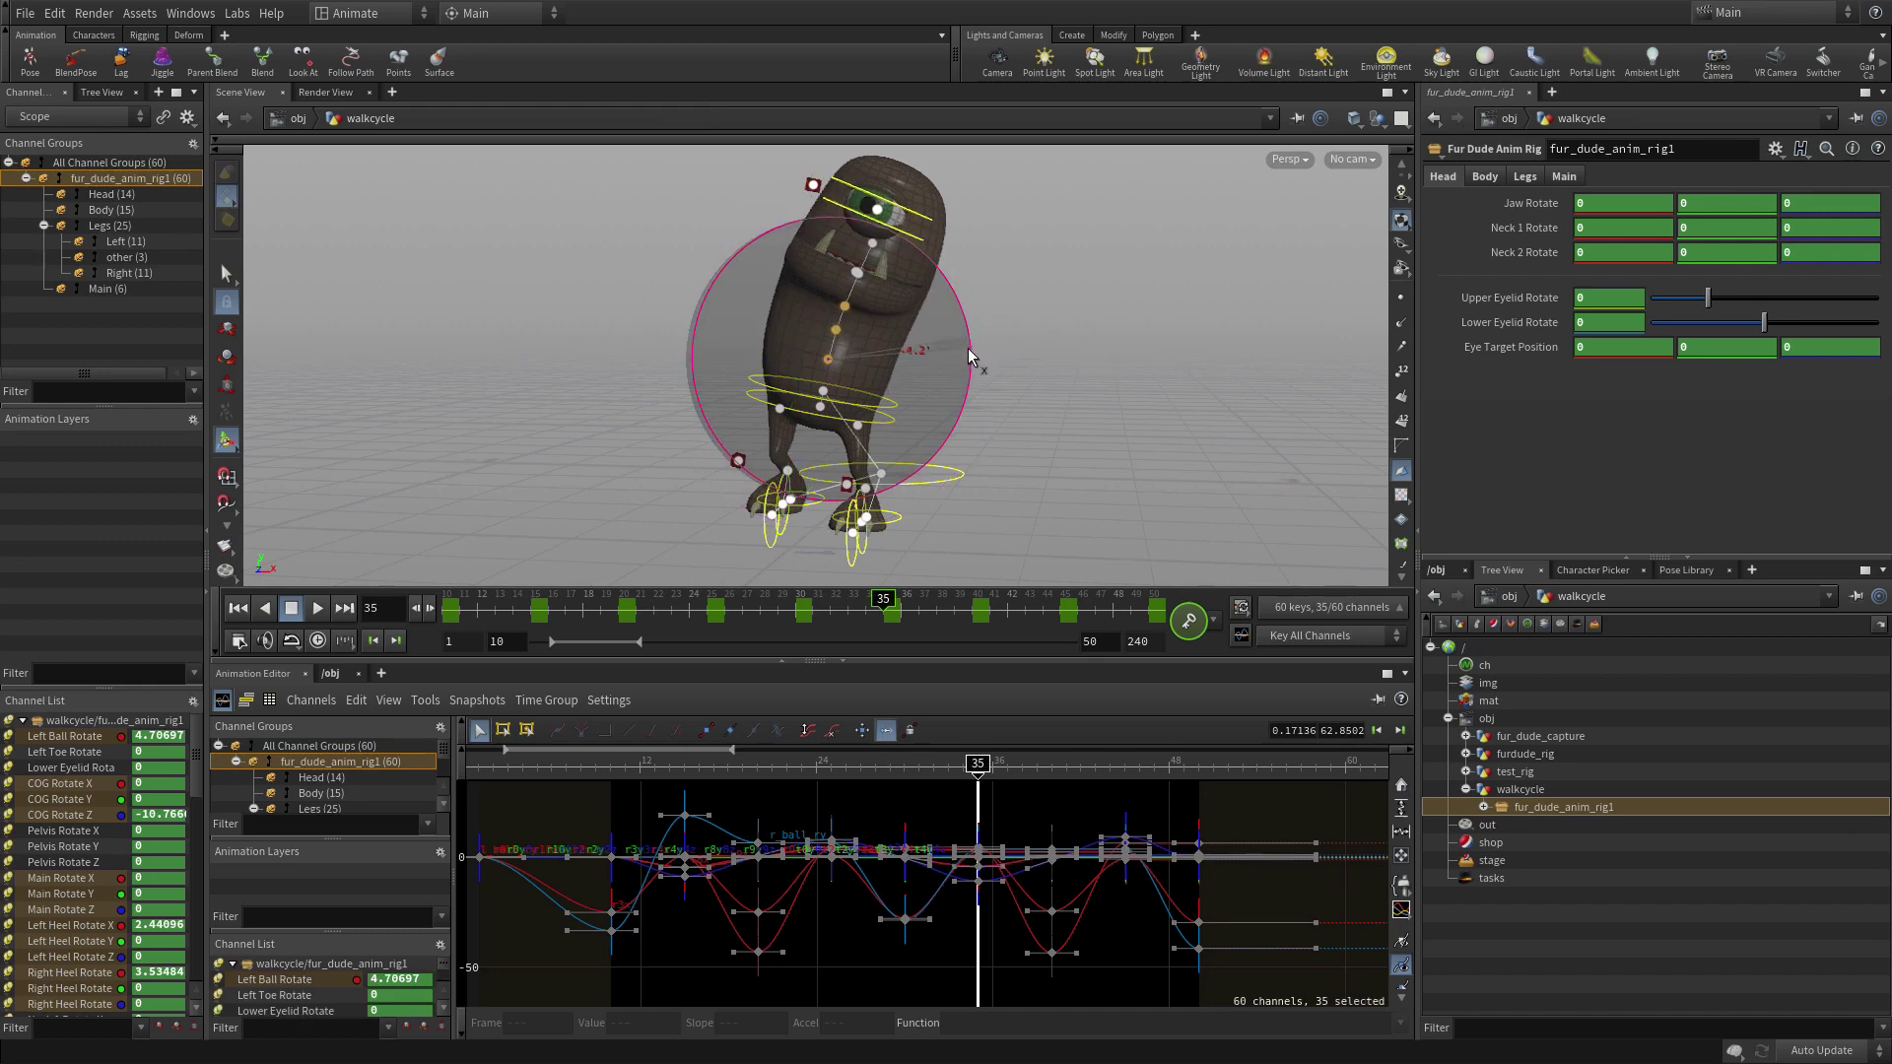
click(1188, 396)
Rotate the three spine joints about 6.1° in X at frame 45 towards the character's right side.
drag(982, 771, 1126, 775)
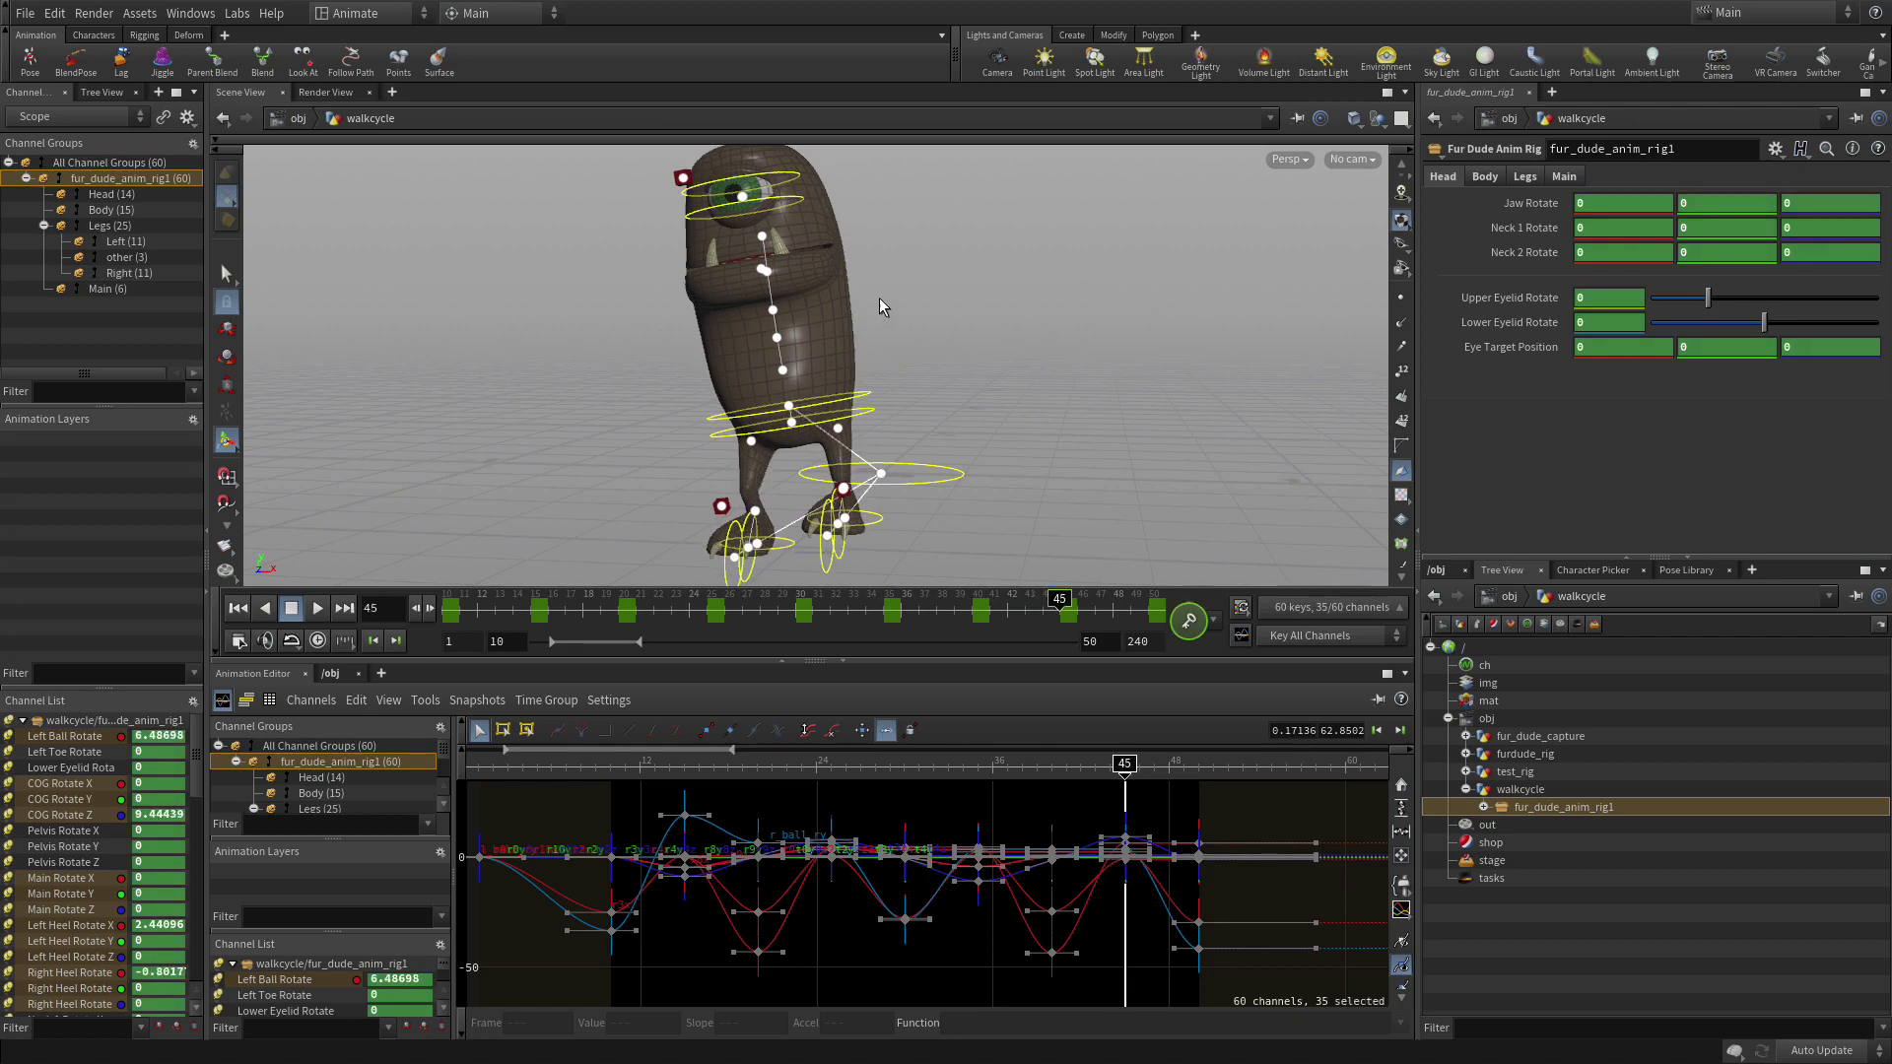
drag(880, 299, 766, 378)
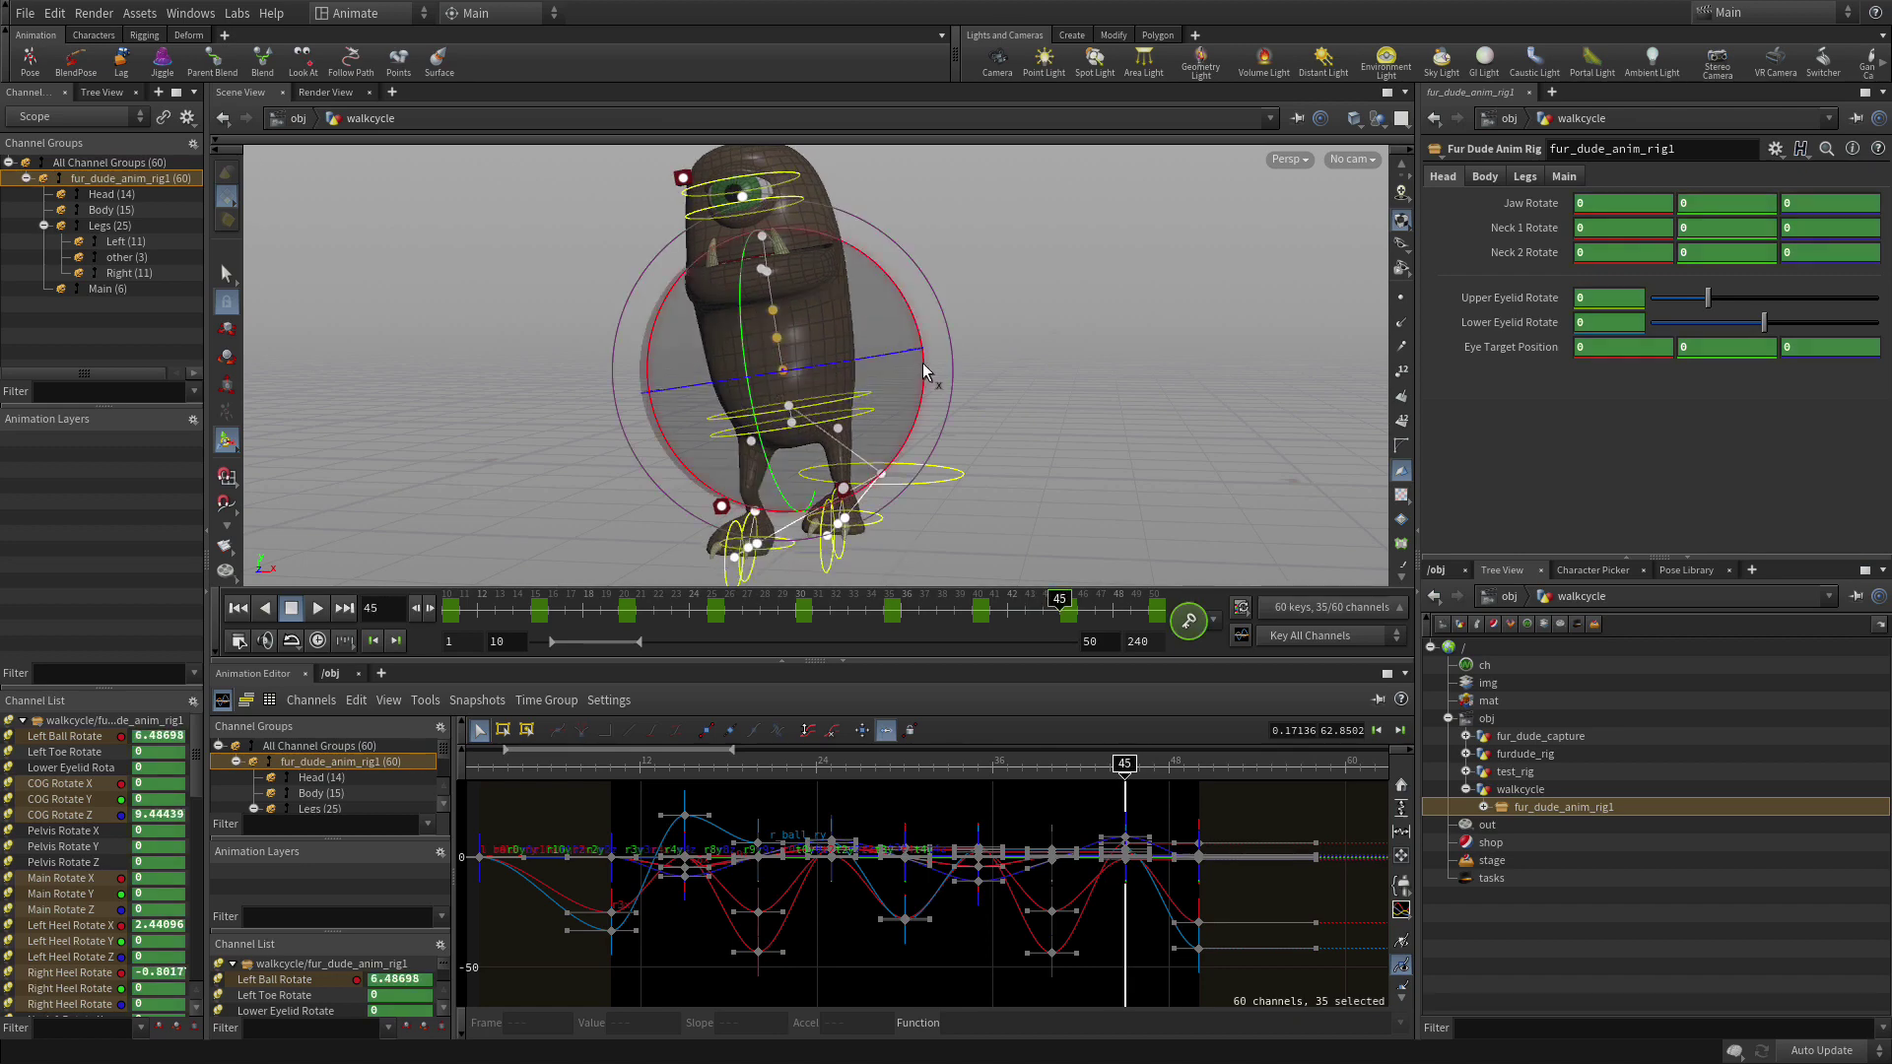
drag(924, 371, 924, 346)
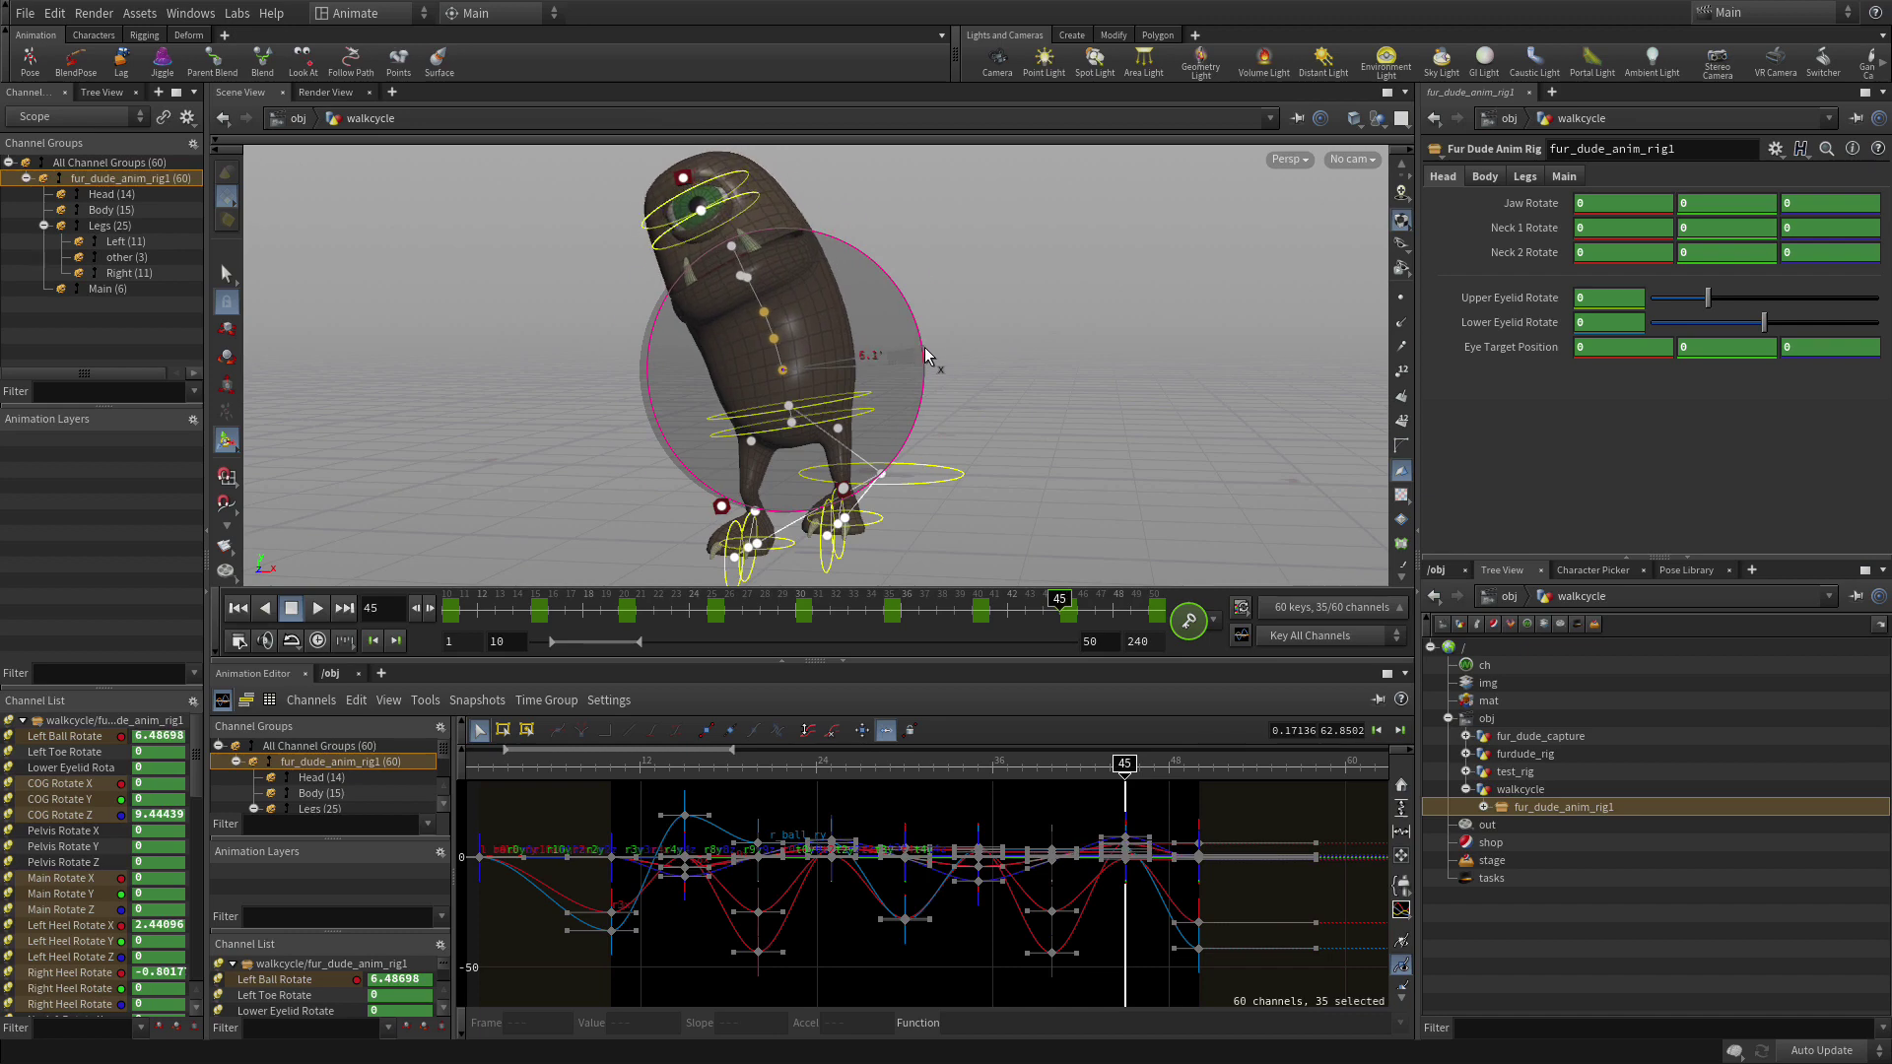
click(1023, 380)
Open the jaw at the frame 20 contact pose by rotating it about 21° in Y.
drag(689, 753, 653, 755)
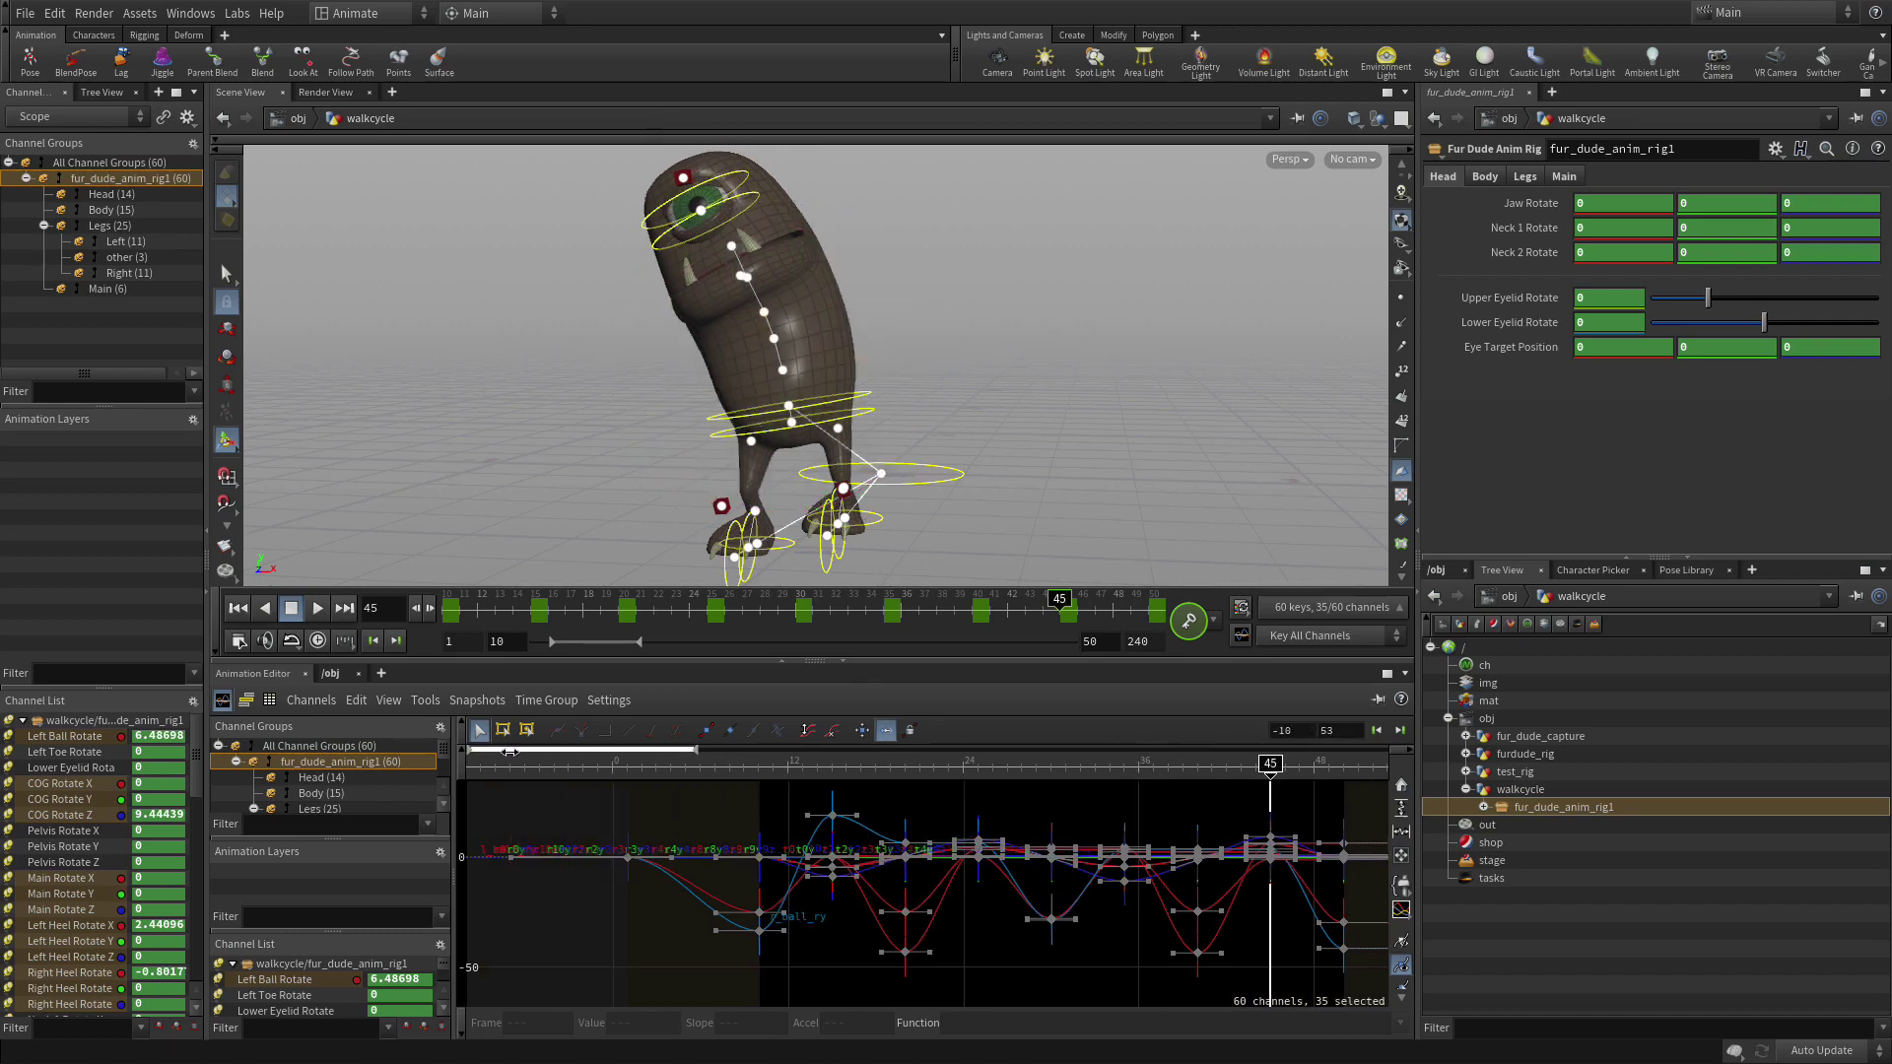
mouse_move(818, 766)
mouse_down()
mouse_move(726, 766)
mouse_move(1433, 782)
mouse_move(772, 765)
mouse_move(962, 765)
mouse_move(831, 765)
mouse_move(904, 762)
mouse_up()
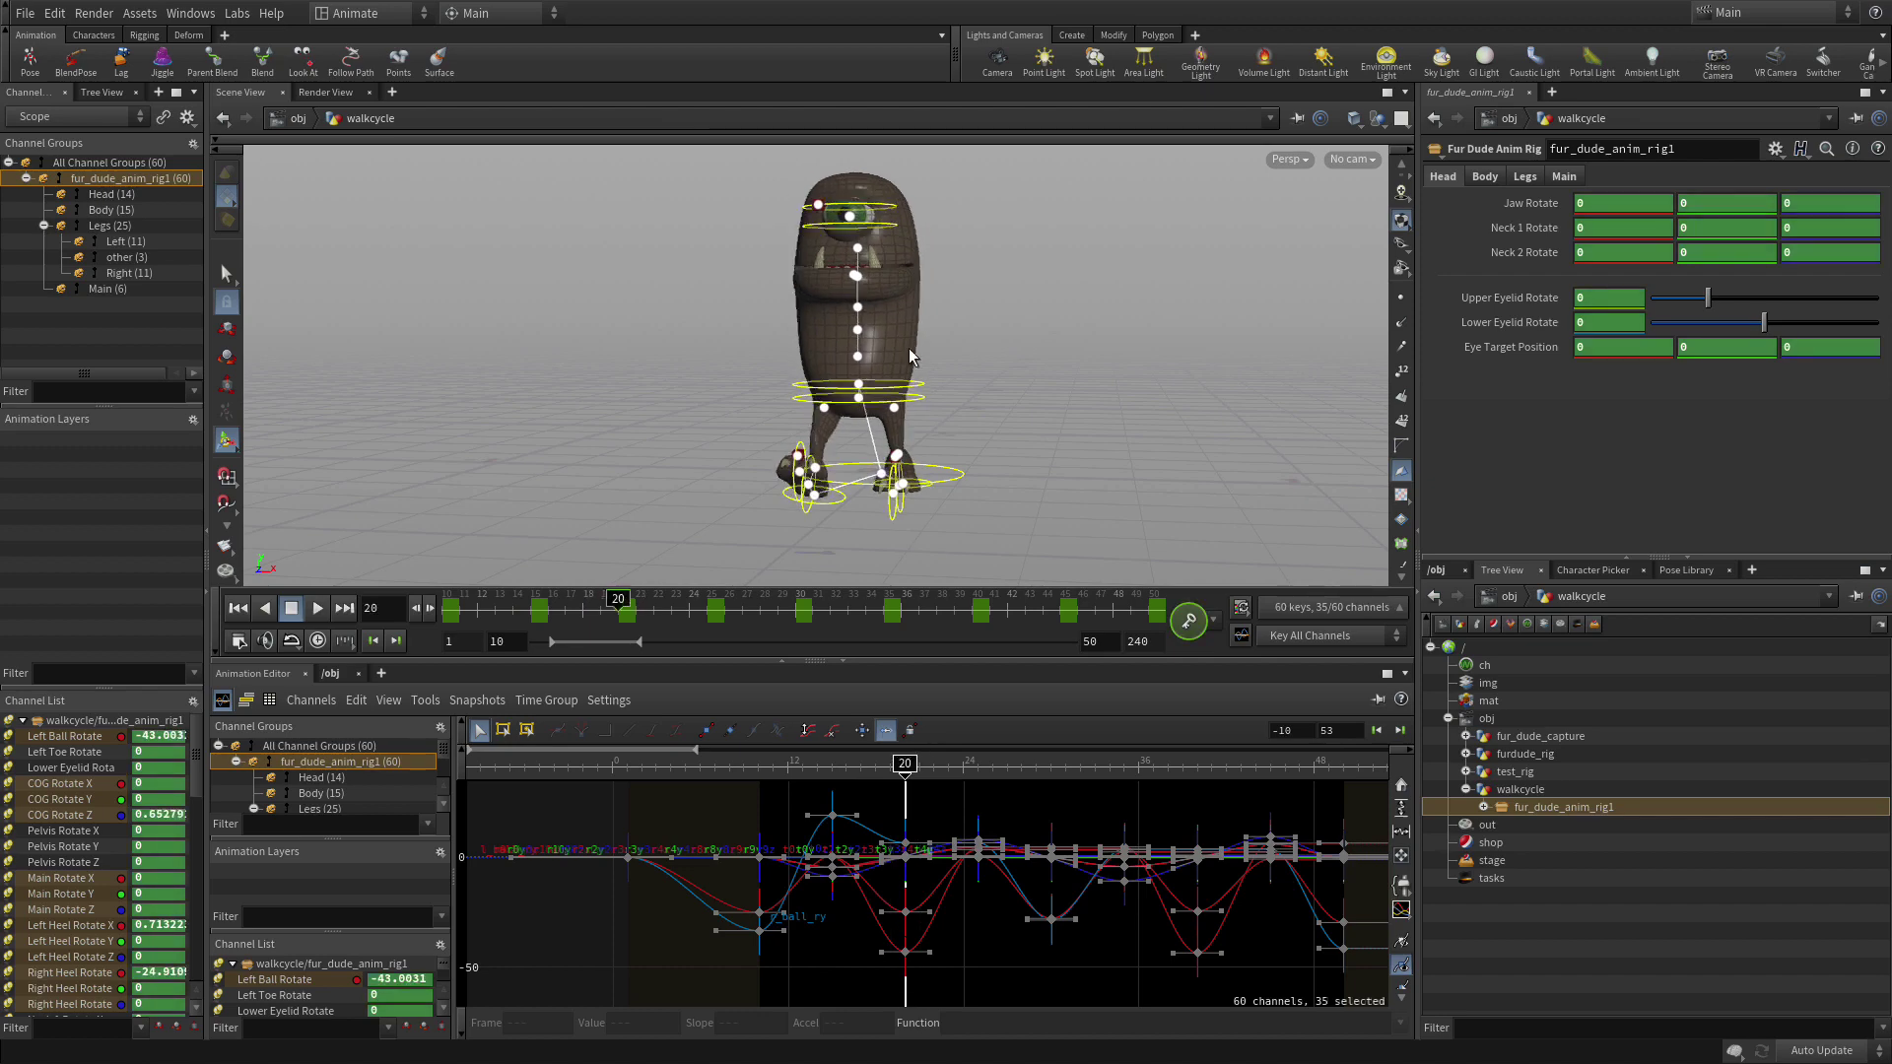
mouse_move(896, 303)
alt+mouse_down()
mouse_move(867, 301)
mouse_move(890, 304)
alt+mouse_up()
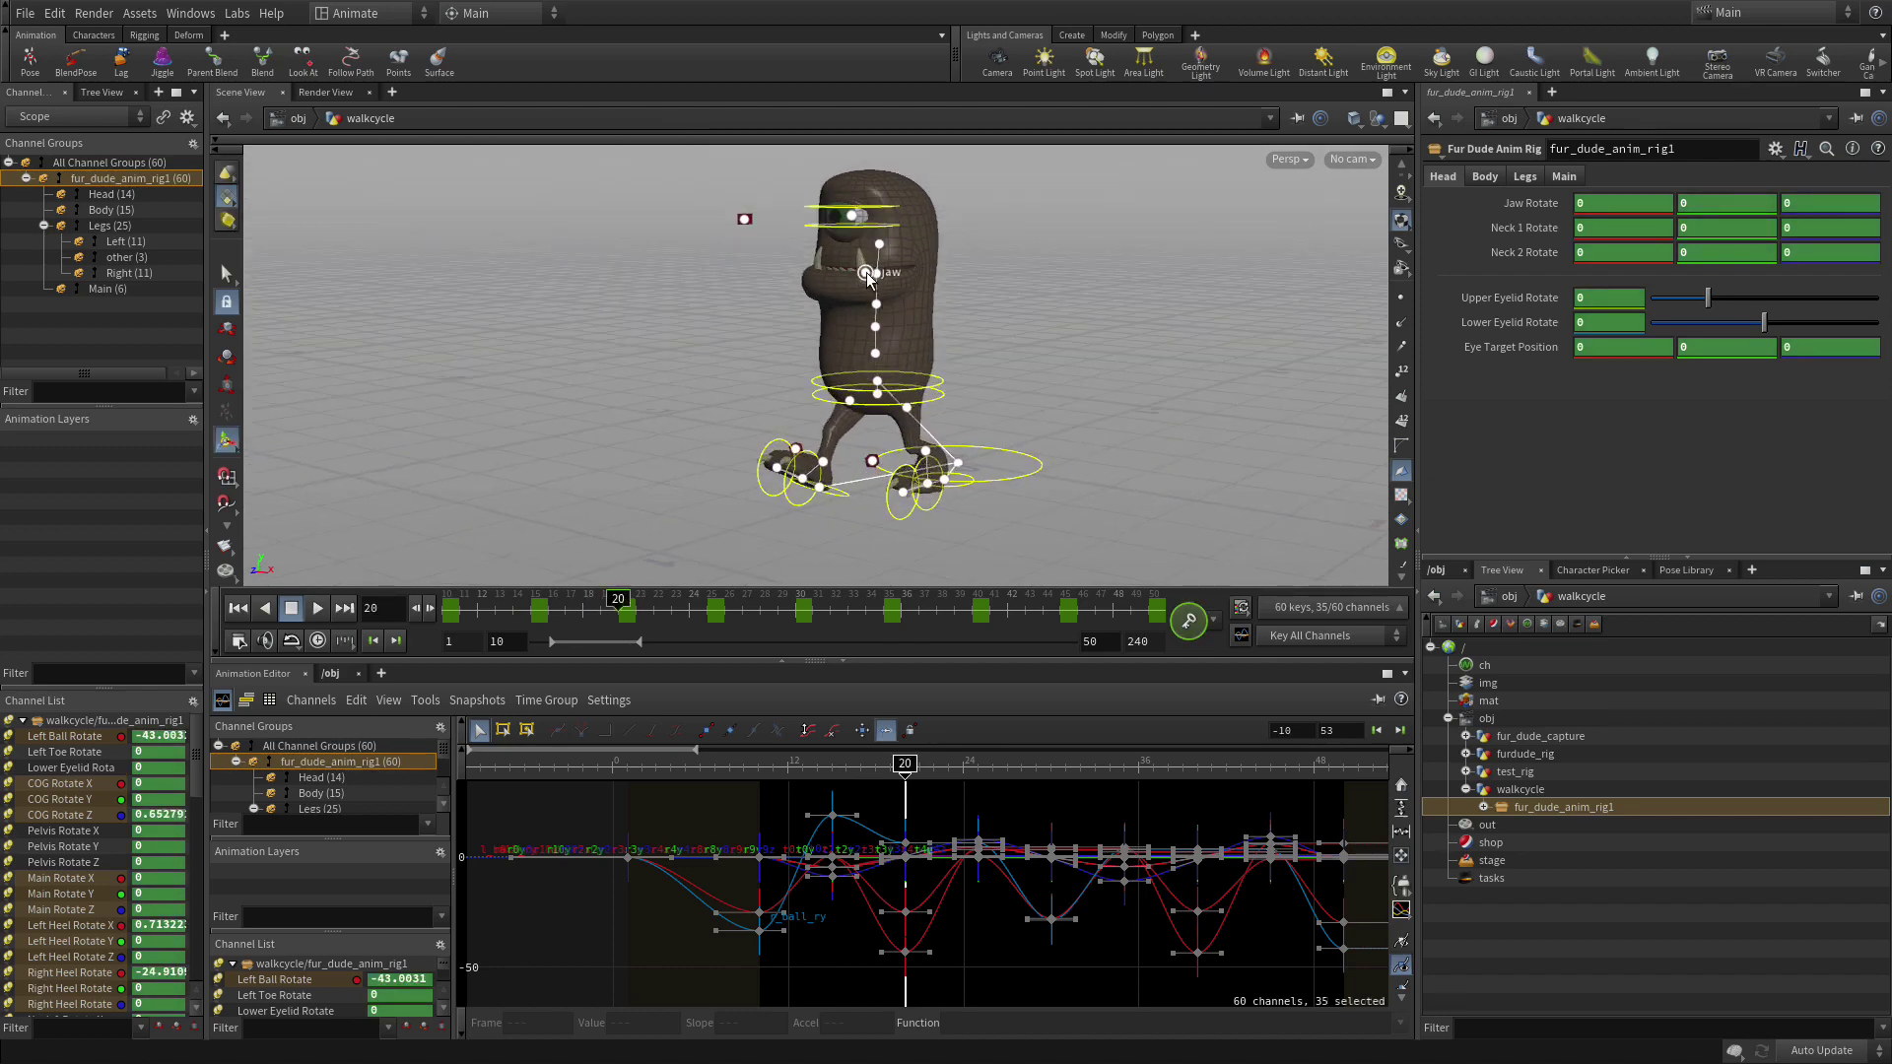
click(865, 275)
drag(776, 269, 776, 317)
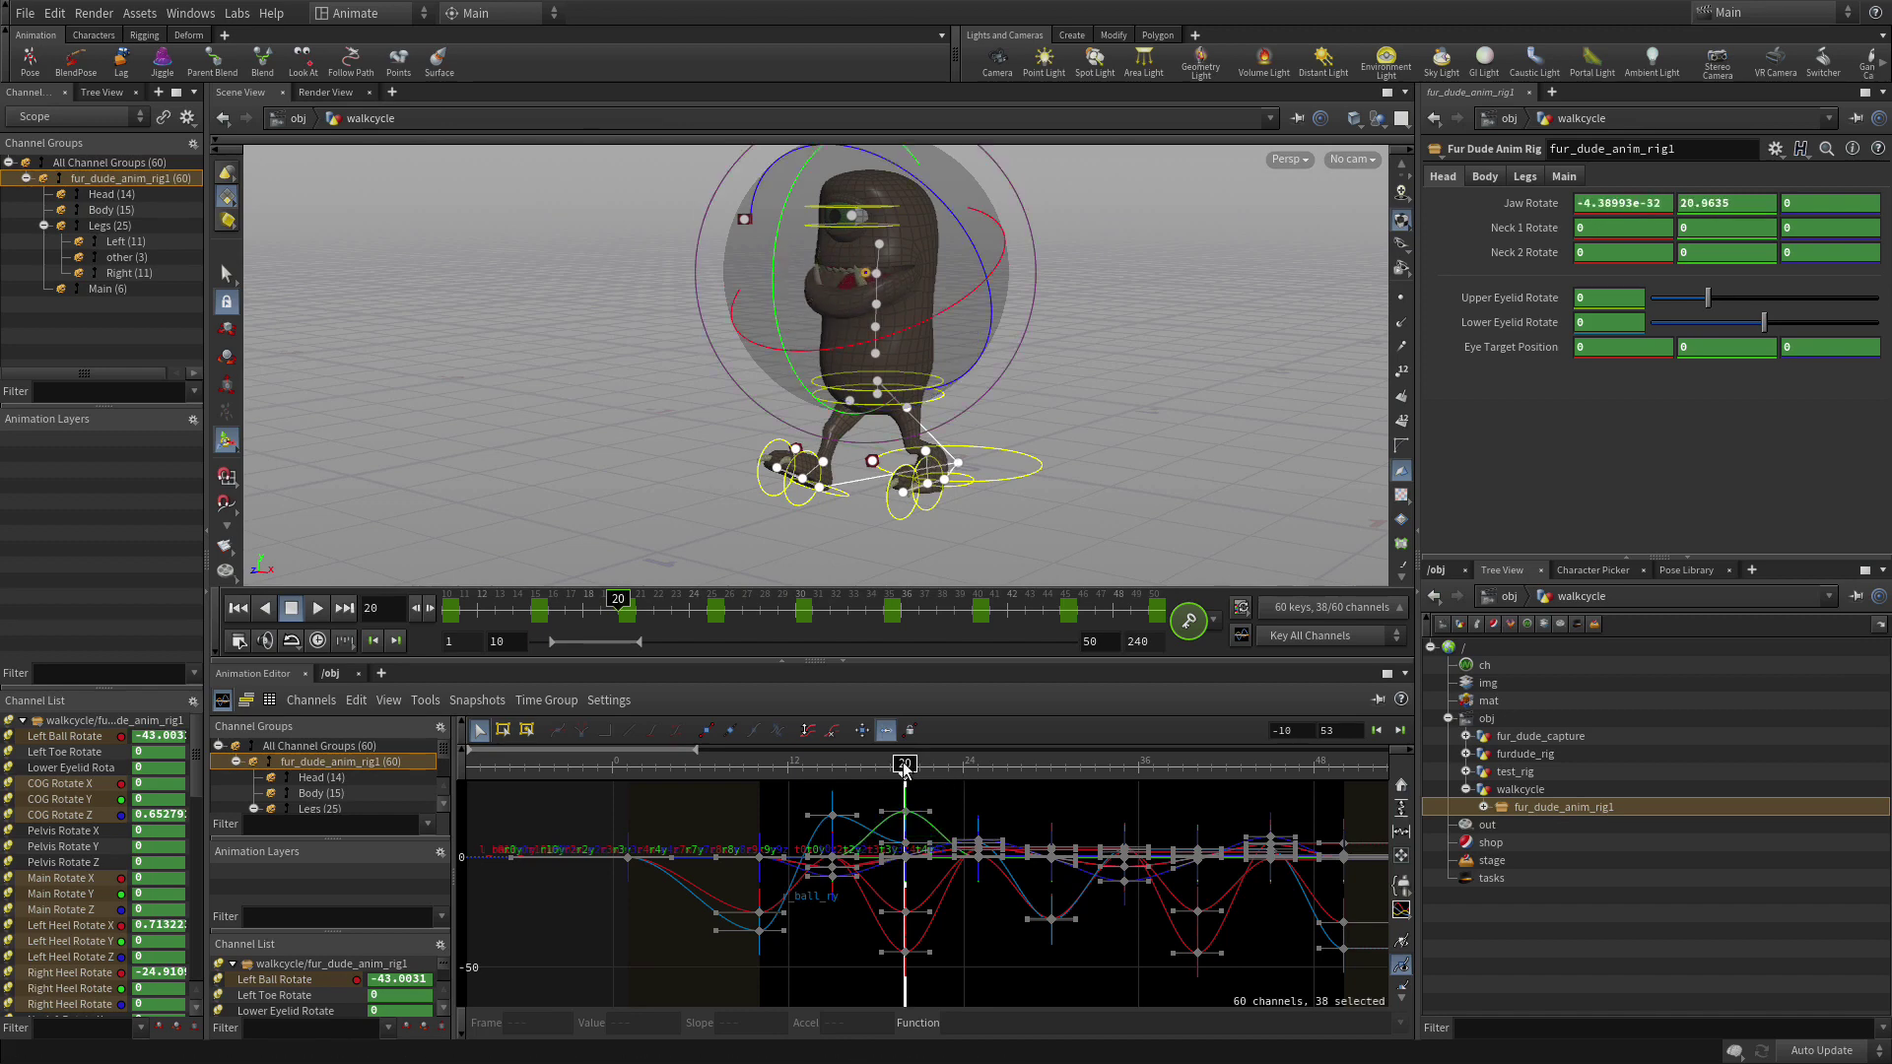
Rotate the jaw in Y about 14.5° at frame 10 and about 13.2° at frame 30.
drag(905, 768, 758, 763)
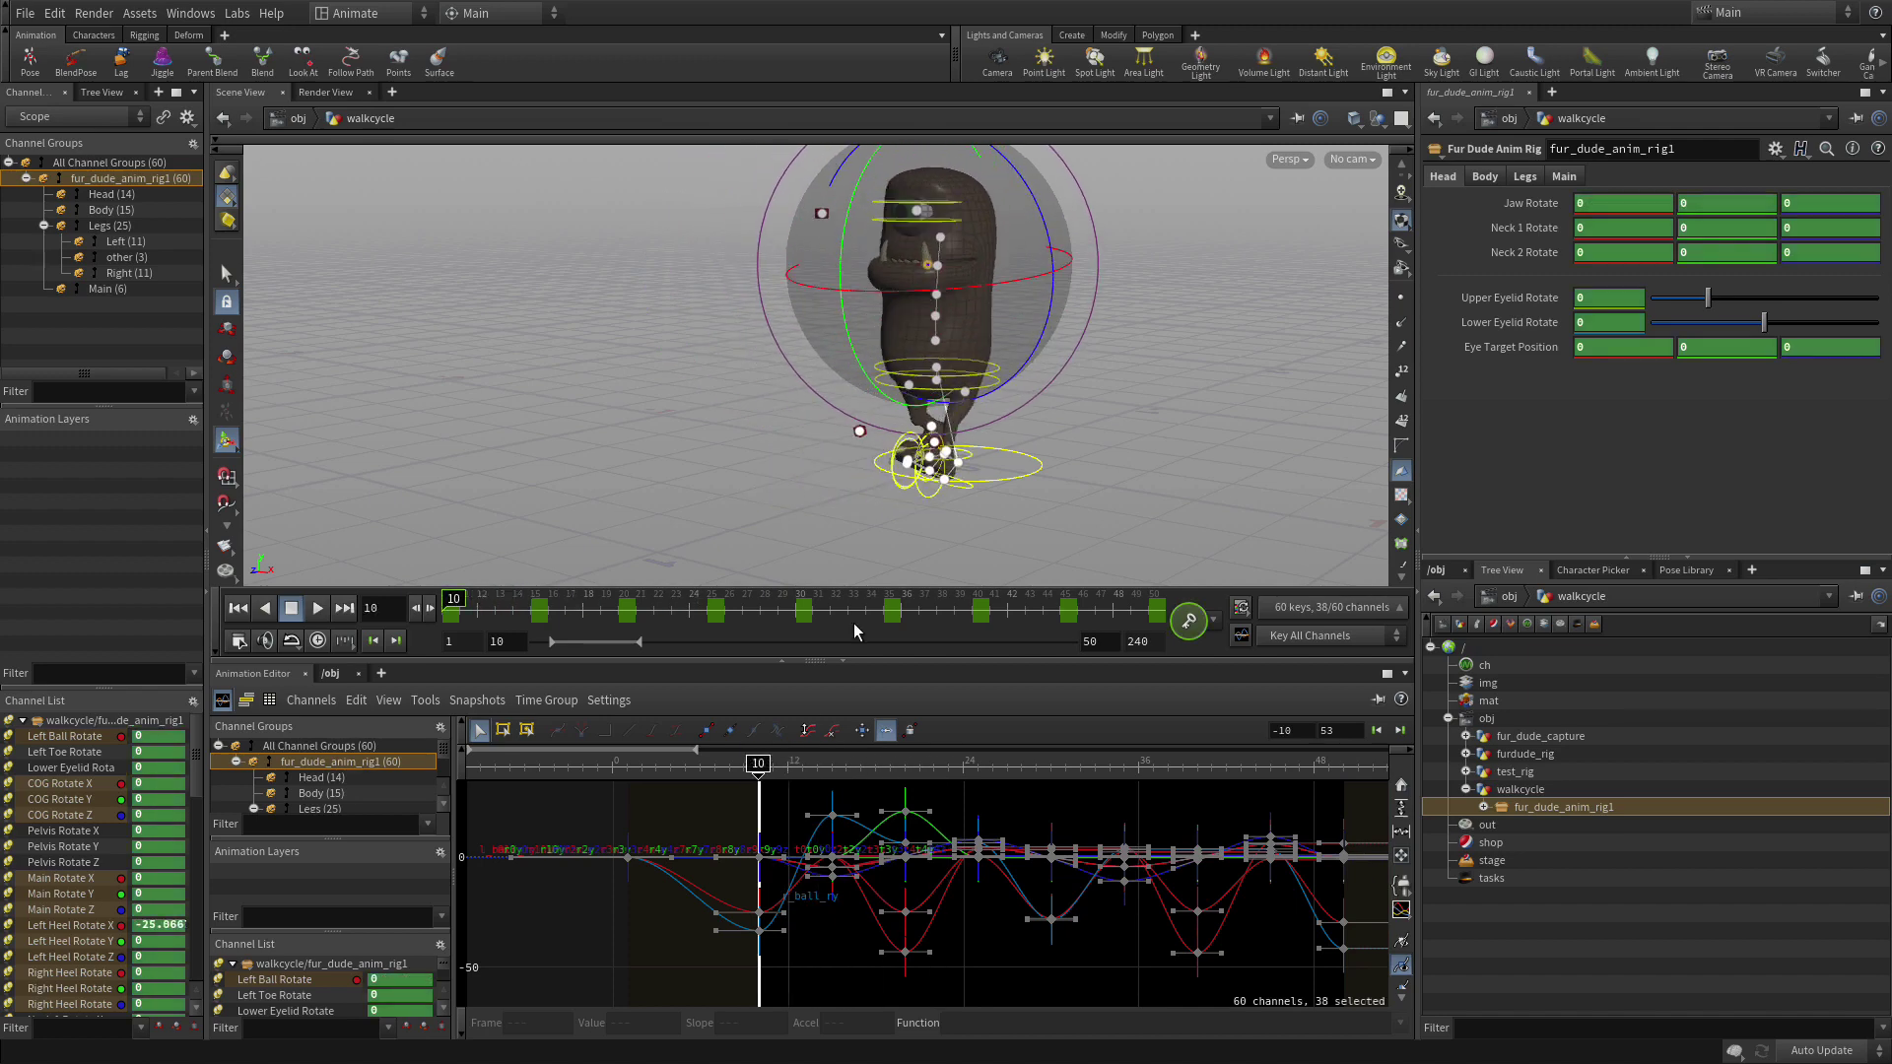
drag(843, 285, 857, 330)
drag(759, 765, 1049, 763)
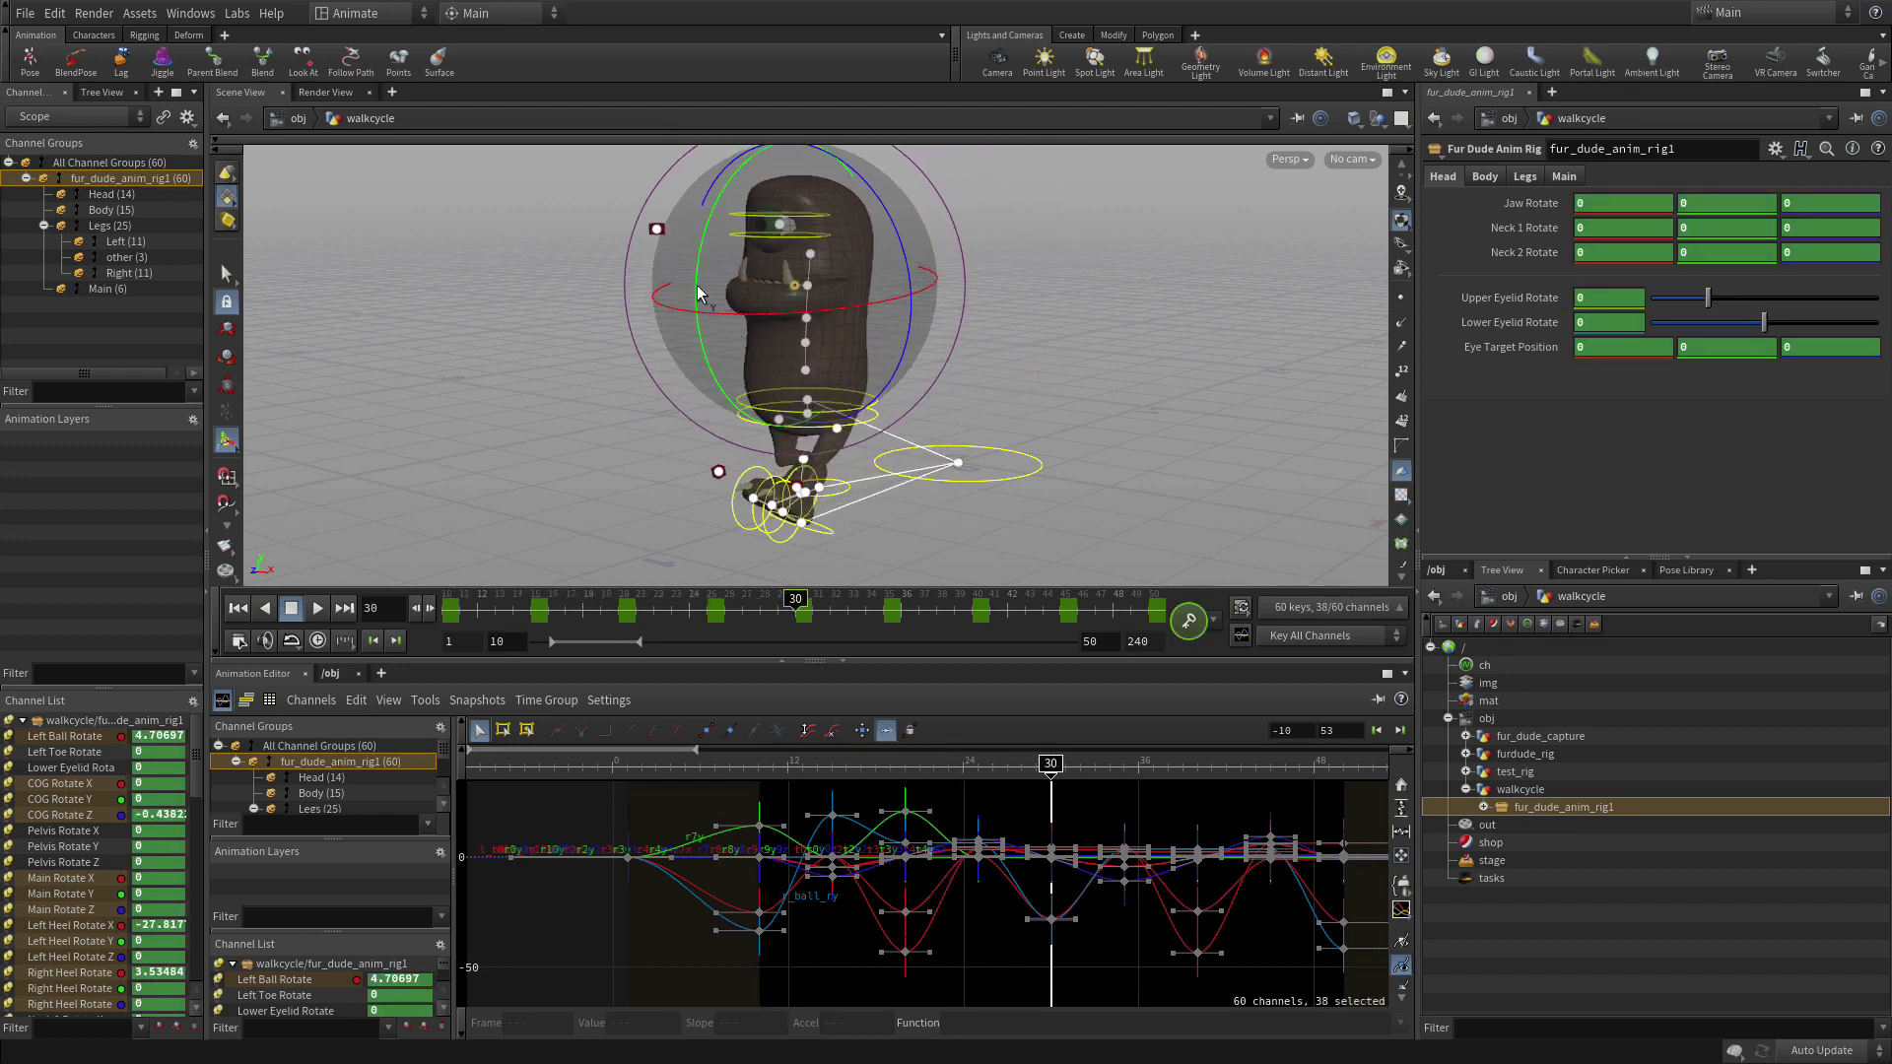
drag(695, 293, 702, 320)
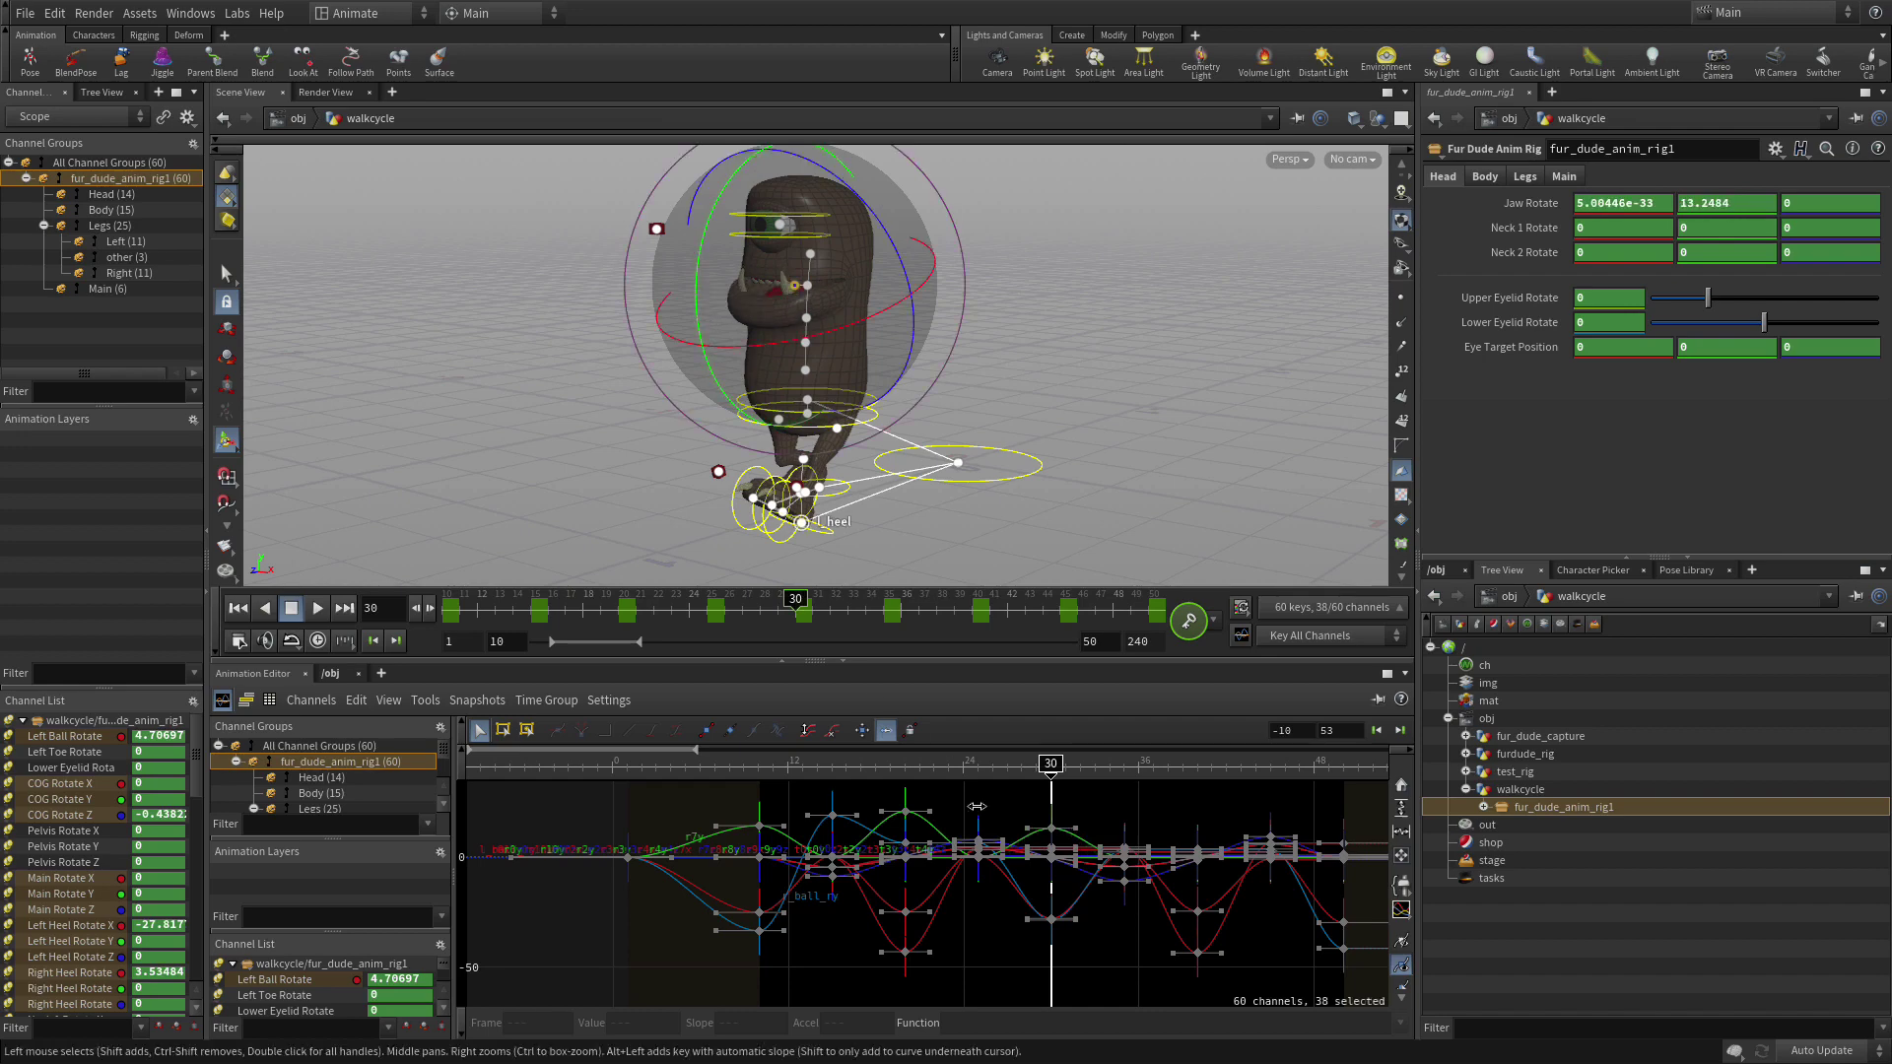
Open the jaw in Y at frame 40, and play through to frame 53 to review the mouth motion.
drag(1050, 773, 1197, 765)
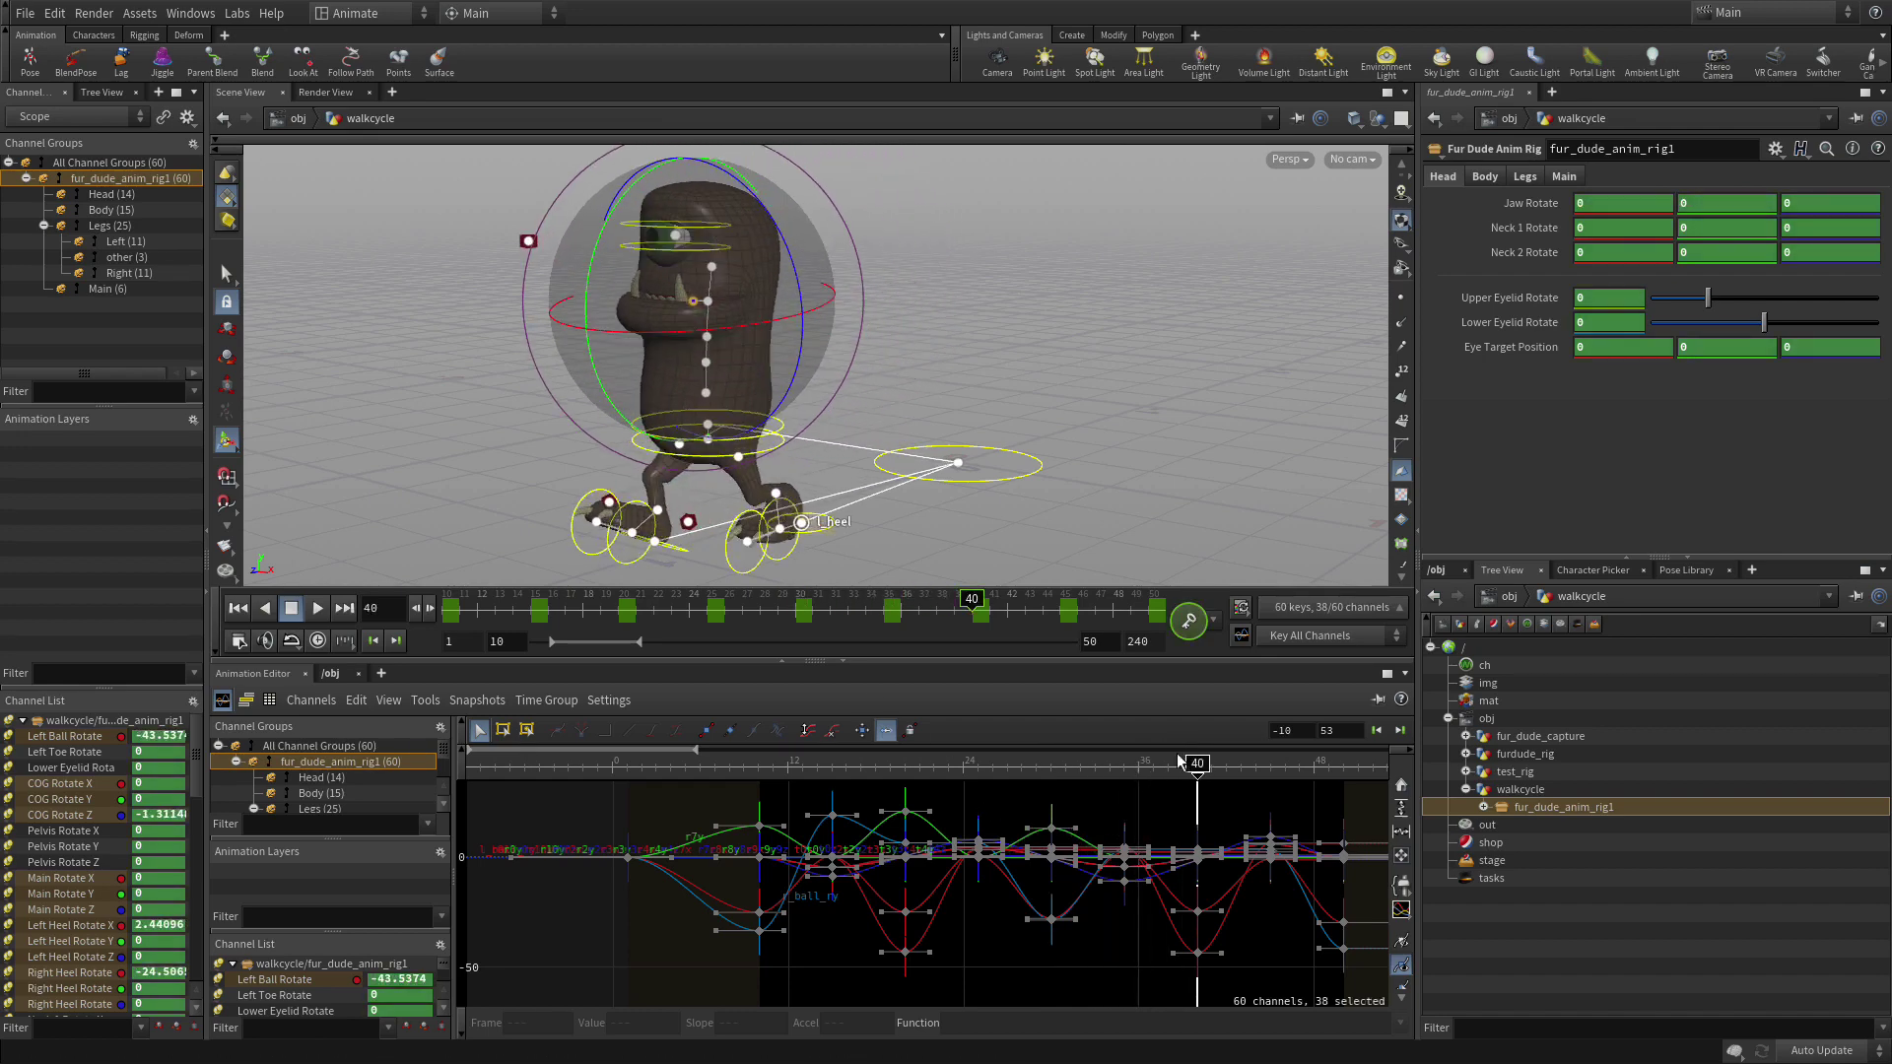
drag(594, 318, 596, 360)
drag(1197, 765, 1375, 746)
click(895, 276)
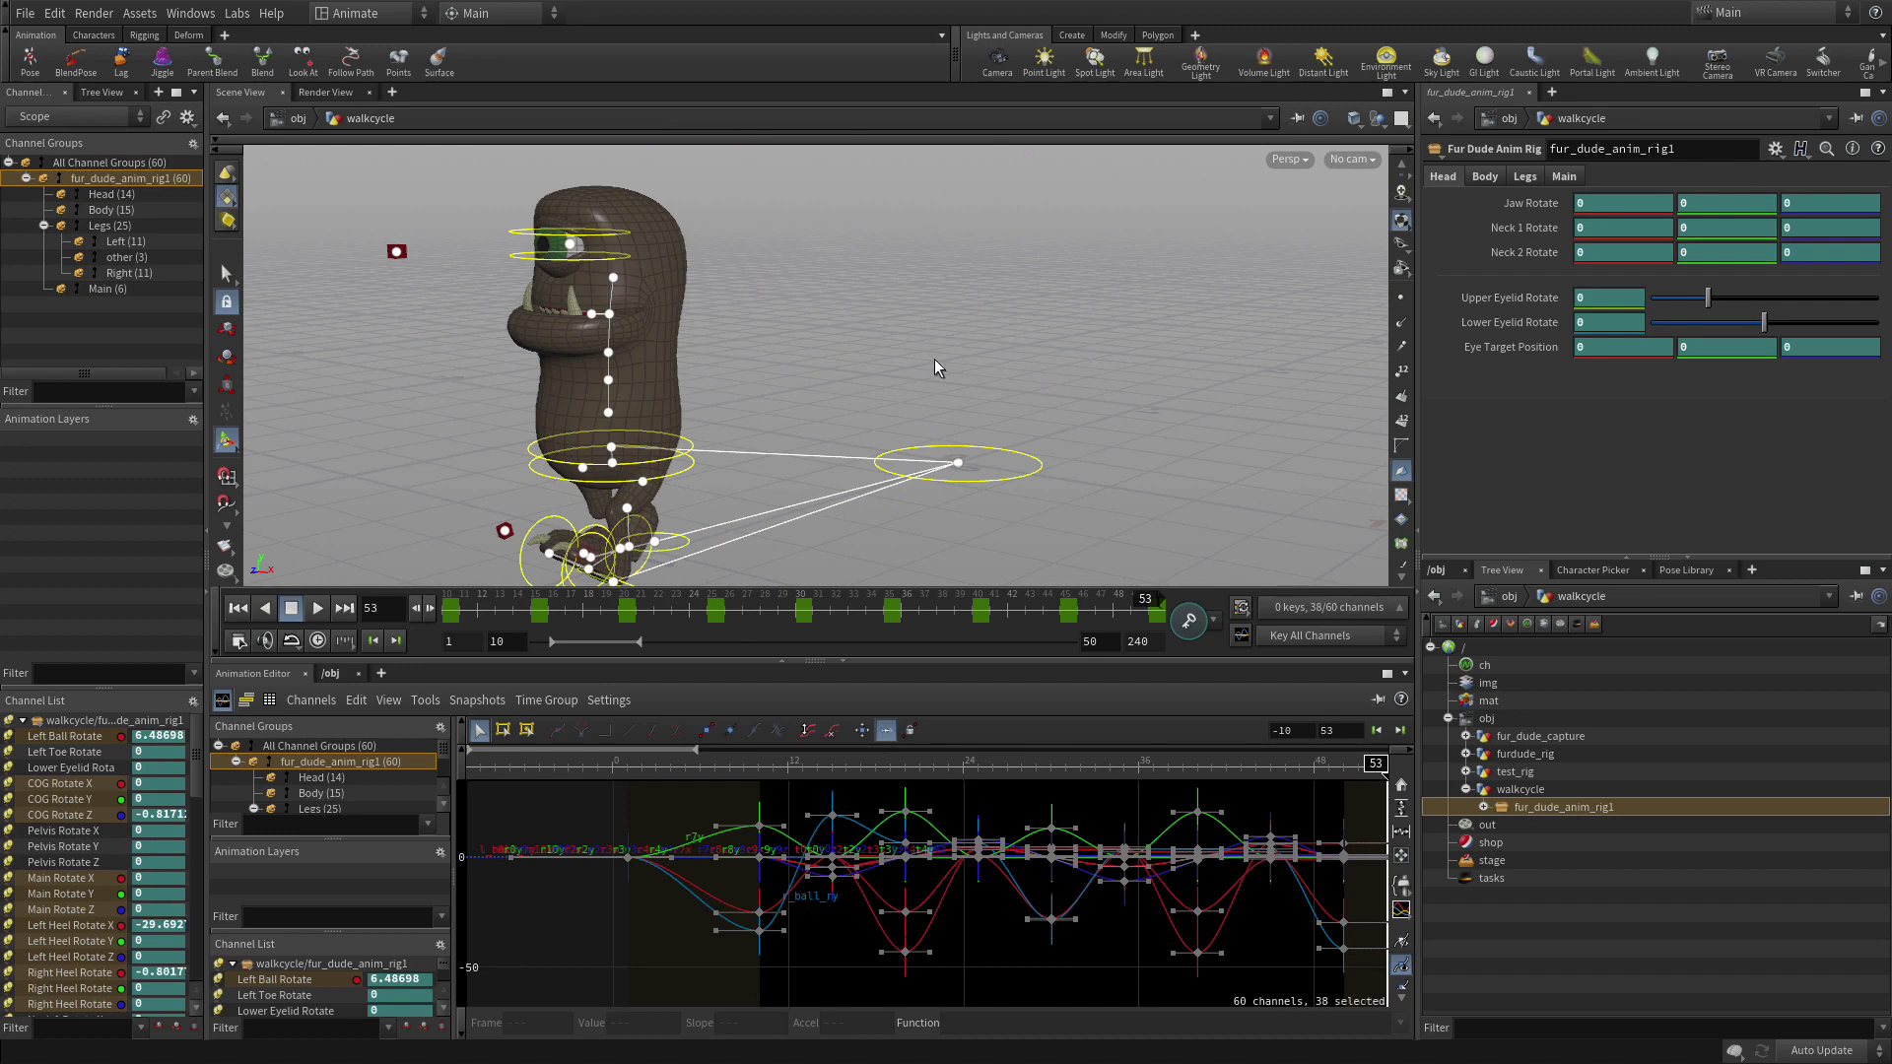
Raise the eye target about 0.075 in Y at frame 10 and lower it about 0.09 at frame 25.
mouse_move(790, 761)
mouse_down()
mouse_move(744, 759)
mouse_move(759, 754)
mouse_up()
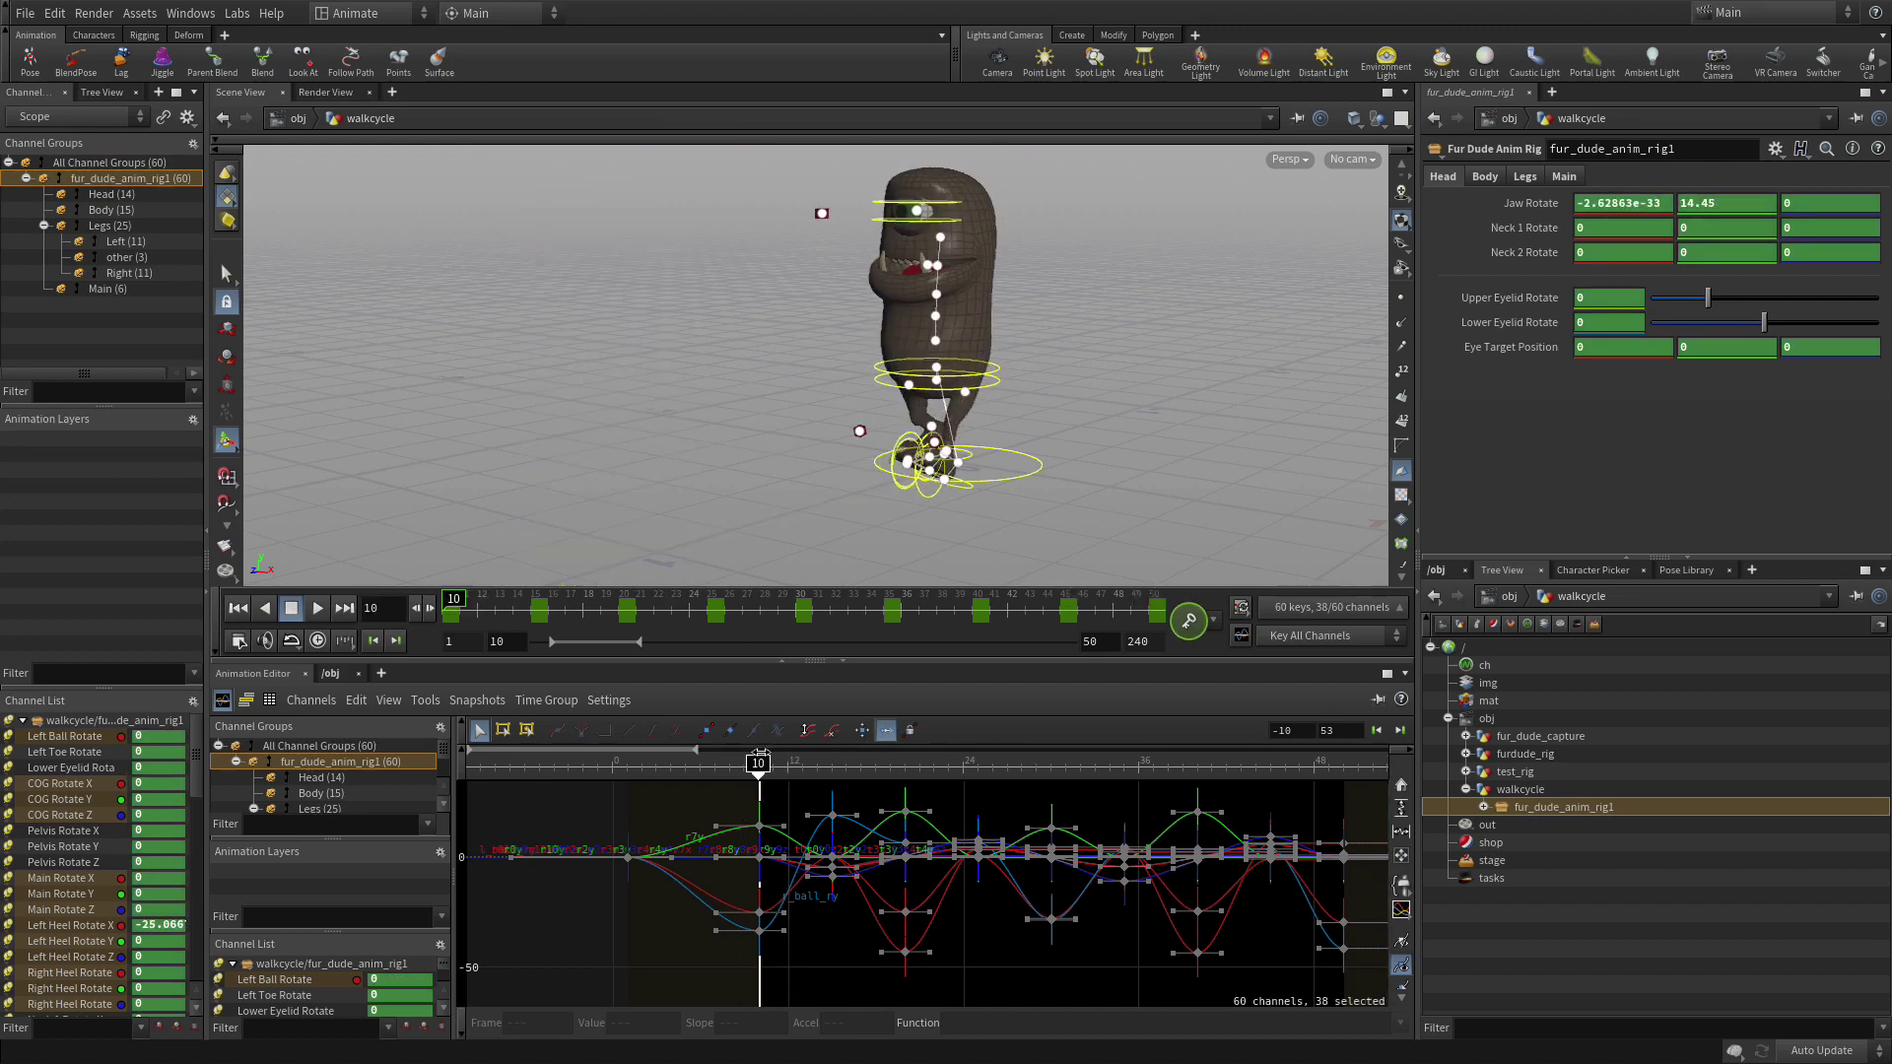
click(822, 214)
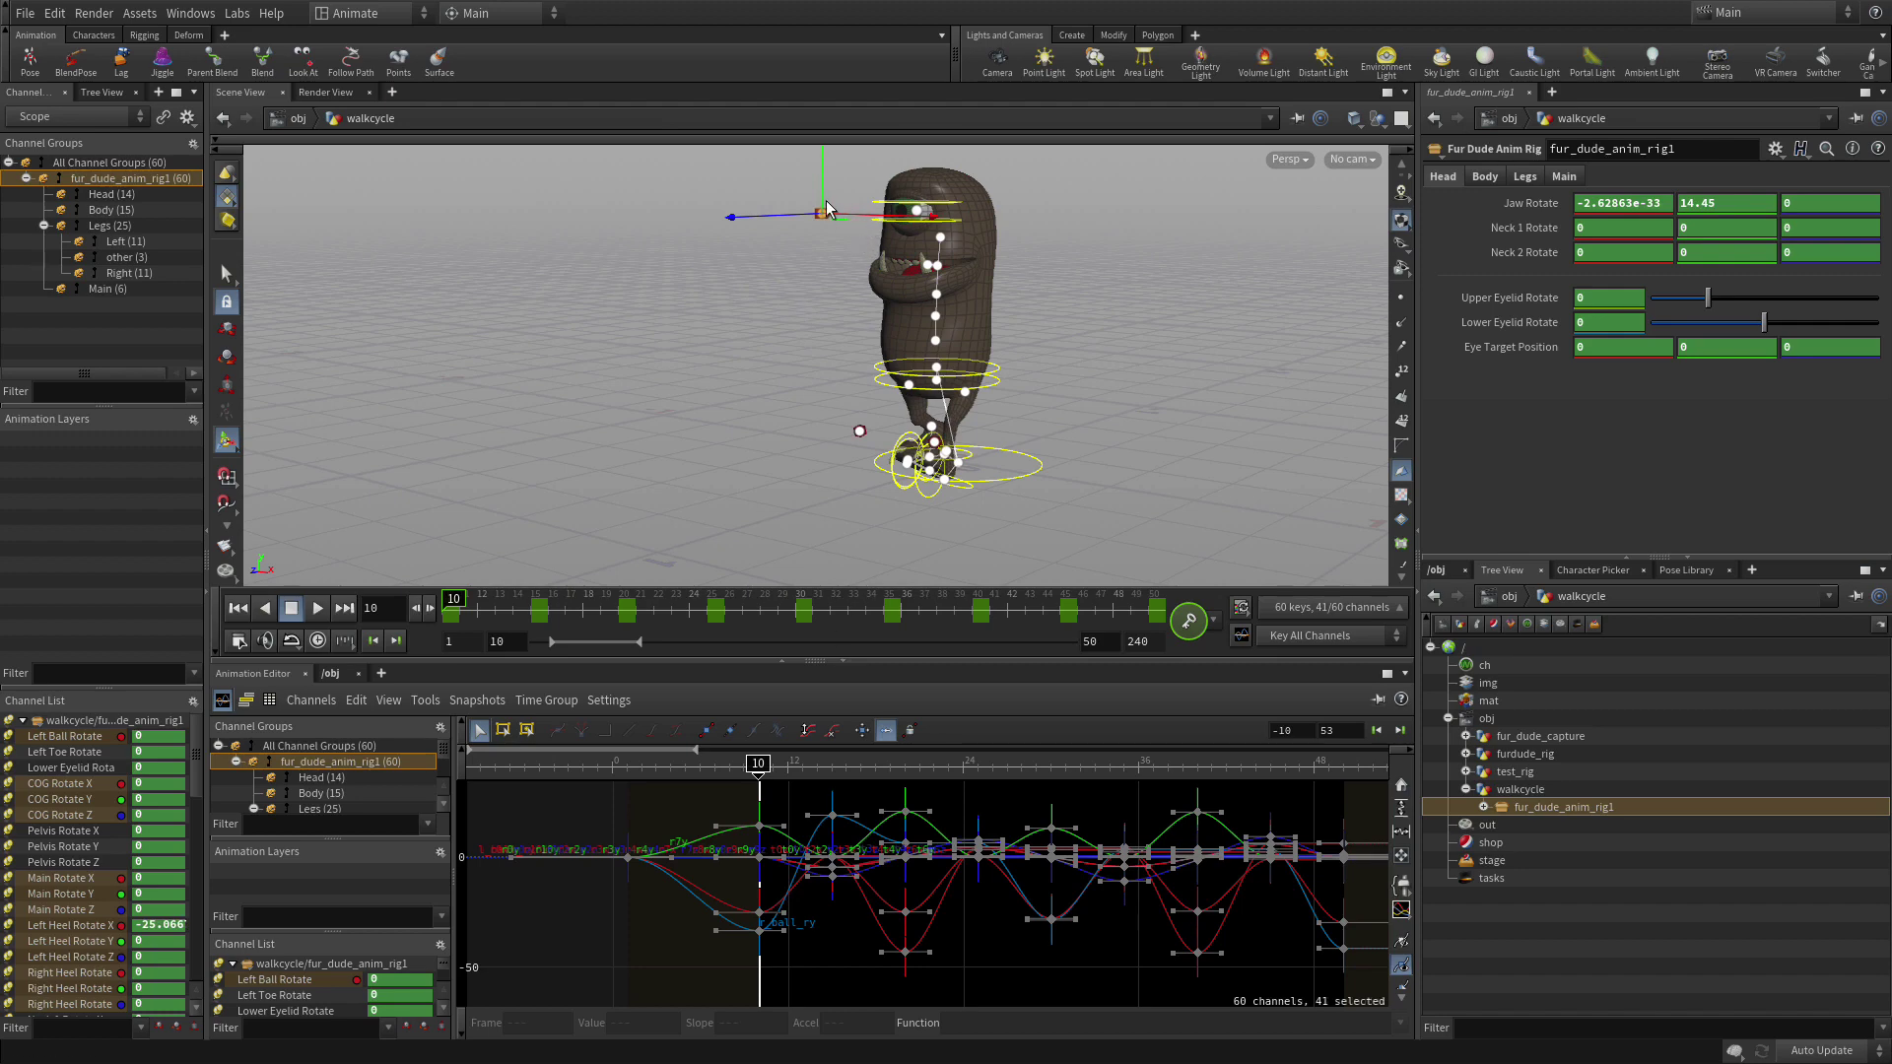
drag(820, 200, 820, 164)
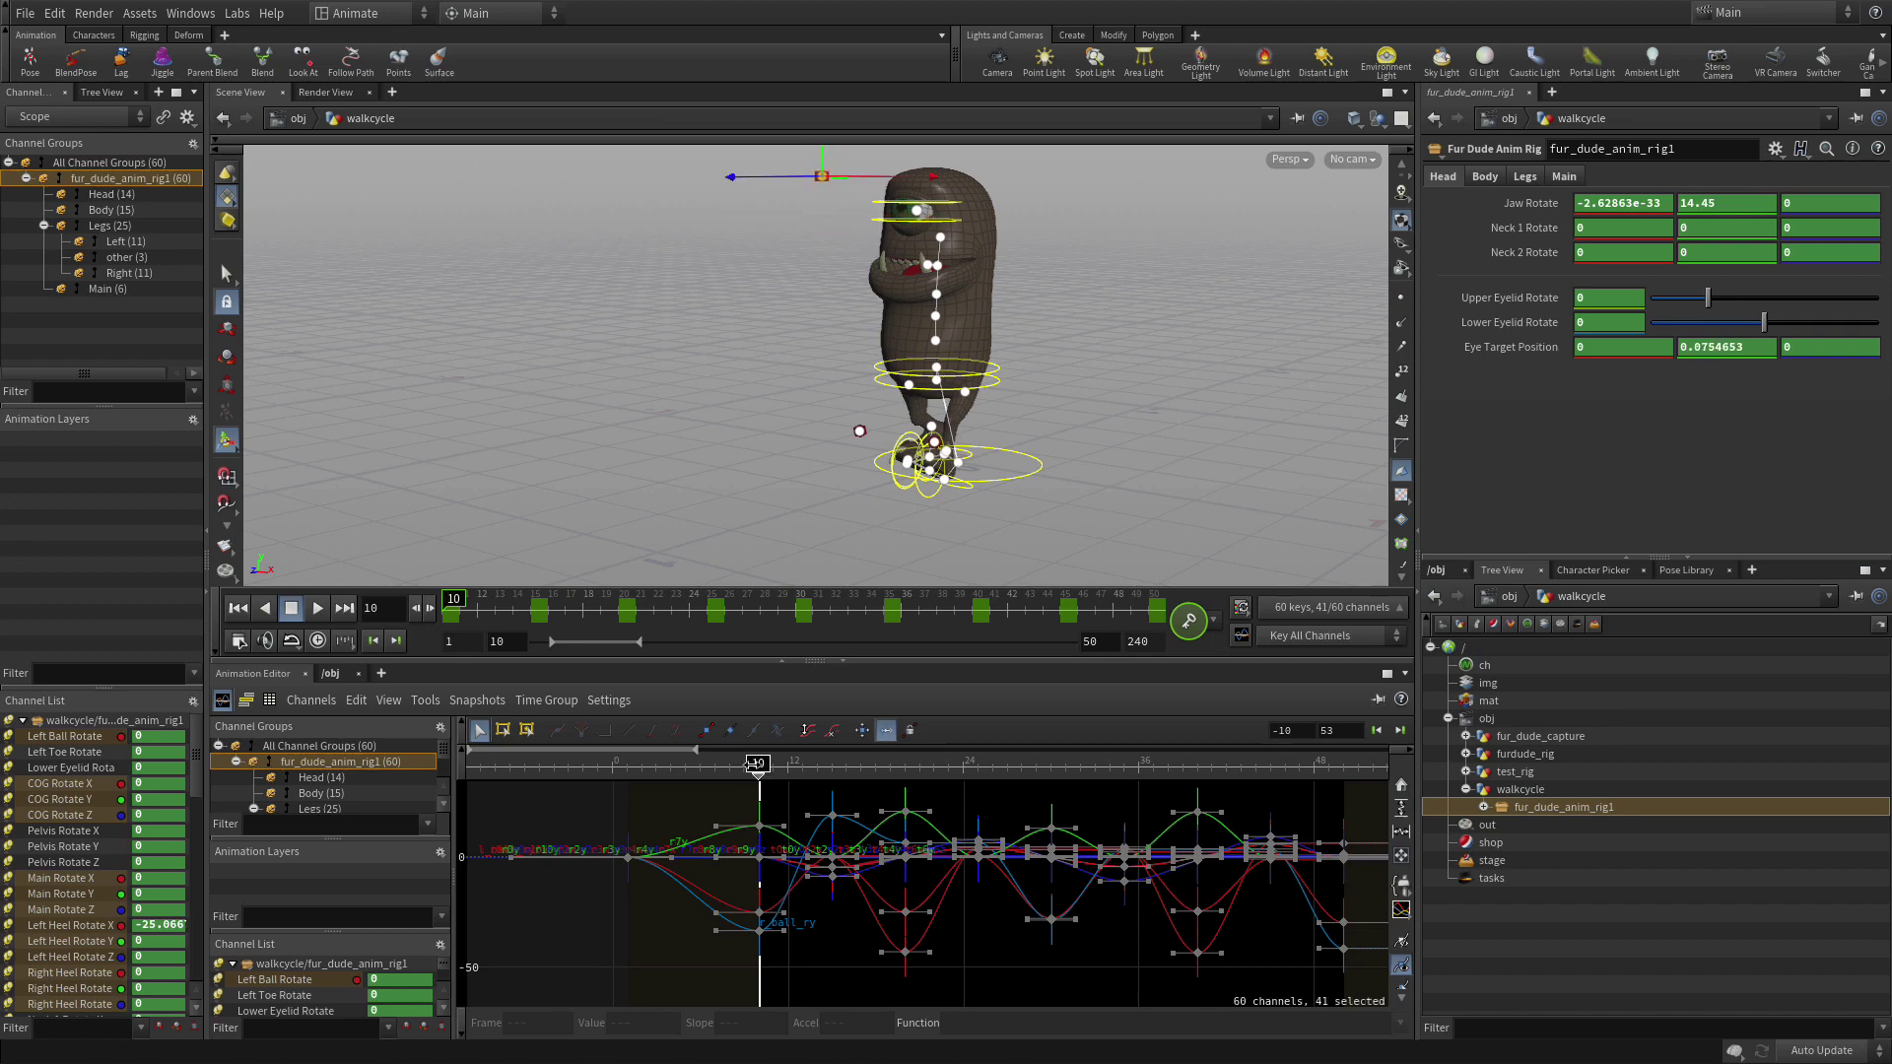
drag(756, 764, 977, 763)
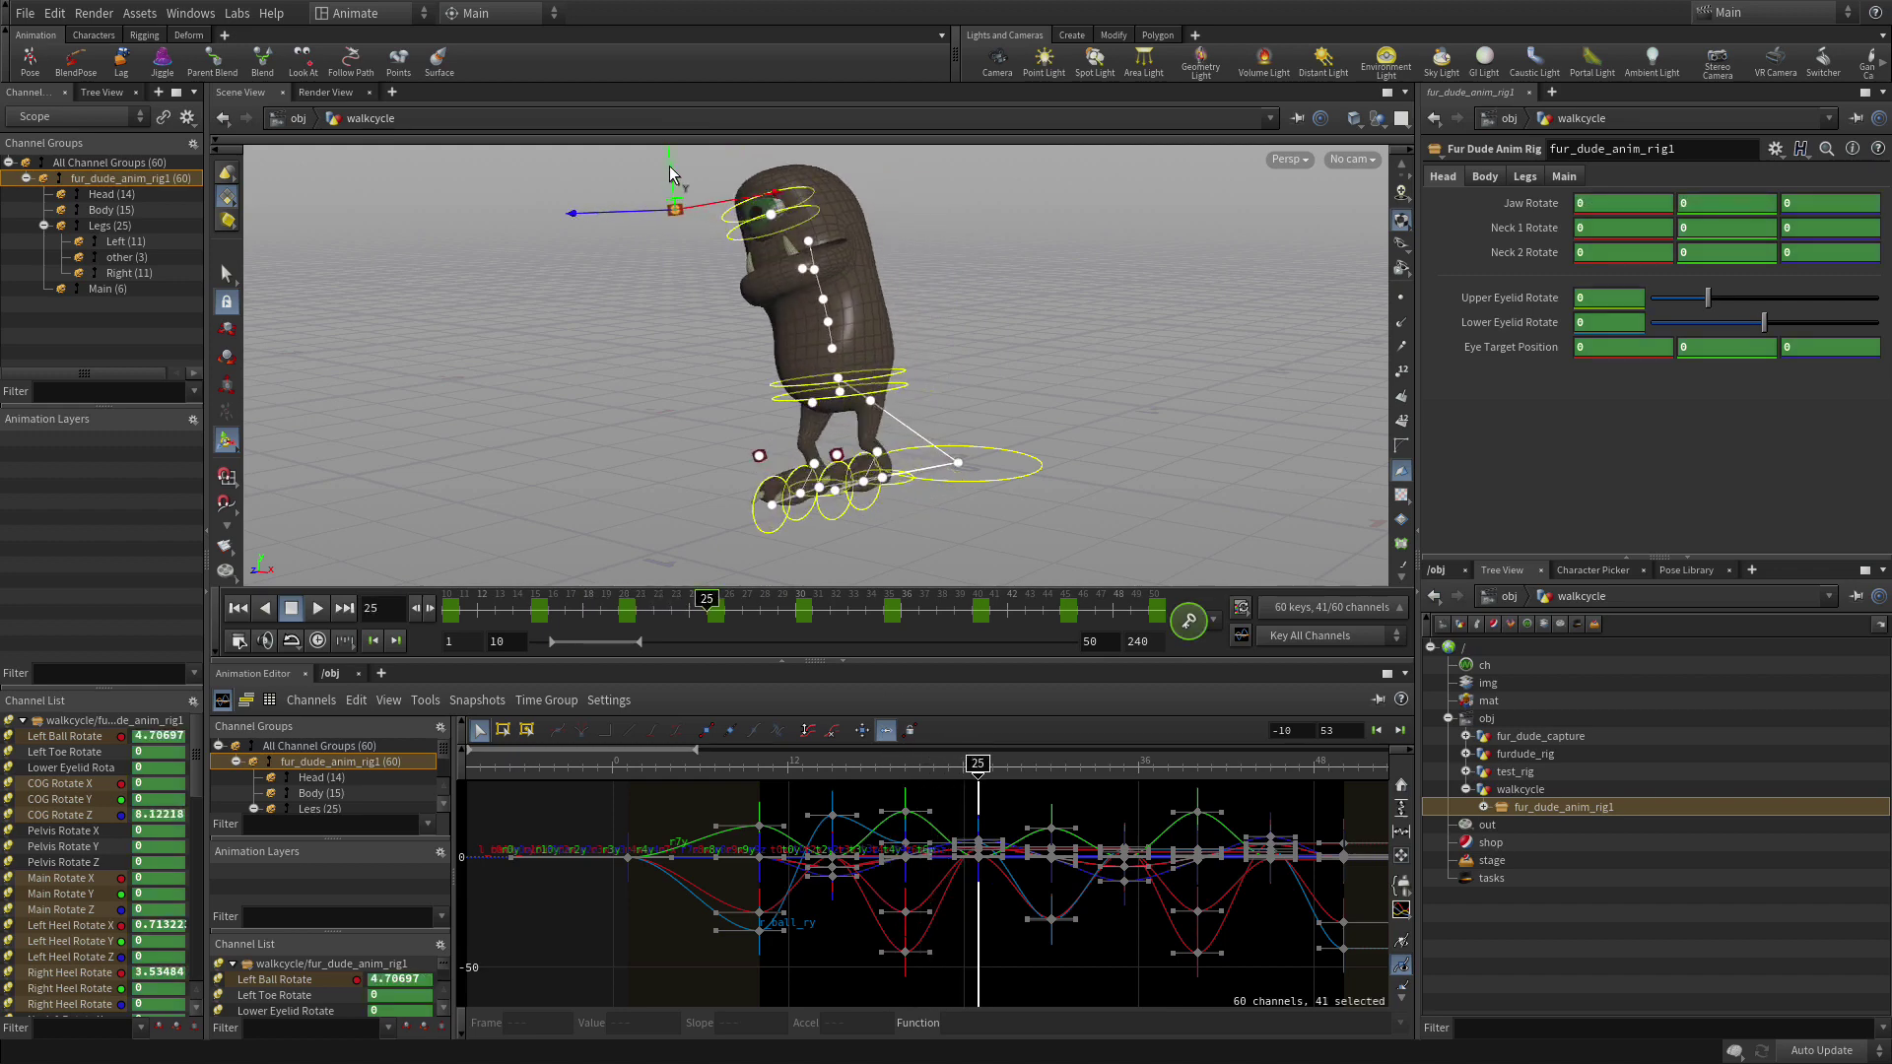
drag(669, 174, 674, 223)
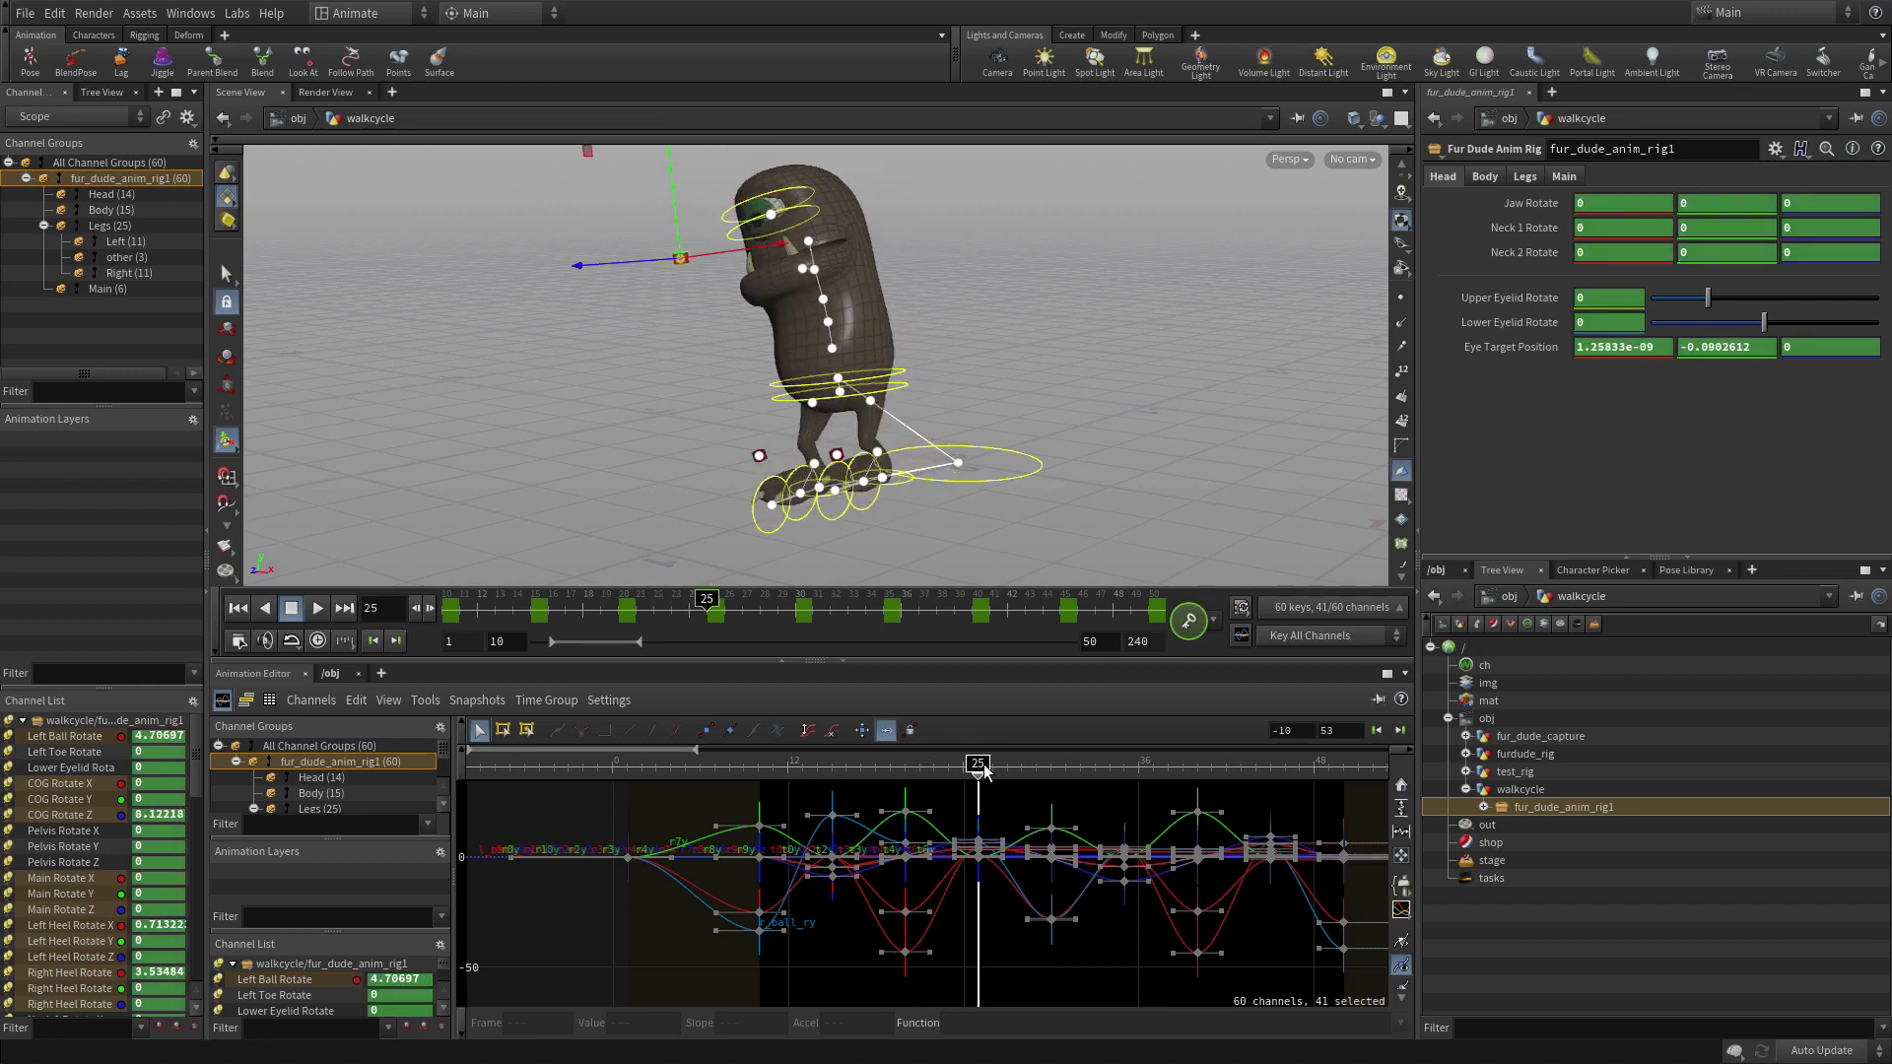
Shift the eye target sideways along positive X at frame 35 and to about -0.15 in X at frame 45.
drag(1005, 760, 1123, 762)
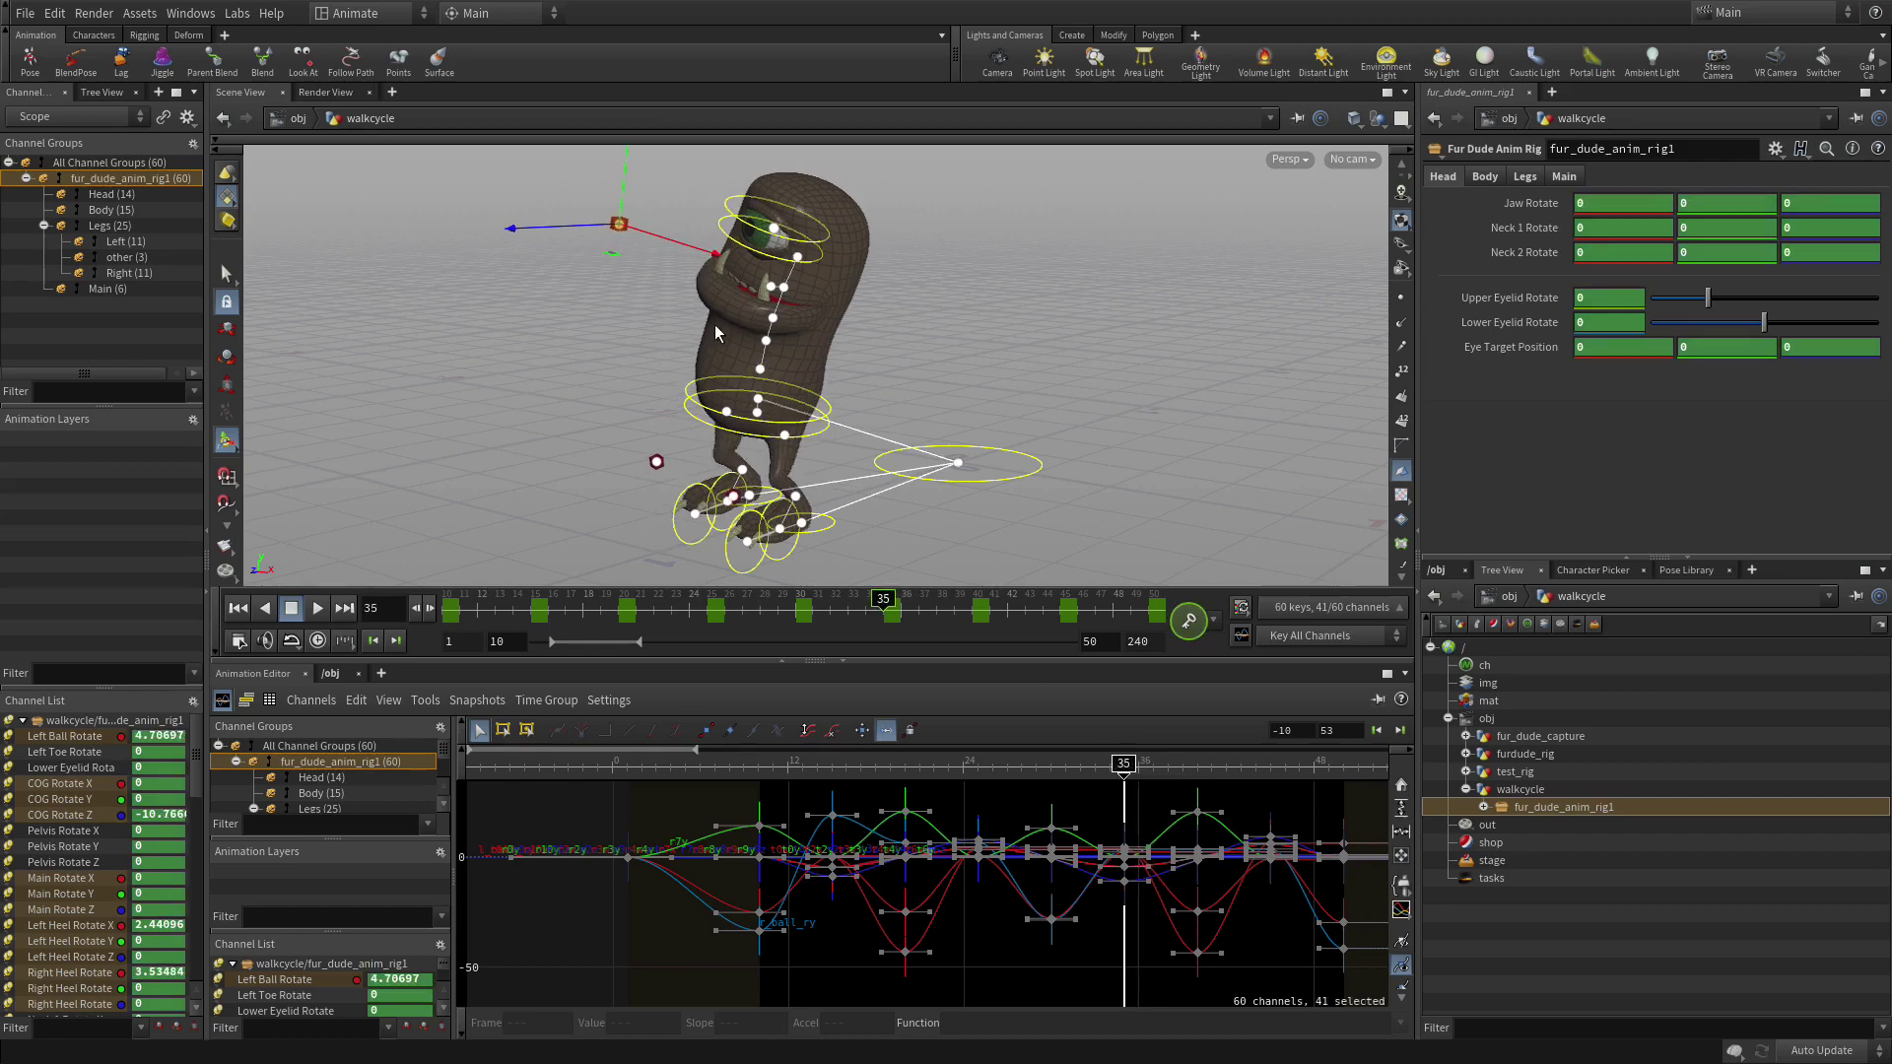
drag(687, 247, 781, 281)
drag(1123, 761, 1270, 762)
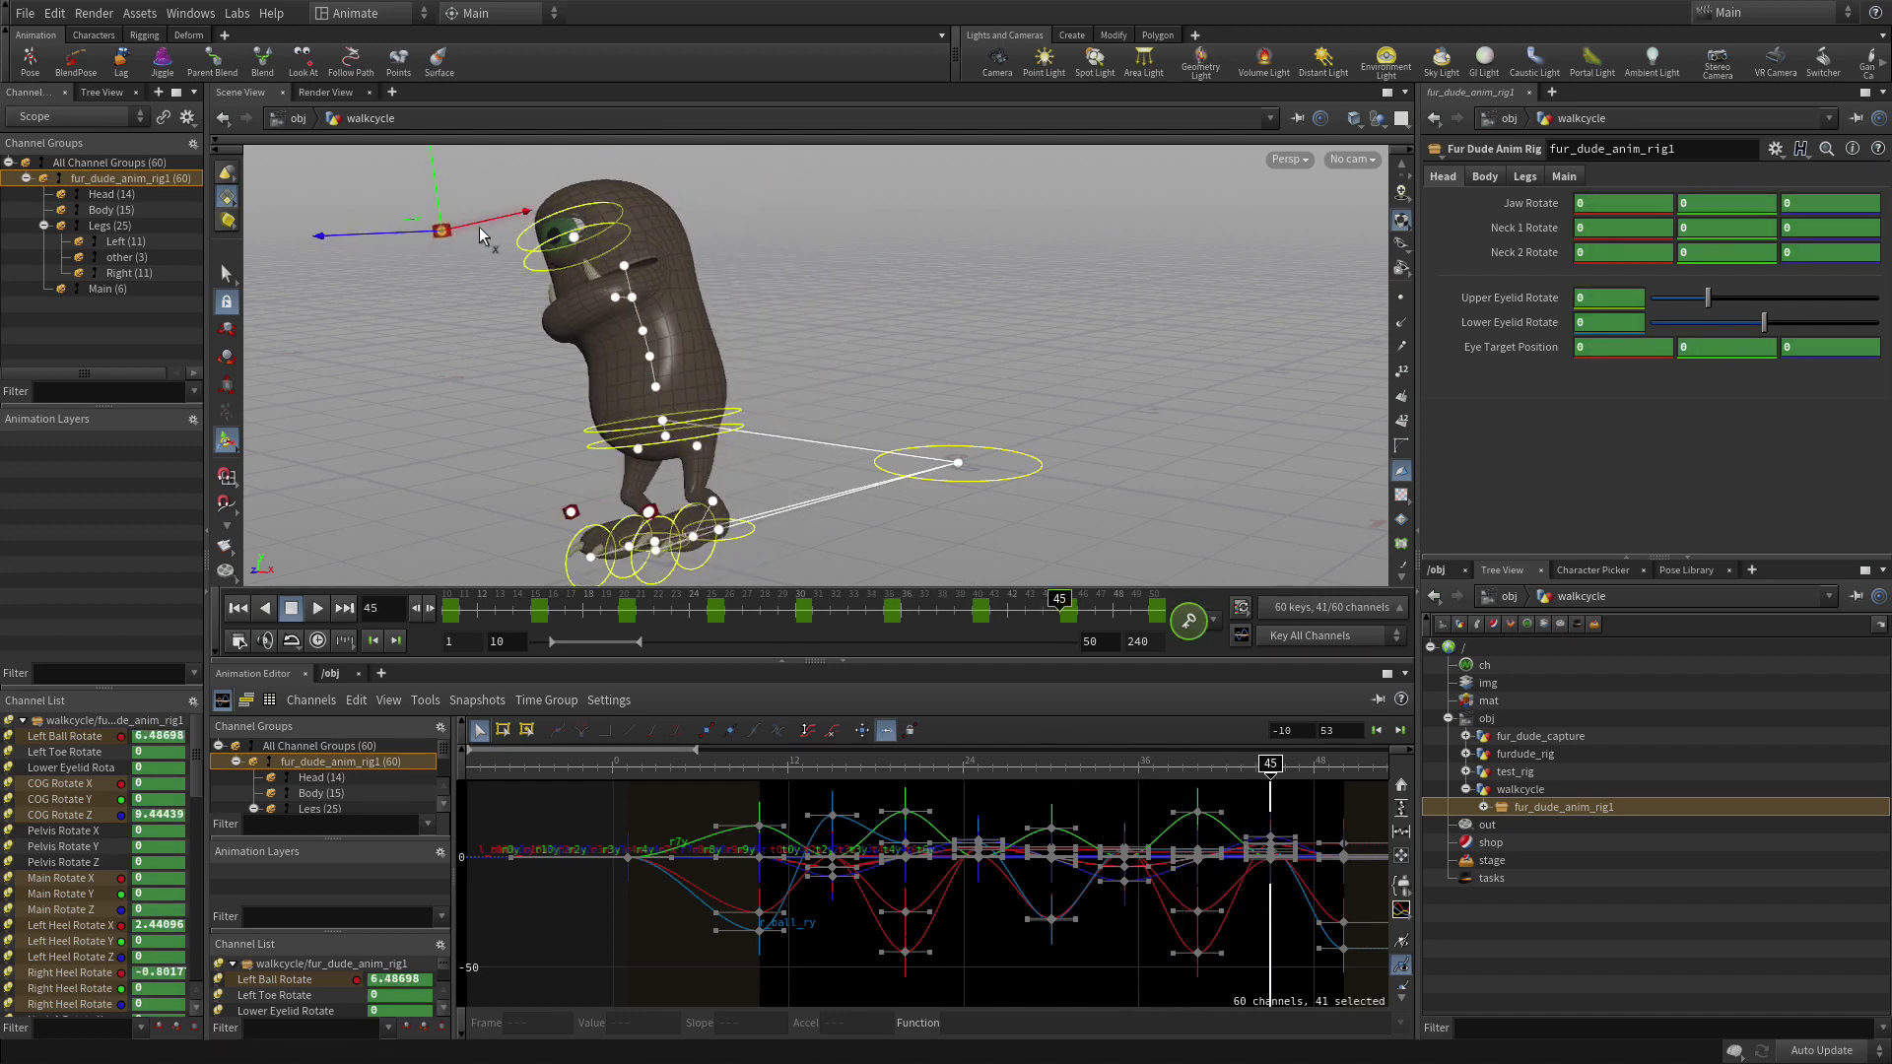
drag(481, 222, 431, 244)
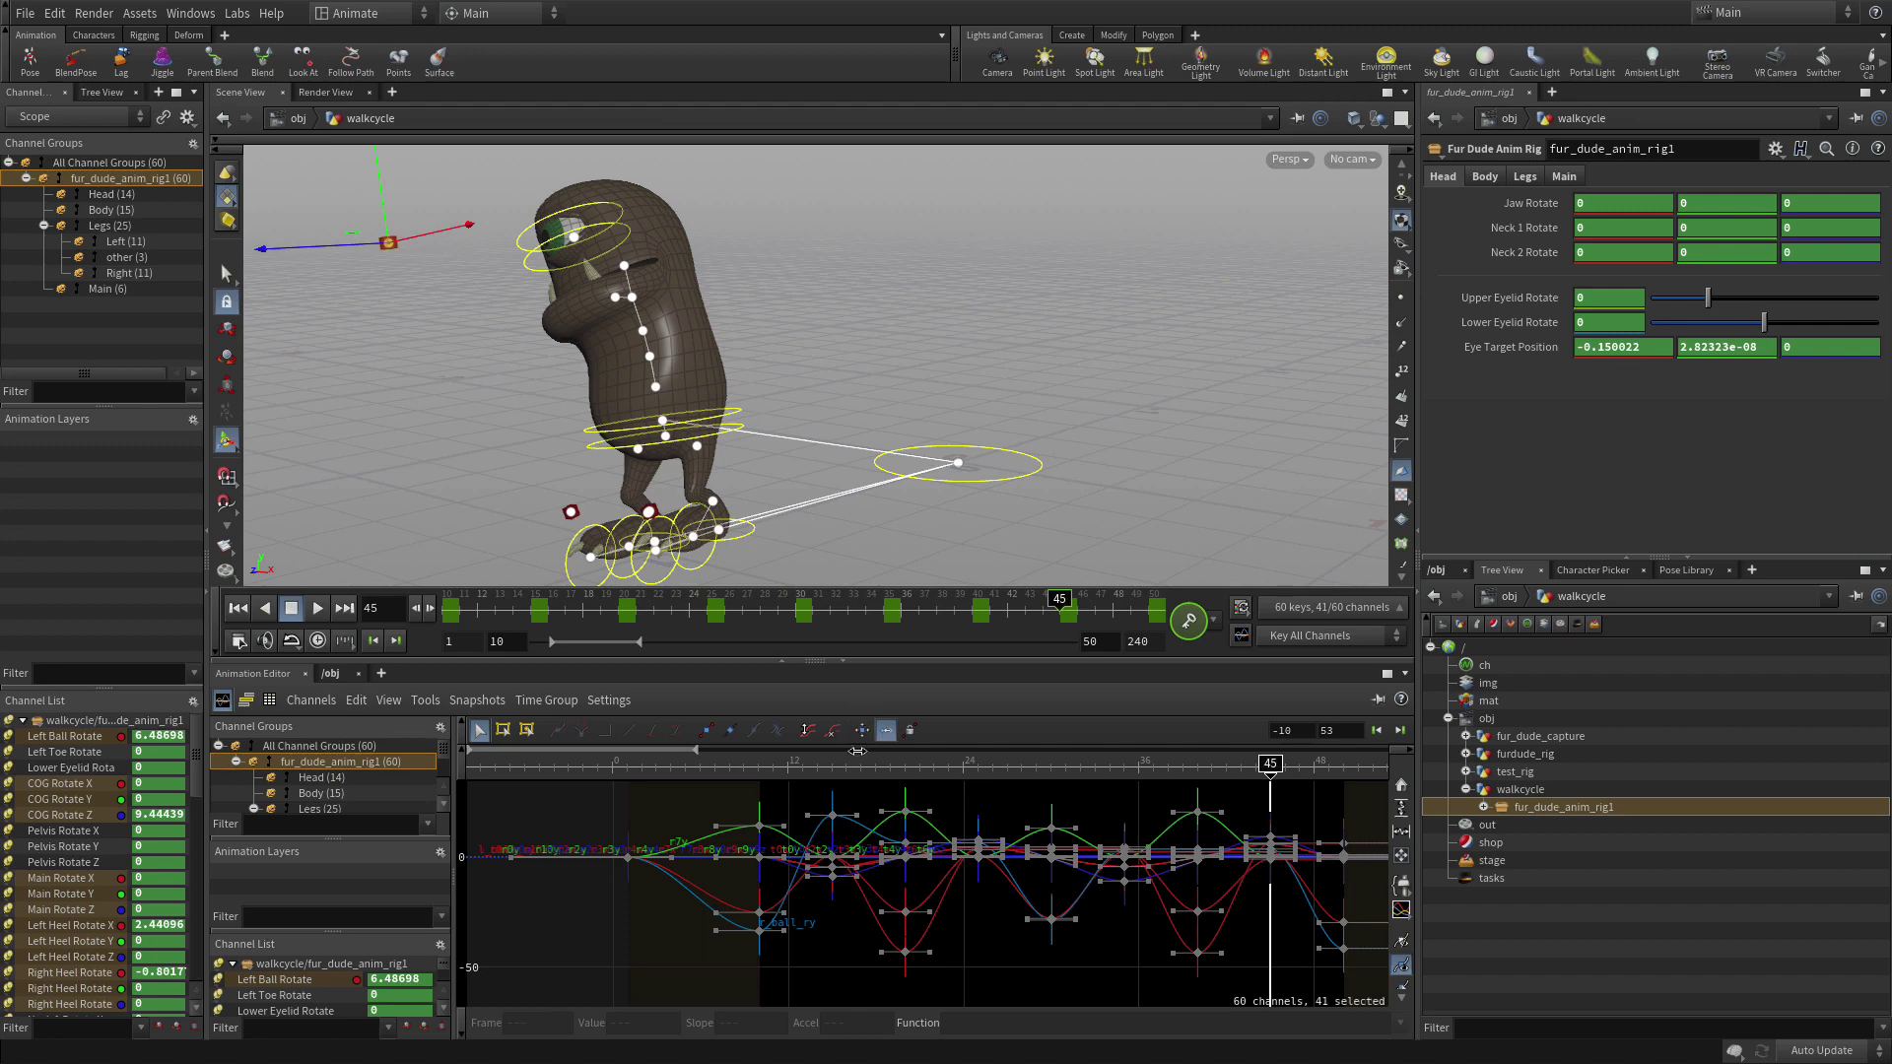
drag(790, 764, 1416, 752)
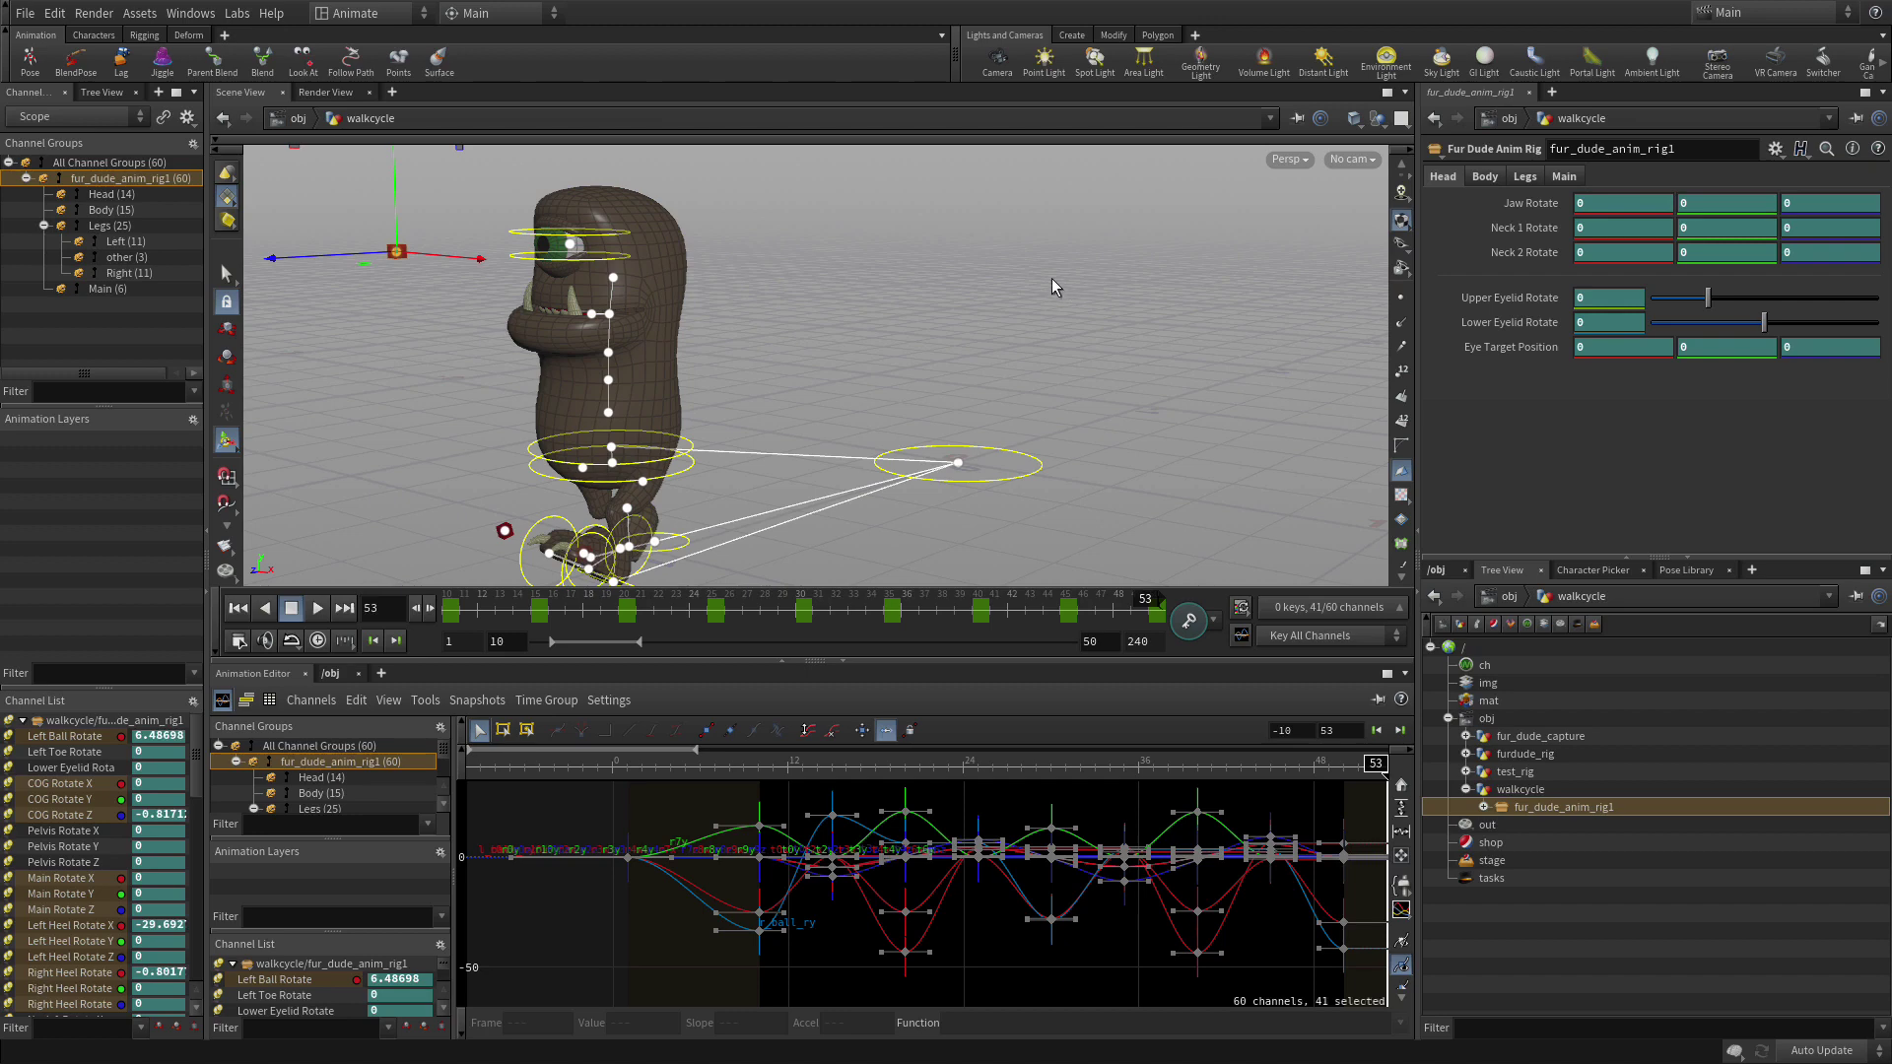
Open the walkcycle geometry network and add a ROP Geometry Output node connected to fur_dude_anim_rig1.
click(1438, 571)
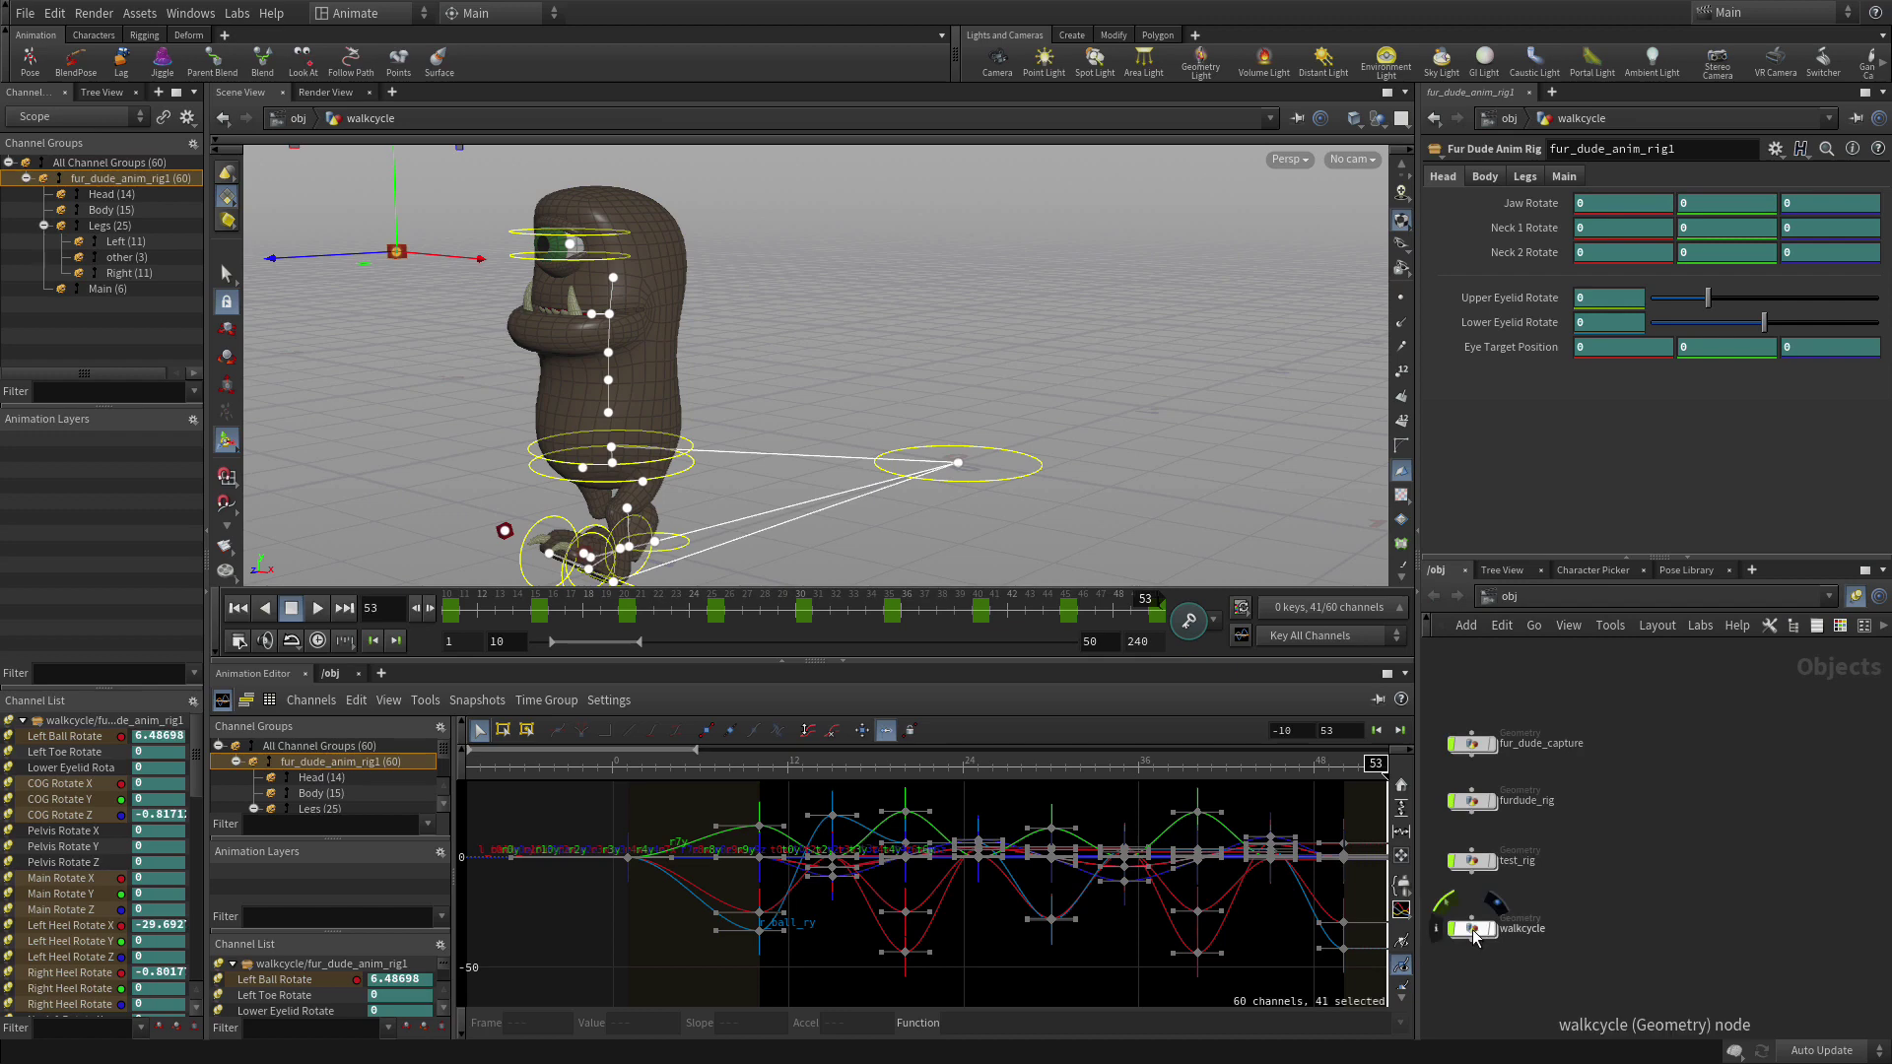
double_click(1472, 929)
middle_drag(1716, 933, 1617, 874)
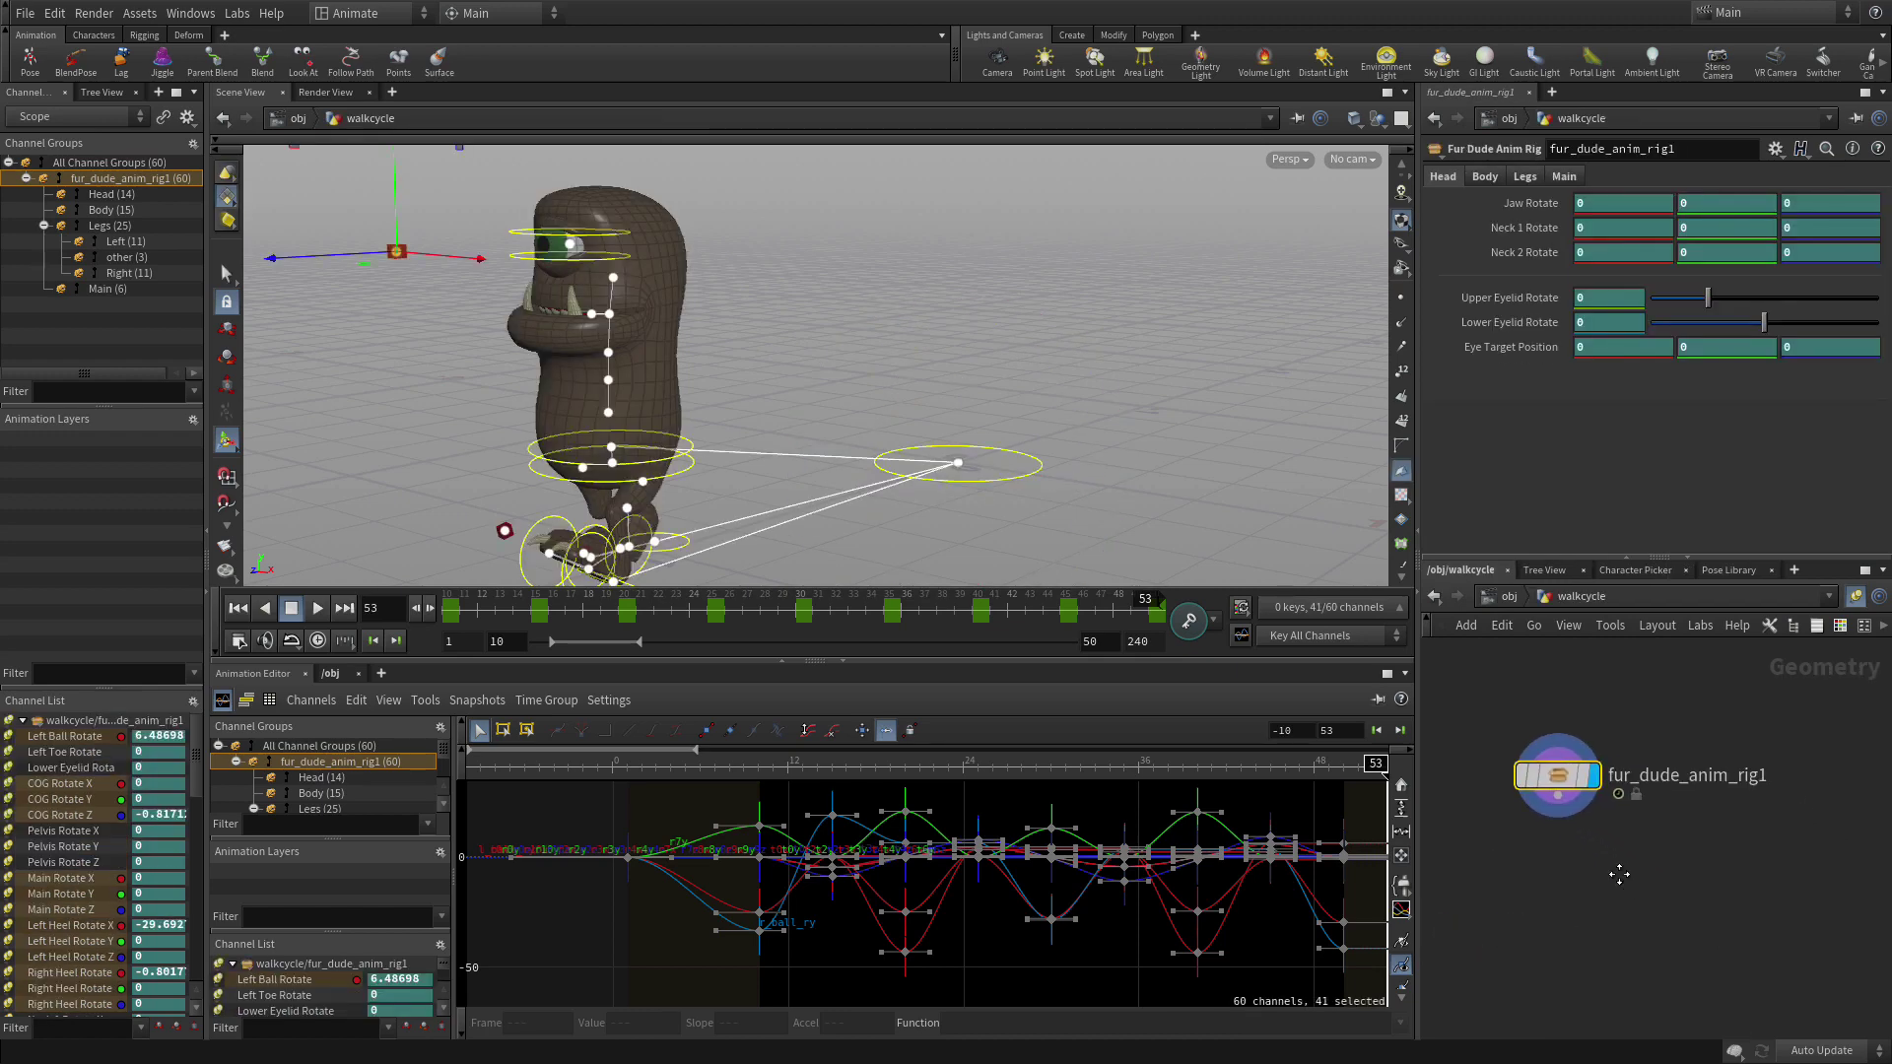
right_drag(1615, 887, 1702, 894)
scroll(1702, 892, down, 2)
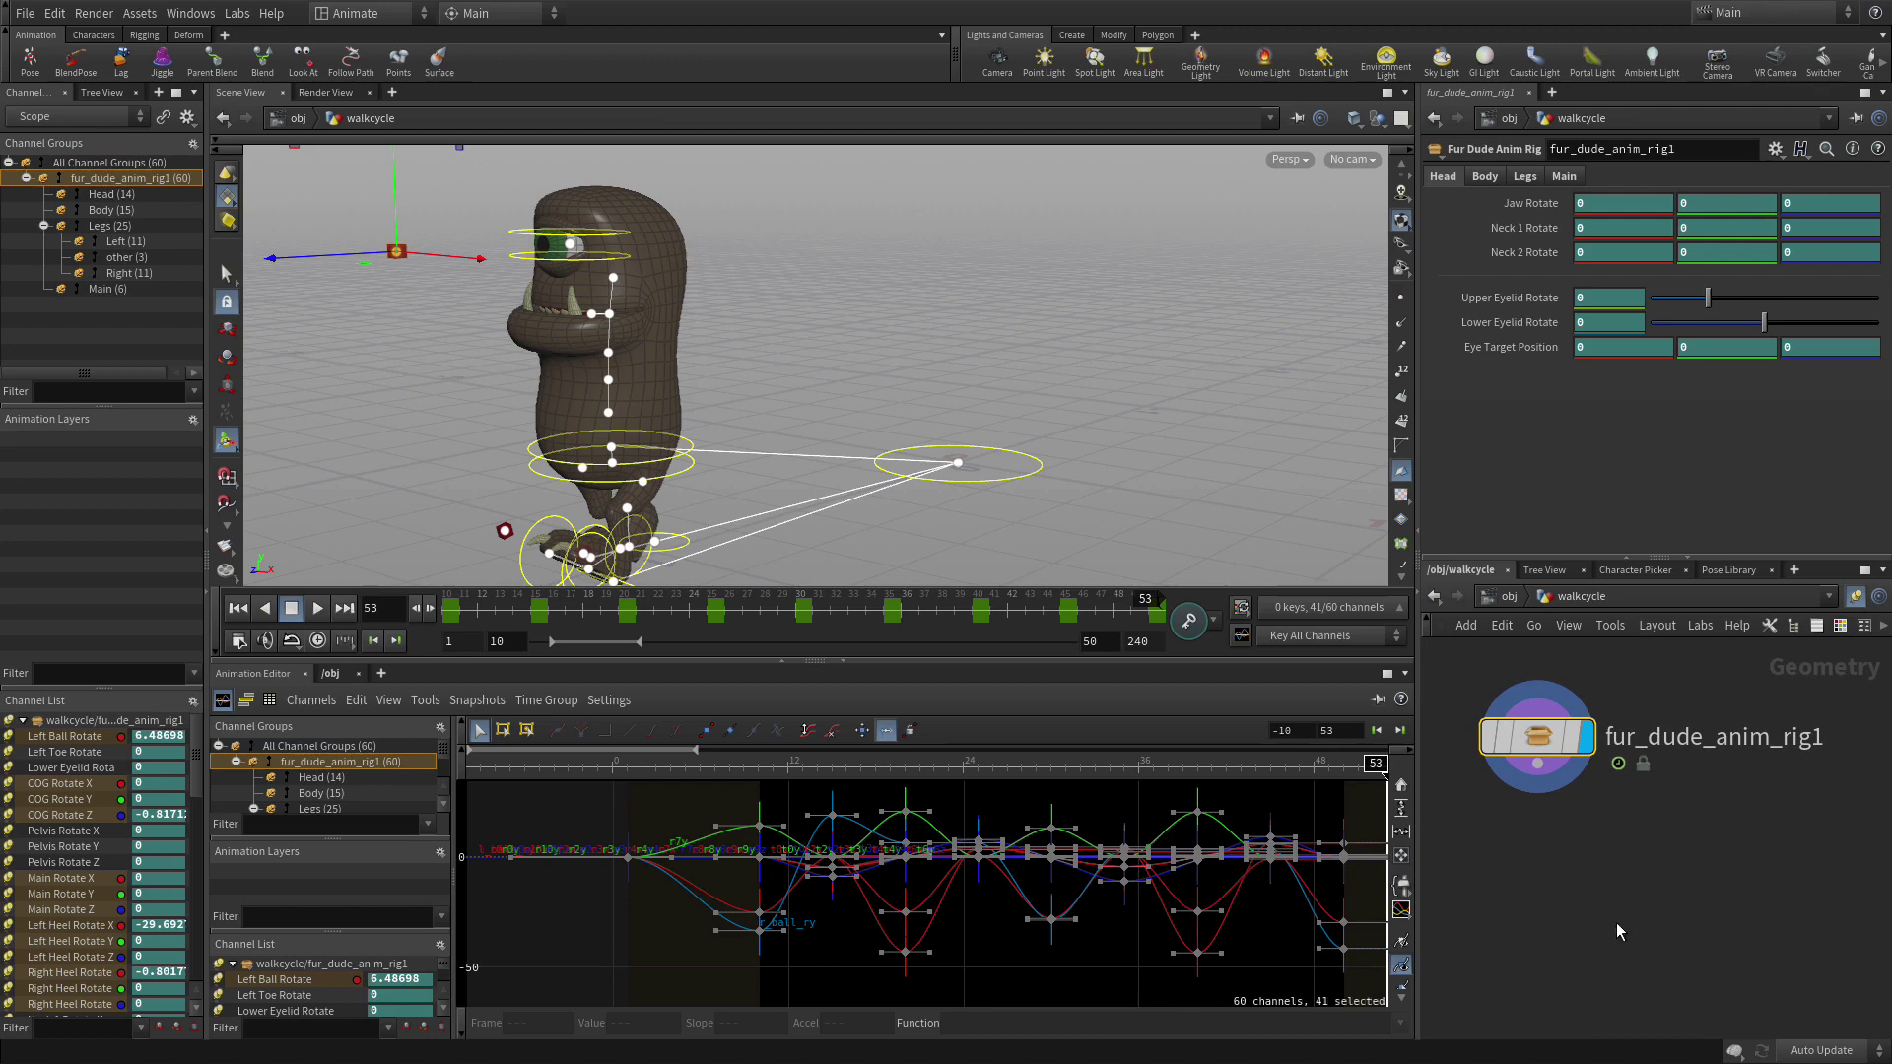
key(Tab)
text(rop)
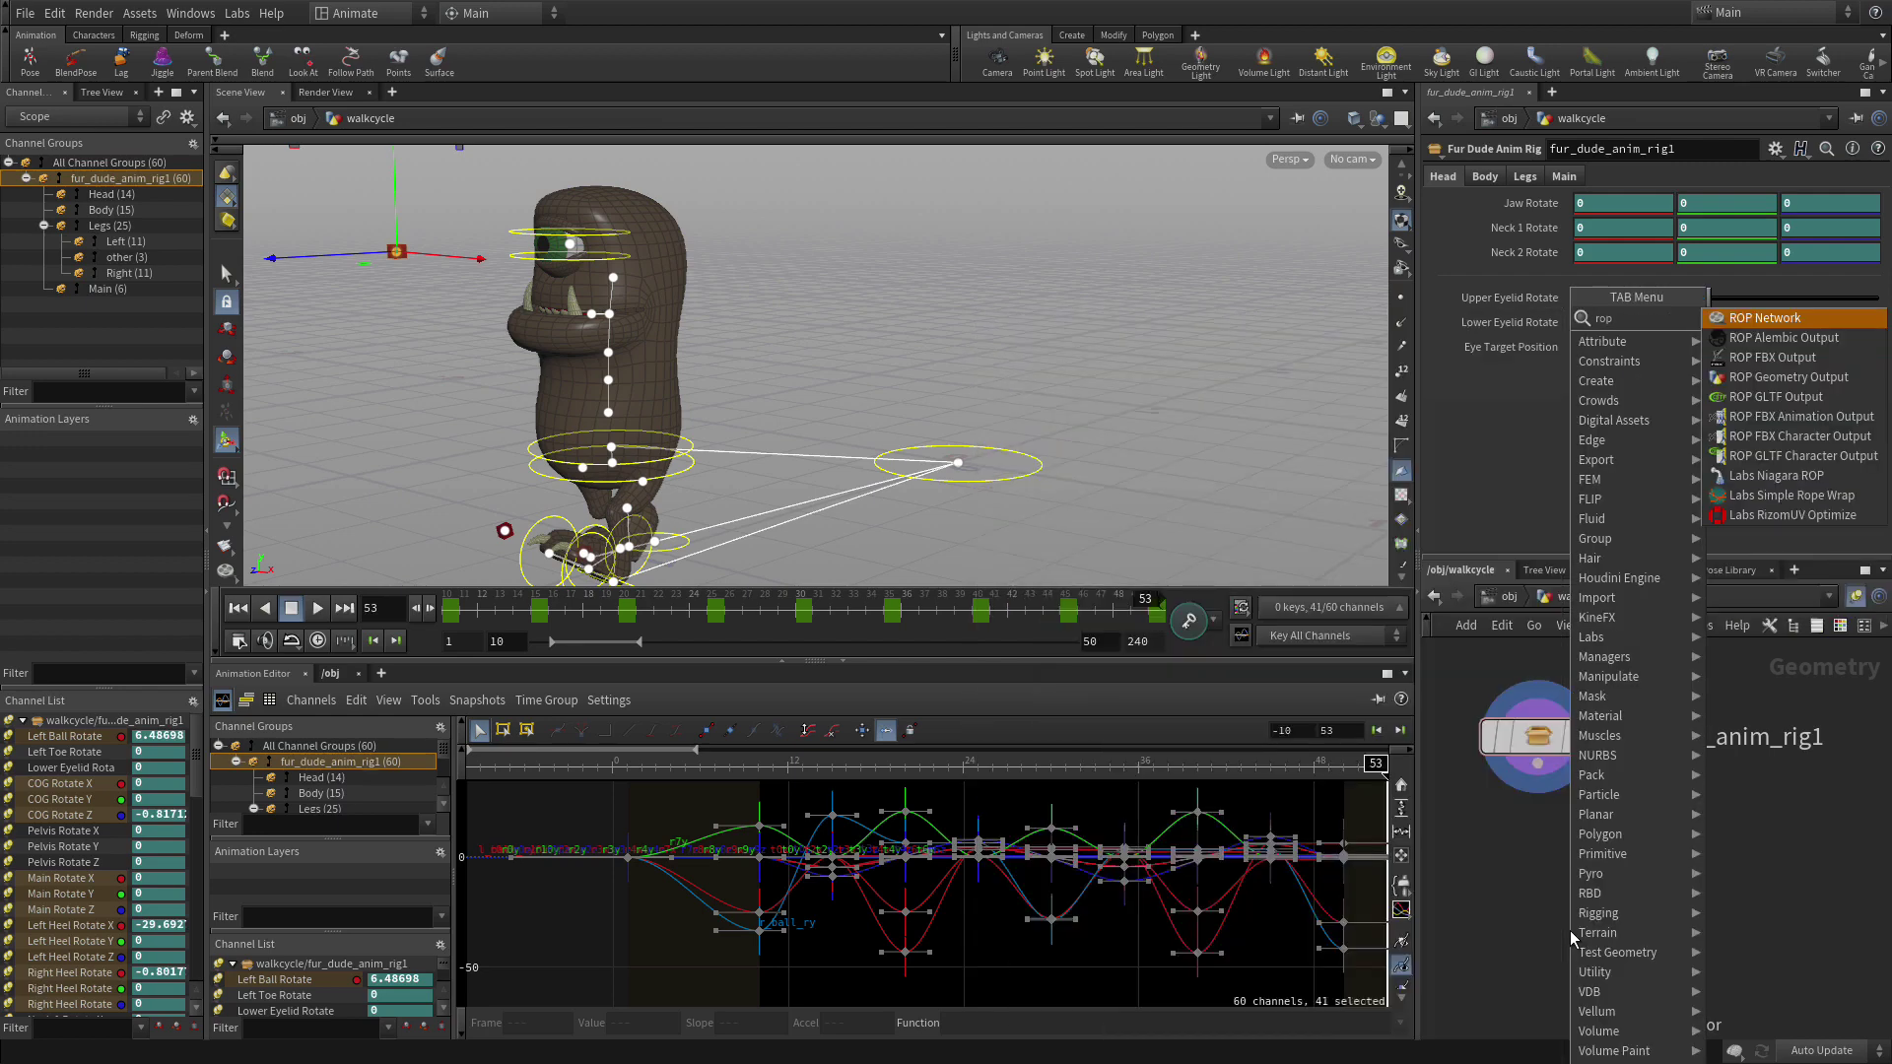
key(Return)
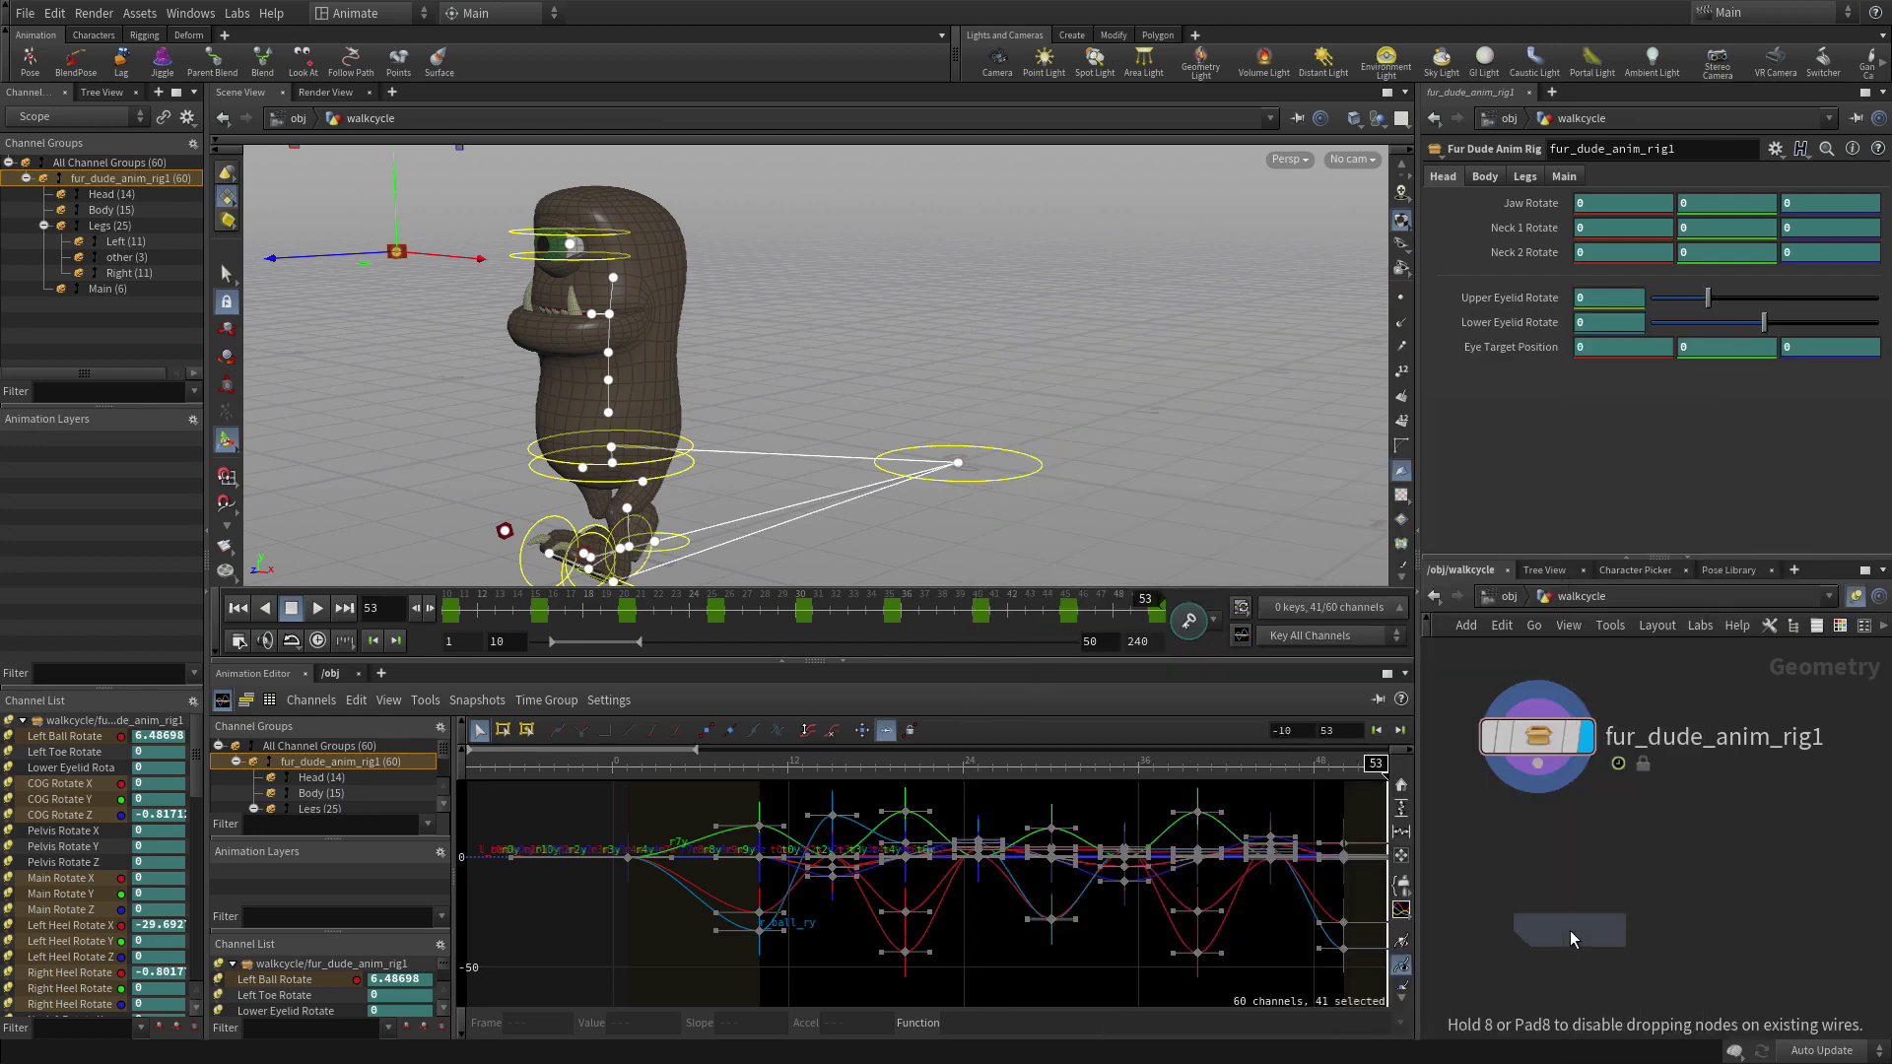
click(1527, 912)
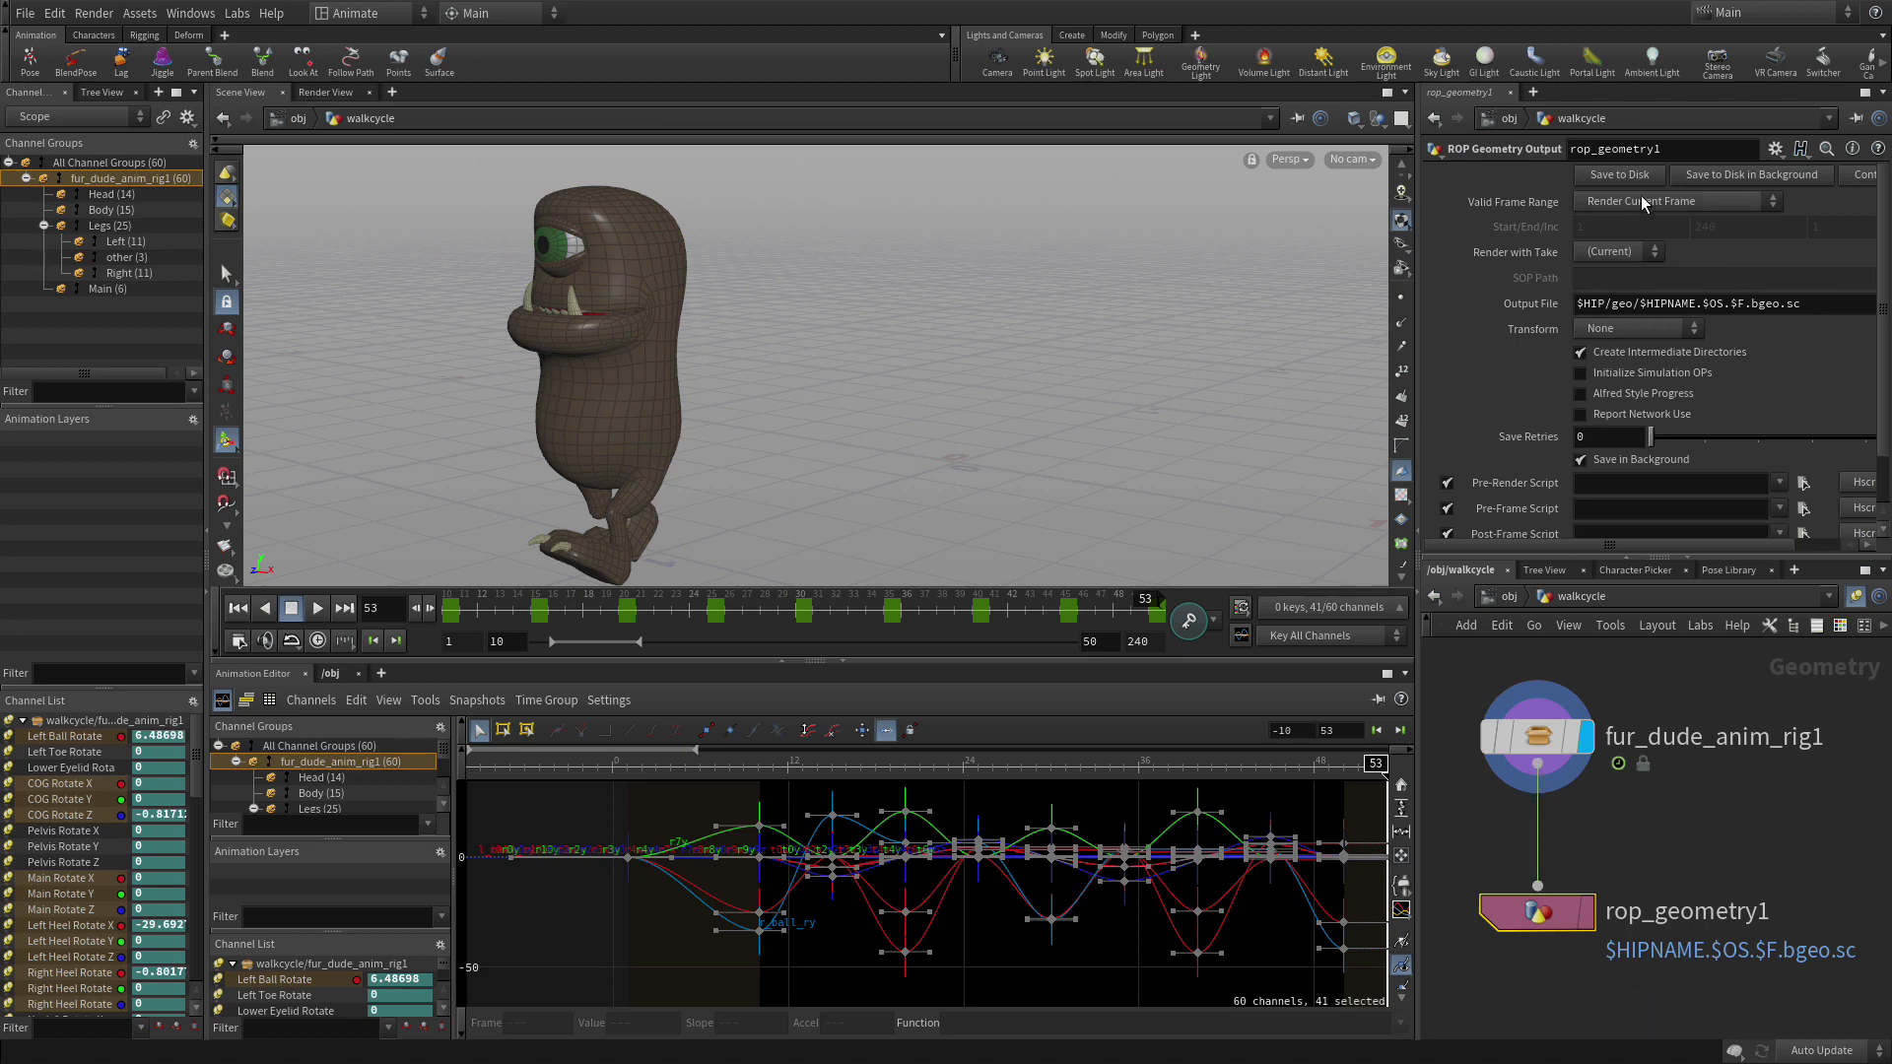
Set the ROP node to Render Frame Range, delete the end frame's channel and set the end frame to 50.
click(1673, 201)
click(1649, 255)
right_click(1697, 228)
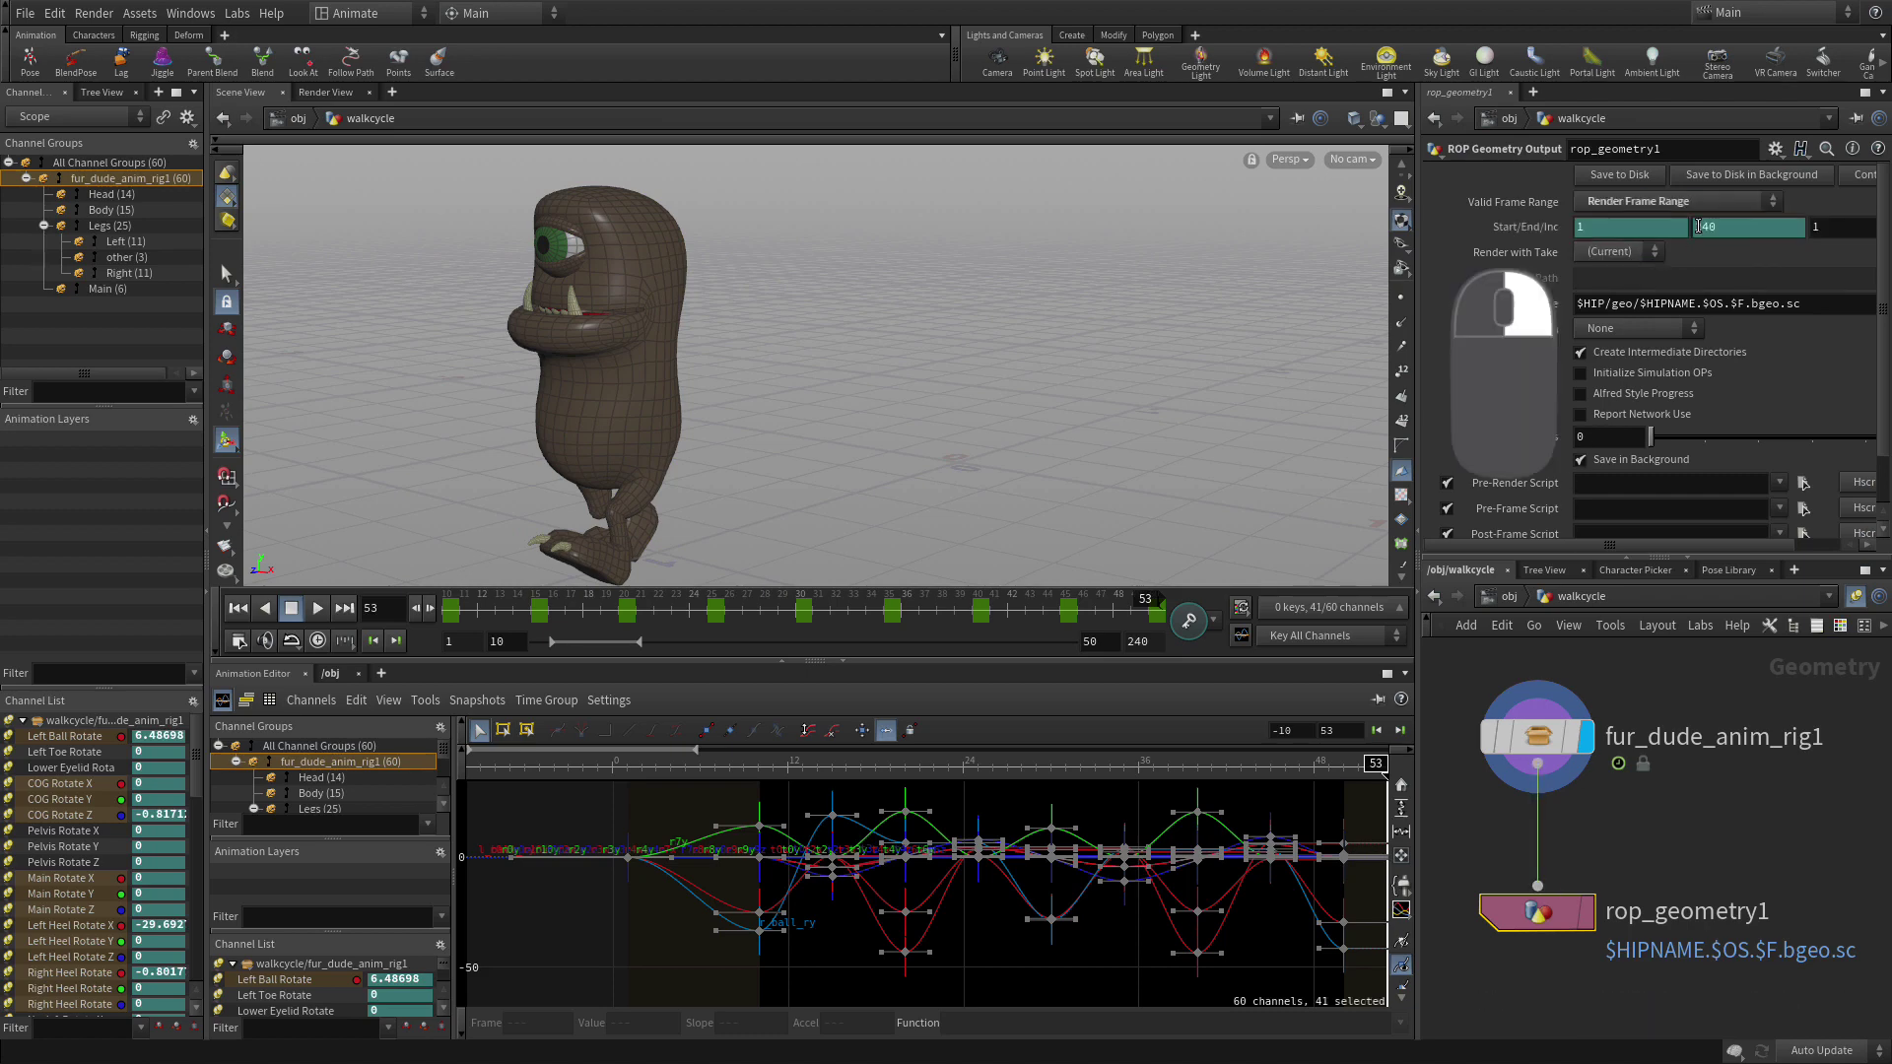
click(1761, 465)
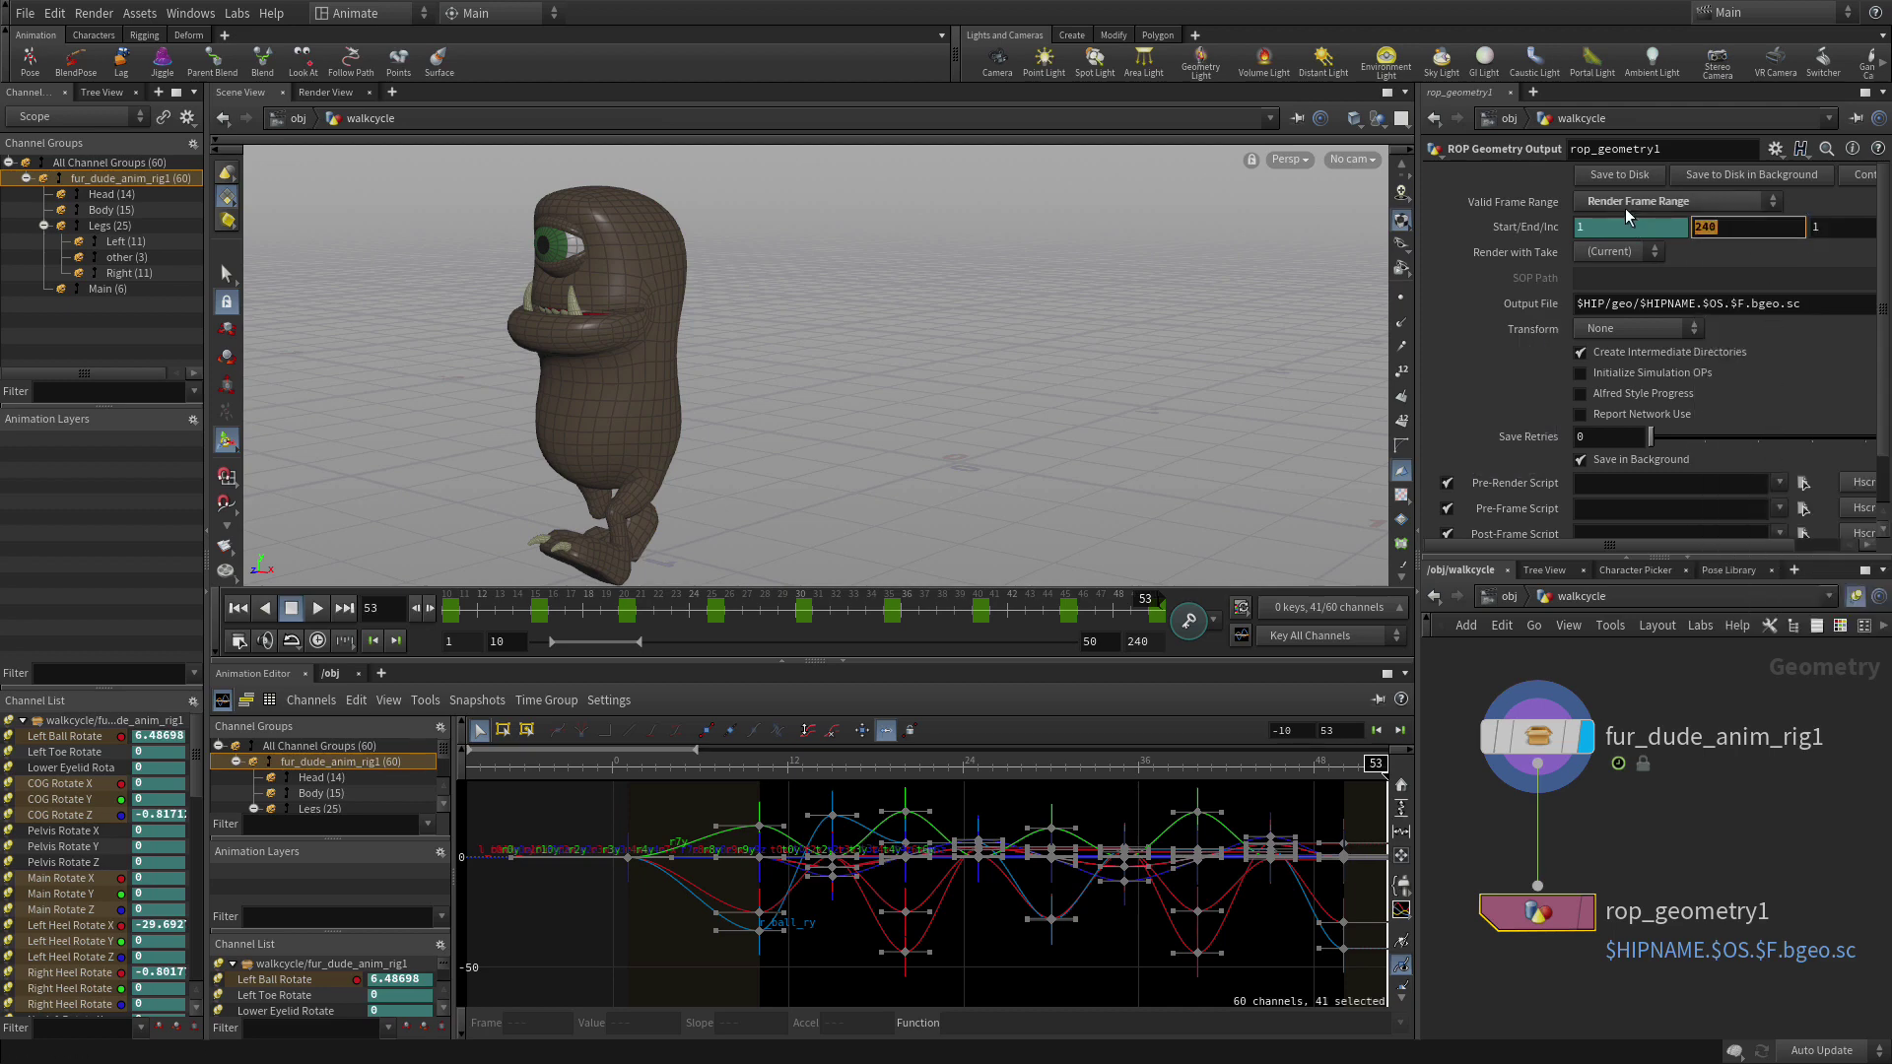
text(50)
key(Return)
Set the output file to $HIP/geo/walk/furdude_walk.$F.bgeo.sc and save the geometry sequence to disk.
click(1639, 304)
drag(1638, 303, 1724, 303)
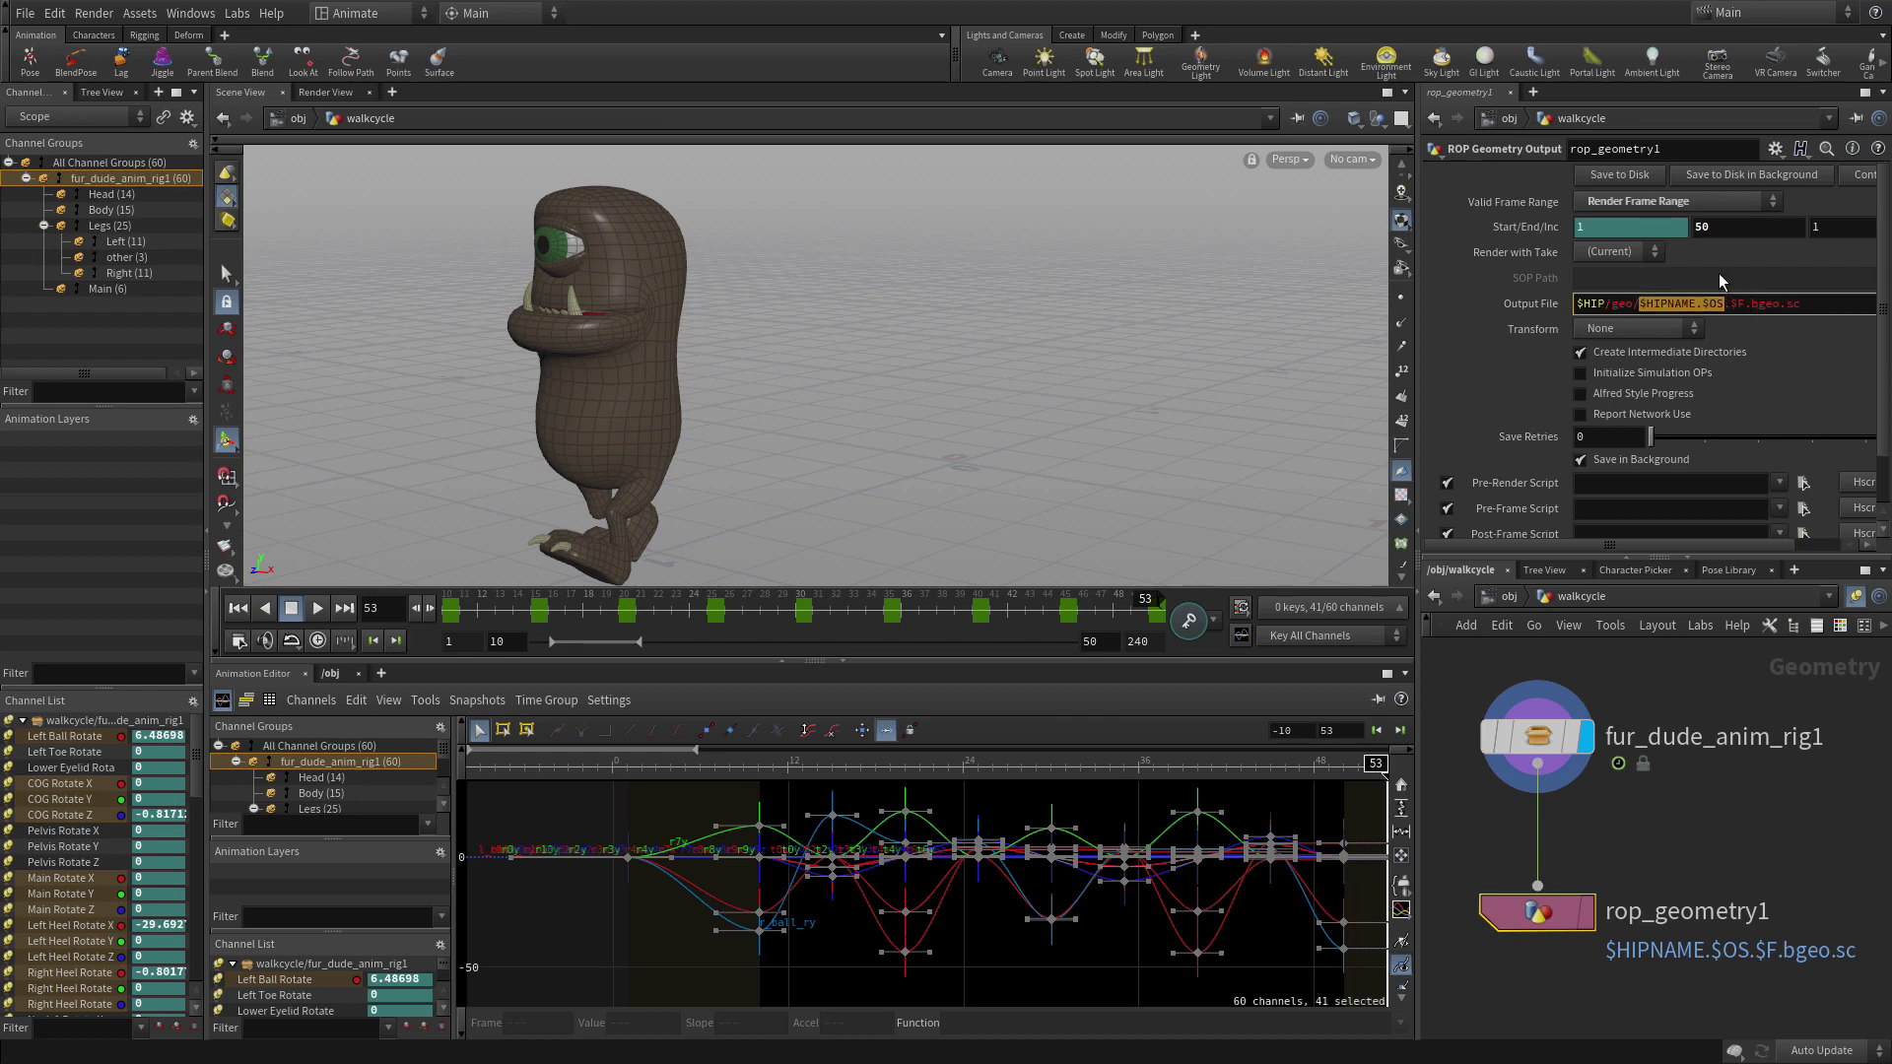
text(walk/furdude_walk)
key(Return)
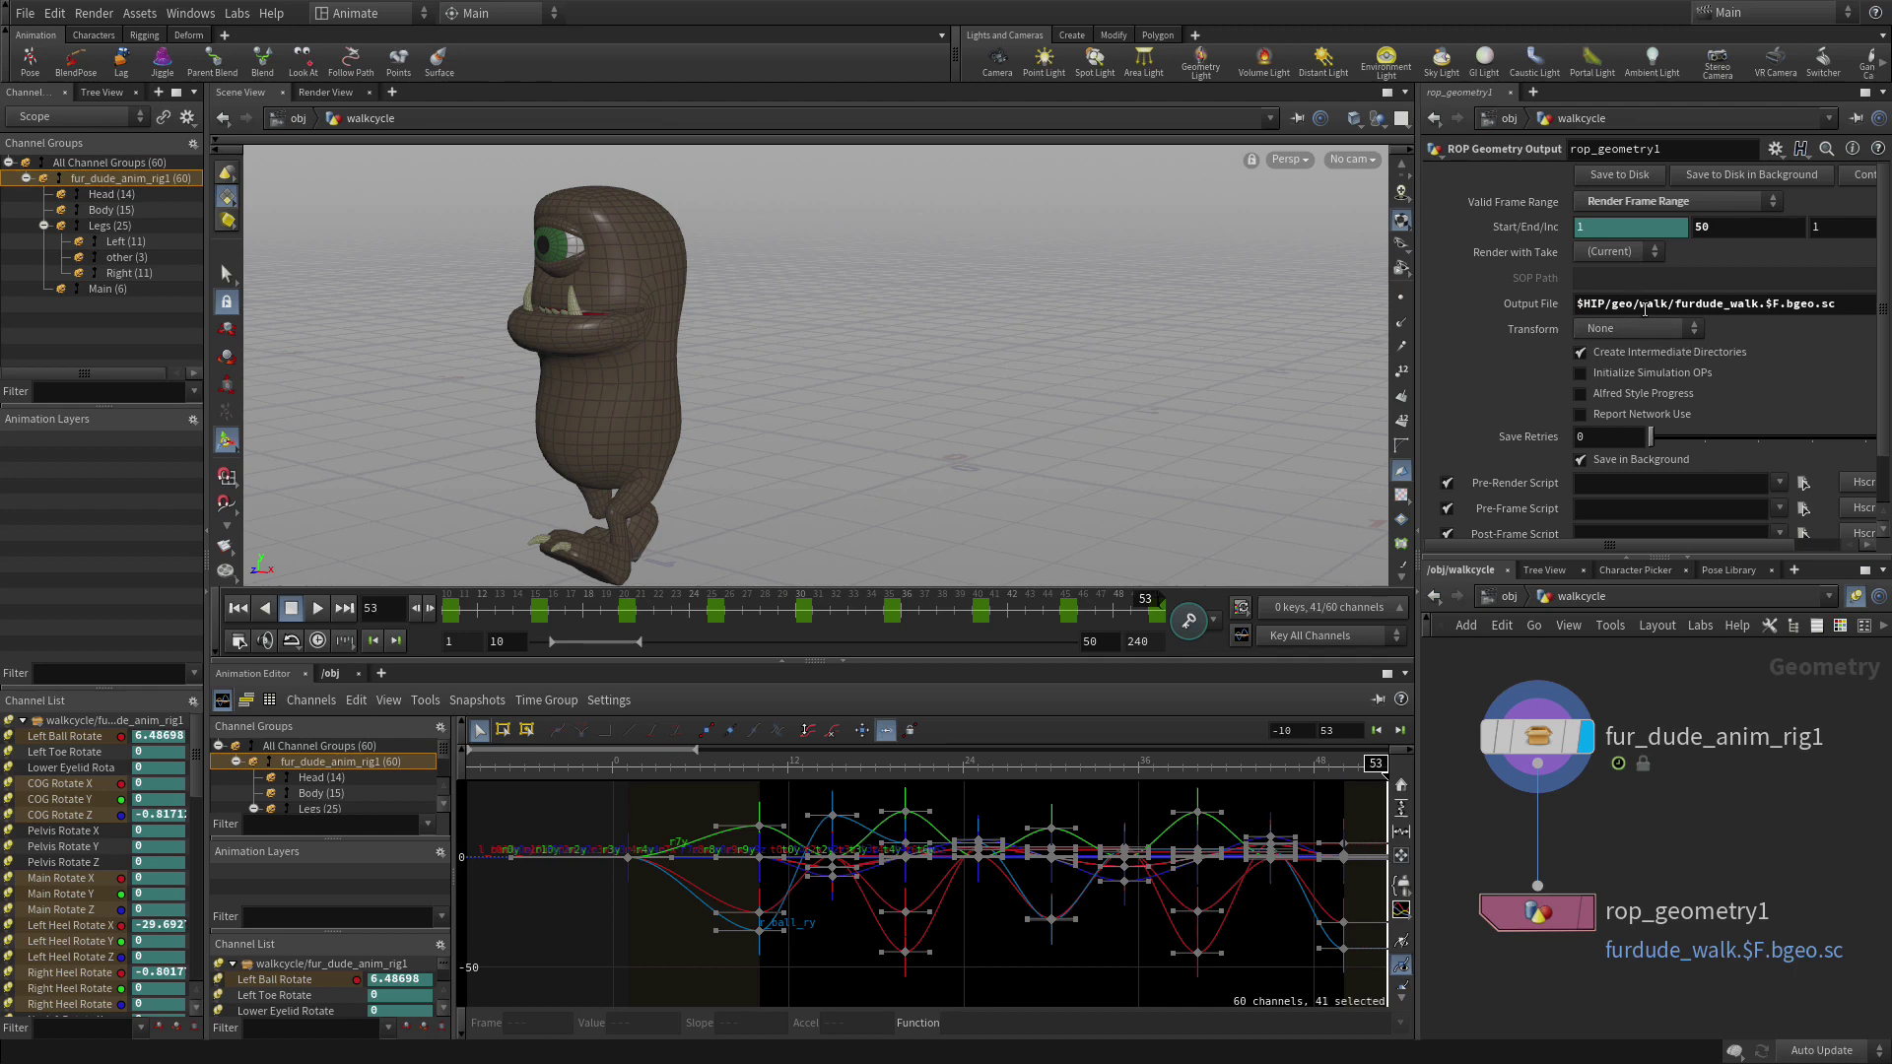
click(1614, 174)
Add an Attribute Delete node beside rop_geometry1 and wire the fur_dude_anim_rig1 output into its first input.
middle_drag(1736, 838, 1622, 799)
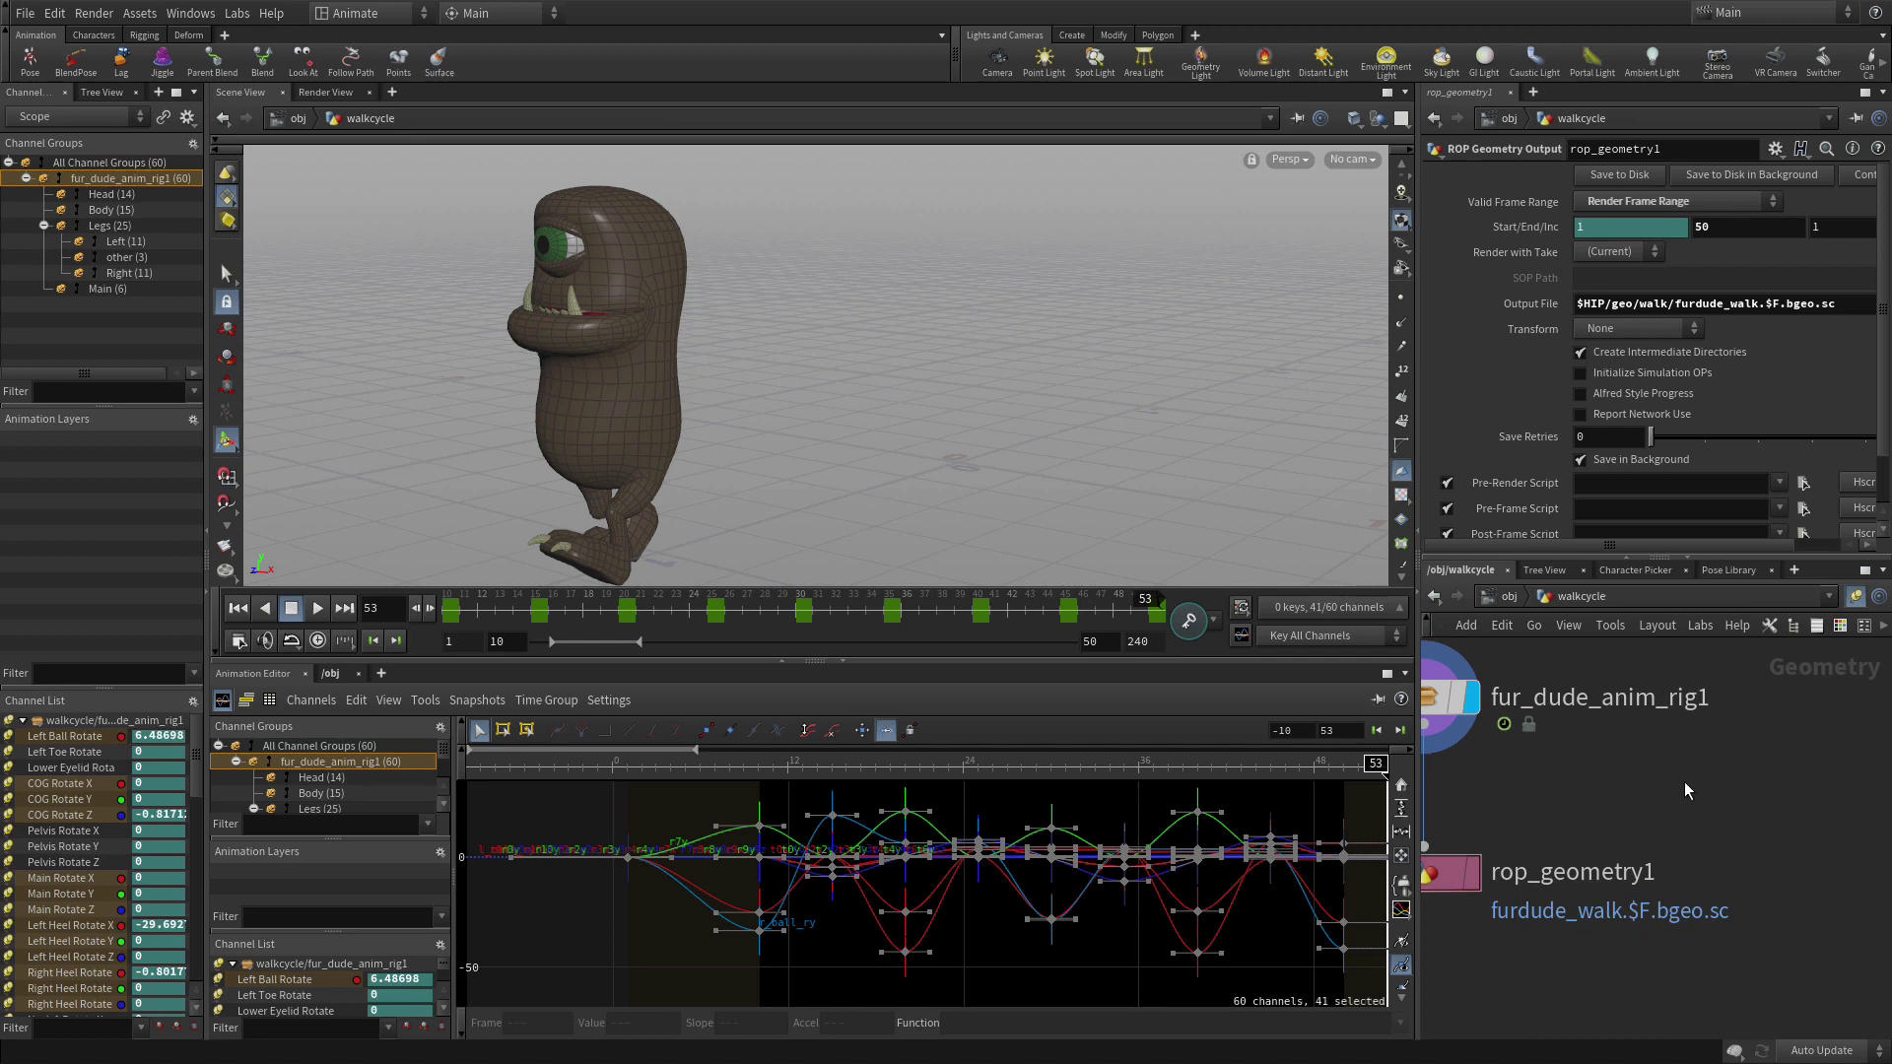
key(Tab)
text(attrib)
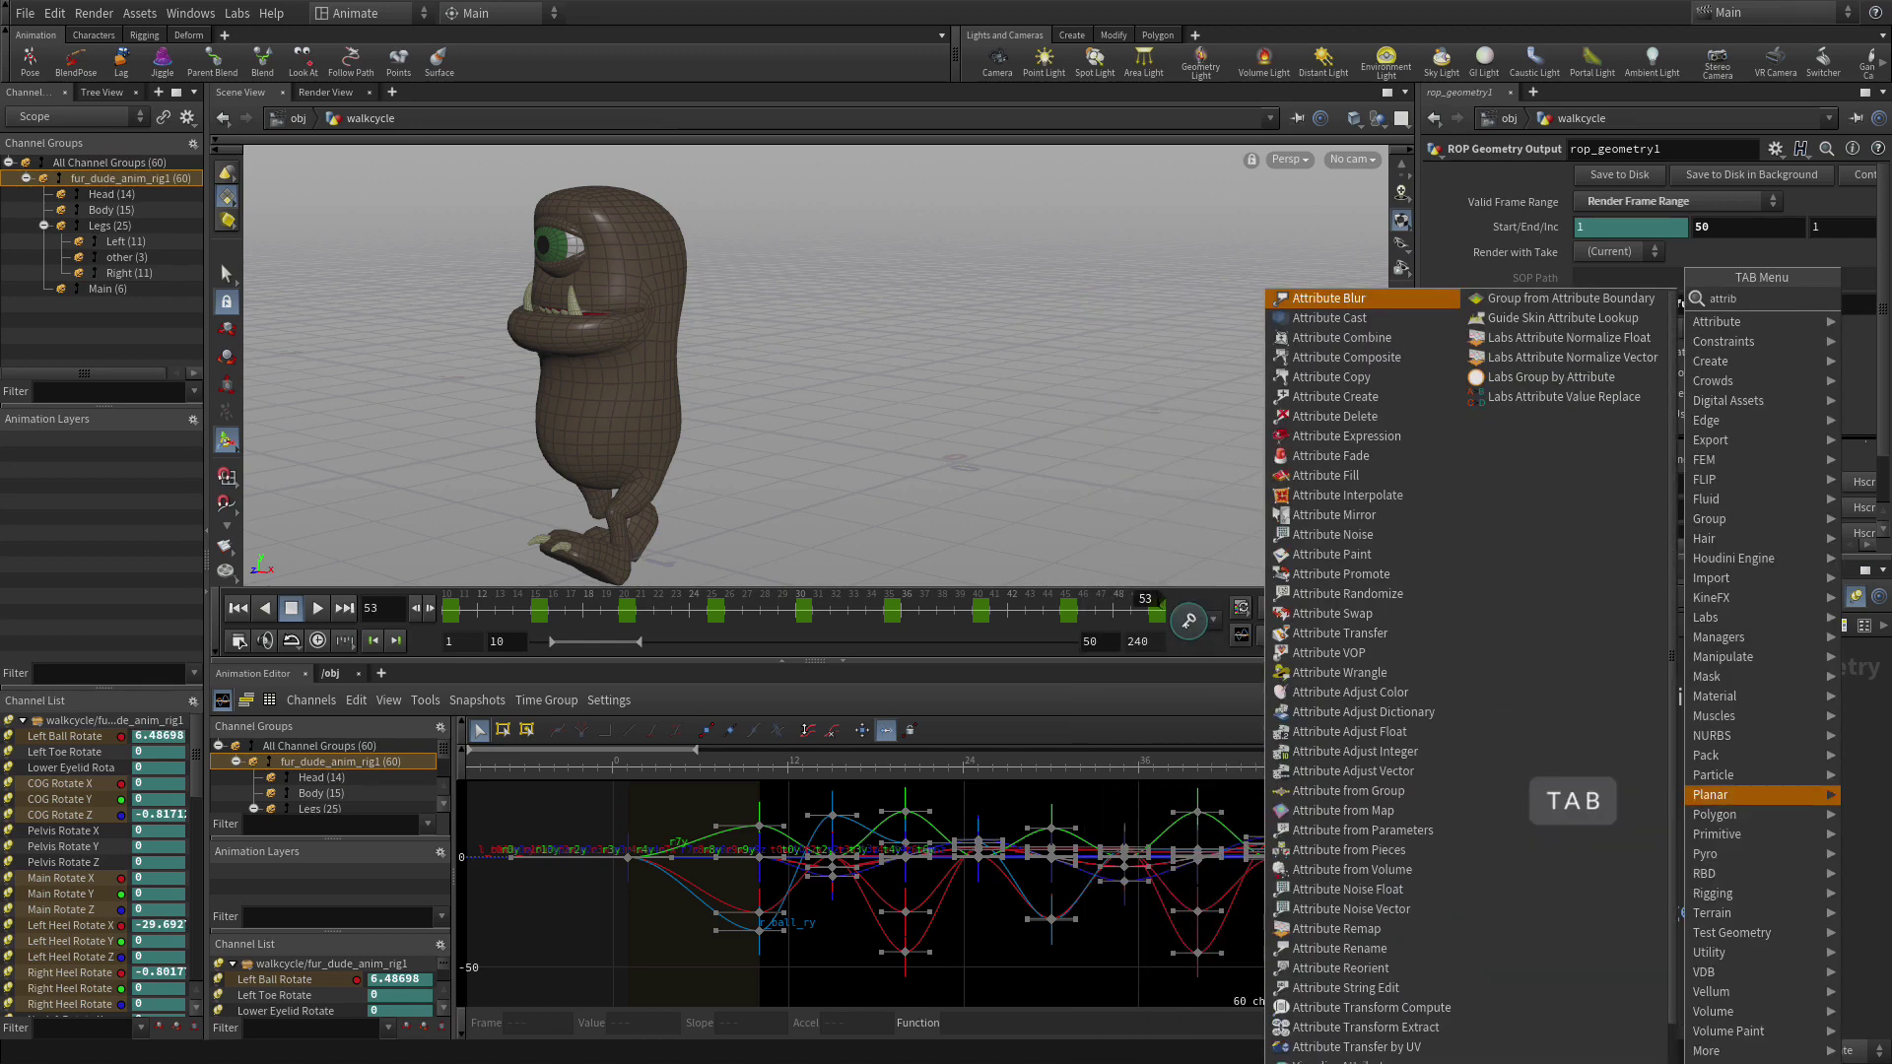
click(1291, 416)
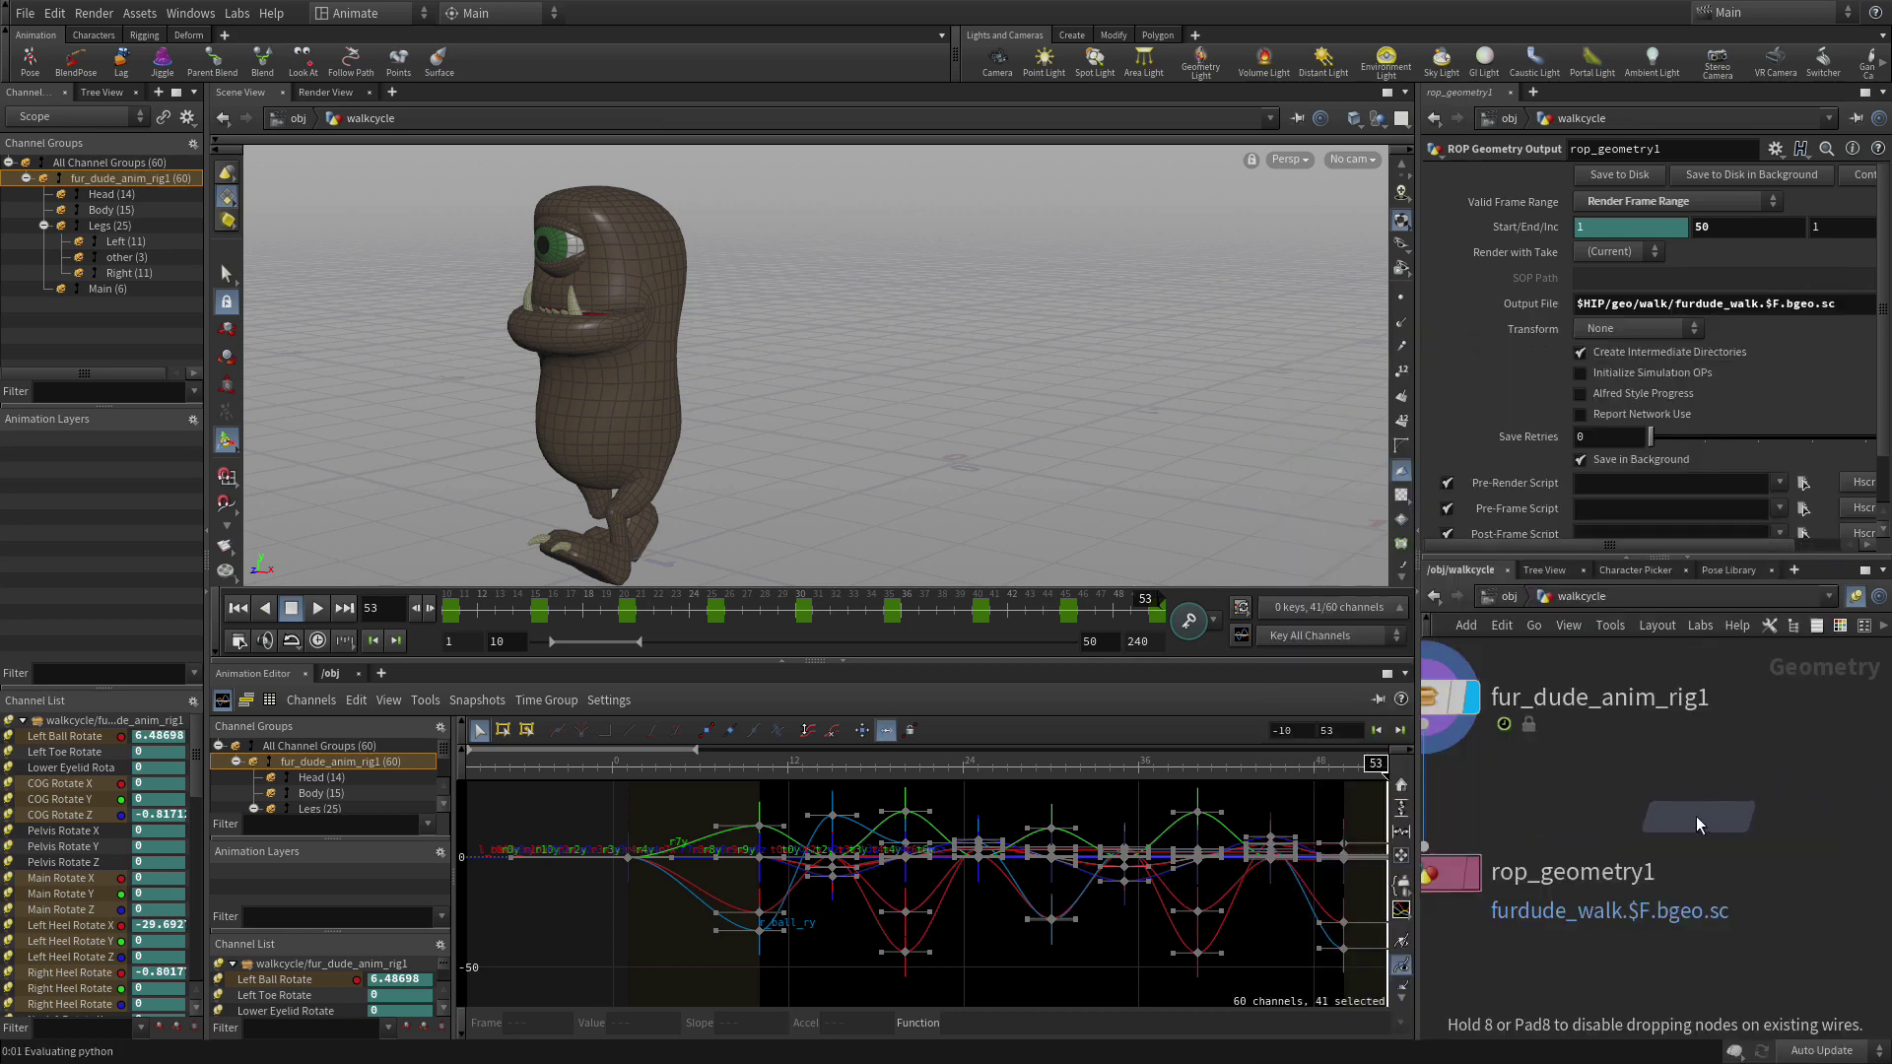
click(1761, 827)
drag(1425, 729, 1737, 803)
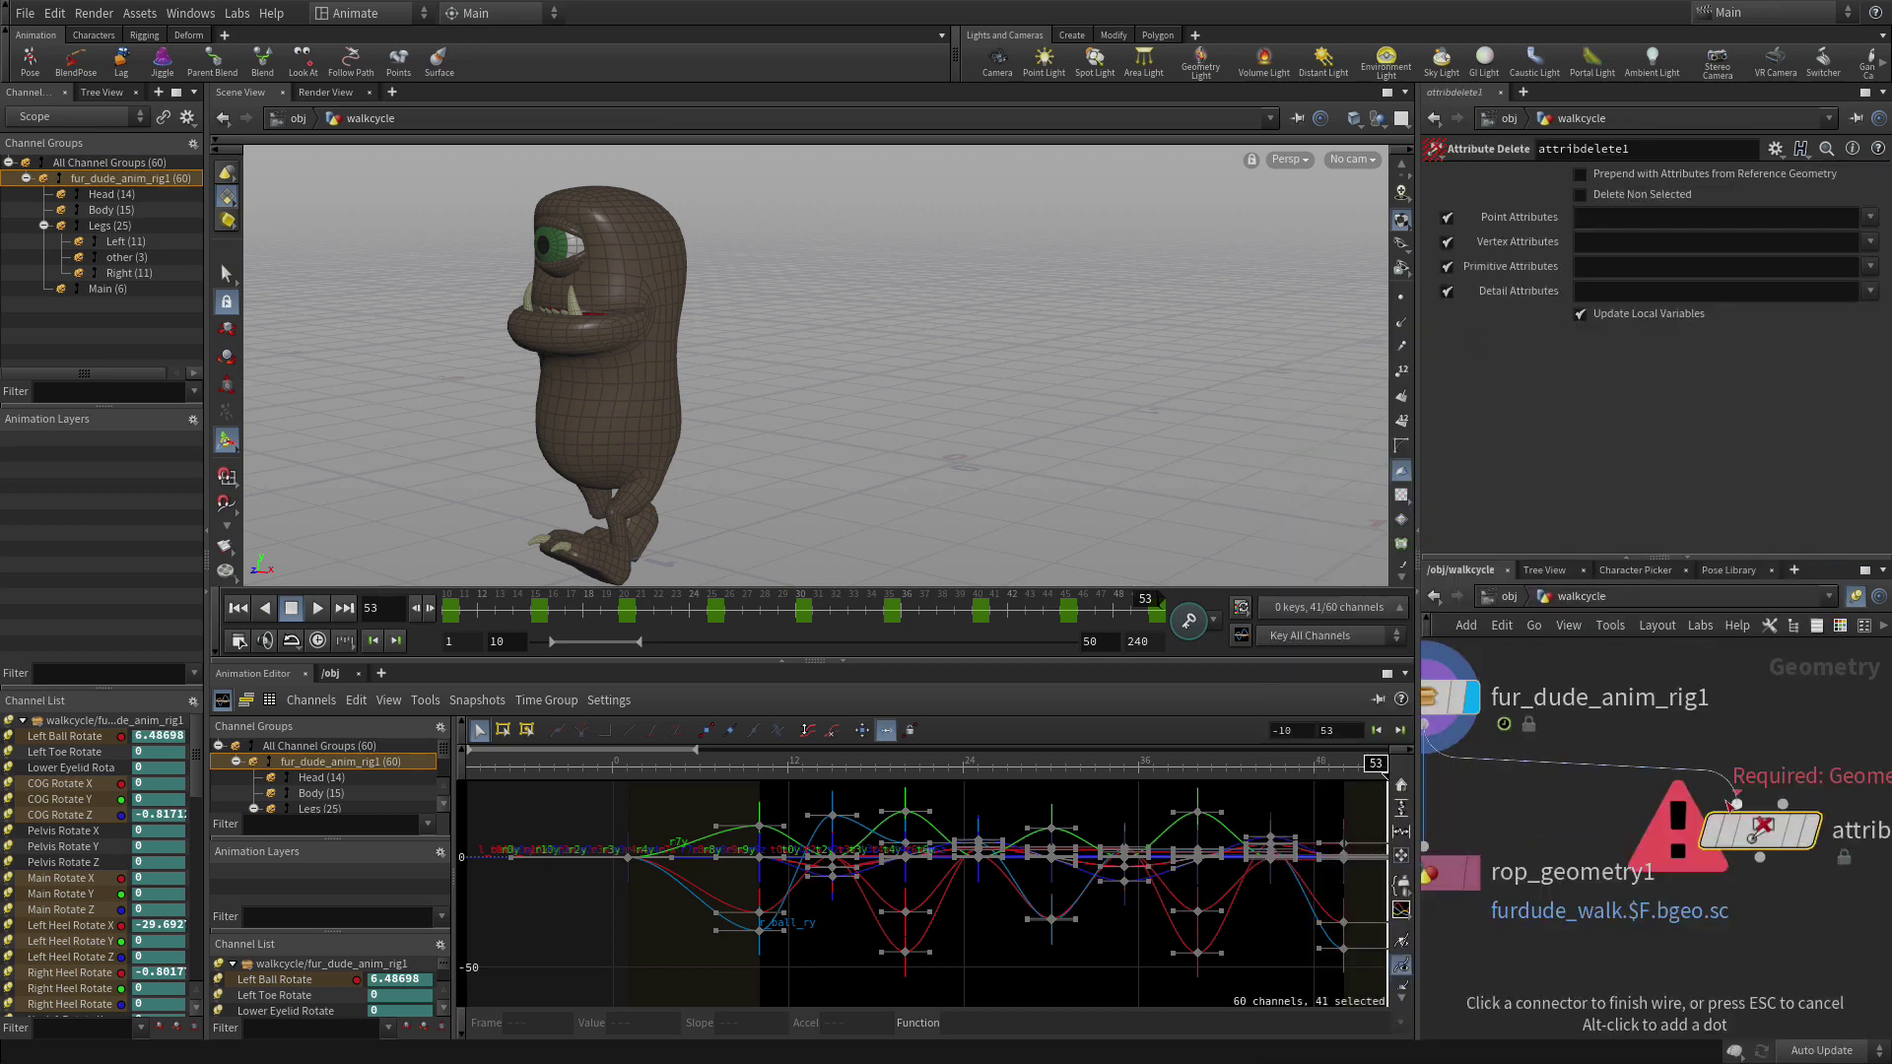
Set the Attribute Delete node to remove the Cd primitive attribute.
mouse_move(1770, 843)
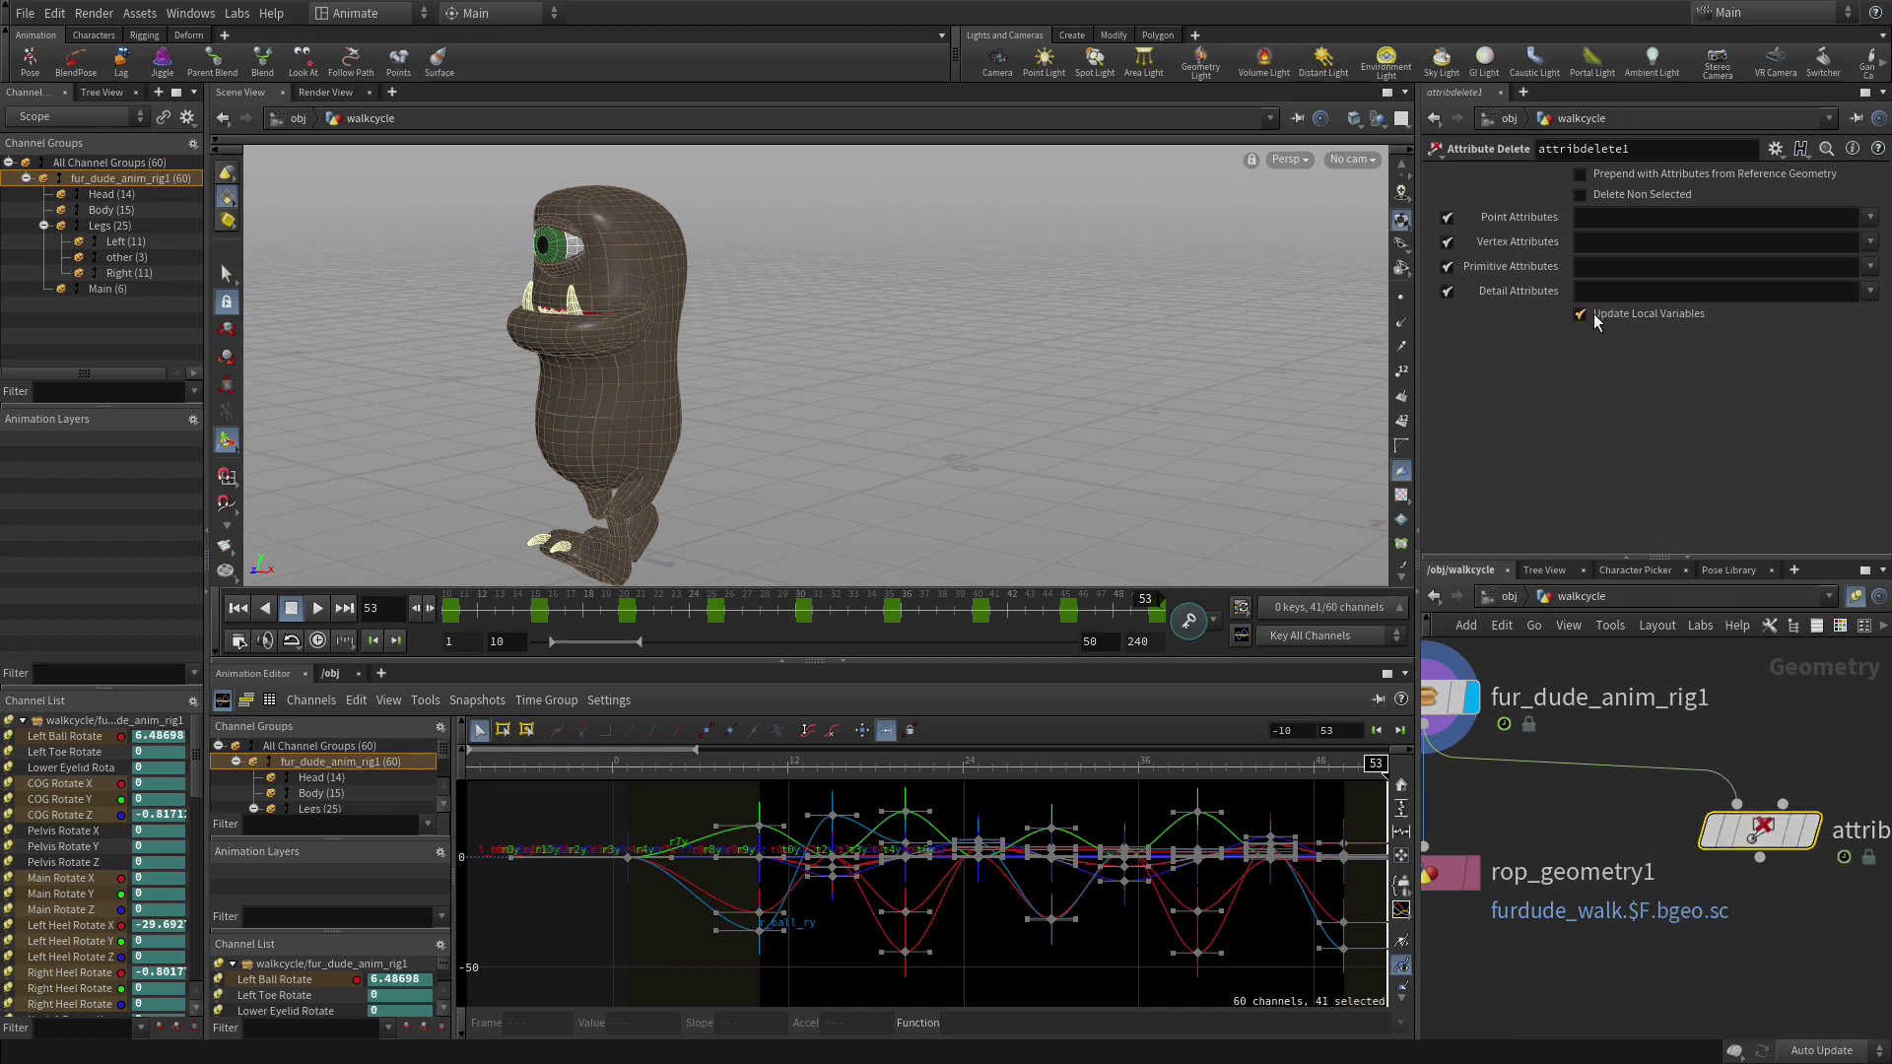
click(1869, 266)
click(1871, 291)
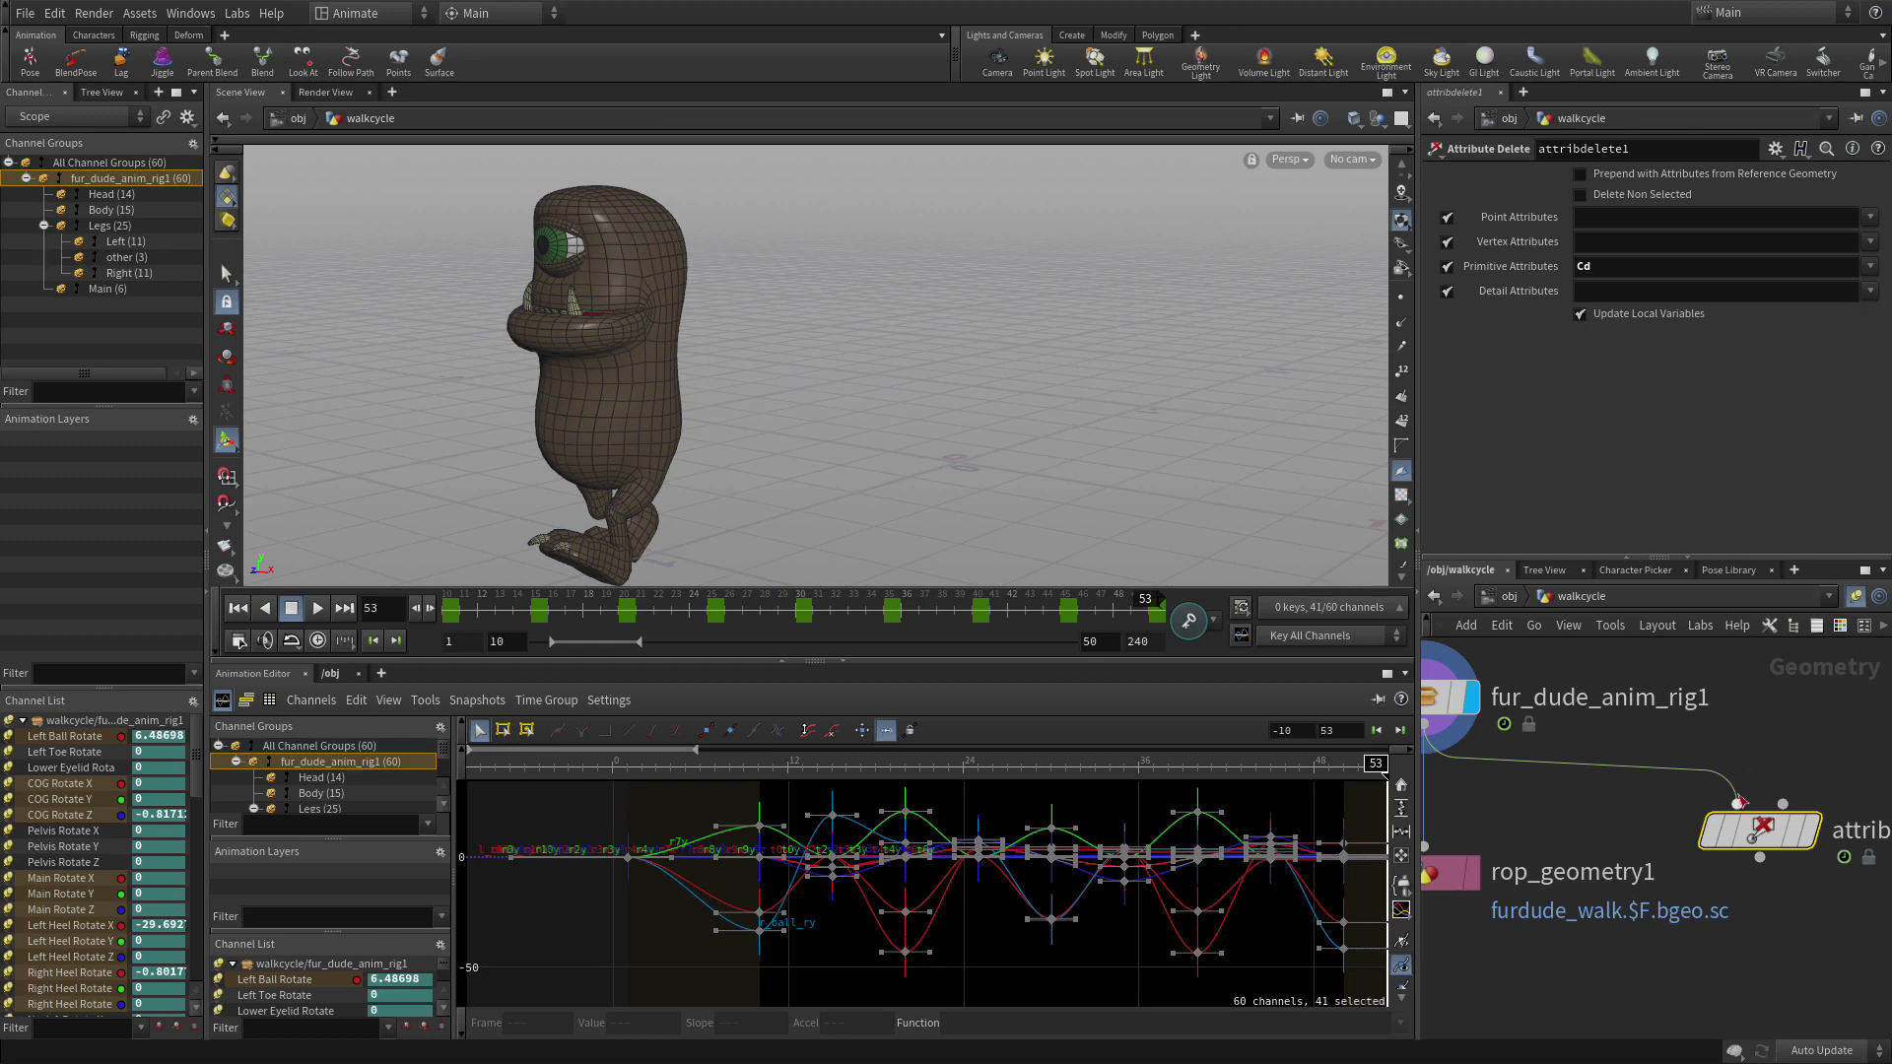
middle_drag(1789, 900, 1678, 733)
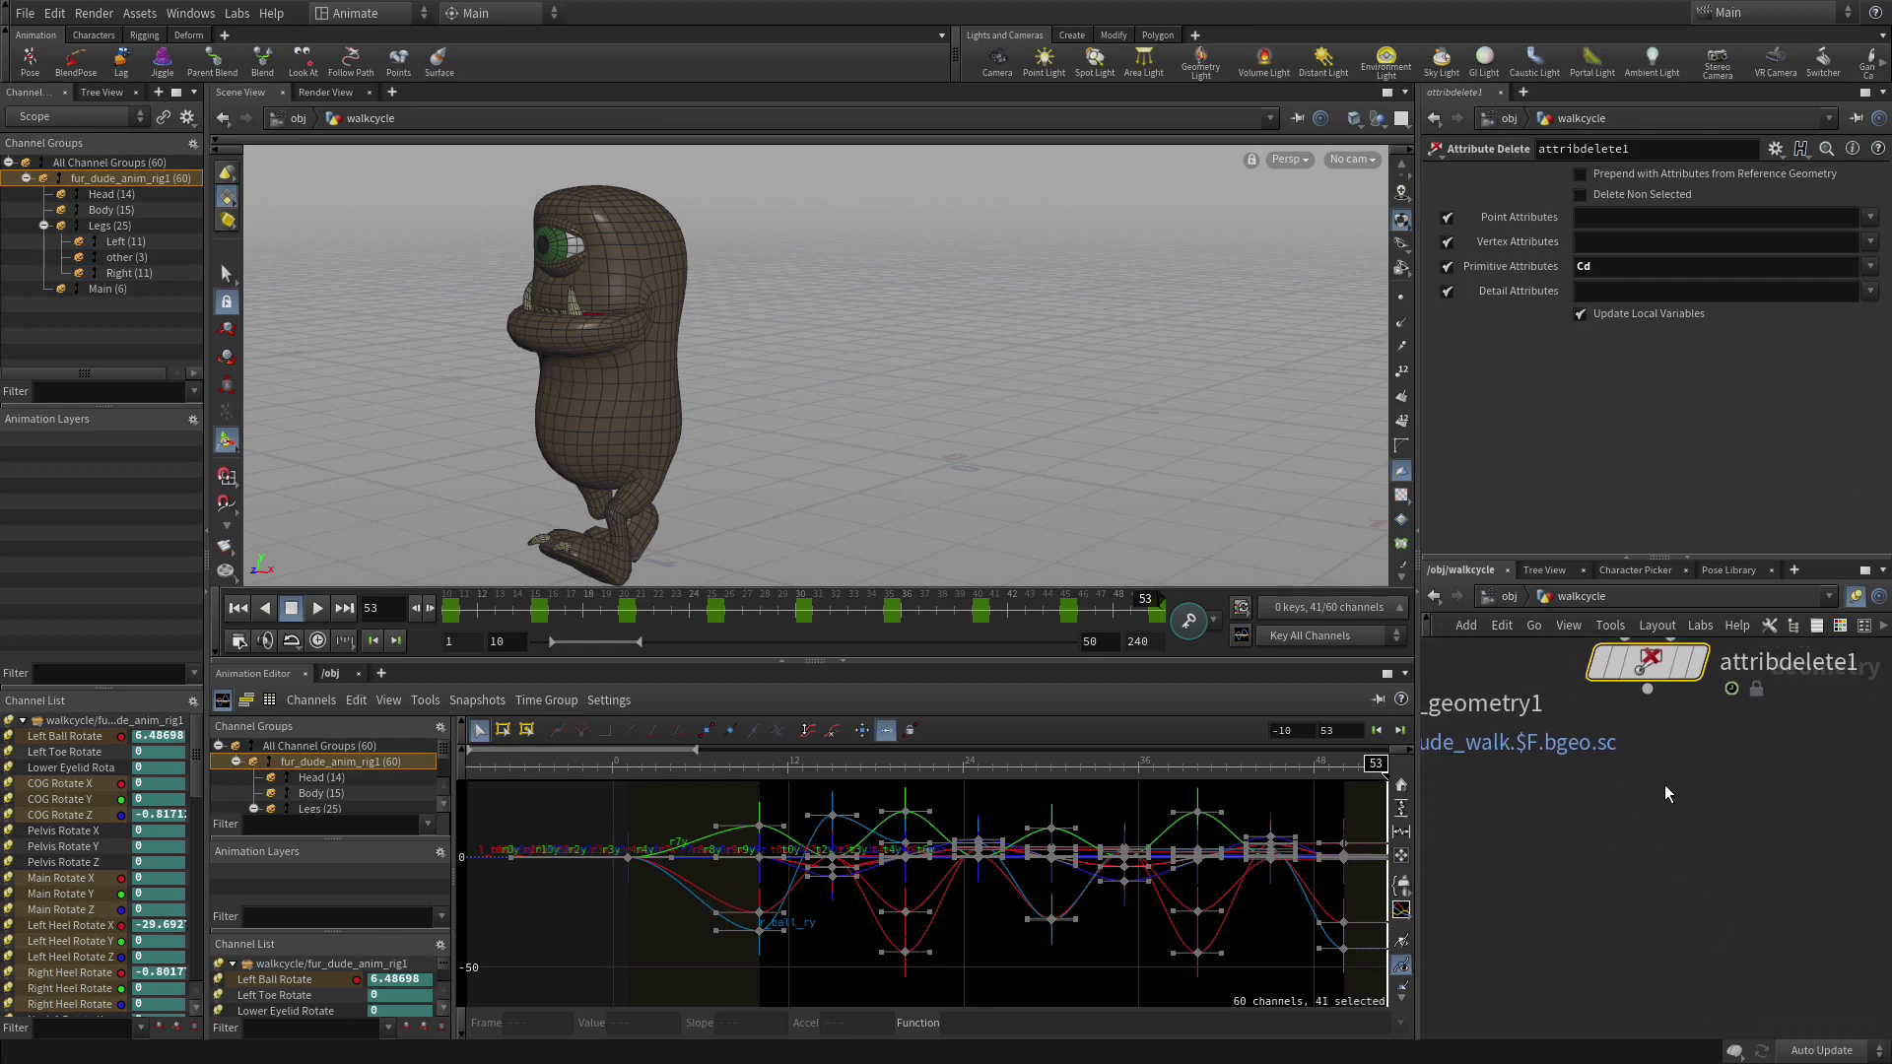
Add a USD Export node below attribdelete1 and wire the Attribute Delete output into its input.
click(1664, 771)
key(Tab)
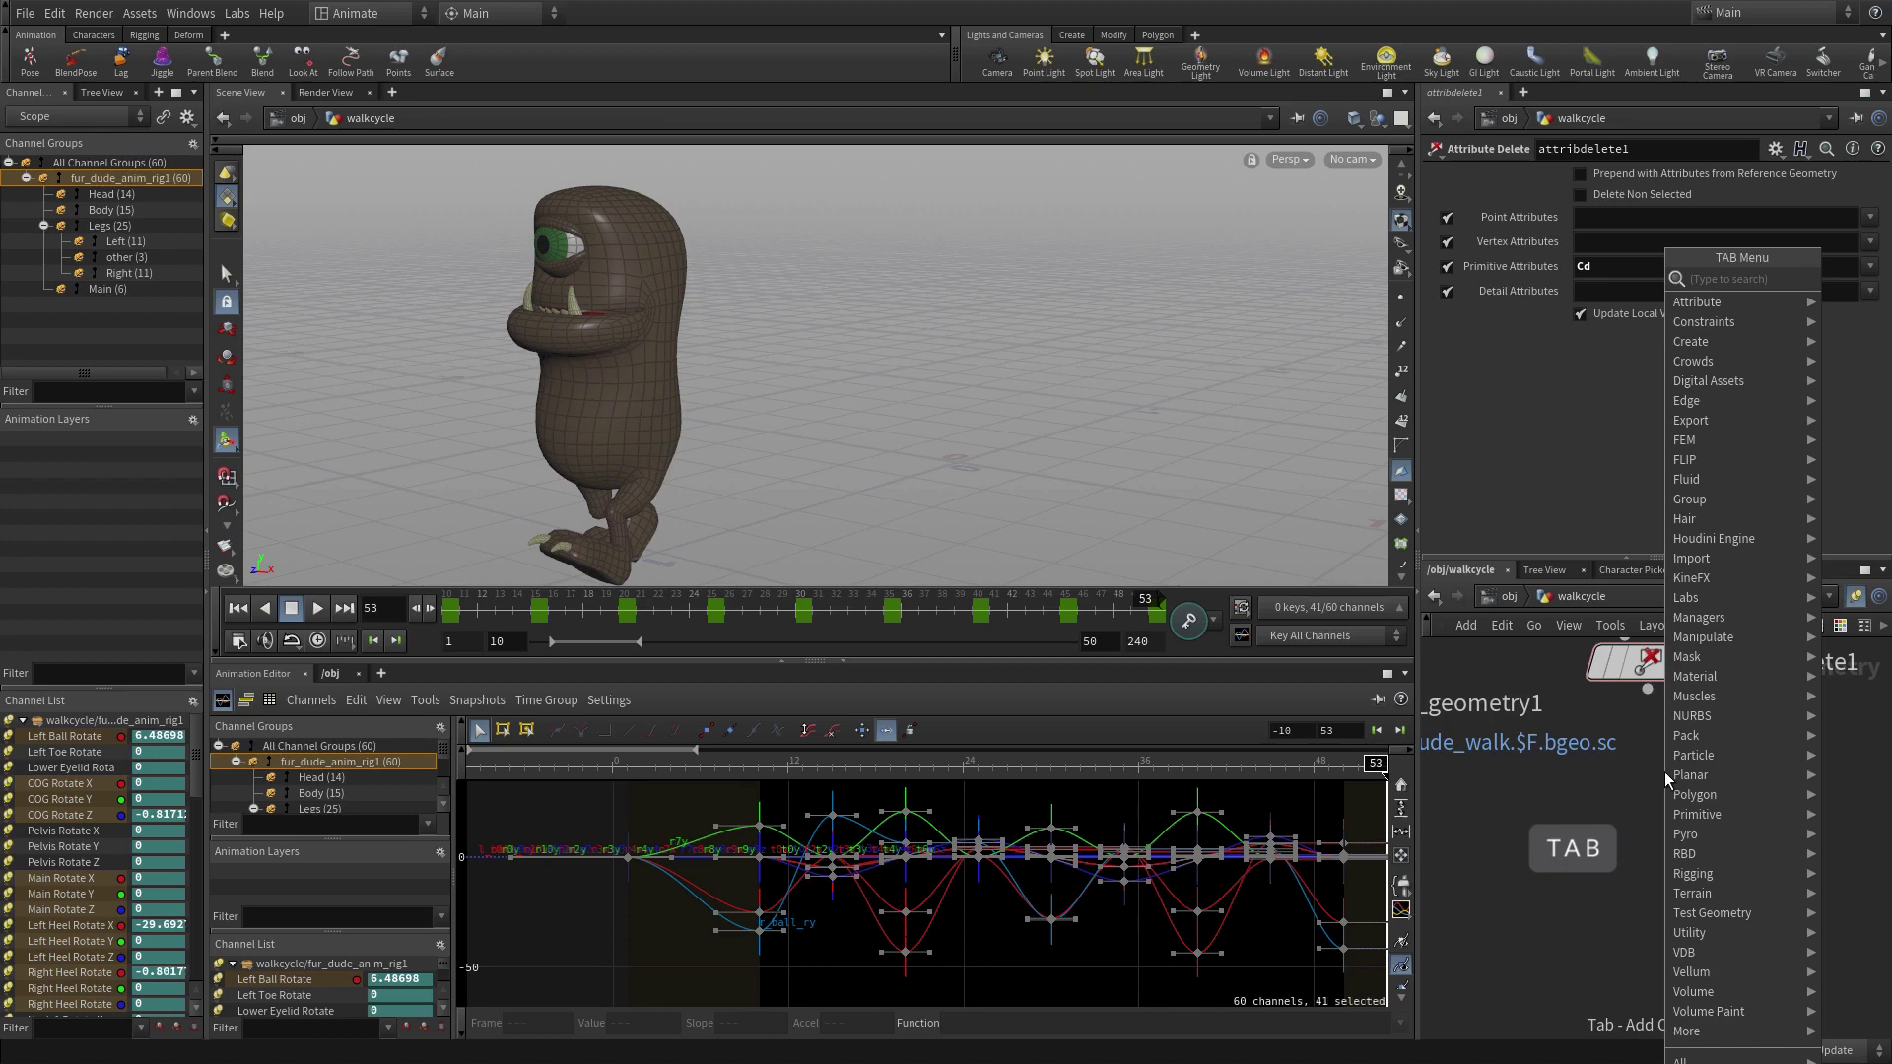
text(usde)
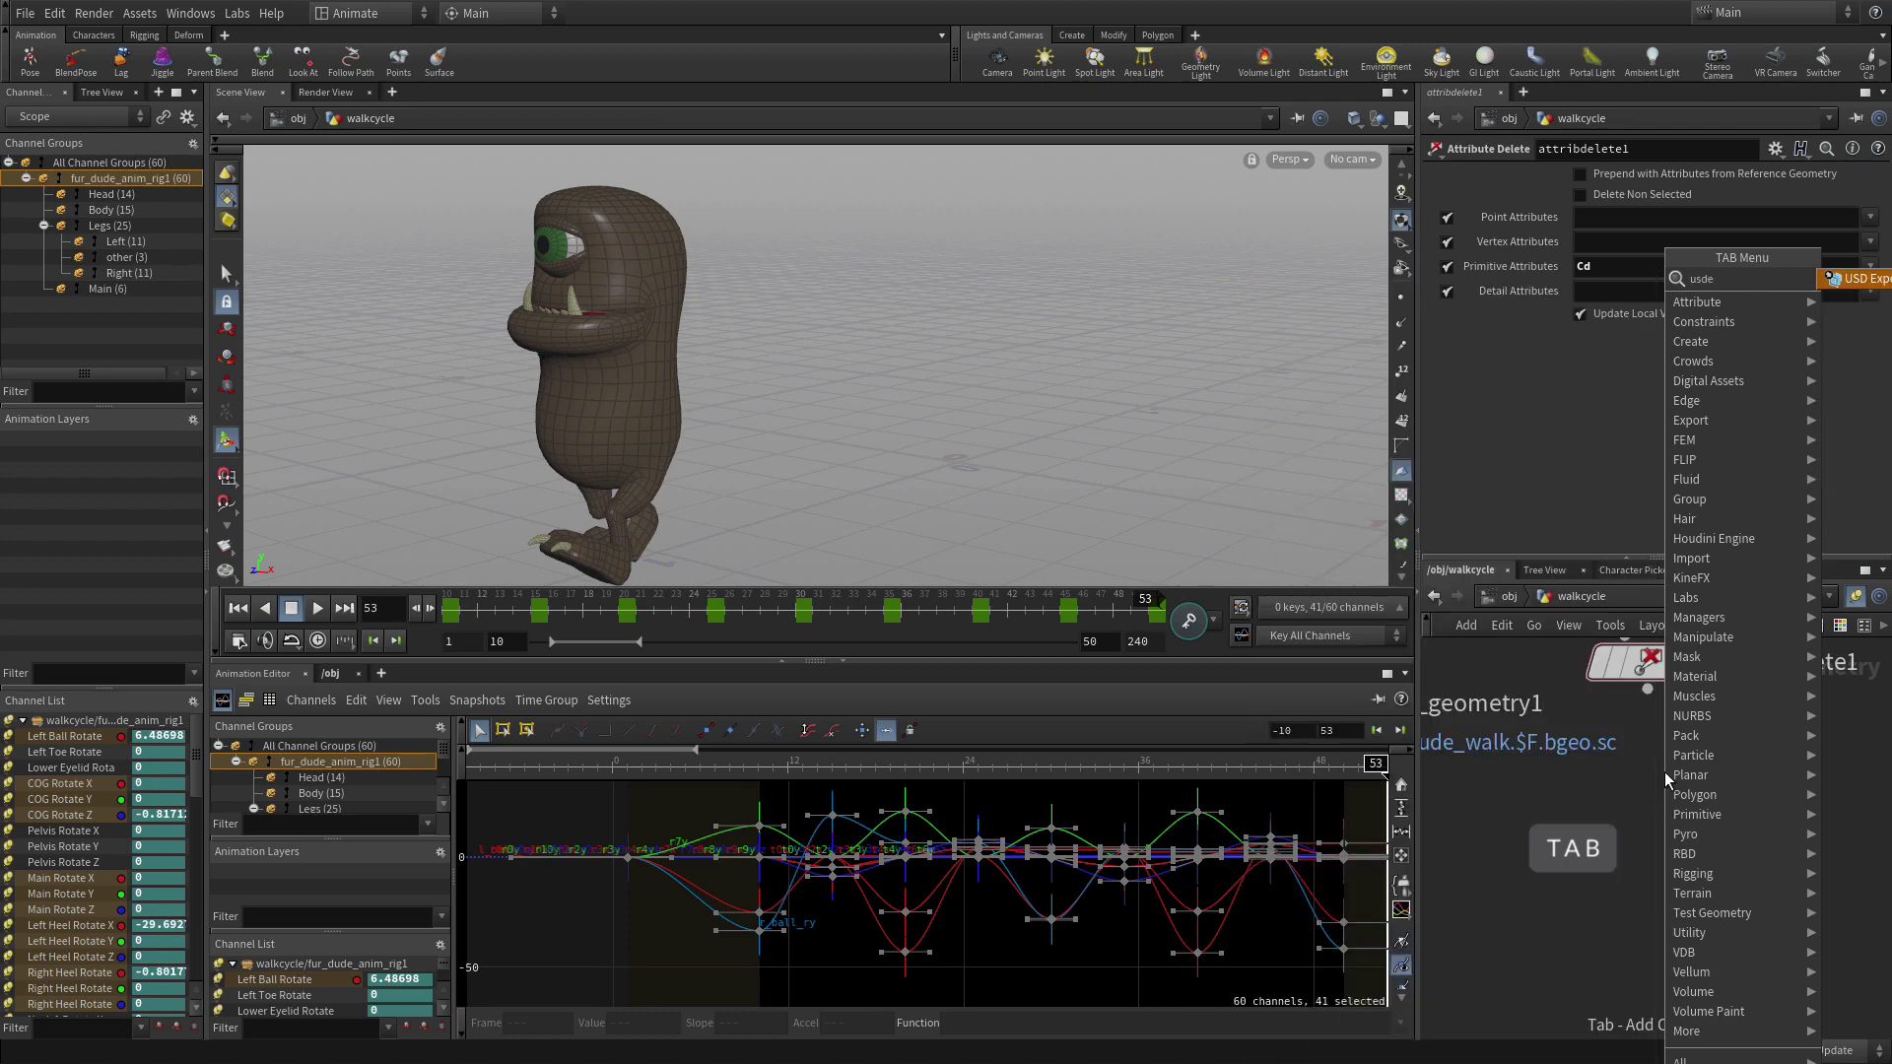
key(Return)
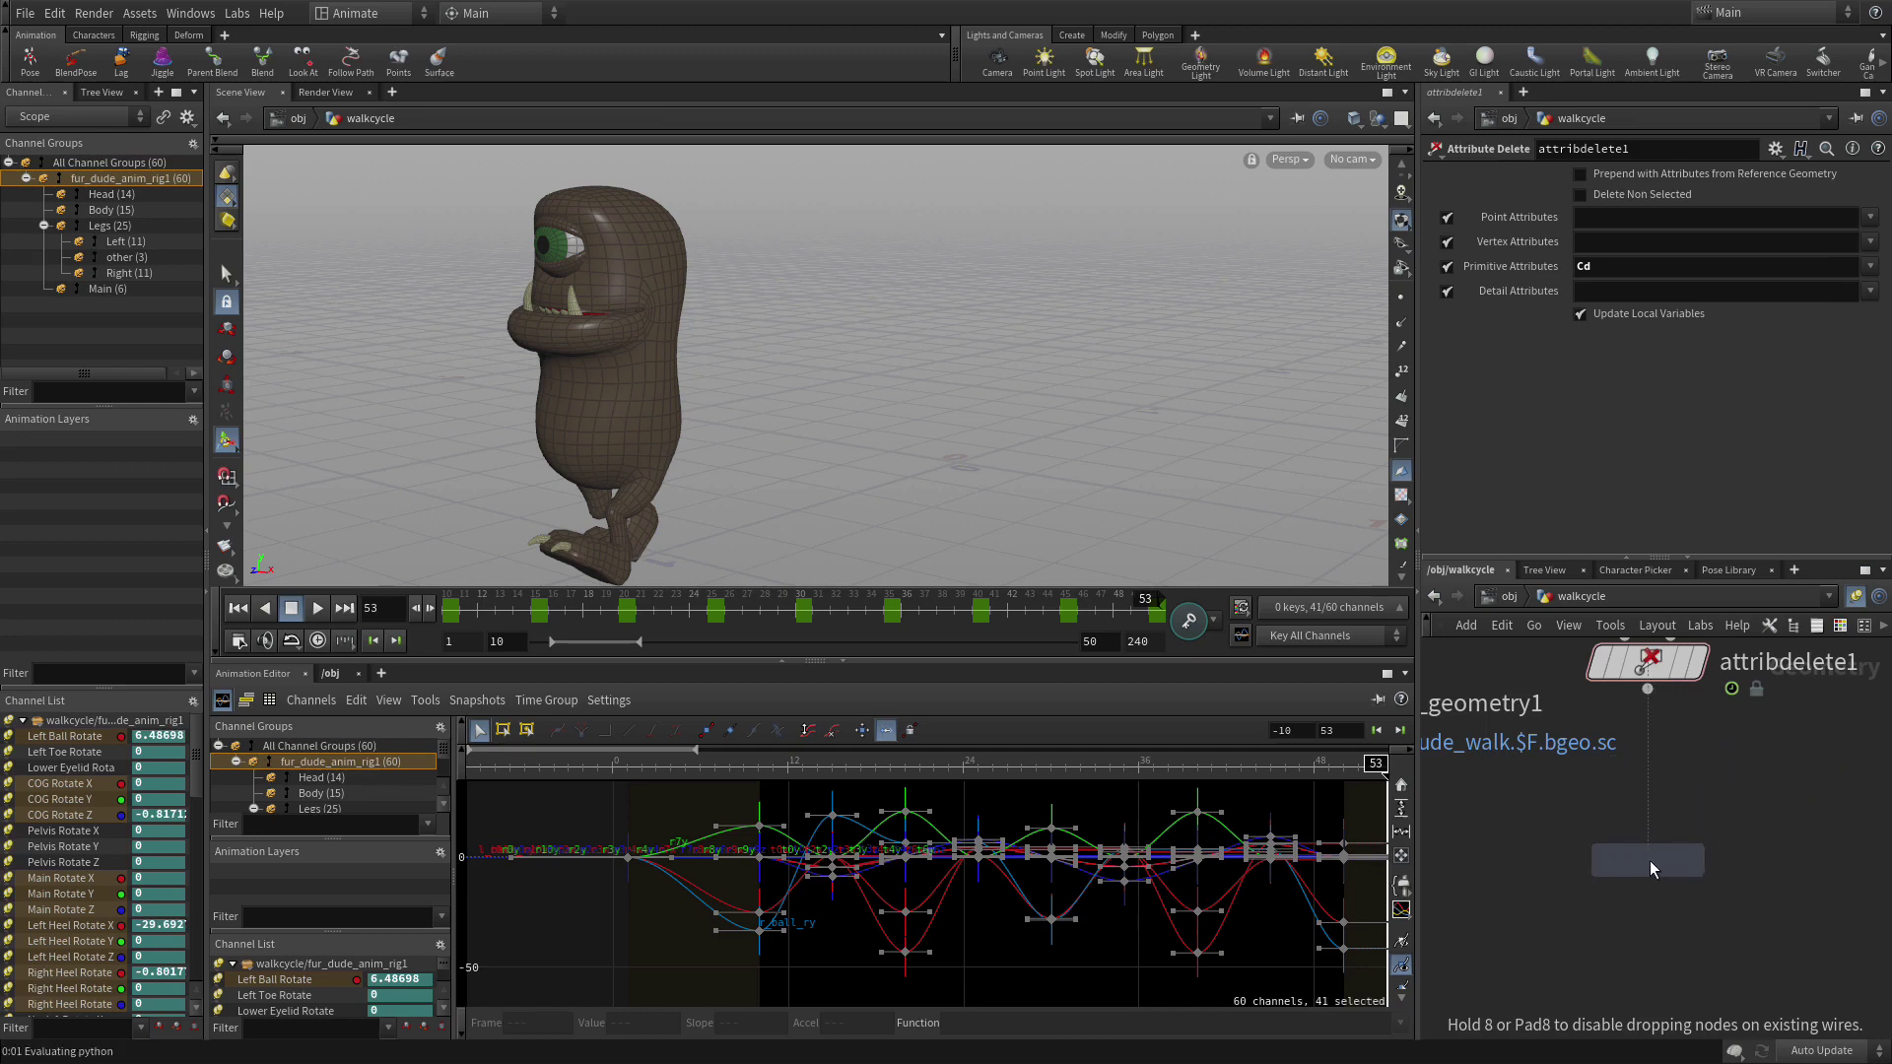
click(1647, 688)
click(1647, 841)
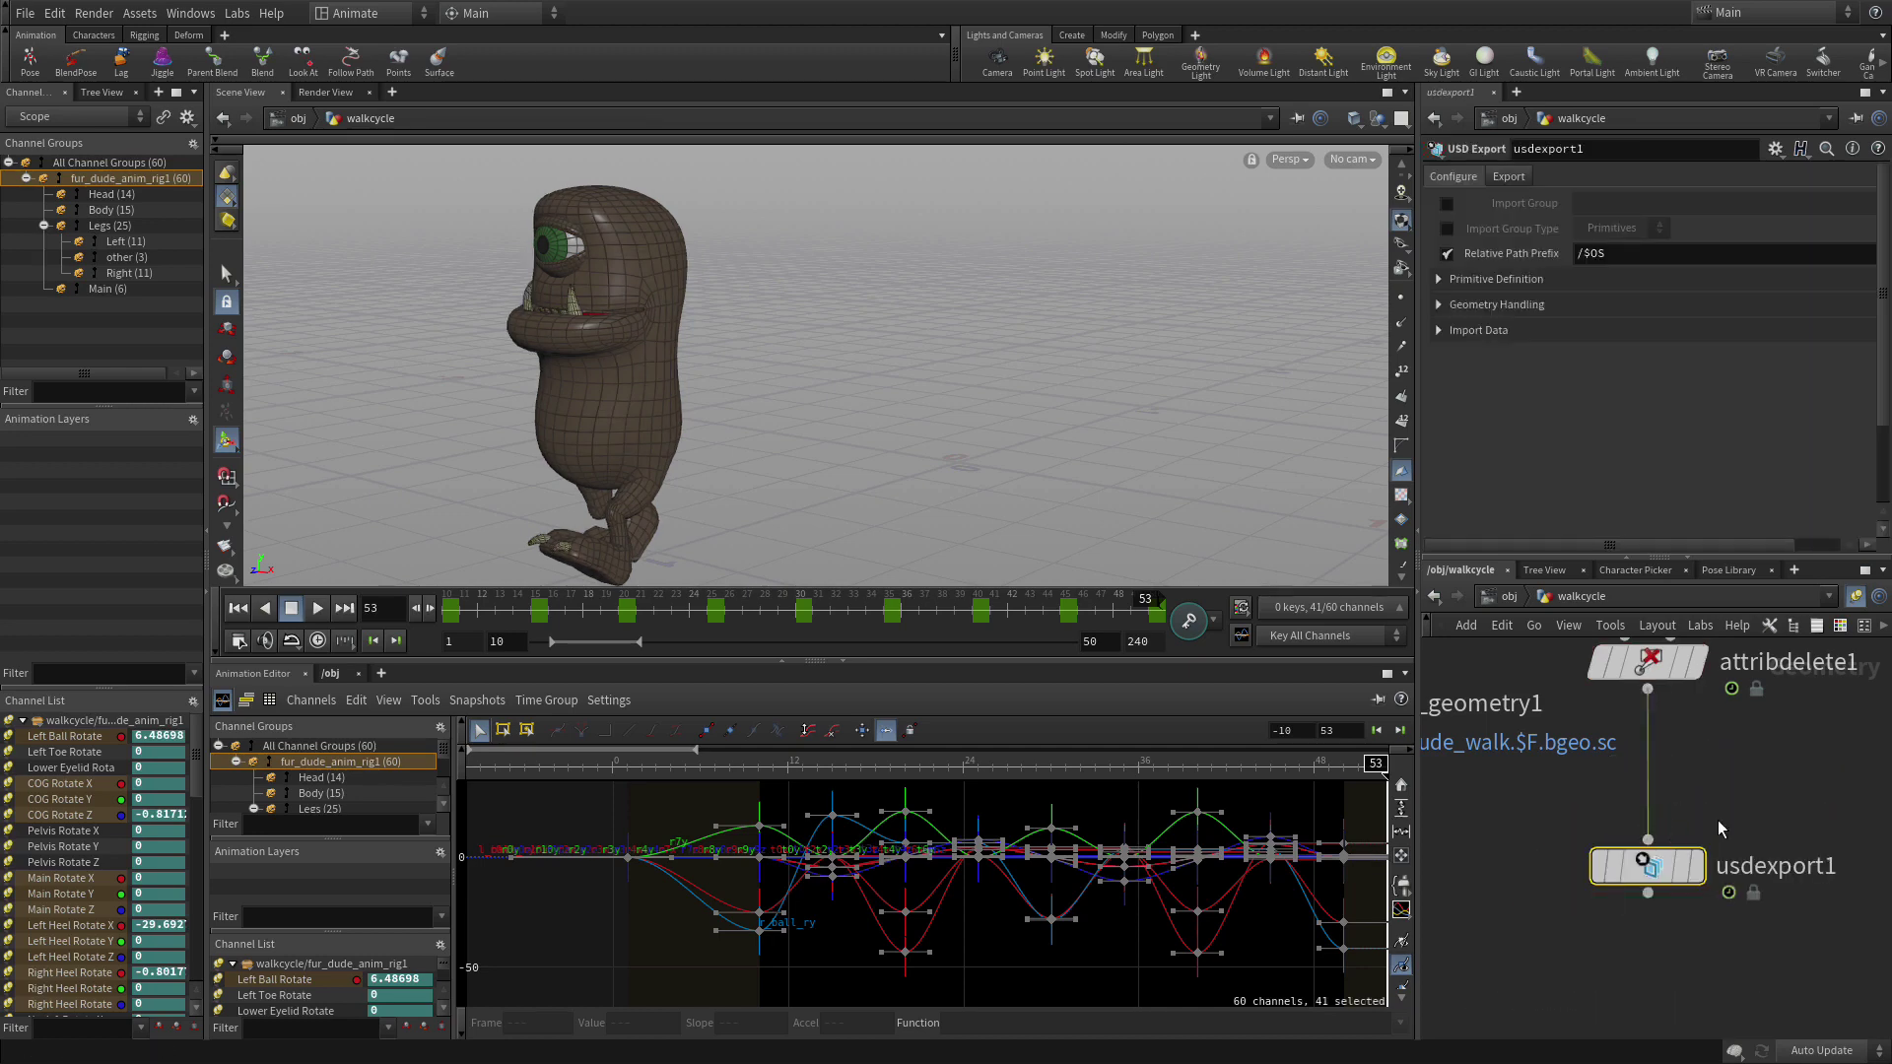
alt+right_drag(1741, 791, 1682, 815)
alt+middle_drag(1682, 814, 1685, 878)
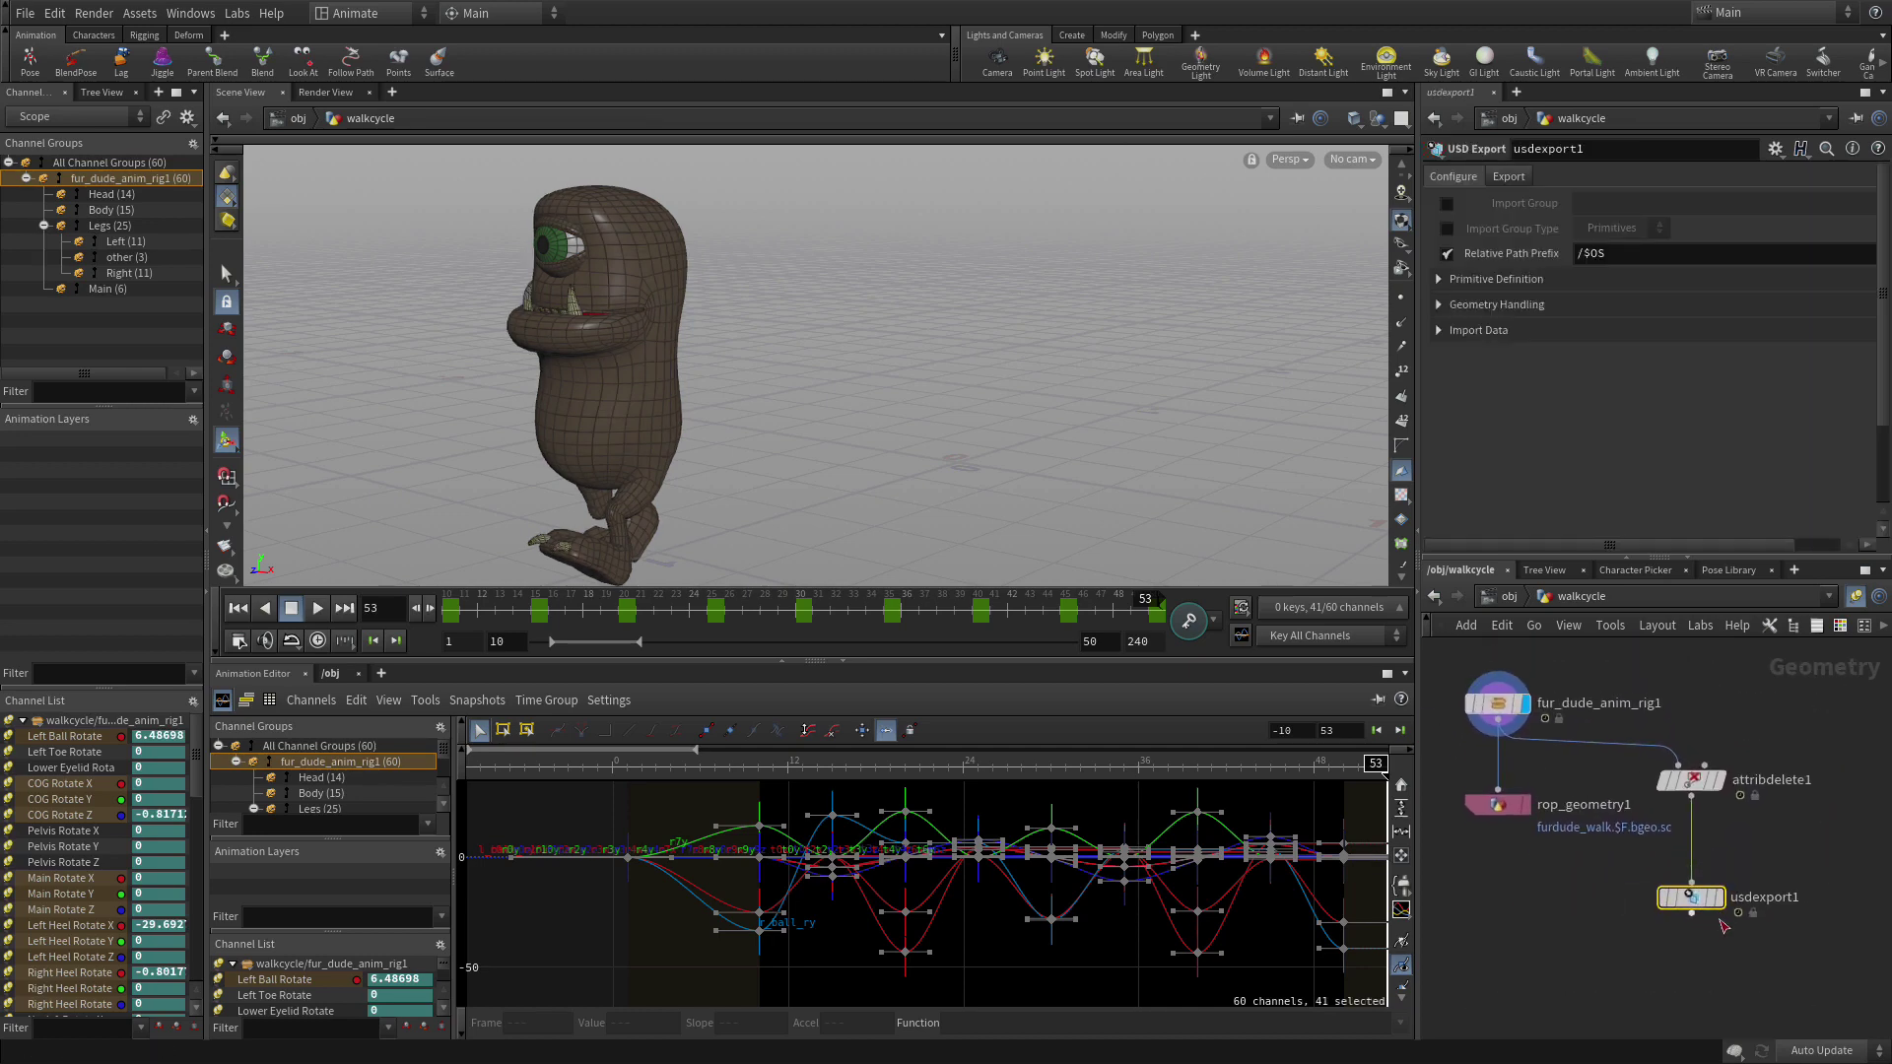
Set the USD Export node to Render Frame Range, delete the end frame's channel and set the end frame to 50.
click(1506, 180)
click(1619, 230)
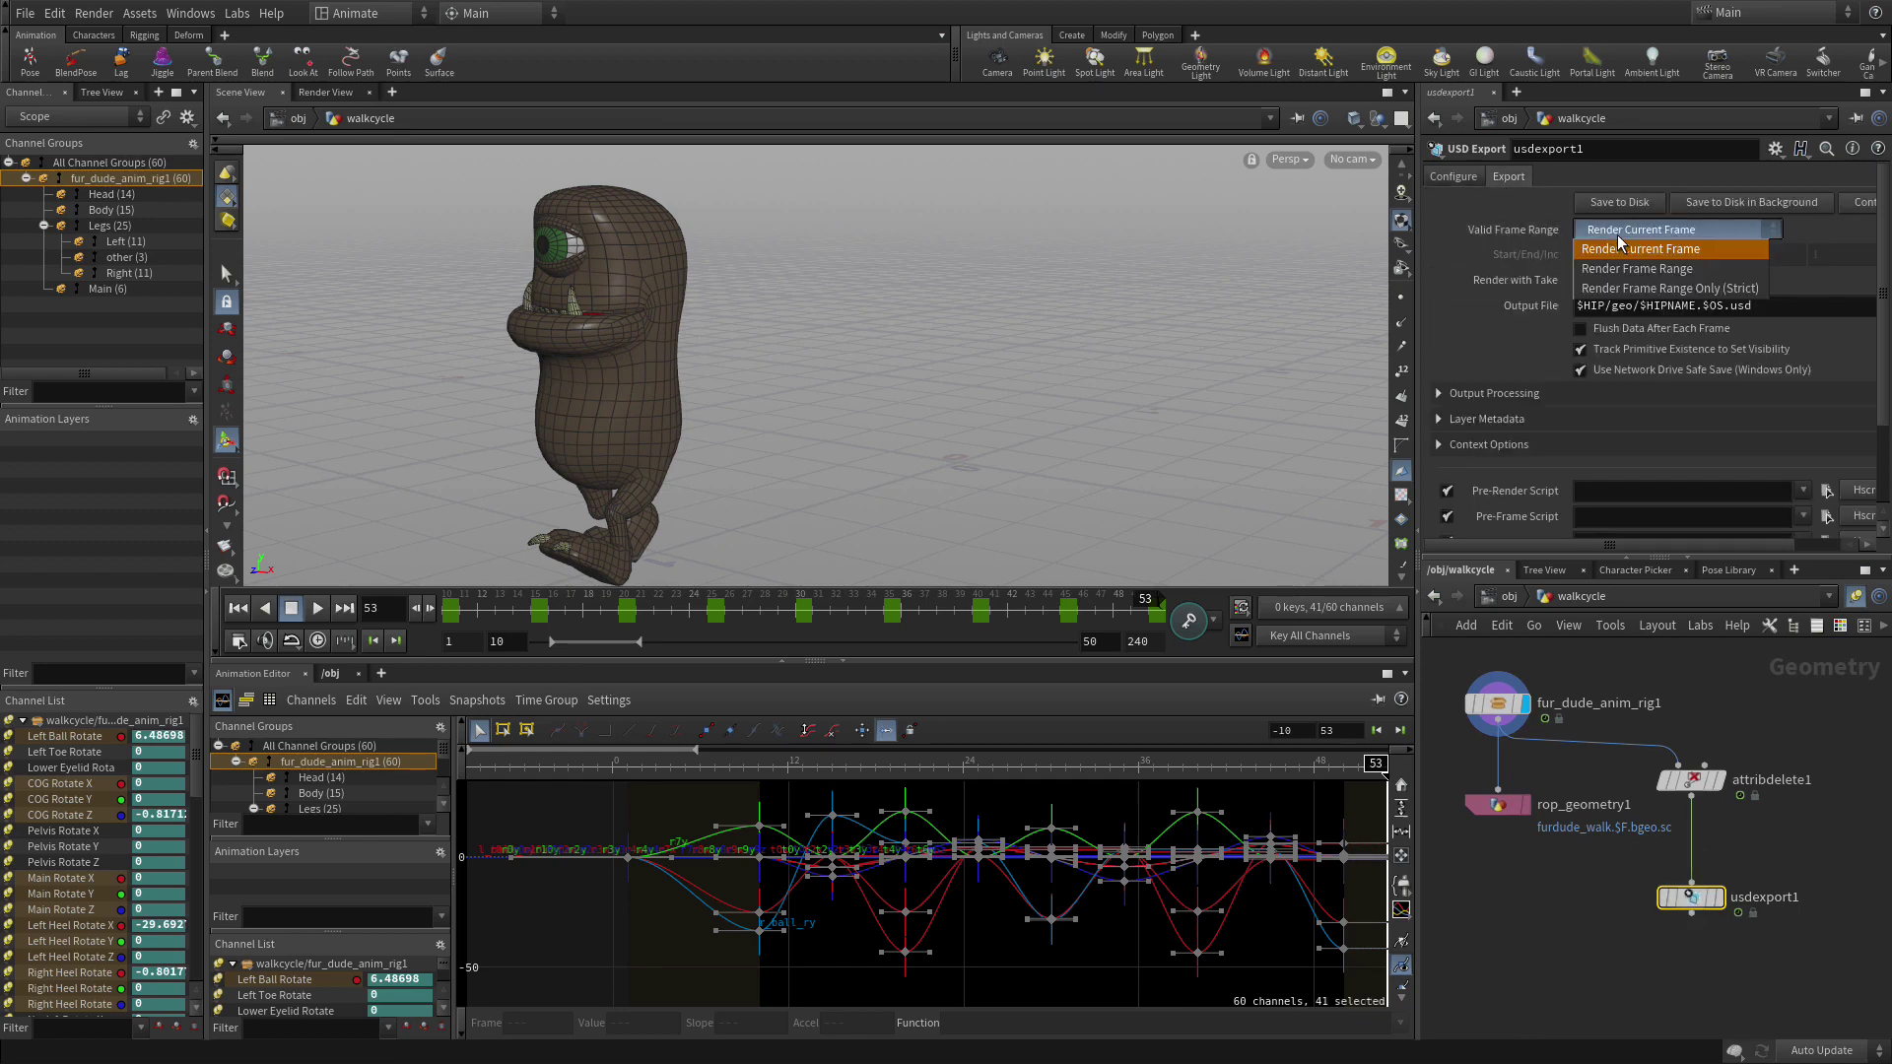
click(1631, 267)
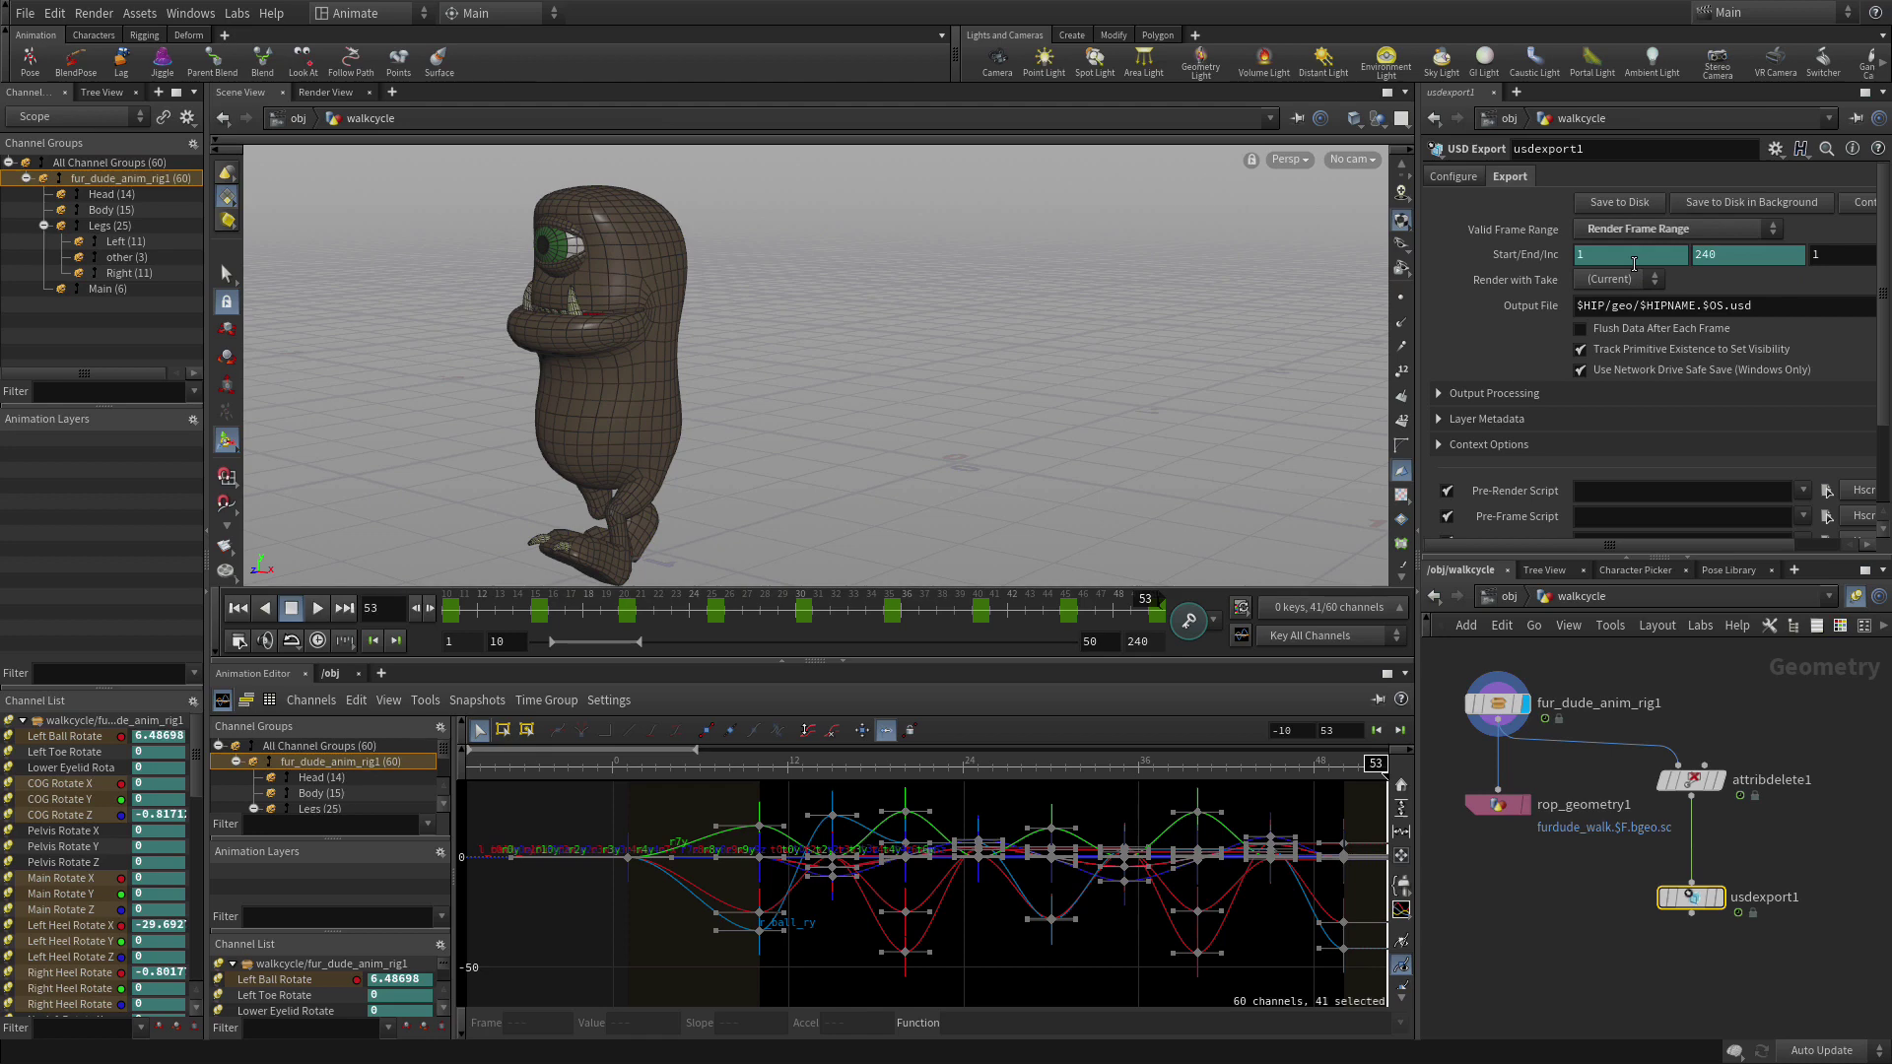
right_click(1708, 254)
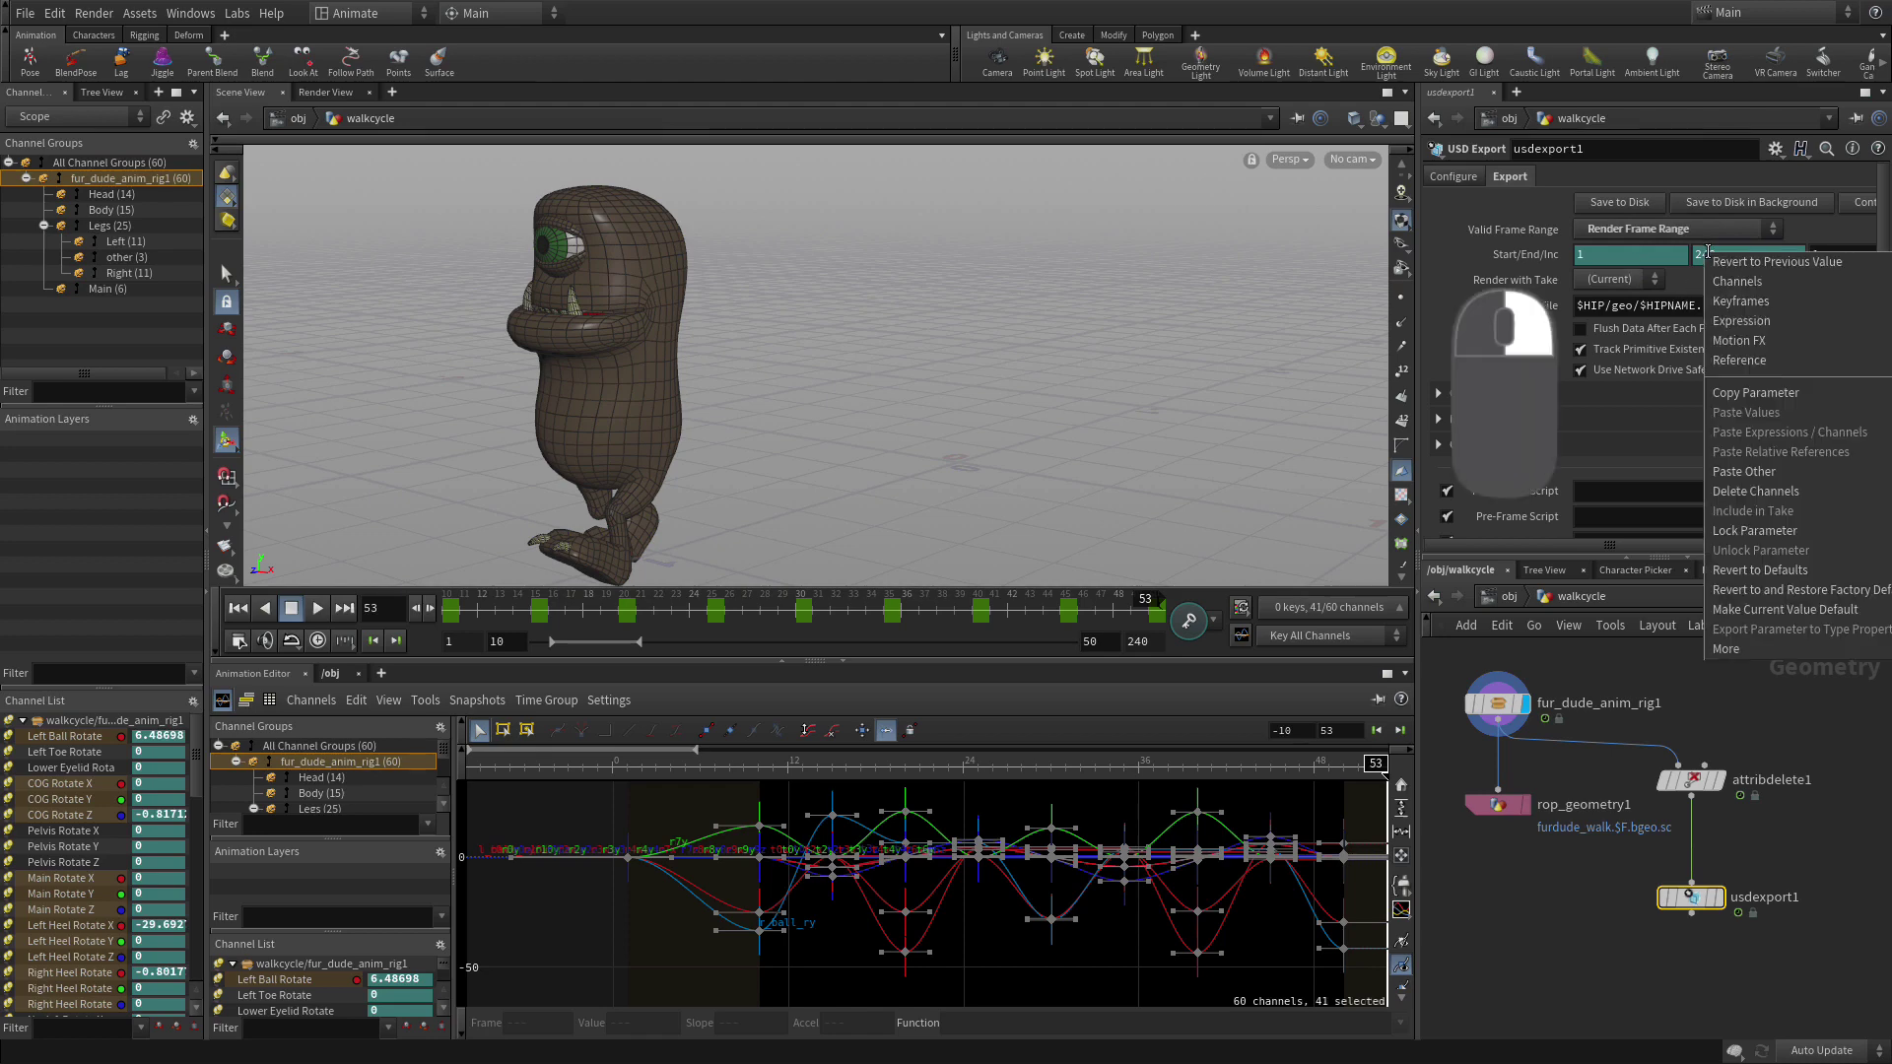
click(1791, 493)
click(1724, 258)
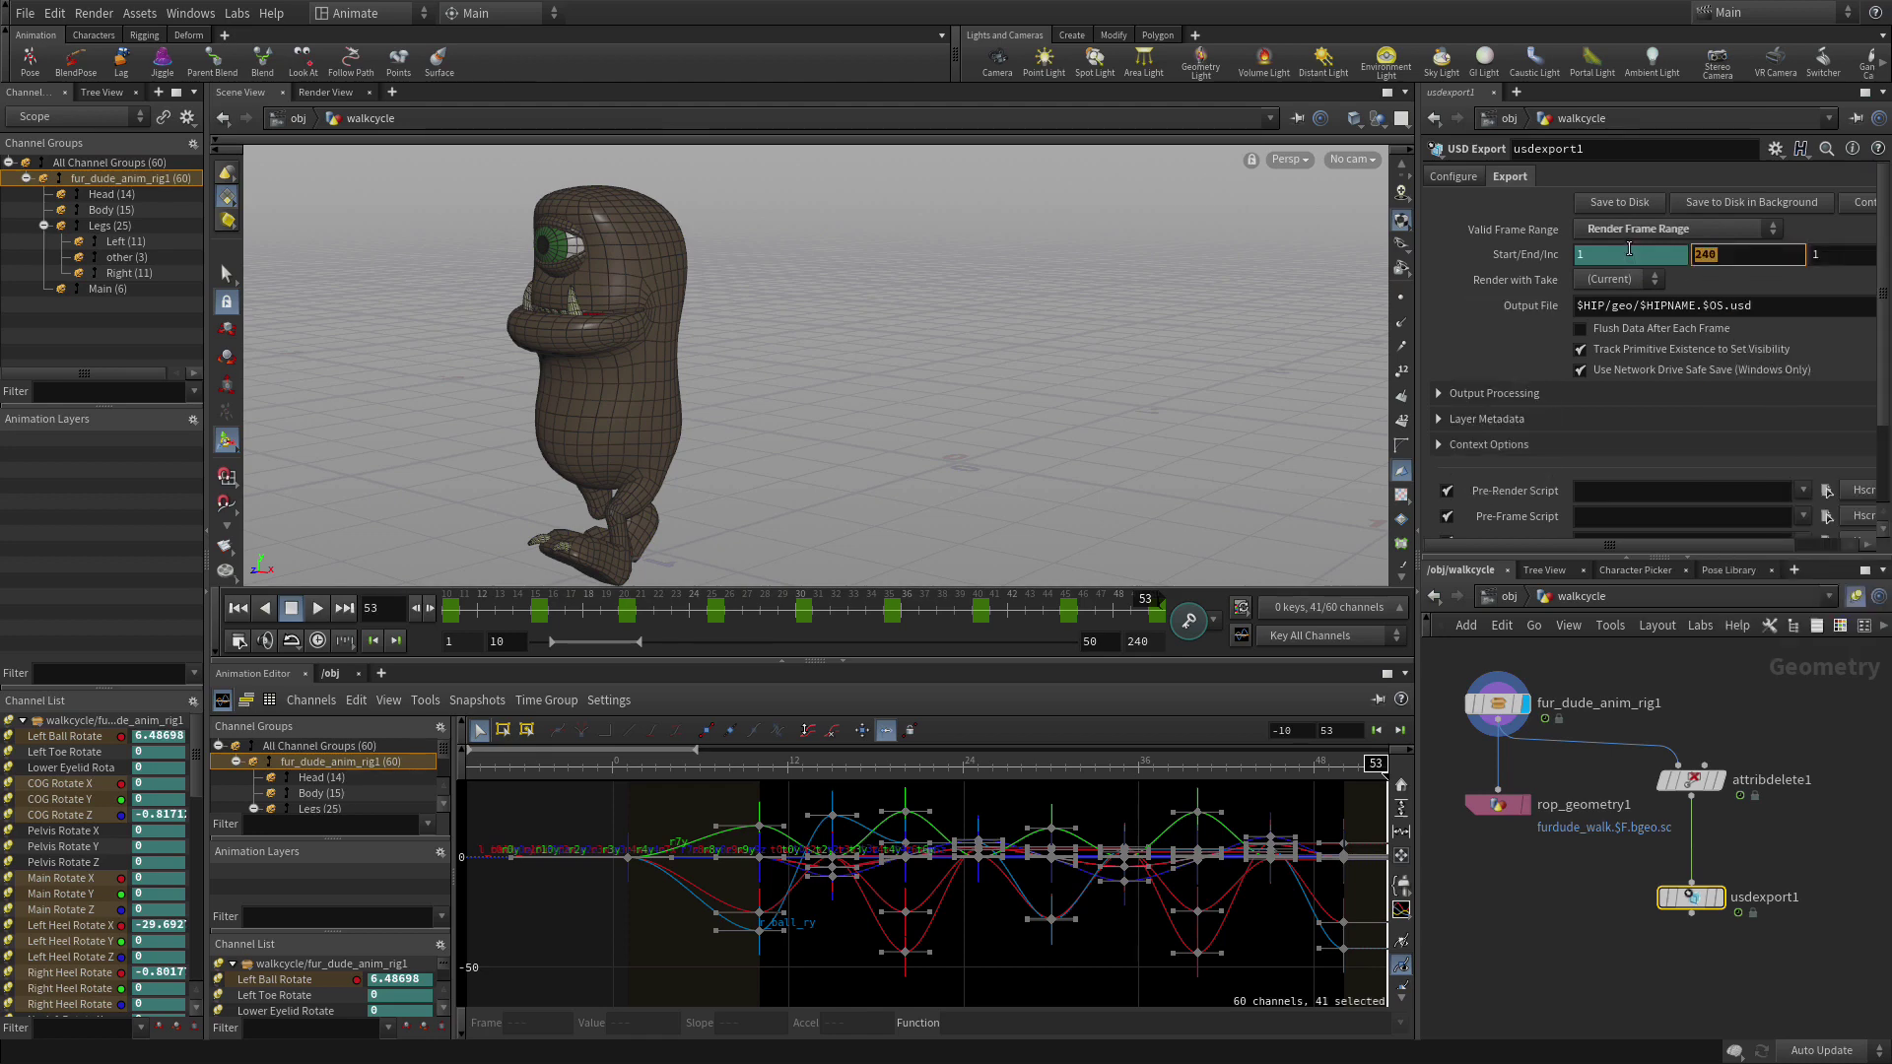
text(50)
key(Return)
Set the USD Export output file to $HIP/usd/furdude_walk.usd.
drag(1609, 307, 1719, 306)
text(usd/)
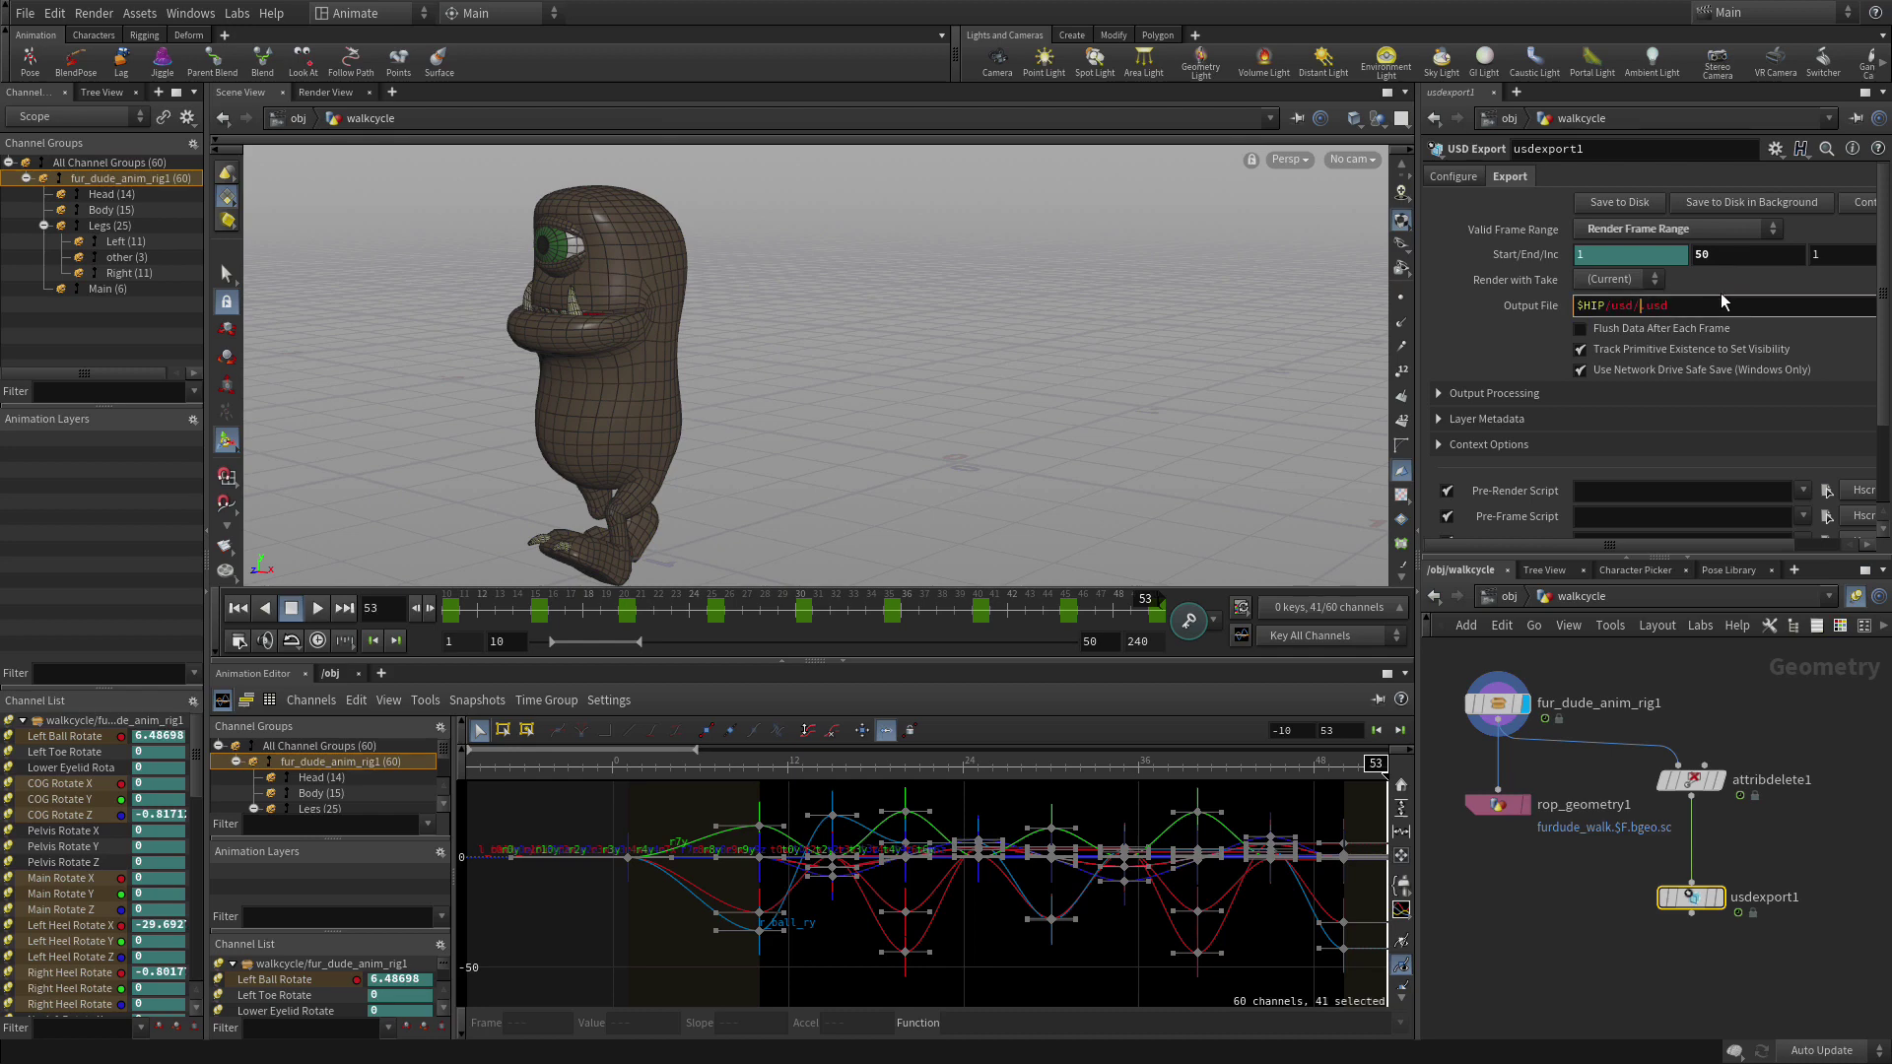
text(furdude_walk)
key(Return)
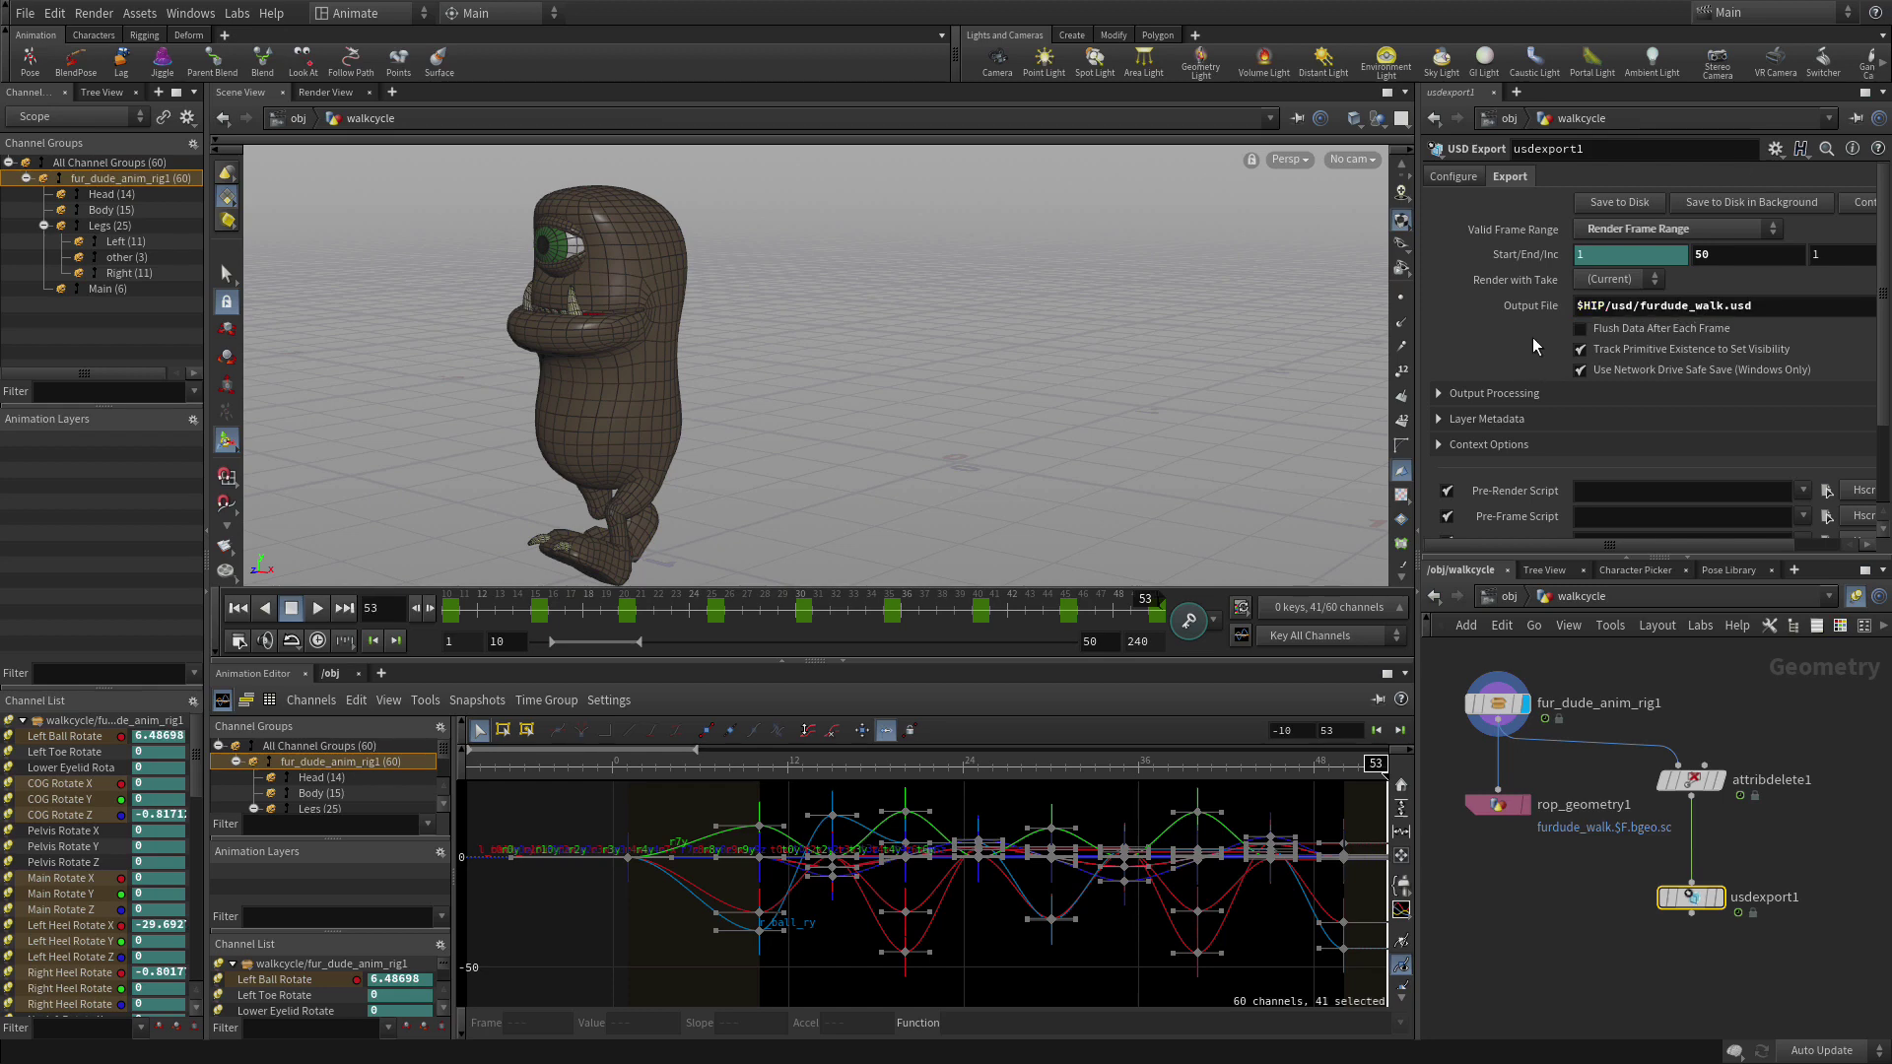